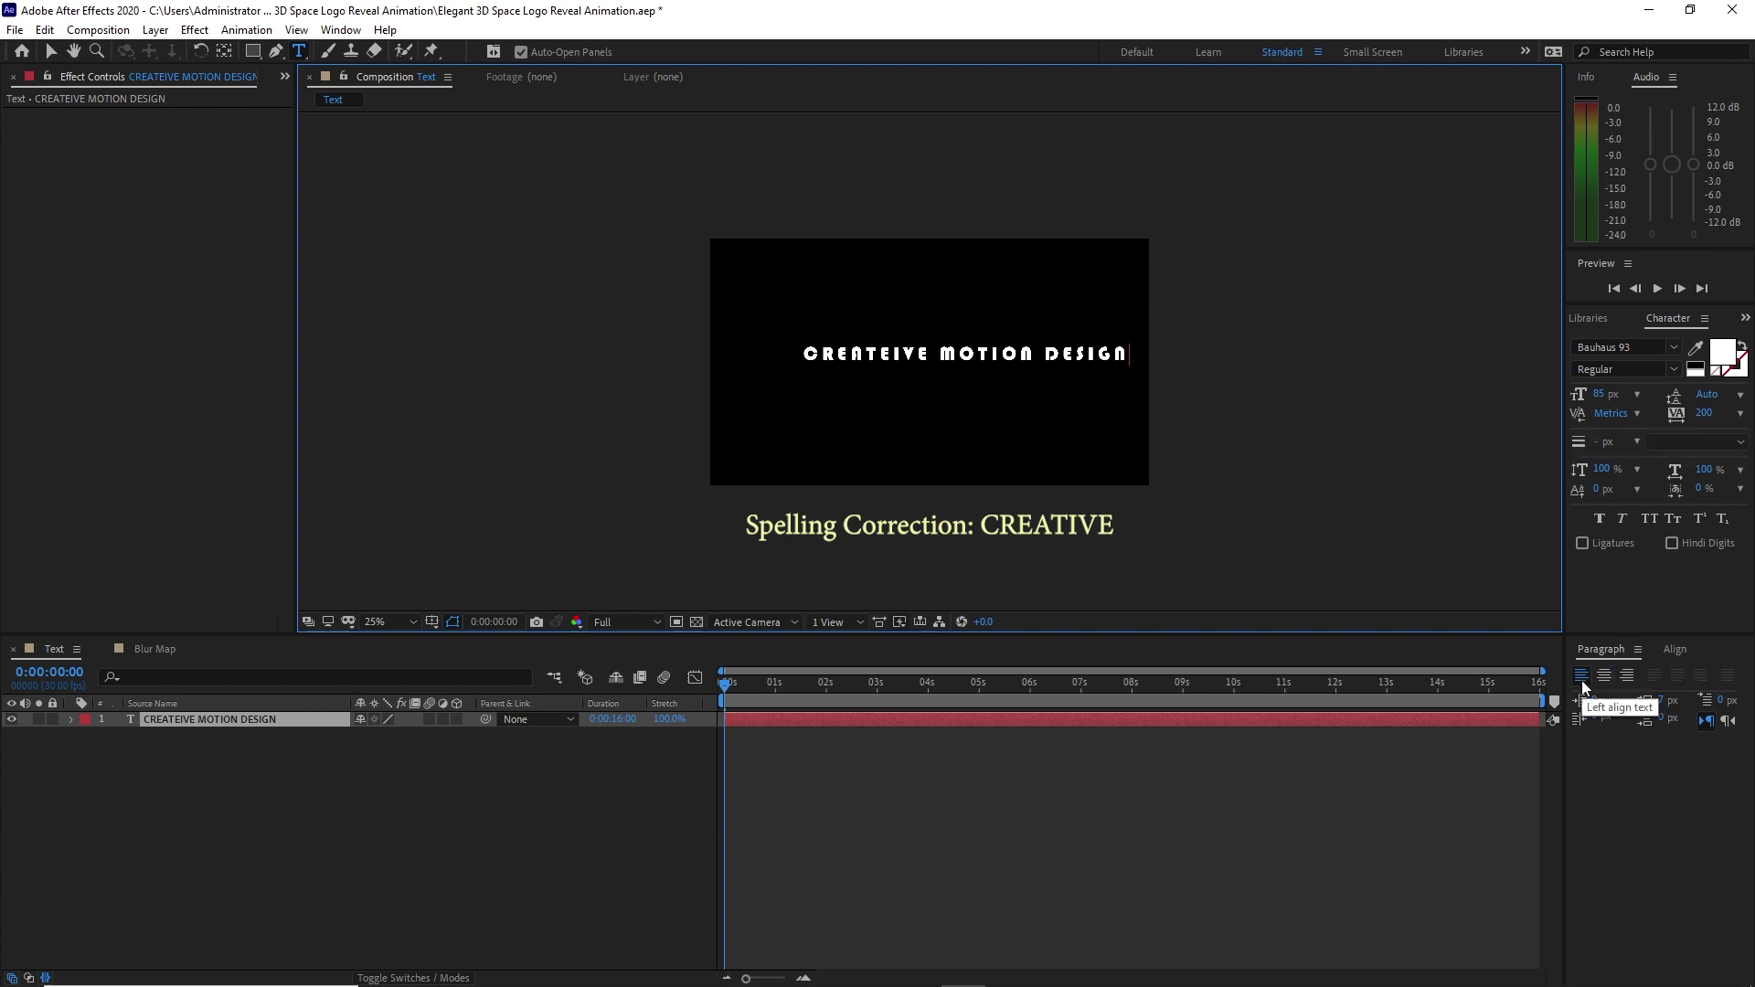
# Centre the text layer horizontally and vertically in the composition and add a Tracking animator to it.
pyautogui.click(1674, 650)
pyautogui.click(1615, 696)
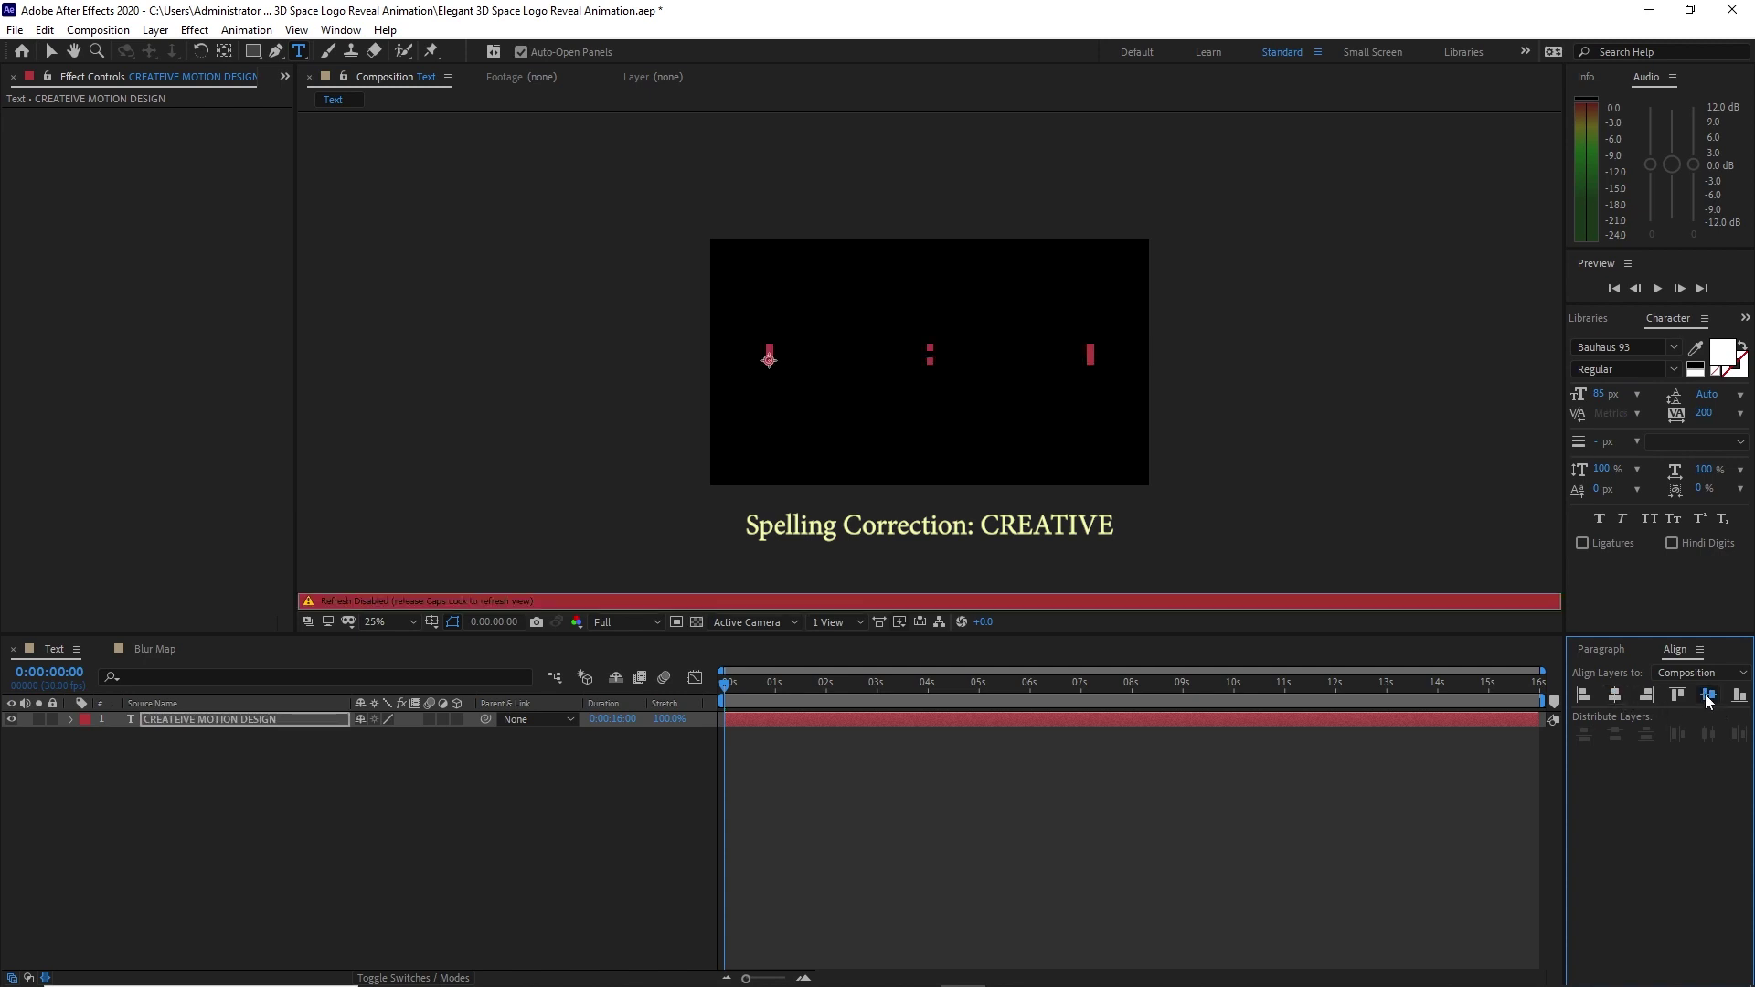
pyautogui.click(68, 720)
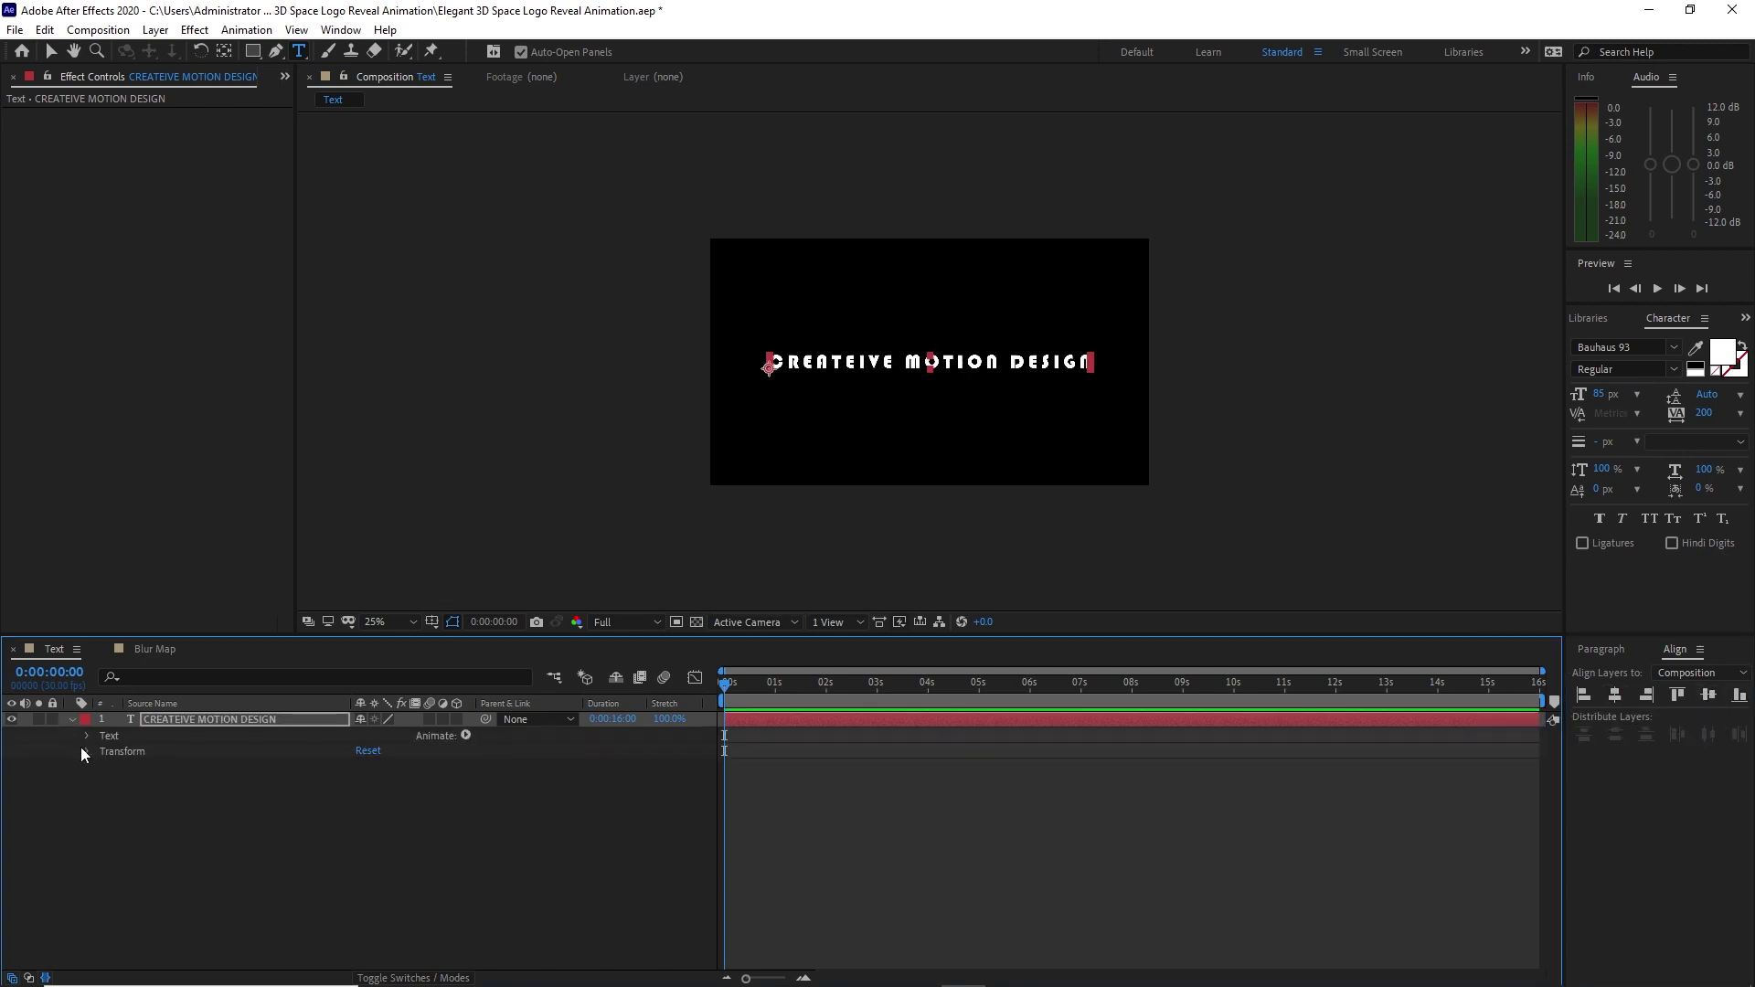
pyautogui.click(465, 735)
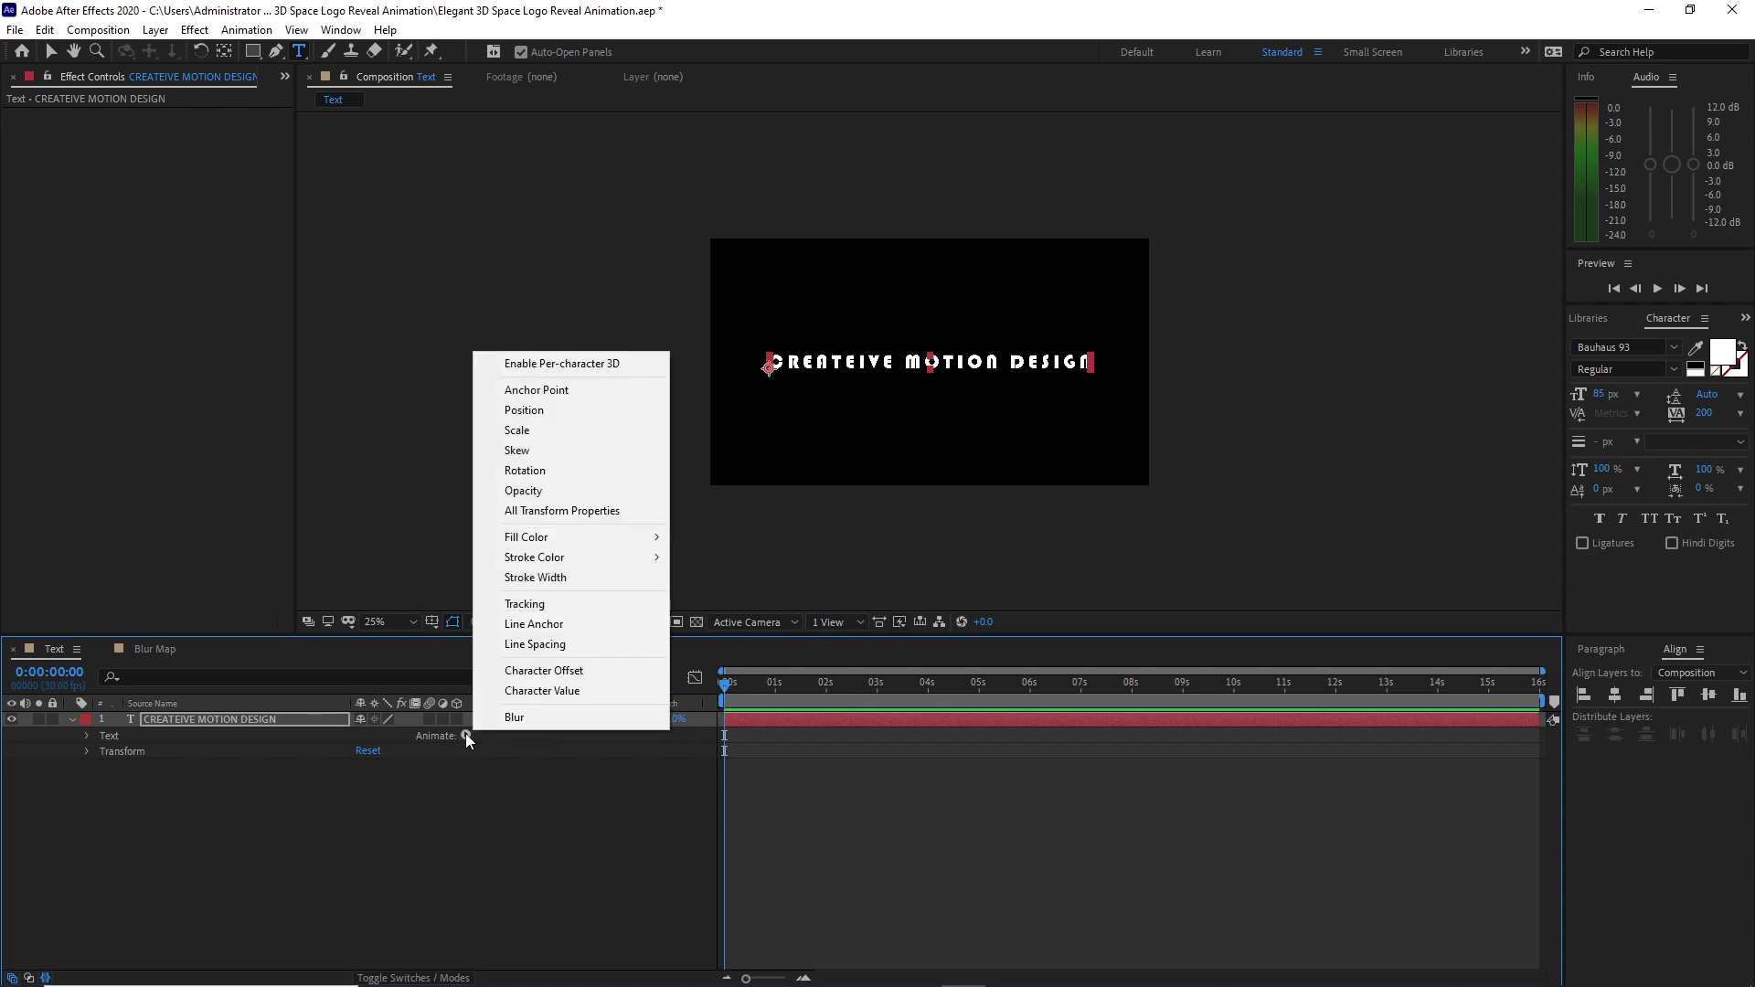
pyautogui.click(524, 604)
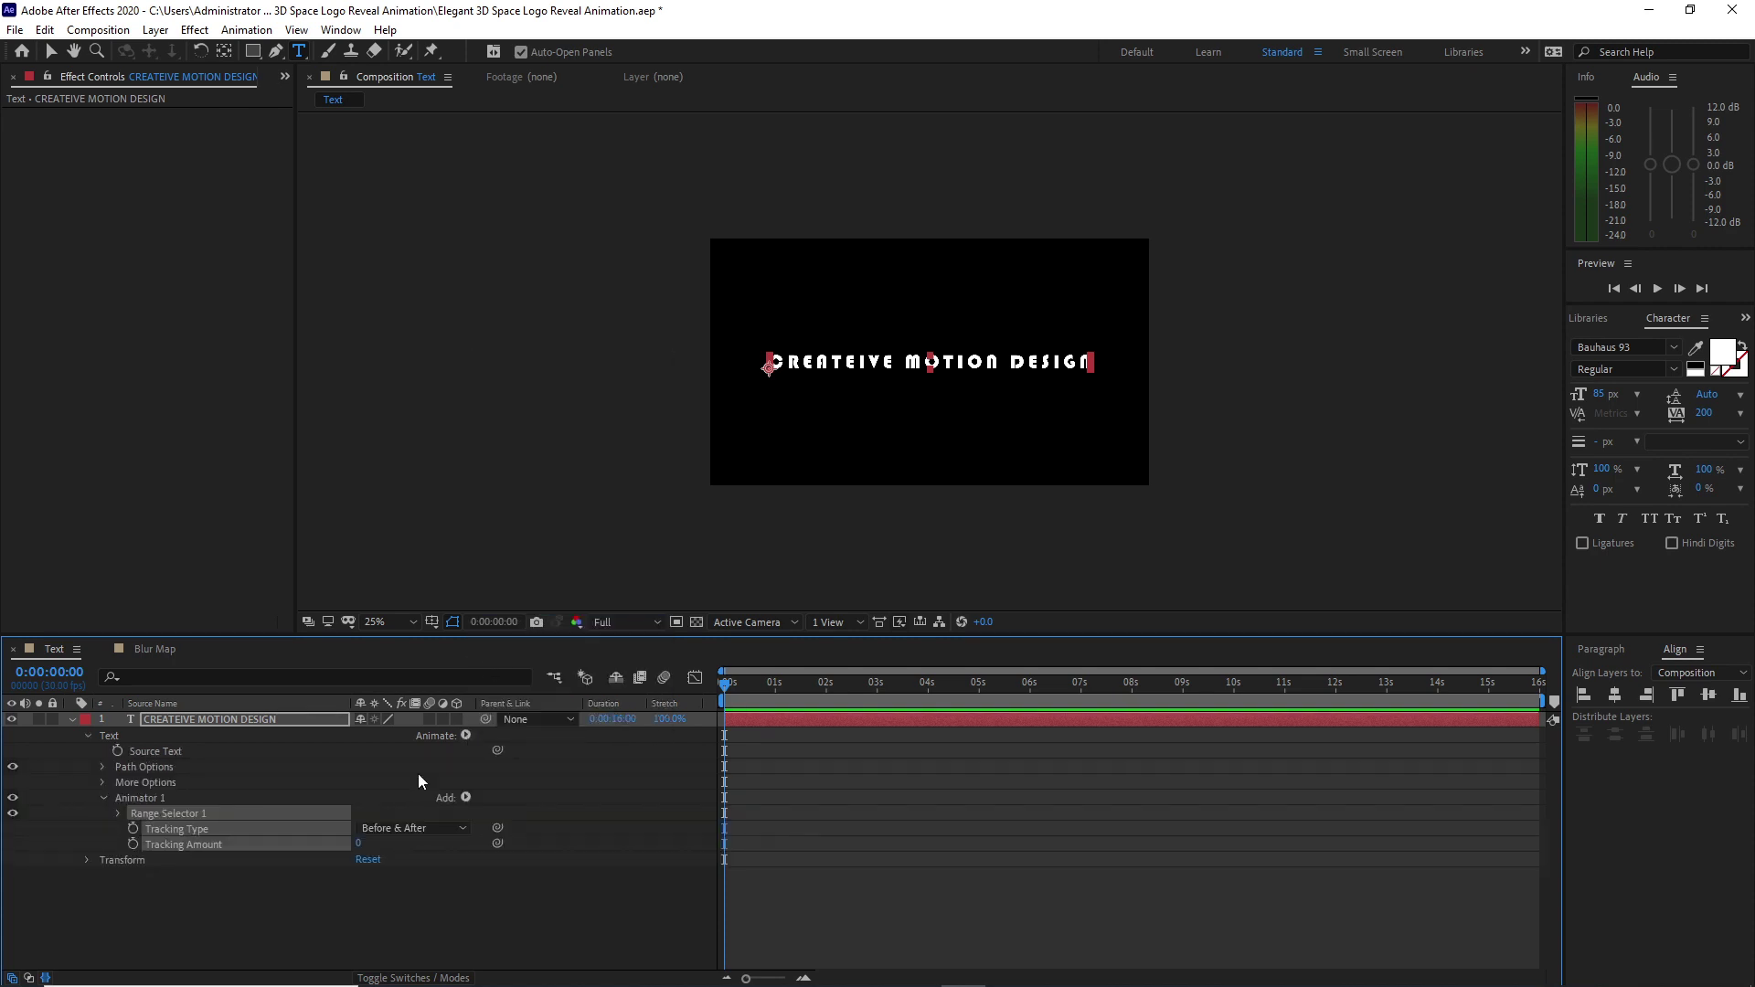
# Keyframe the text's Tracking Amount at 45 at 0 seconds and at 0 at 3 seconds.
pyautogui.click(132, 846)
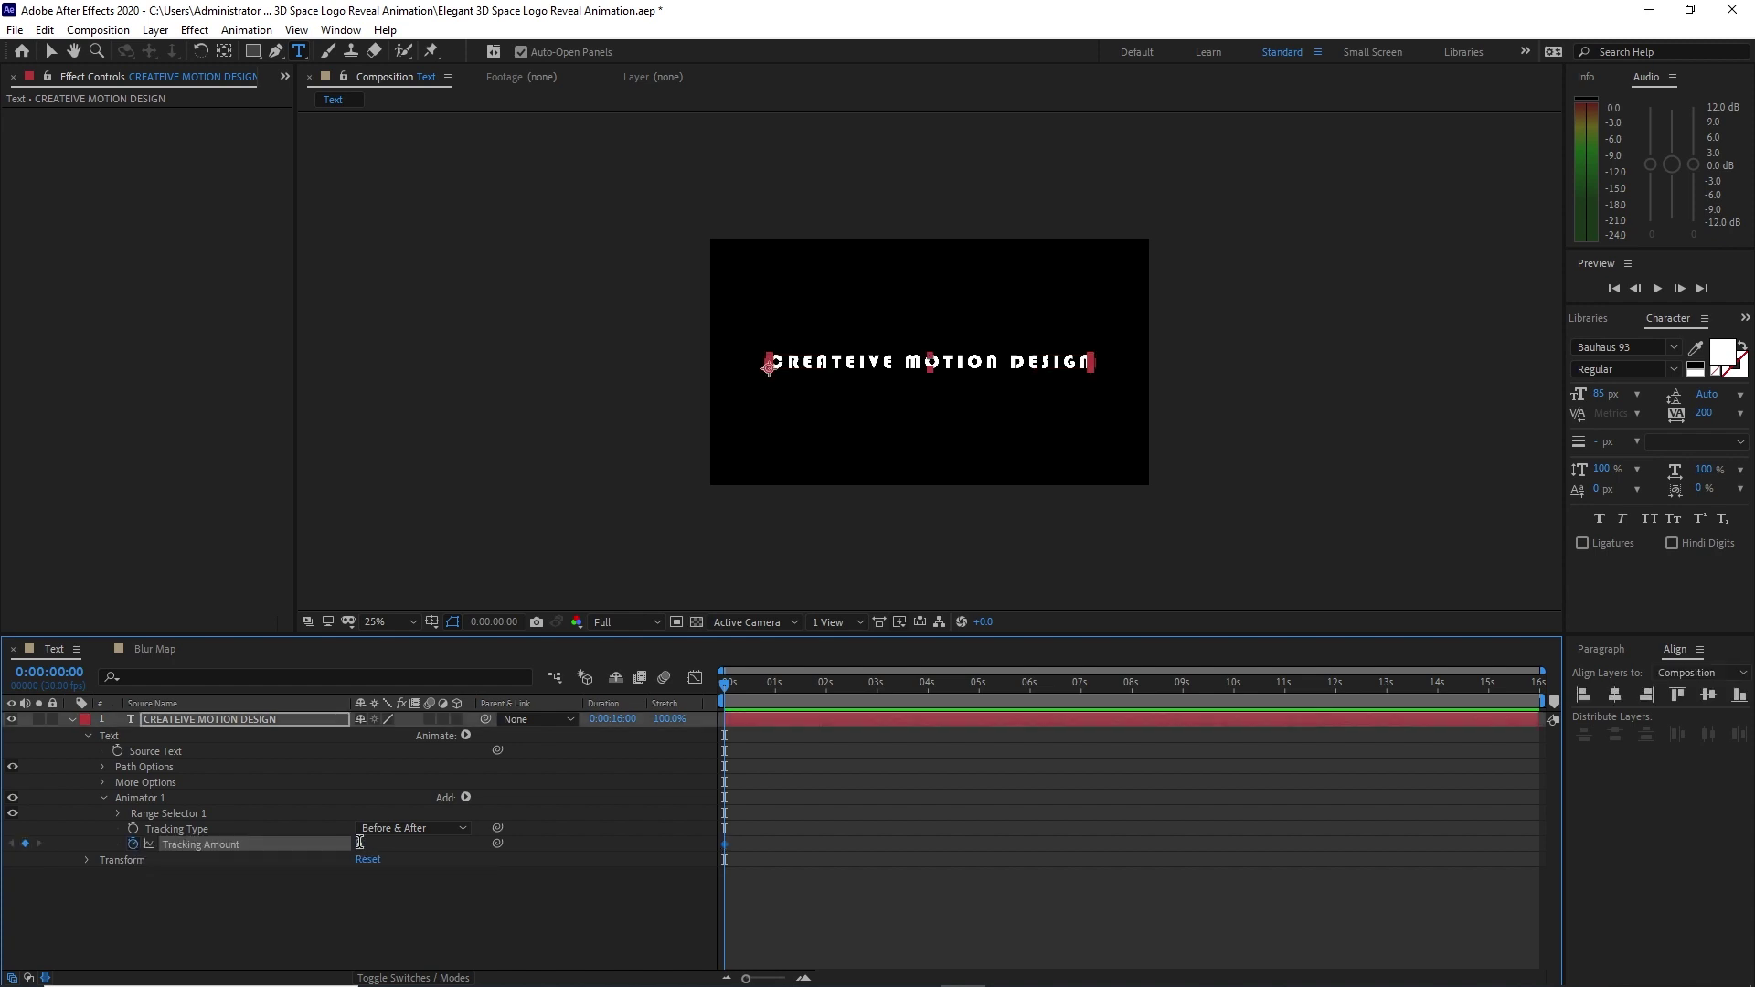
pyautogui.click(360, 842)
pyautogui.write('45')
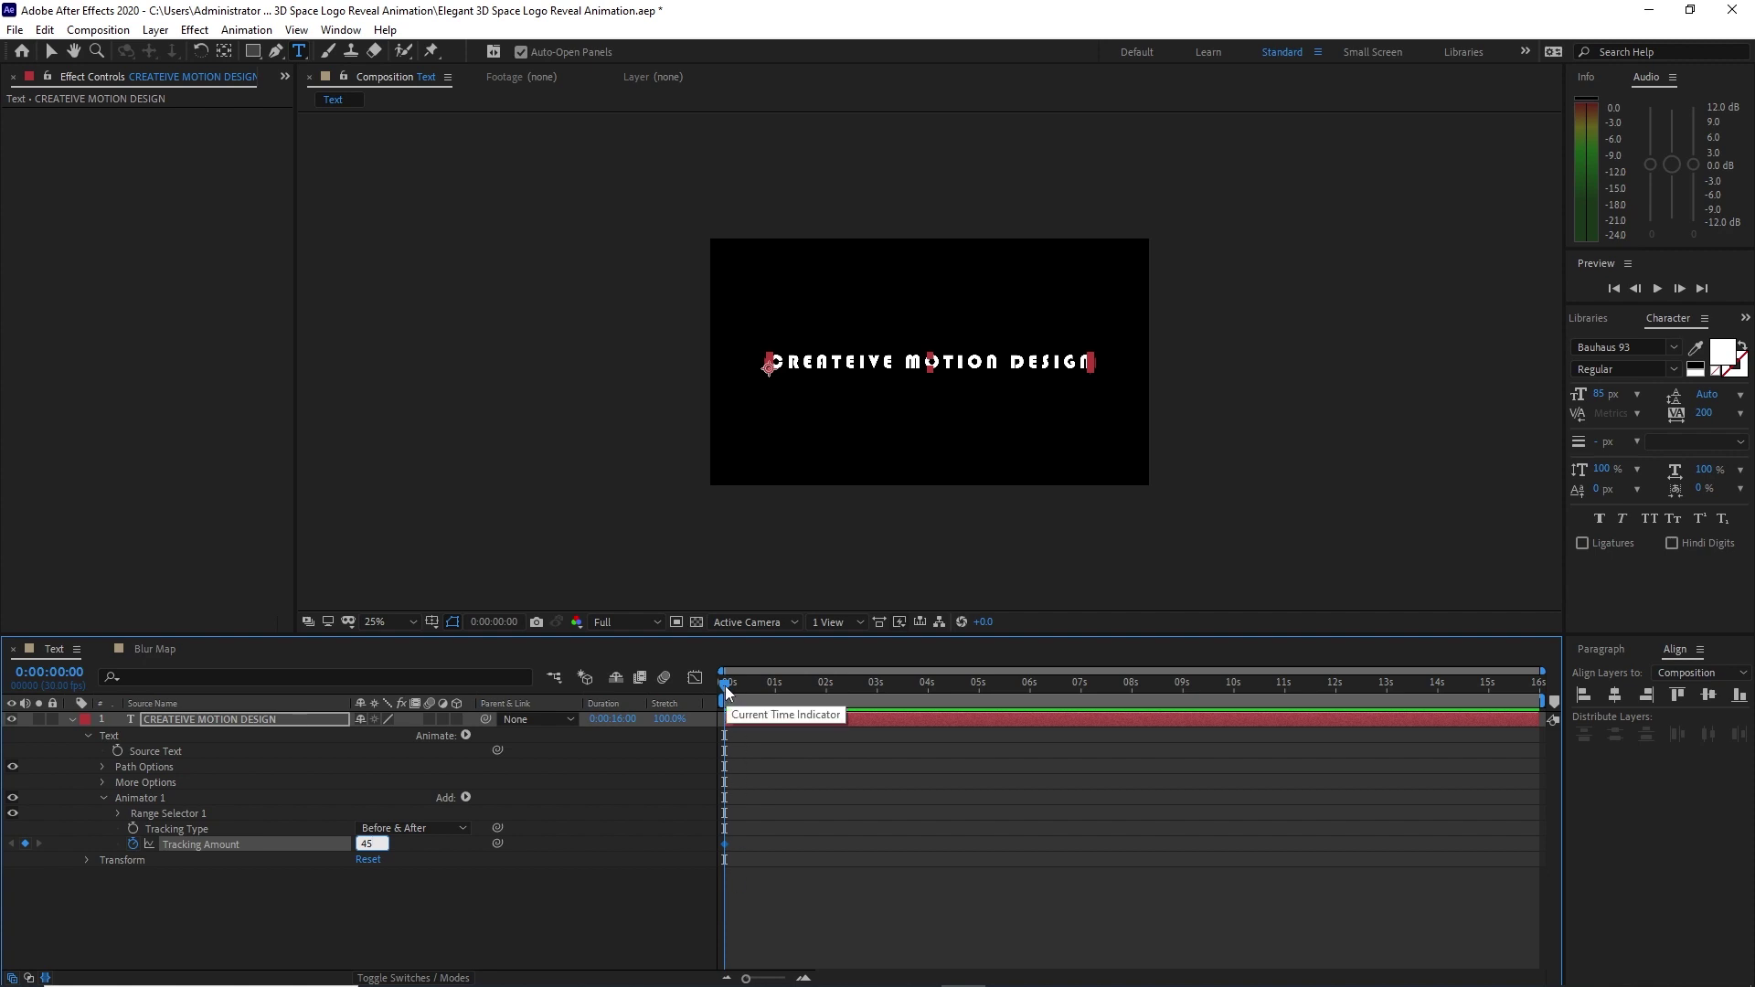
pyautogui.moveTo(725, 685); pyautogui.dragTo(875, 713)
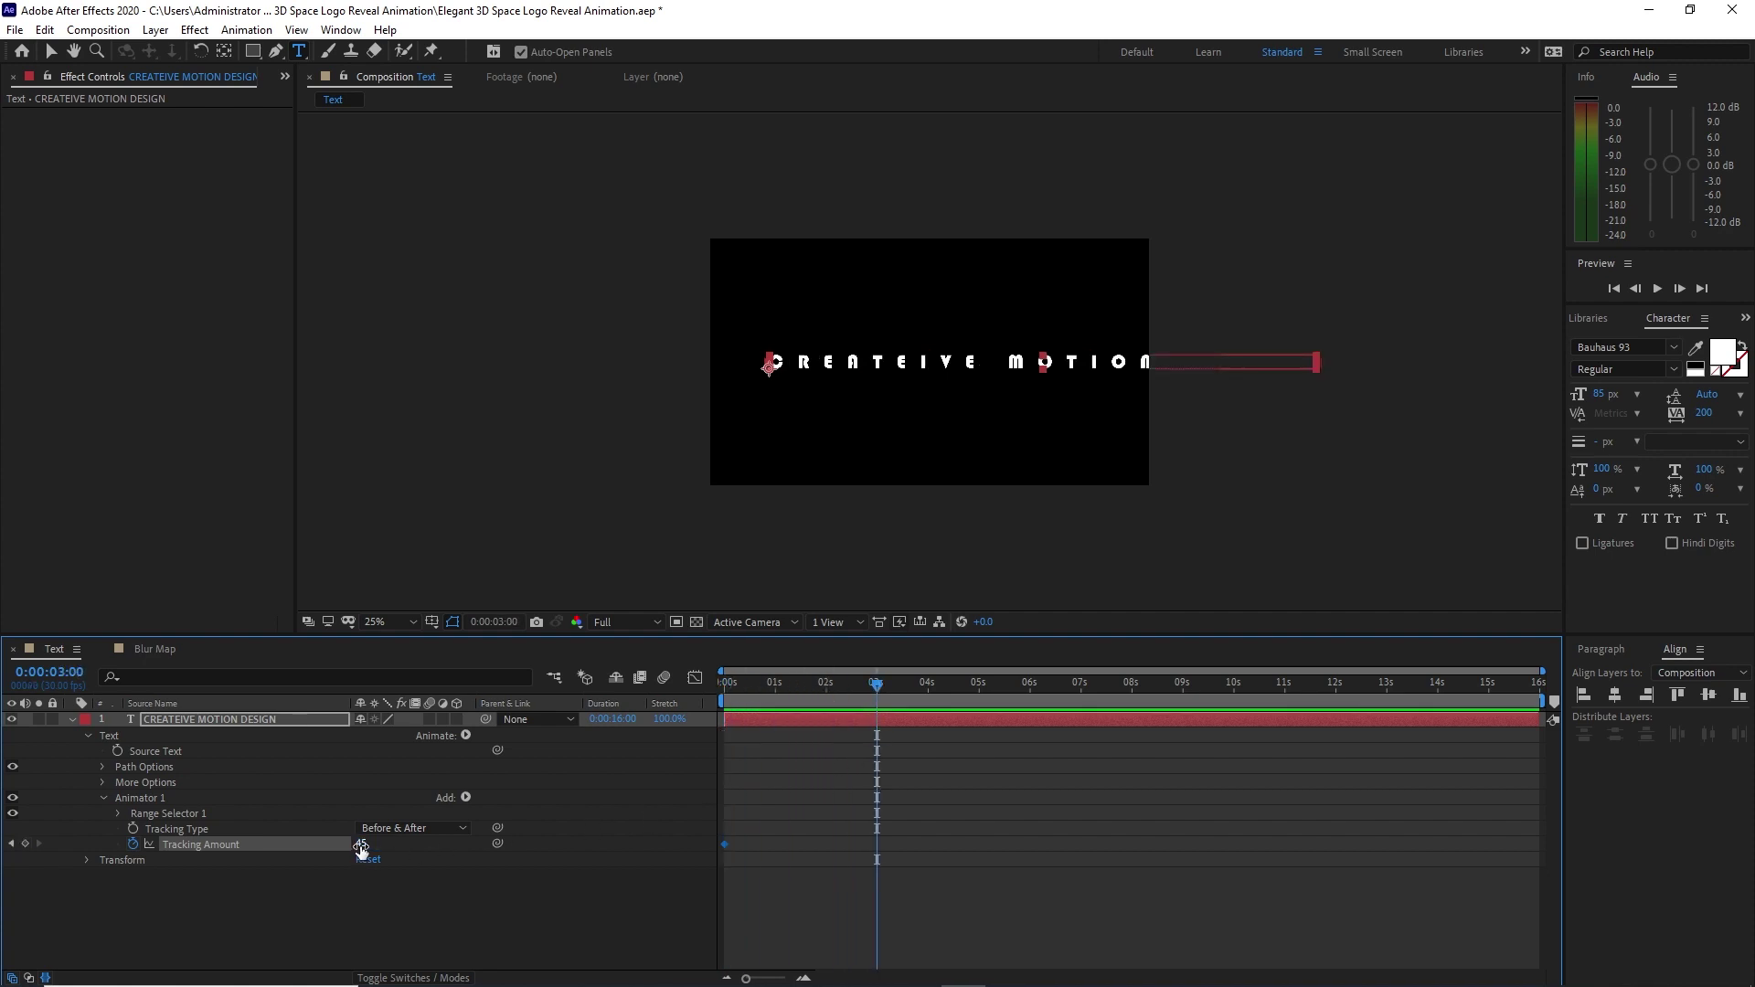
pyautogui.click(361, 843)
pyautogui.write('0')
pyautogui.press('Return')
# Apply the Fade Up Words animation preset to the text layer from 0 seconds.
pyautogui.moveTo(876, 711); pyautogui.dragTo(716, 726)
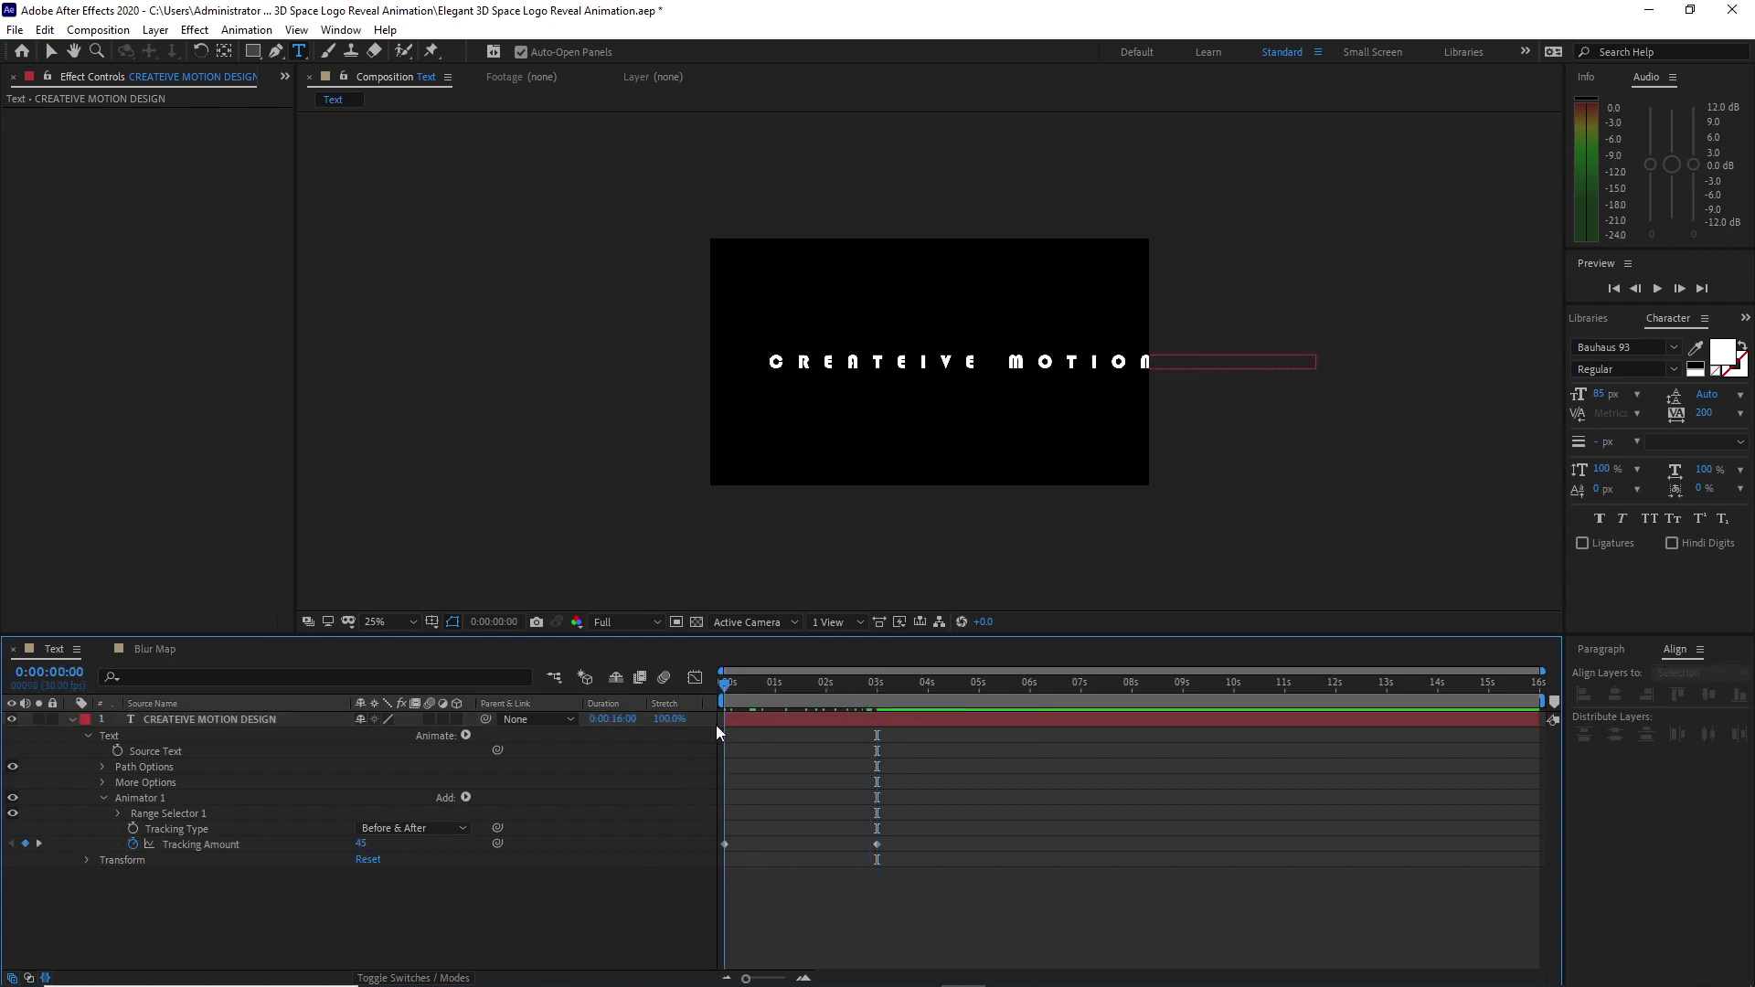
pyautogui.hotkey('ctrl', '5')
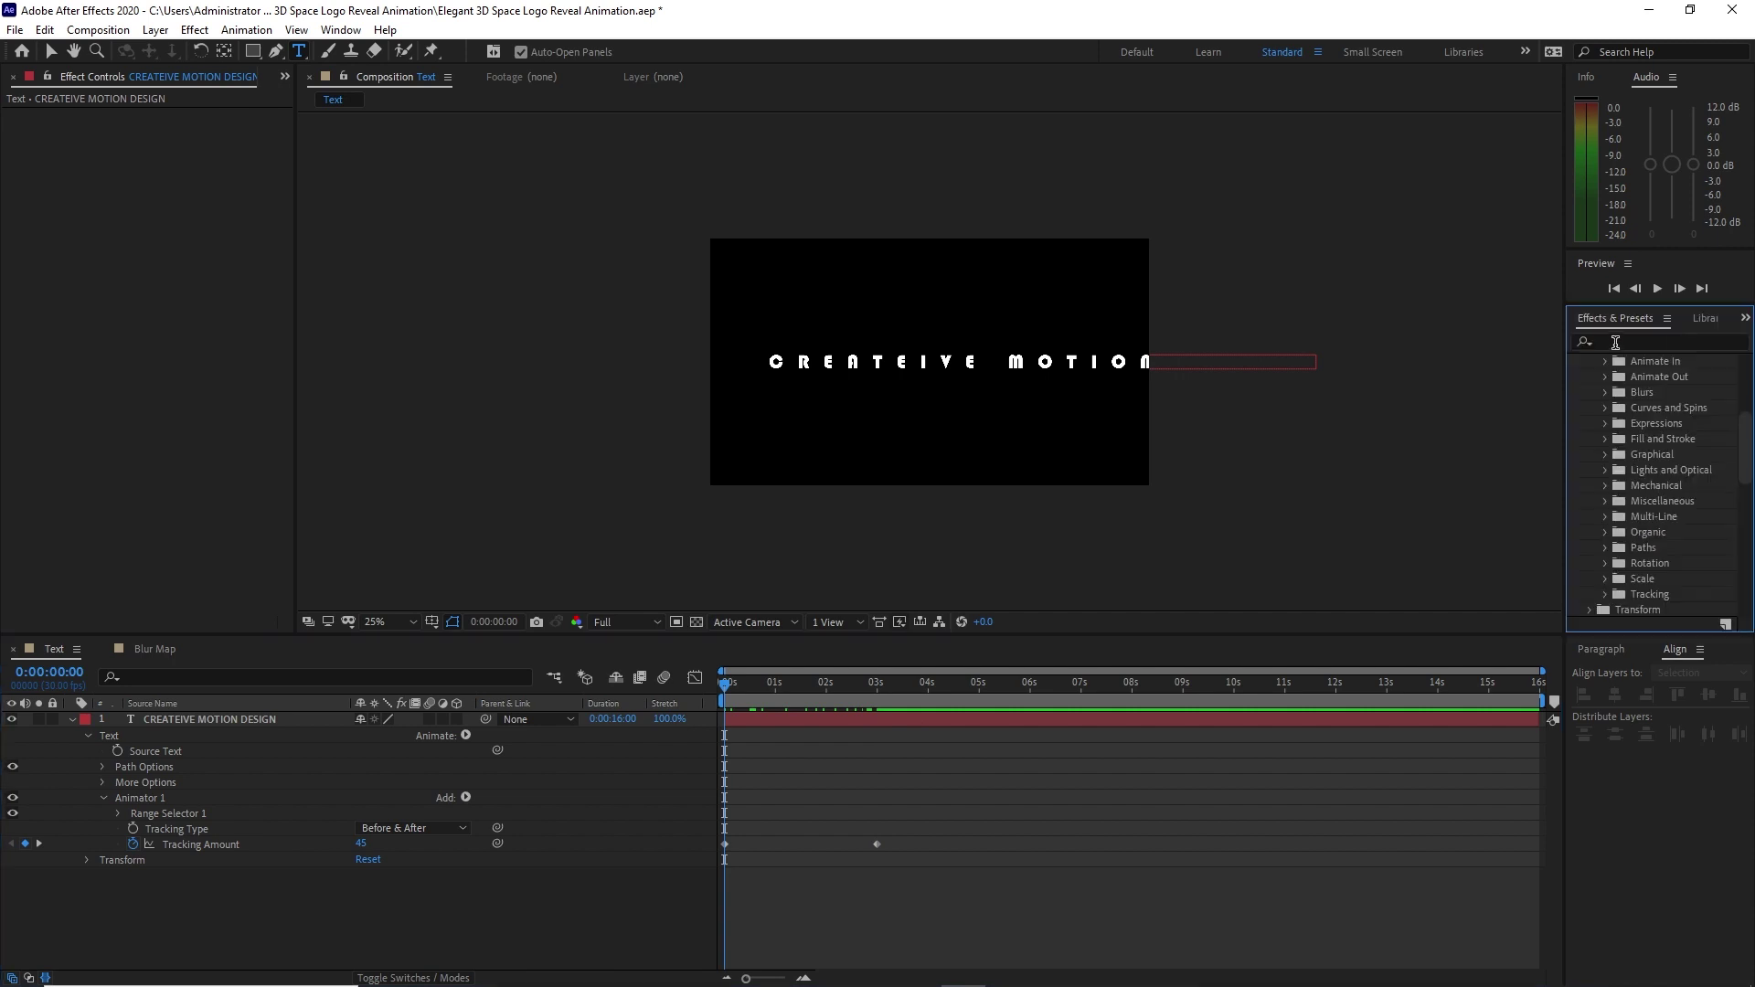
pyautogui.click(1616, 342)
pyautogui.write('fade u')
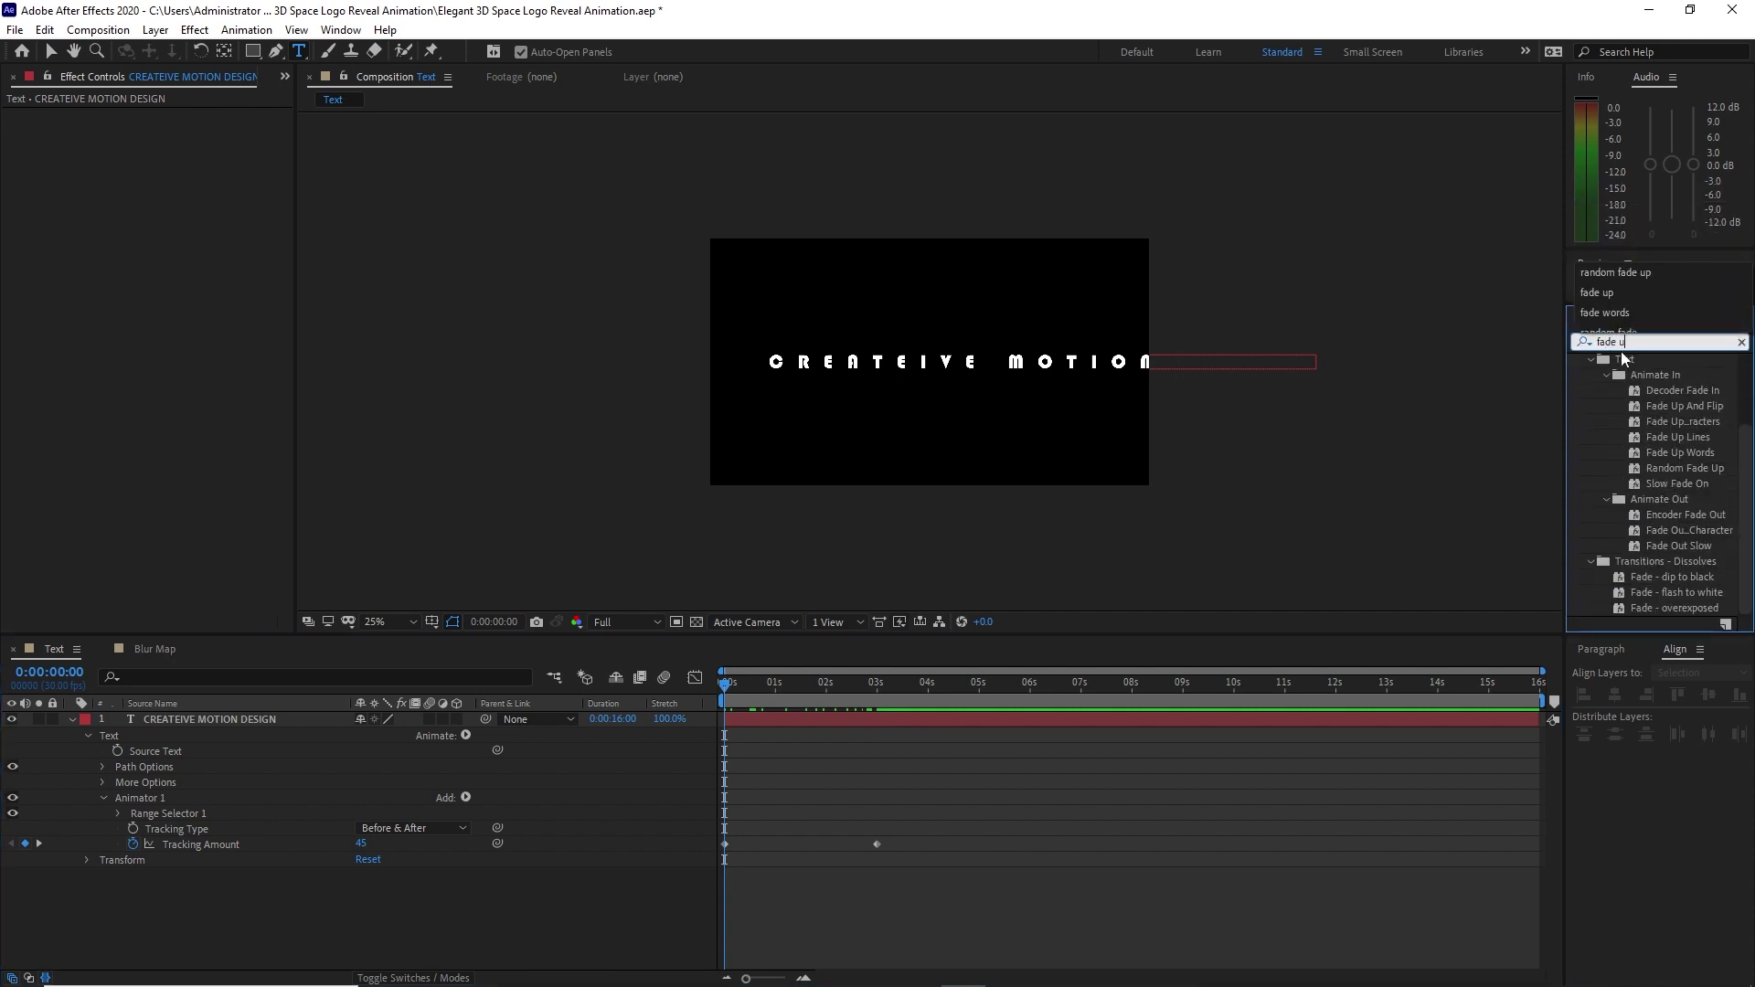
pyautogui.write('p')
pyautogui.moveTo(1703, 453); pyautogui.dragTo(1298, 719)
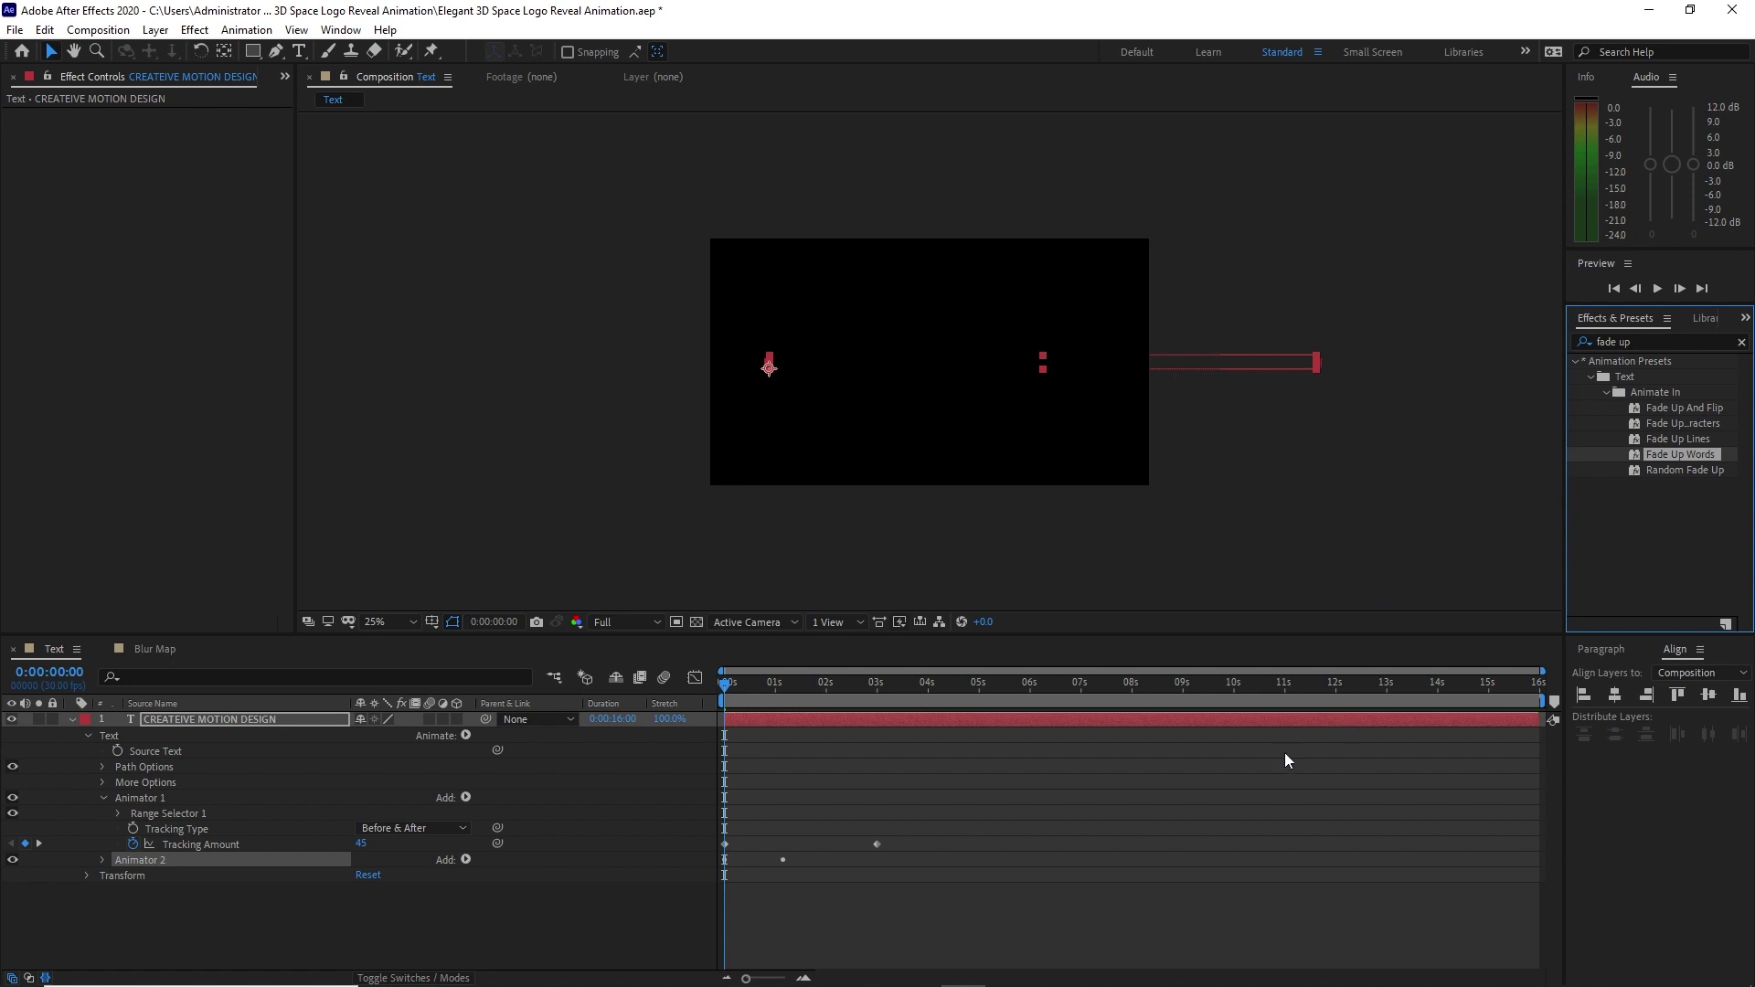
# Move the last Start keyframe of the Fade Up Words animator's range selector to 3 seconds.
pyautogui.click(102, 860)
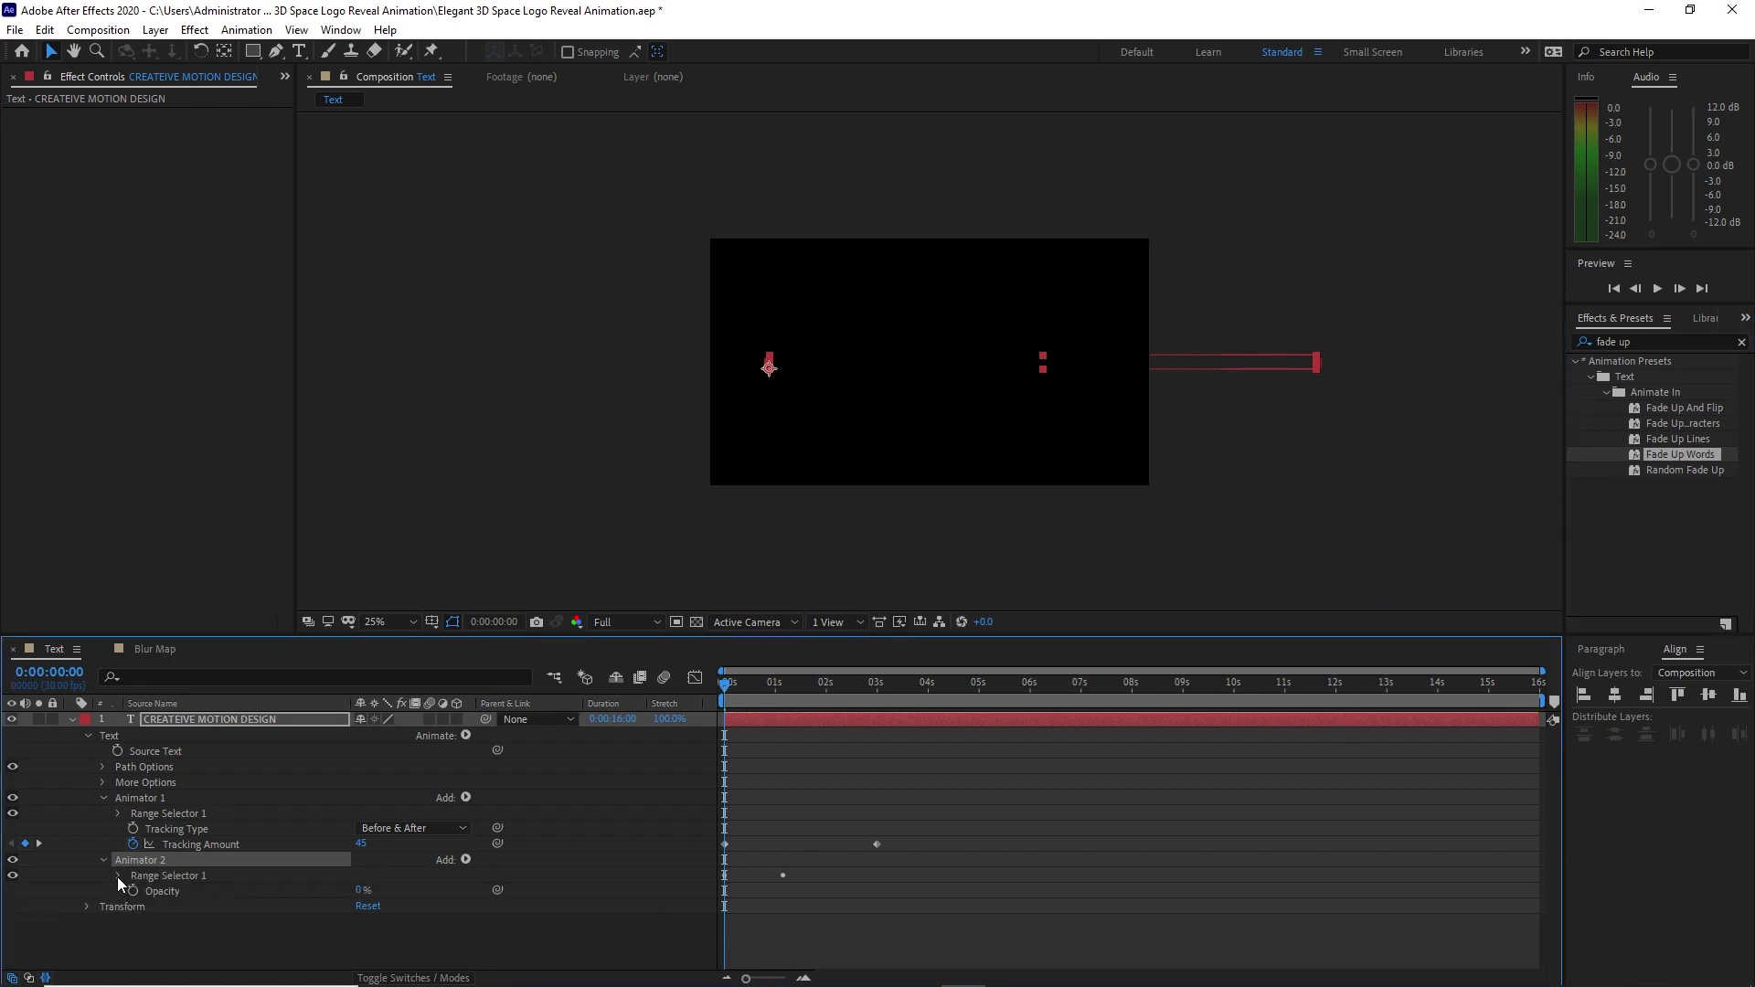
pyautogui.click(118, 876)
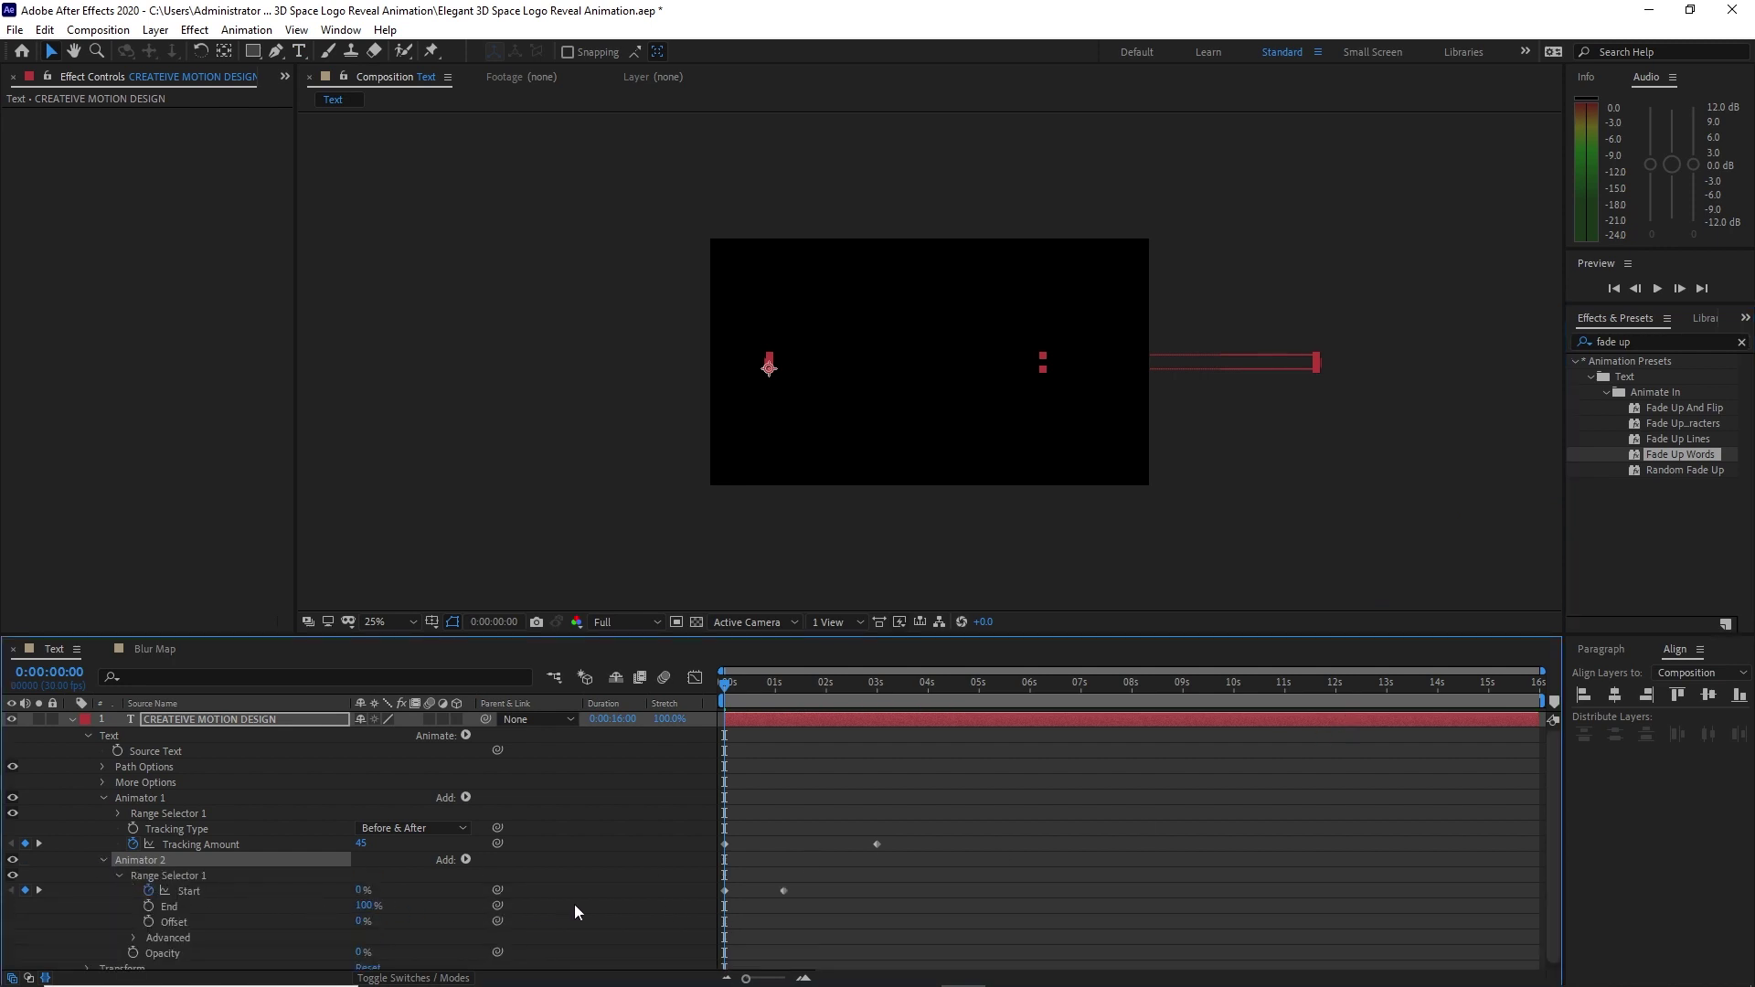
pyautogui.moveTo(725, 683); pyautogui.dragTo(883, 722)
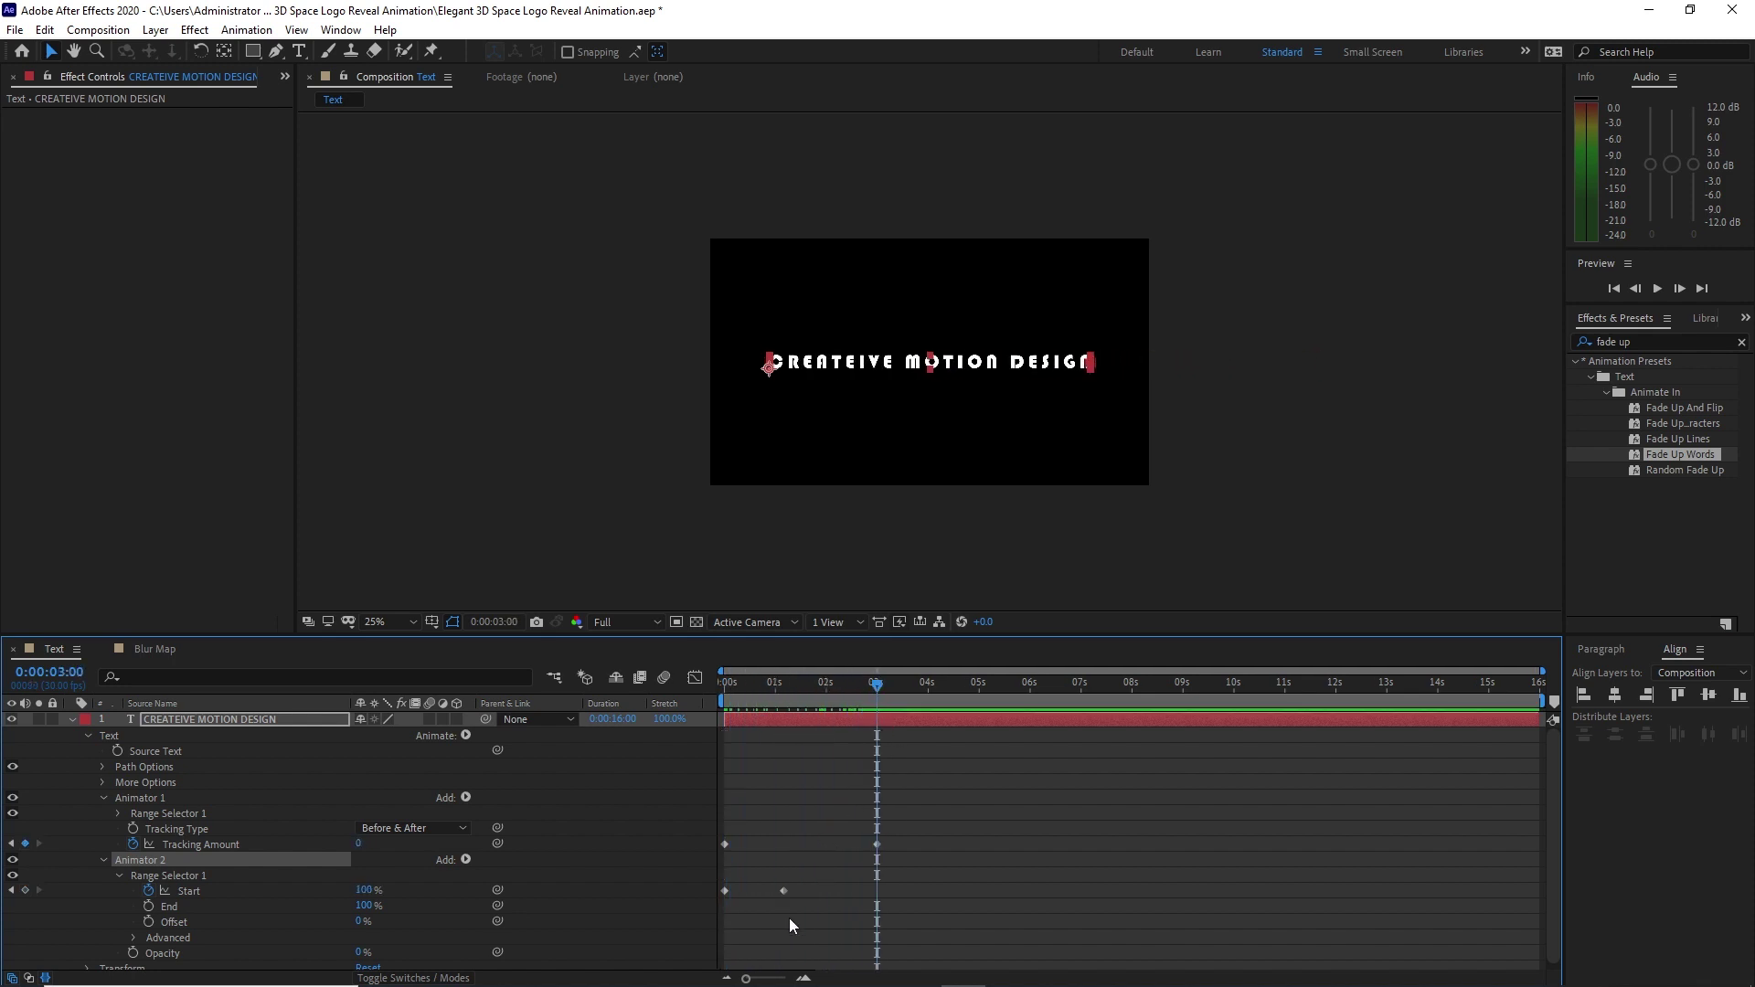
pyautogui.moveTo(784, 890); pyautogui.dragTo(879, 901)
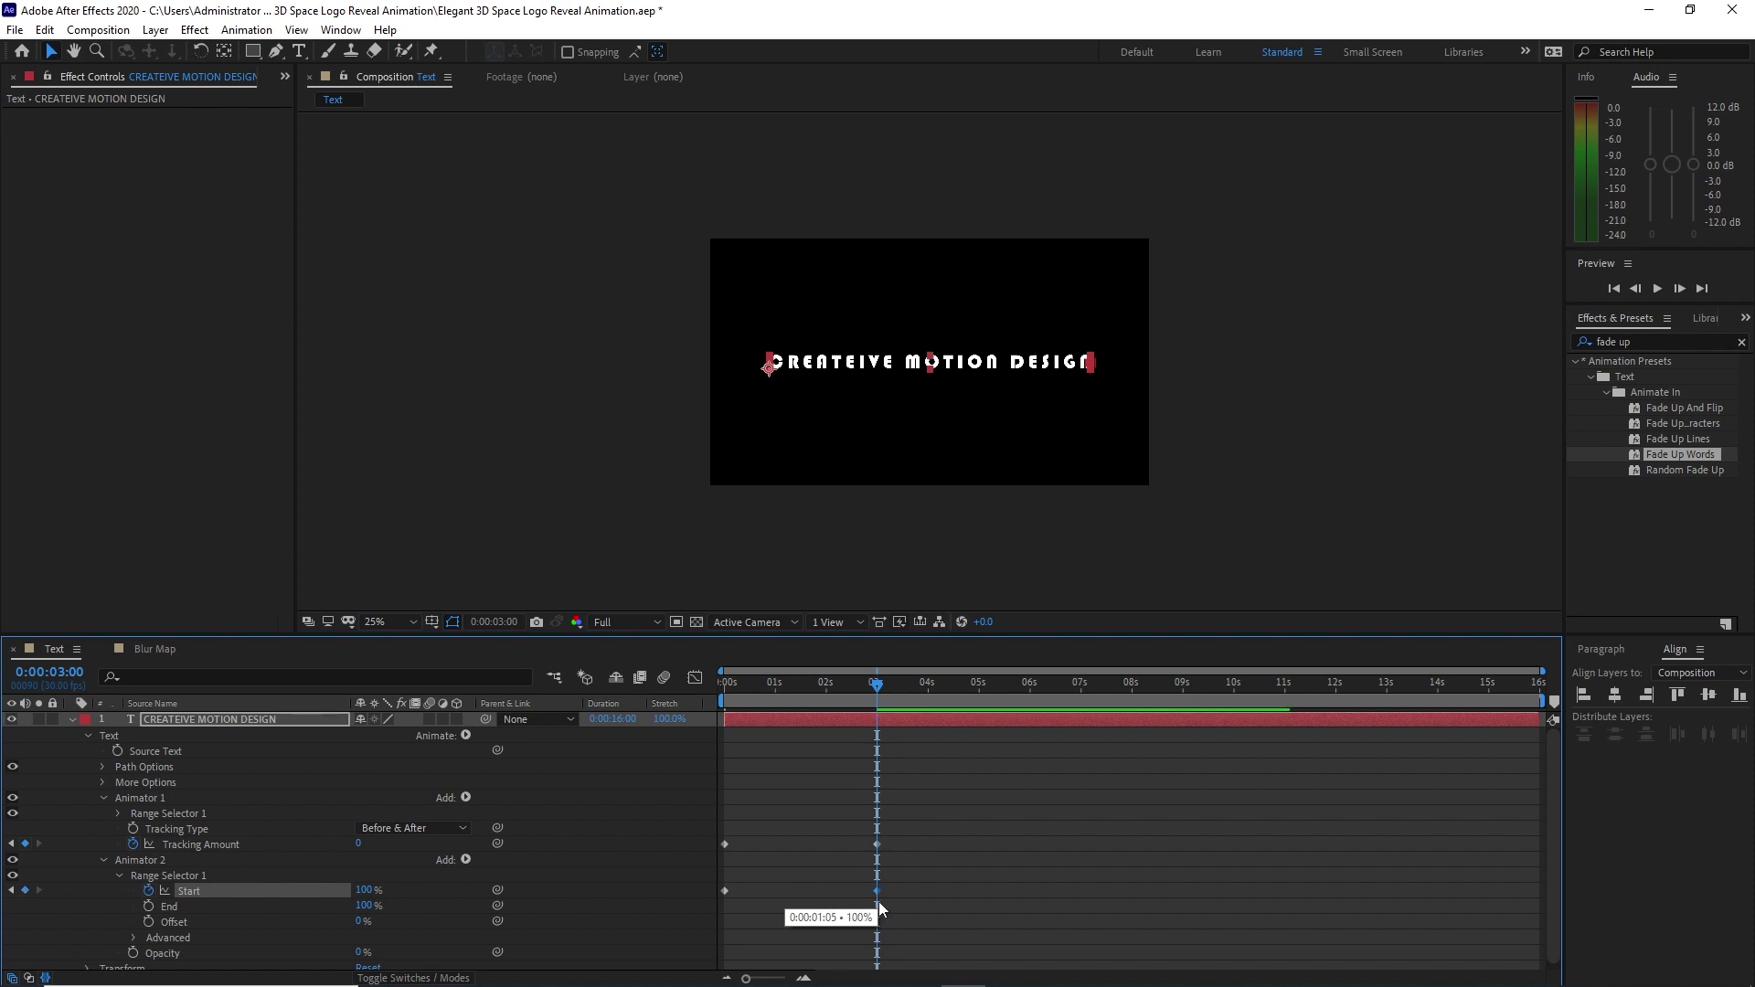
# Easy-ease the Tracking Amount and Start keyframes, and lengthen the incoming influence of the 3-second keyframes in the speed graph.
pyautogui.moveTo(711, 841); pyautogui.dragTo(912, 898)
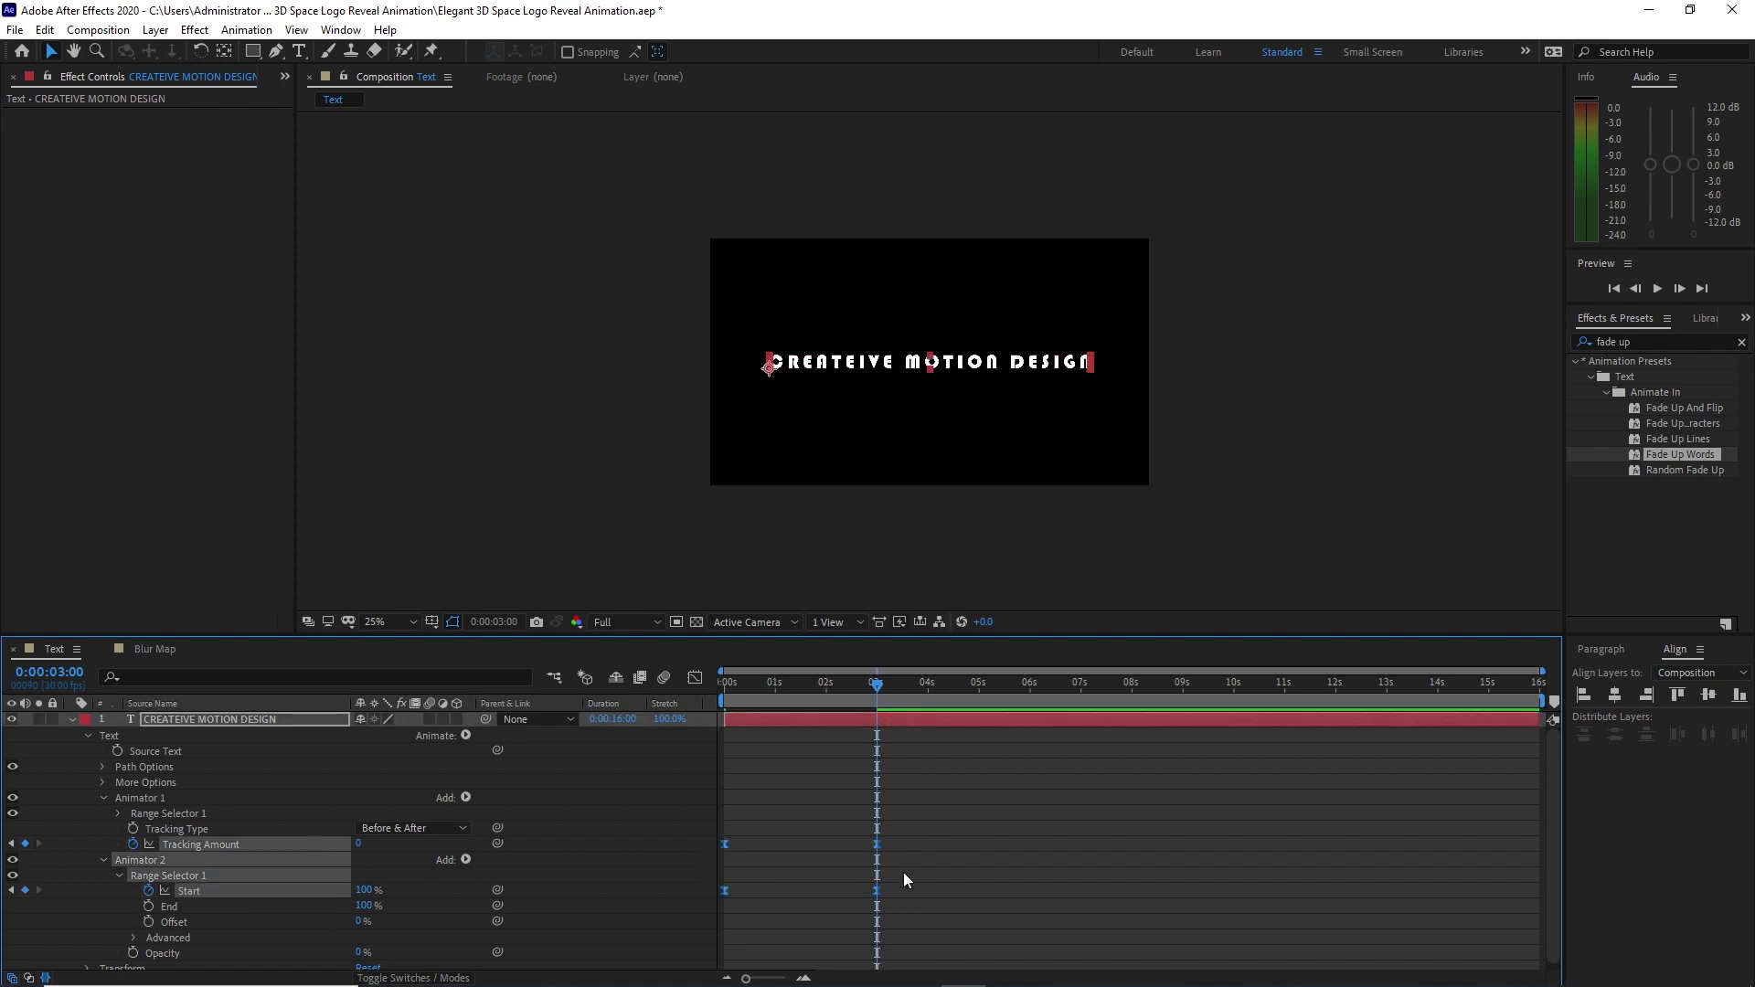
pyautogui.click(693, 681)
pyautogui.moveTo(870, 870); pyautogui.dragTo(802, 863)
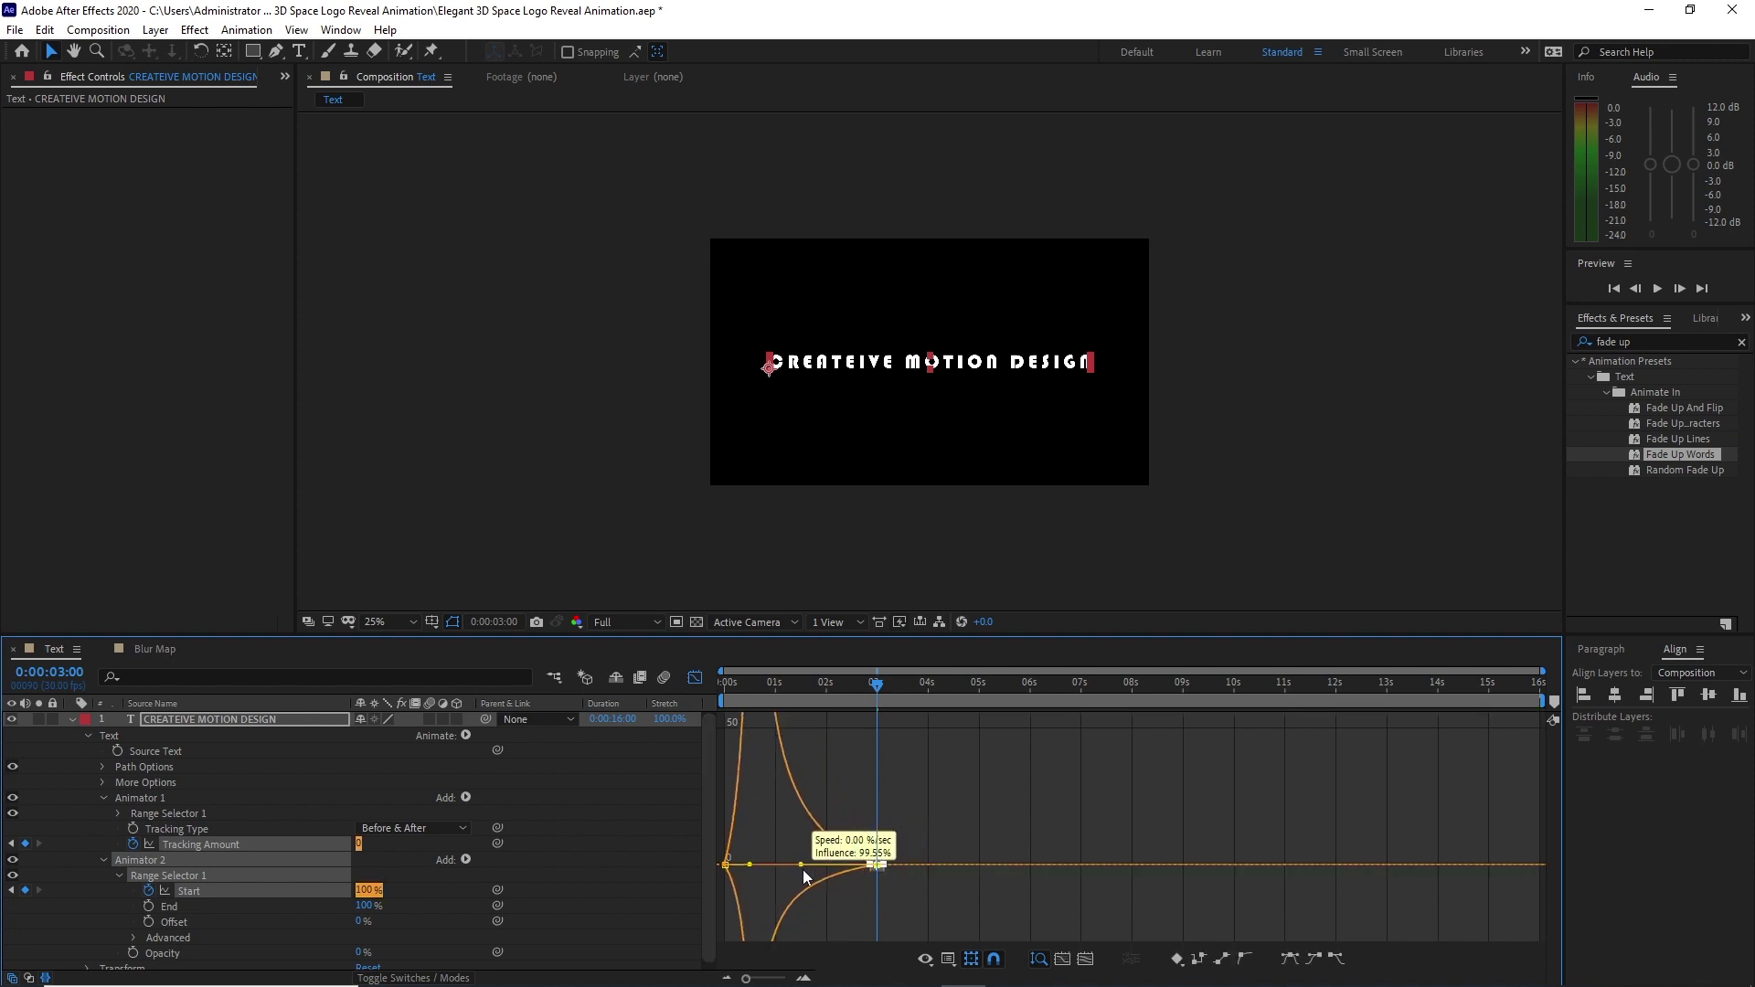
pyautogui.click(695, 679)
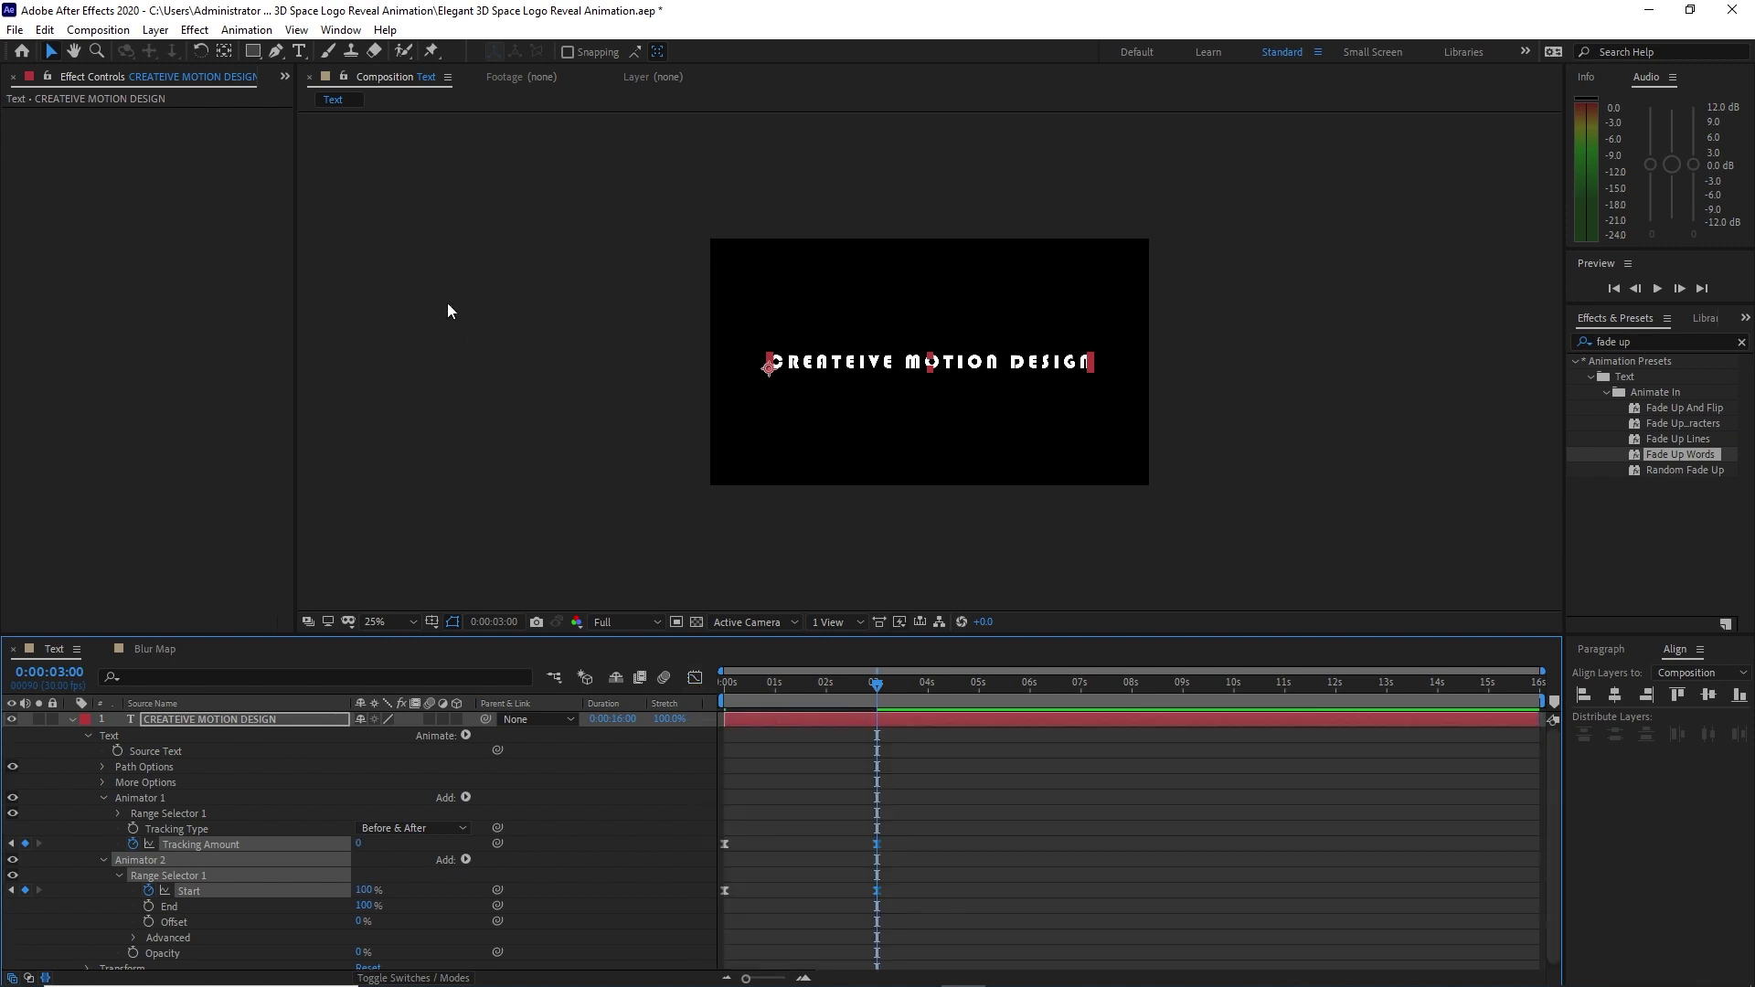
# Create a 1920 x 1080, 30 fps composition named Logo Placeholder with a duration of 20 seconds.
pyautogui.click(98, 29)
pyautogui.click(119, 48)
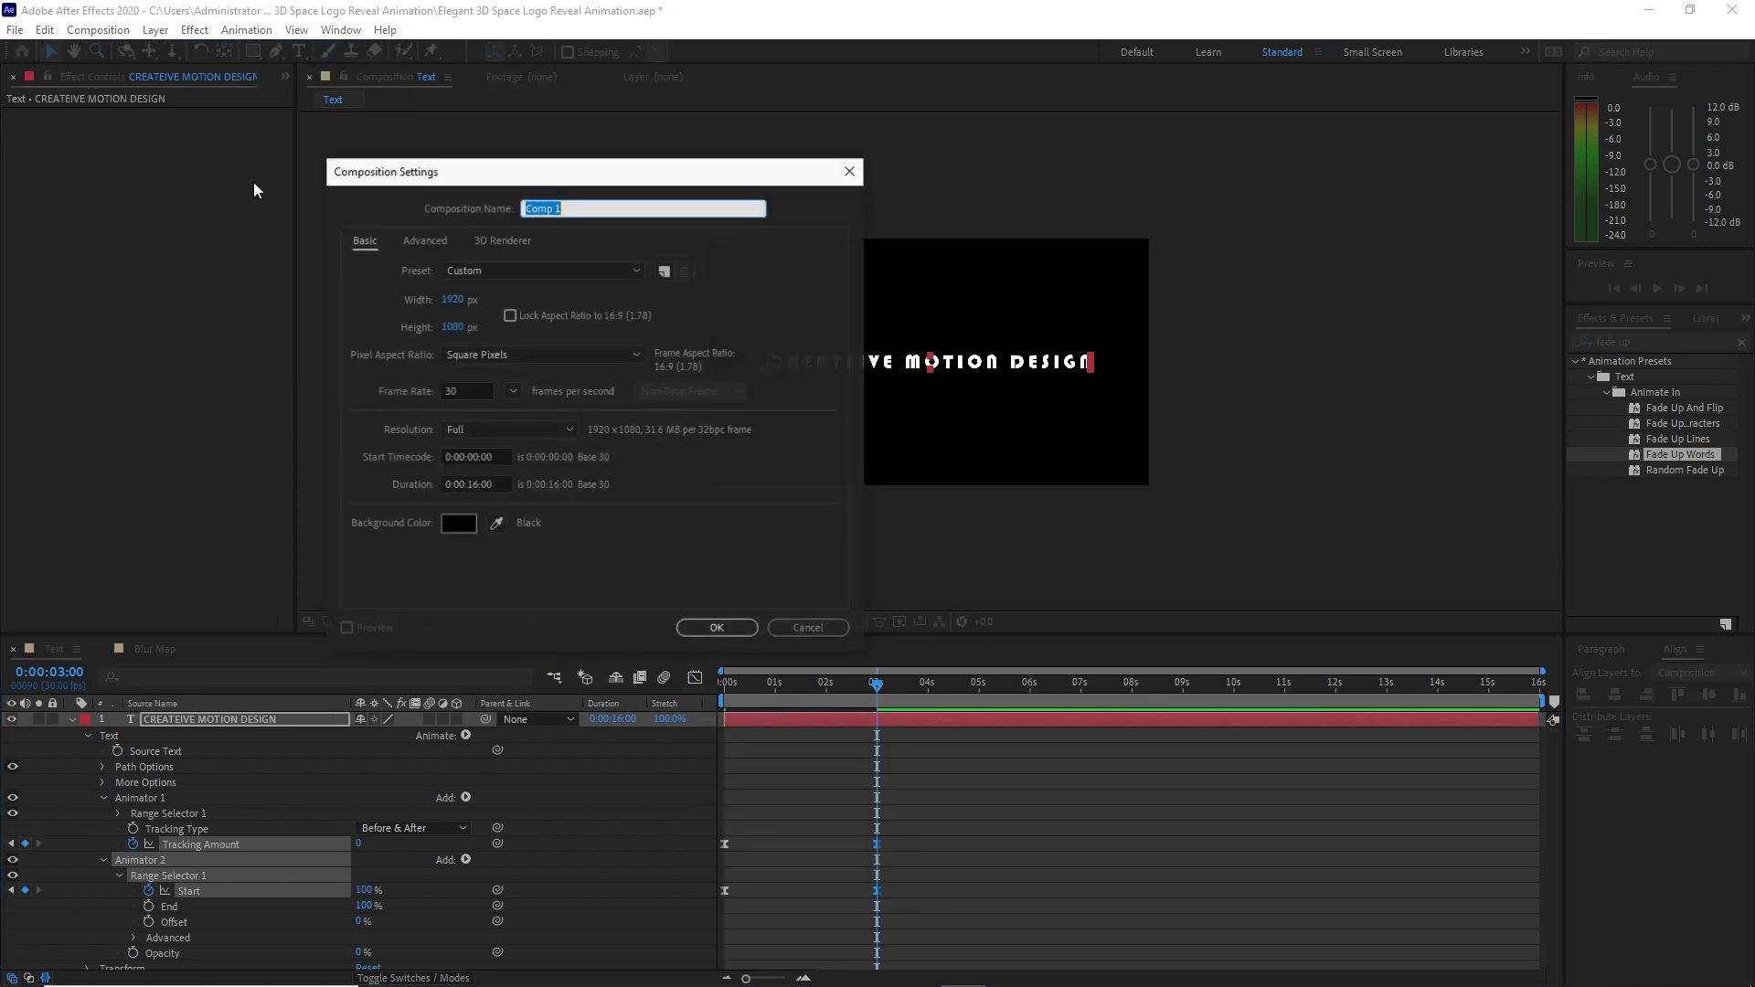
pyautogui.press('BackSpace')
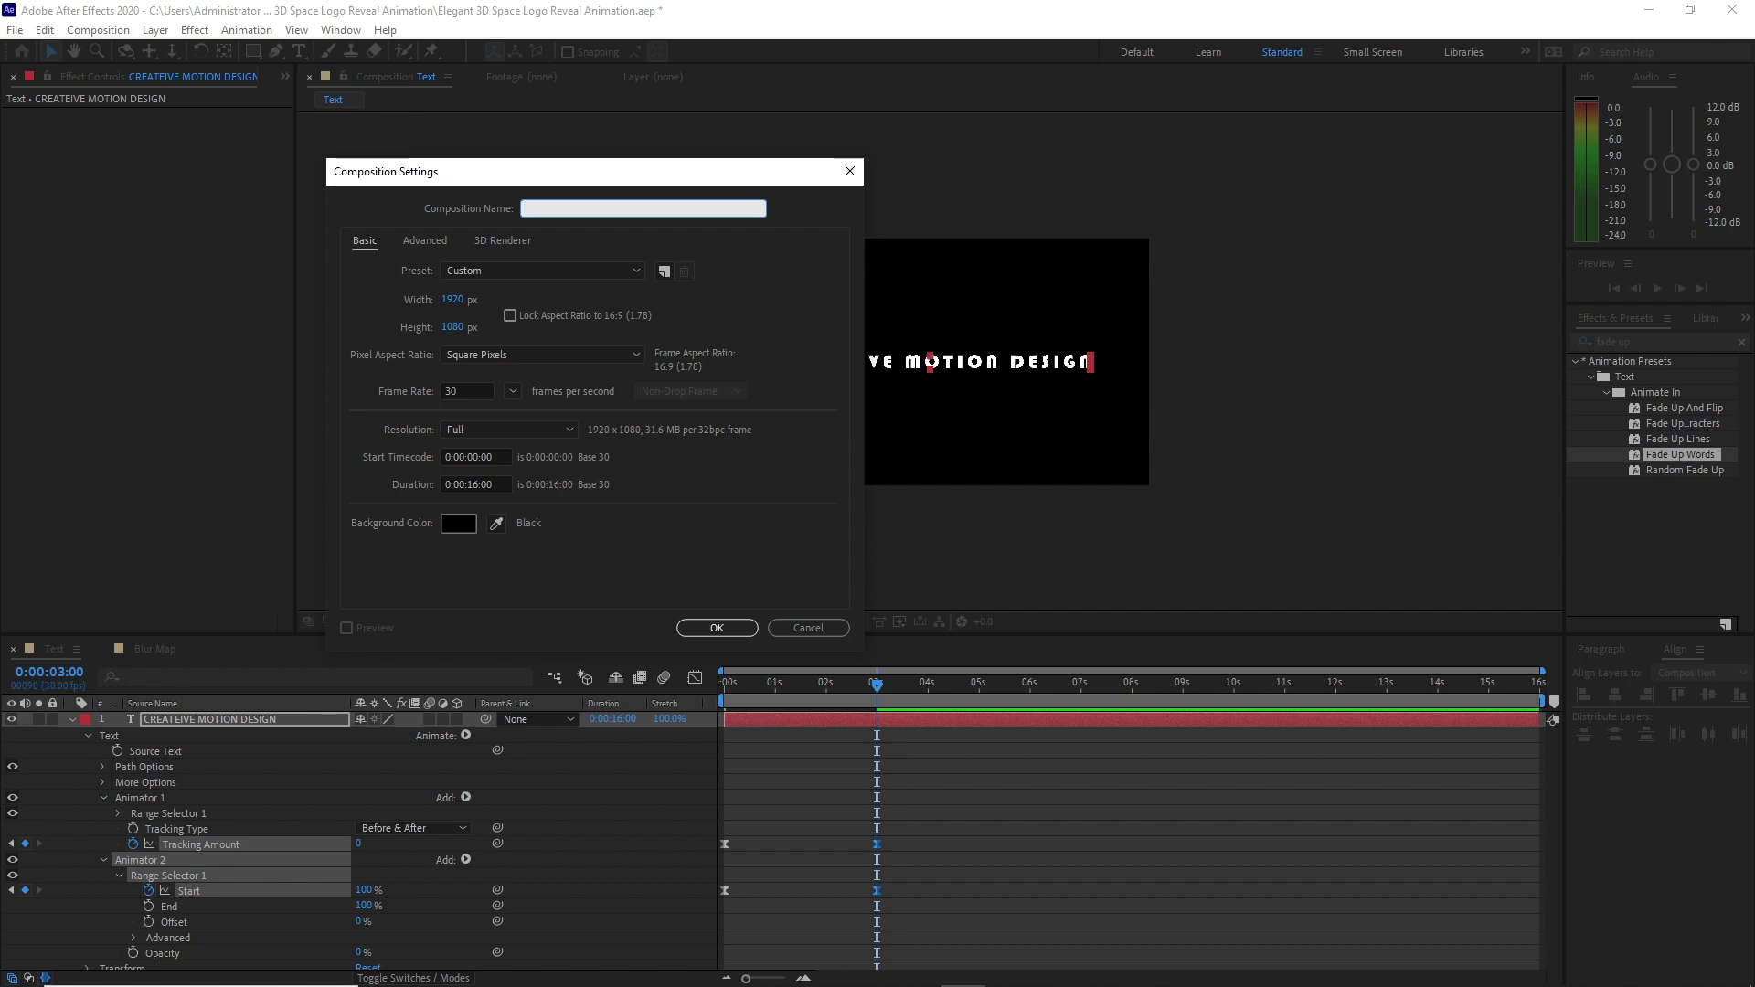
pyautogui.write('Logo Plsaceholder')
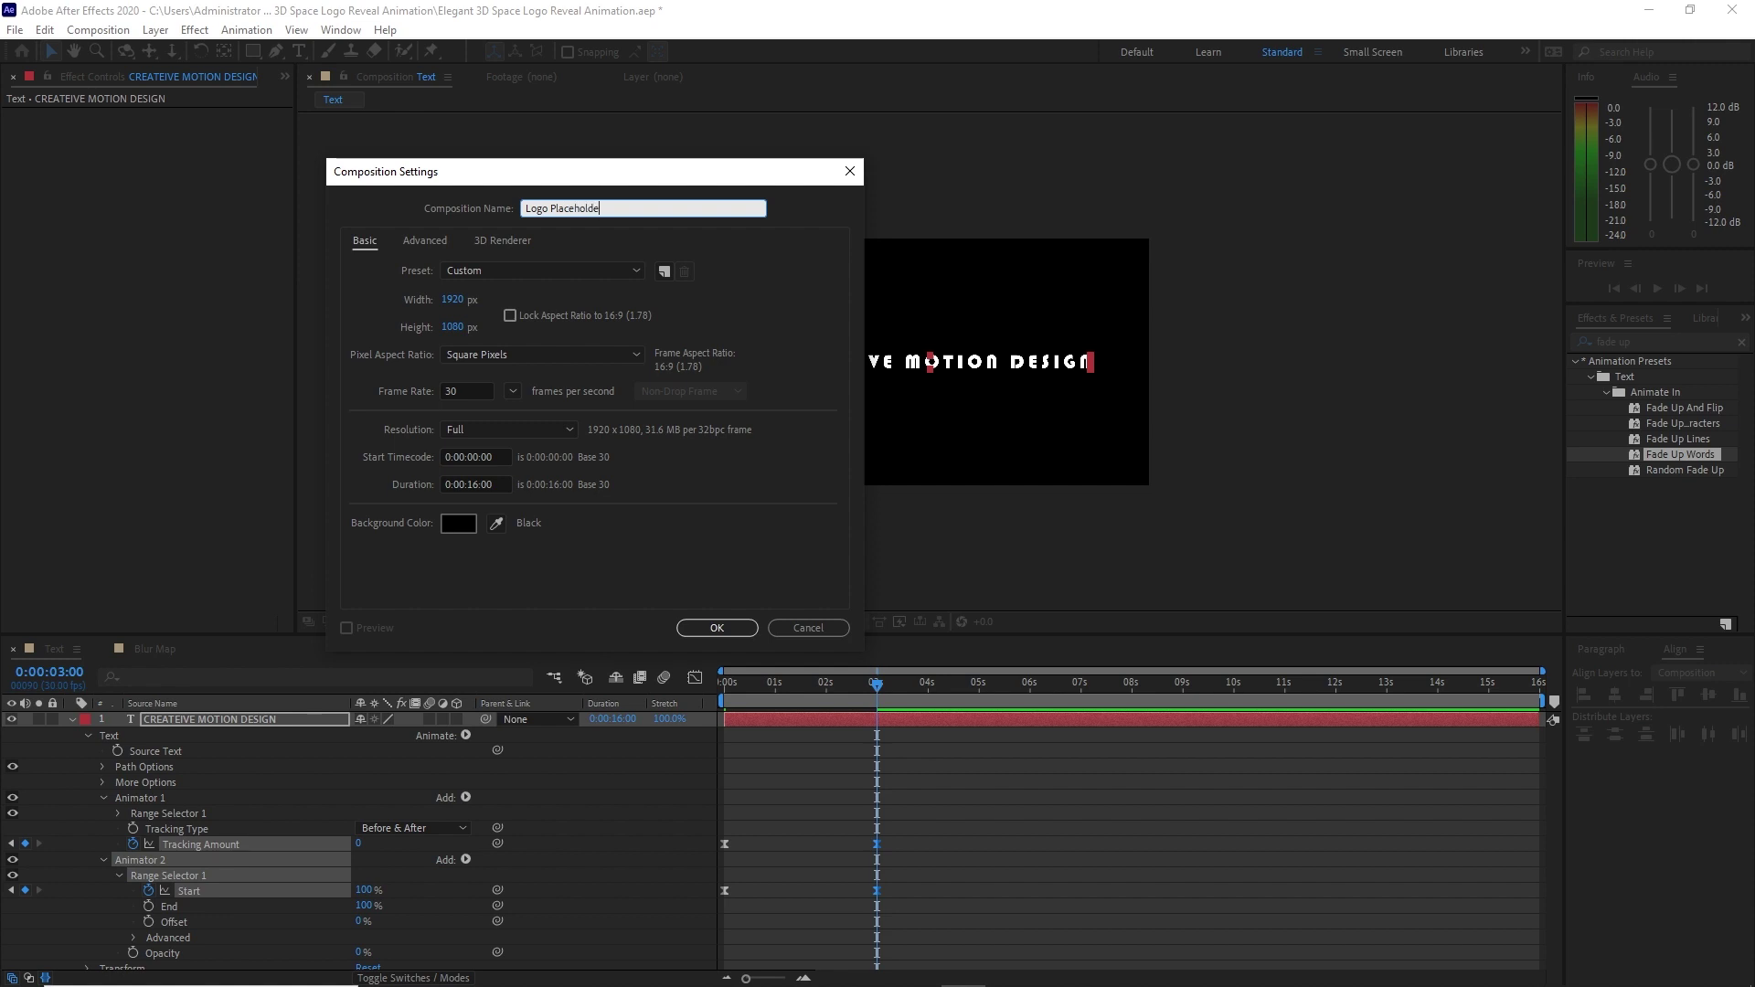
pyautogui.doubleClick(479, 484)
pyautogui.write('2')
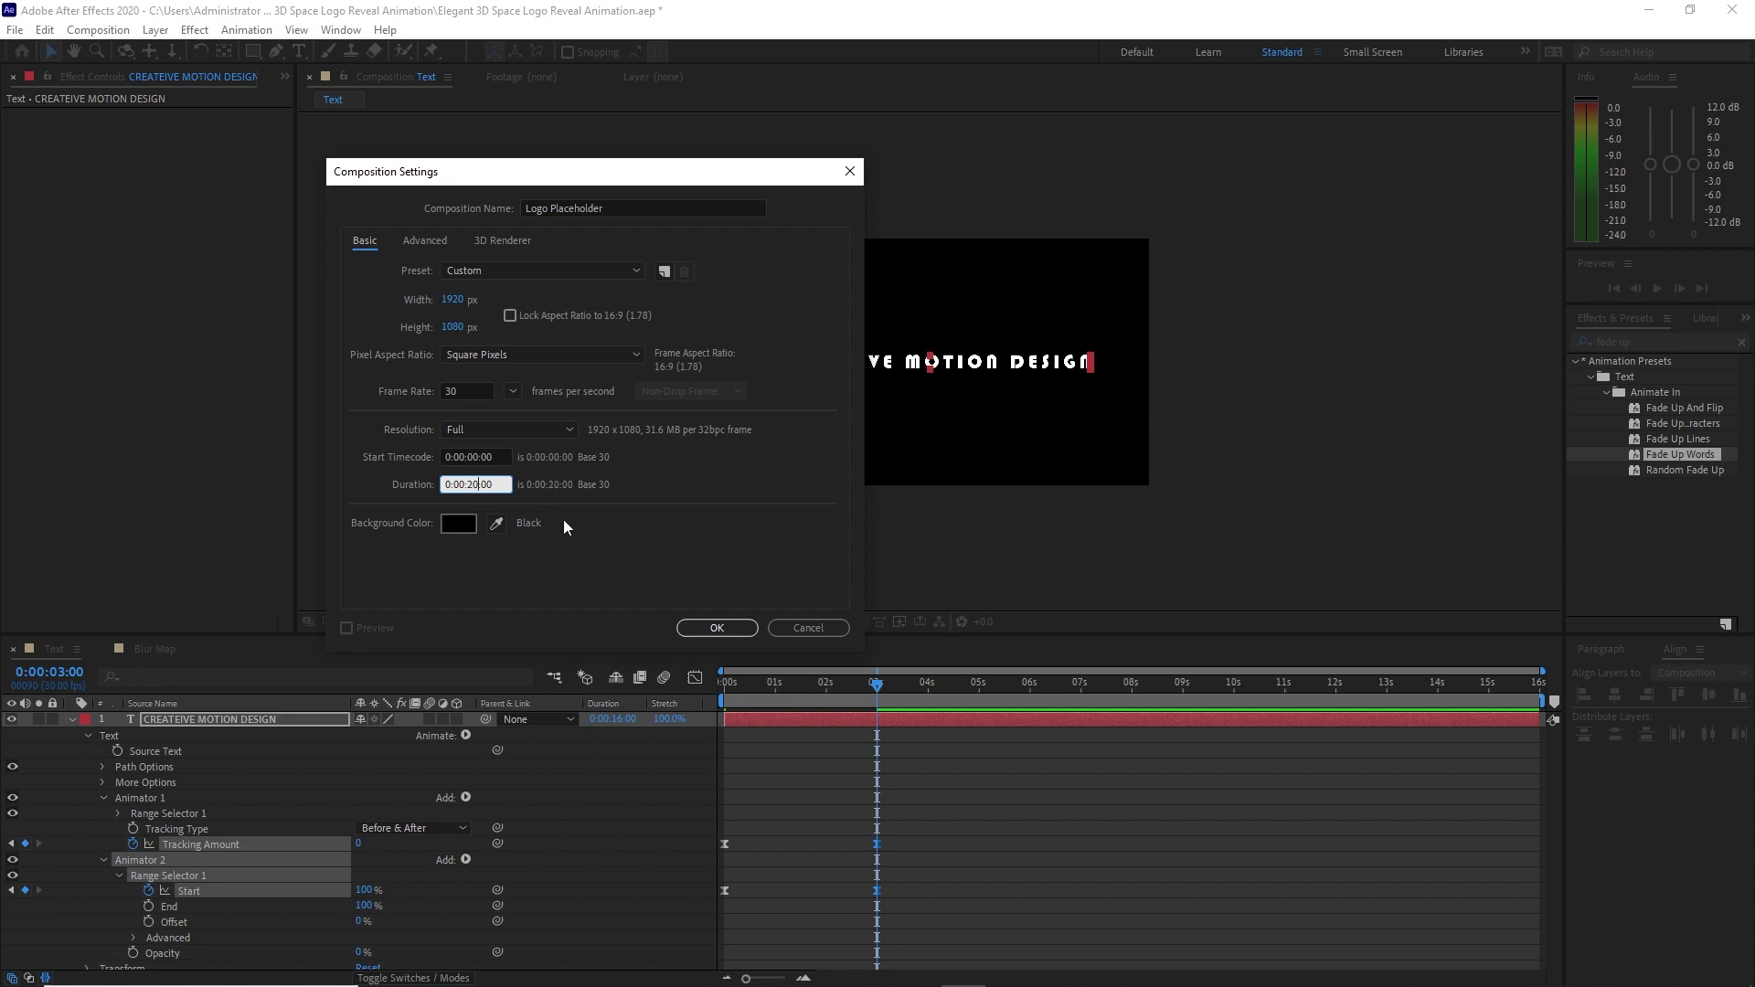
pyautogui.write('0')
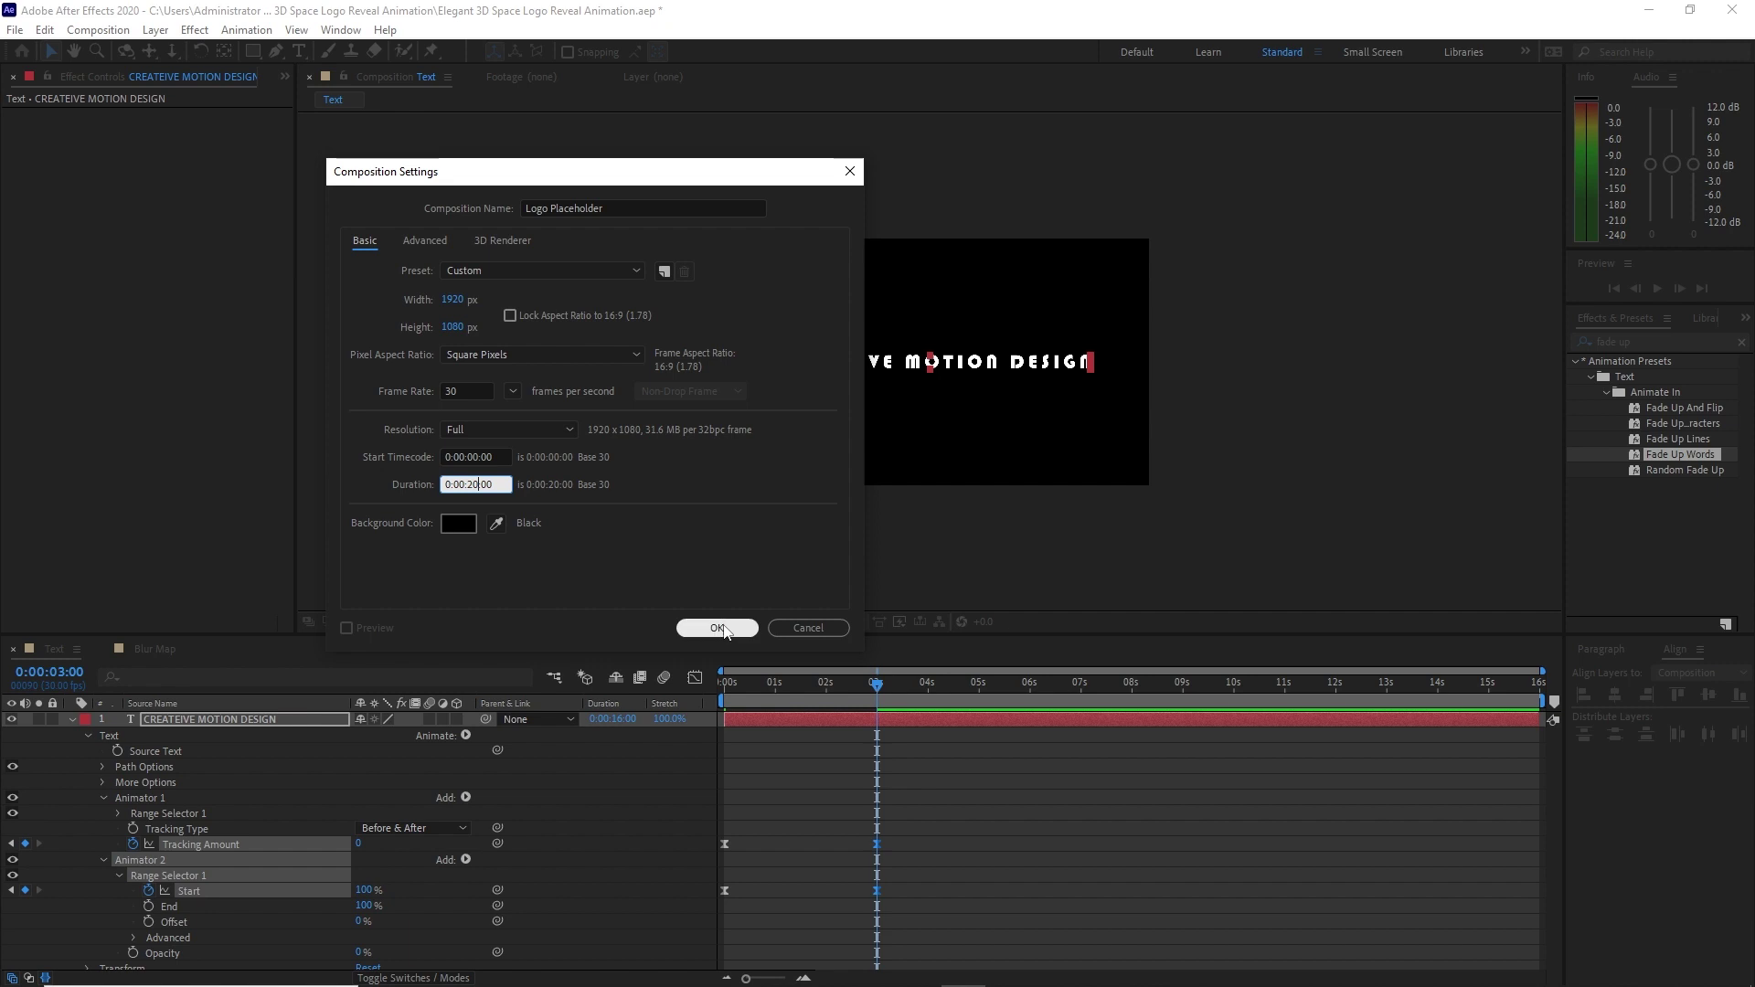
pyautogui.click(715, 627)
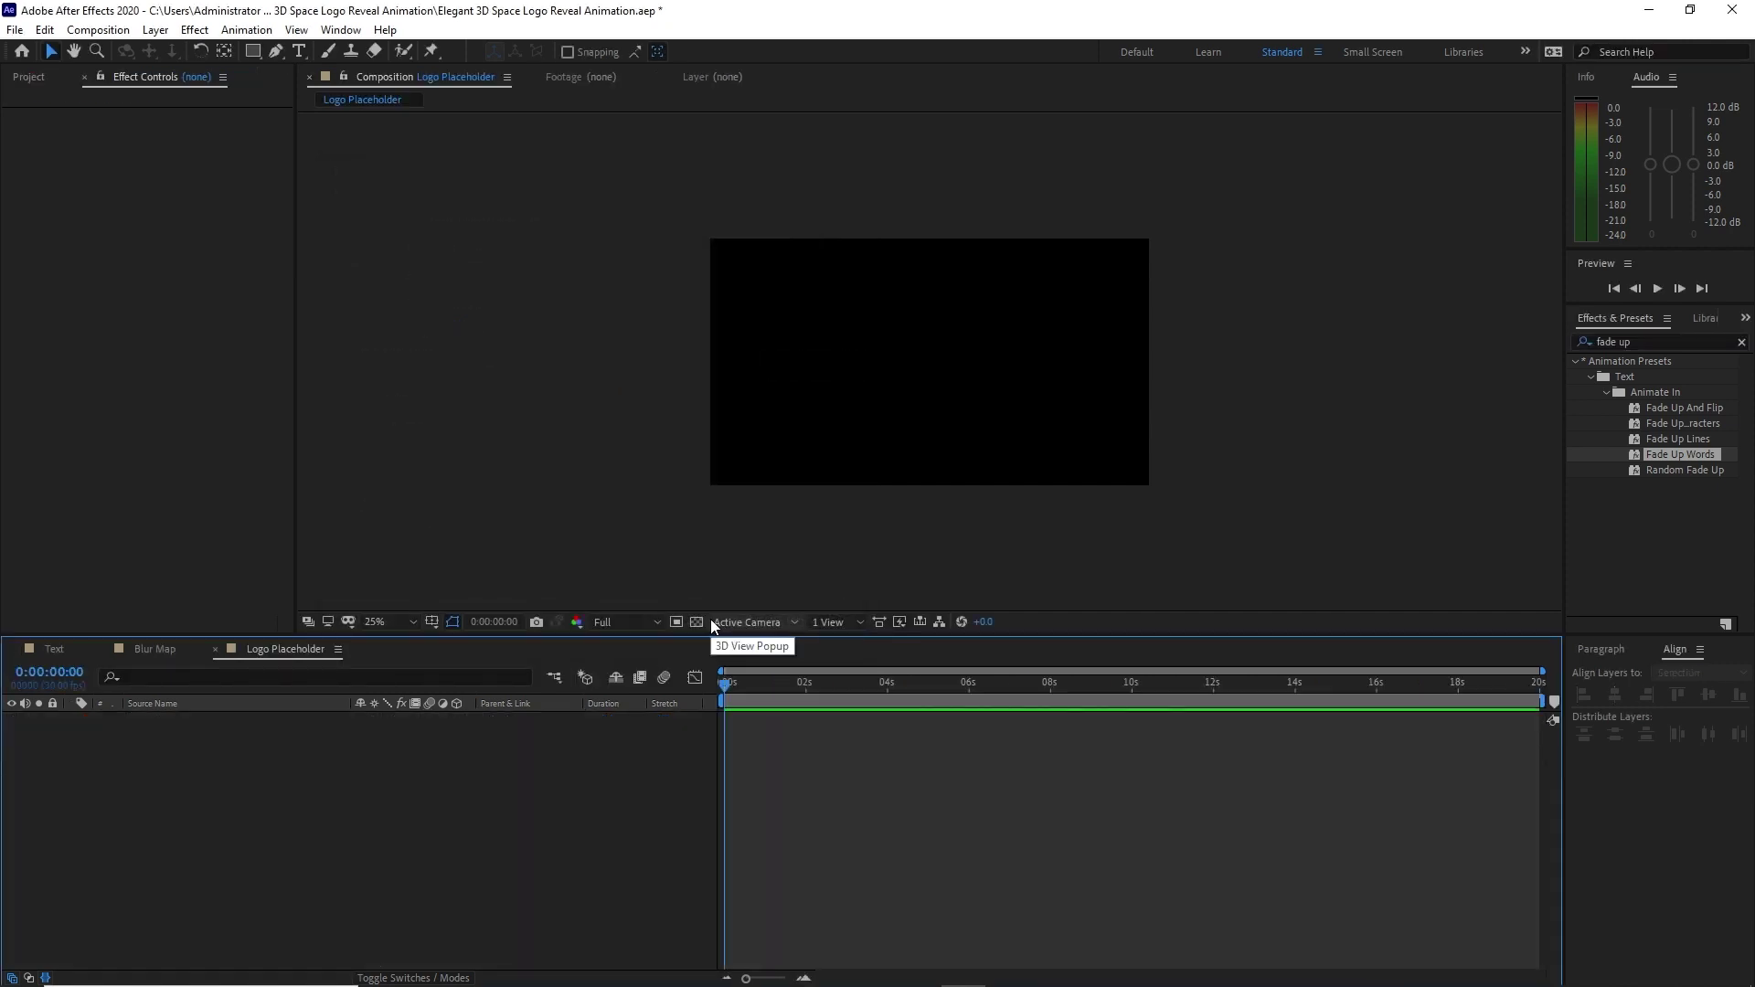
# Add RG YouTube Logo.png from the Logo folder in Assets to the Logo Placeholder composition.
pyautogui.click(29, 77)
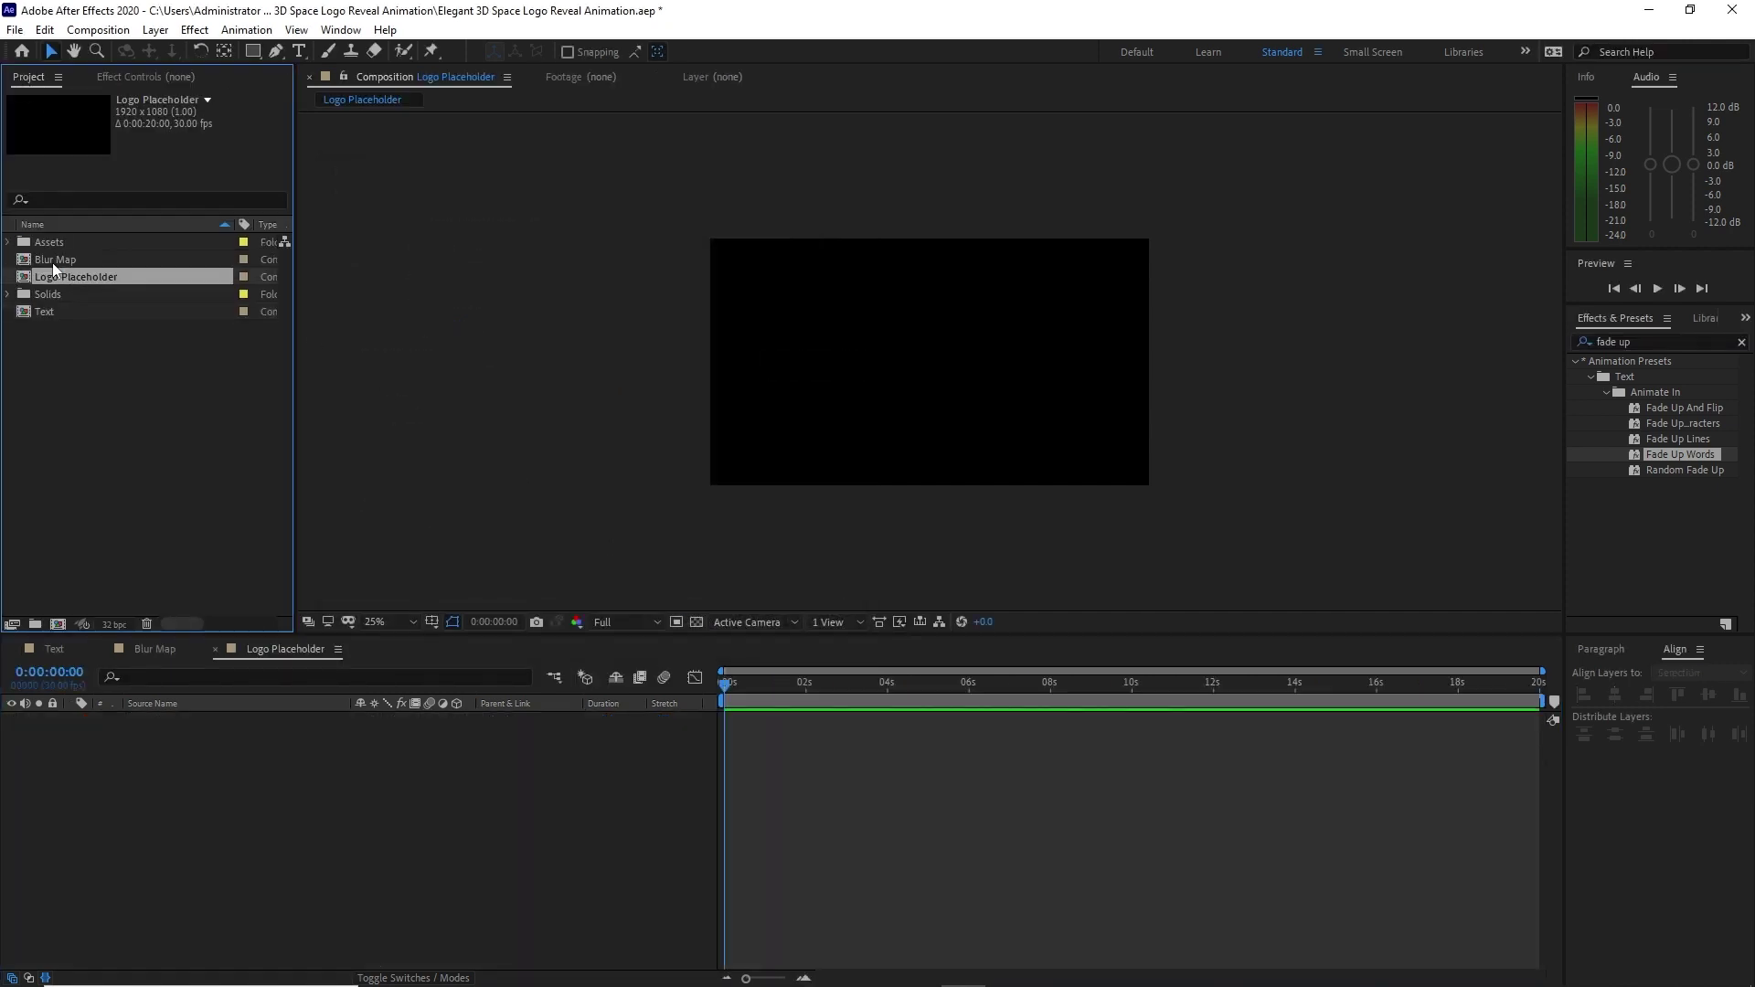
pyautogui.click(8, 242)
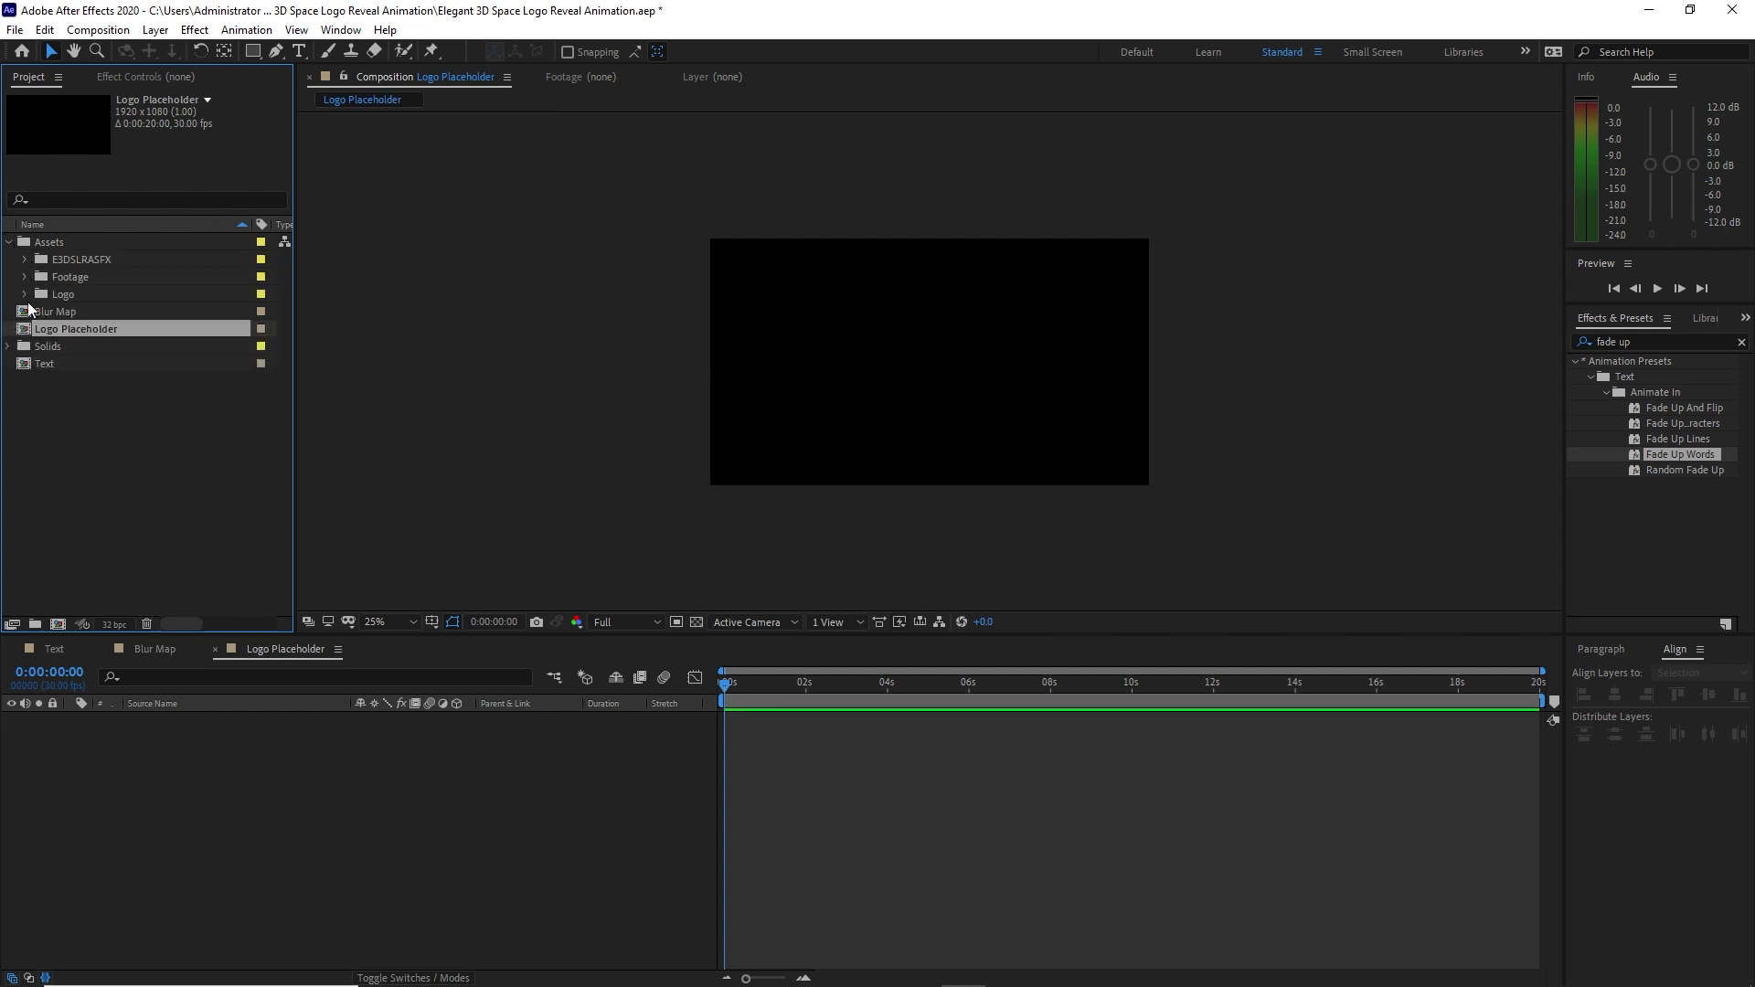
pyautogui.click(25, 295)
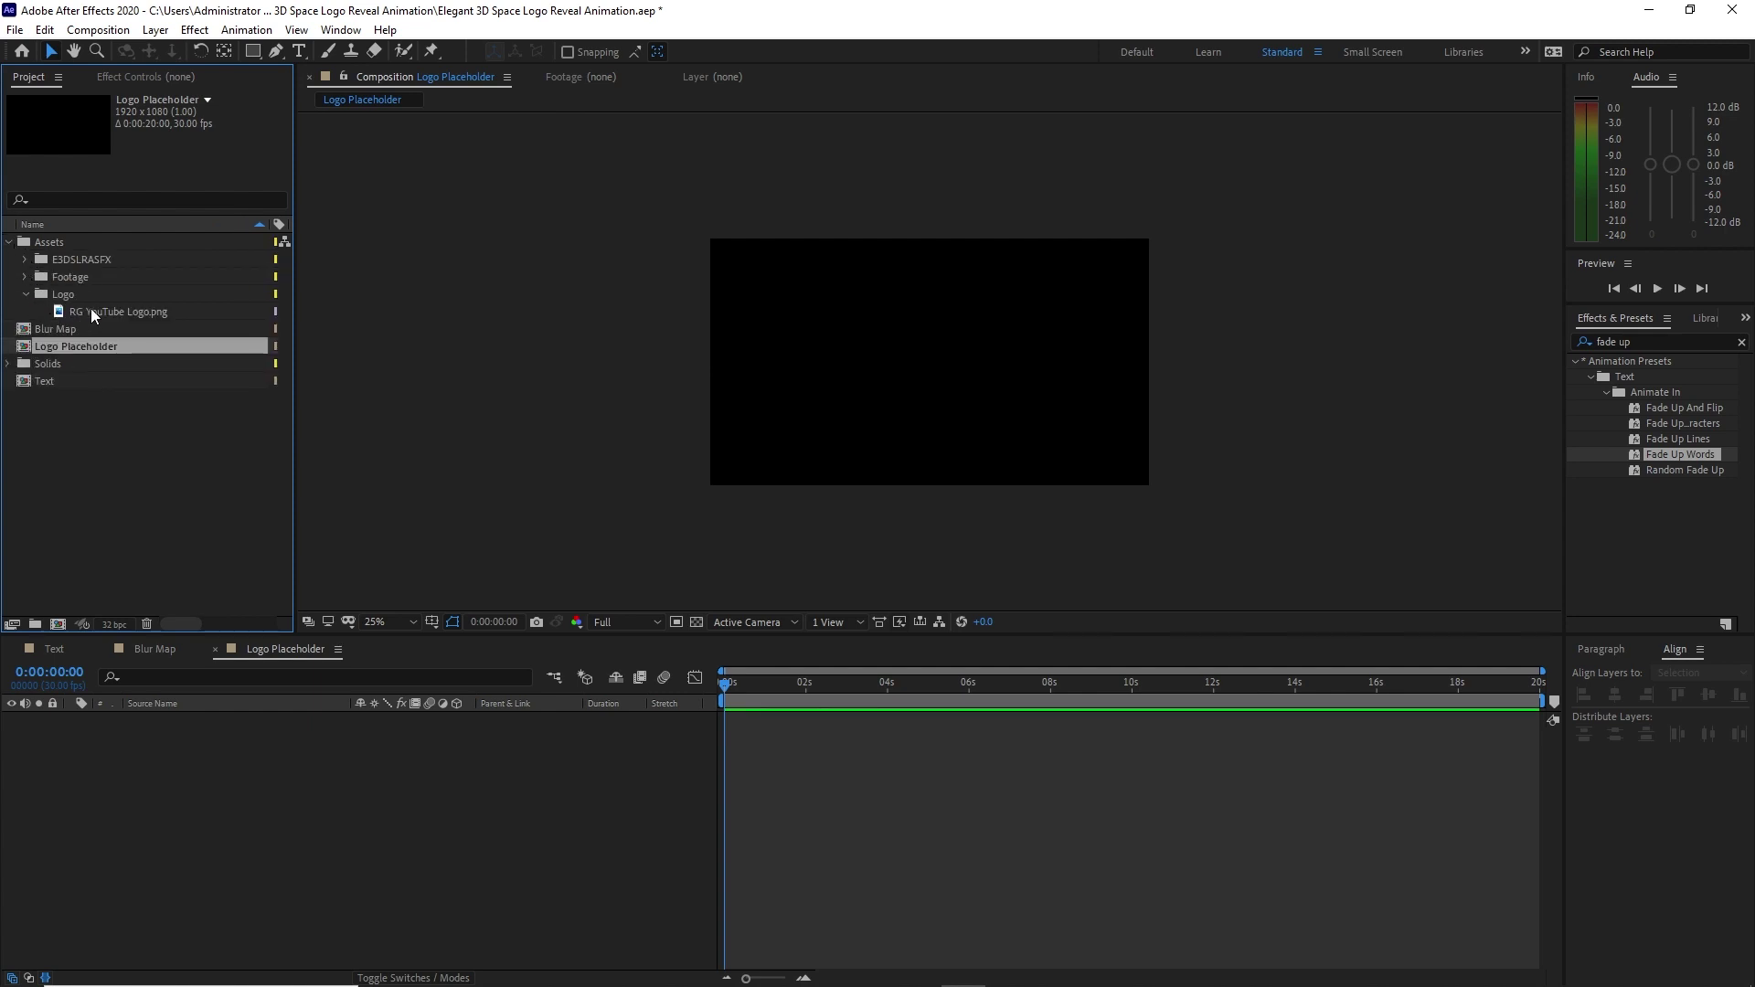
pyautogui.moveTo(91, 309); pyautogui.dragTo(199, 764)
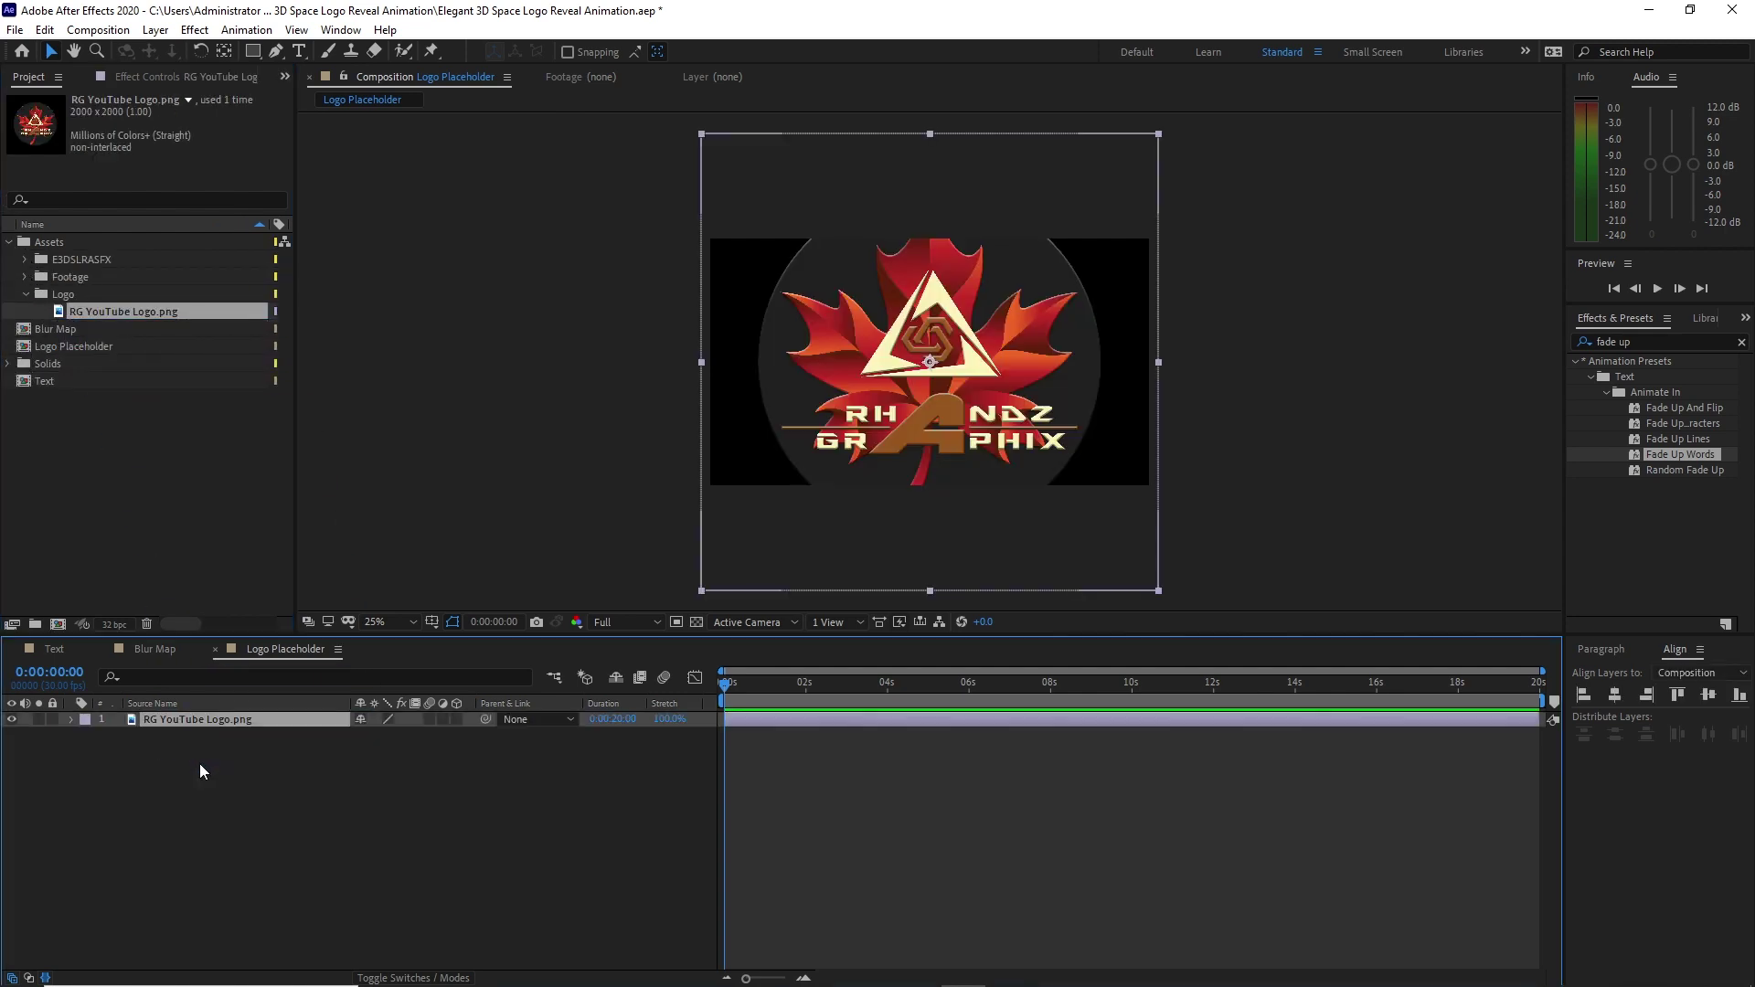
# Set the logo layer's scale to 36%.
pyautogui.press('s')
pyautogui.click(386, 735)
pyautogui.write('36')
pyautogui.click(397, 839)
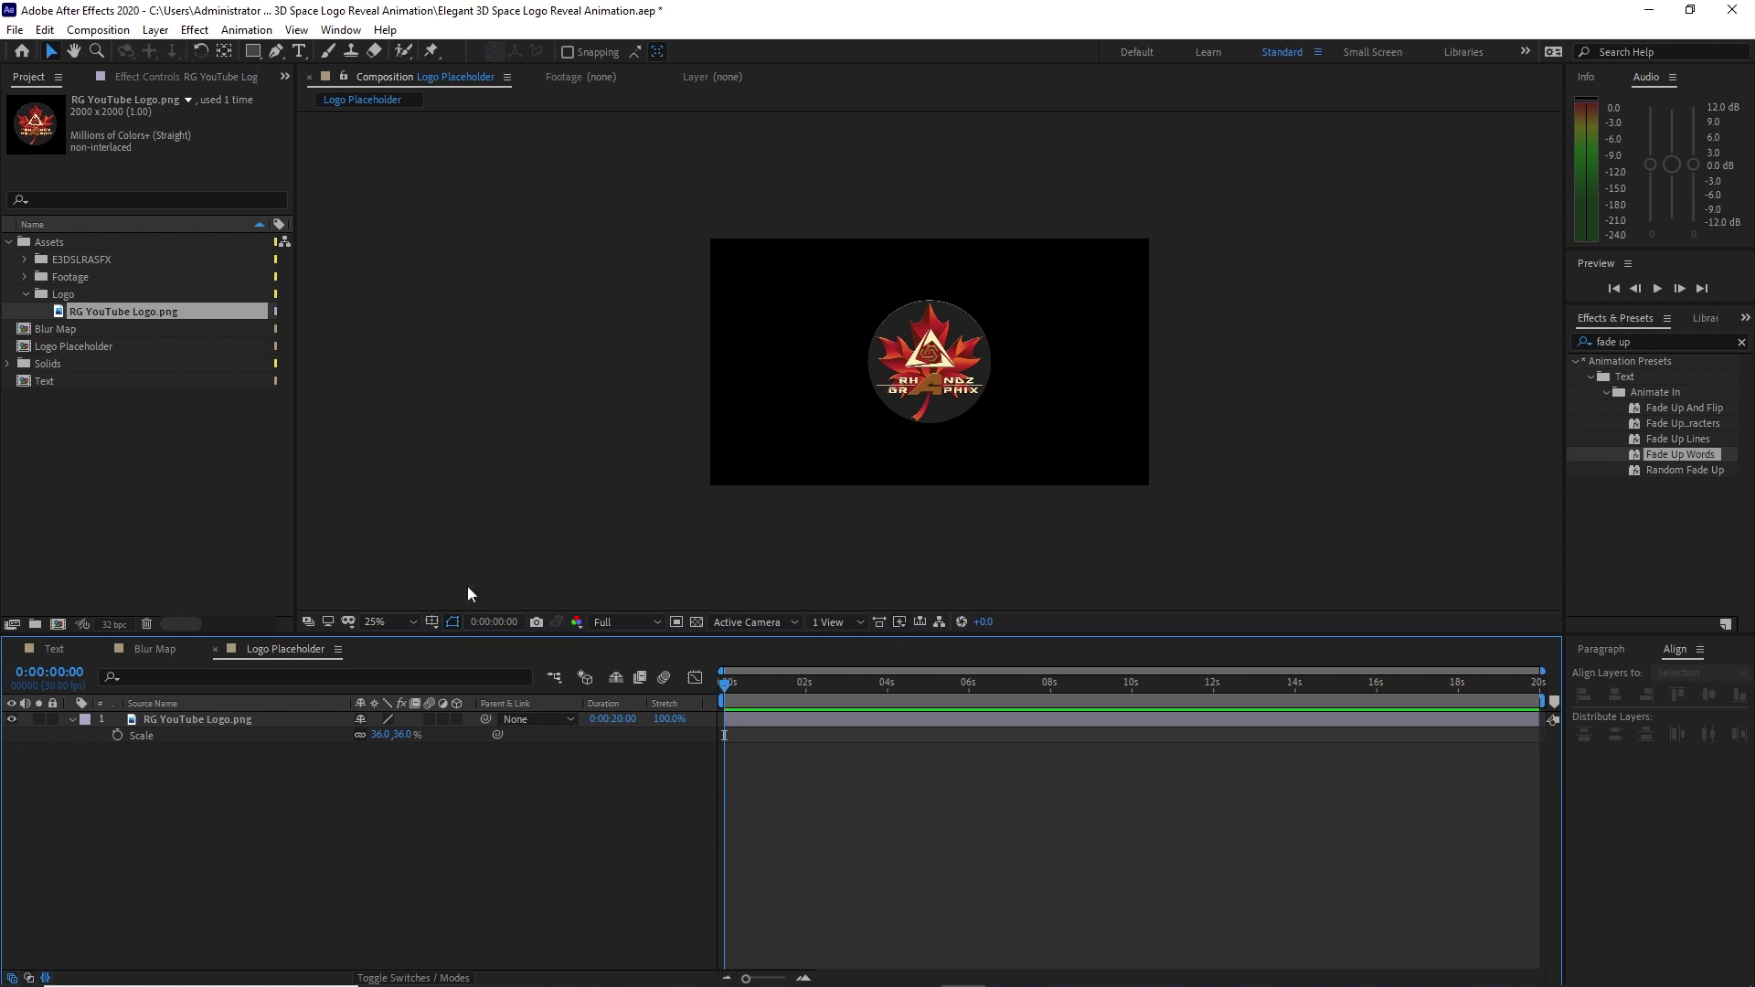
# Create a 1920 x 1080, 20-second composition named Logo Map.
pyautogui.click(98, 31)
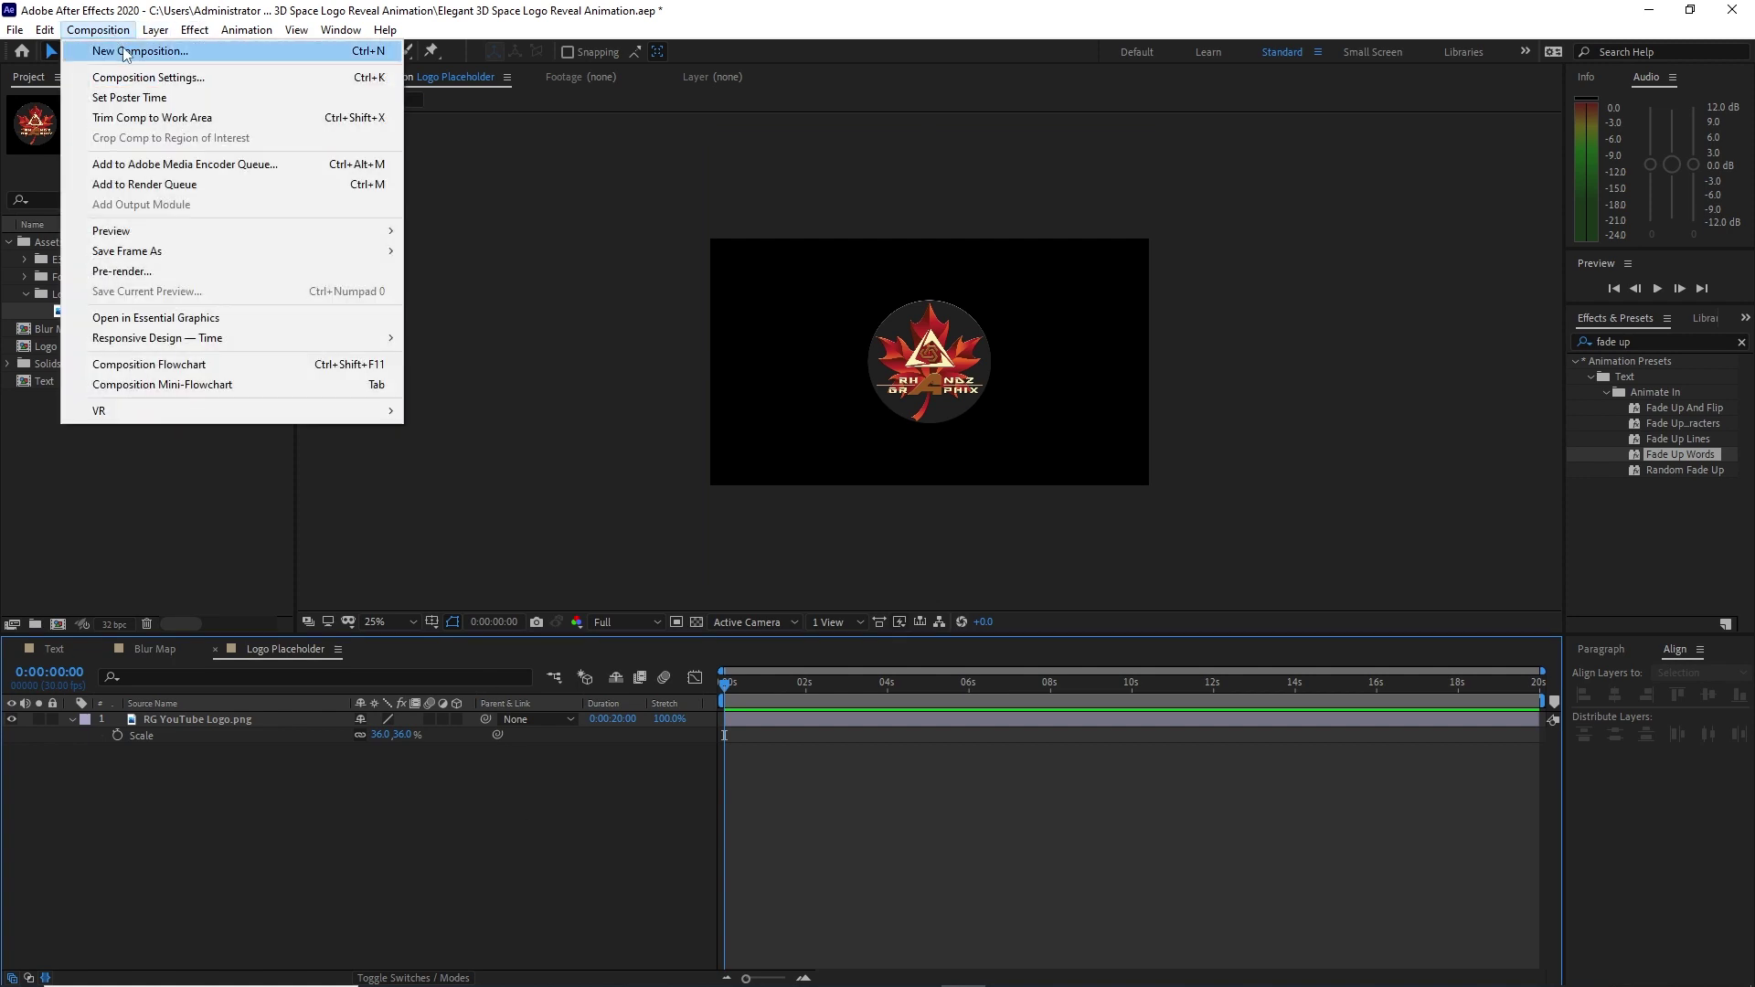
pyautogui.click(101, 46)
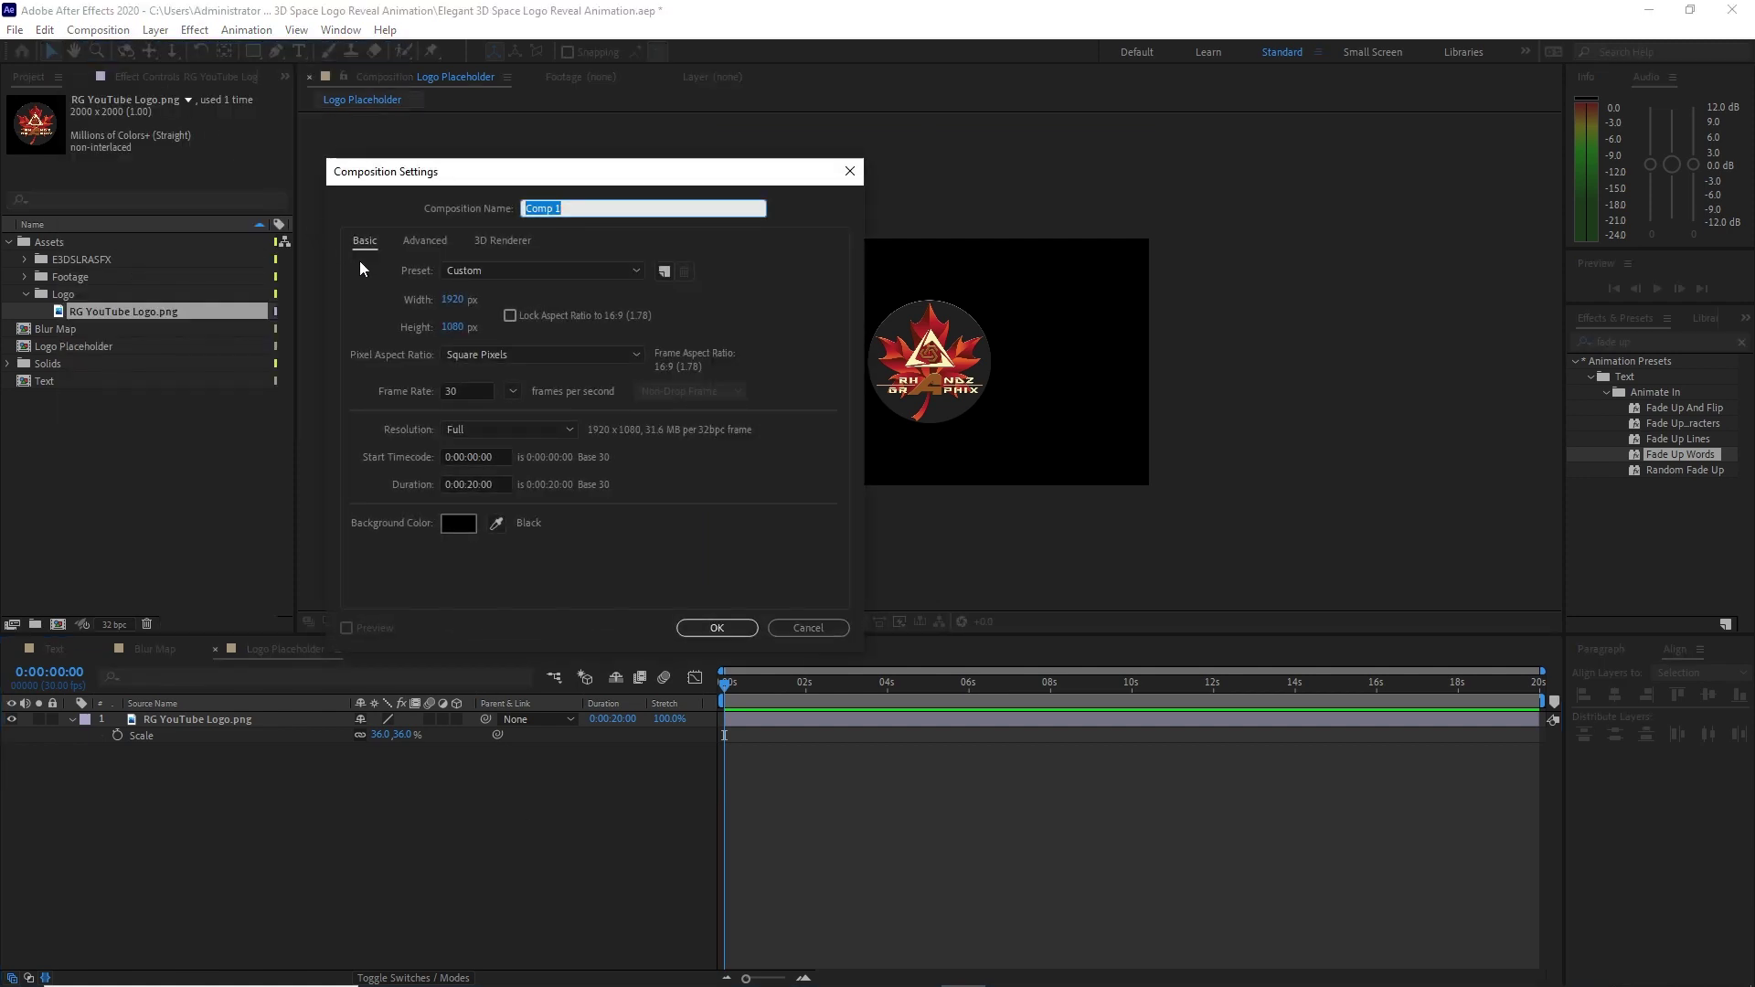
pyautogui.write('Log')
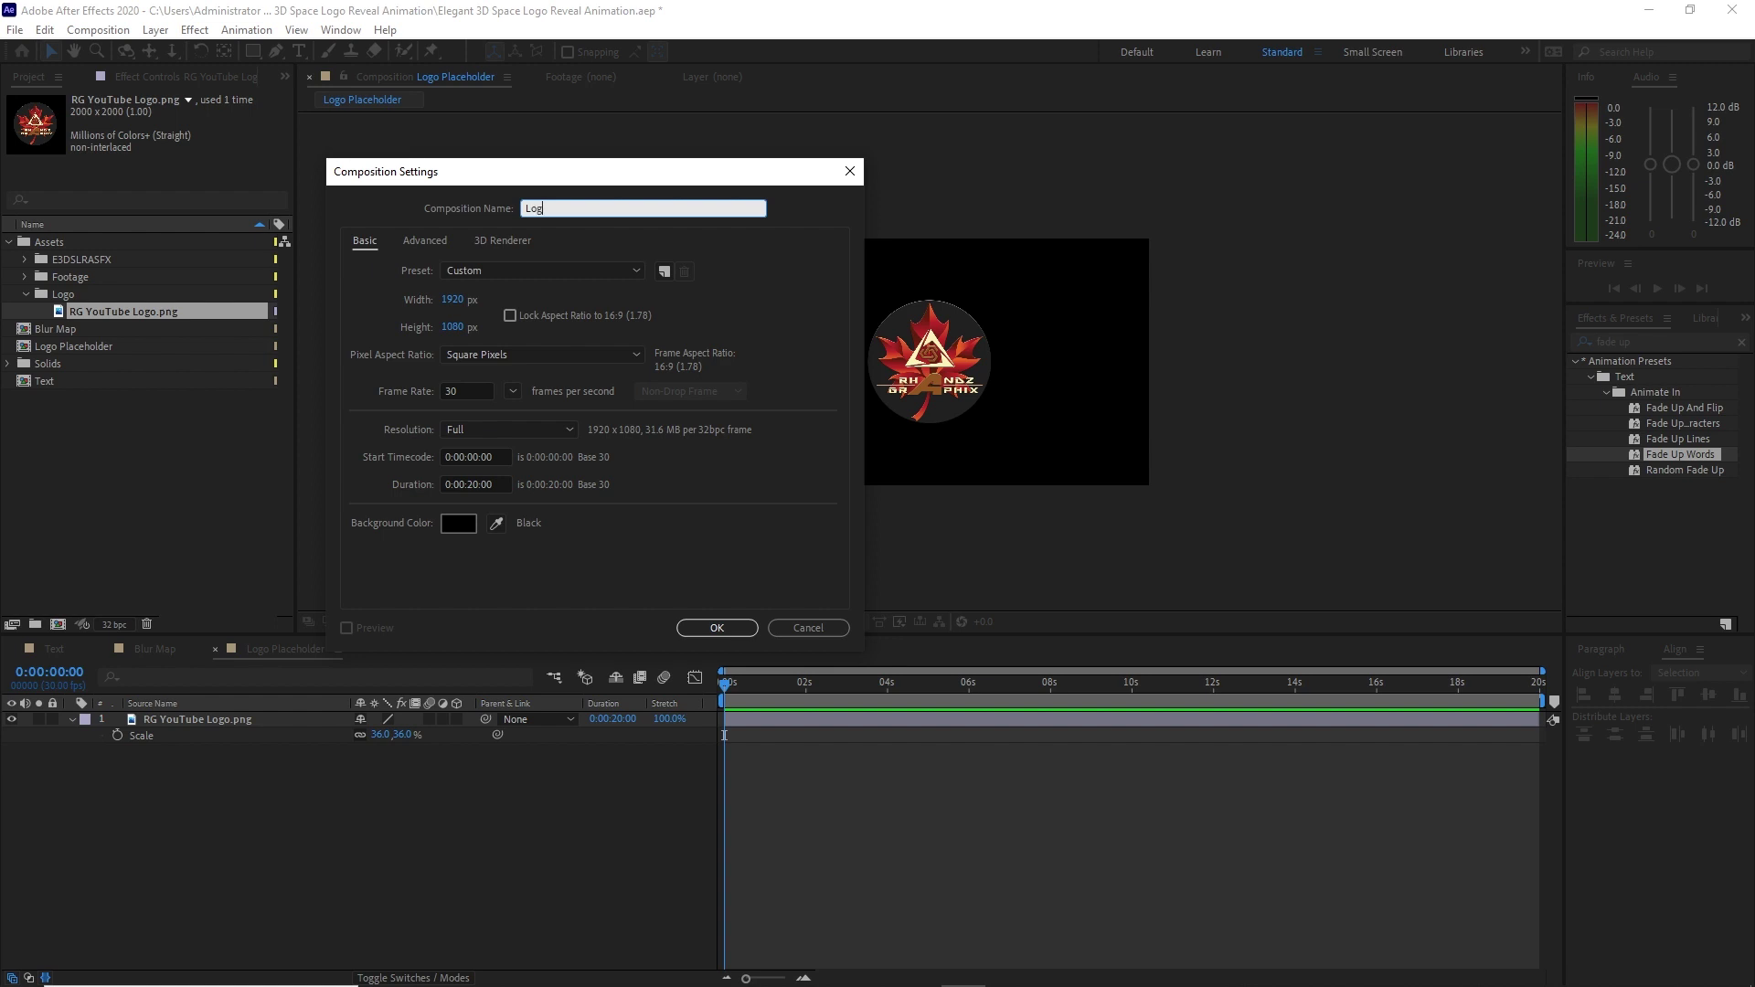
pyautogui.write('o Map')
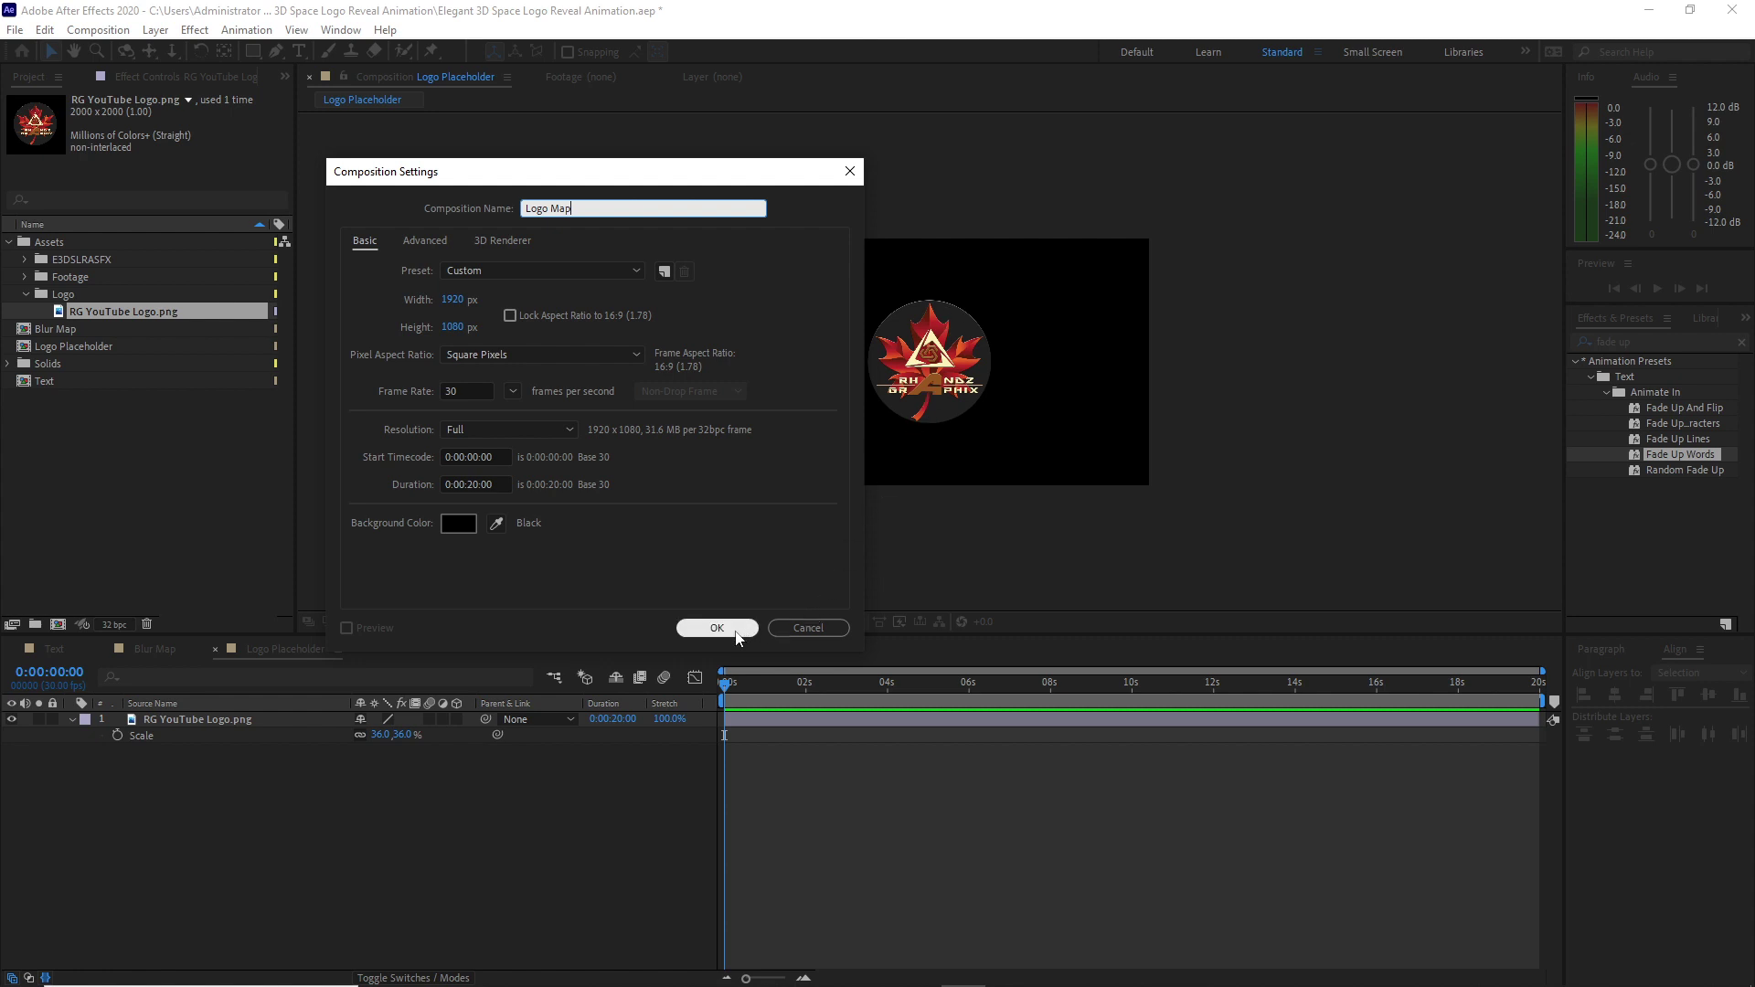
pyautogui.click(739, 630)
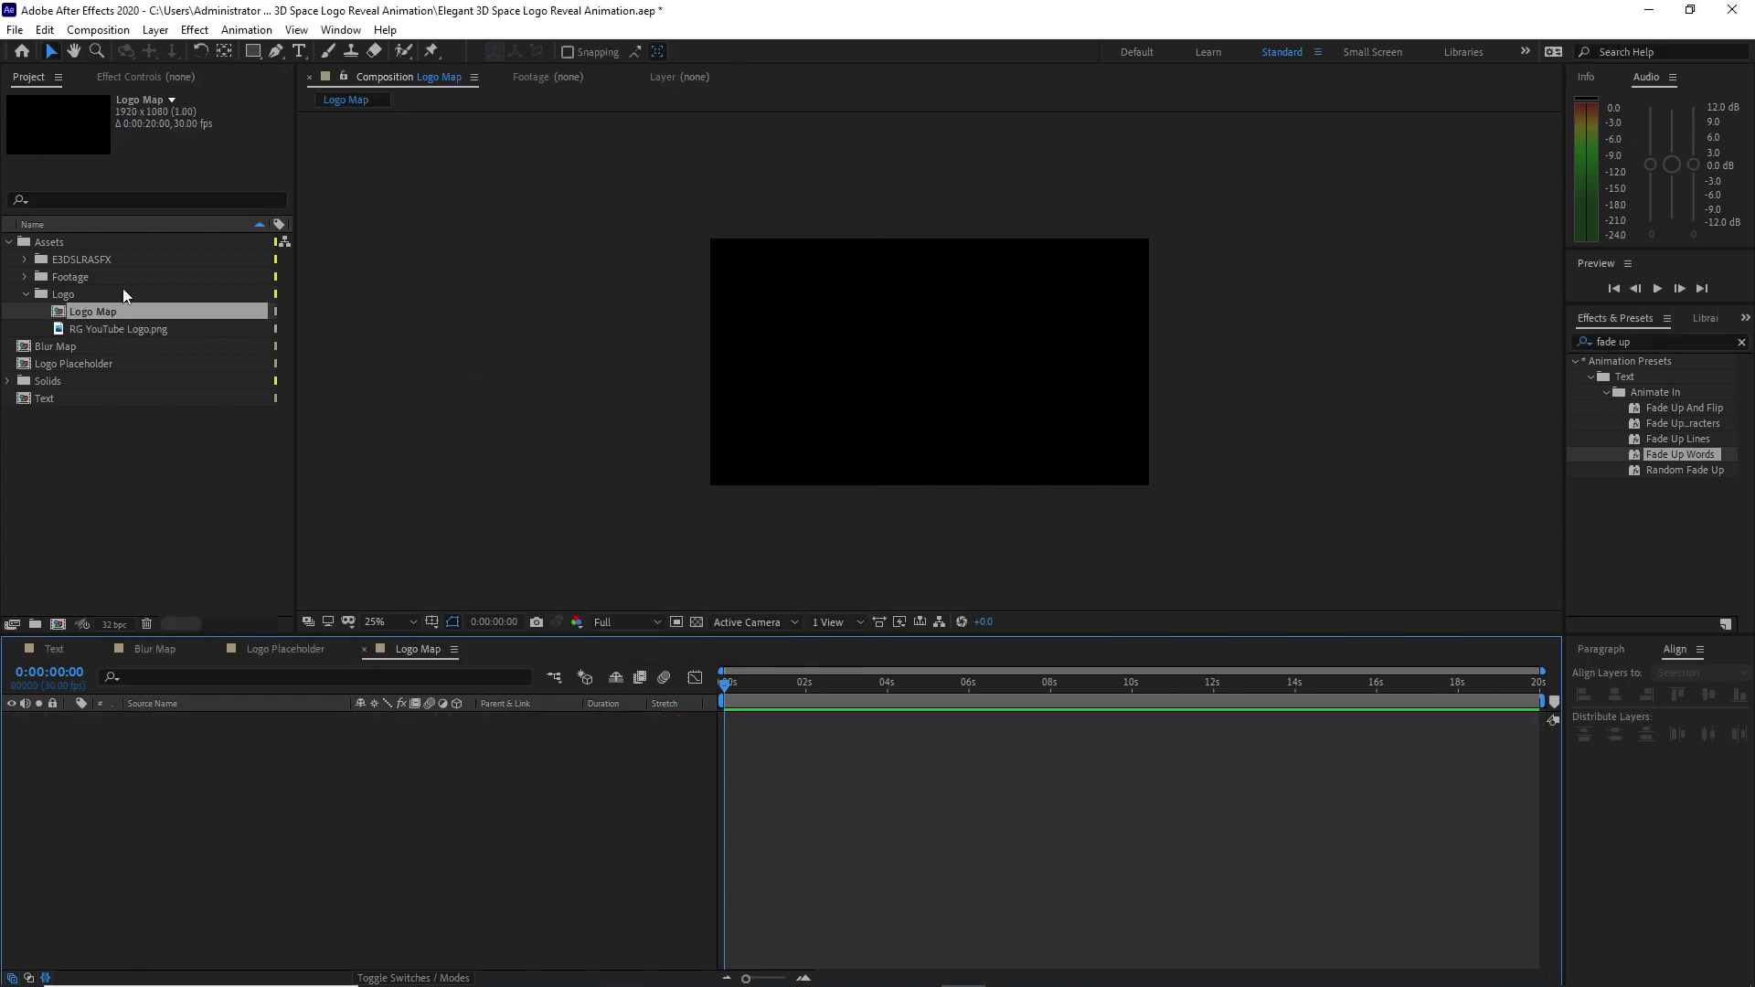
# Move the Logo Map composition out of the Logo folder to the project's top level and collapse that folder.
pyautogui.moveTo(149, 329); pyautogui.dragTo(158, 443)
pyautogui.click(26, 294)
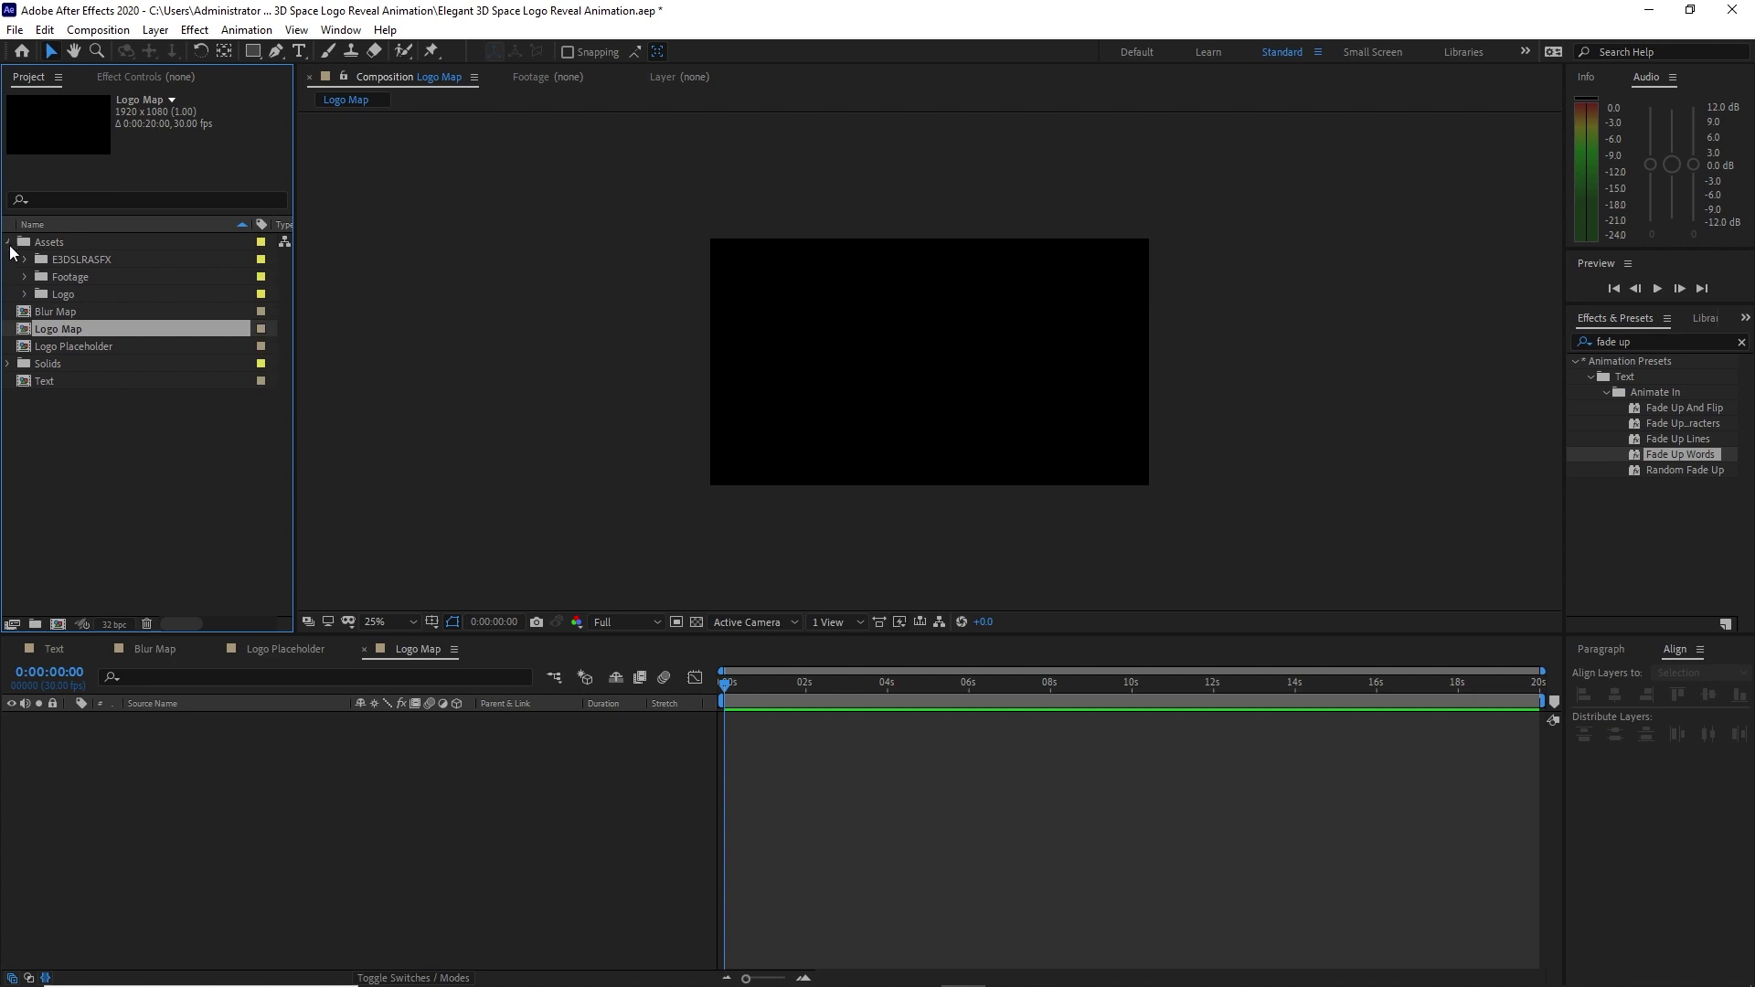
# Add the Logo Placeholder composition to the Logo Map timeline and apply a Tint effect to the layer.
pyautogui.click(9, 243)
pyautogui.moveTo(75, 288); pyautogui.dragTo(207, 782)
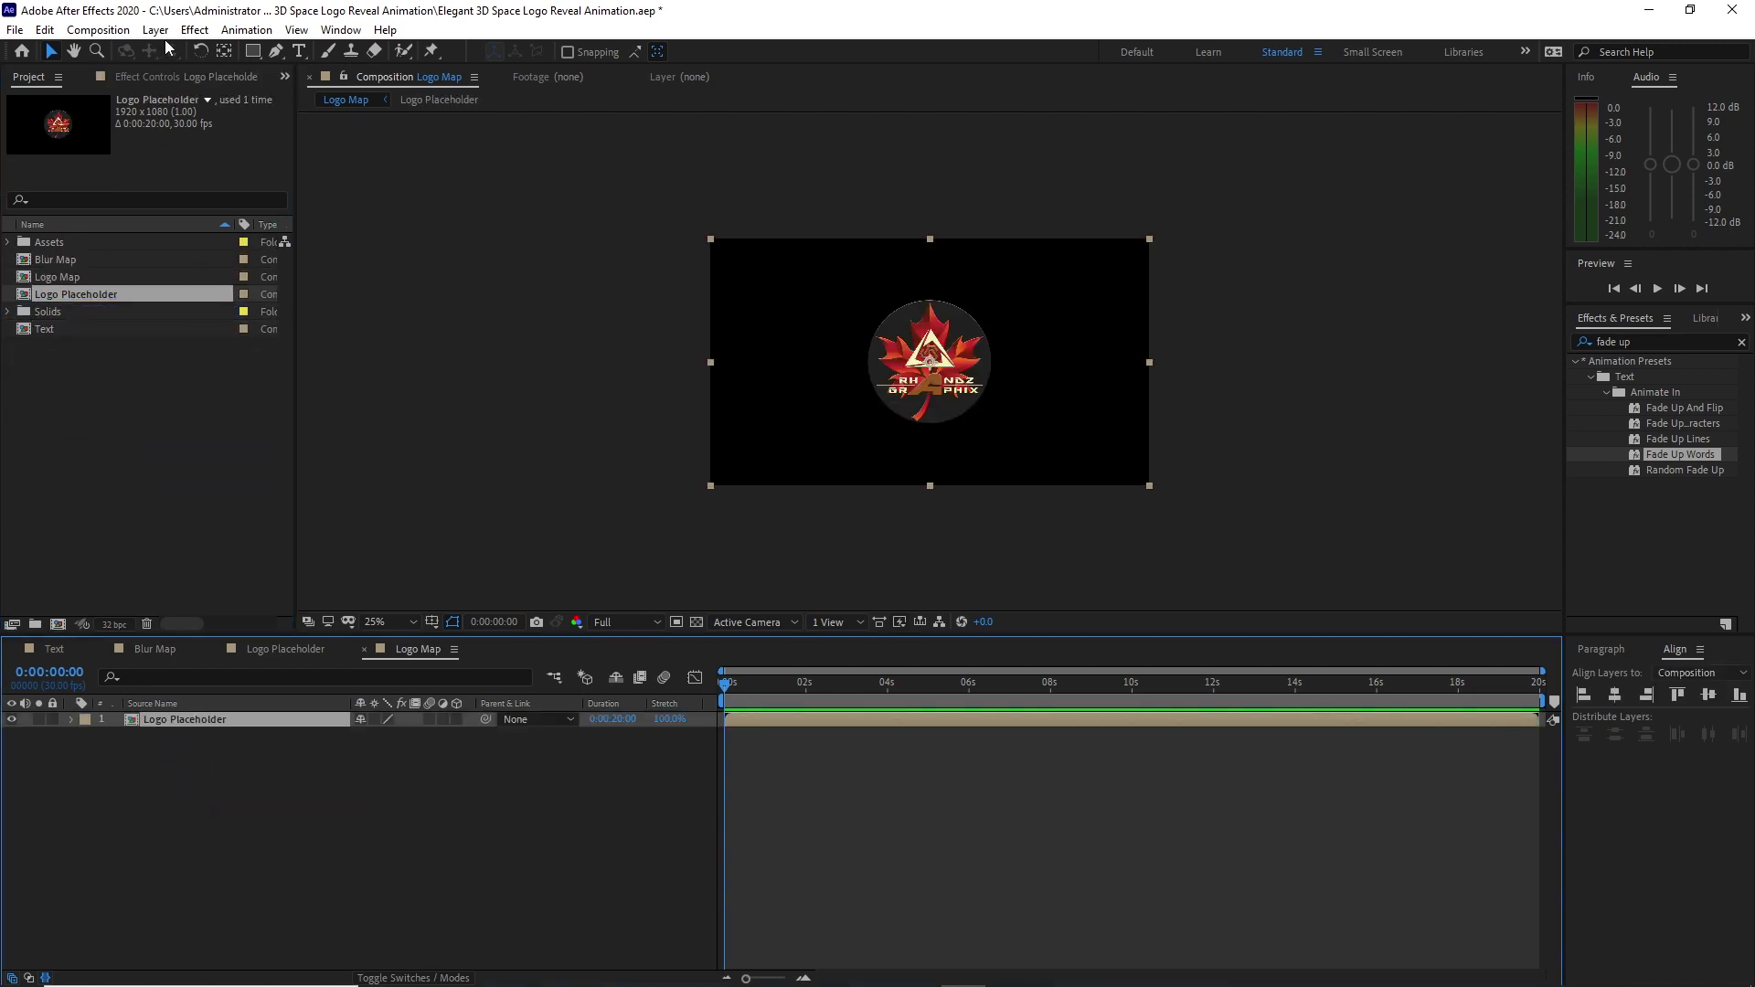
pyautogui.click(194, 29)
pyautogui.moveTo(431, 239)
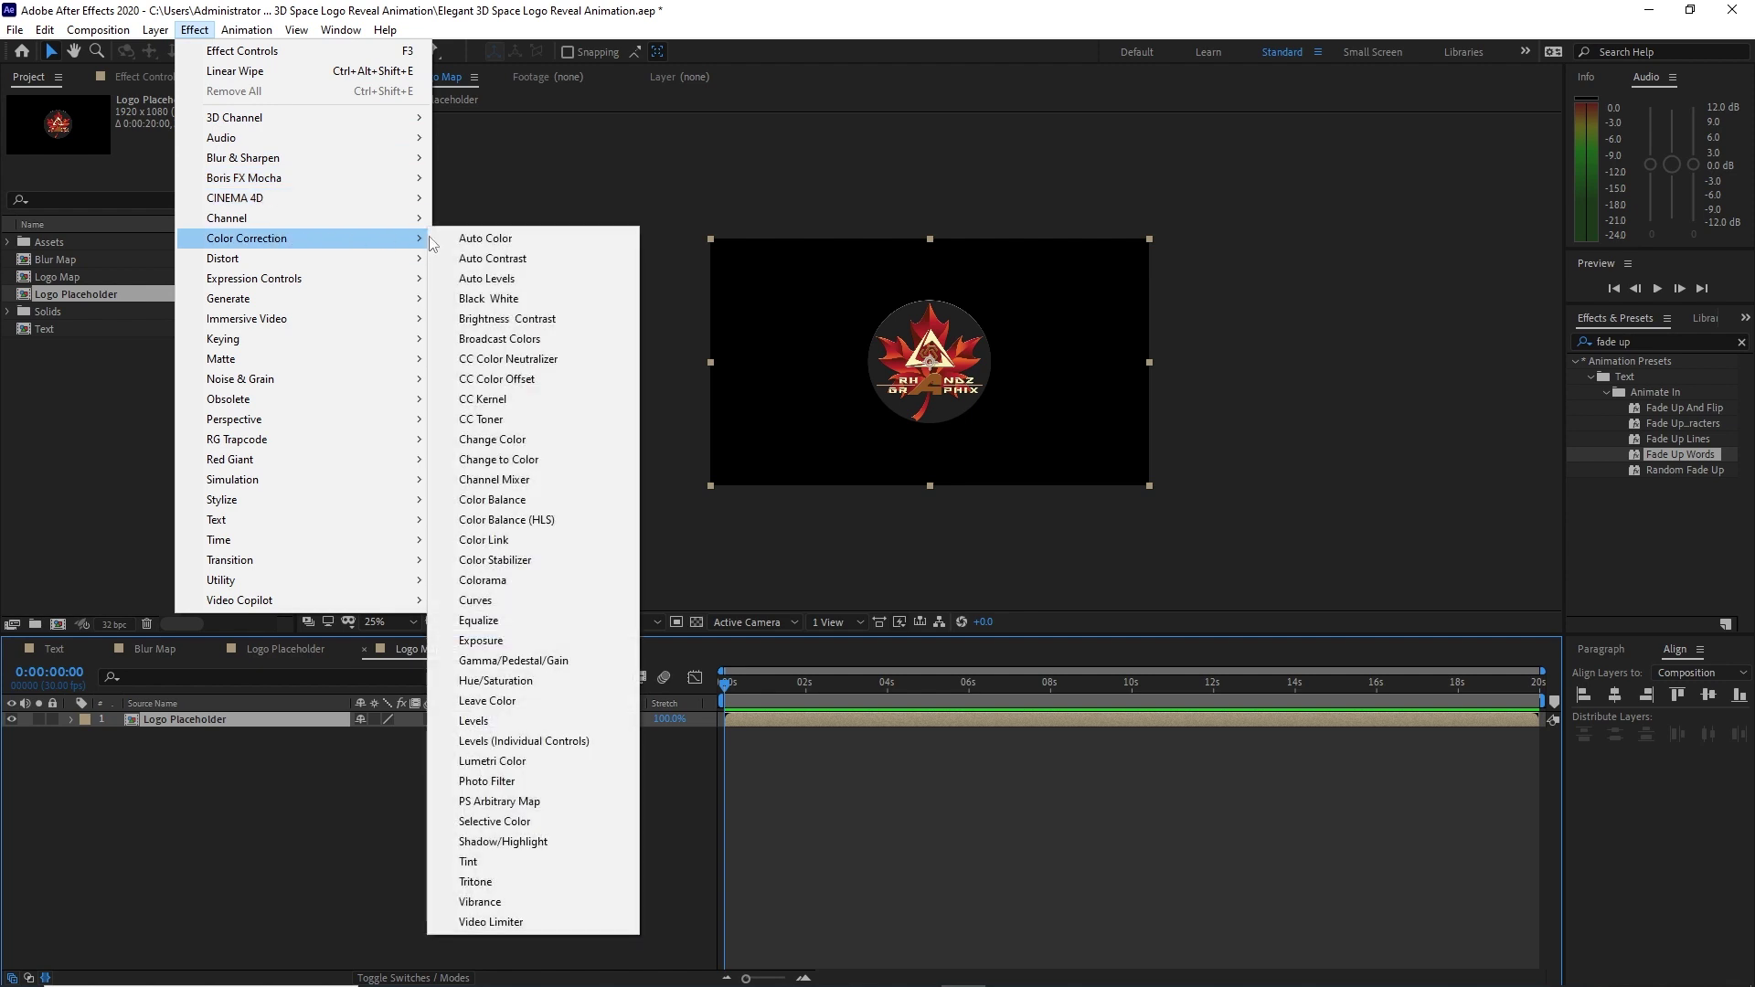
pyautogui.click(493, 859)
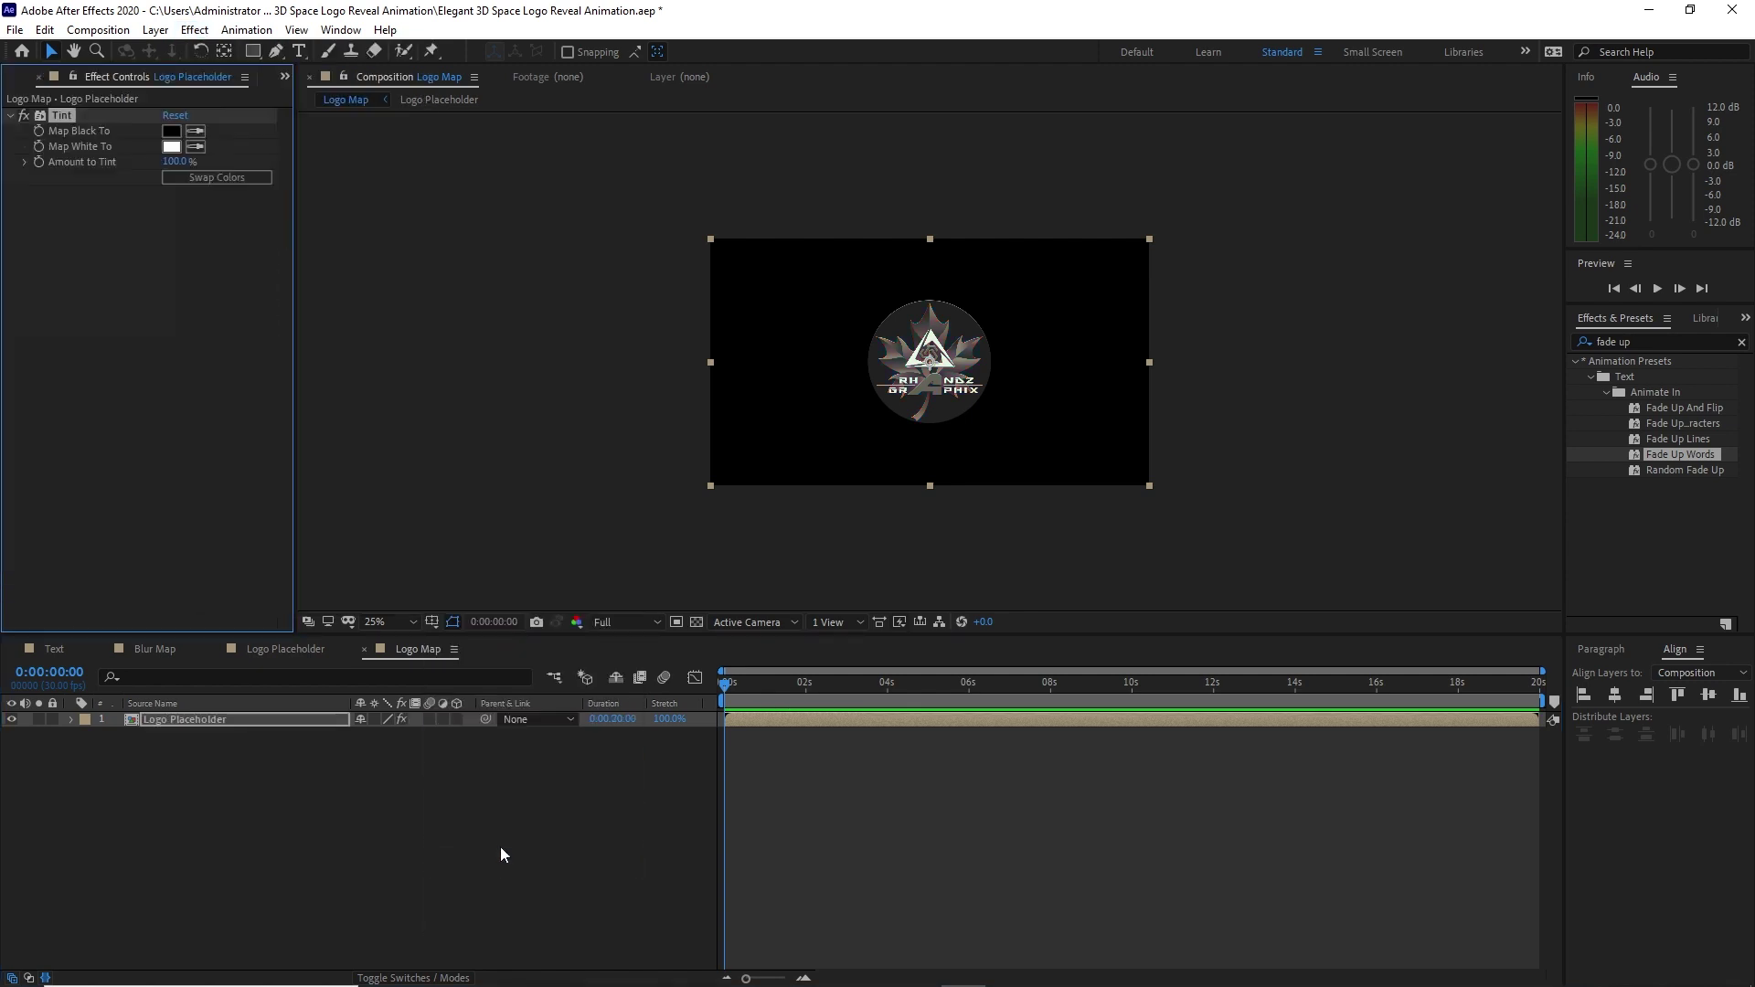
# Apply Find Edges to the Logo Placeholder layer, with Blend With Original at 83% and Invert enabled.
pyautogui.click(197, 30)
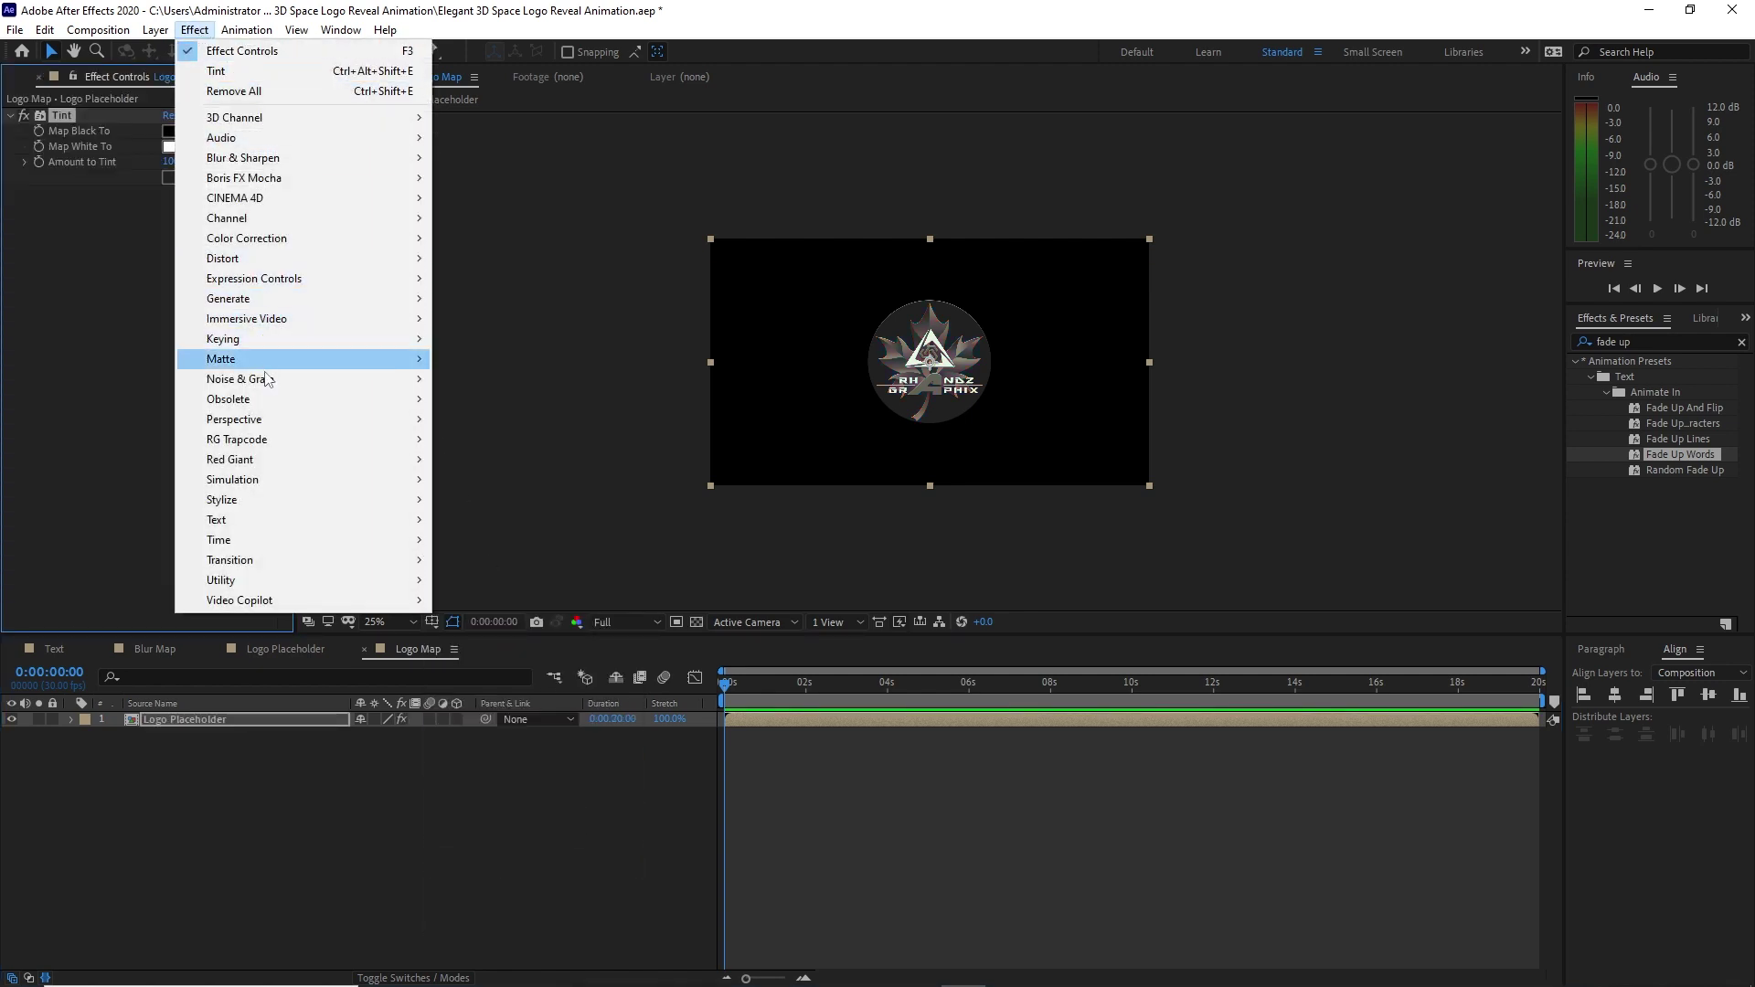
pyautogui.moveTo(266, 501)
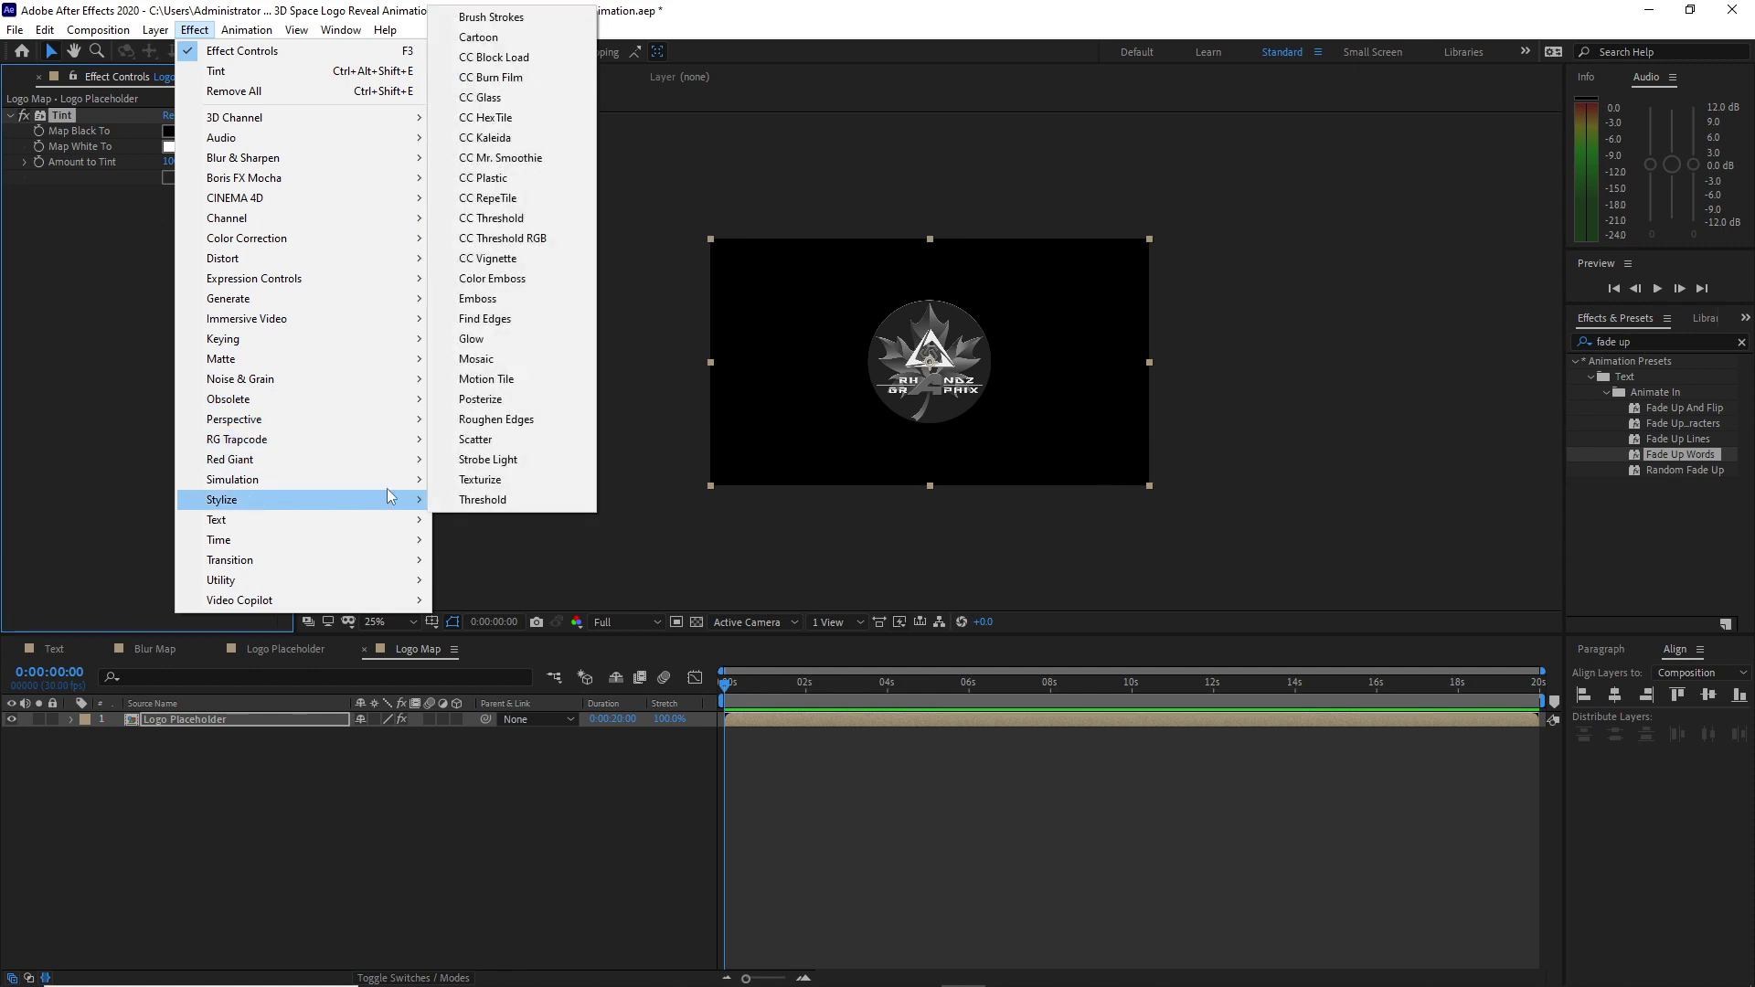
pyautogui.click(479, 320)
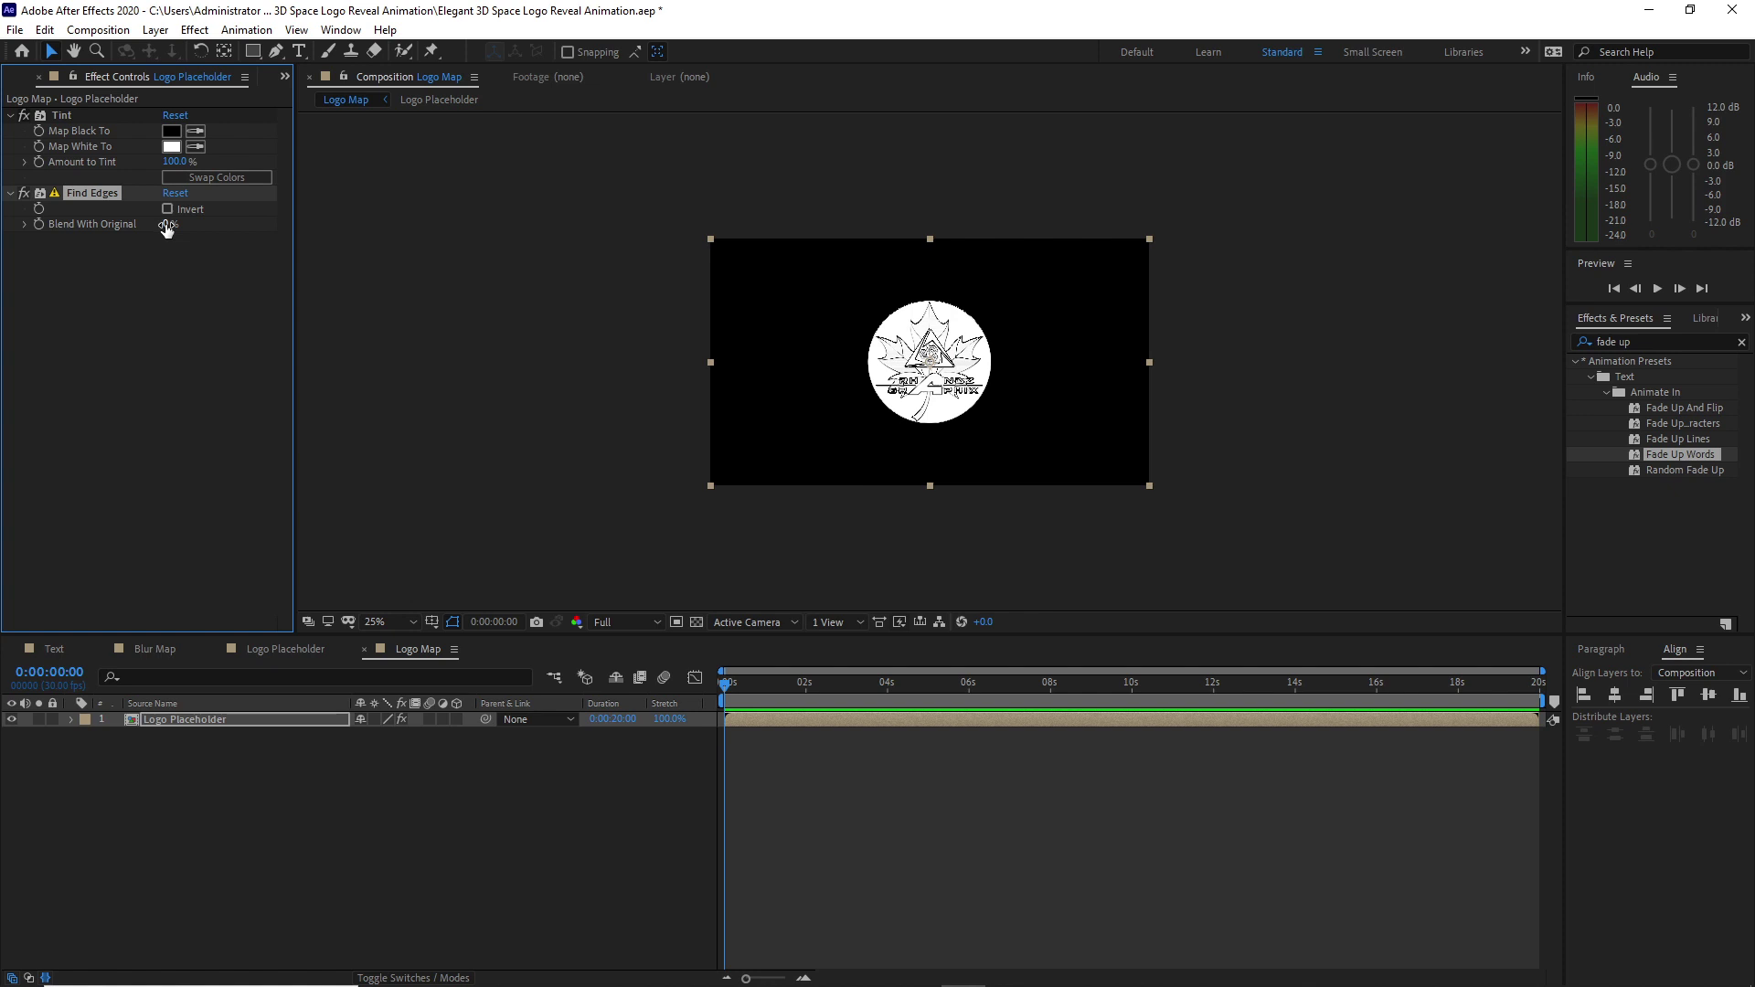
pyautogui.click(166, 226)
pyautogui.write('83')
pyautogui.click(168, 210)
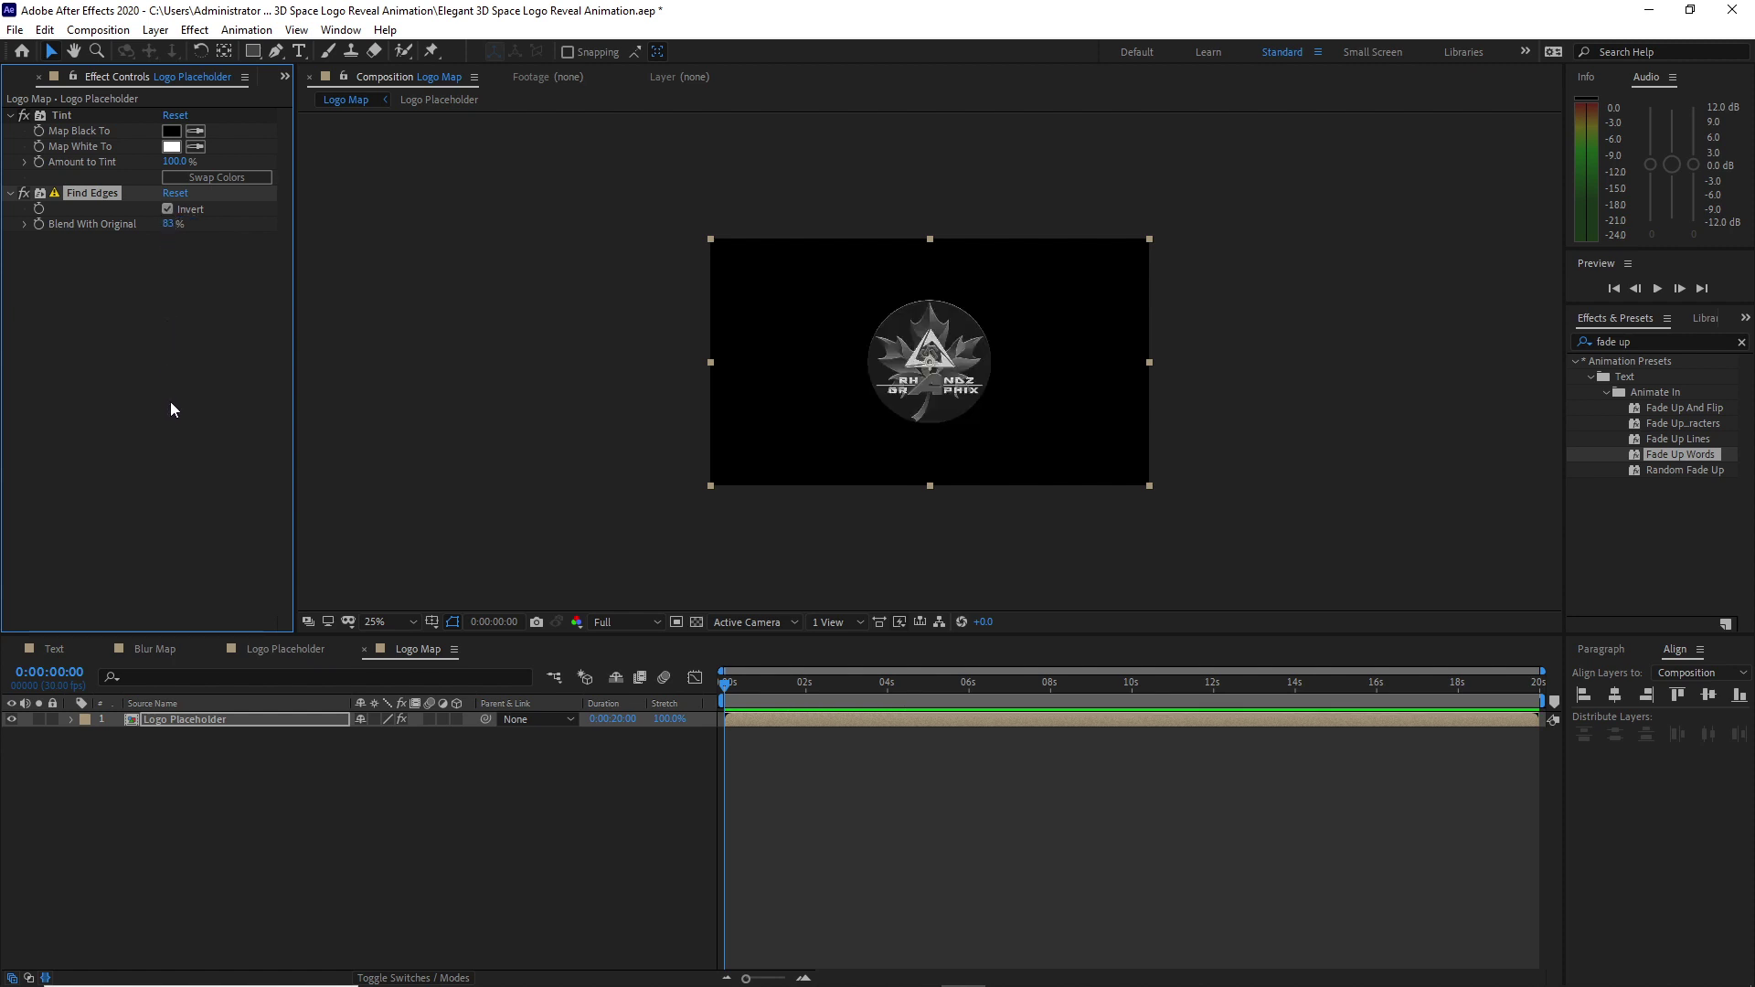
# Apply Fast Box Blur to the Logo Placeholder layer with blur radius 1, iterations 1 and Repeat Edge Pixels enabled.
pyautogui.click(195, 30)
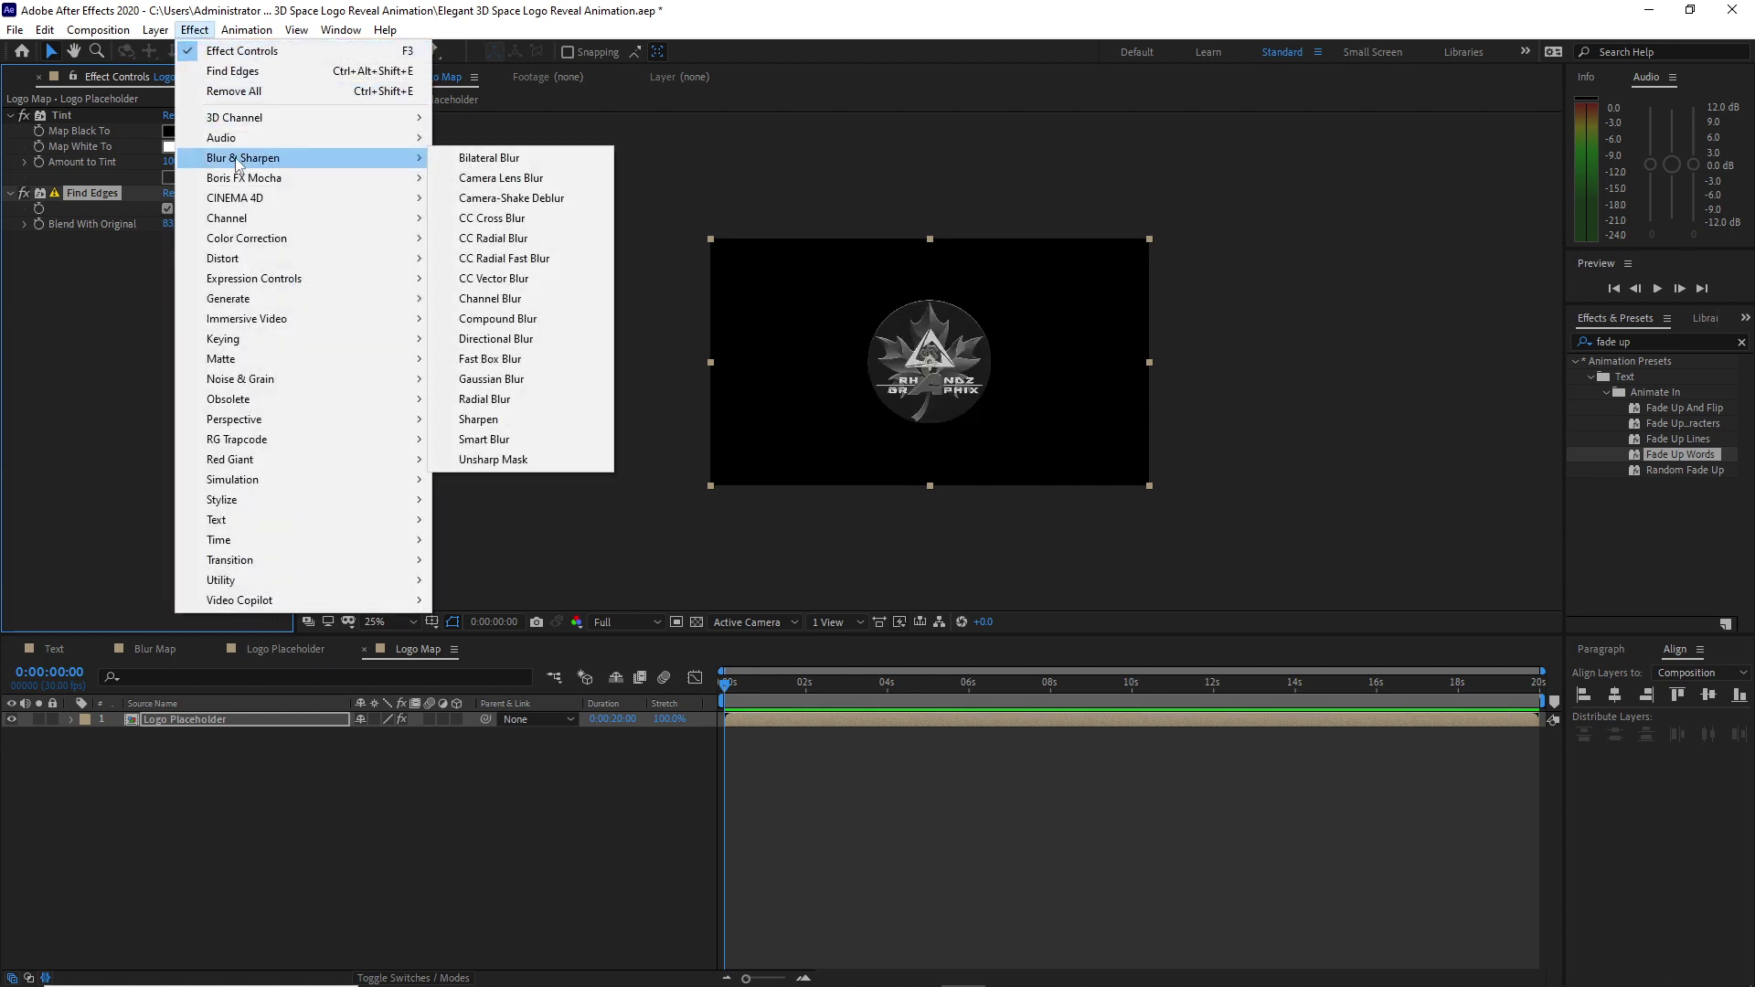
pyautogui.moveTo(240, 161)
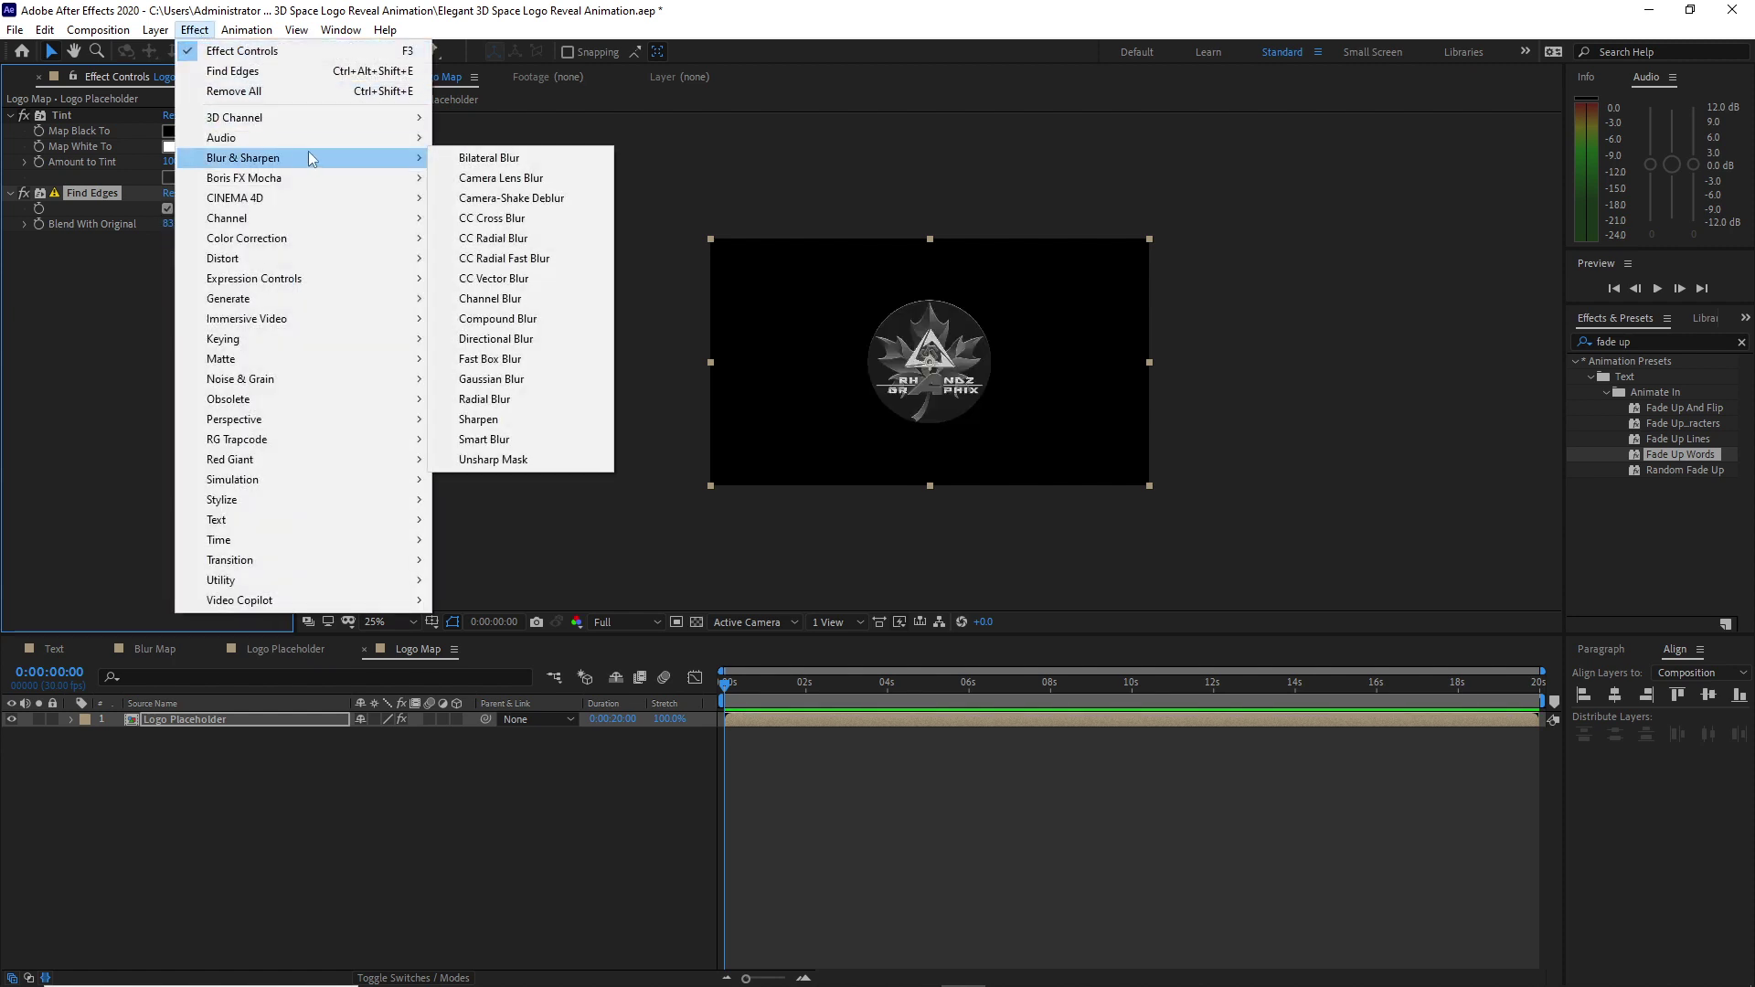
pyautogui.click(477, 359)
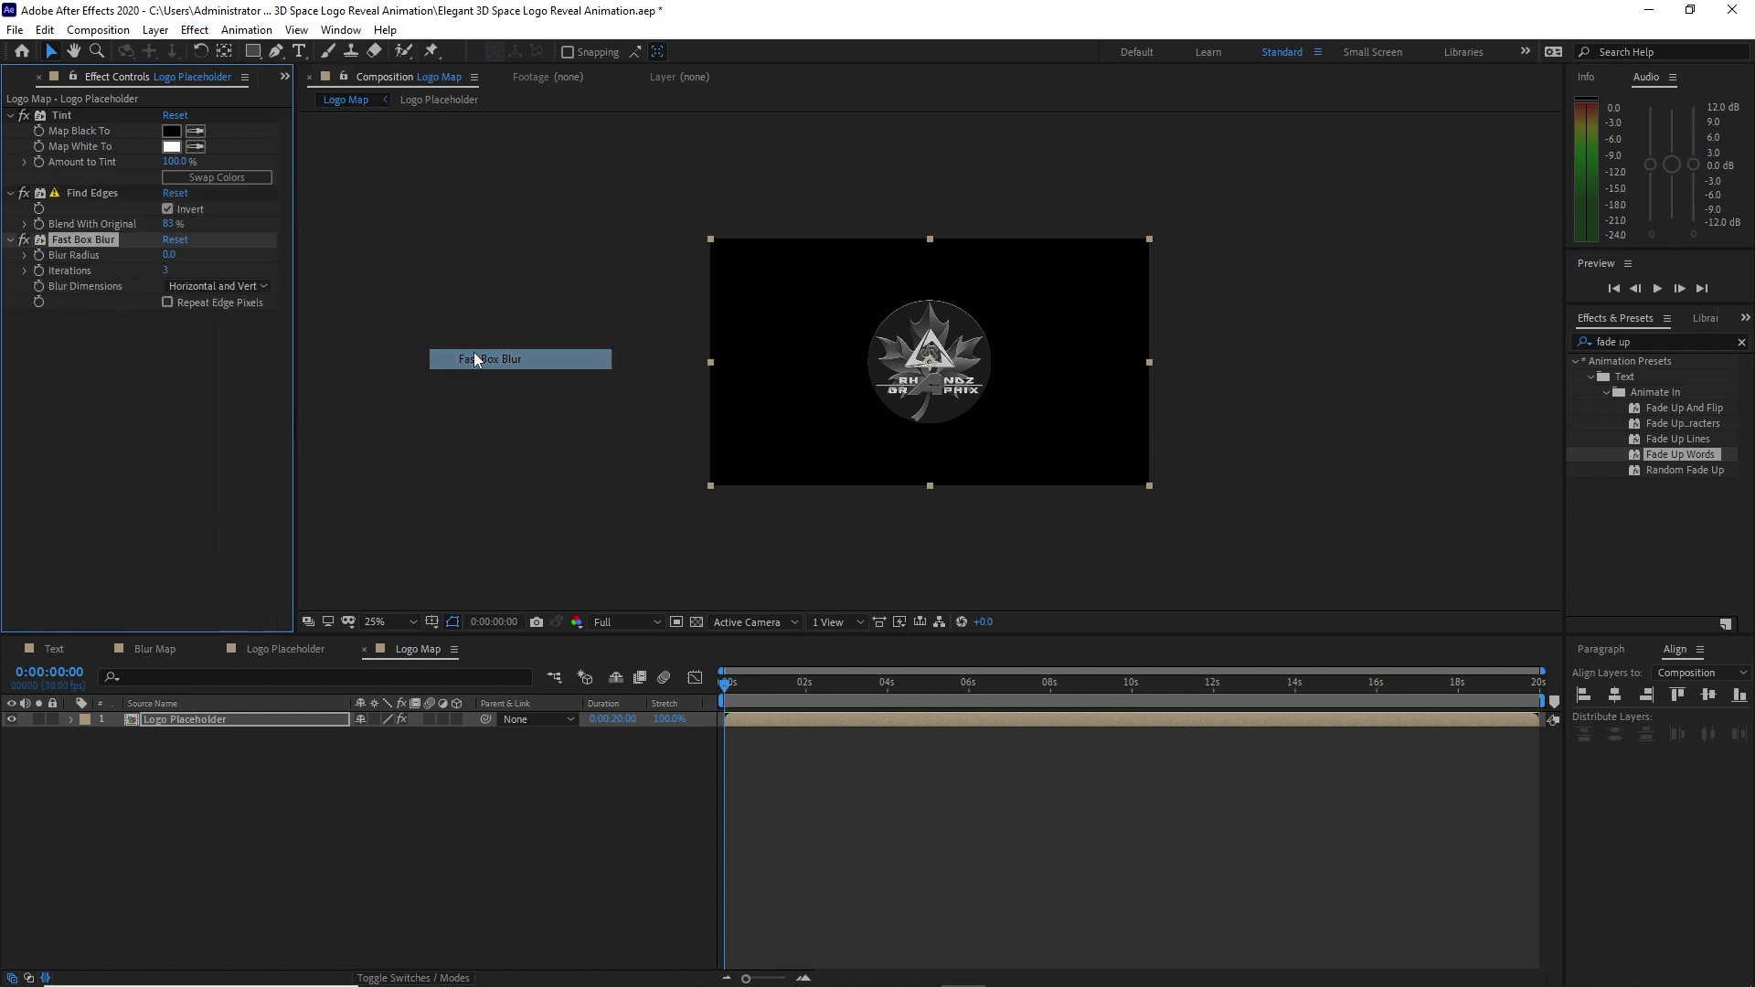
pyautogui.click(172, 256)
pyautogui.write('1')
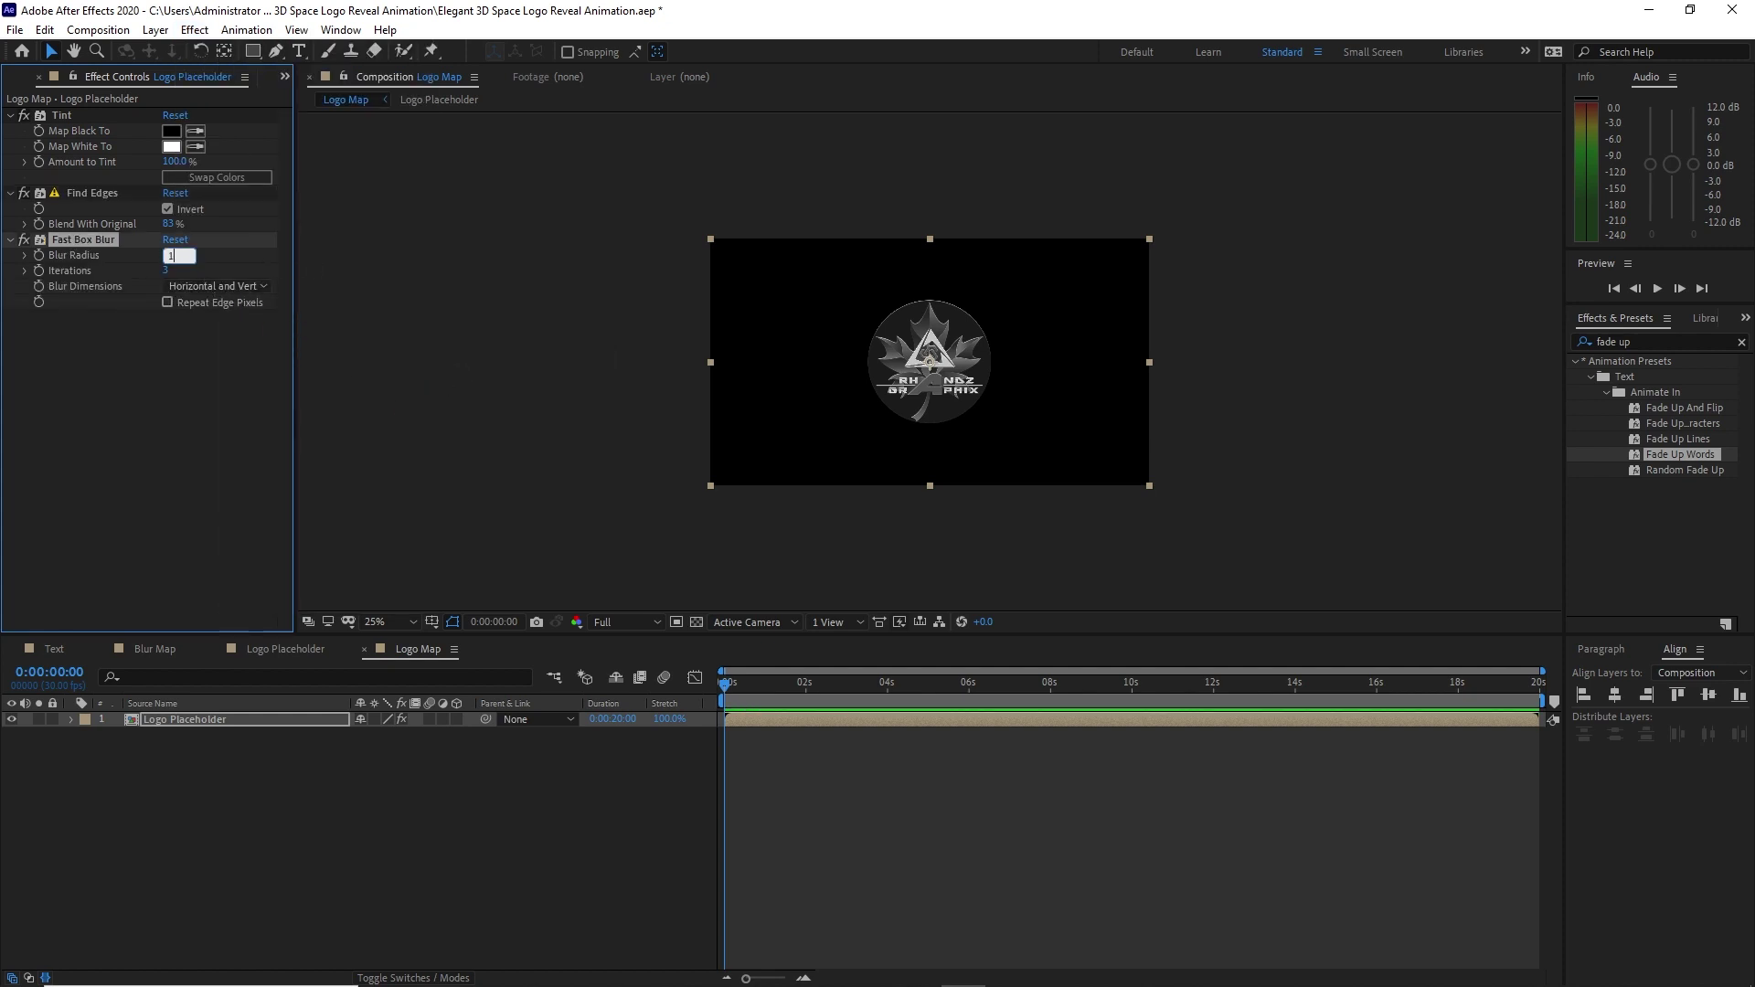
pyautogui.click(178, 270)
pyautogui.write('1')
pyautogui.click(285, 403)
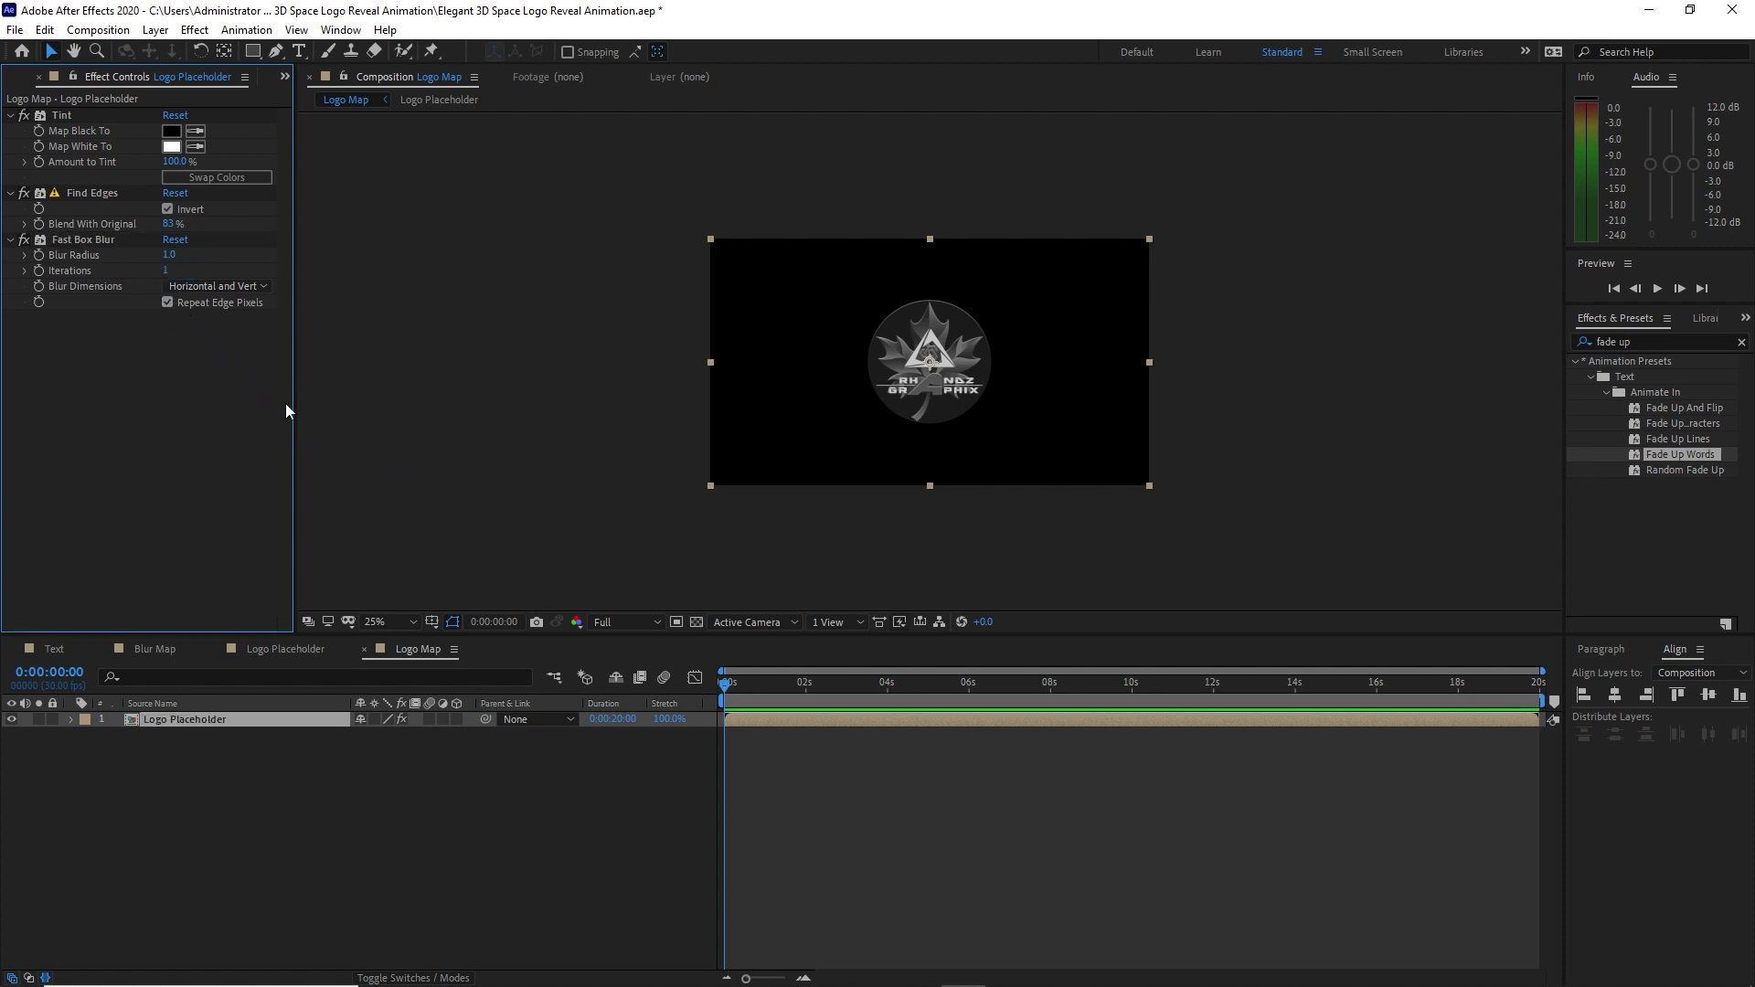
# Create a 1920 x 1080, 20-second composition named Reflection Map and show the Title/Action Safe guides.
pyautogui.click(119, 33)
pyautogui.click(122, 51)
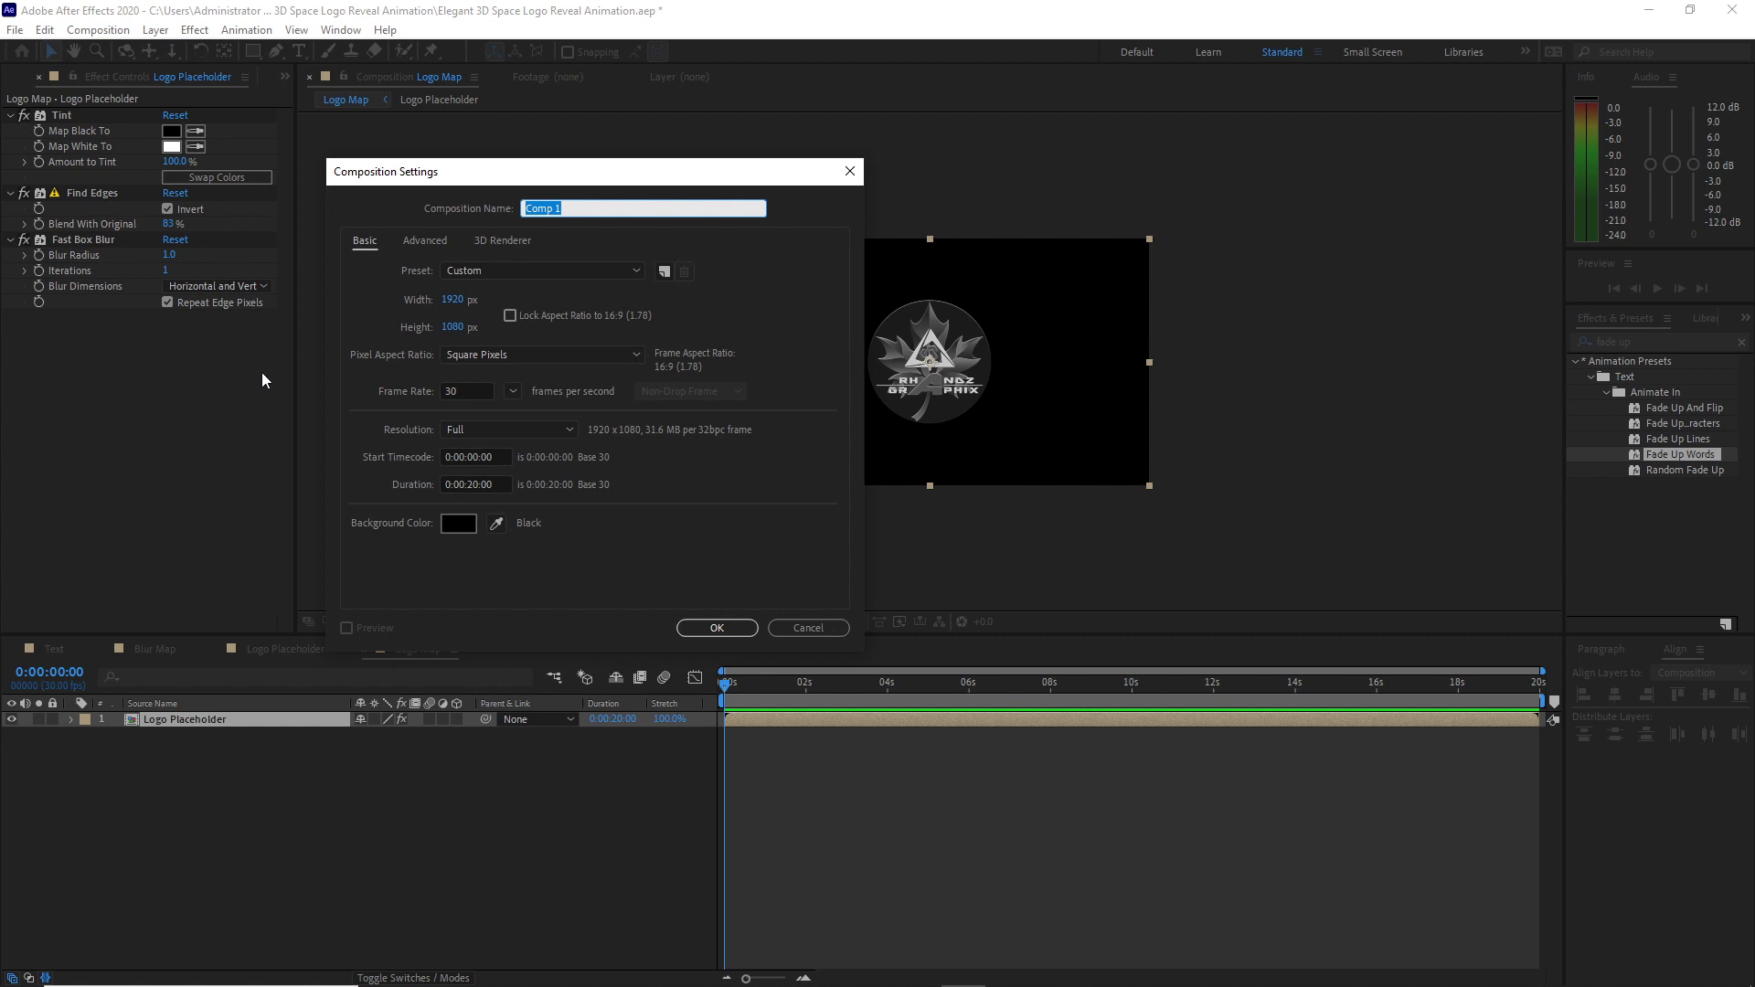
pyautogui.write('Reflection Map')
pyautogui.click(681, 628)
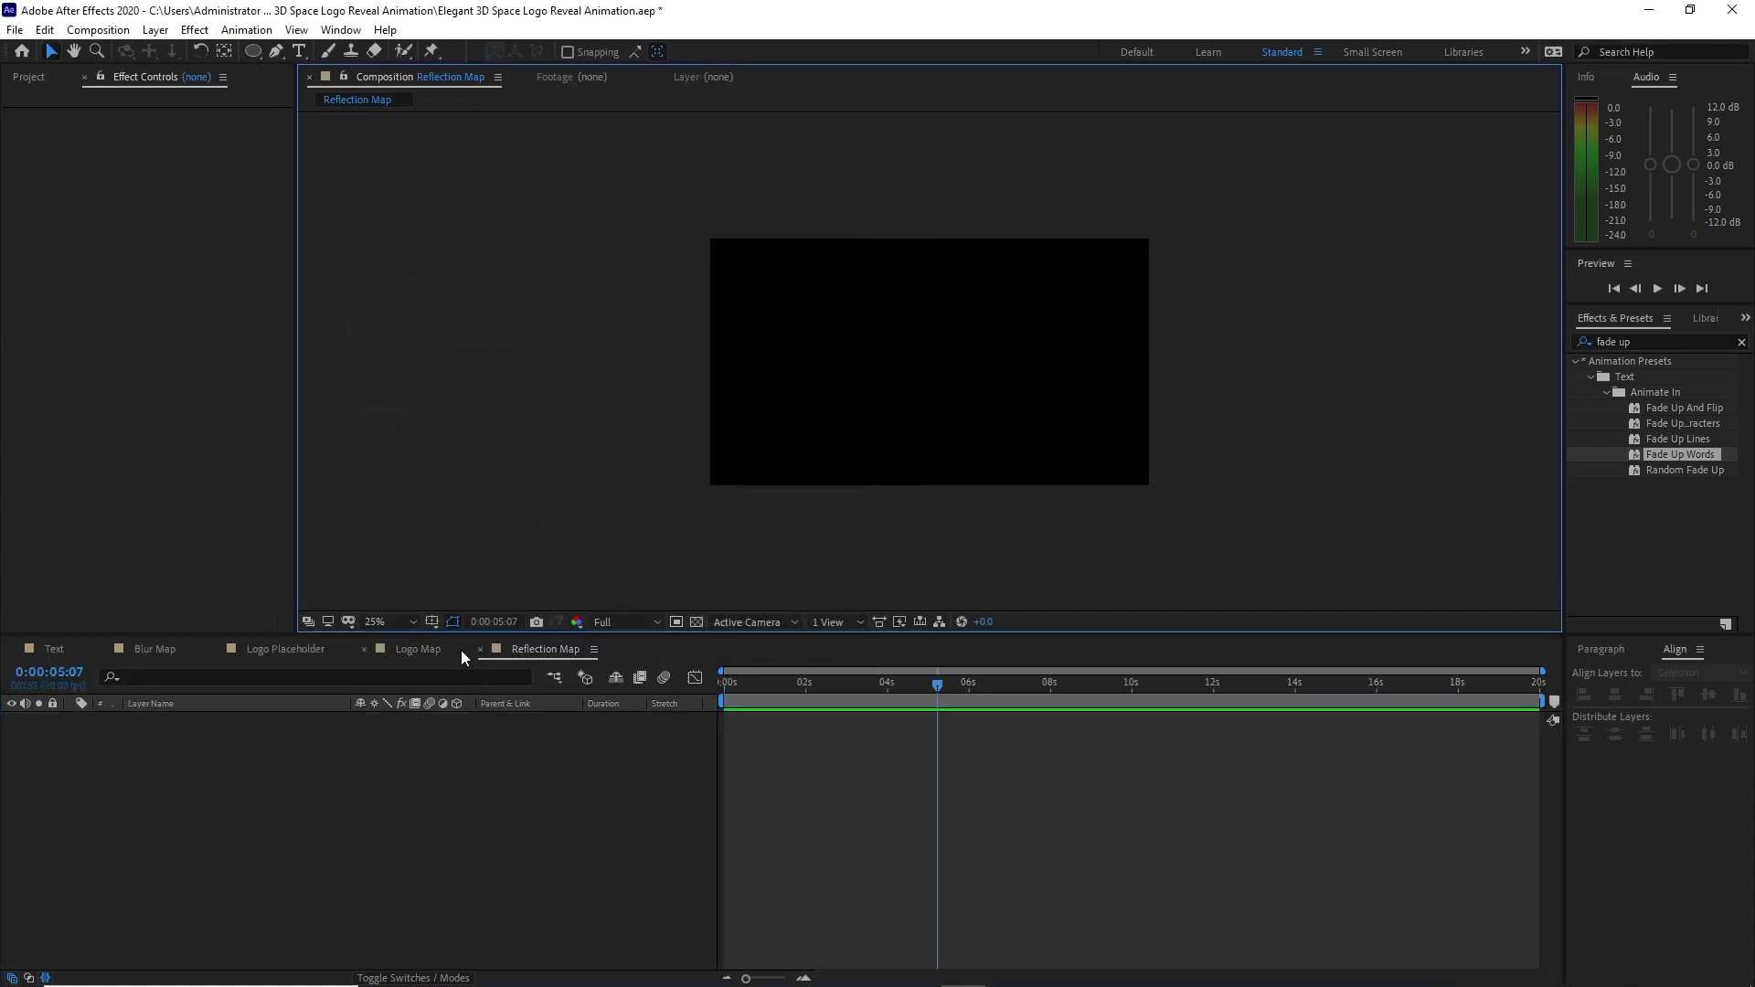
pyautogui.click(435, 620)
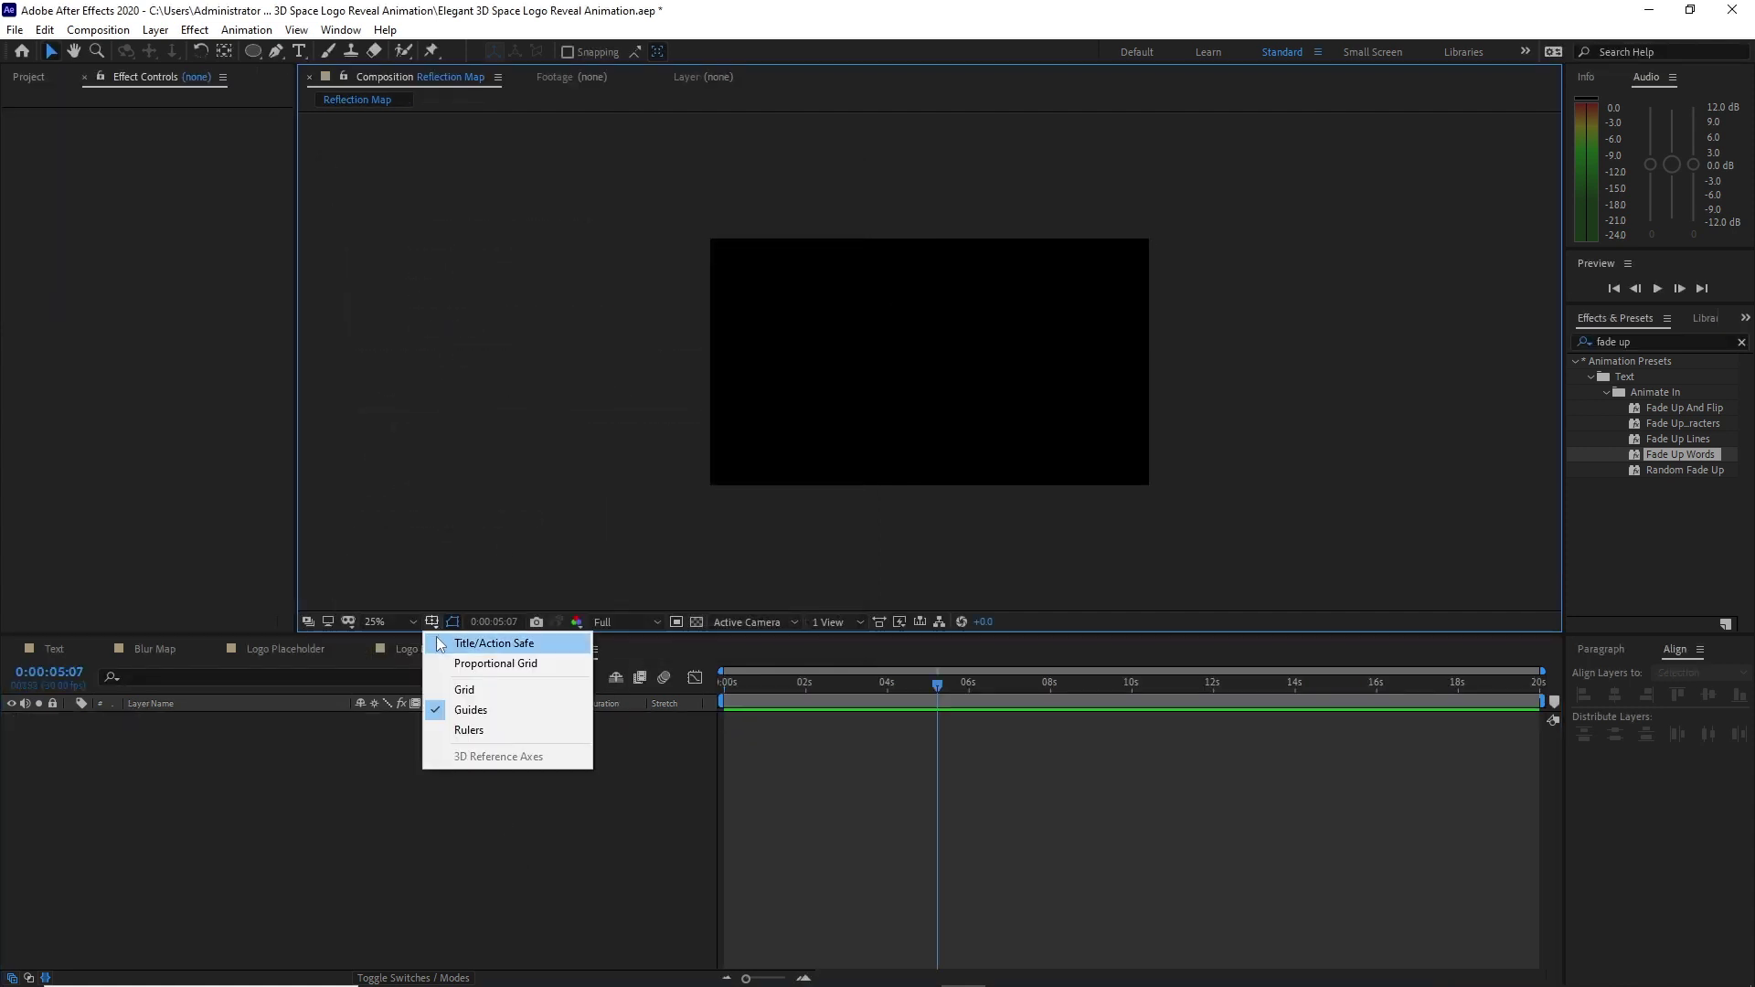
pyautogui.click(439, 643)
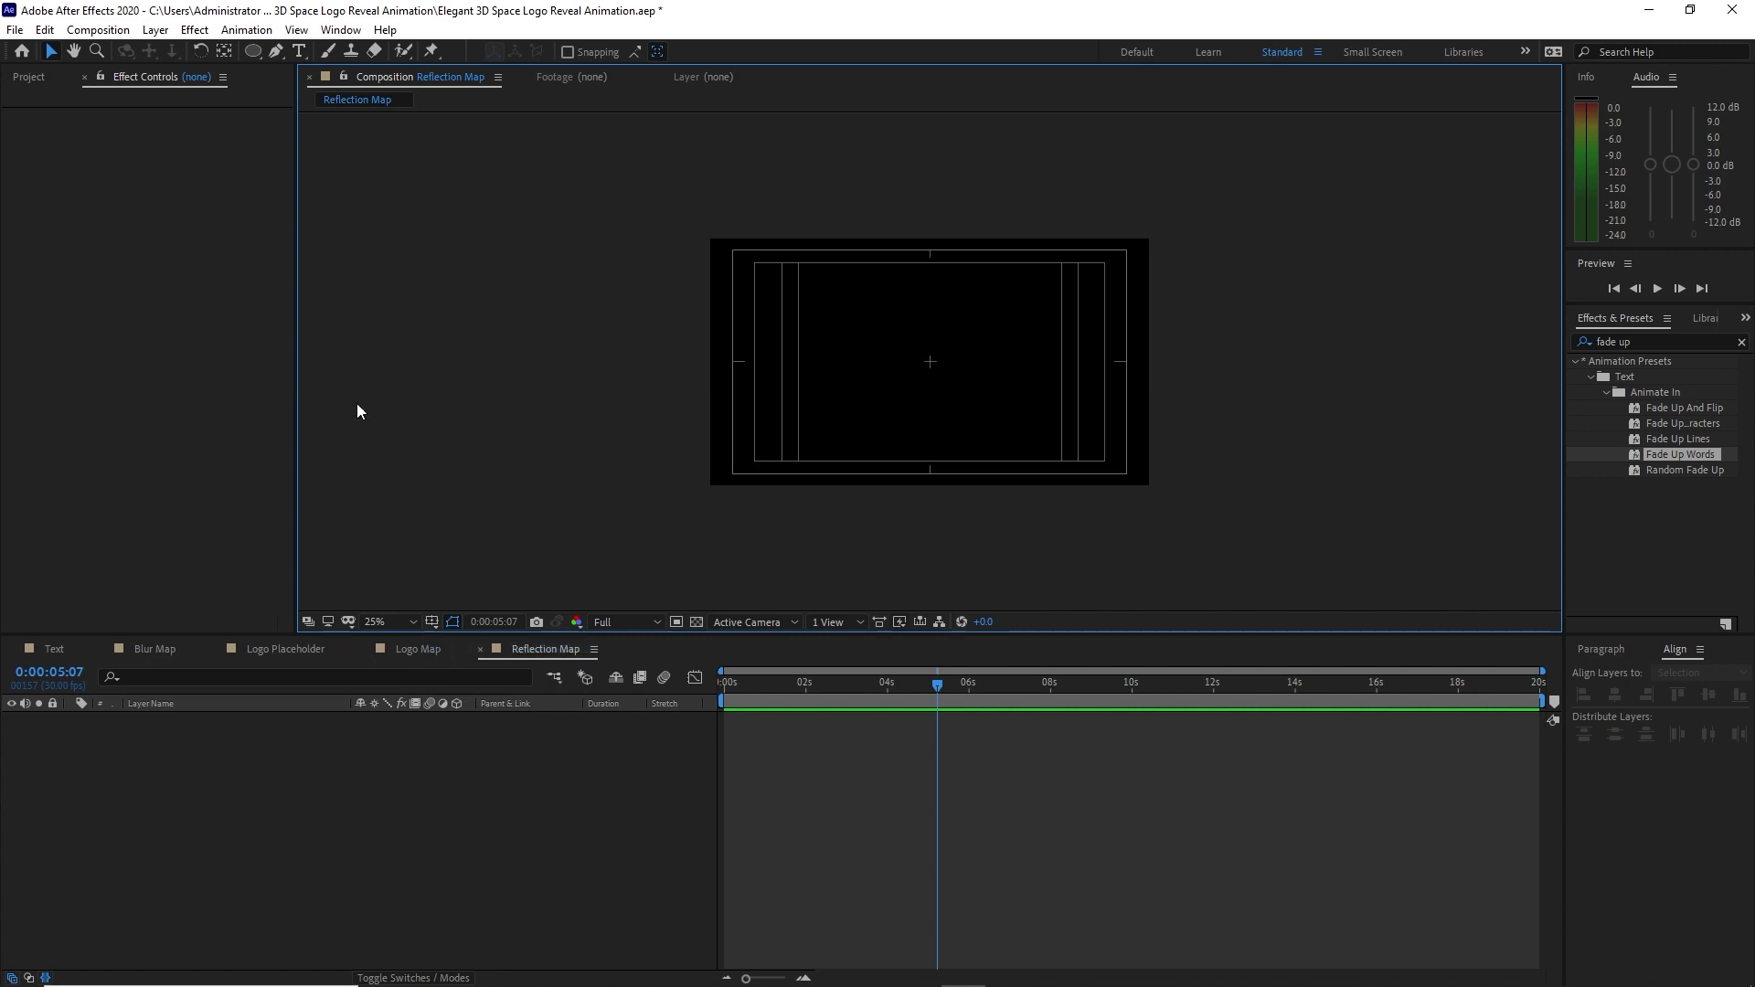
# Draw a tall white ellipse with no stroke, about 528 x 1268 px, in the left half of the Reflection Map frame.
pyautogui.click(254, 52)
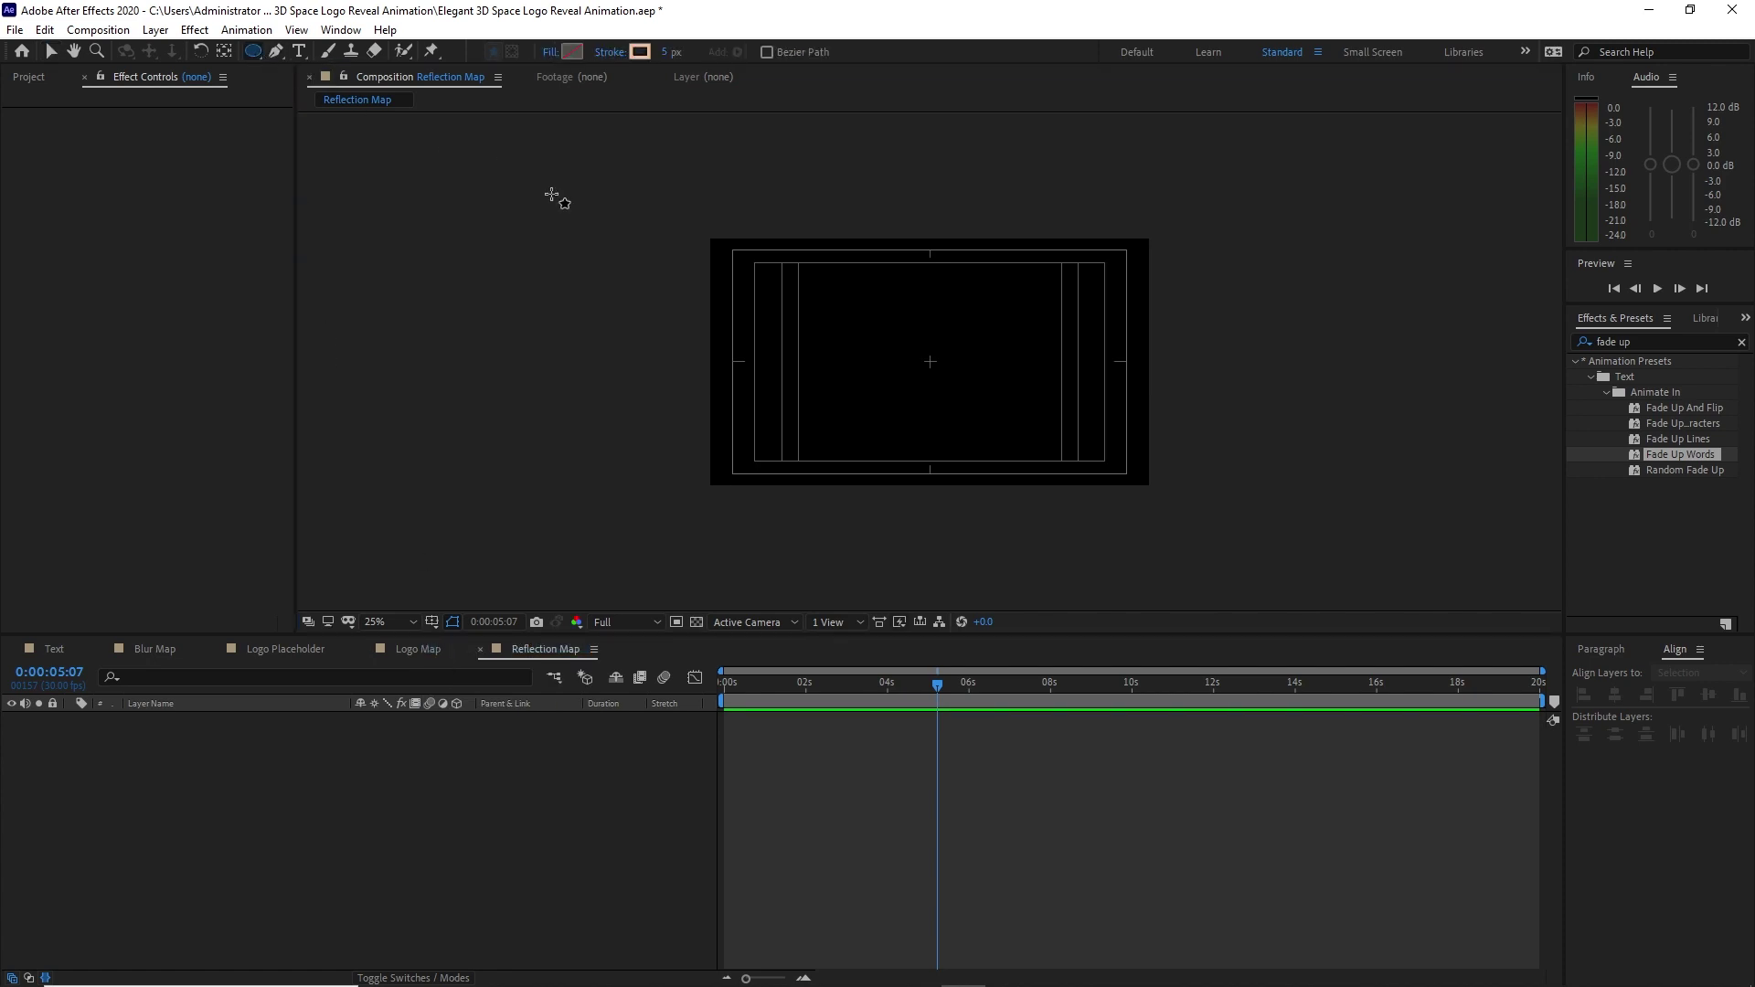
pyautogui.click(610, 51)
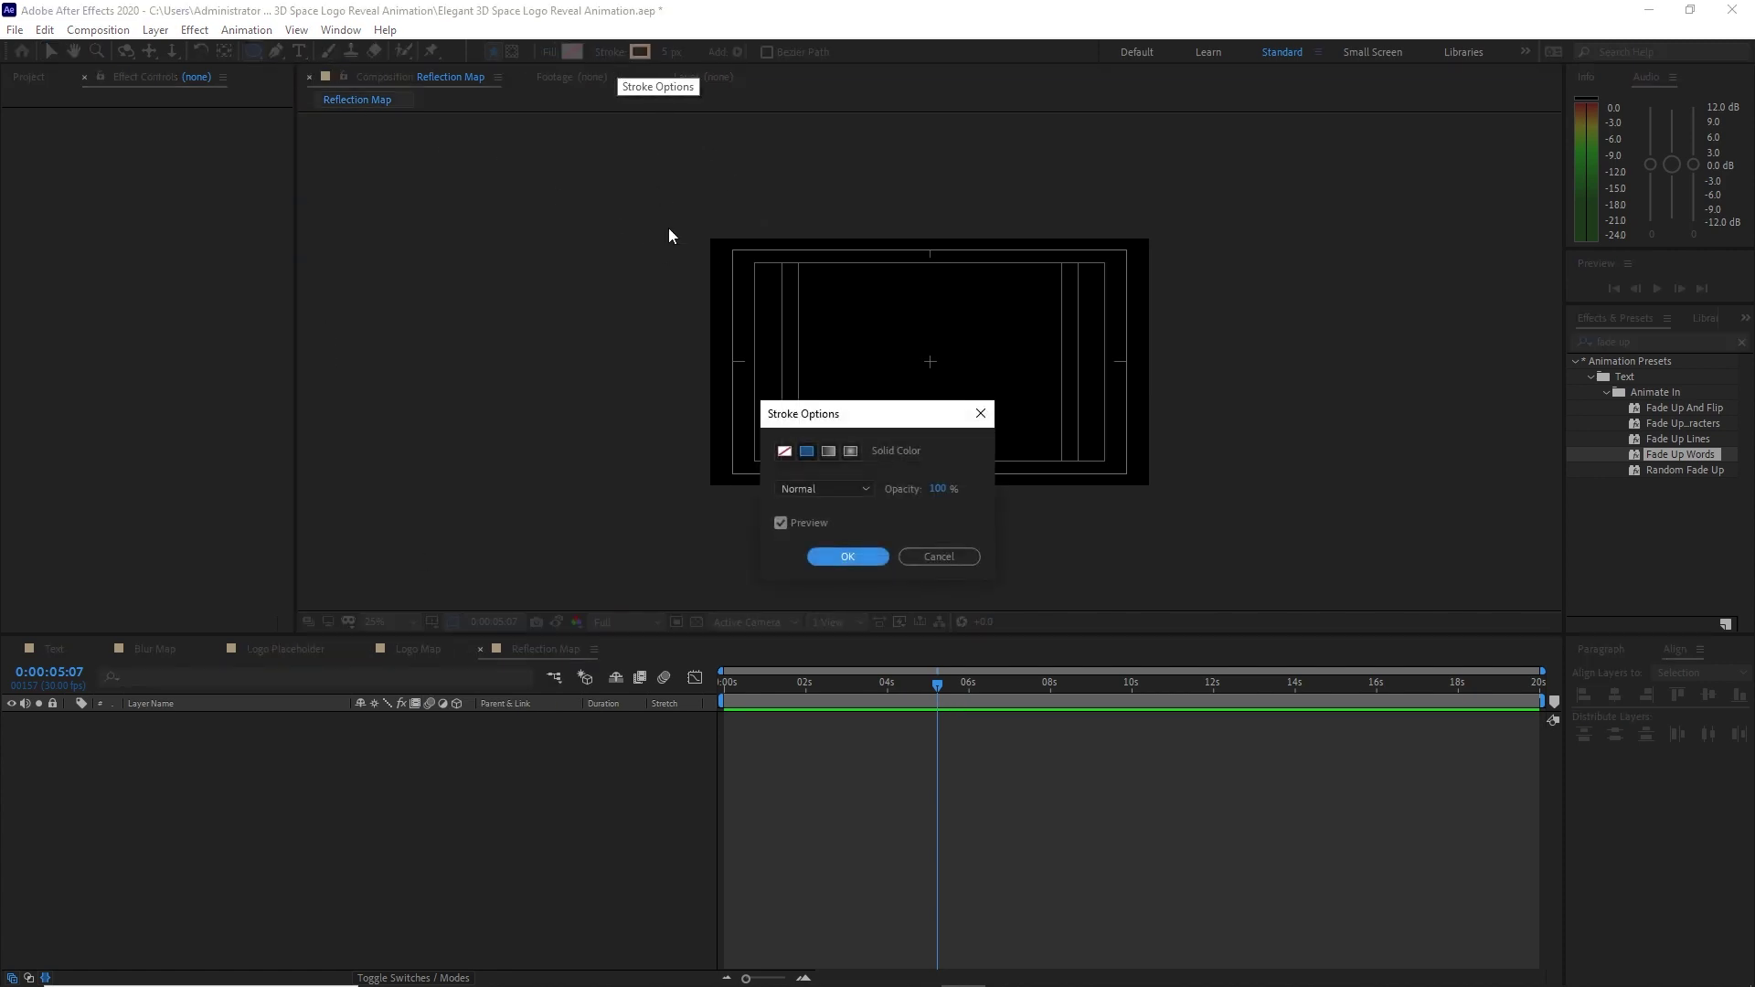
pyautogui.click(791, 451)
pyautogui.click(842, 555)
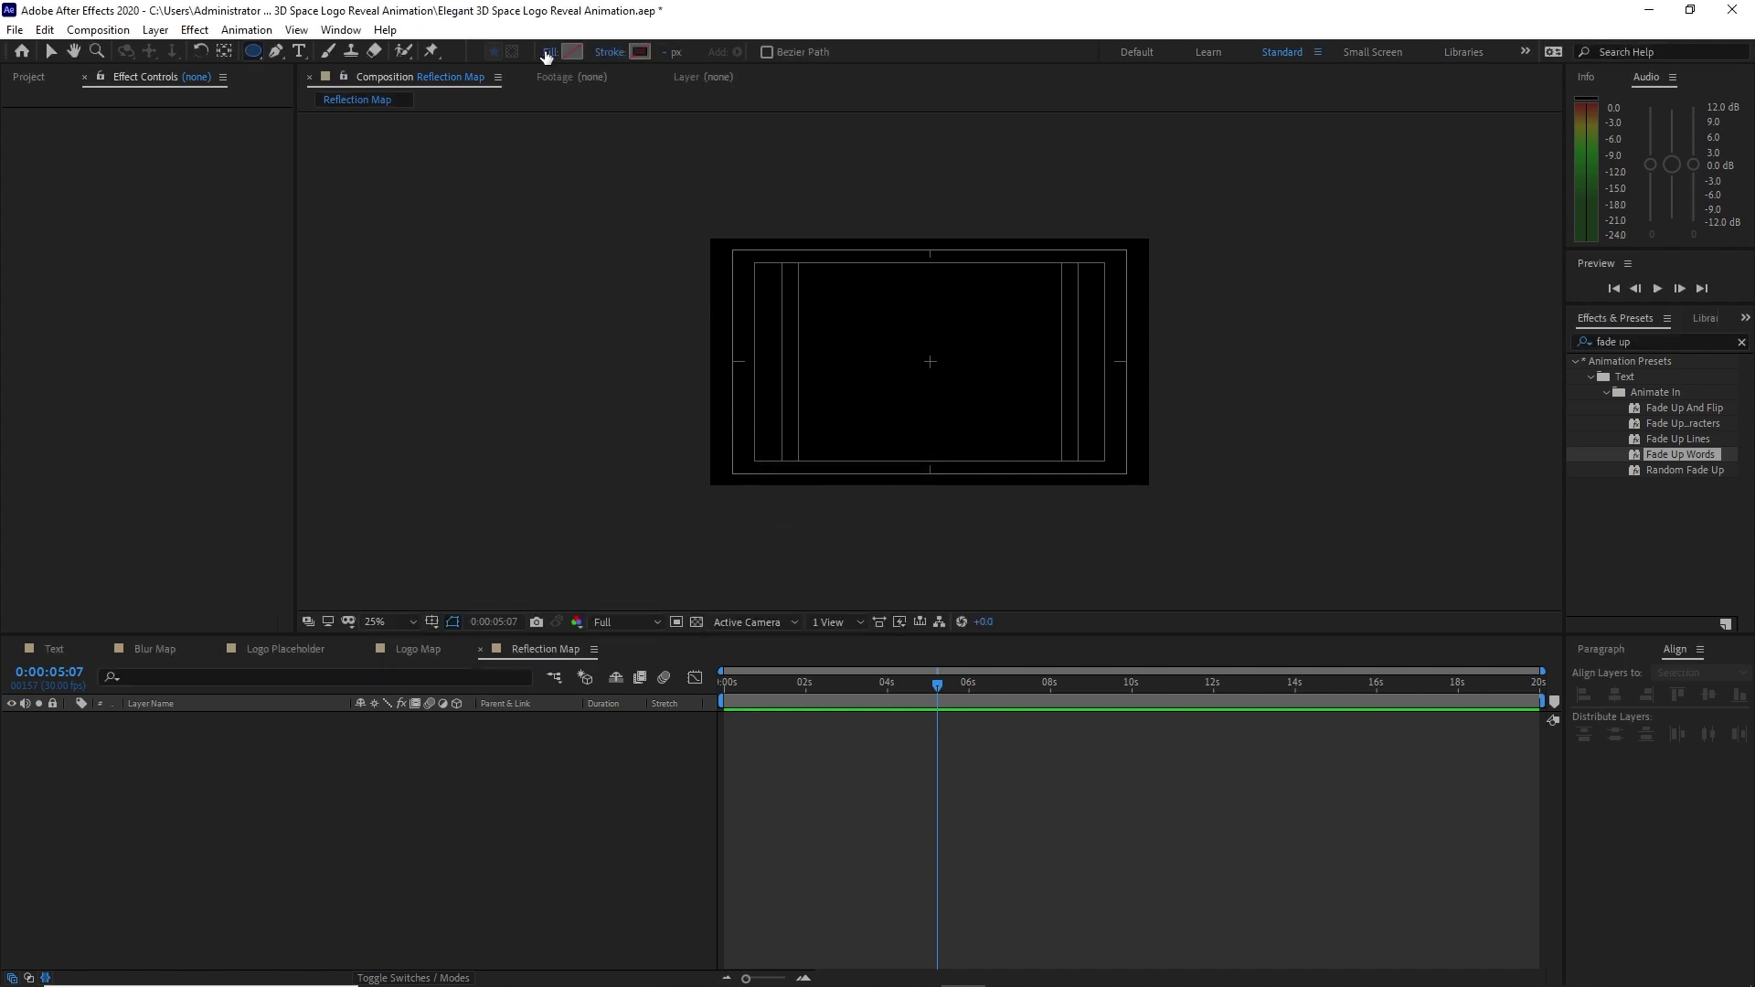
pyautogui.click(550, 52)
pyautogui.click(785, 452)
pyautogui.click(806, 452)
pyautogui.click(848, 557)
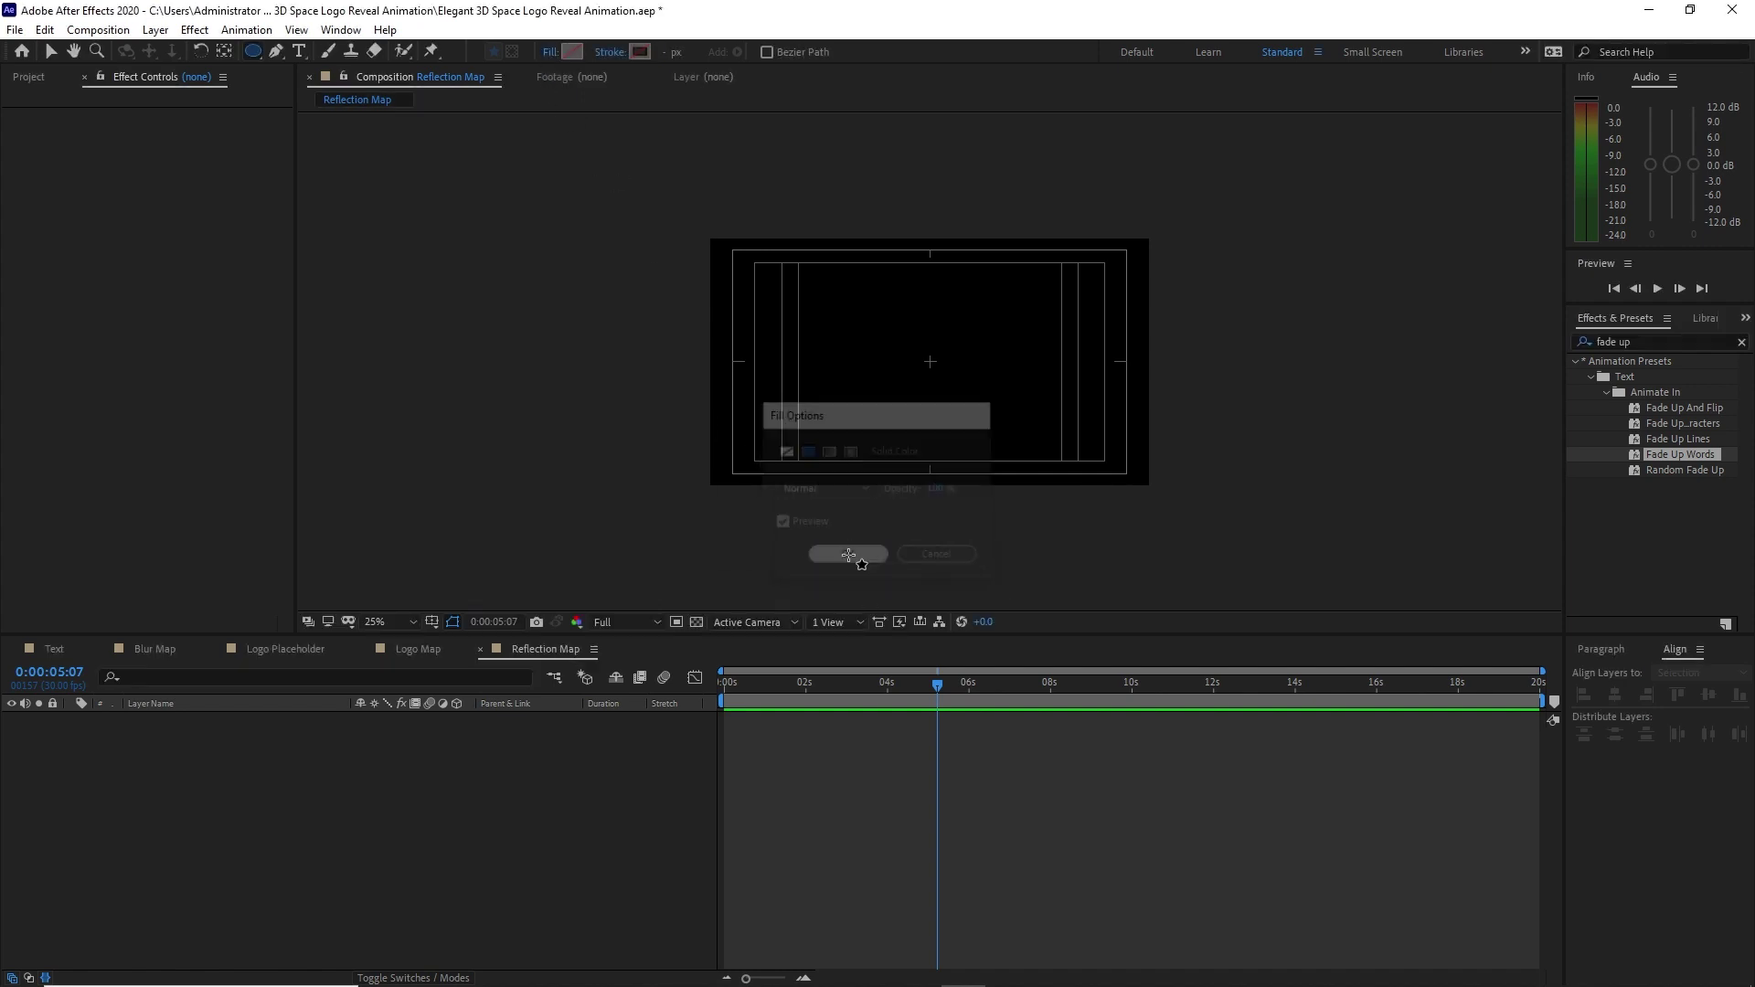
pyautogui.moveTo(779, 214); pyautogui.dragTo(901, 503)
pyautogui.press('v')
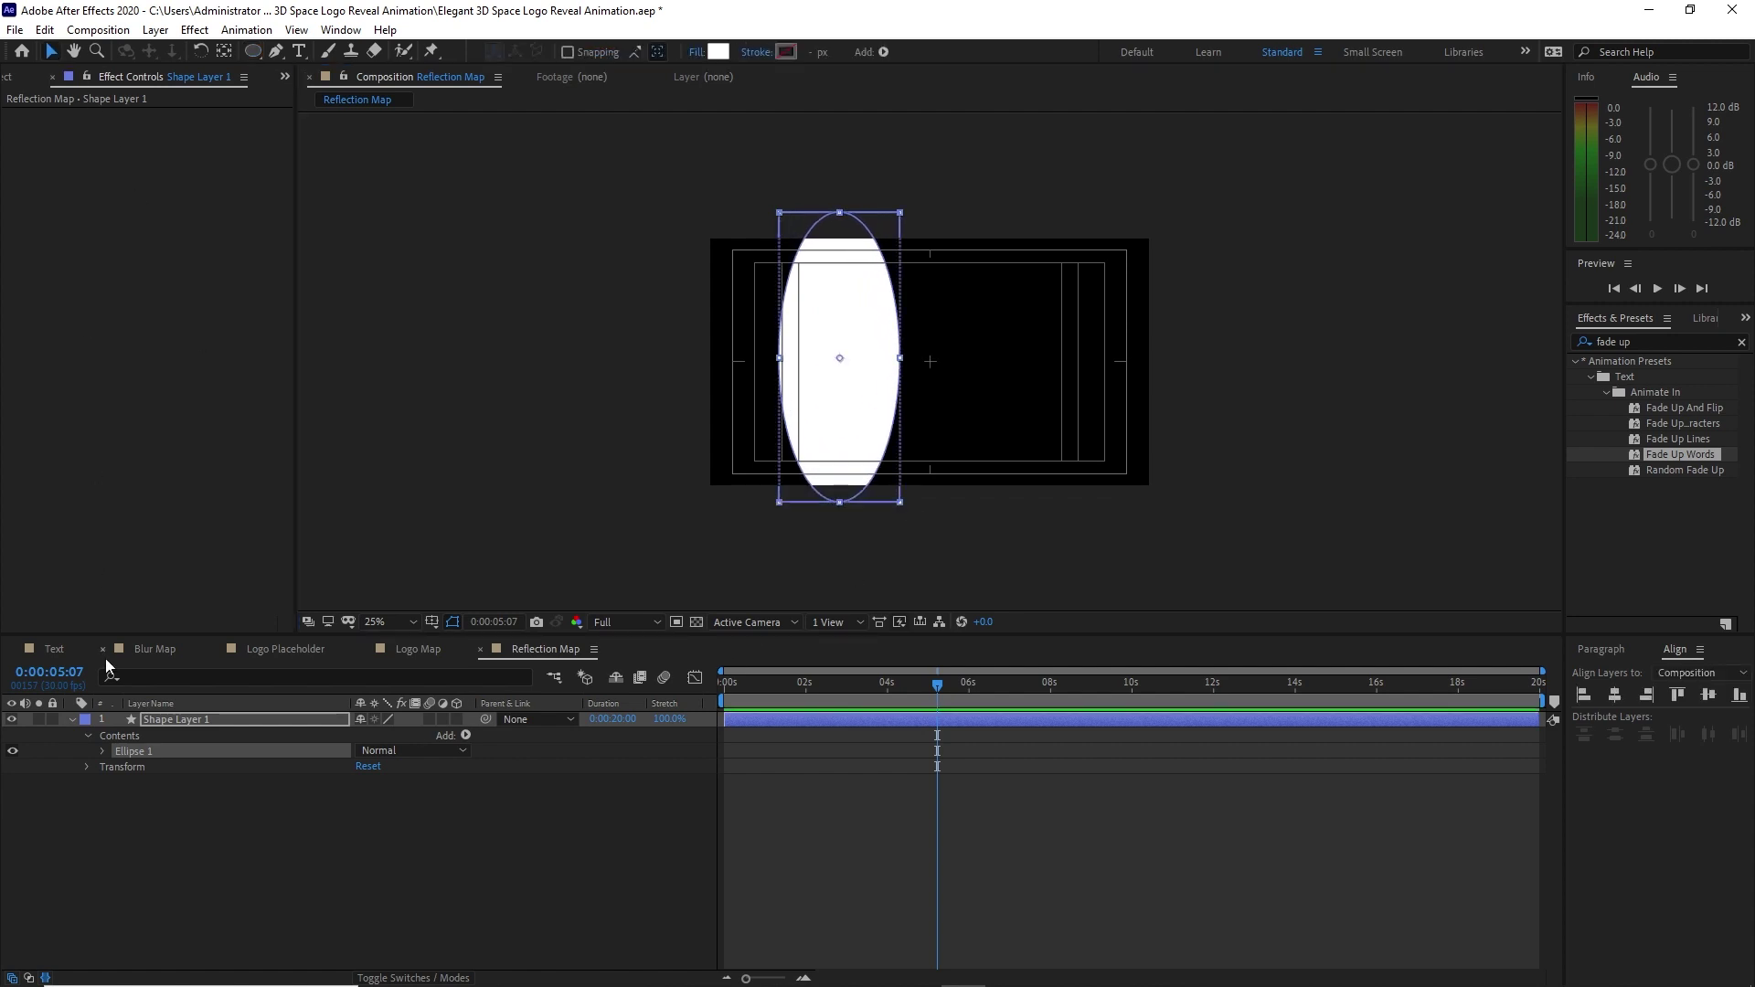
# Set the ellipse path's size to 424 x 1332.
pyautogui.click(102, 750)
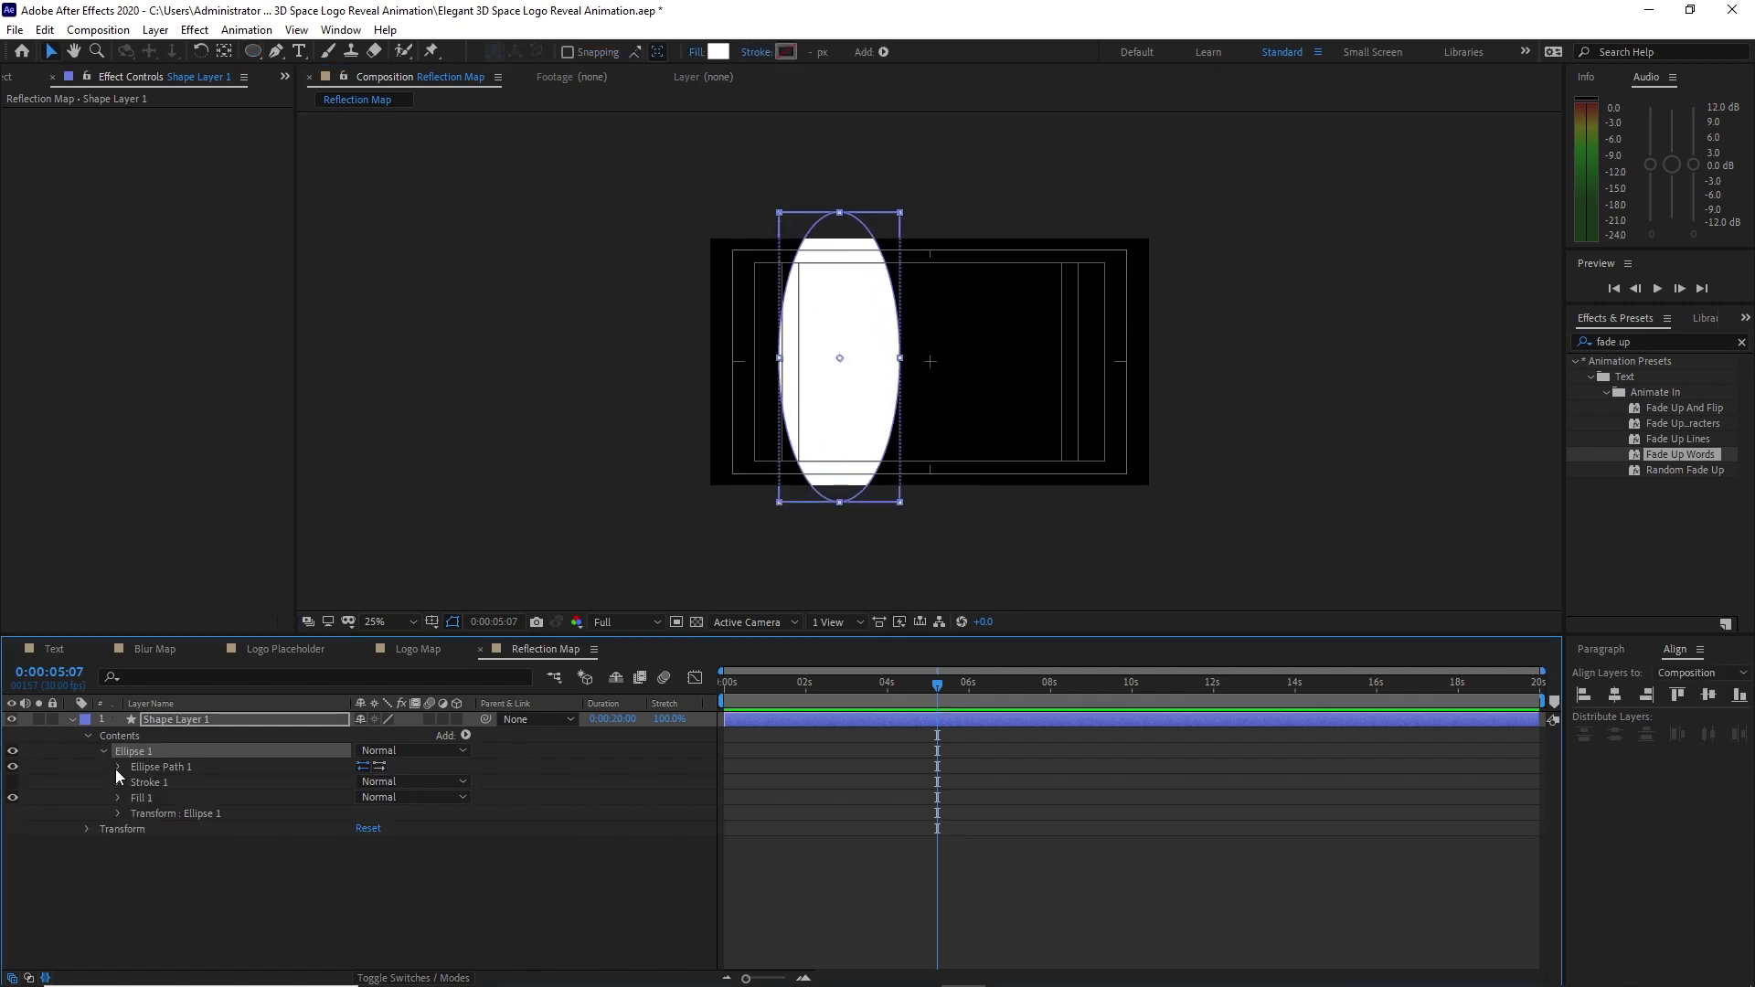
pyautogui.click(116, 767)
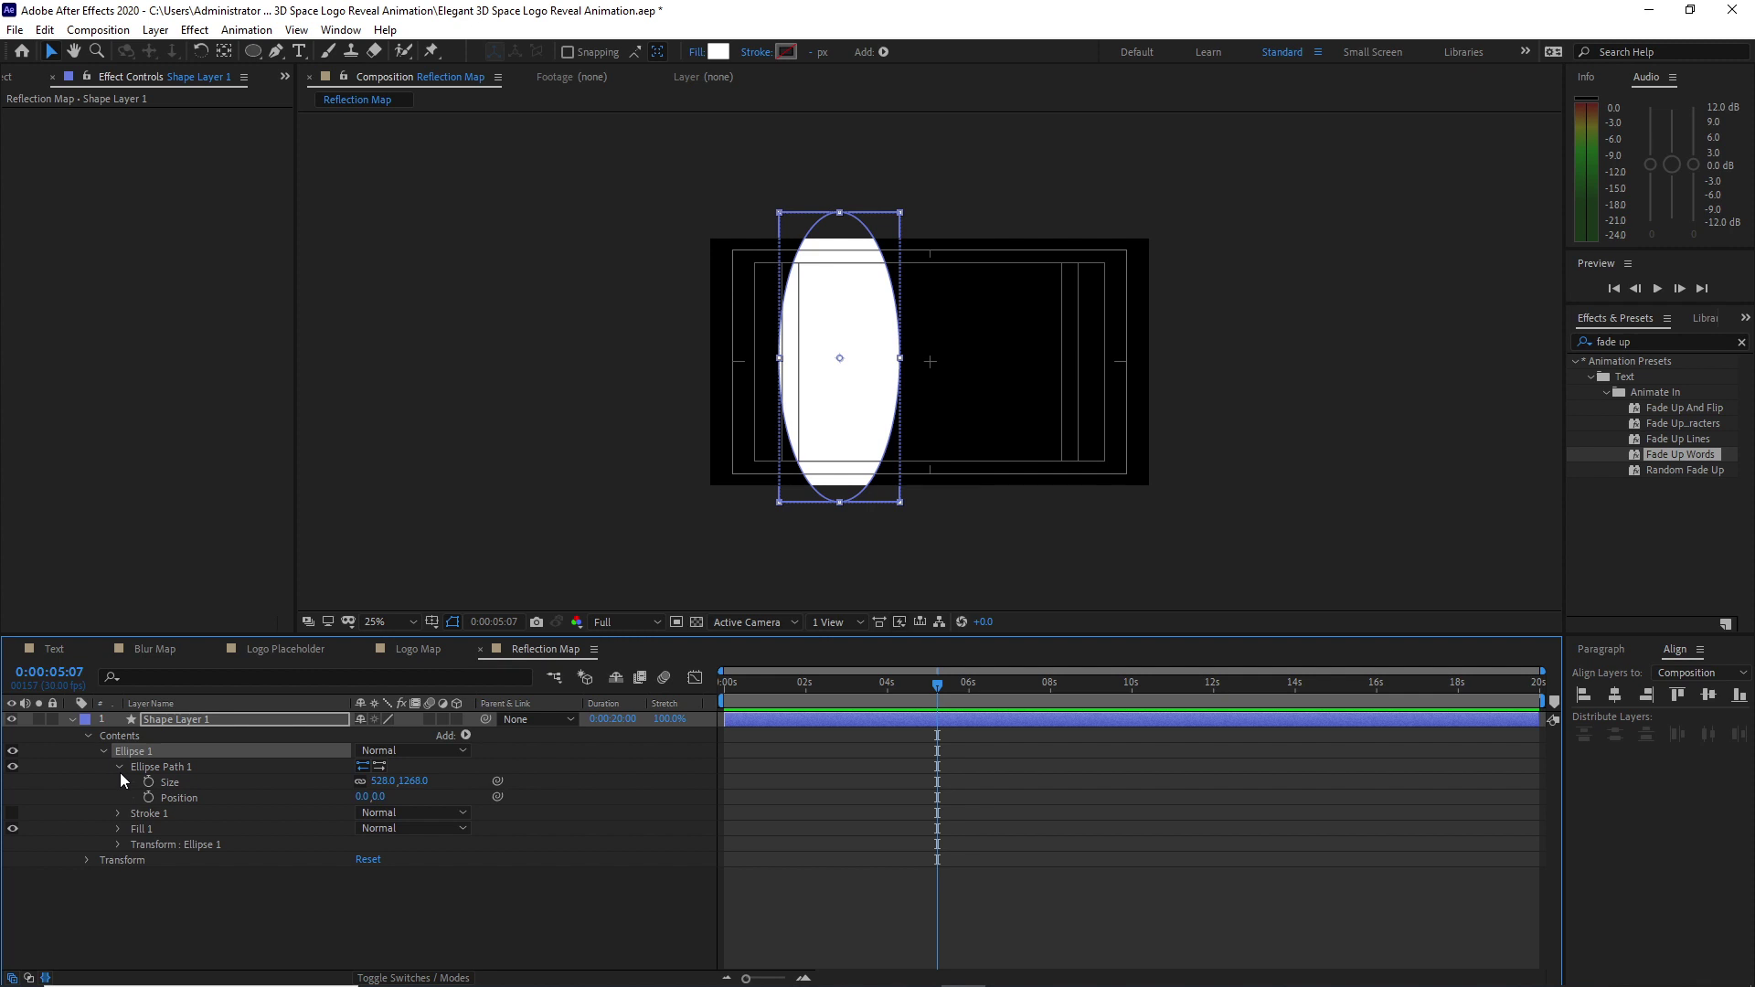
pyautogui.click(384, 780)
pyautogui.write('424')
pyautogui.press('Return')
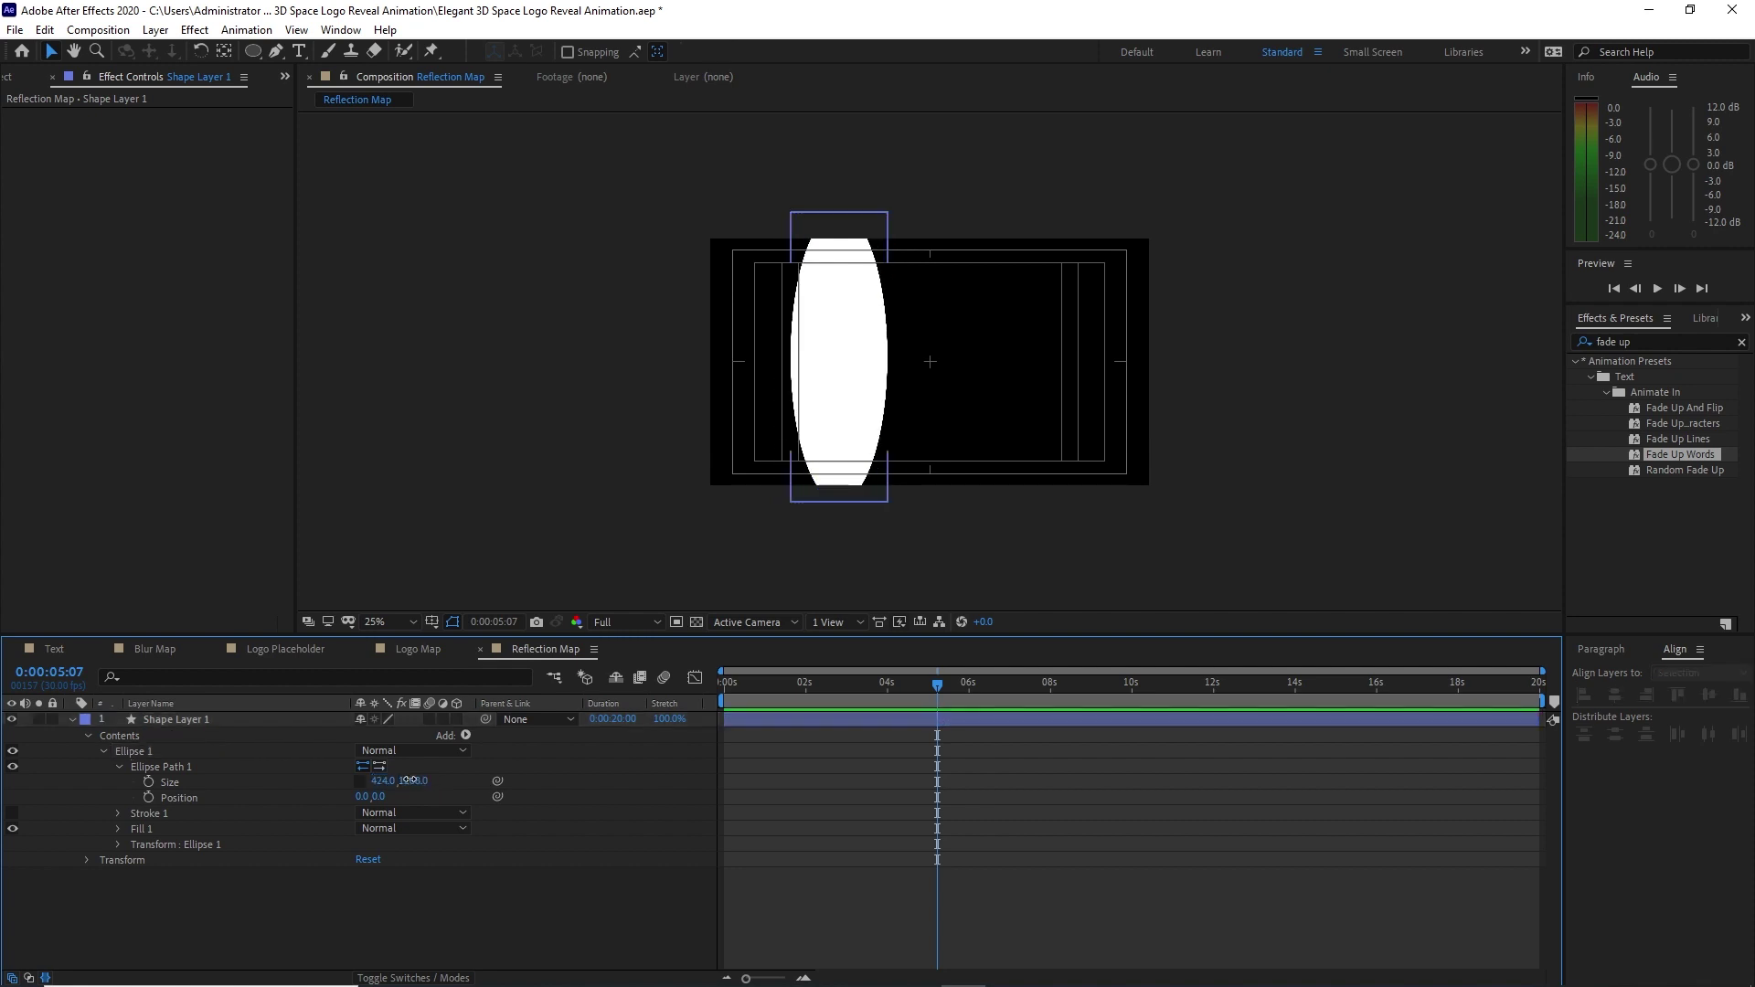
pyautogui.click(413, 780)
pyautogui.write('1332')
pyautogui.press('Return')
# At 0:00:04:23, add a position keyframe and a 0% opacity keyframe to the ellipse's shape layer.
pyautogui.moveTo(937, 686); pyautogui.dragTo(916, 693)
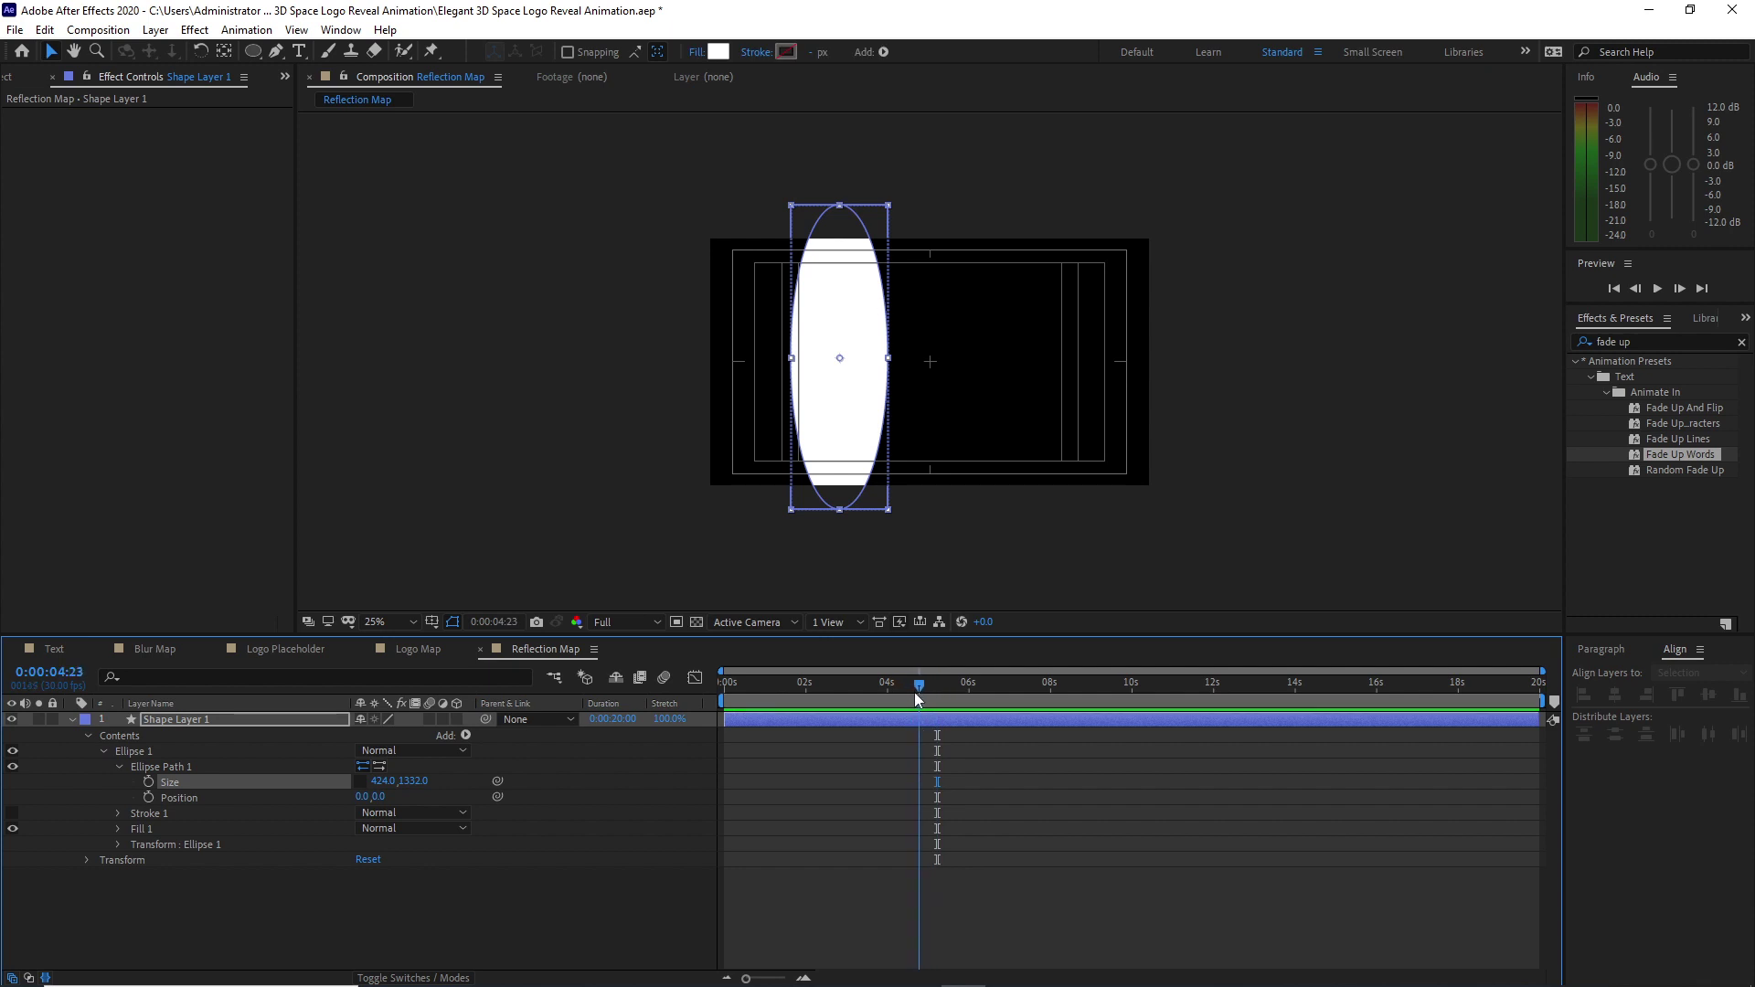
pyautogui.click(86, 861)
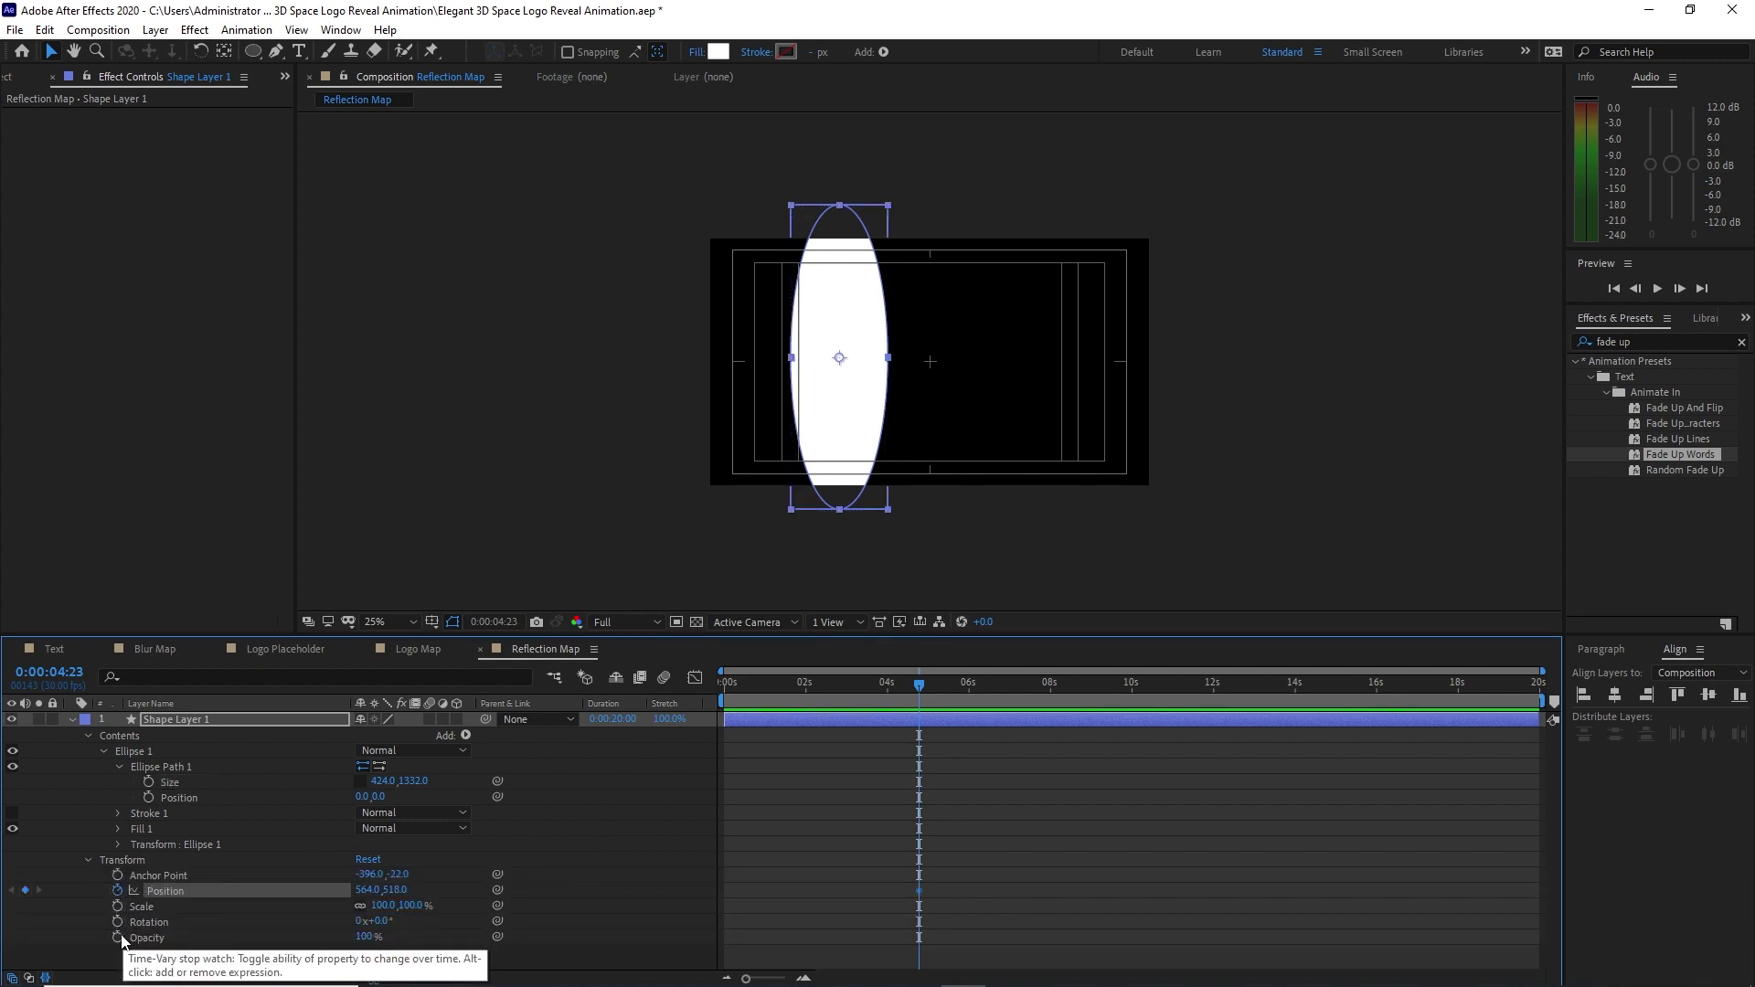
pyautogui.click(118, 937)
pyautogui.moveTo(363, 937); pyautogui.dragTo(236, 948)
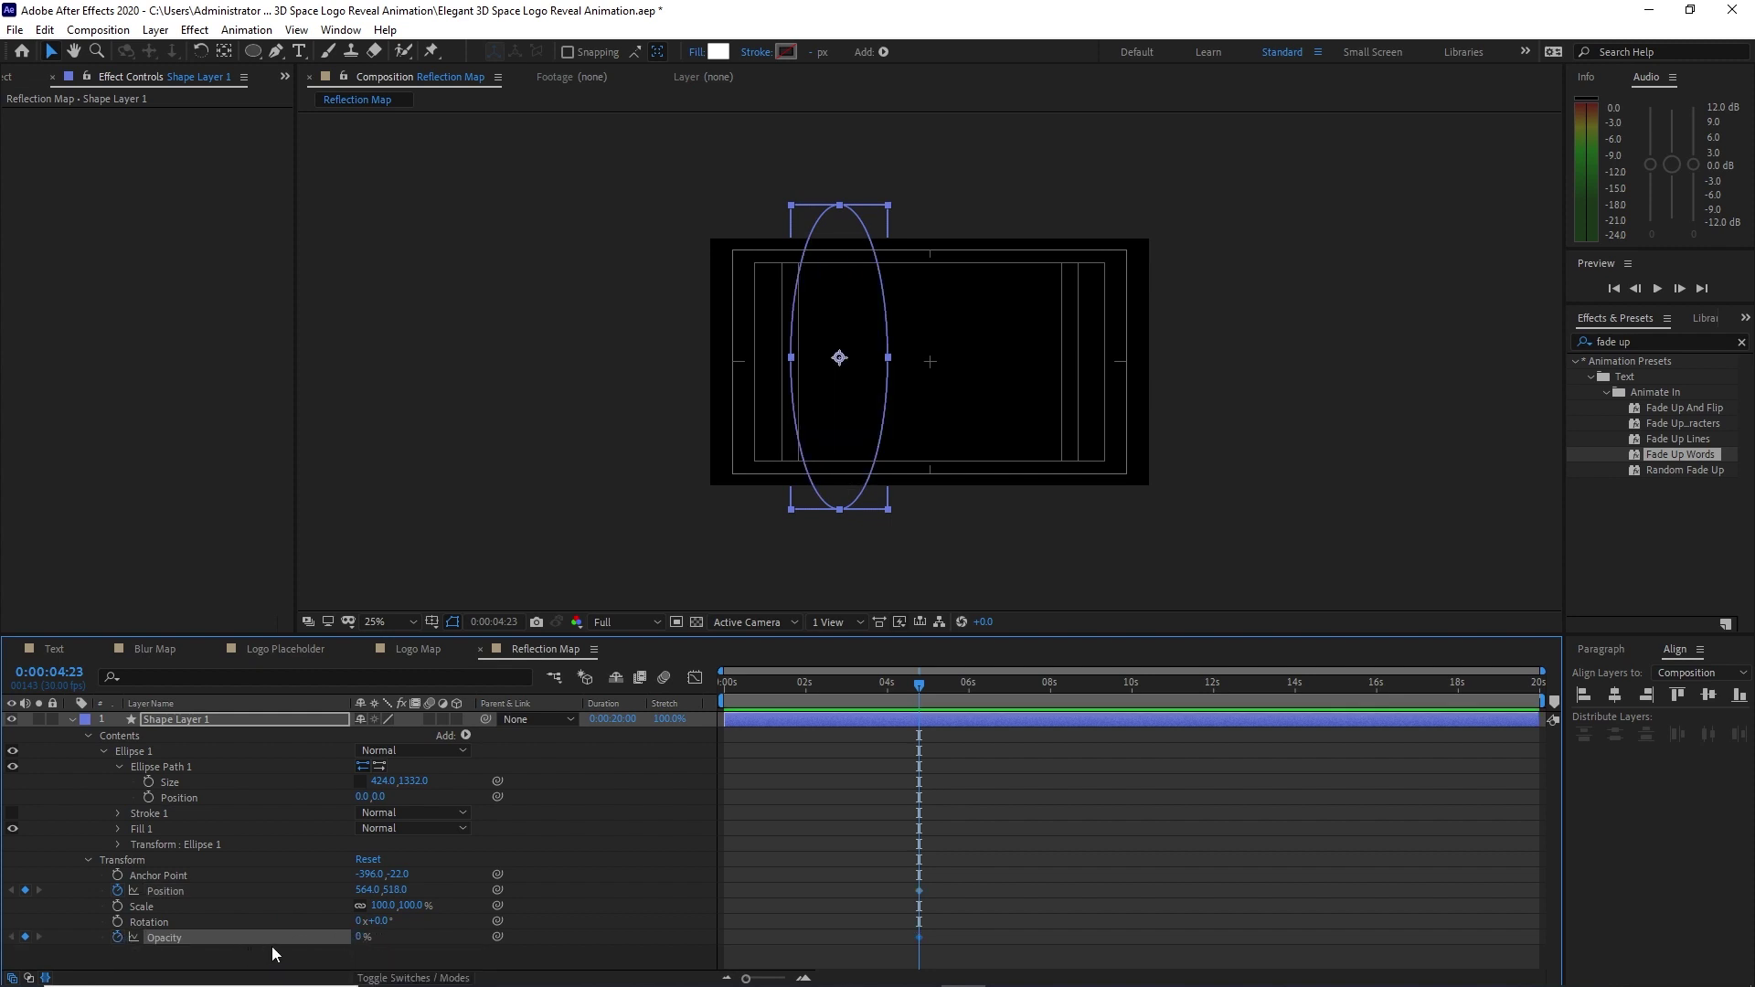
# Keyframe the ellipse layer's opacity at 100% at 0:00:05:17 and its position beyond the frame's right edge, about 2248, 230, at 0:00:14:11.
pyautogui.moveTo(923, 682); pyautogui.dragTo(954, 697)
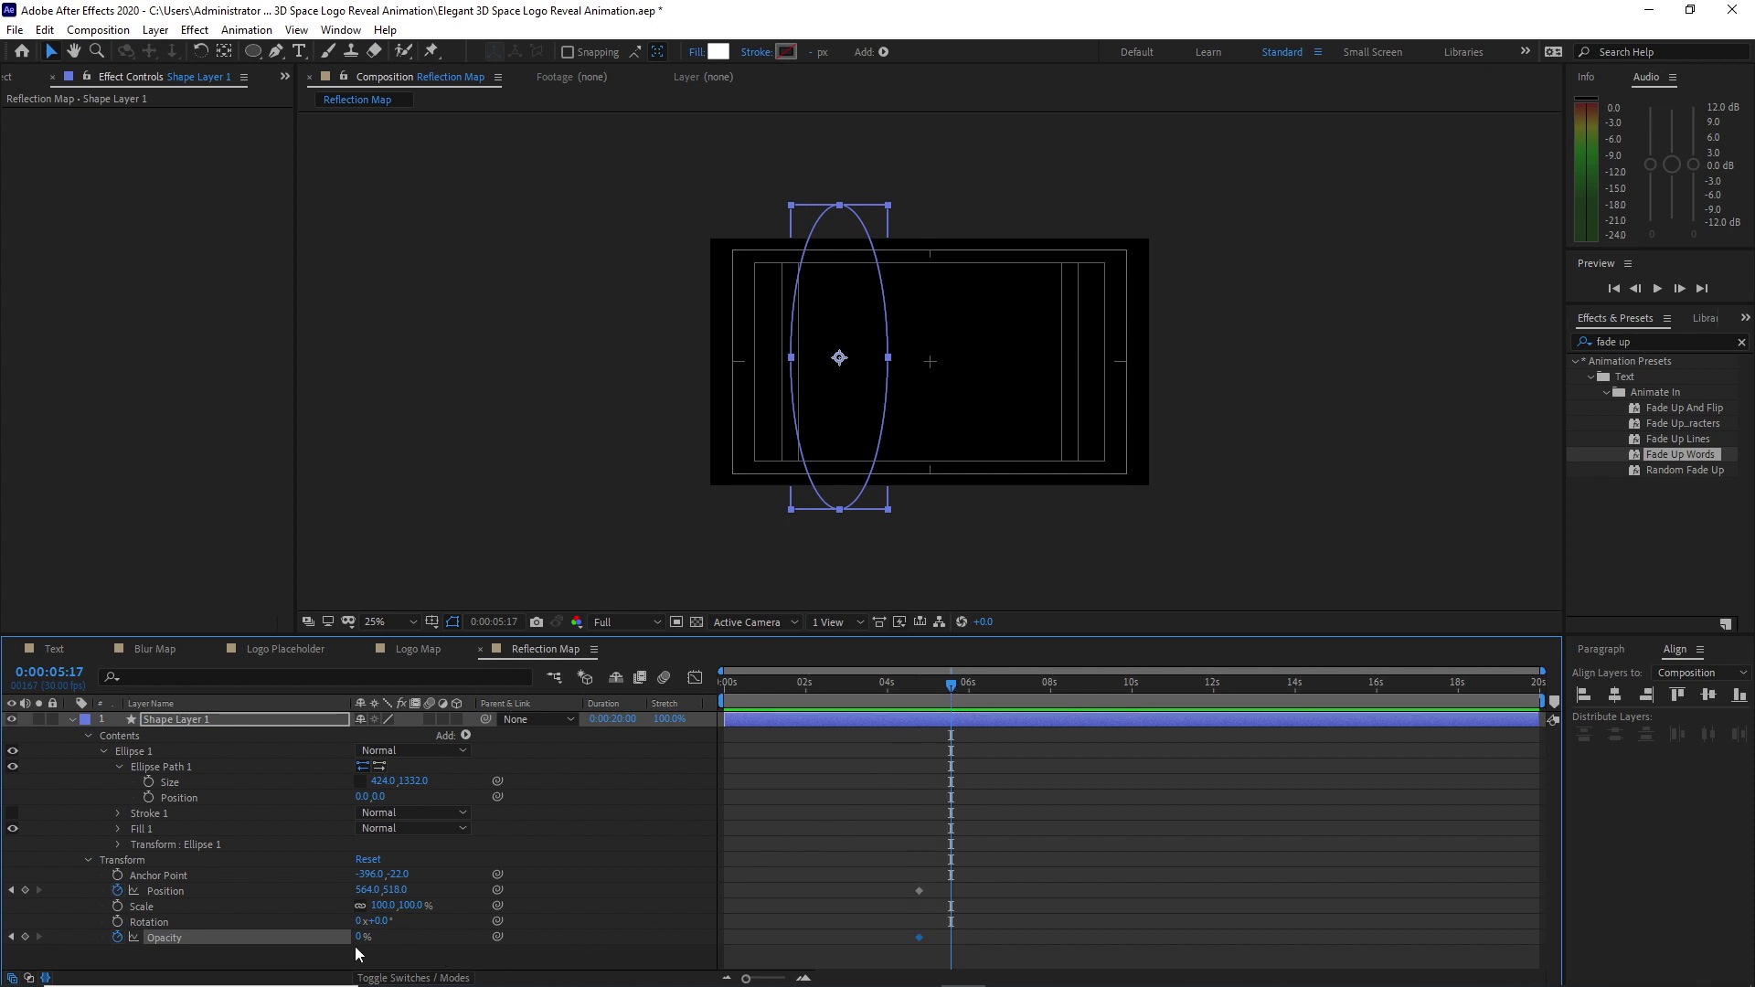
pyautogui.moveTo(358, 944); pyautogui.dragTo(563, 937)
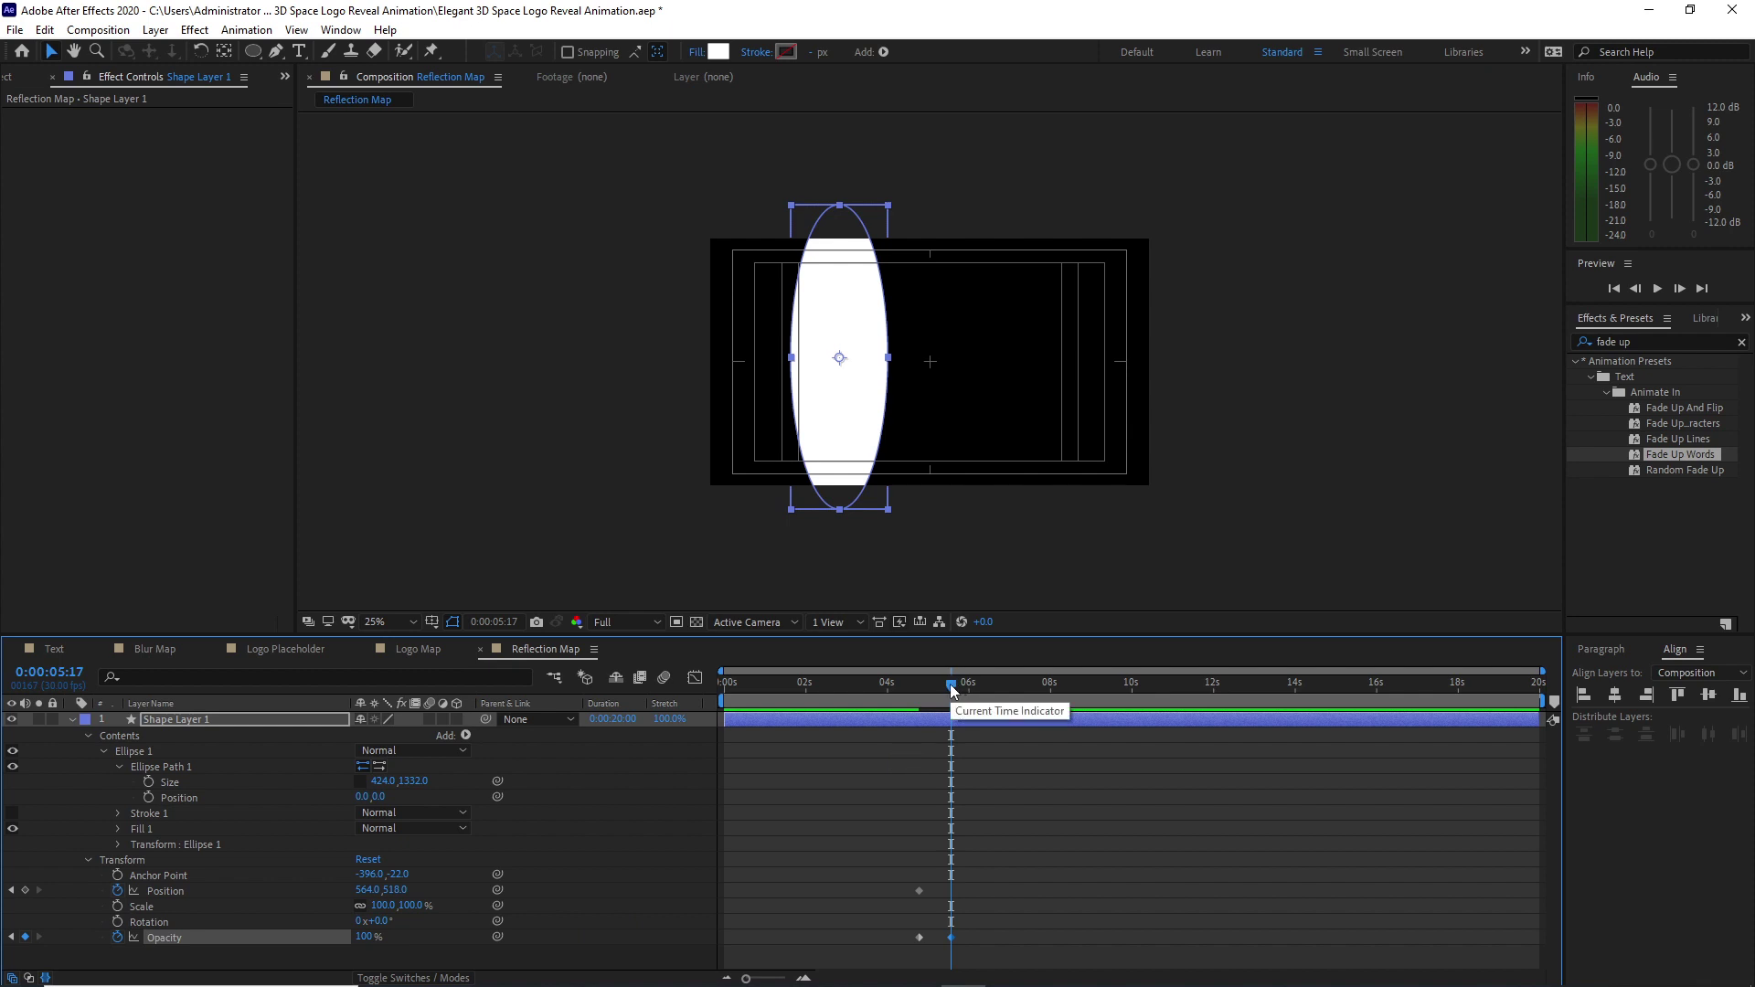
pyautogui.moveTo(956, 684); pyautogui.dragTo(1310, 684)
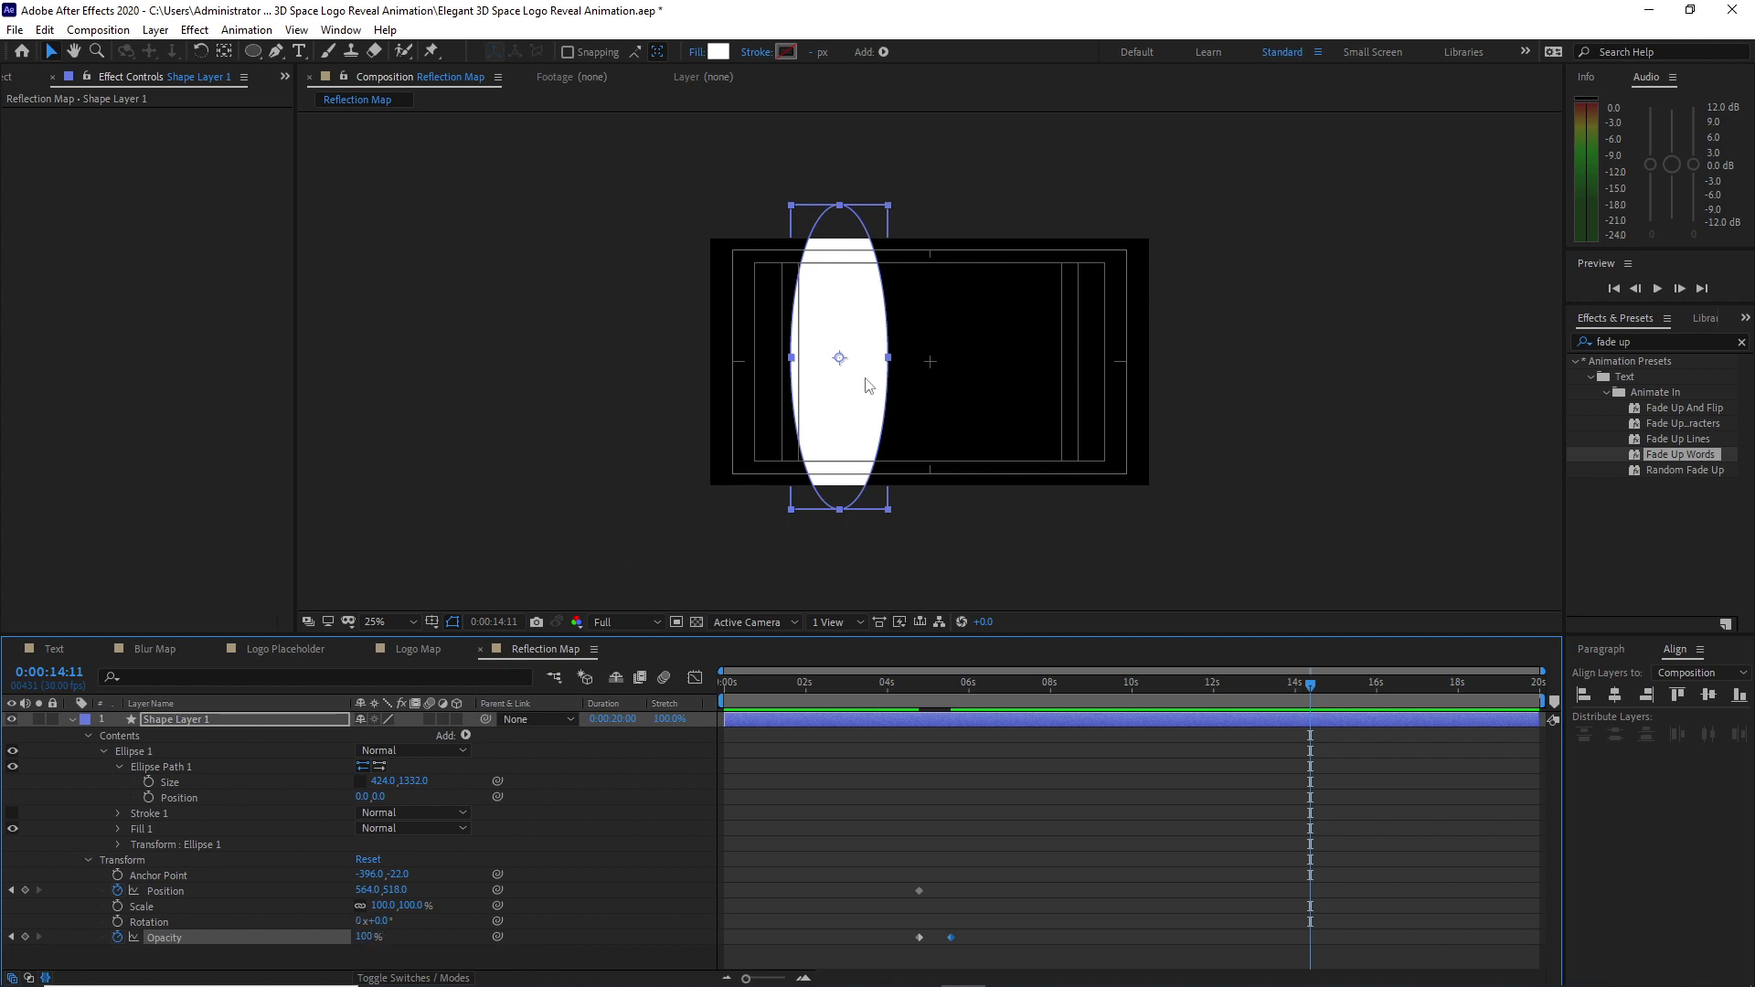
pyautogui.moveTo(867, 385); pyautogui.dragTo(1253, 320)
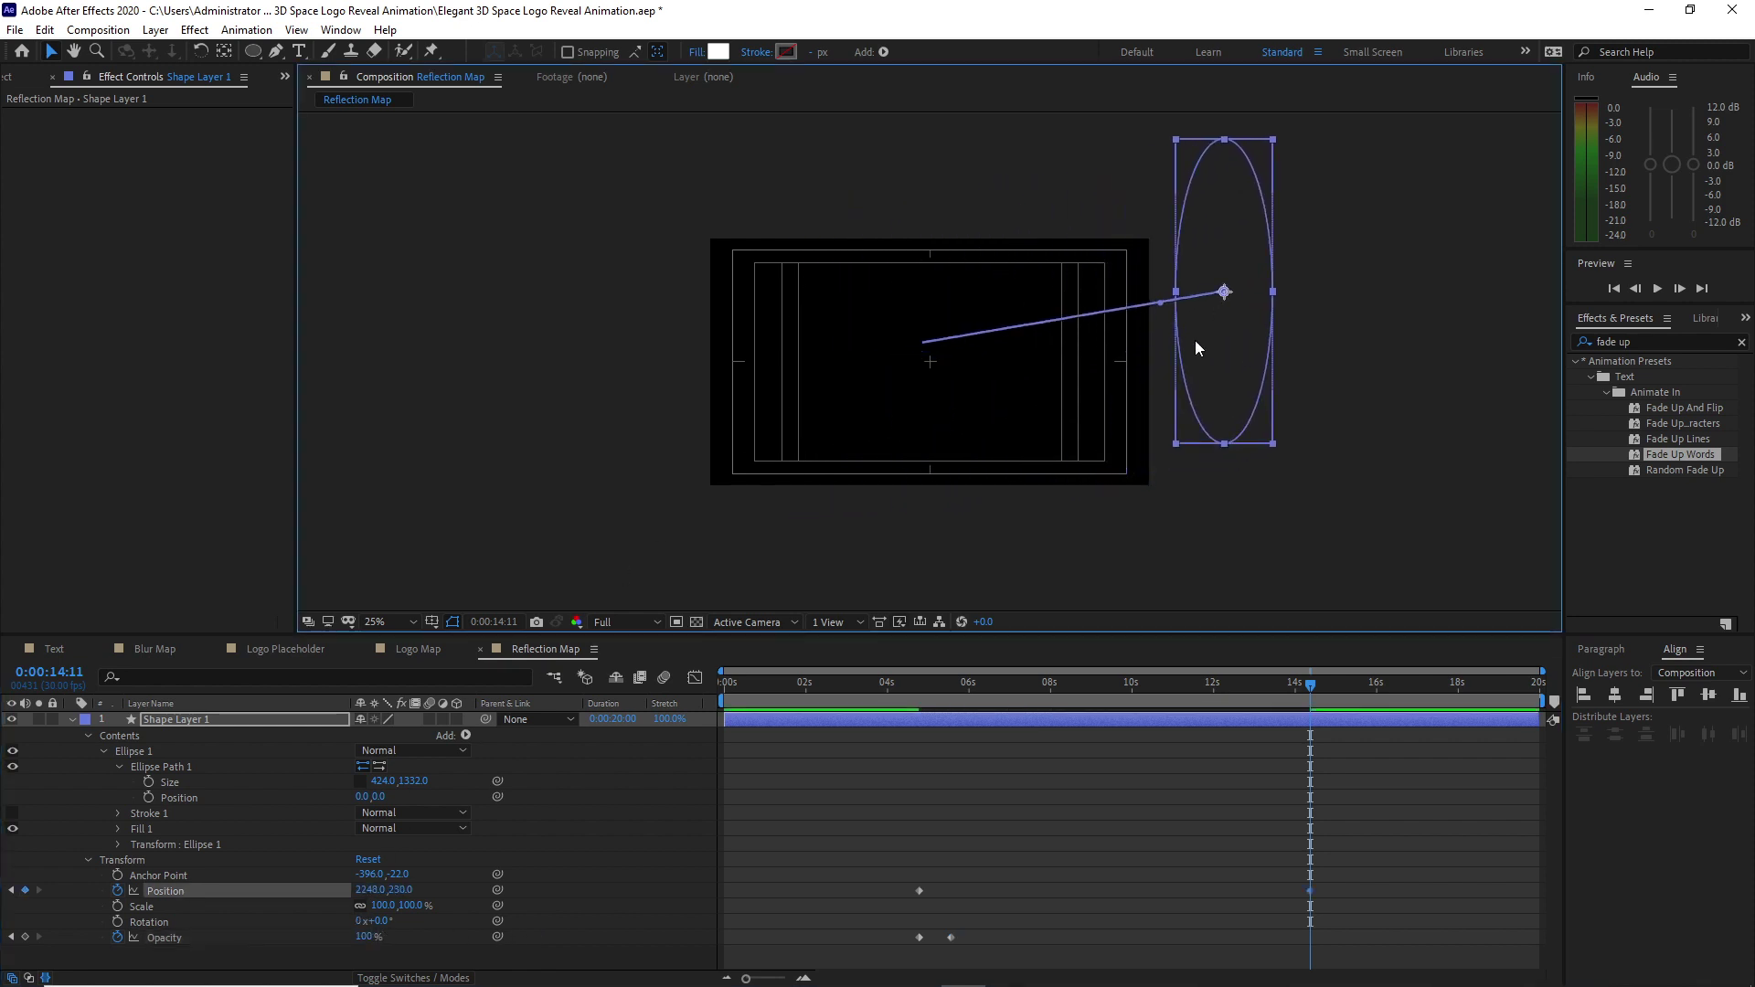
# Easy-ease the layer's position and opacity keyframes and stretch the last position keyframe's speed handle toward the start, then collapse the layer's properties.
pyautogui.moveTo(848, 859); pyautogui.dragTo(1328, 969)
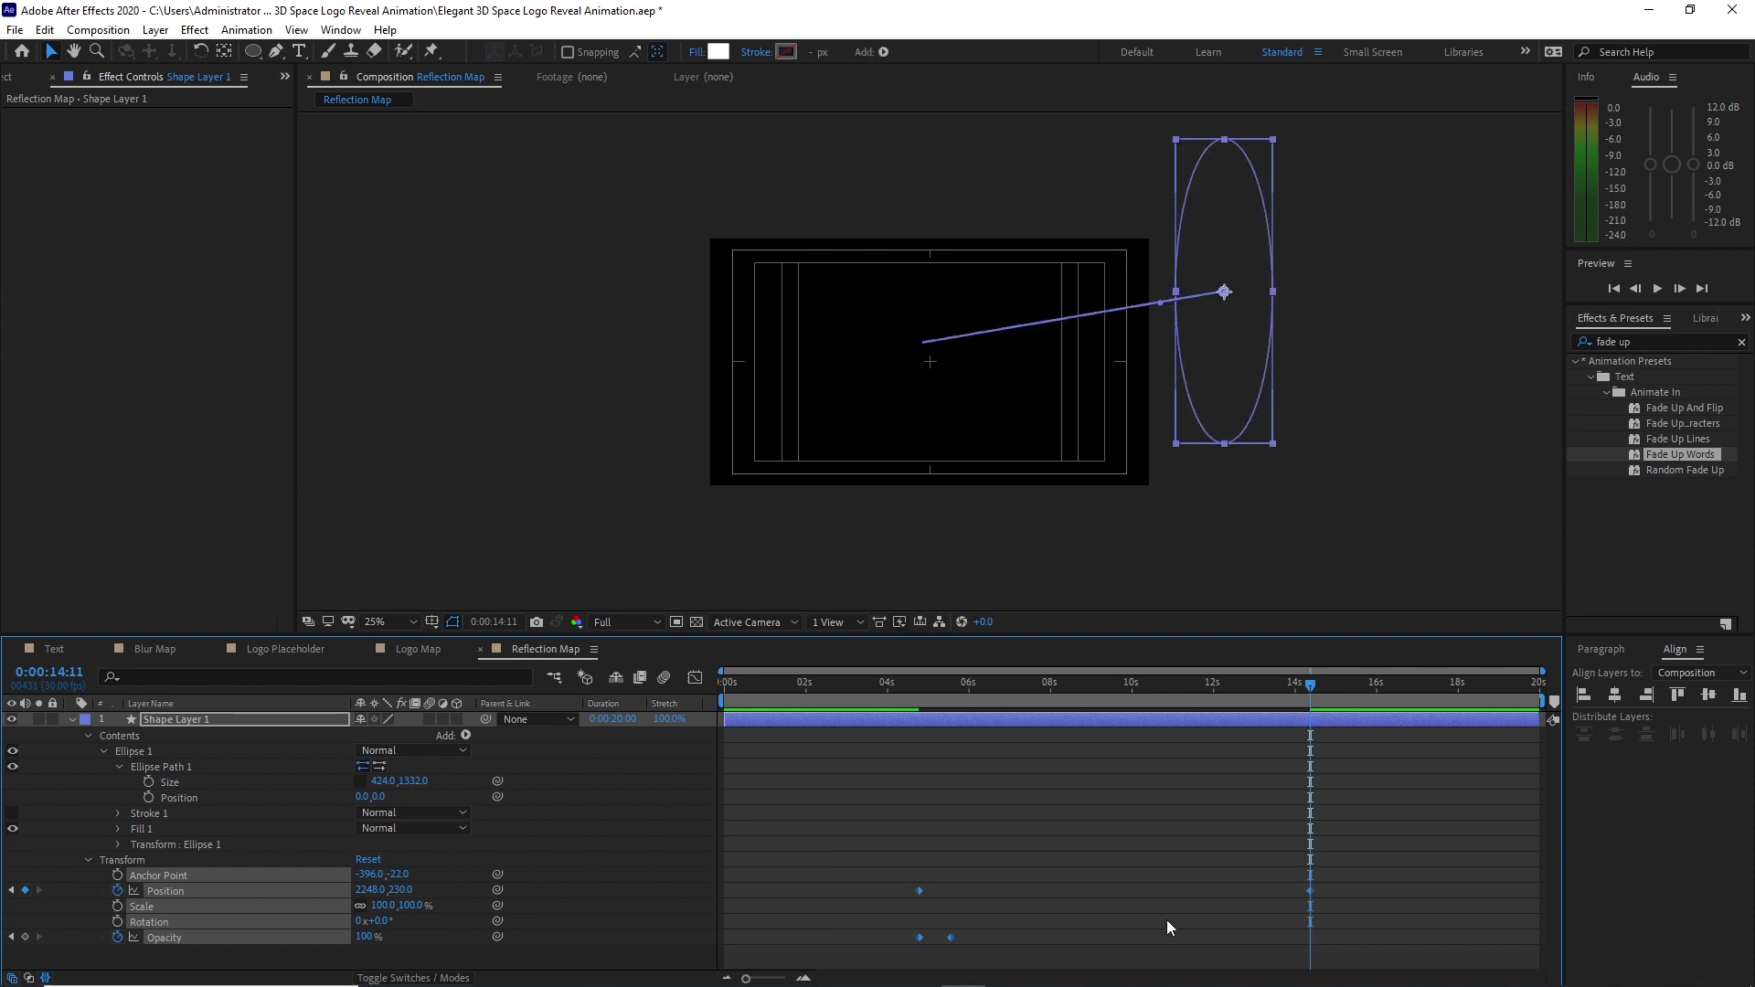
pyautogui.click(693, 678)
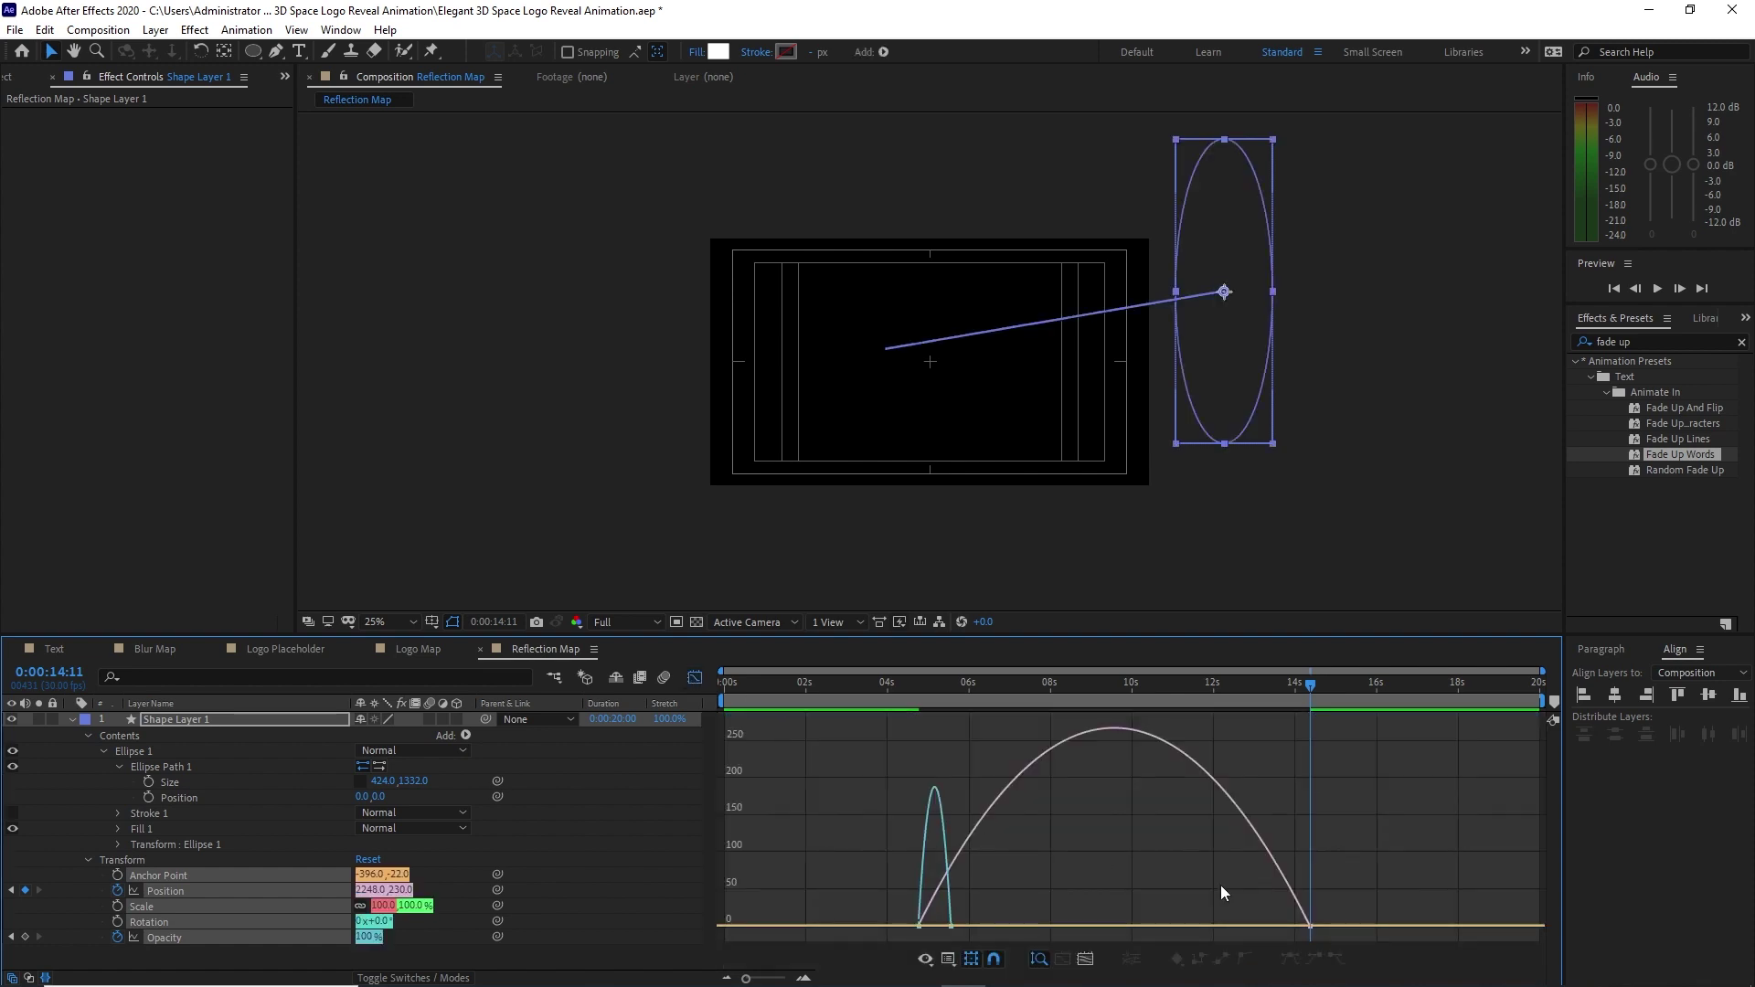
pyautogui.moveTo(1336, 936); pyautogui.dragTo(1088, 935)
pyautogui.click(697, 680)
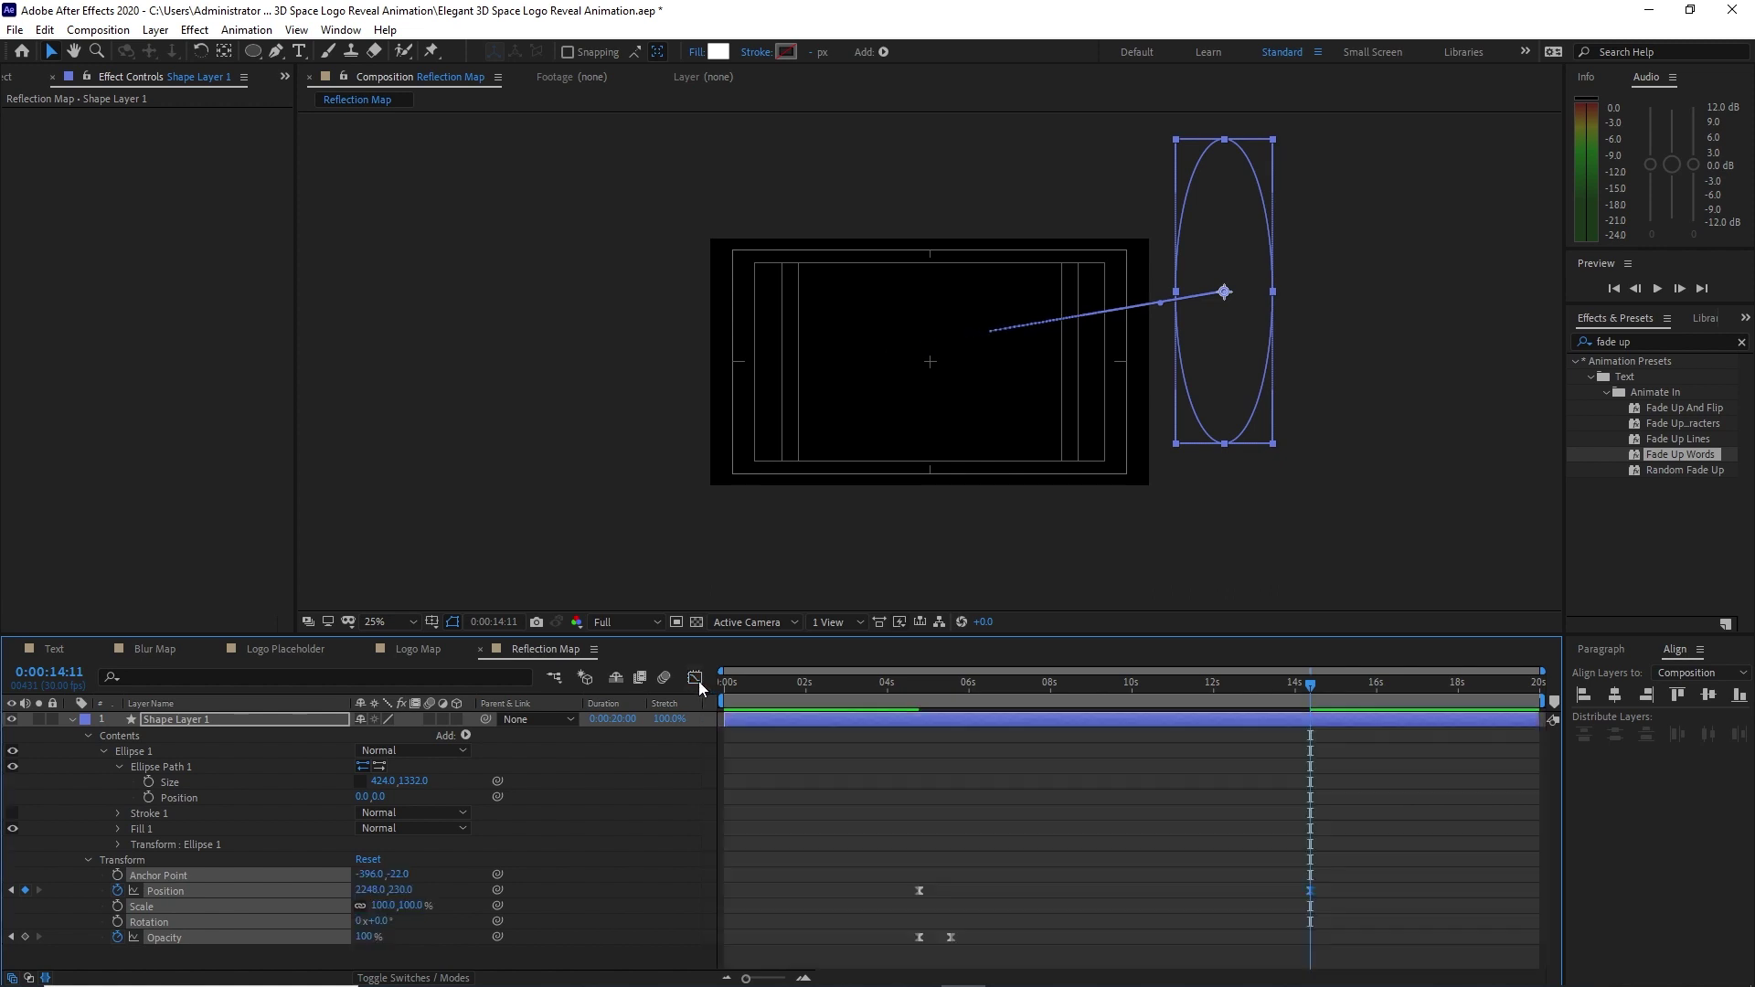
pyautogui.click(73, 722)
pyautogui.click(172, 719)
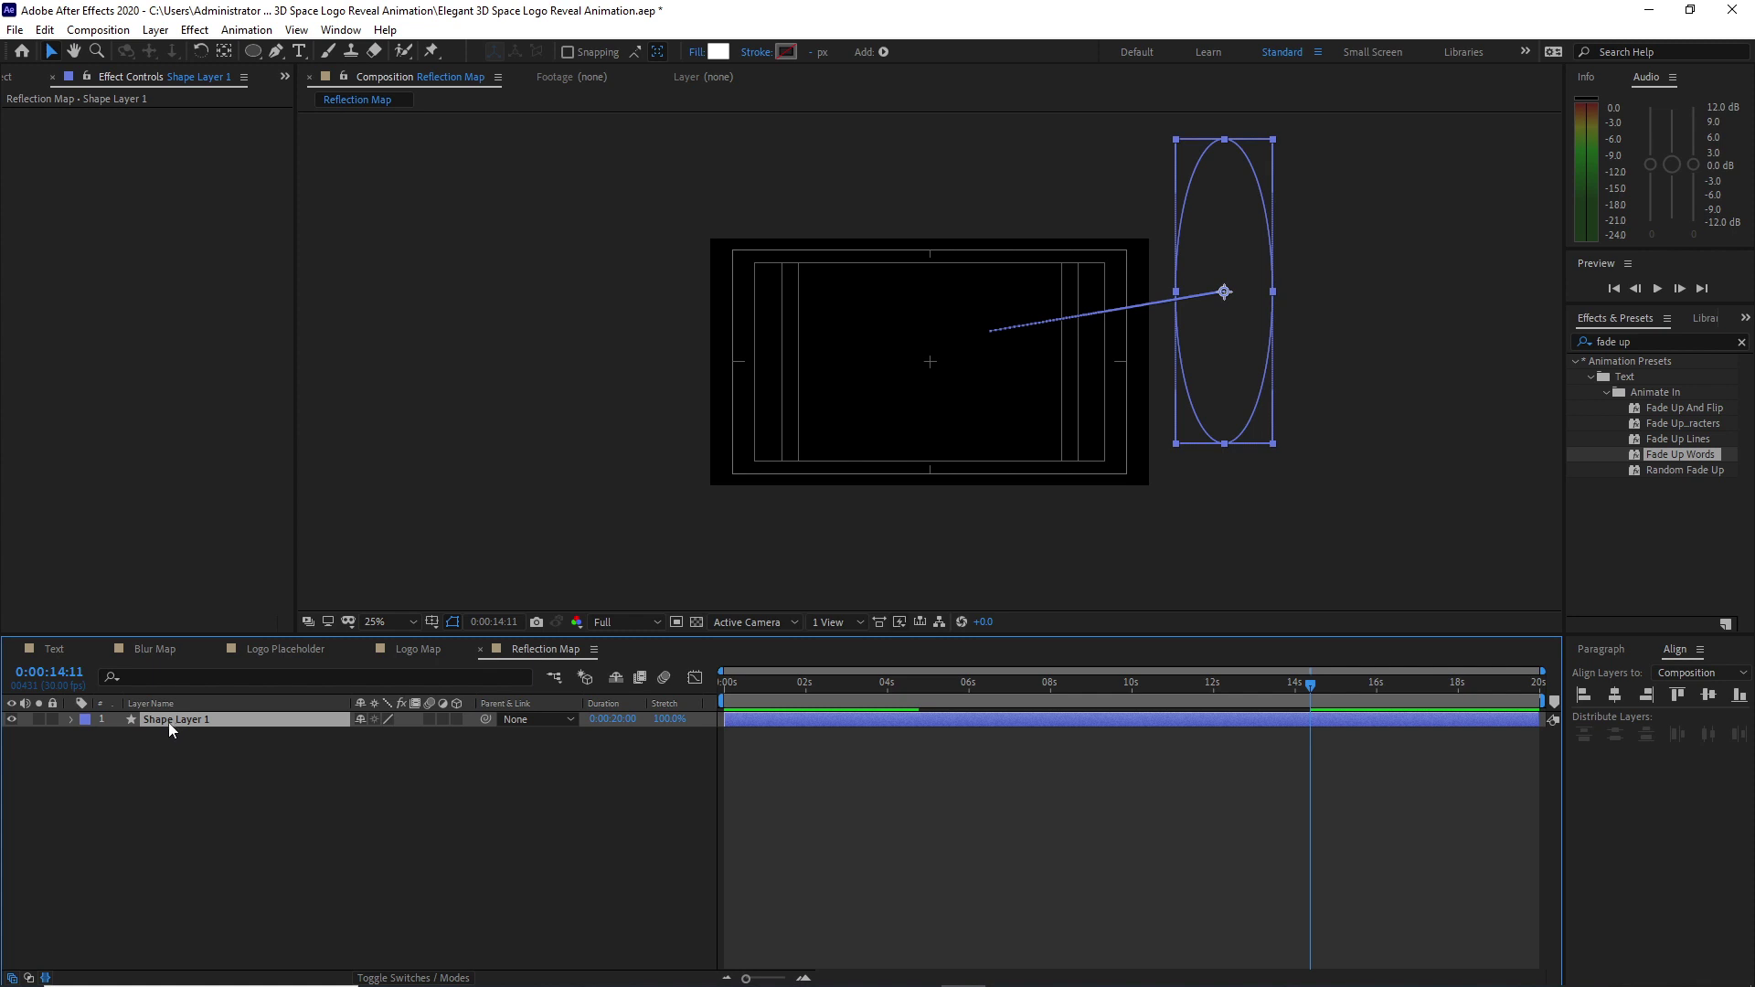
# Duplicate the ellipse's shape layer and shift the copy earlier so its first keyframes fall at 0:00:02:12.
pyautogui.hotkey('ctrl', 'd')
pyautogui.press('u')
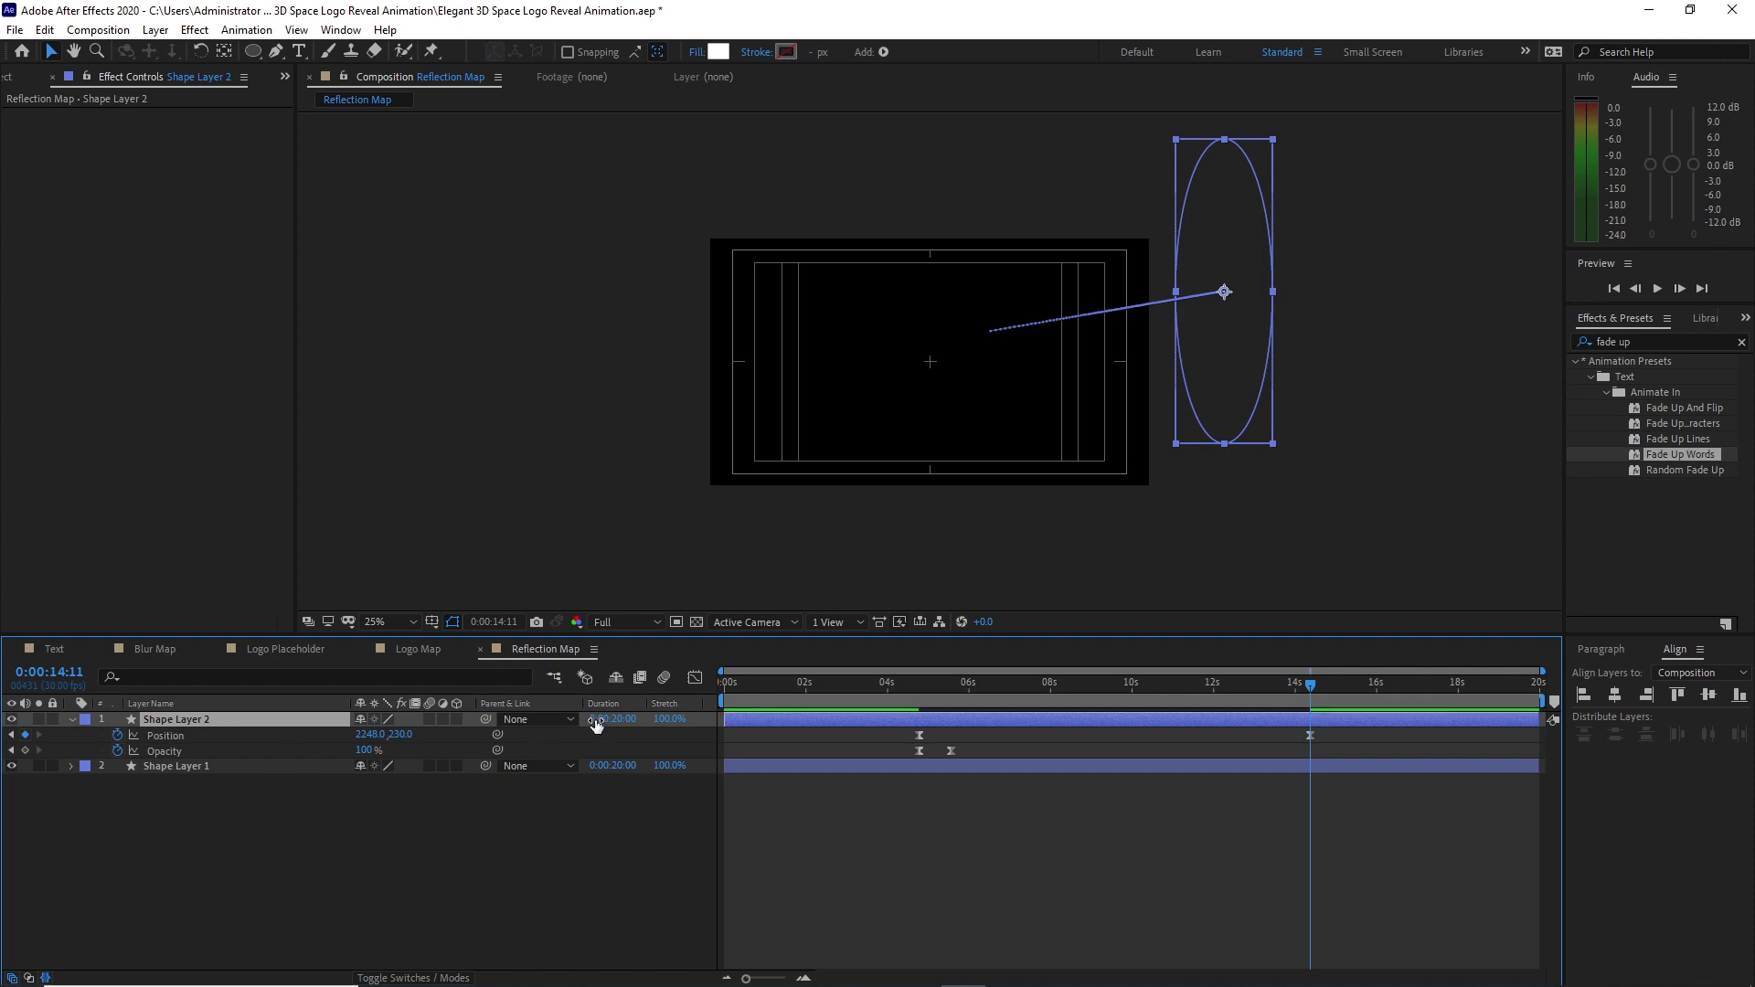
pyautogui.moveTo(835, 683); pyautogui.dragTo(748, 728)
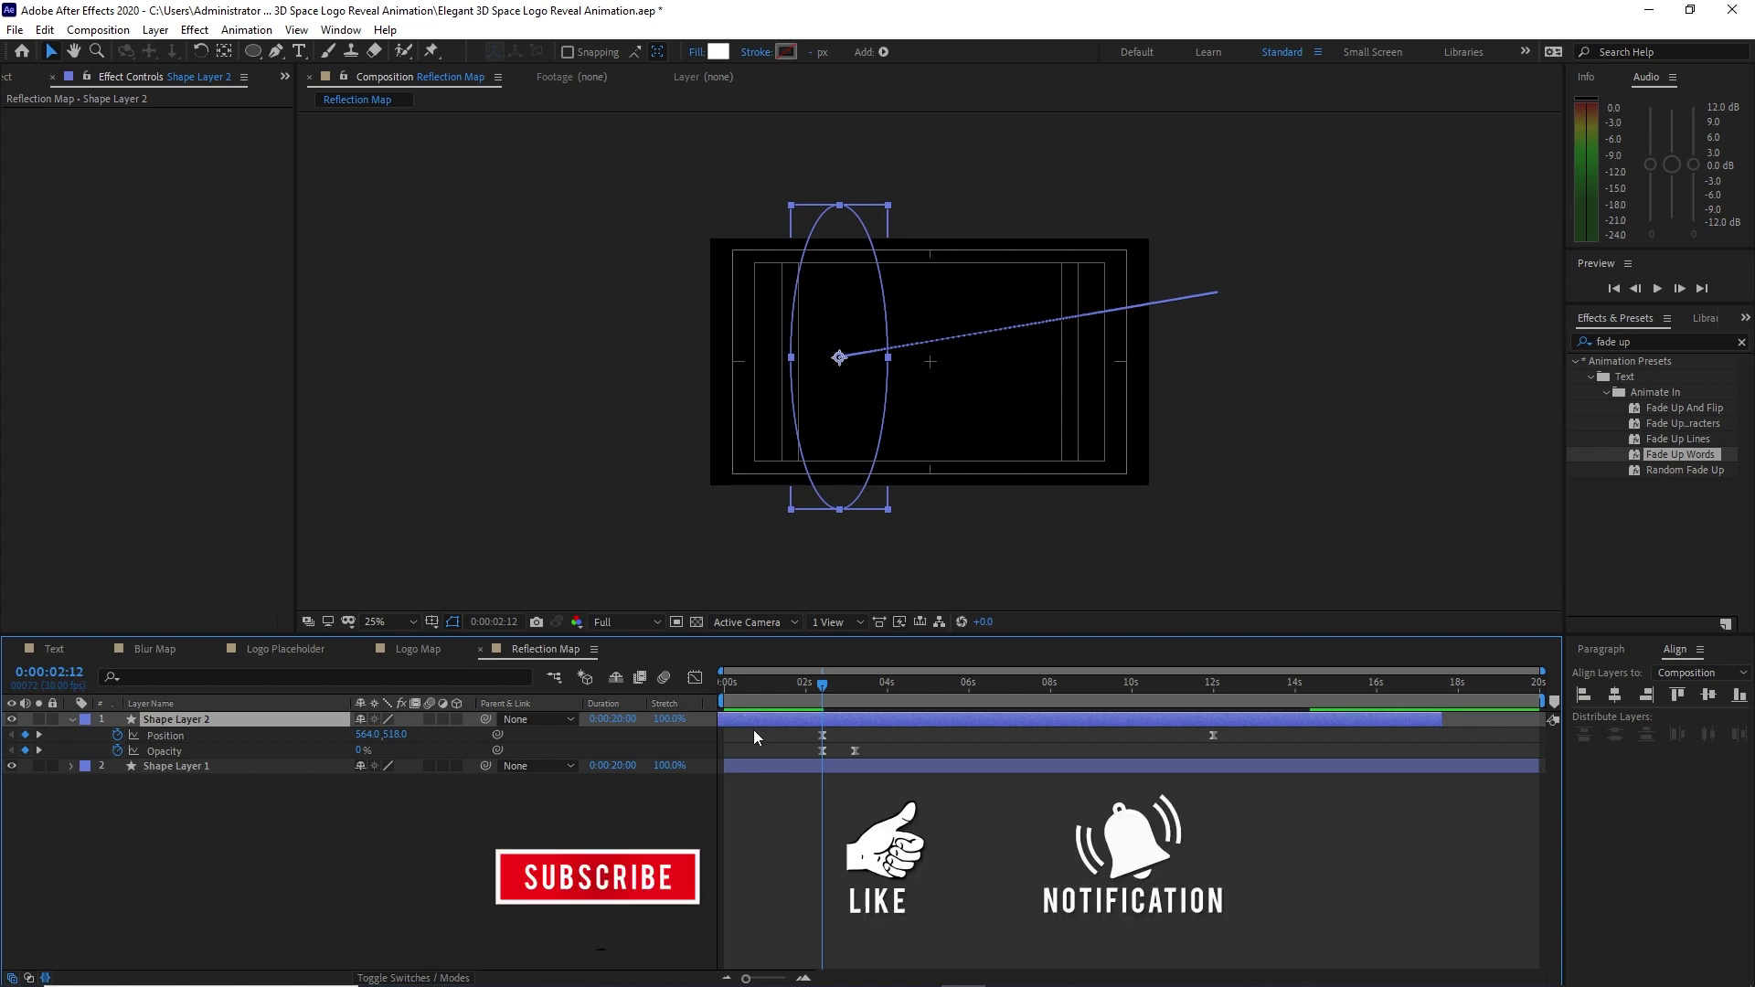
# Preview the Reflection Map animation from the start of the composition.
pyautogui.moveTo(819, 686); pyautogui.dragTo(702, 695)
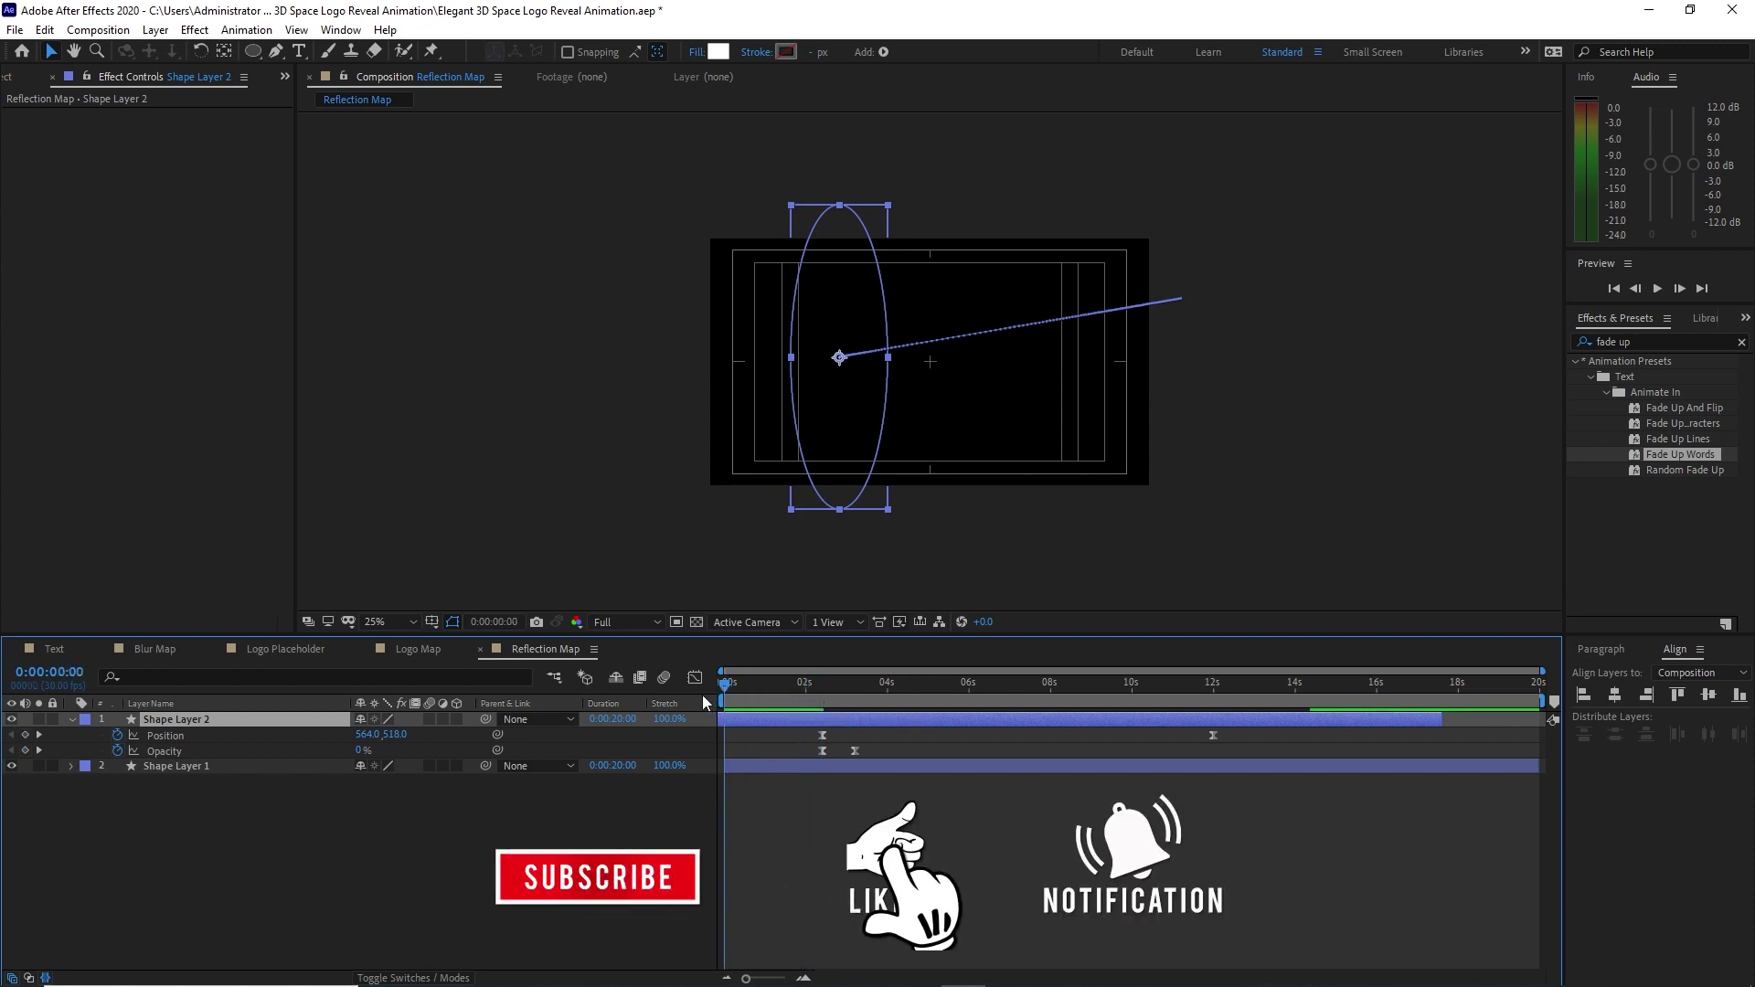
pyautogui.click(1655, 291)
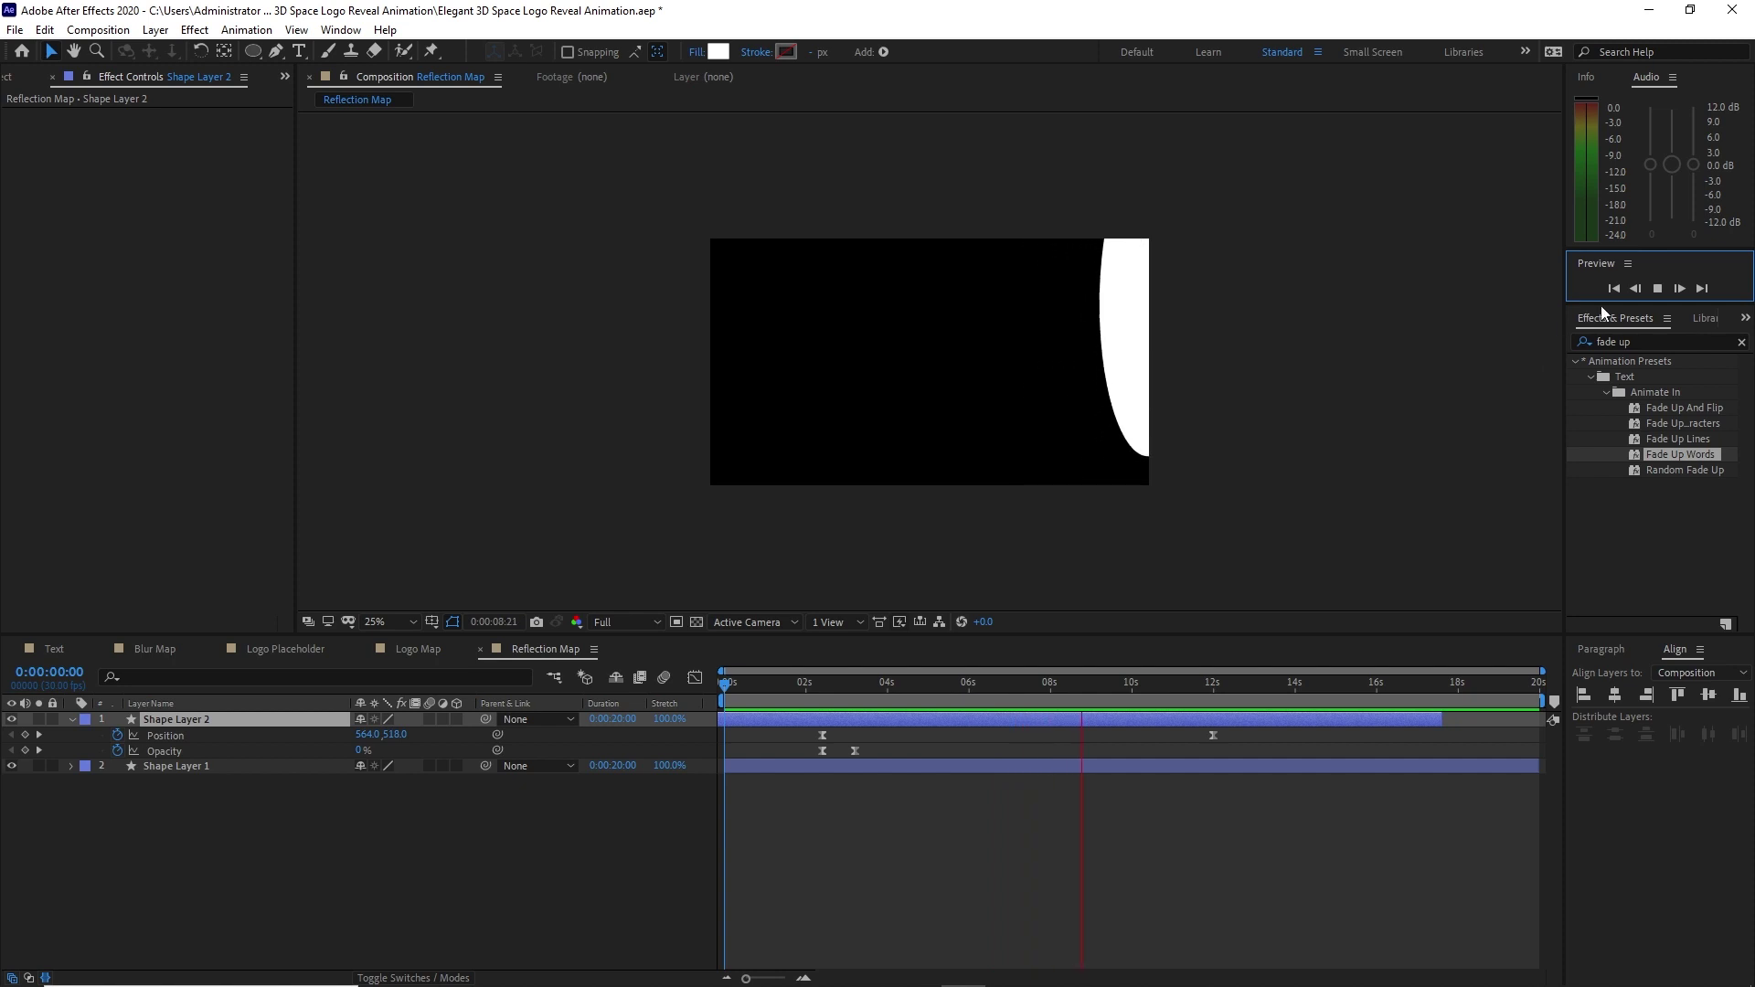
pyautogui.click(1653, 291)
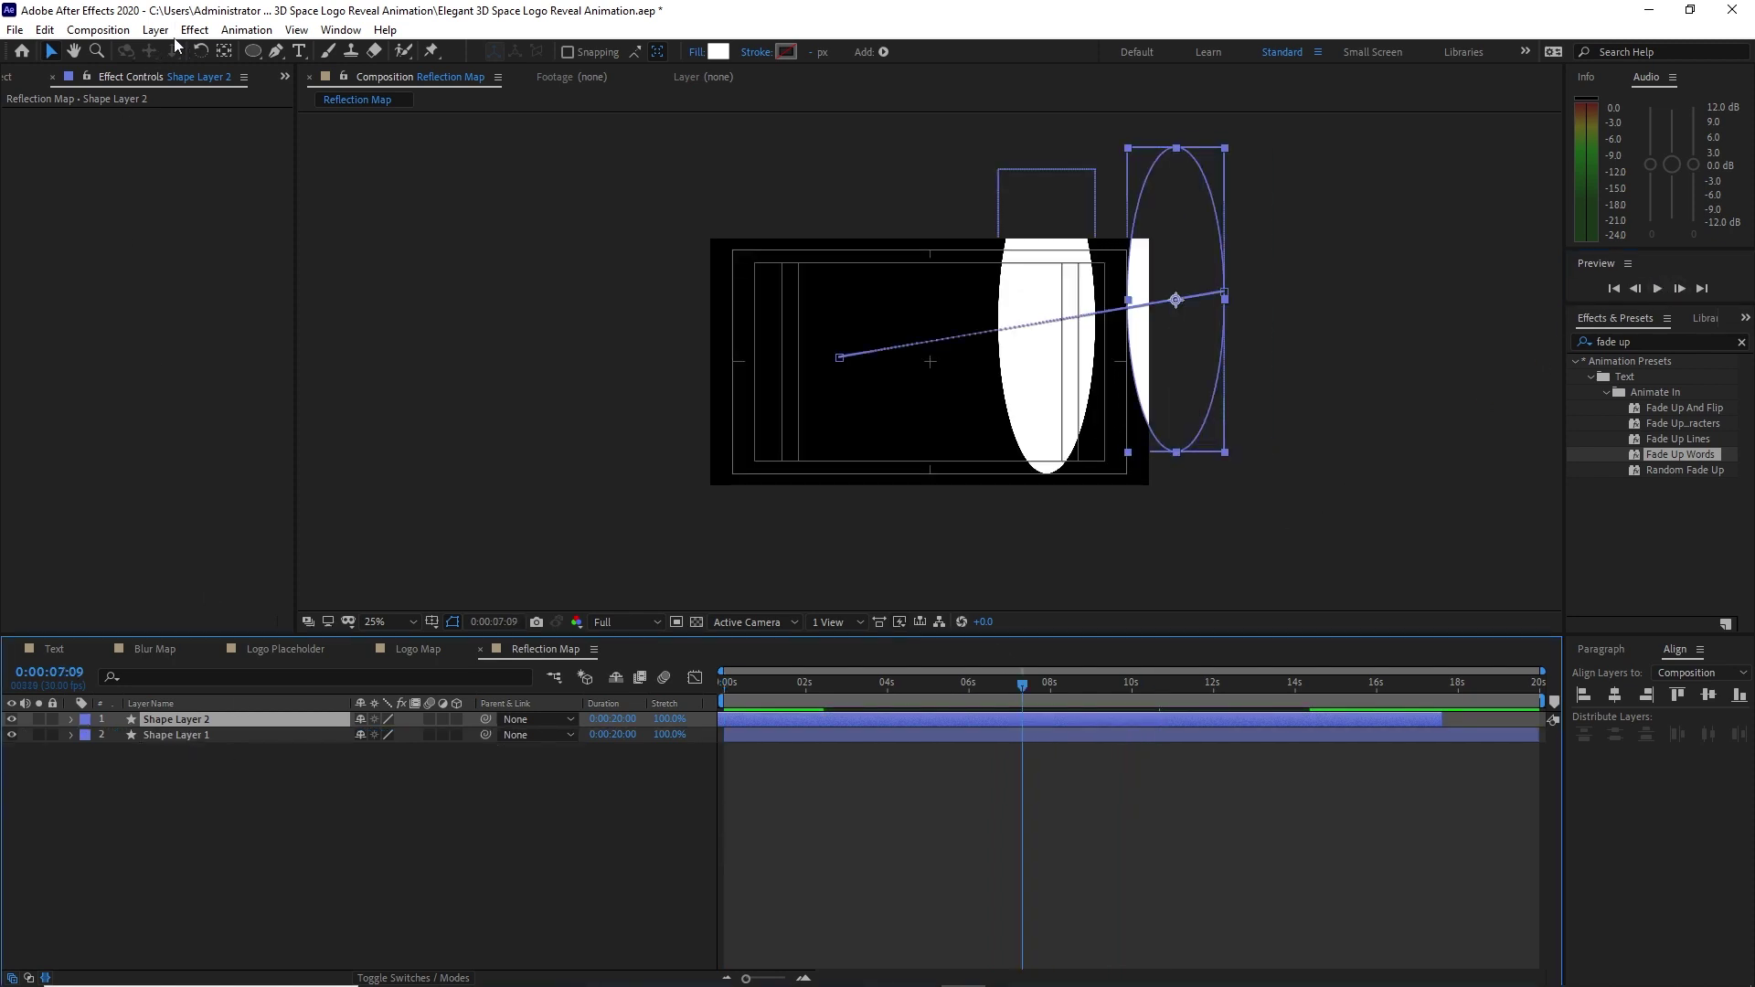
# Apply Fast Box Blur to Shape Layer 2 with a blur radius of 2.
pyautogui.click(195, 29)
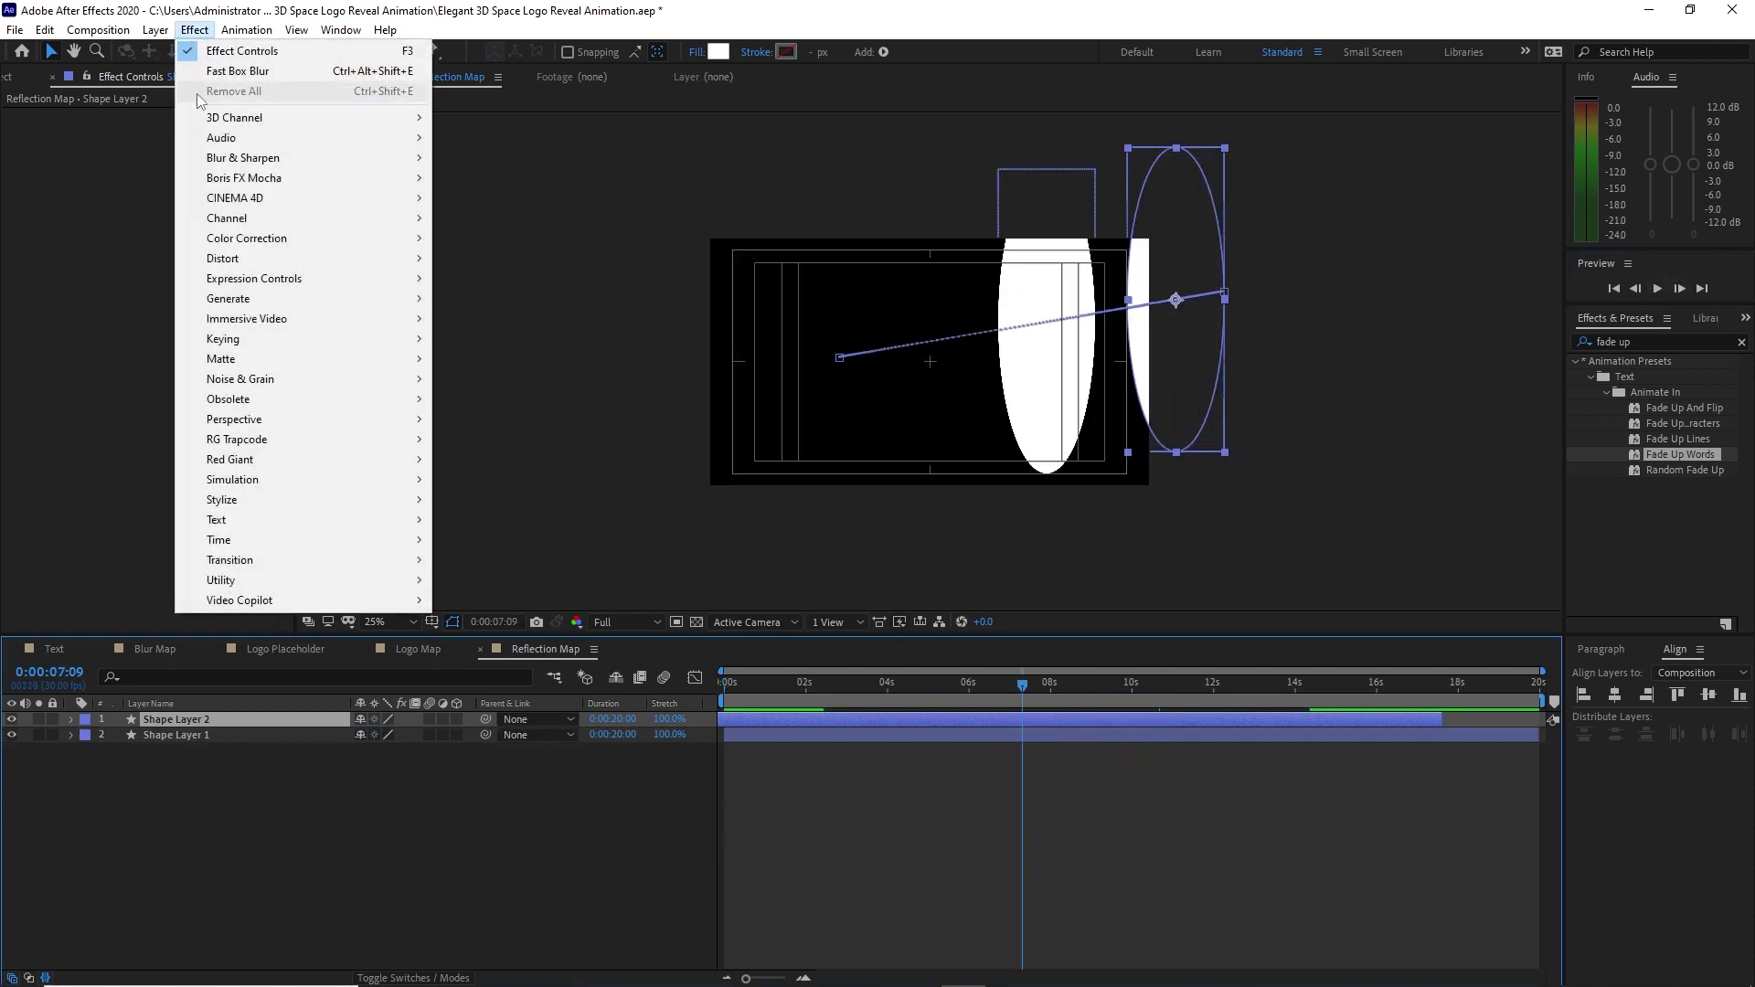
pyautogui.moveTo(274, 157)
pyautogui.click(490, 358)
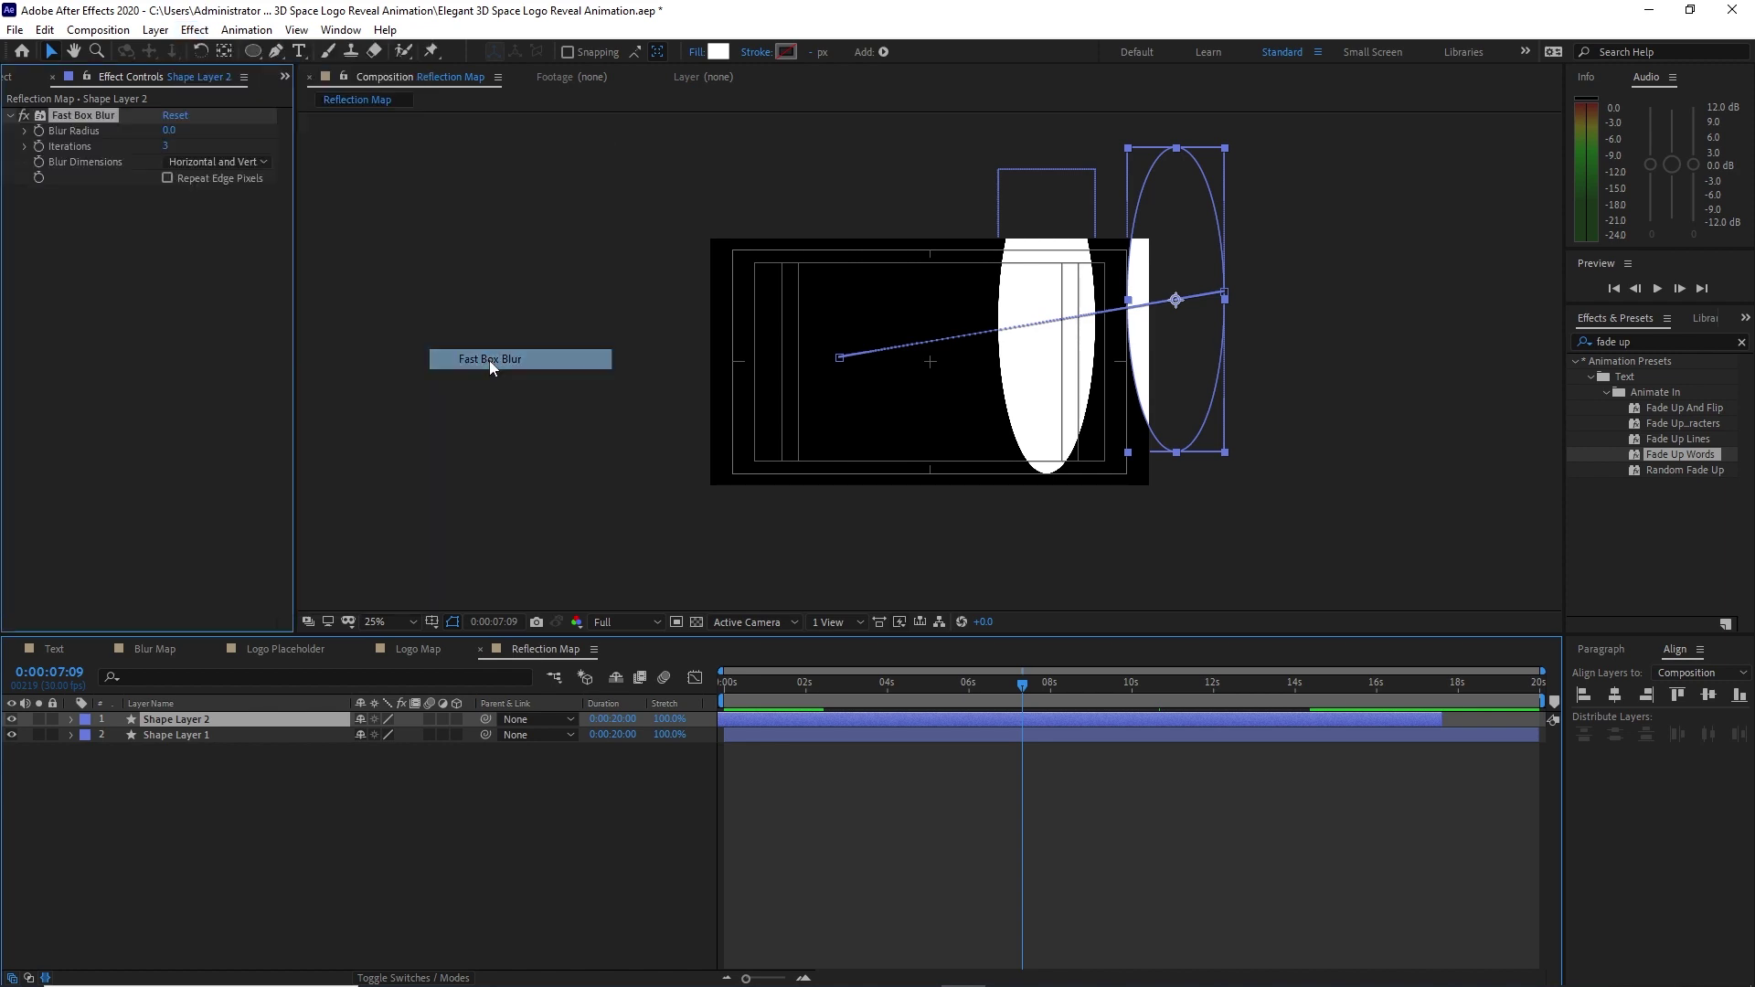
pyautogui.click(167, 132)
pyautogui.write('2')
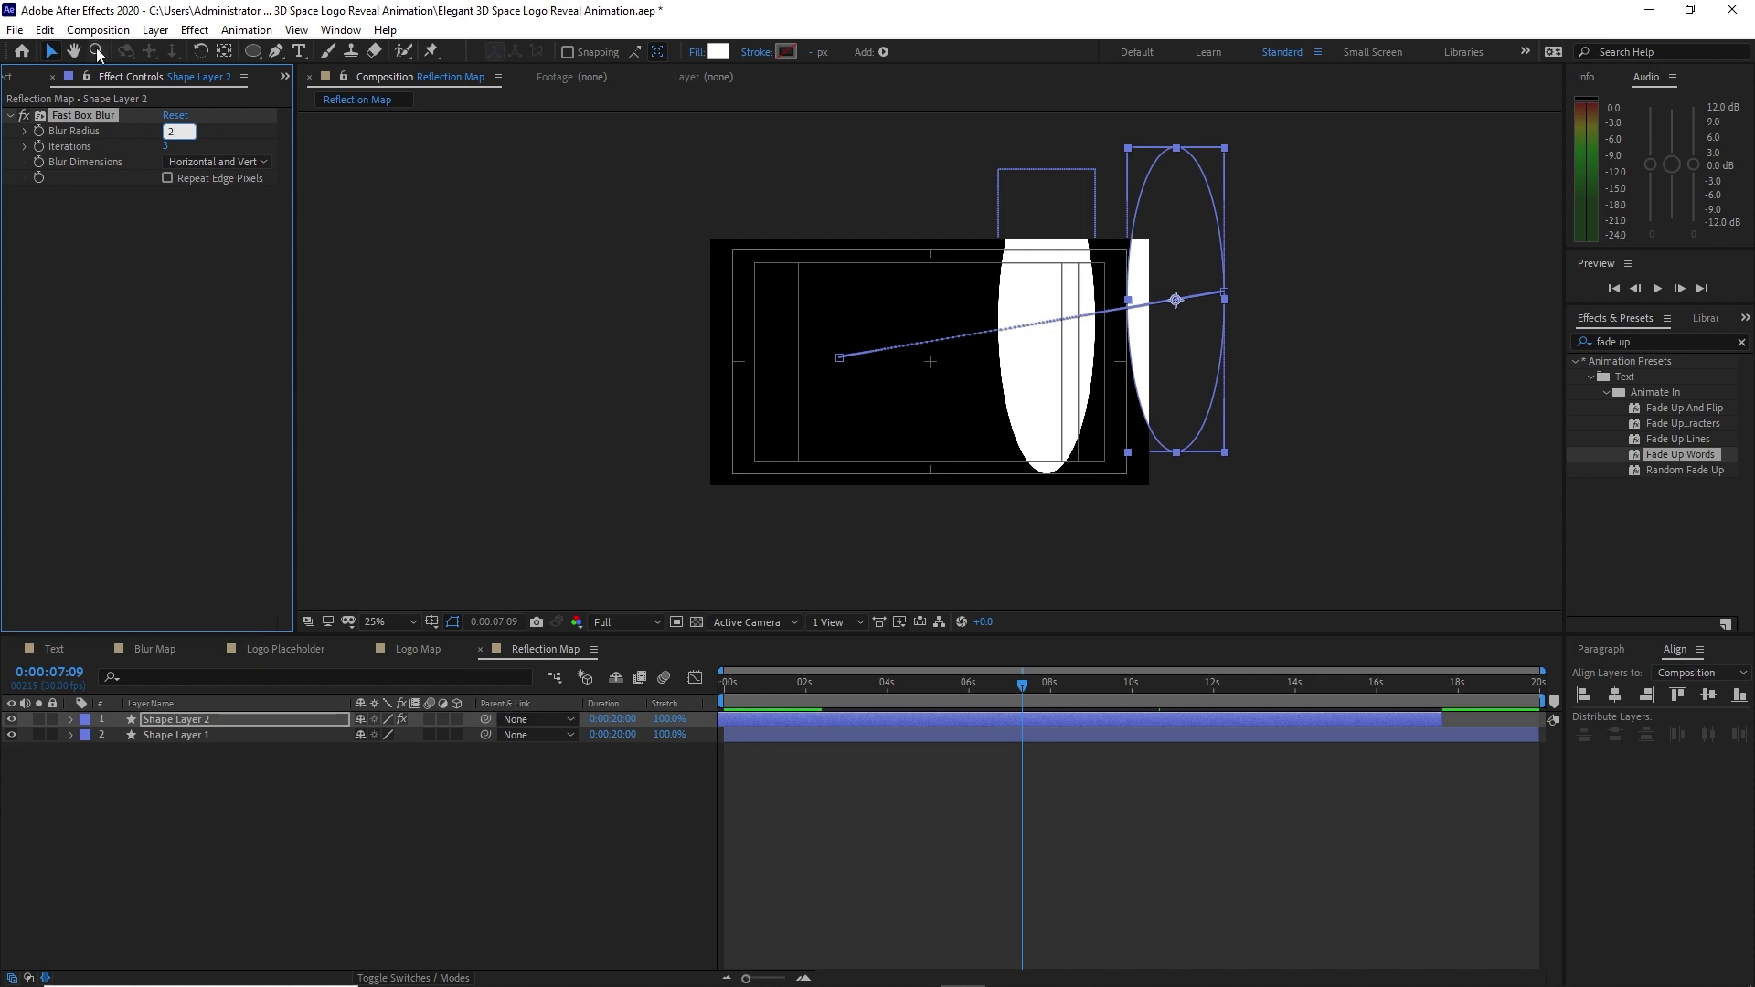
# Copy the Fast Box Blur effect from Shape Layer 2 to Shape Layer 1 and set the pasted effect's iterations to 1.
pyautogui.click(43, 30)
pyautogui.click(68, 138)
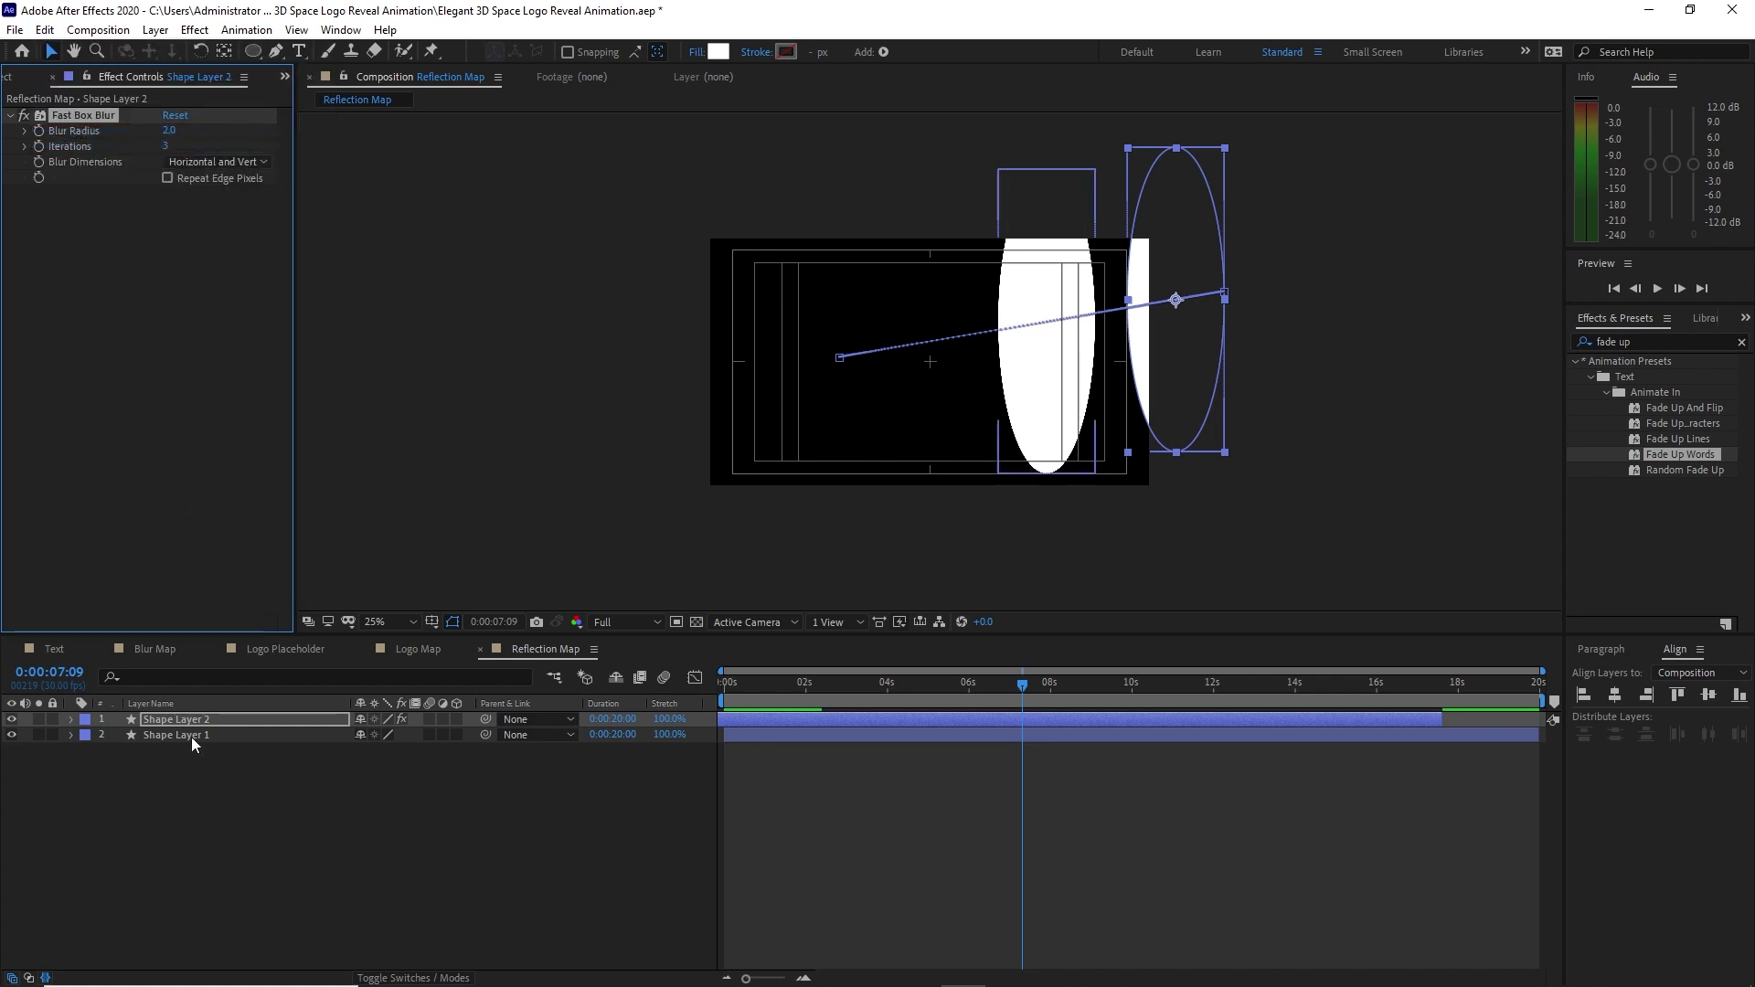
pyautogui.click(196, 737)
pyautogui.click(45, 30)
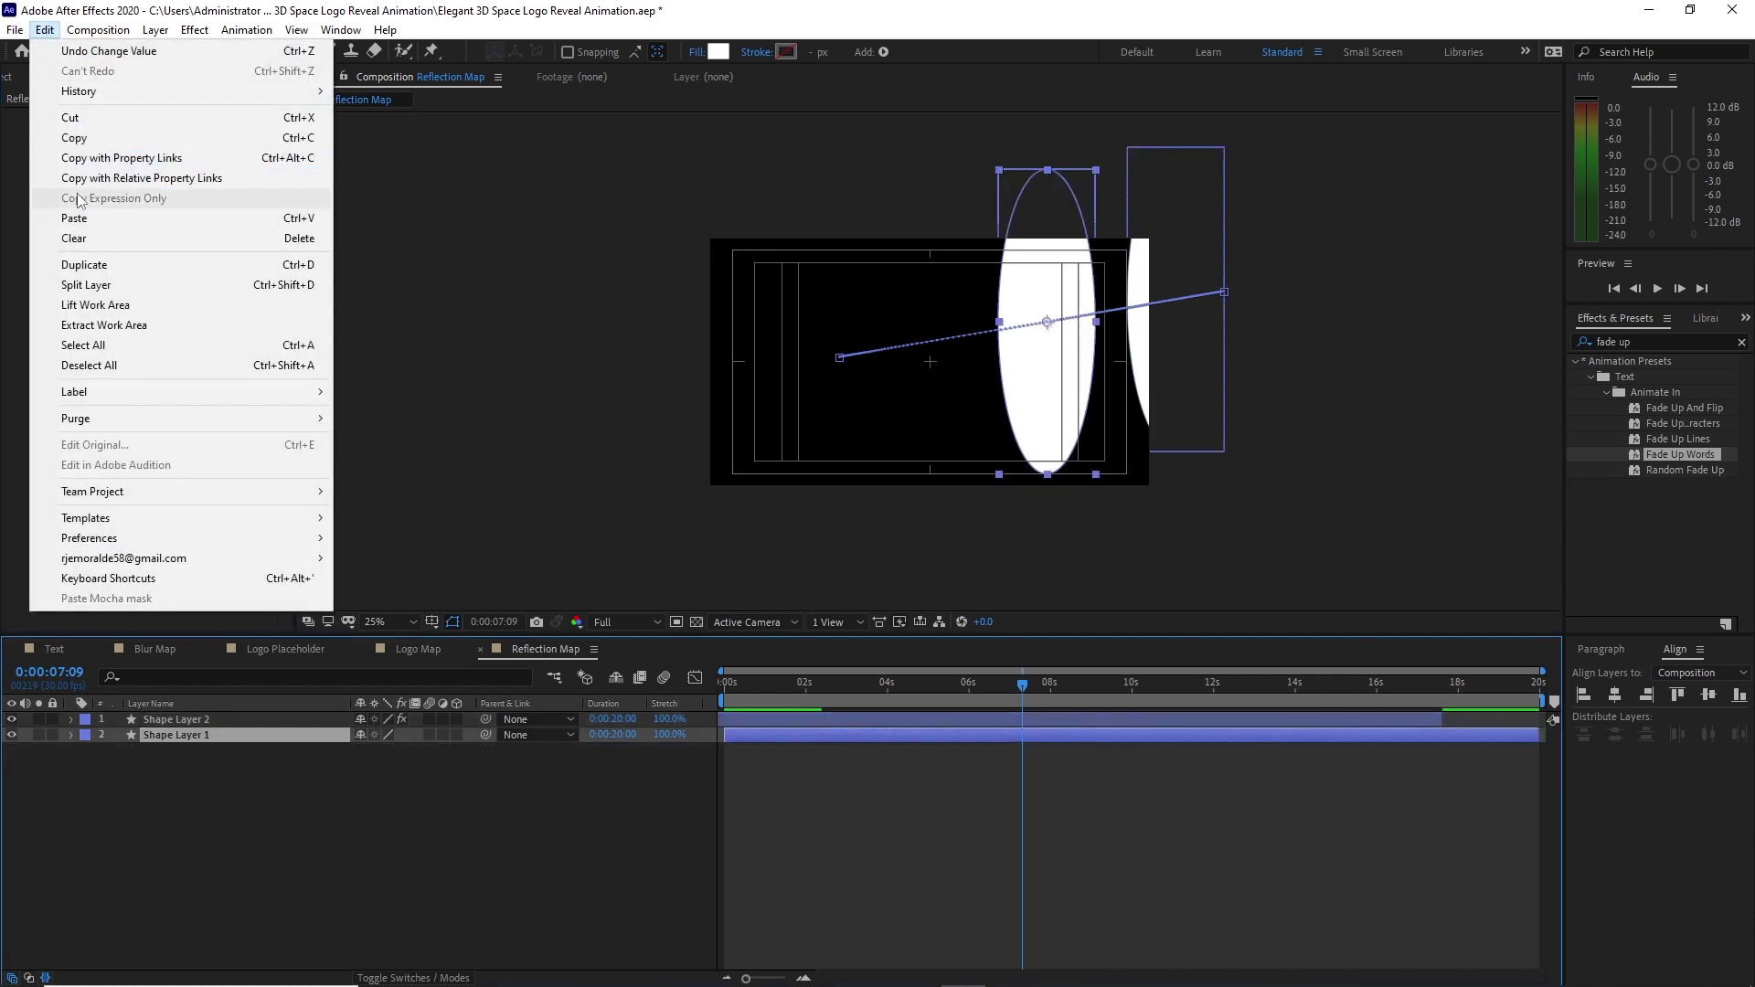
pyautogui.click(67, 217)
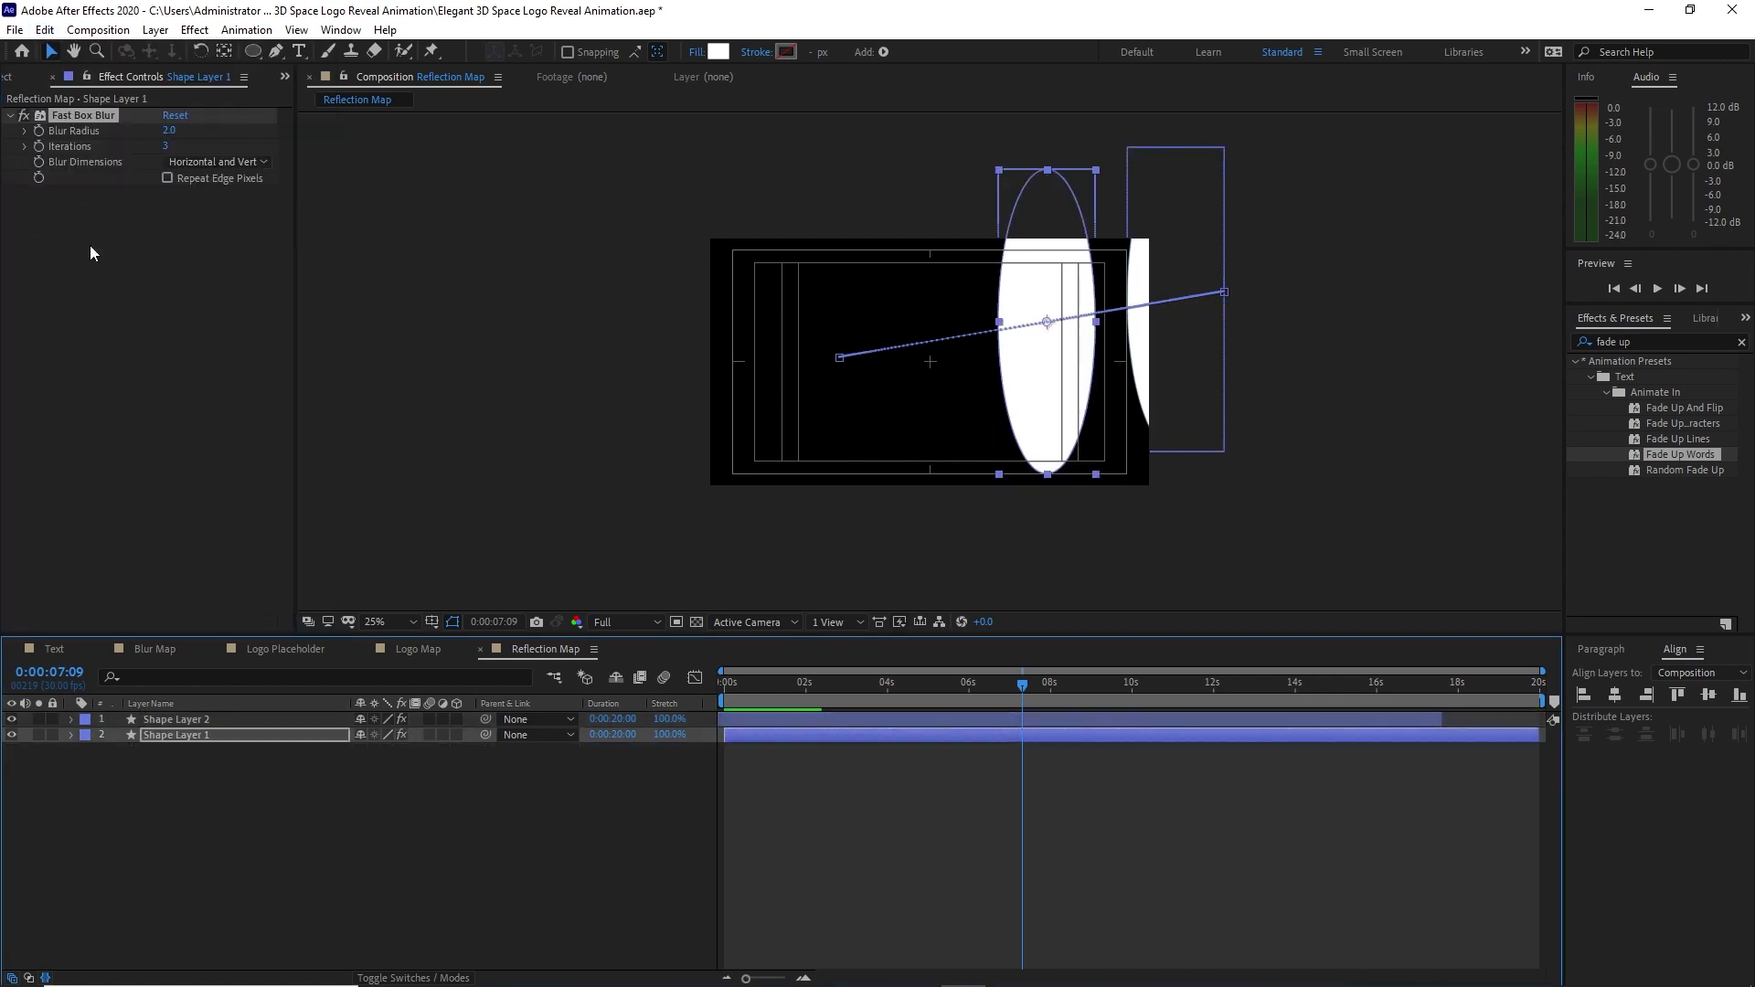
pyautogui.click(165, 147)
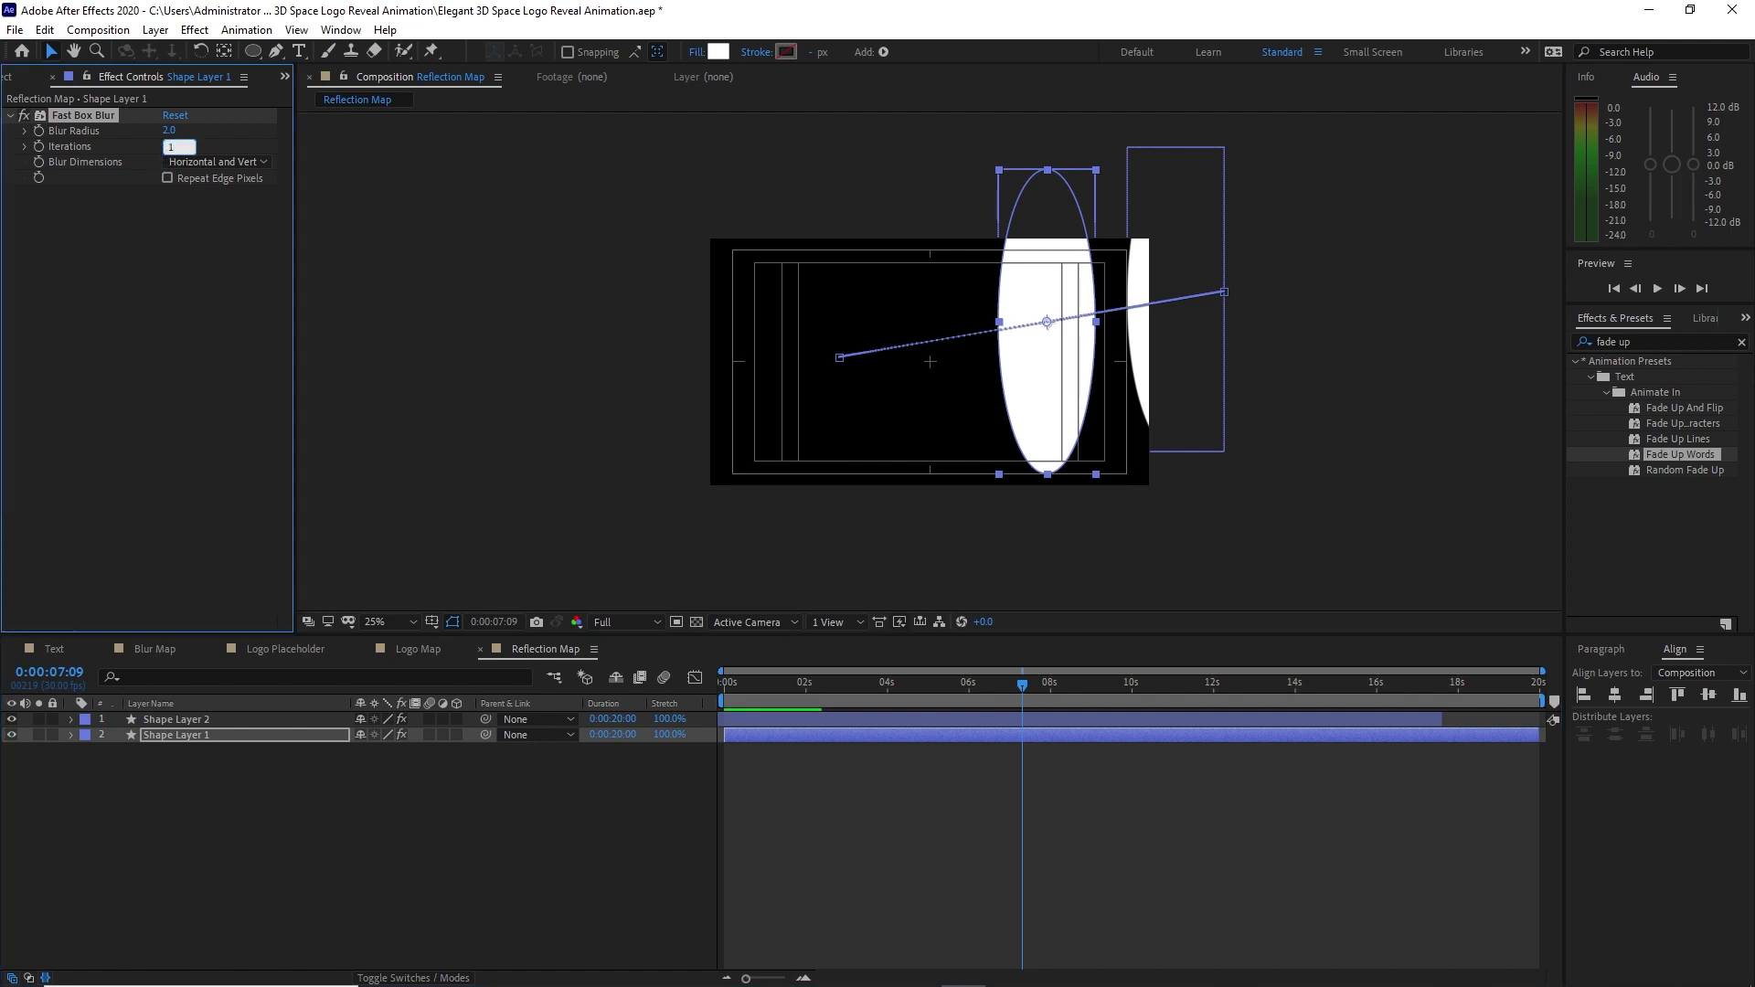
pyautogui.click(146, 290)
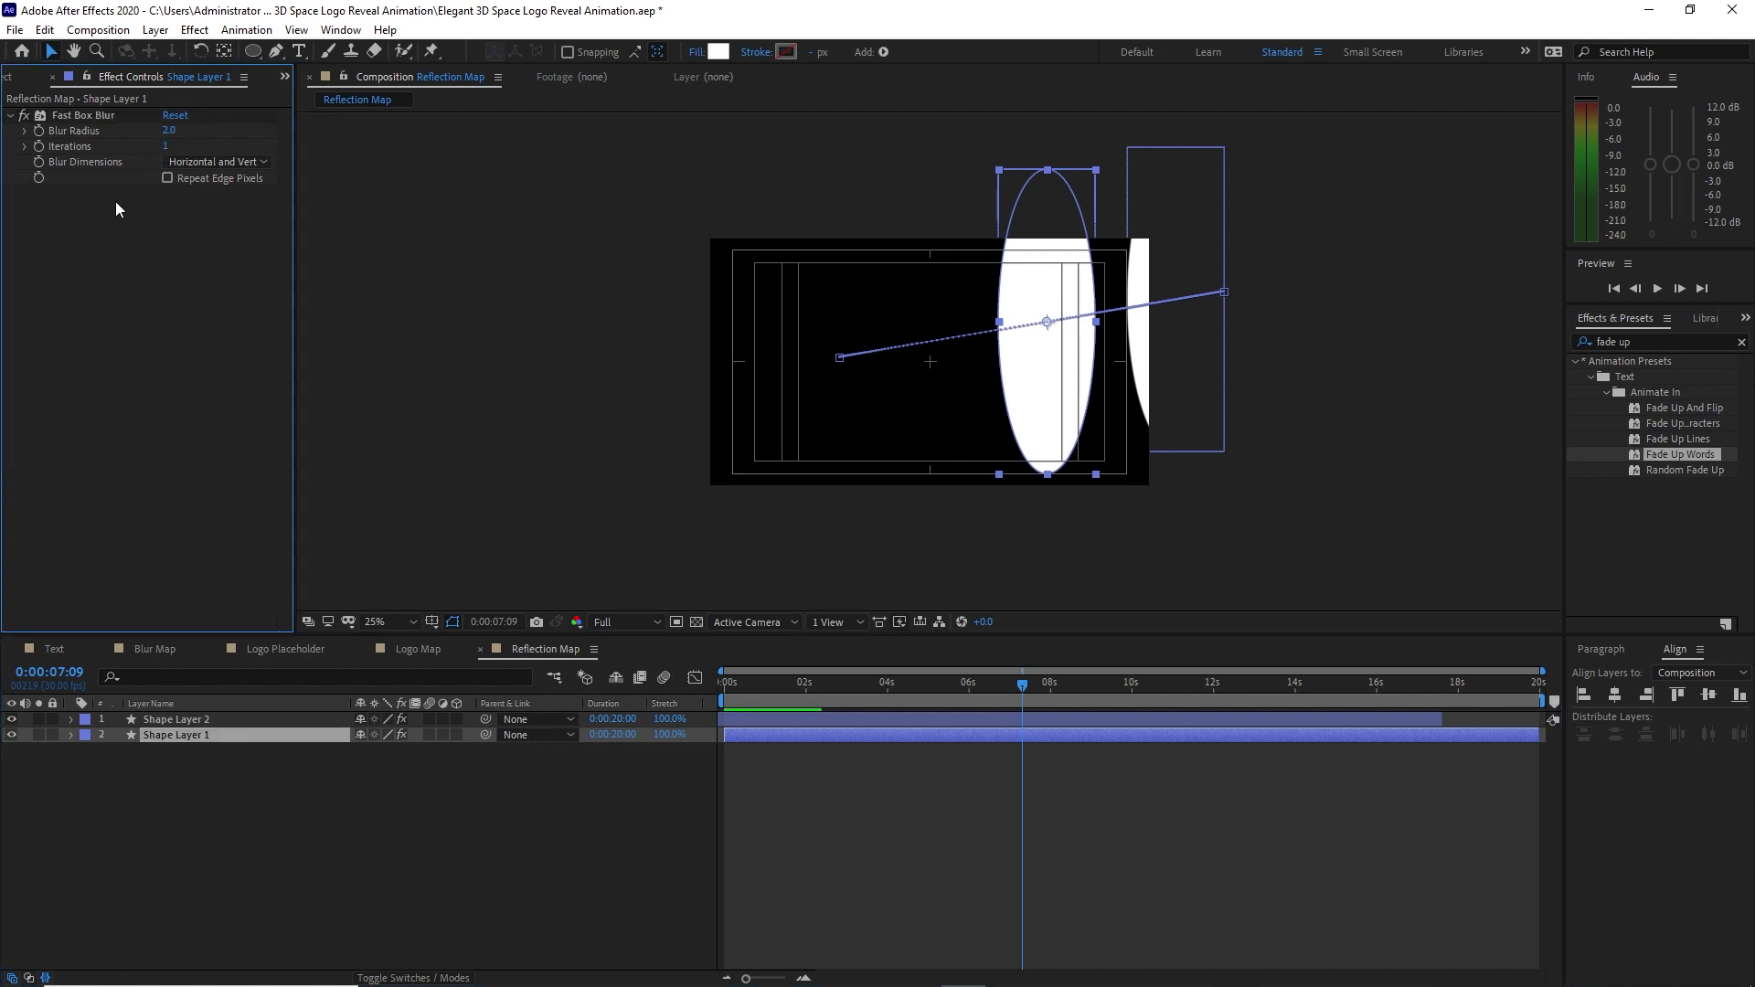
# Create a new 1920 x 1080, 30 fps, 20-second composition named Logo Wipe.
pyautogui.click(94, 31)
pyautogui.click(95, 57)
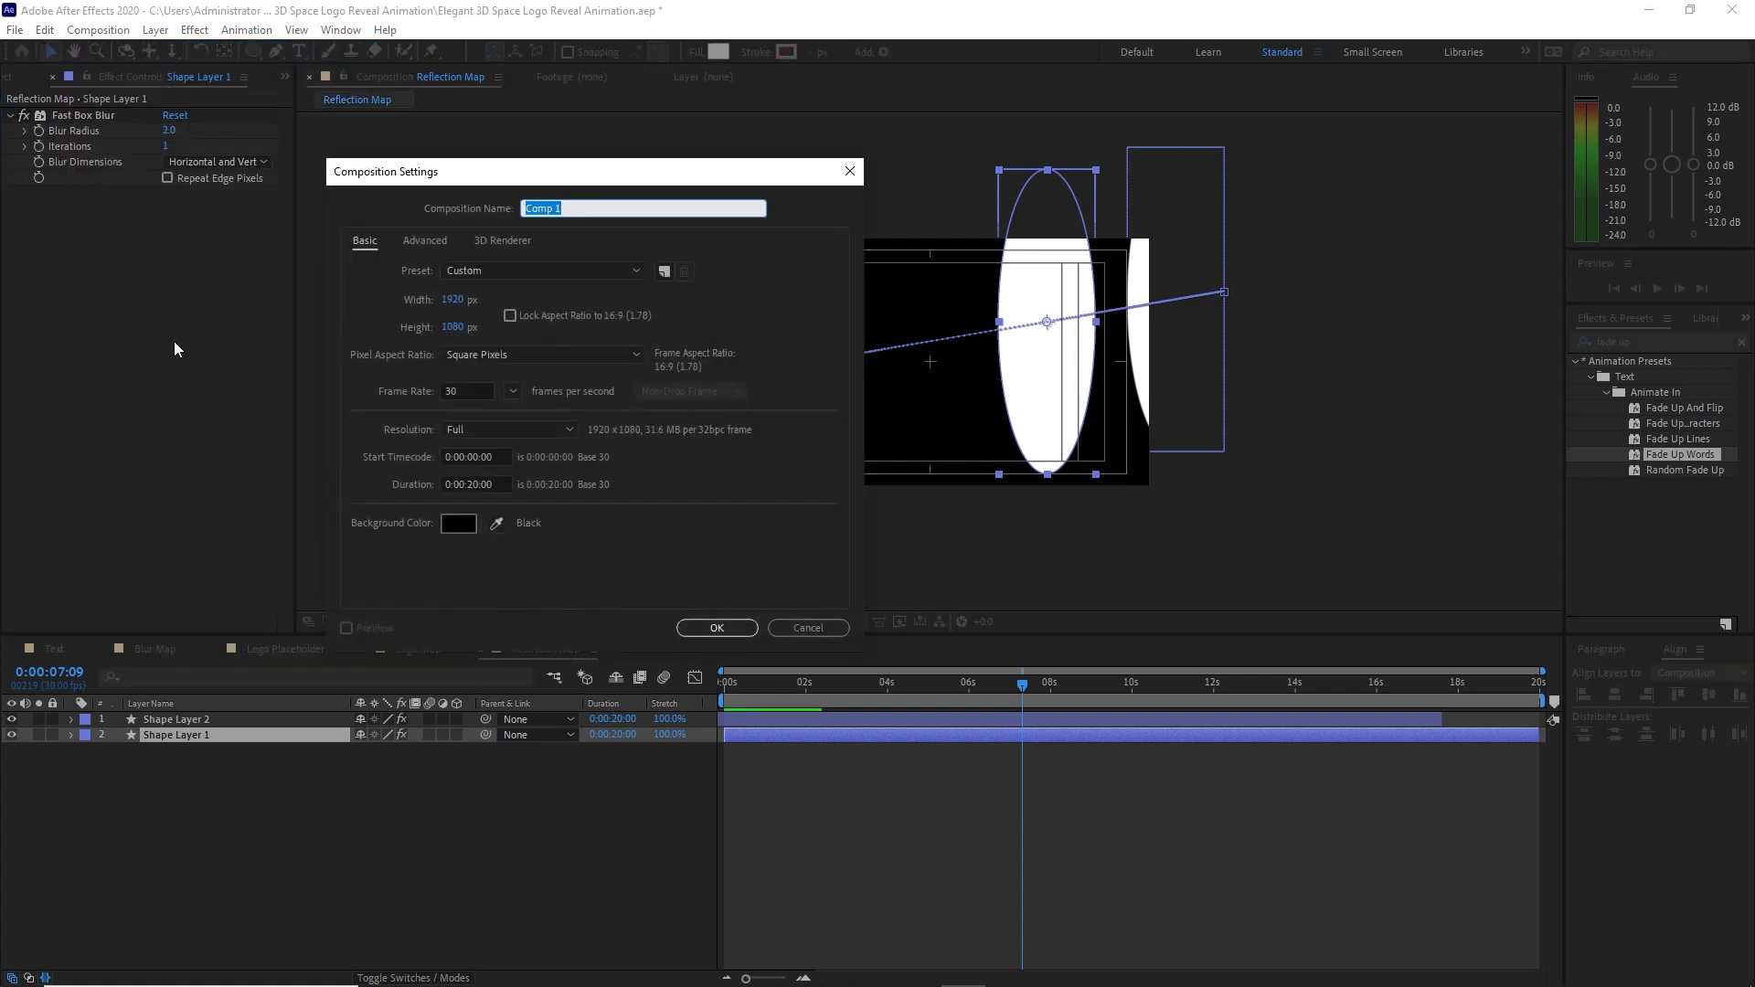
pyautogui.write('Logo Wipe')
pyautogui.click(691, 628)
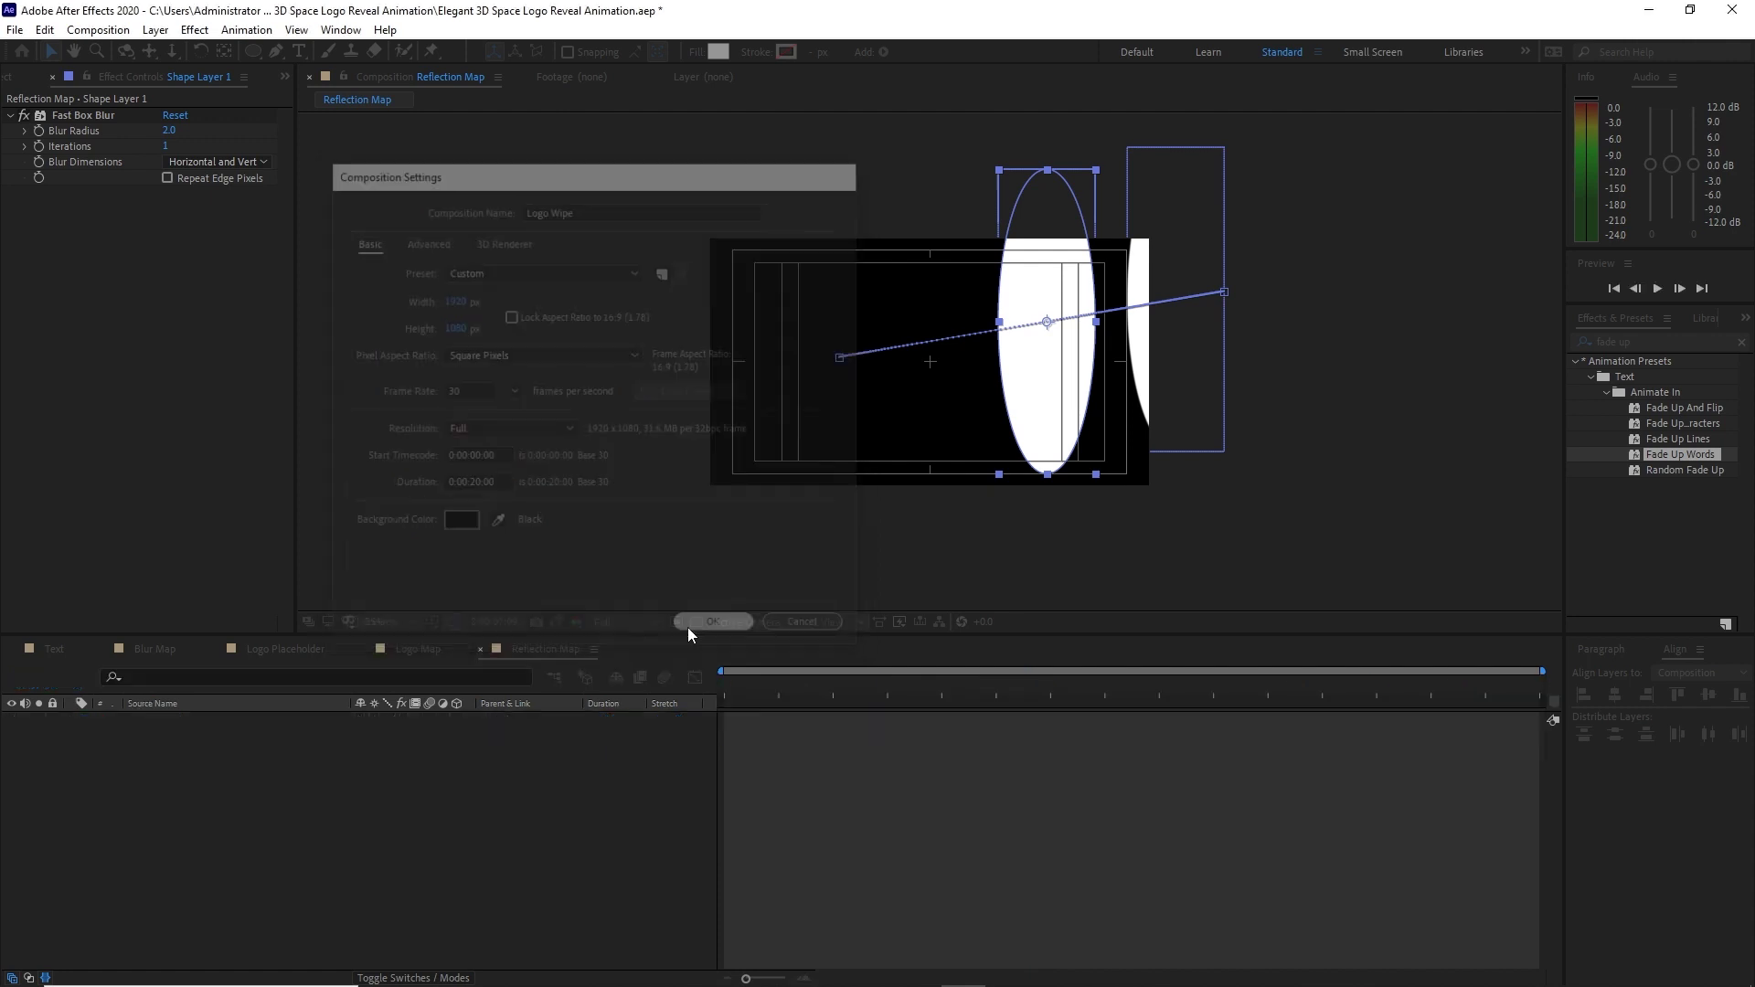
# Add the Logo Map composition to Logo Wipe as a layer and hide it.
pyautogui.click(26, 78)
pyautogui.moveTo(64, 279); pyautogui.dragTo(141, 813)
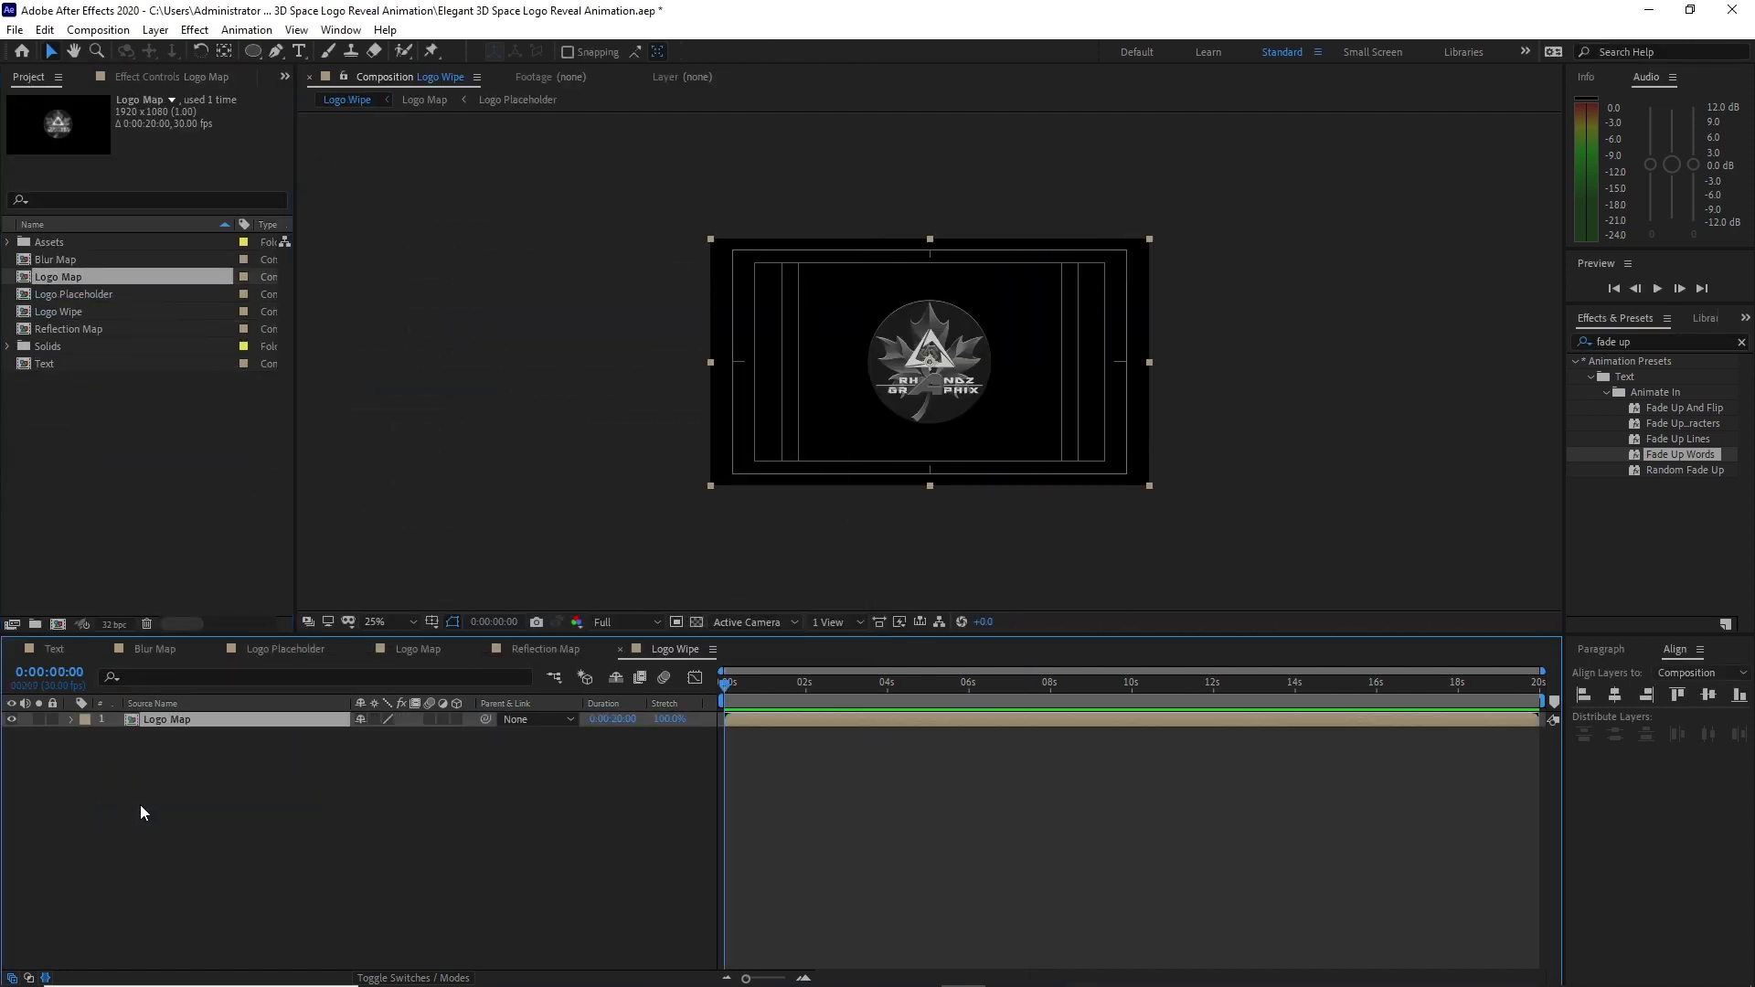
pyautogui.click(12, 719)
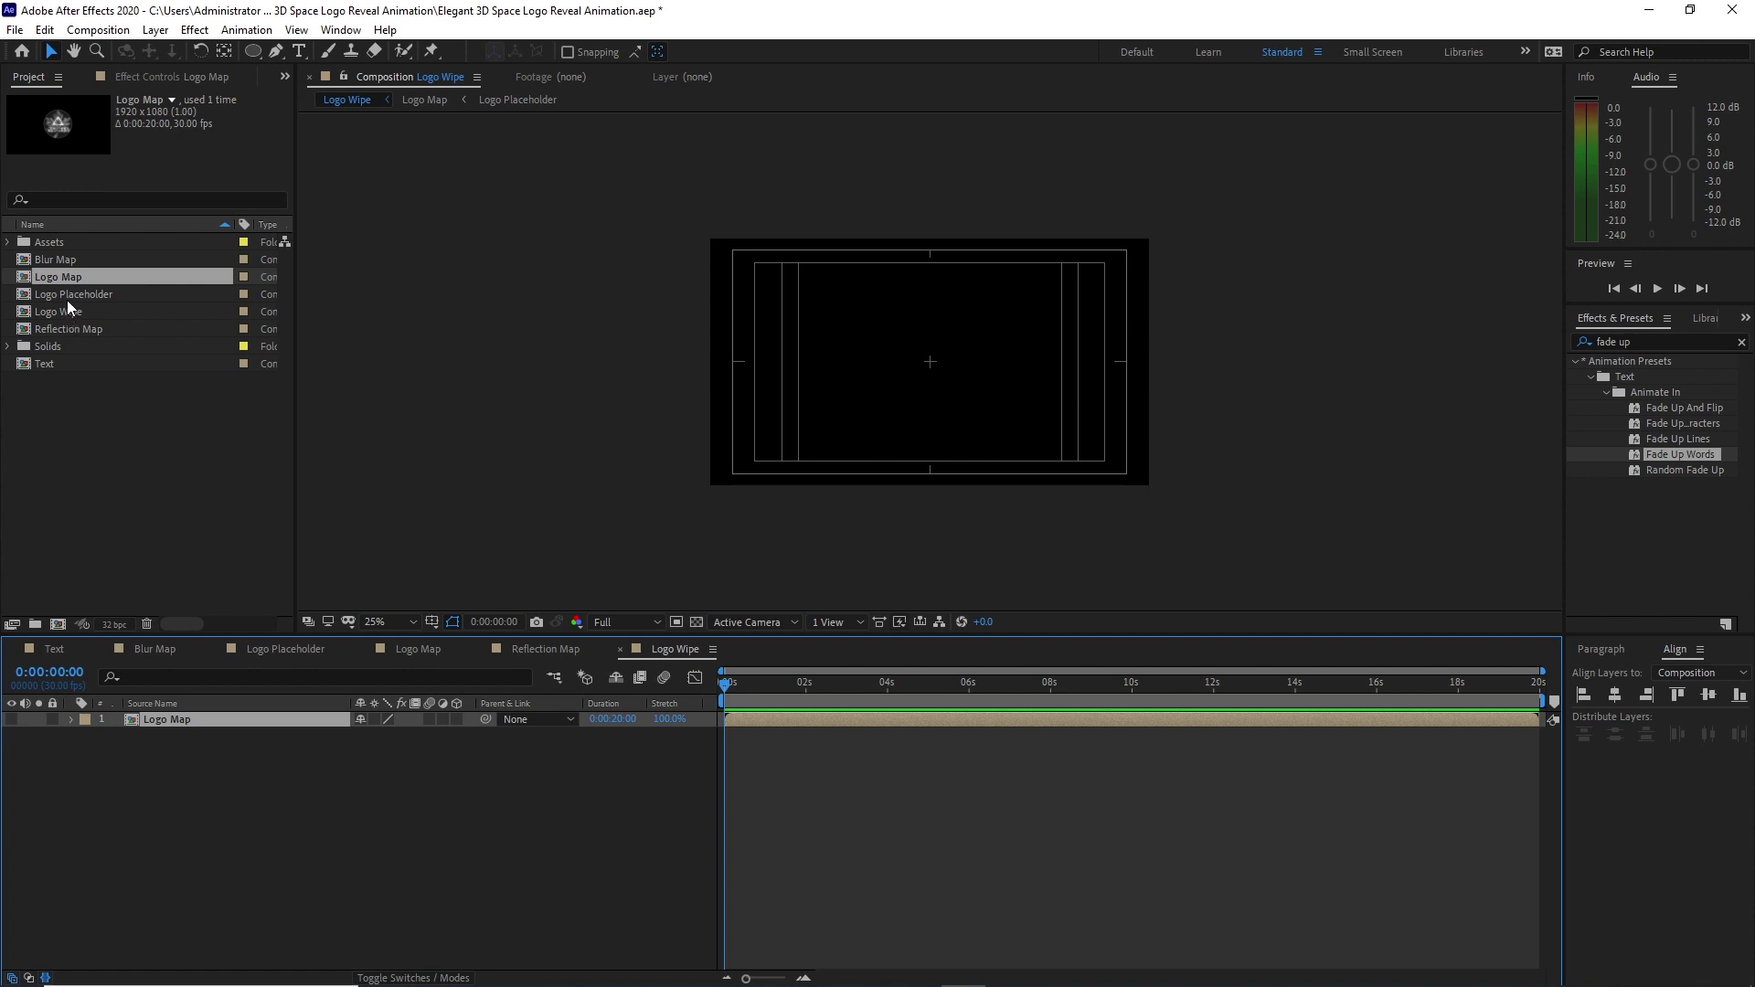
# Add the Logo Placeholder composition above Logo Map, and the Reflection Map composition on top of both.
pyautogui.moveTo(67, 298); pyautogui.dragTo(149, 721)
pyautogui.click(78, 330)
pyautogui.click(149, 719)
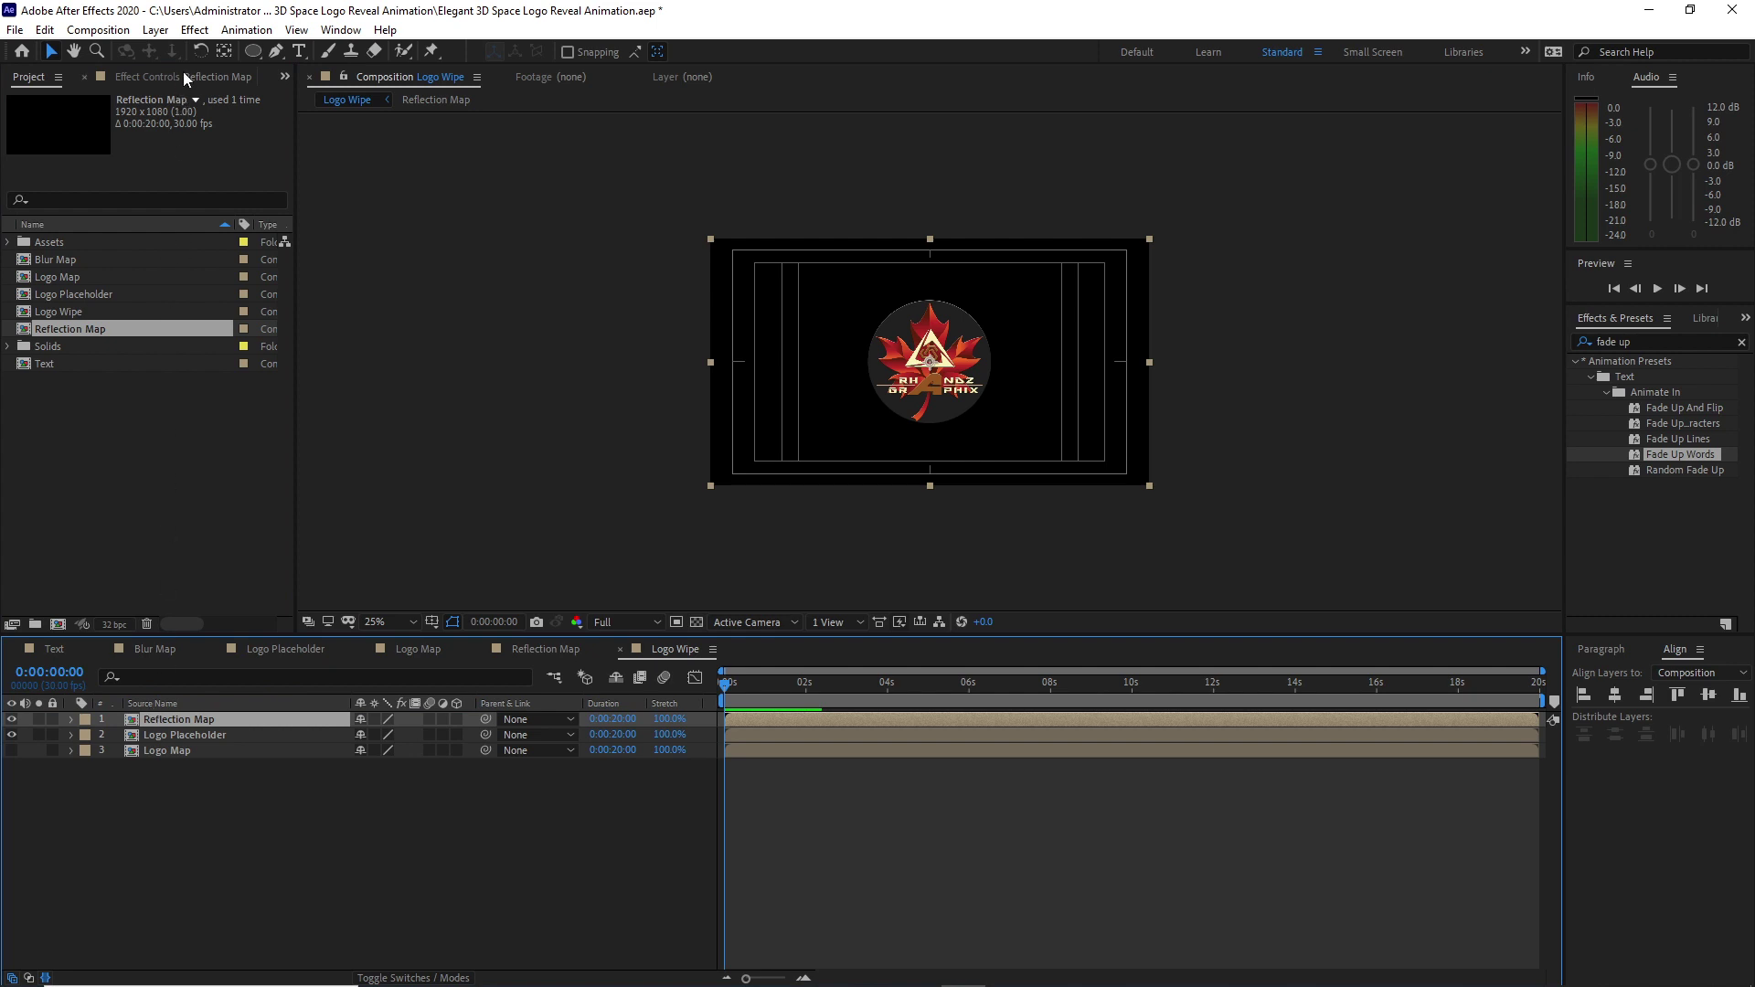
# Apply the Turbulent Displace effect to the Reflection Map layer.
pyautogui.click(195, 29)
pyautogui.moveTo(228, 258)
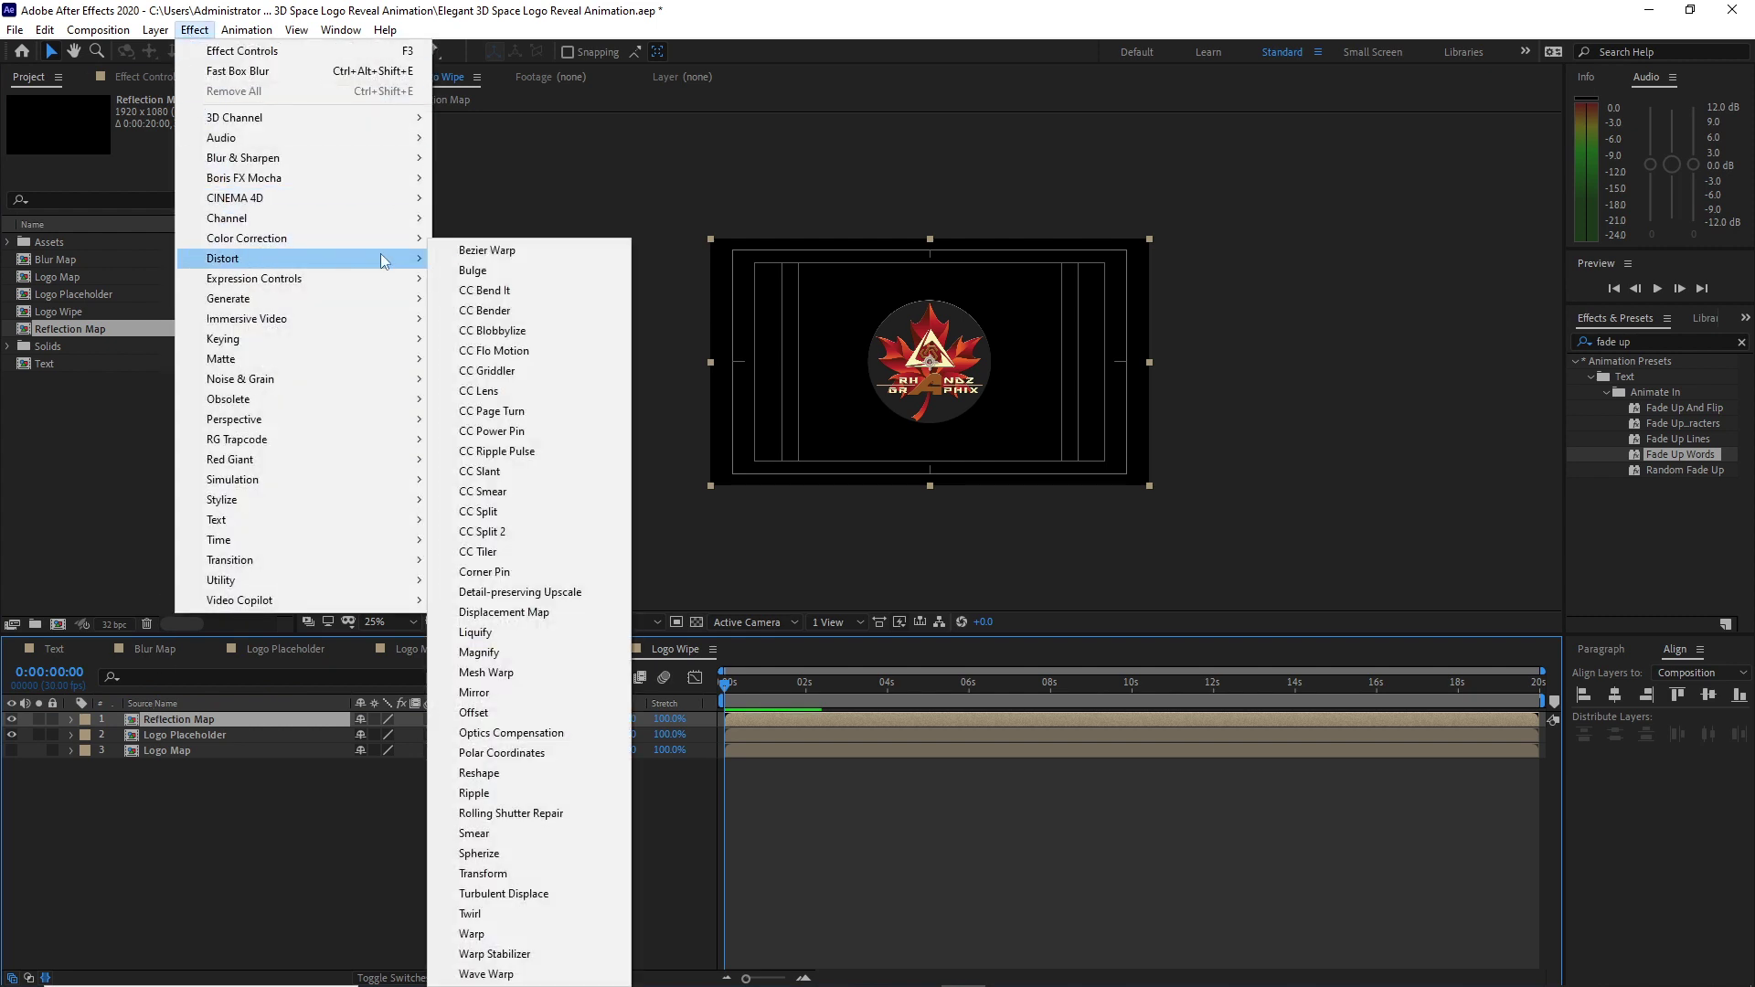
pyautogui.click(512, 894)
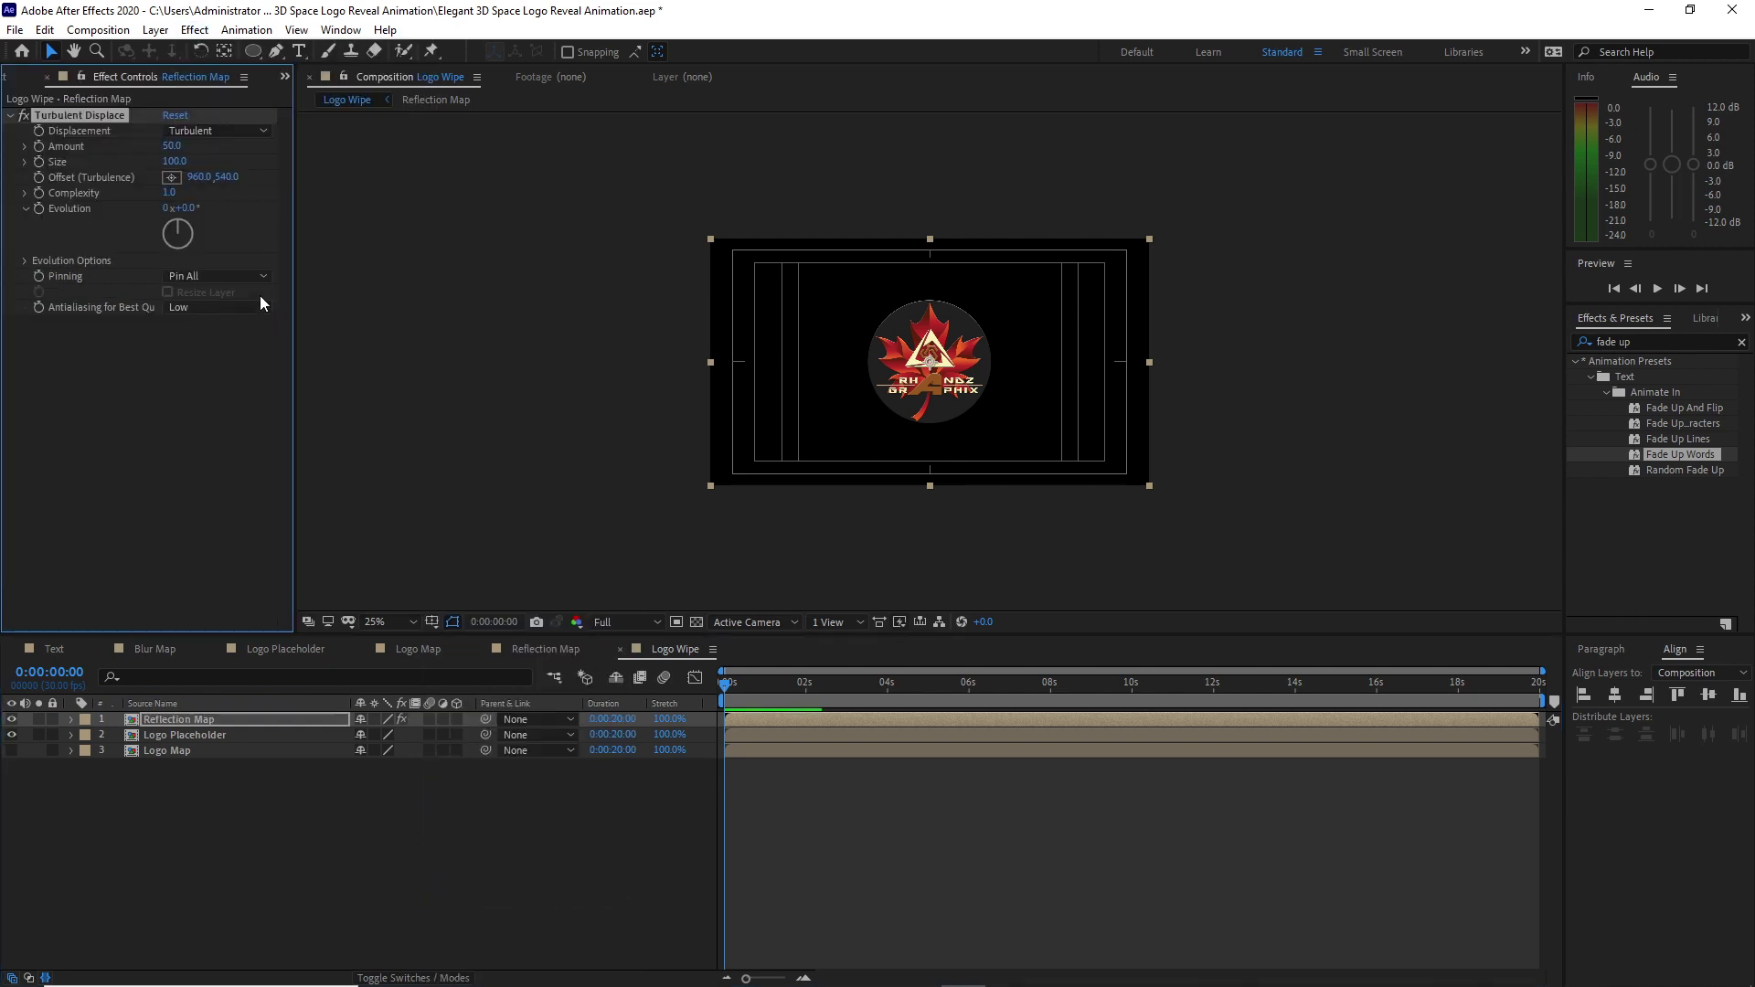
# Apply CC Glass to the Reflection Map layer with Logo Map as the bump map, height 10 and displacement 0.
pyautogui.click(195, 29)
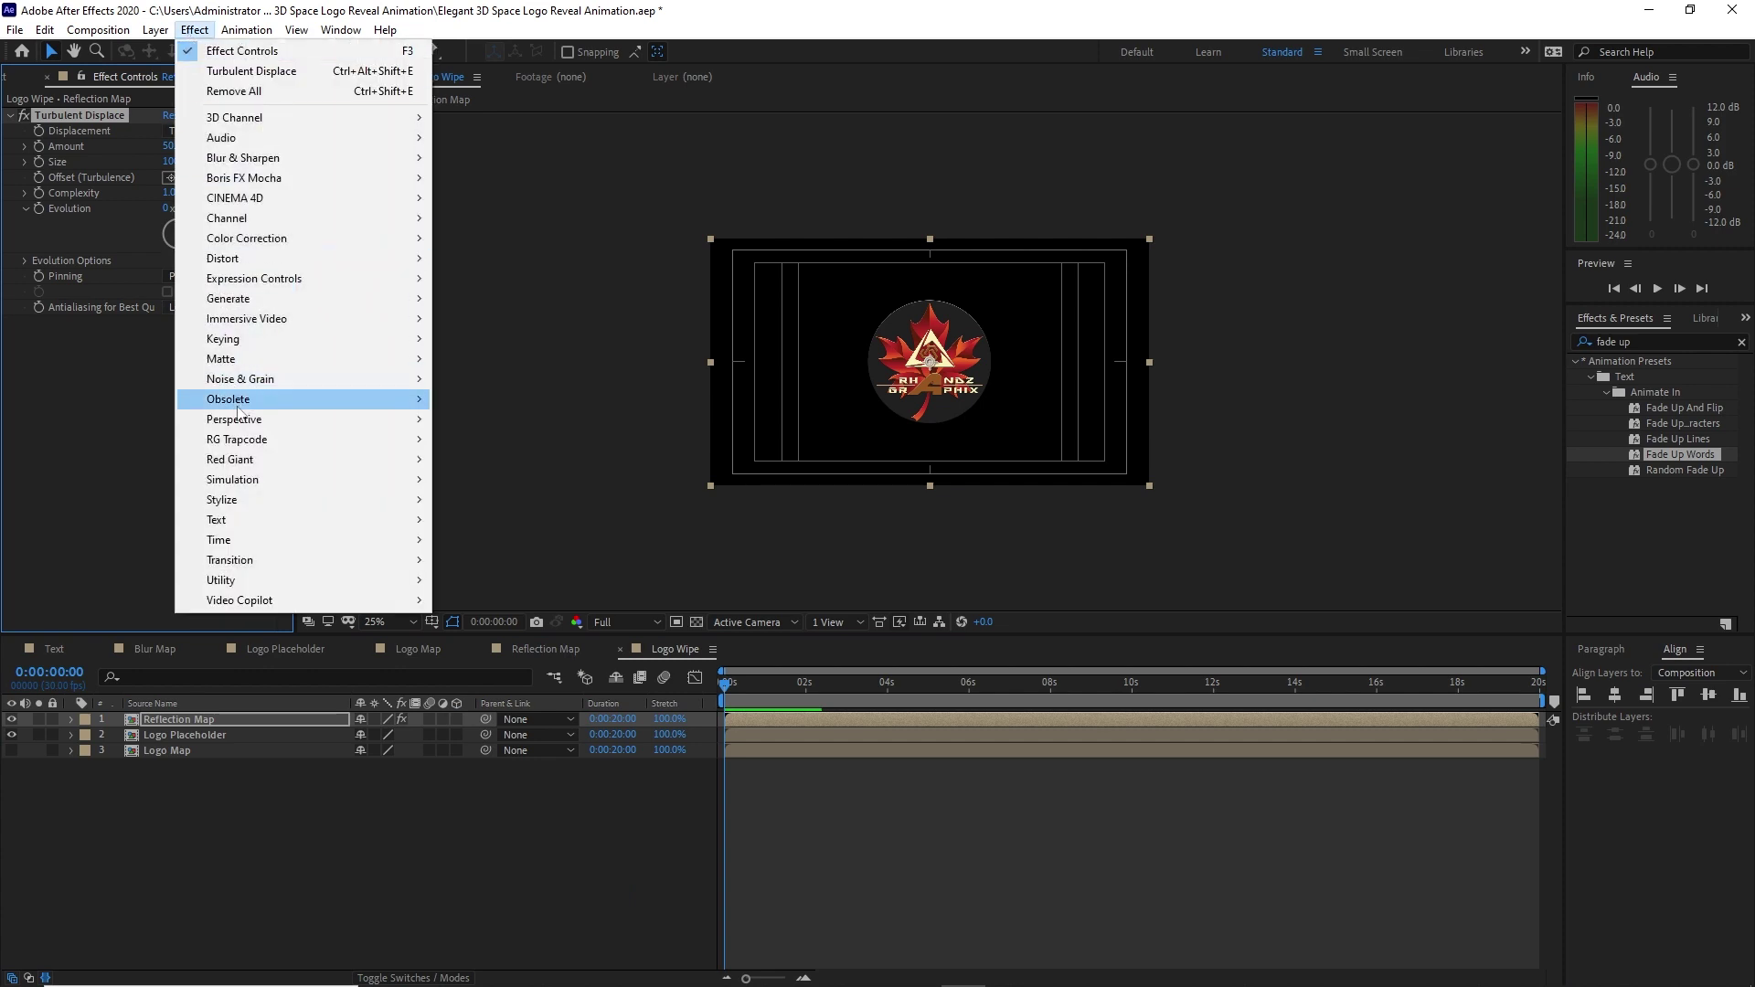
pyautogui.moveTo(260, 510)
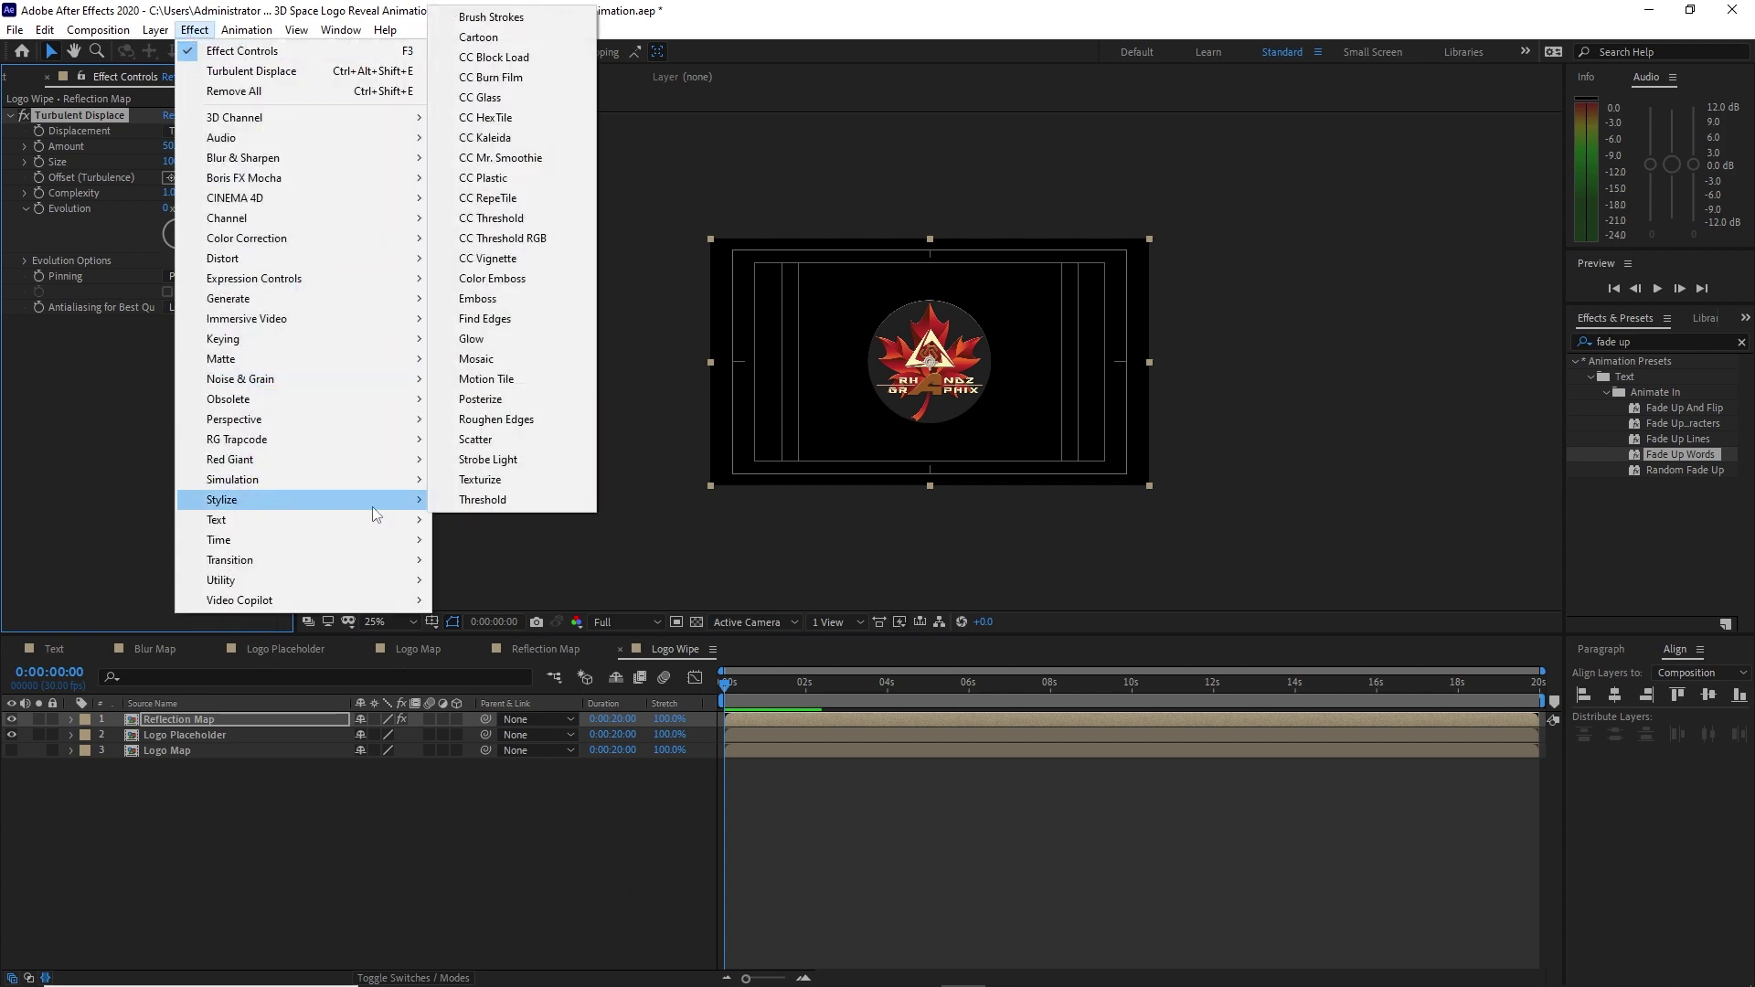
pyautogui.click(500, 100)
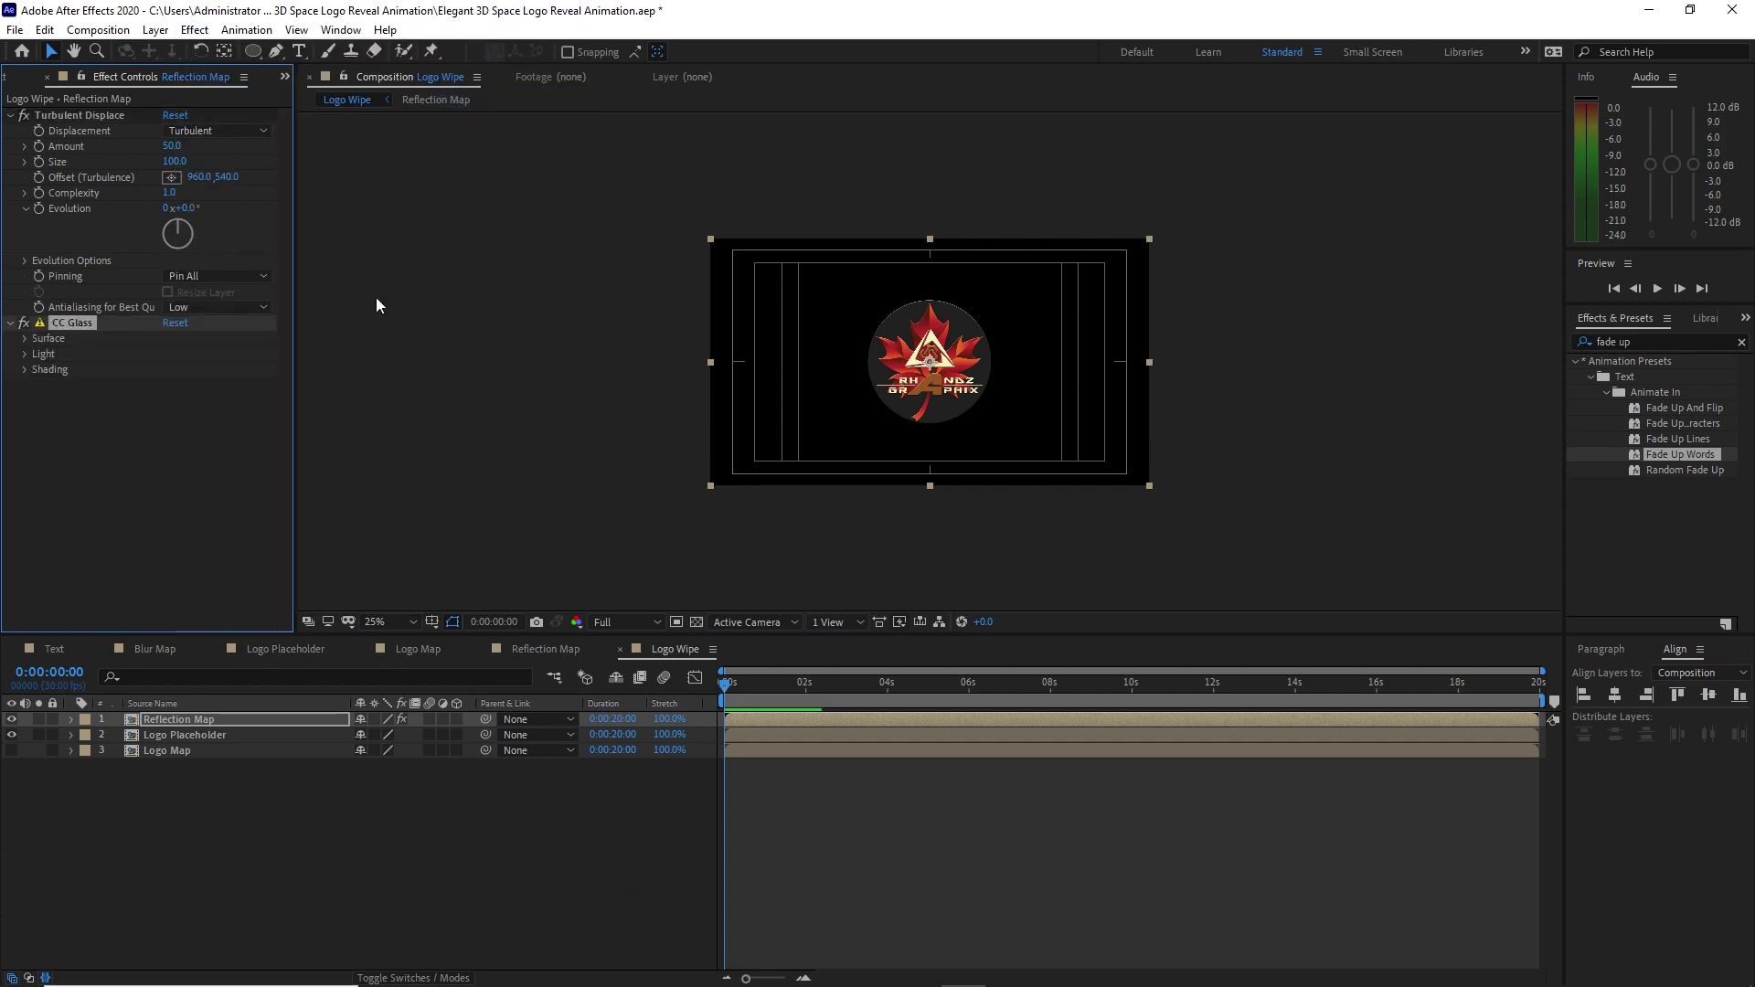
pyautogui.click(25, 339)
pyautogui.click(196, 354)
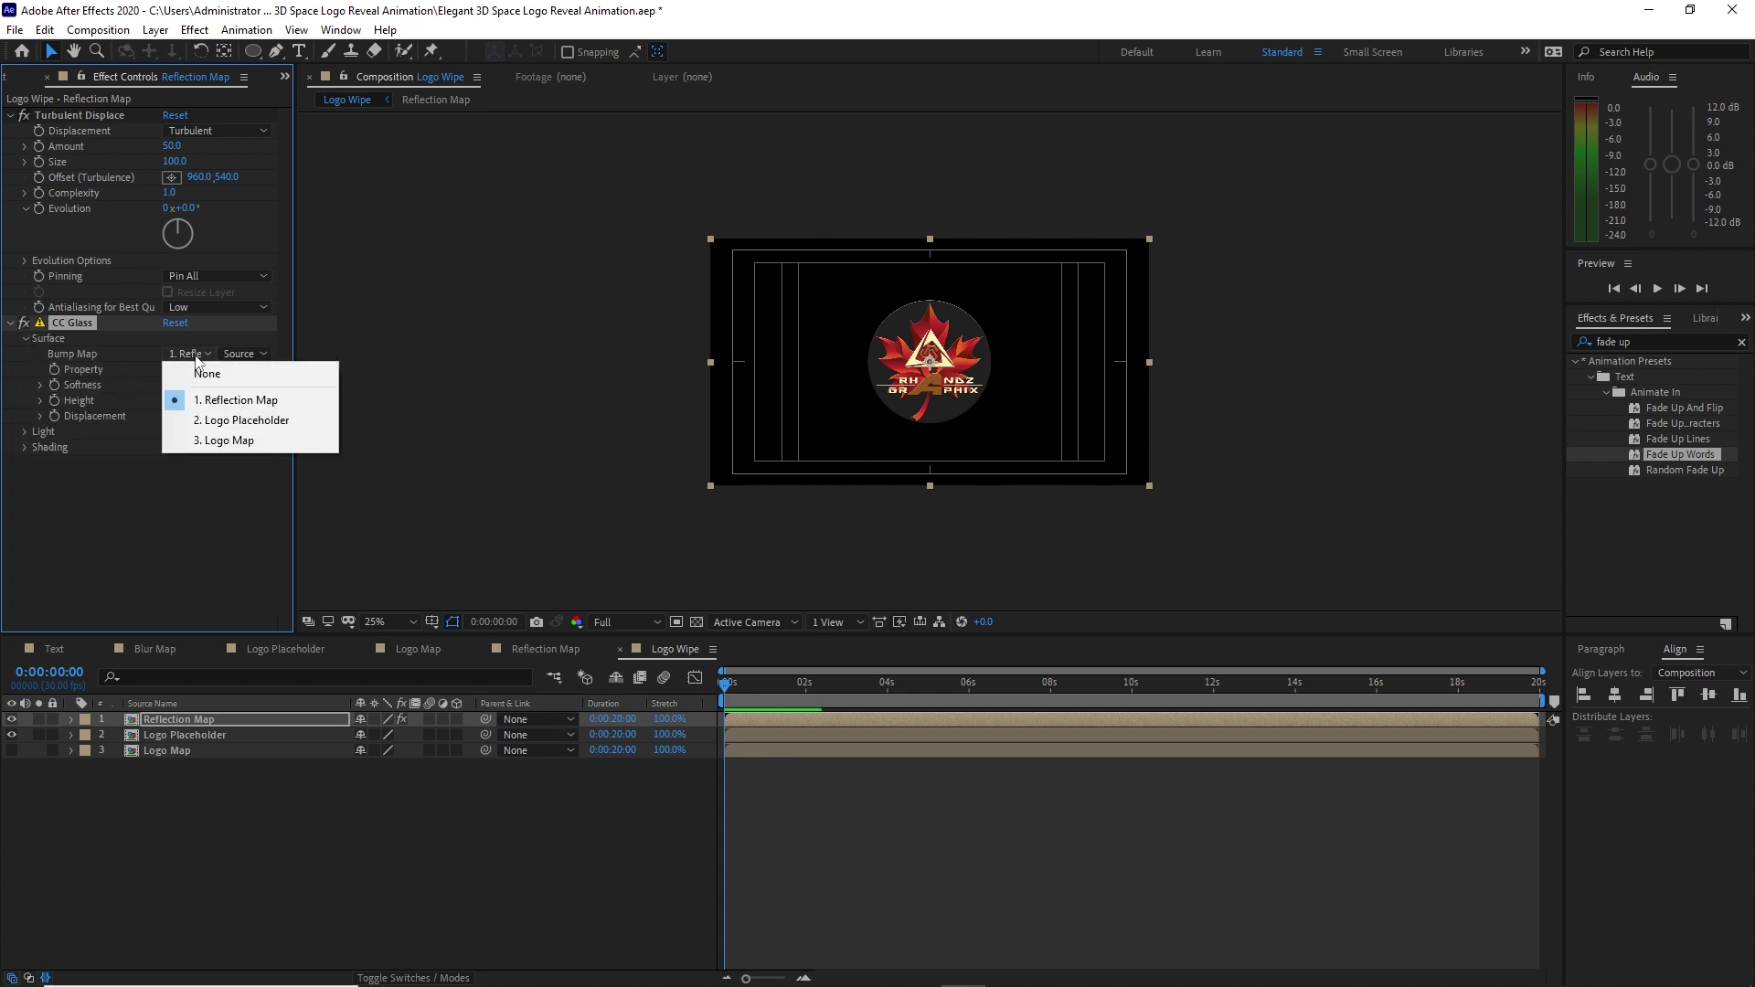
pyautogui.click(216, 442)
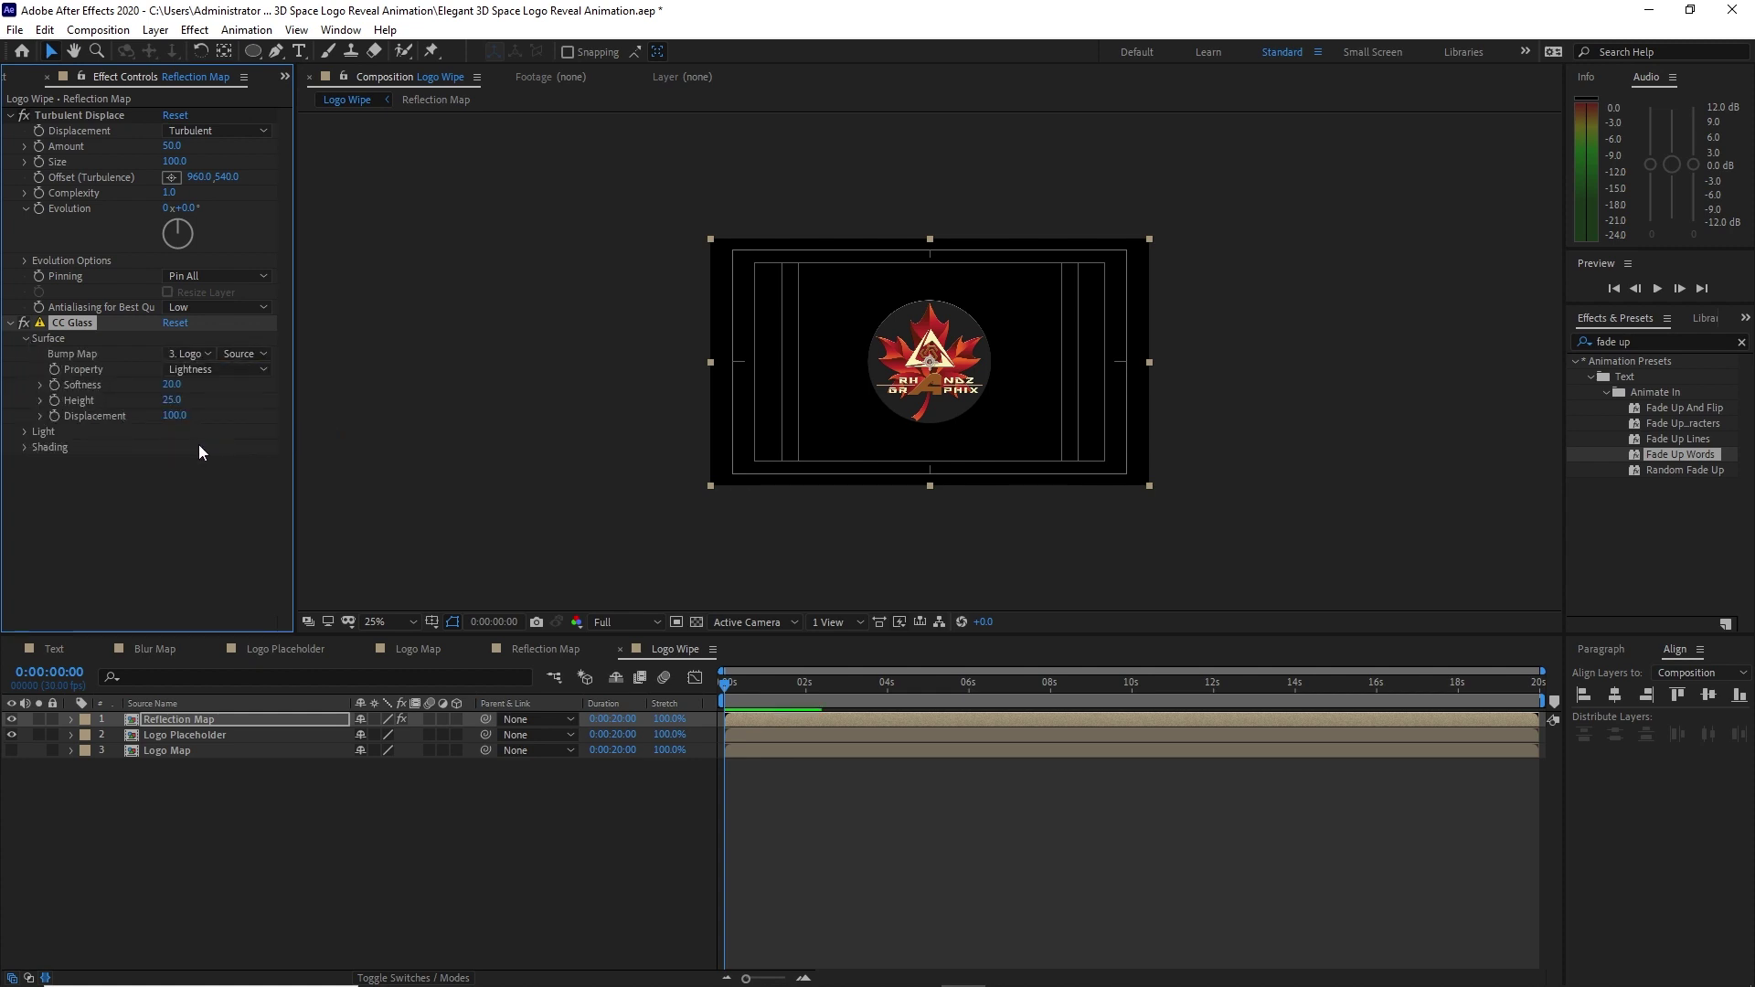
pyautogui.click(172, 402)
pyautogui.write('10')
pyautogui.press('Tab')
pyautogui.write('-6')
pyautogui.write('0')
pyautogui.press('Return')
# Apply CC Blobbylize to the Reflection Map layer with Logo Map as the blob layer, cut away 0 and softness 13.
pyautogui.click(194, 31)
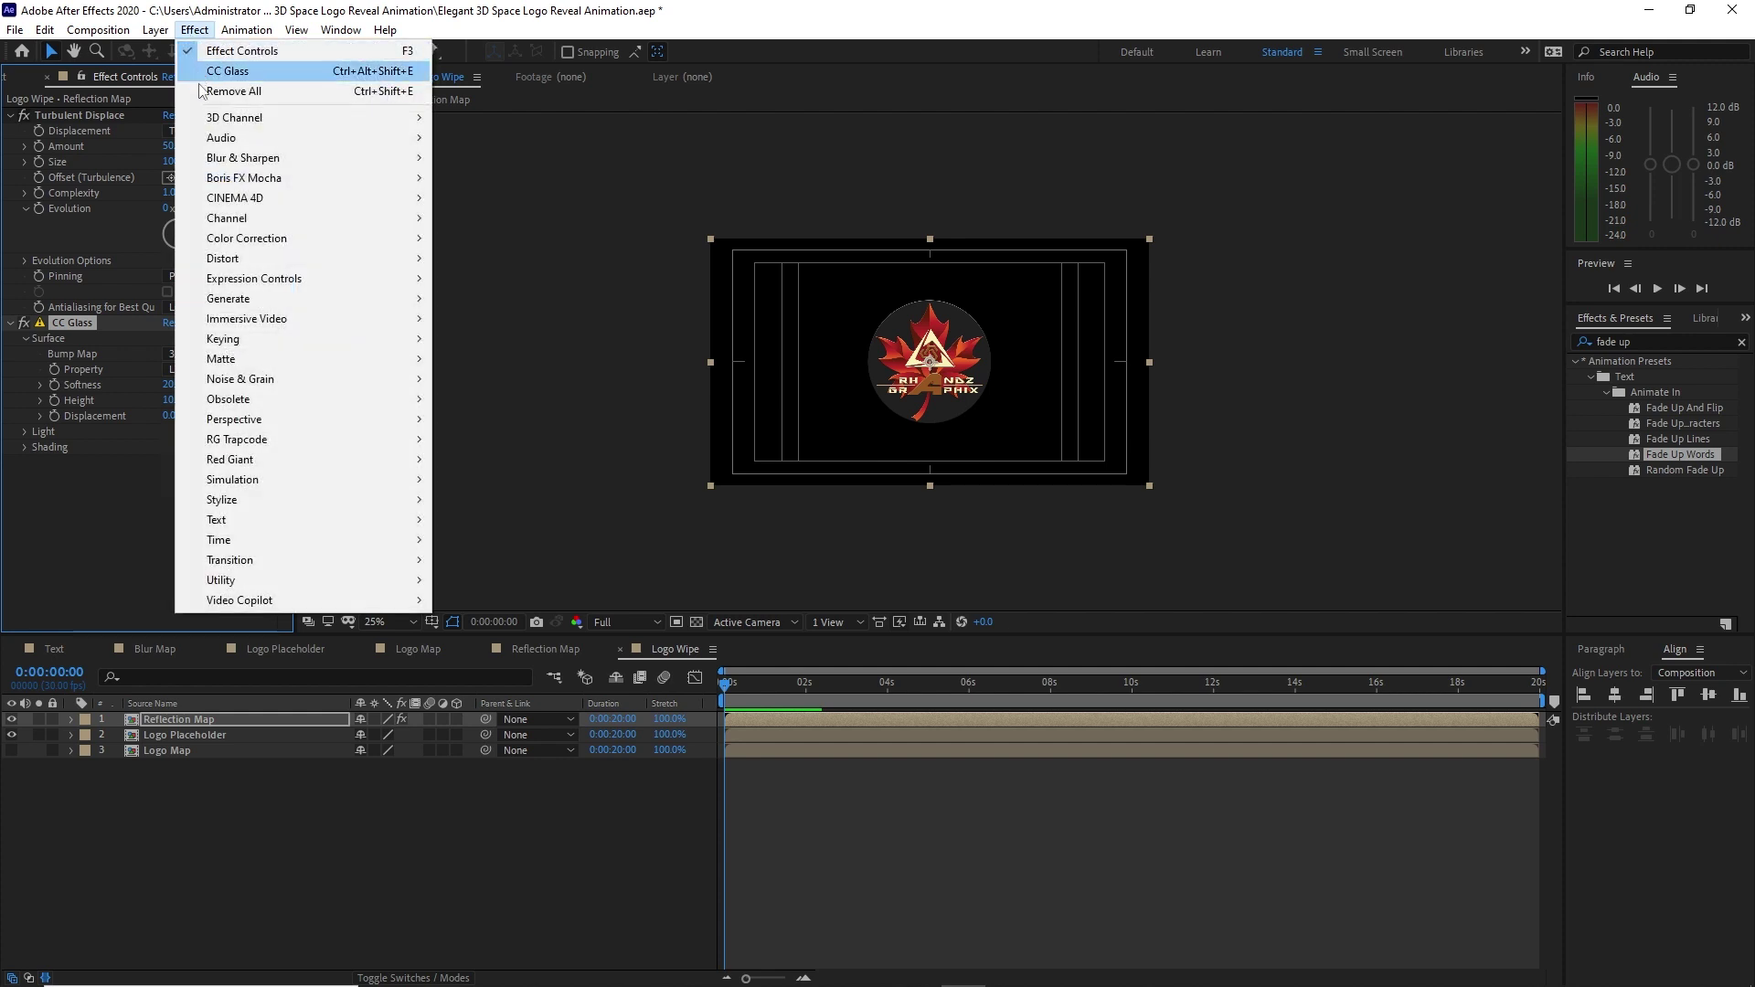
pyautogui.moveTo(226, 261)
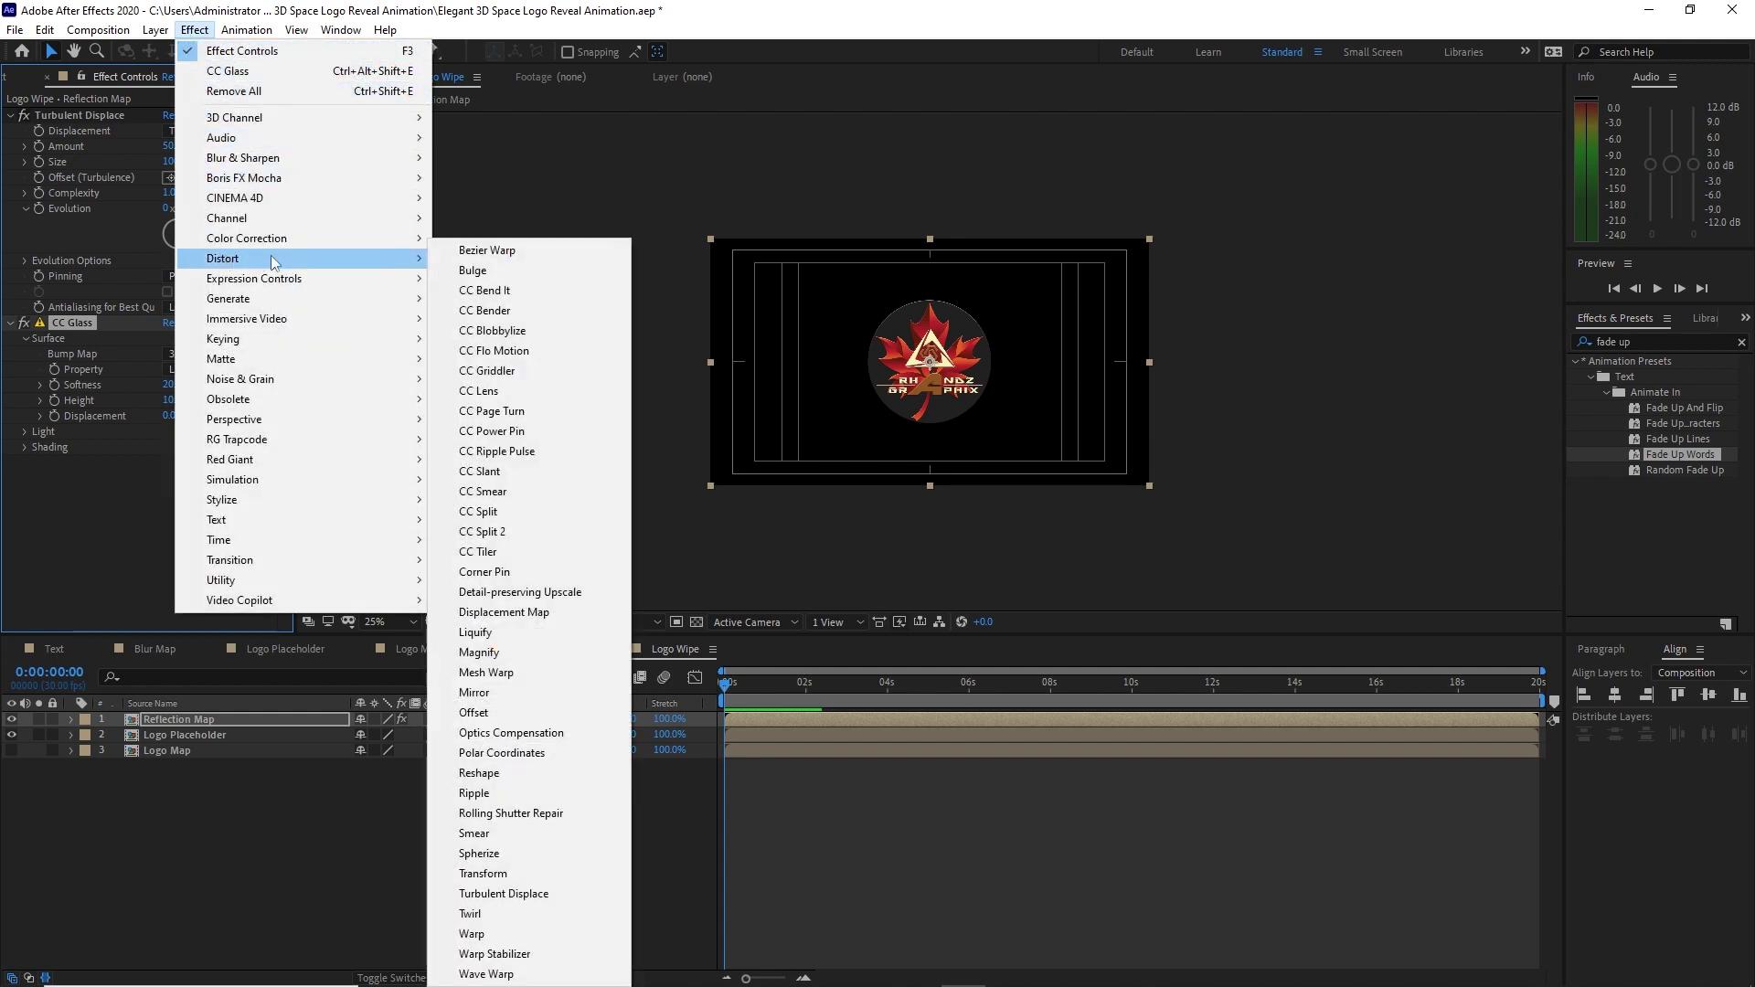
pyautogui.click(475, 332)
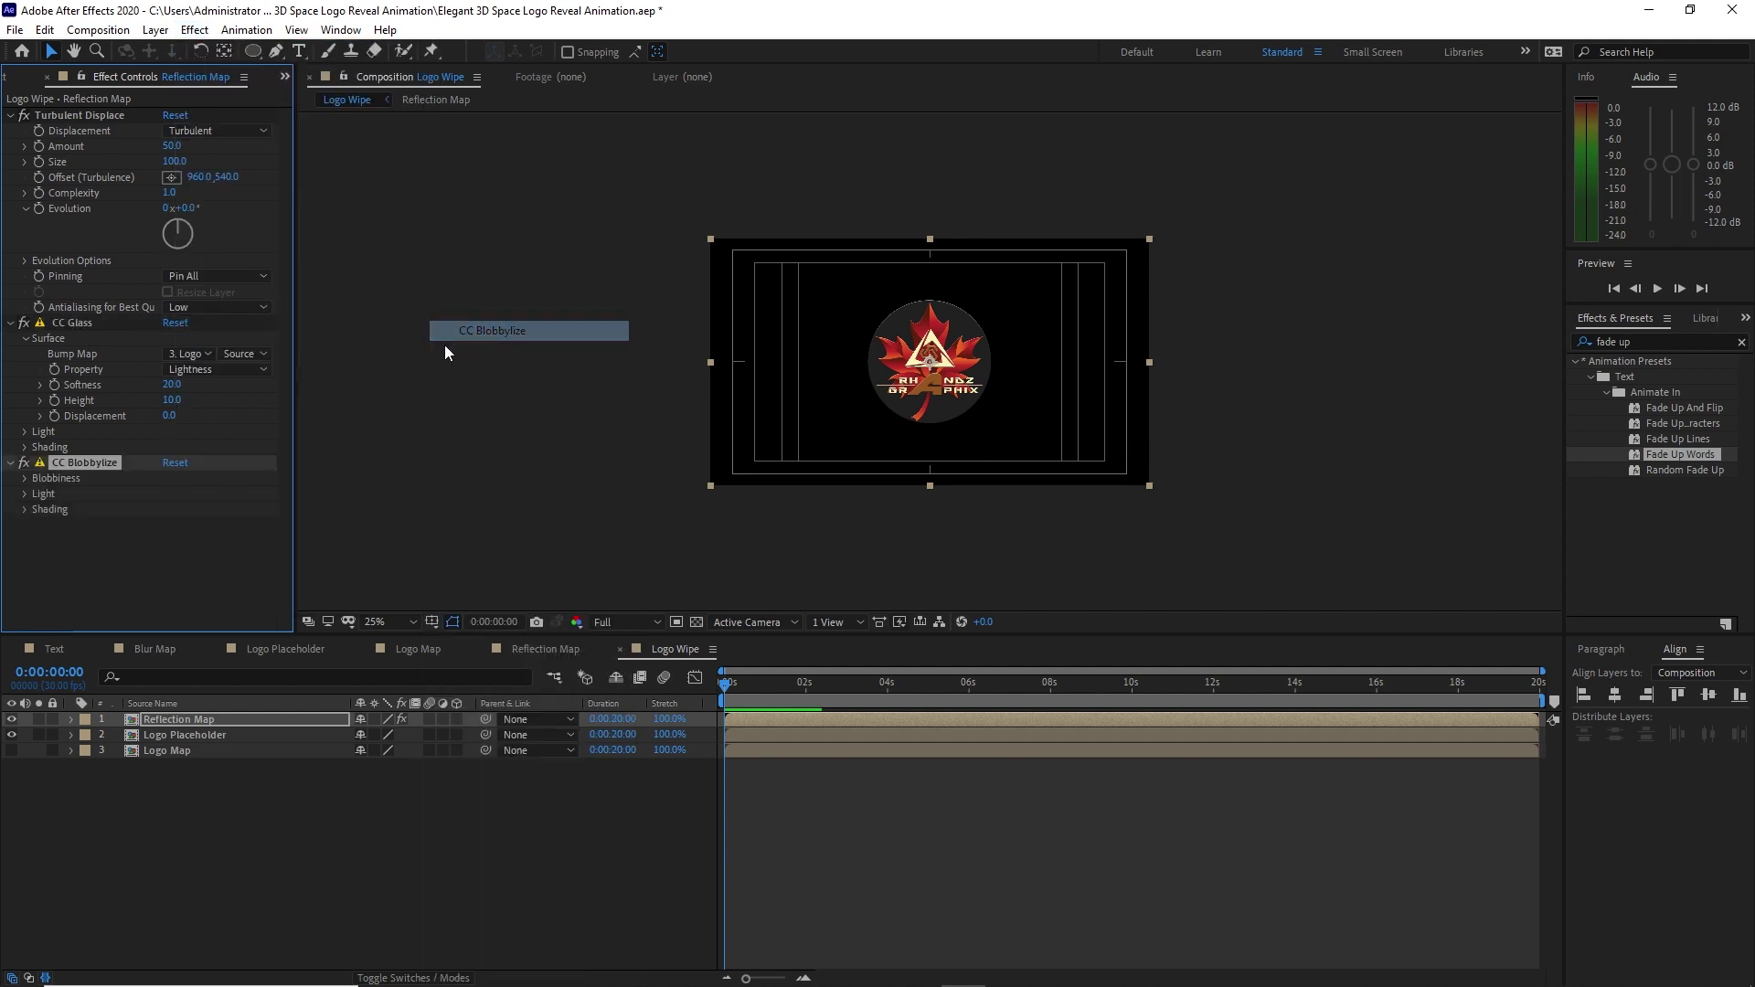
pyautogui.click(24, 479)
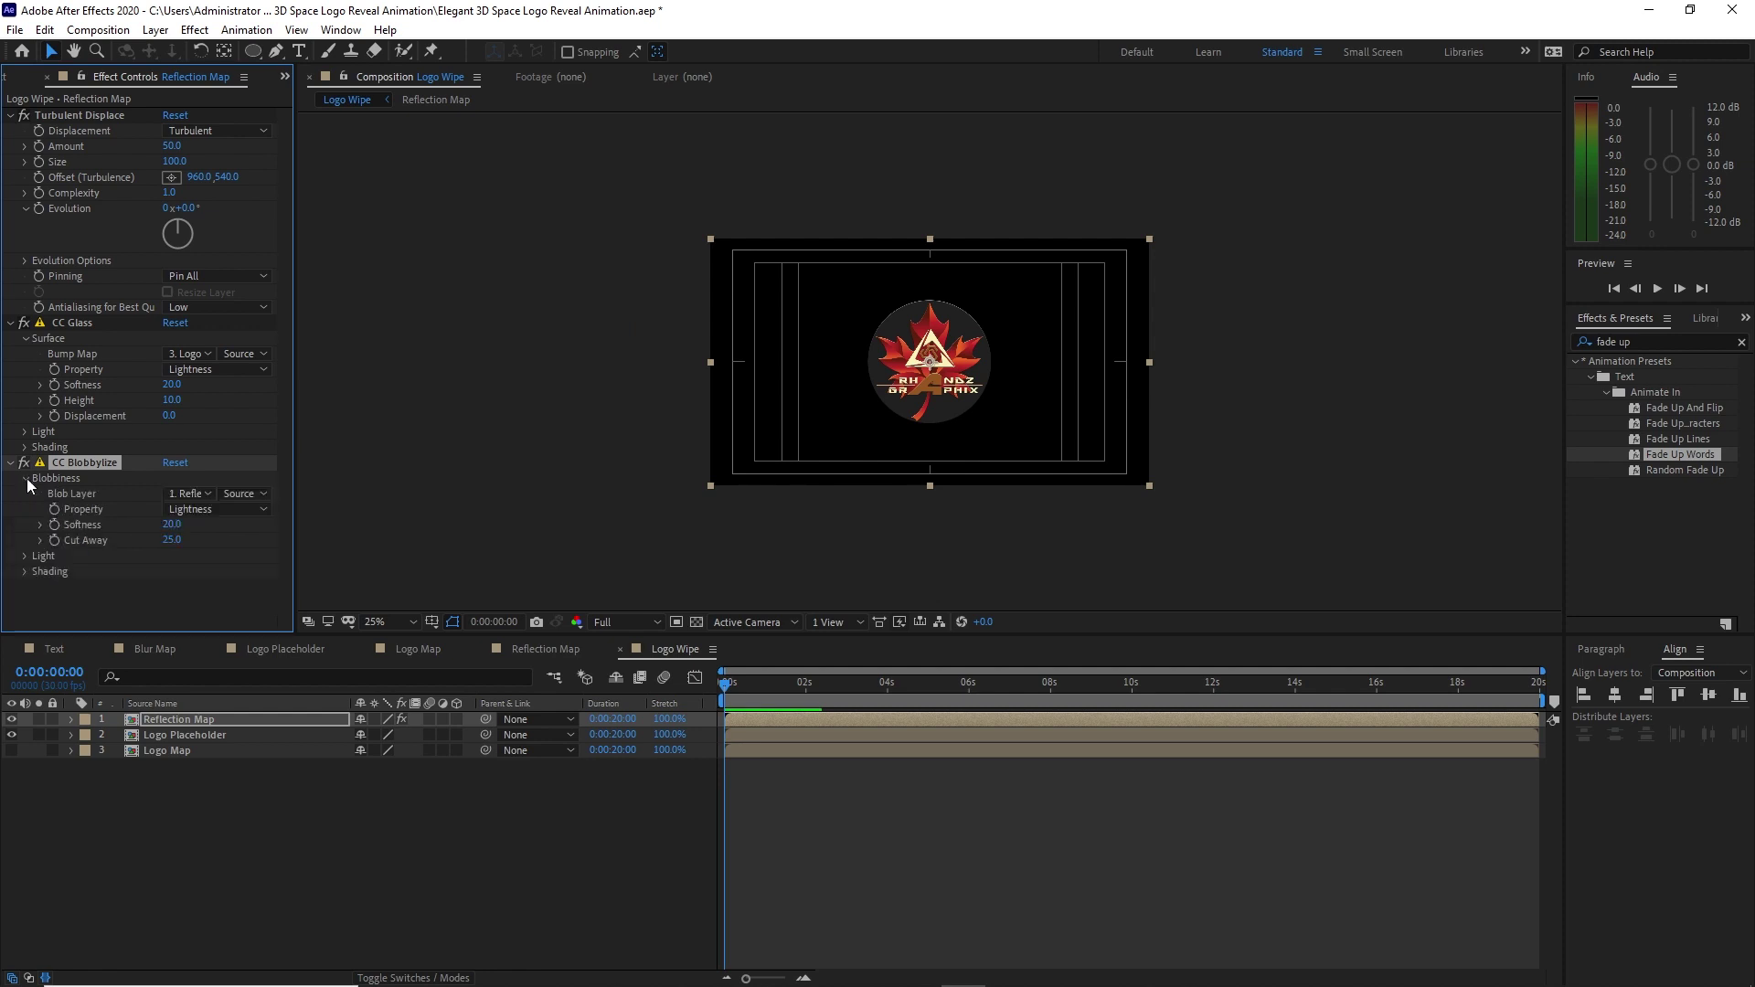
pyautogui.click(185, 497)
pyautogui.click(201, 581)
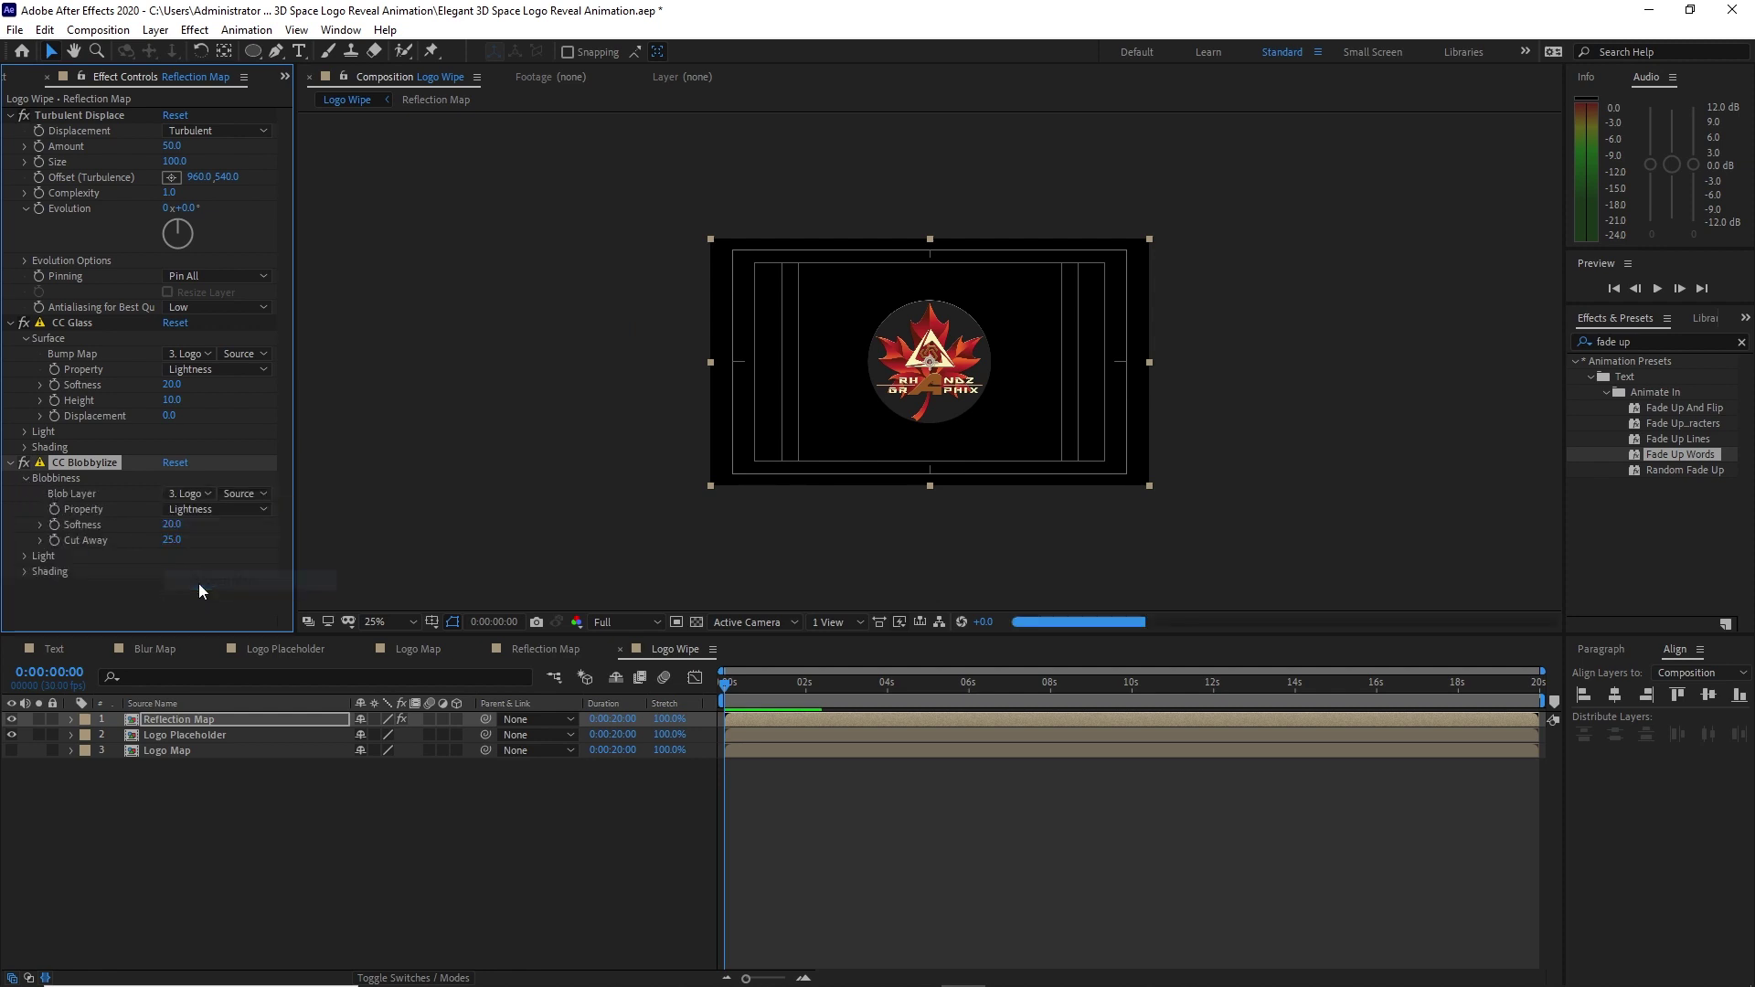
pyautogui.click(170, 541)
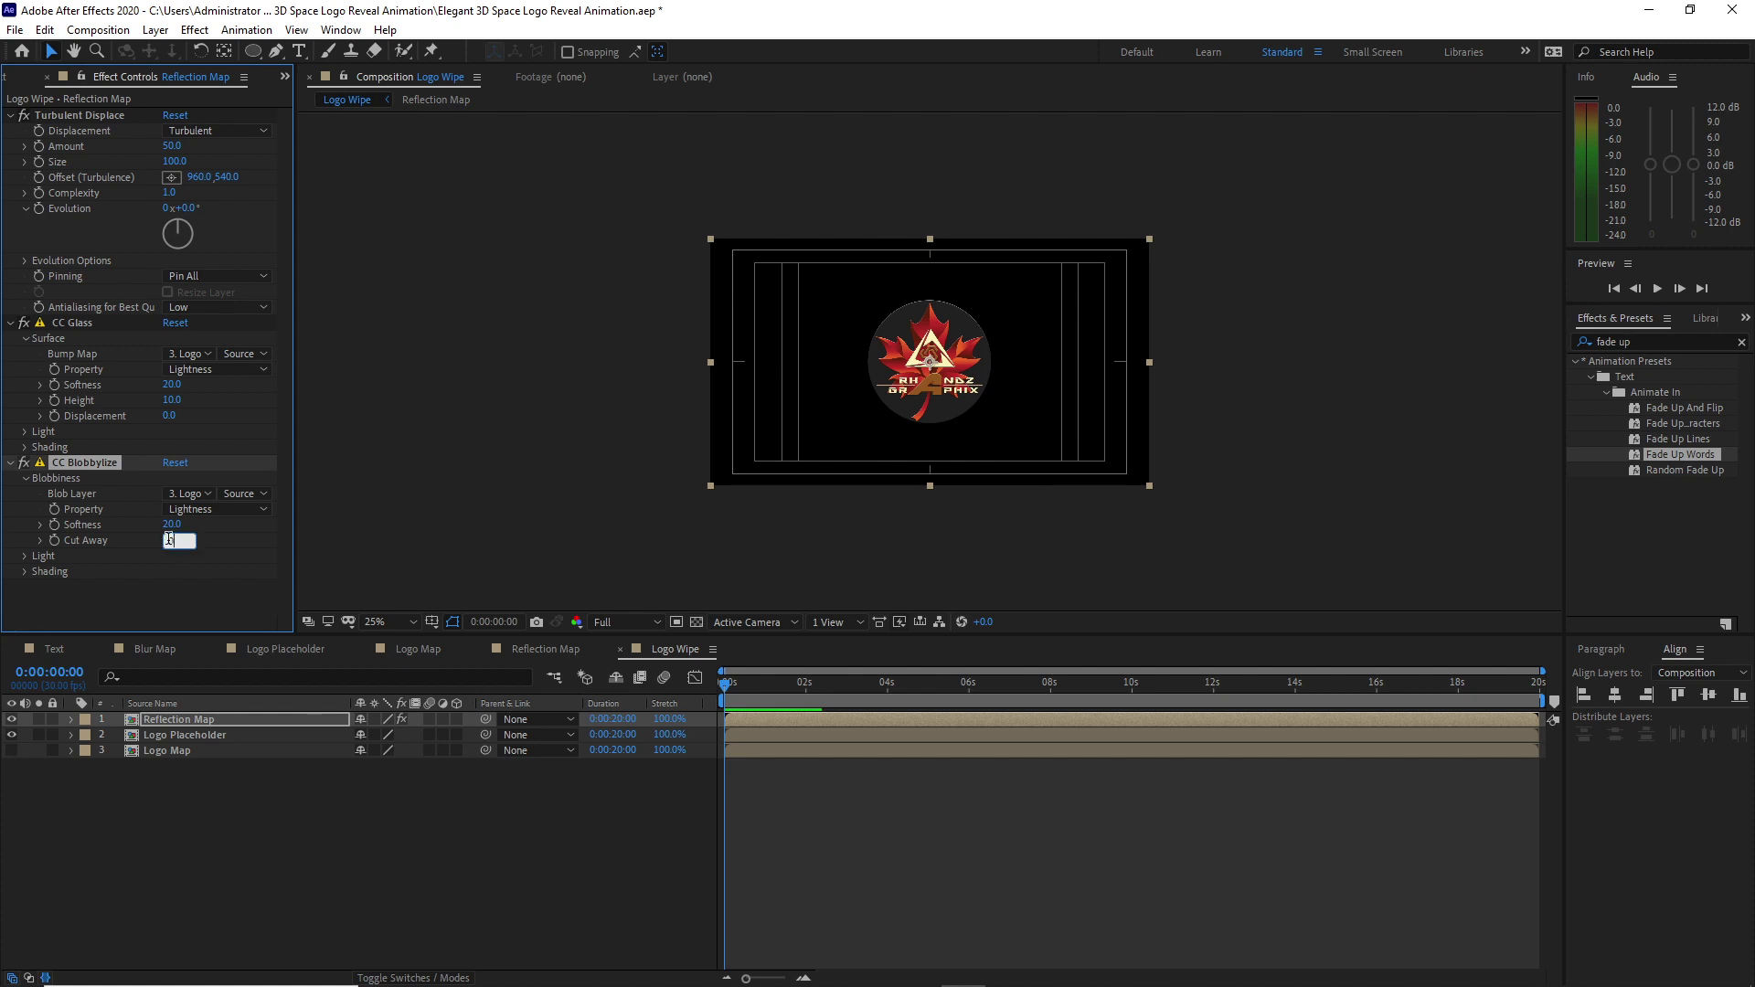
pyautogui.write('0')
pyautogui.click(170, 526)
pyautogui.click(188, 600)
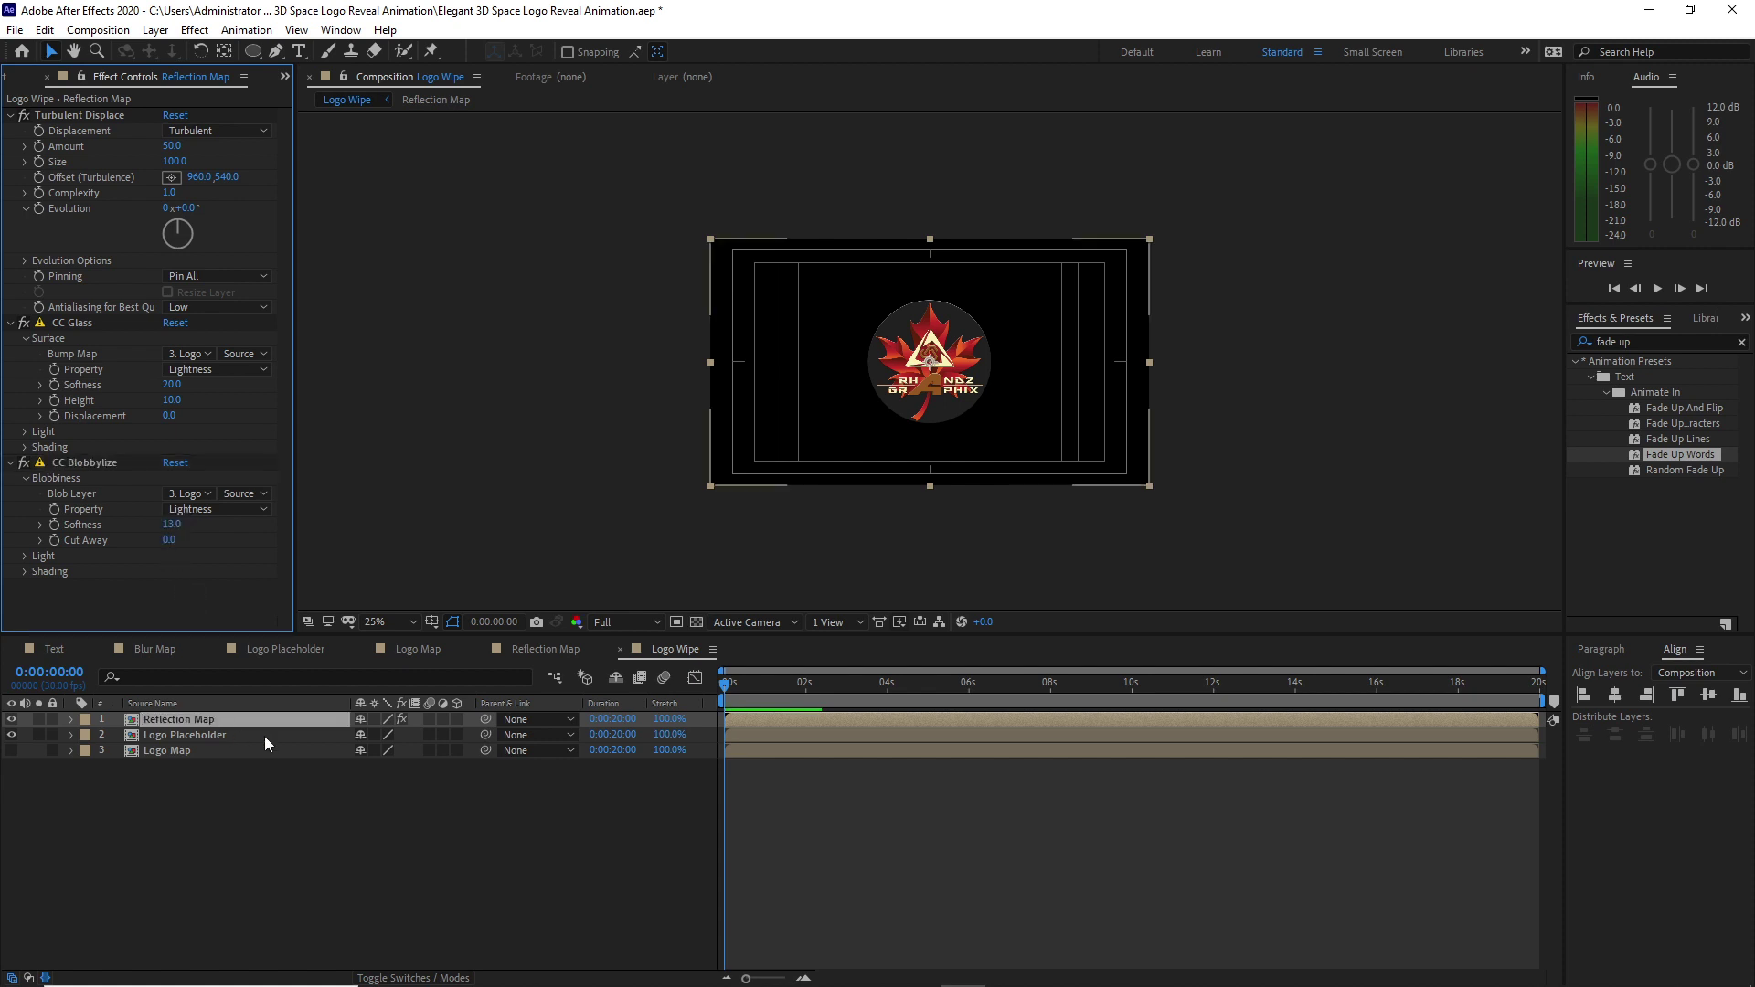
# Duplicate the Logo Placeholder layer, move the copy above Reflection Map, and select the Reflection Map layer.
pyautogui.click(230, 736)
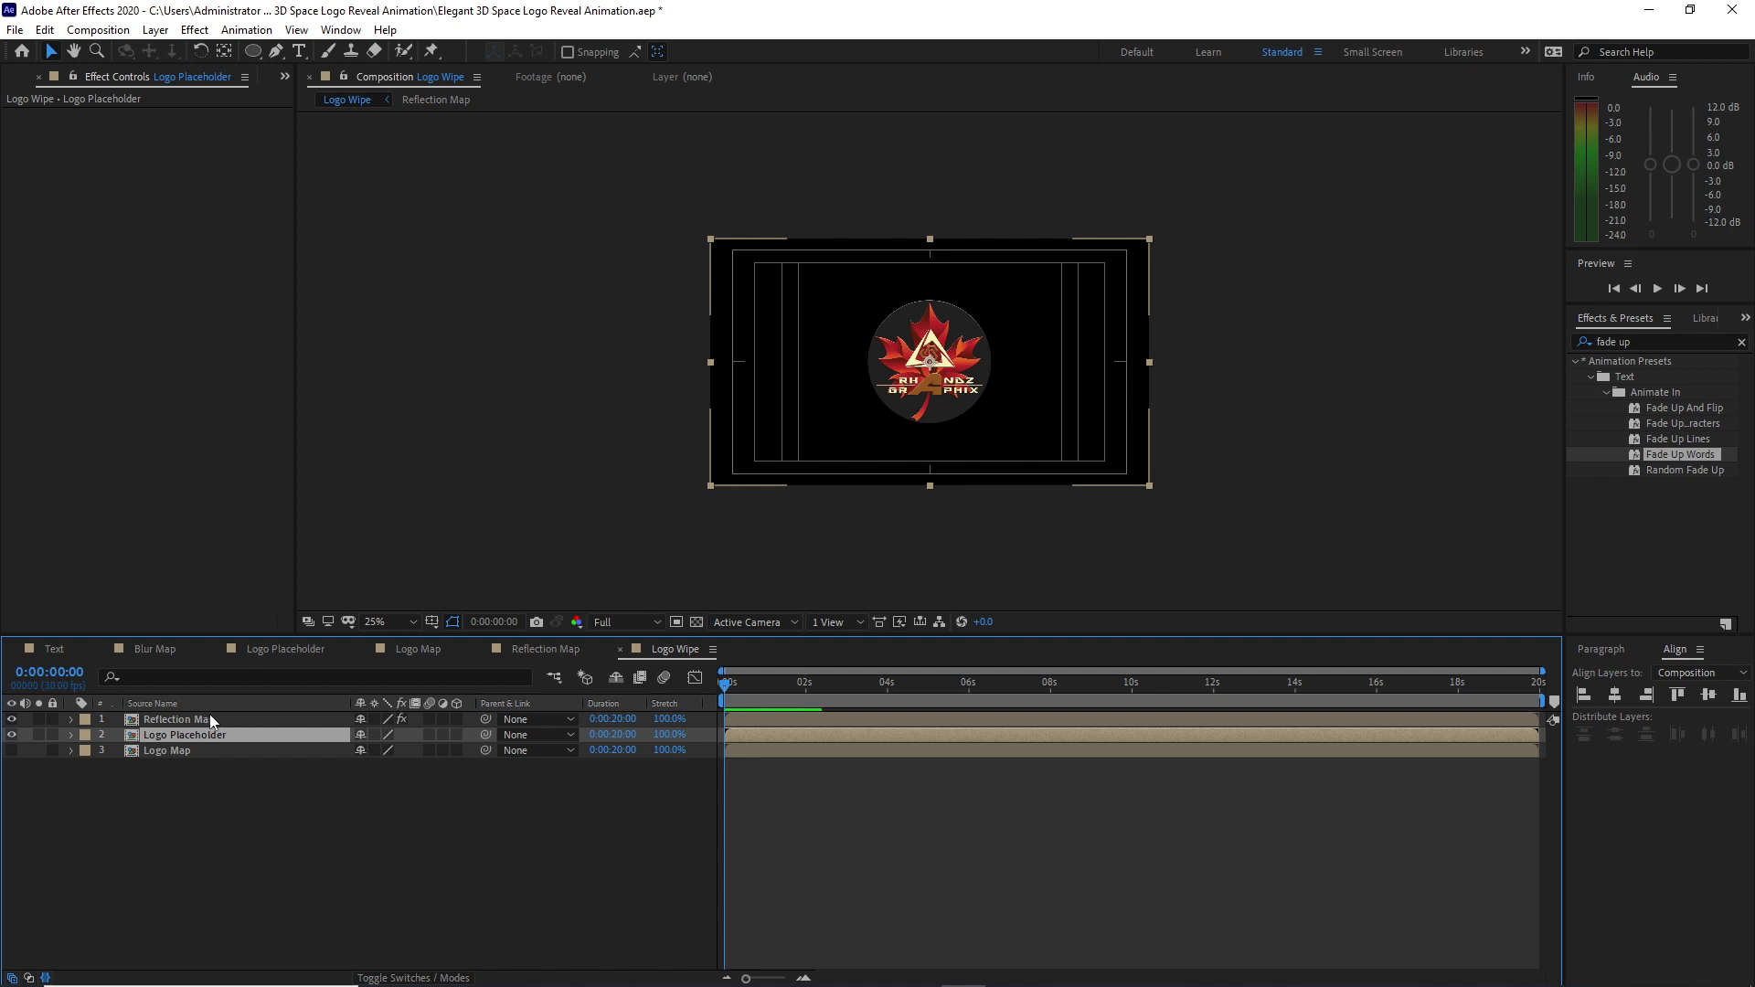
pyautogui.hotkey('ctrl', 'd')
pyautogui.moveTo(194, 738); pyautogui.dragTo(184, 717)
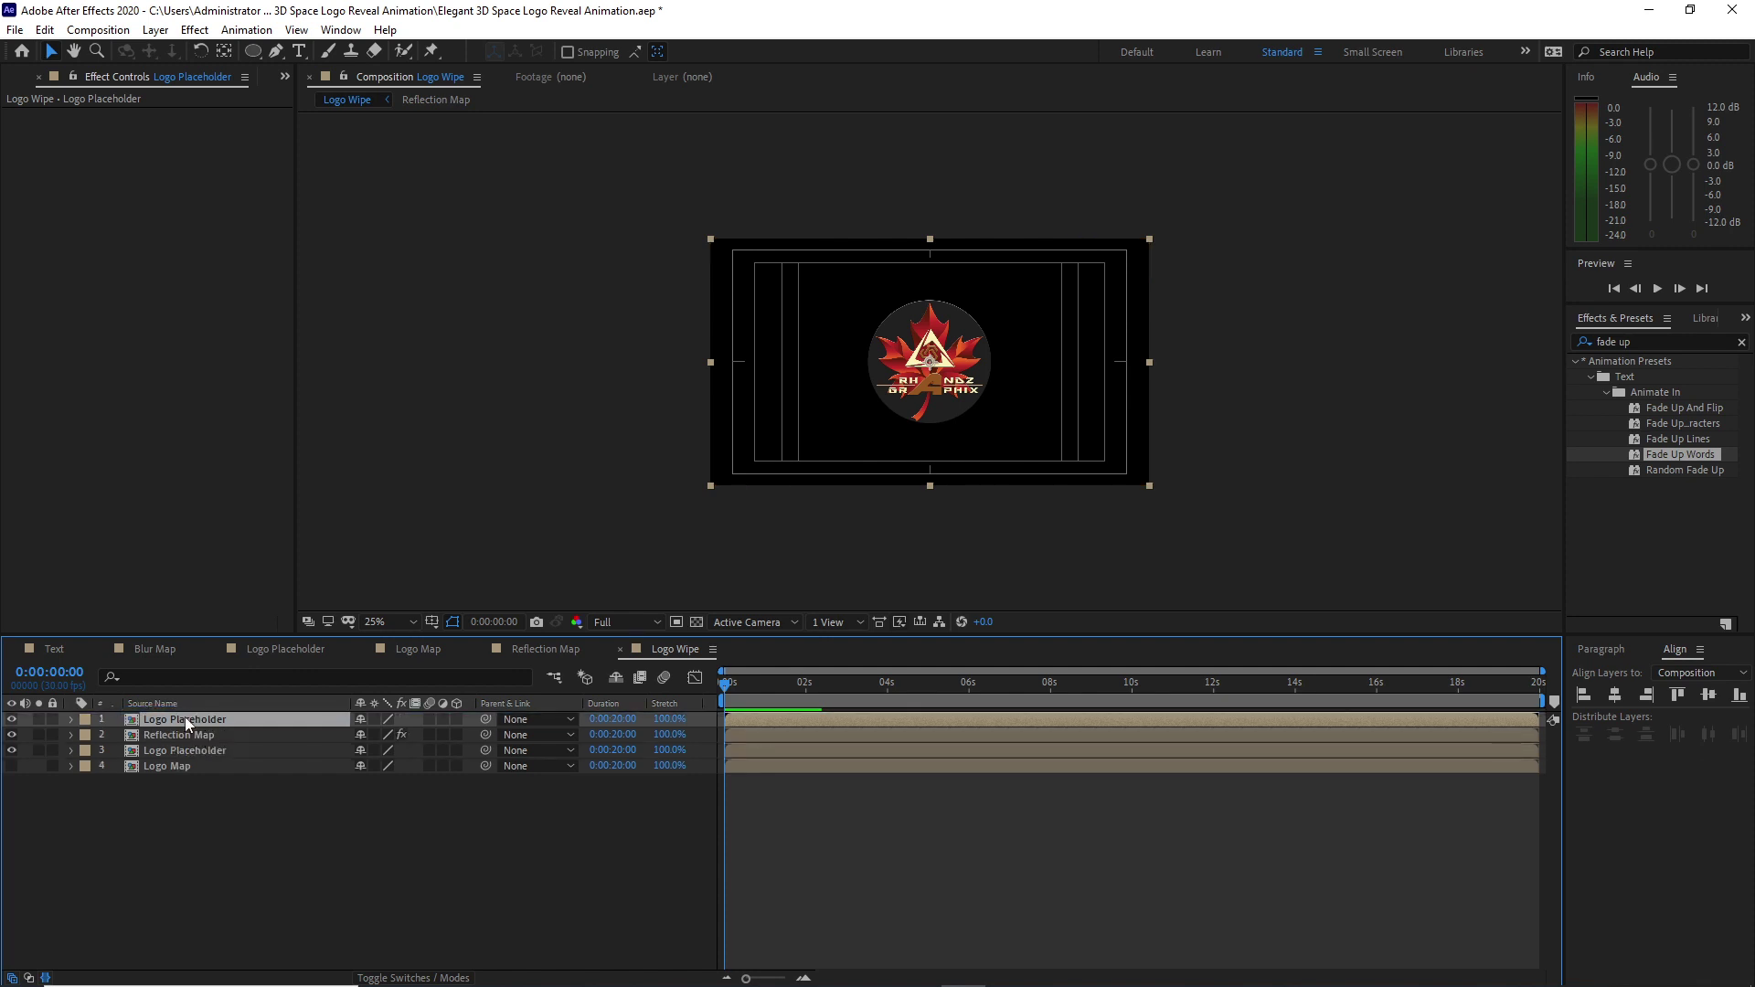
pyautogui.click(296, 739)
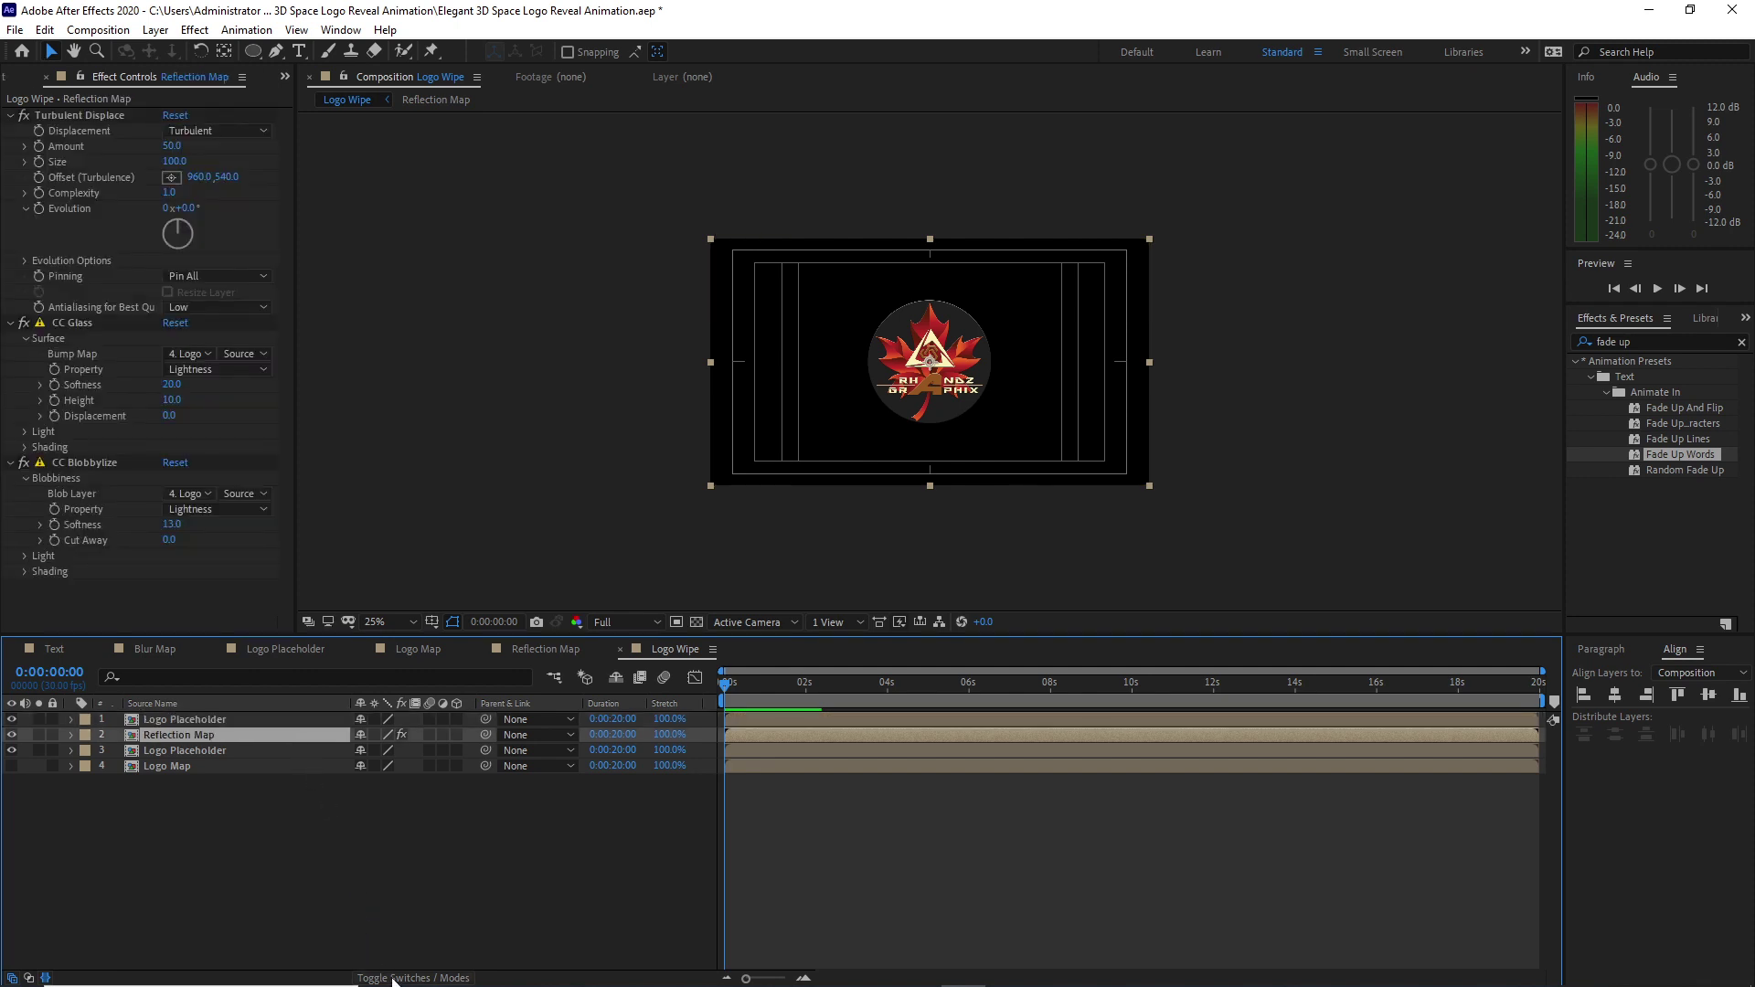
# Set the Reflection Map layer's blending mode to Add and its track matte to Alpha Matte "Logo Placeholder".
pyautogui.click(403, 977)
pyautogui.click(394, 737)
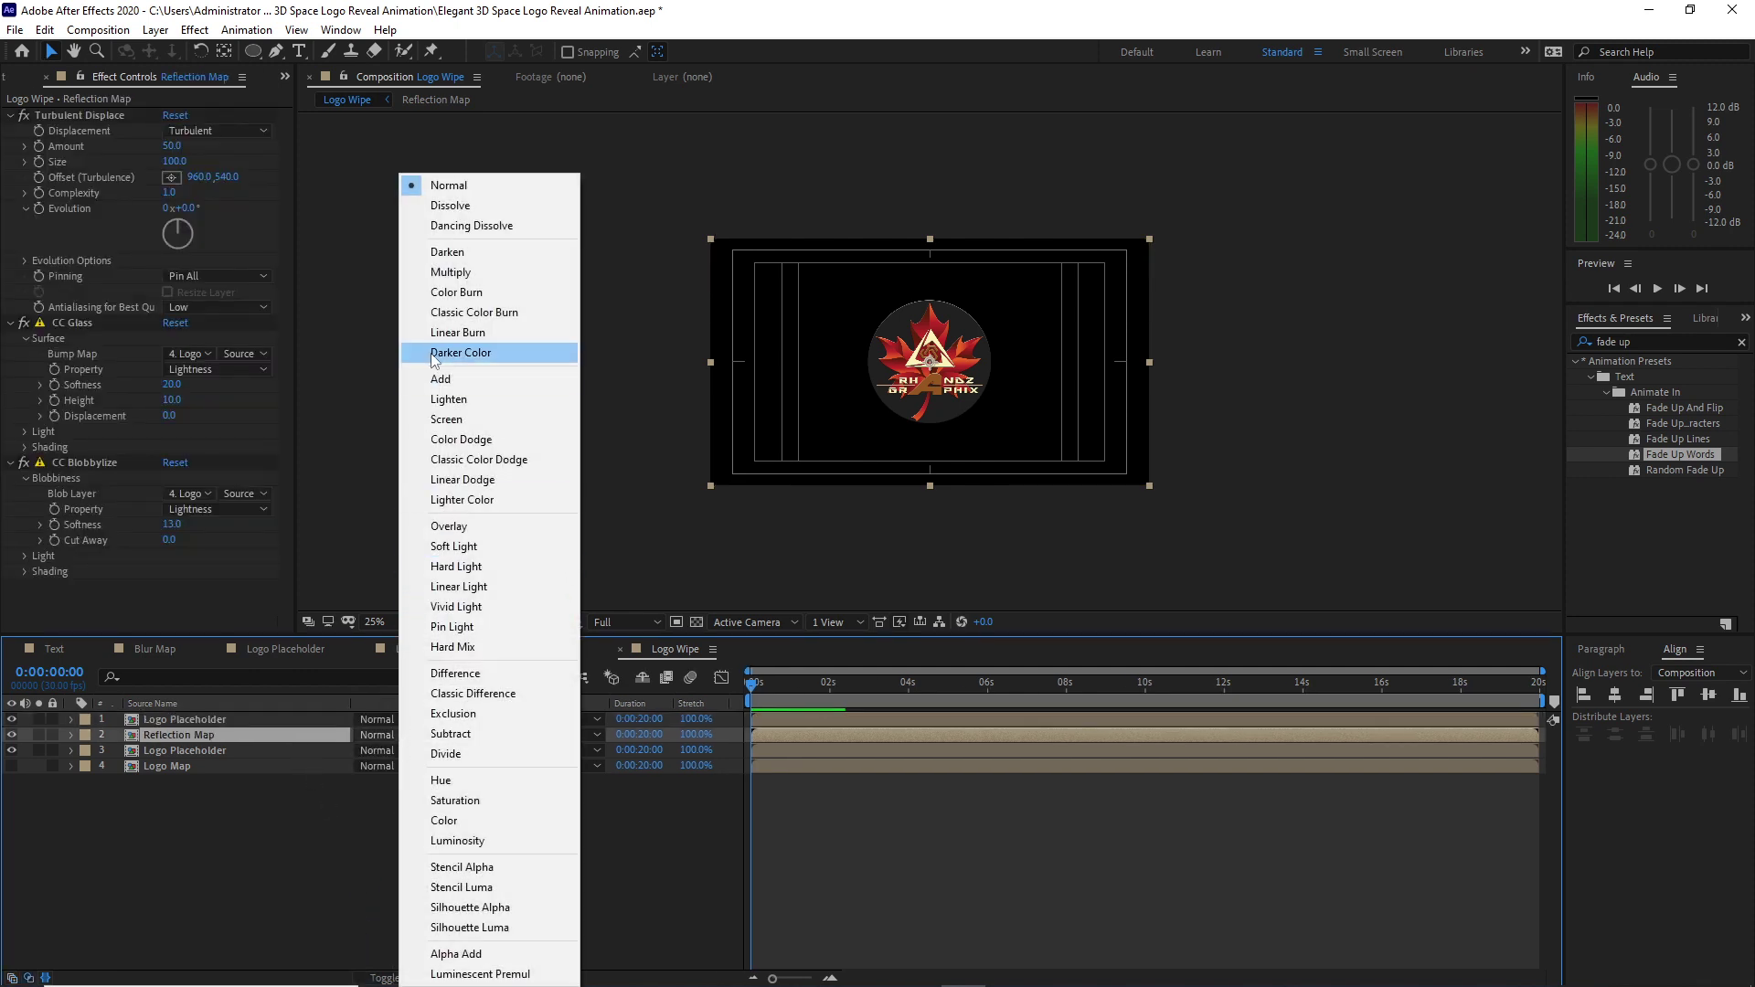
pyautogui.click(441, 382)
pyautogui.click(490, 736)
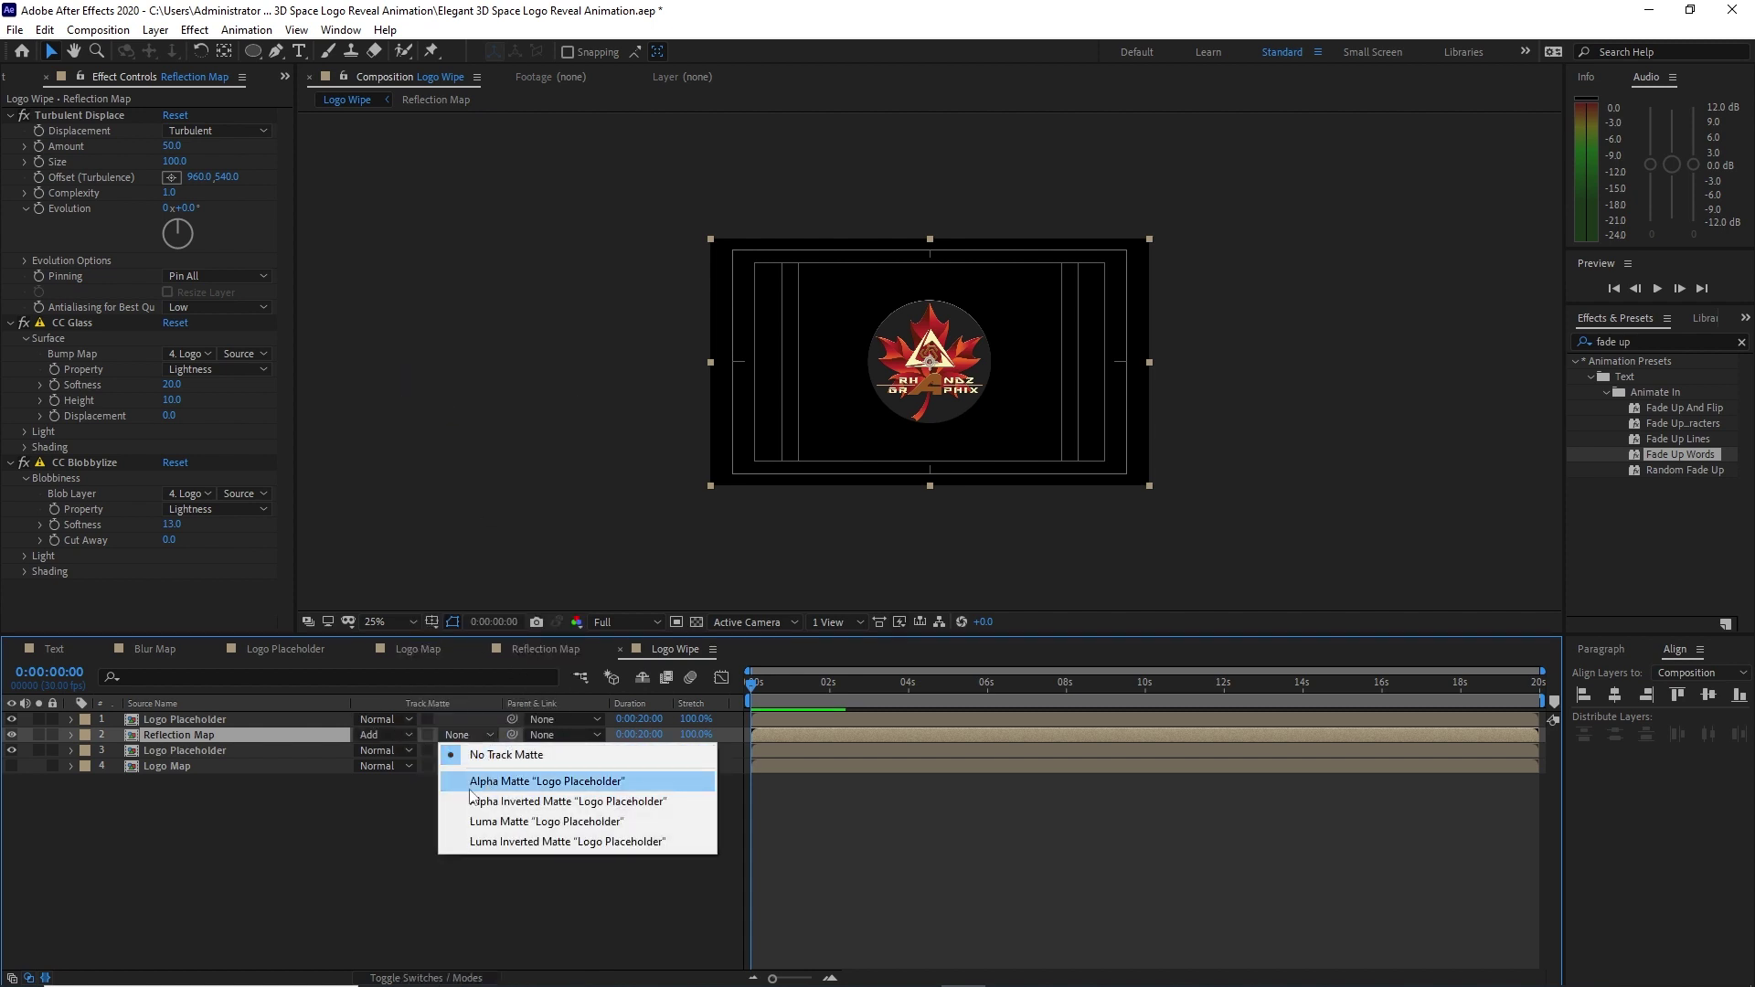
pyautogui.click(547, 781)
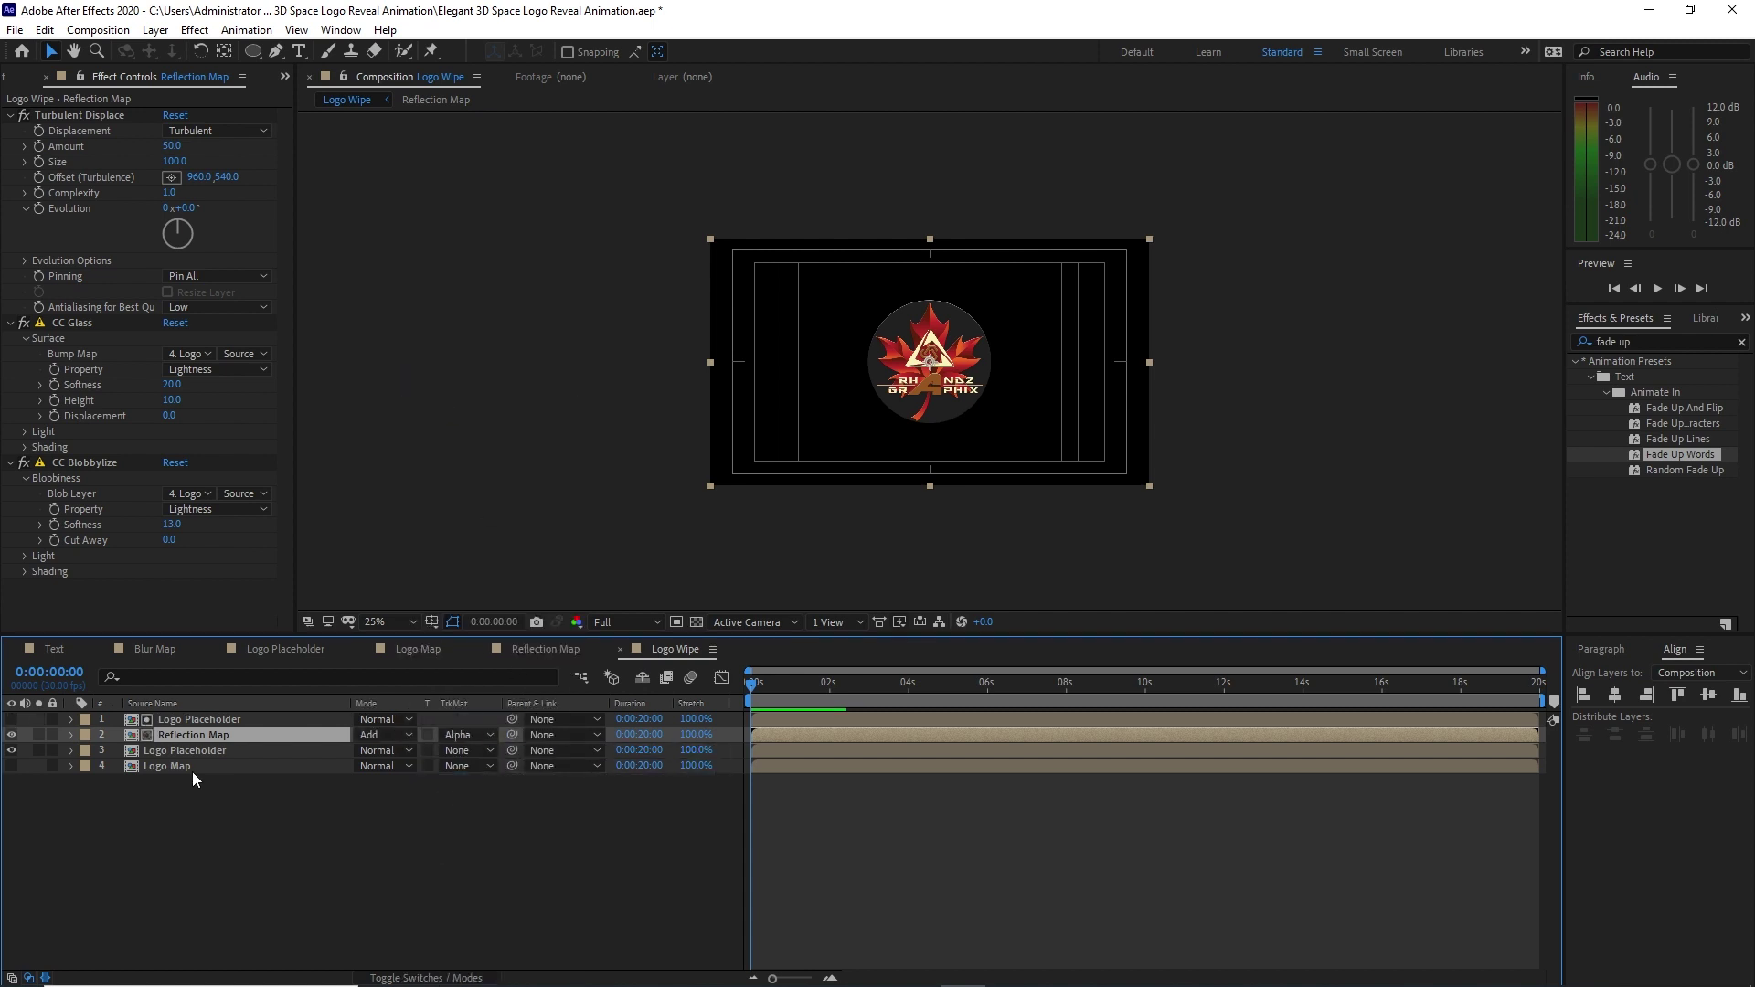
# Duplicate the top Logo Placeholder and Reflection Map layers together and set the upper Reflection Map copy's blending mode to Lighten.
pyautogui.click(102, 719)
pyautogui.keyDown('shift'); pyautogui.click(137, 737); pyautogui.keyUp('shift')
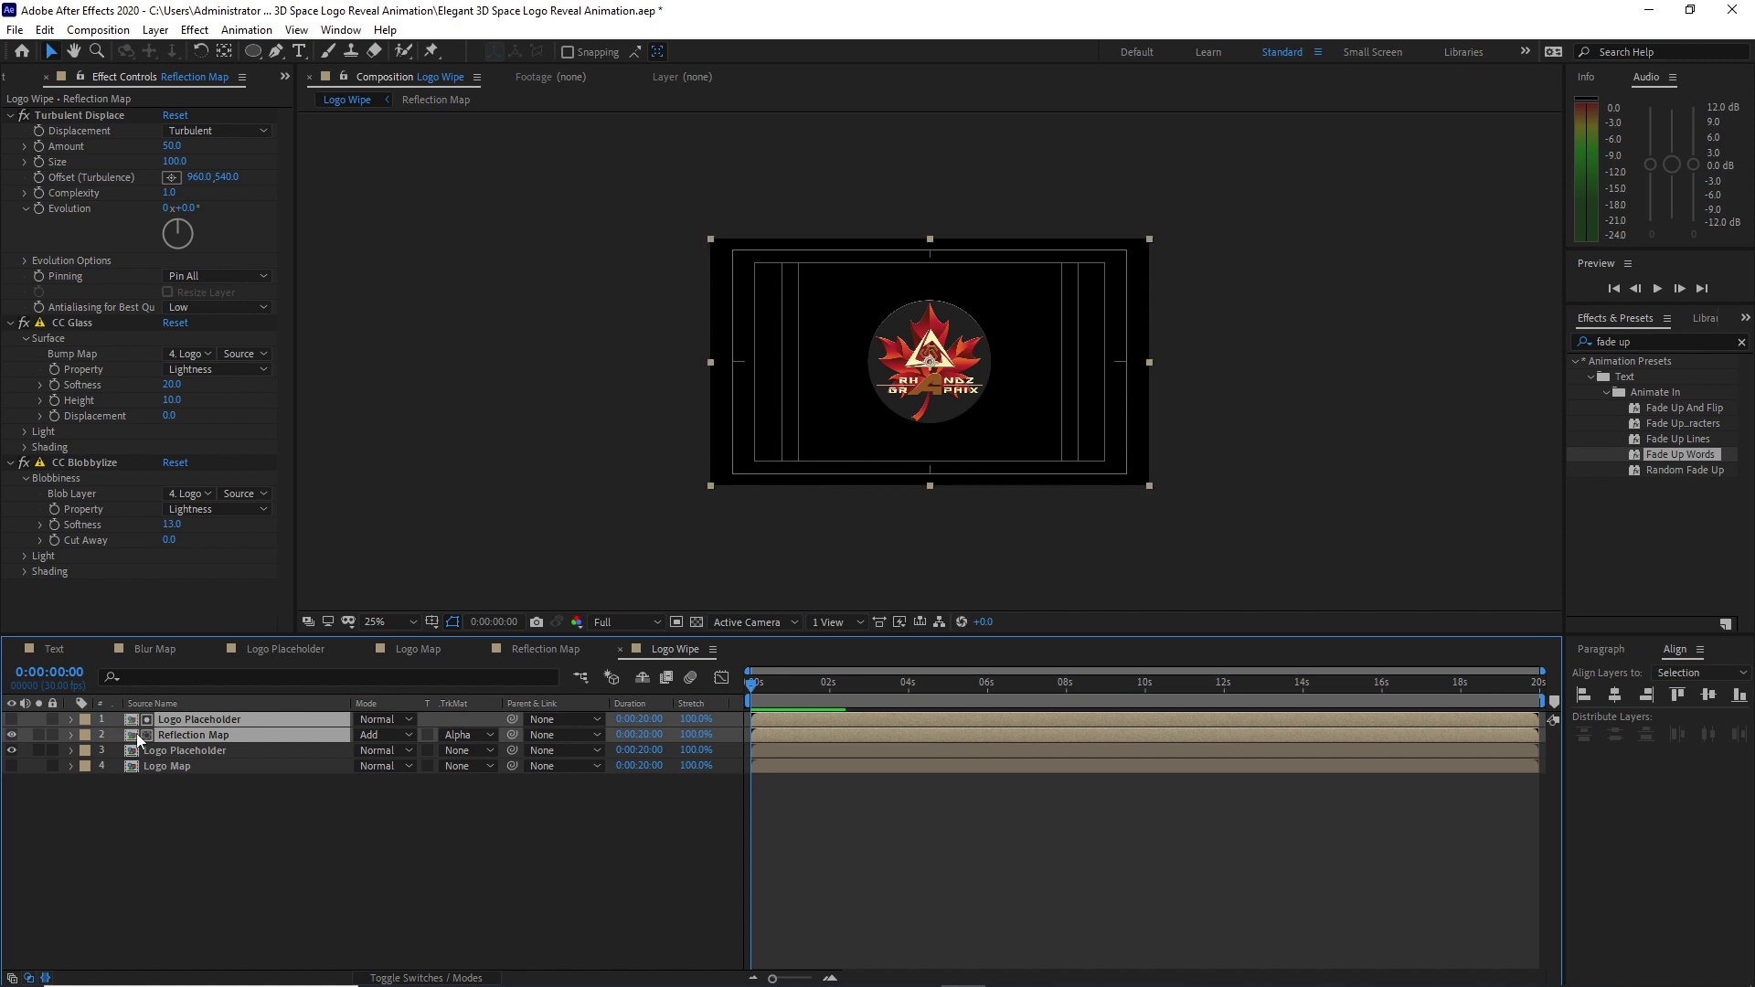
pyautogui.hotkey('ctrl', 'd')
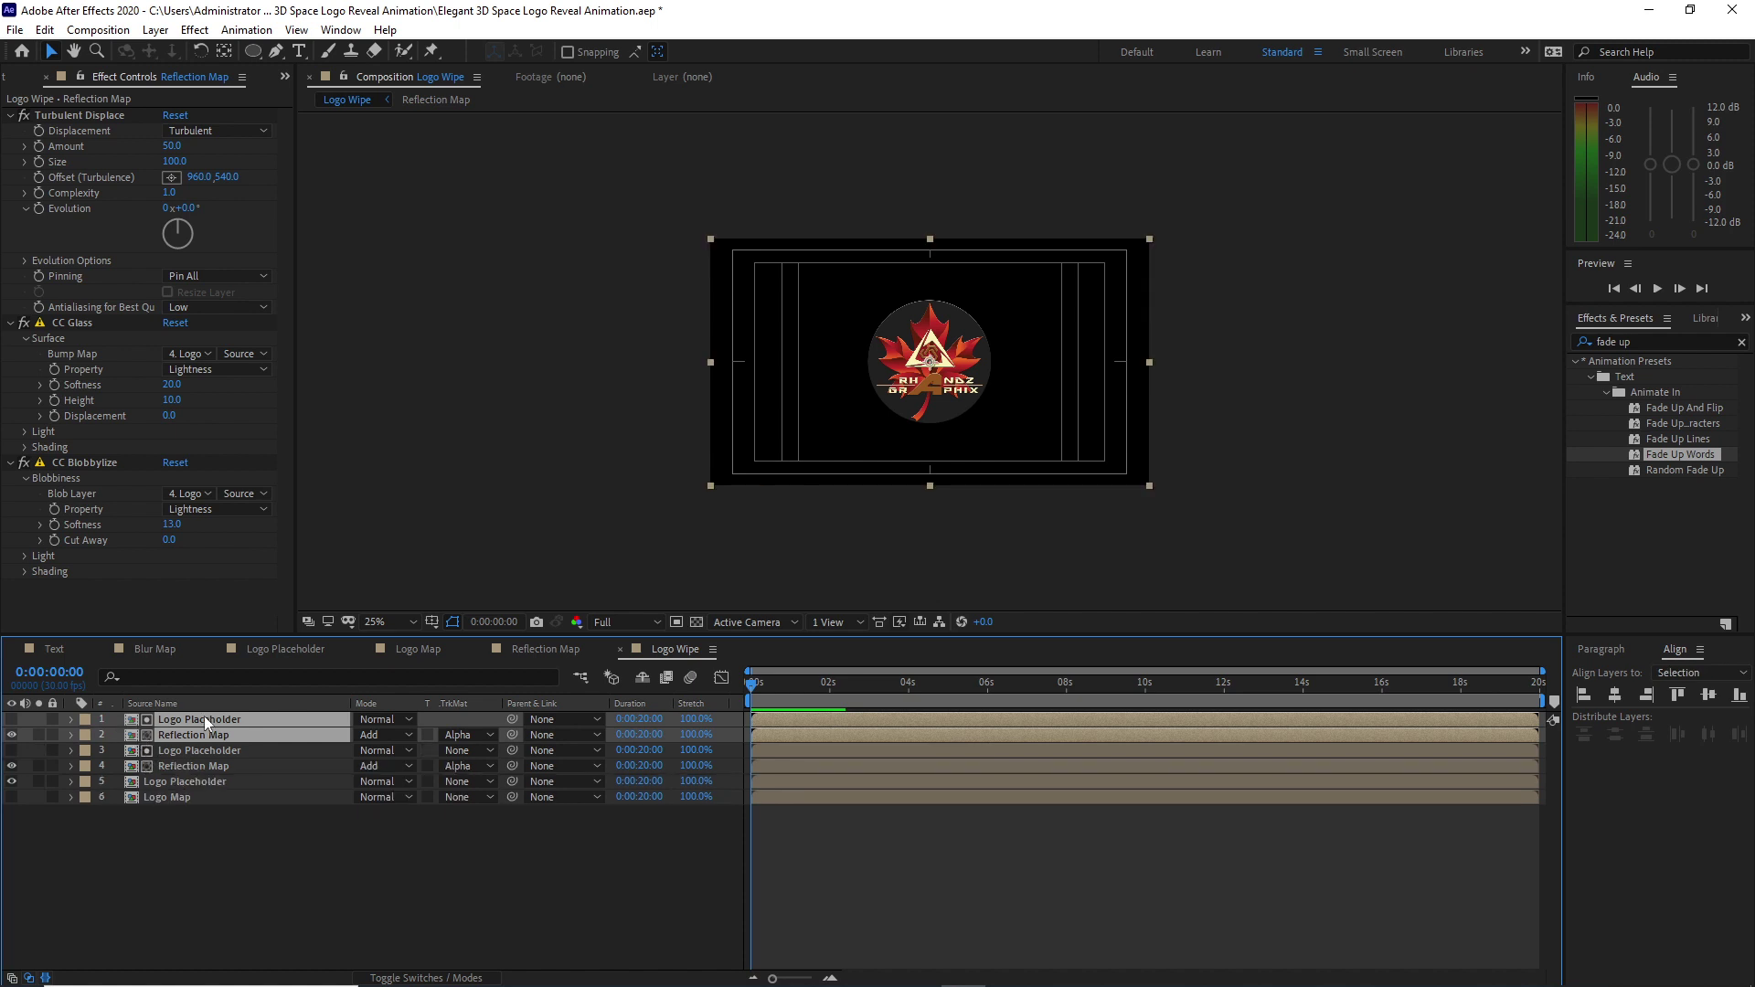
pyautogui.click(387, 736)
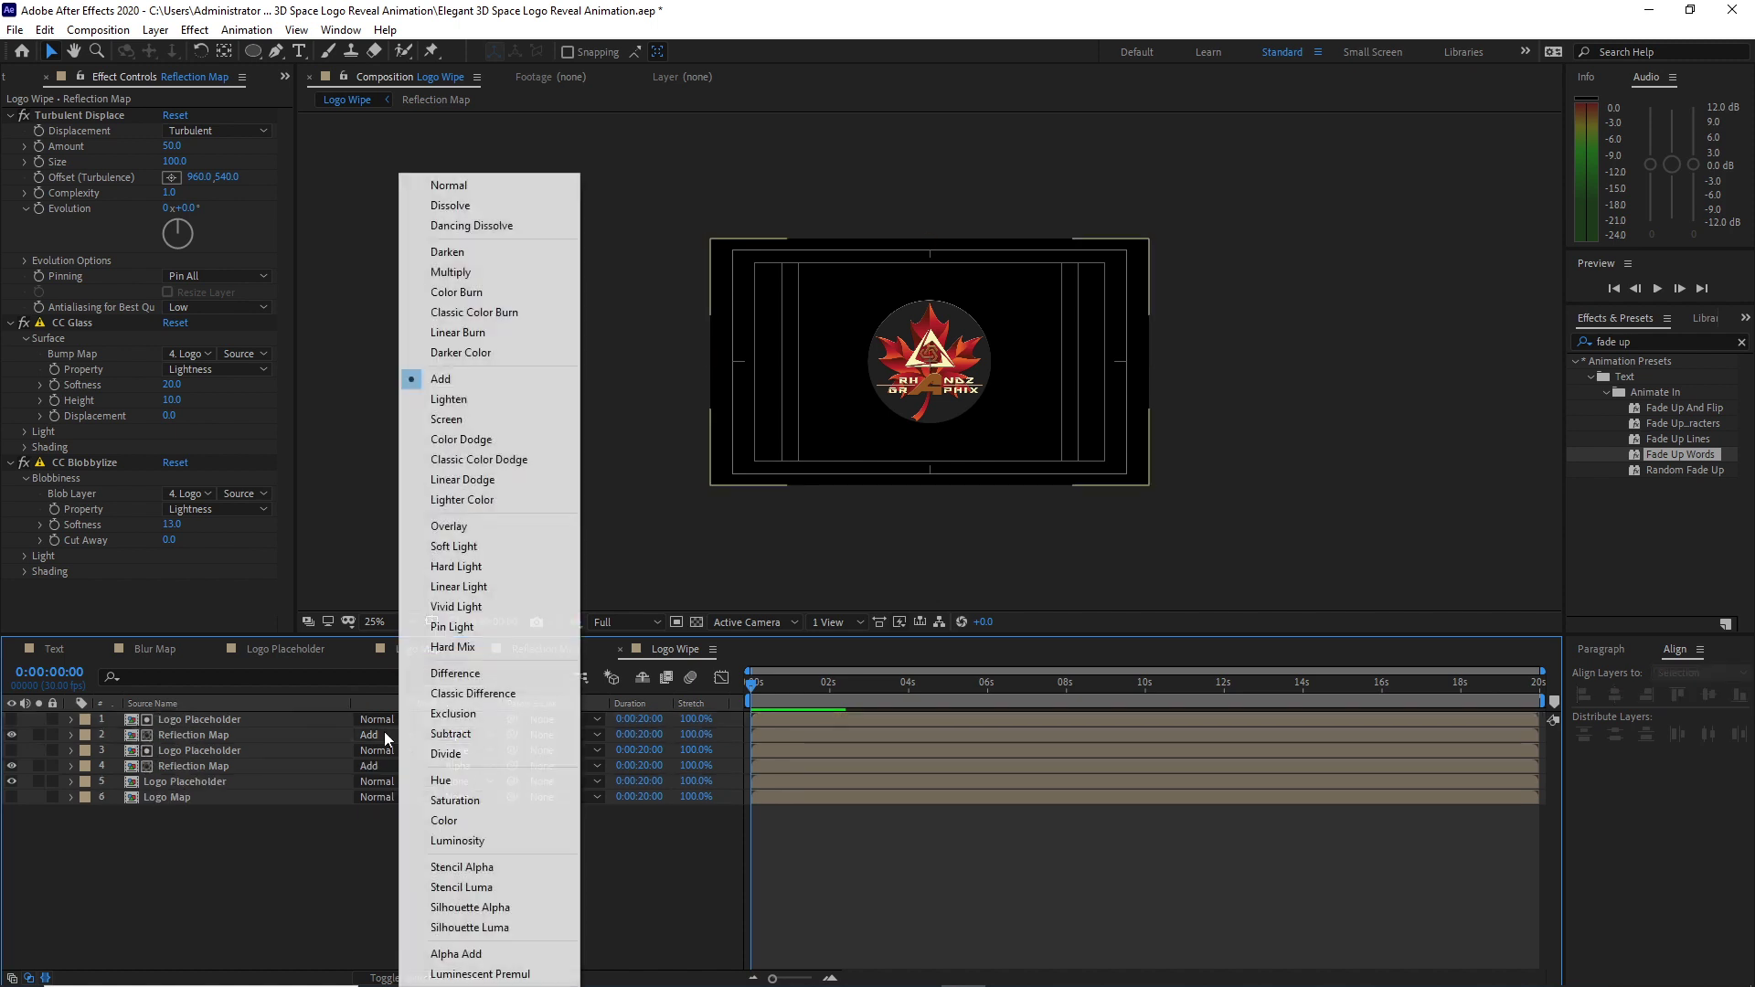
pyautogui.click(449, 399)
pyautogui.click(282, 922)
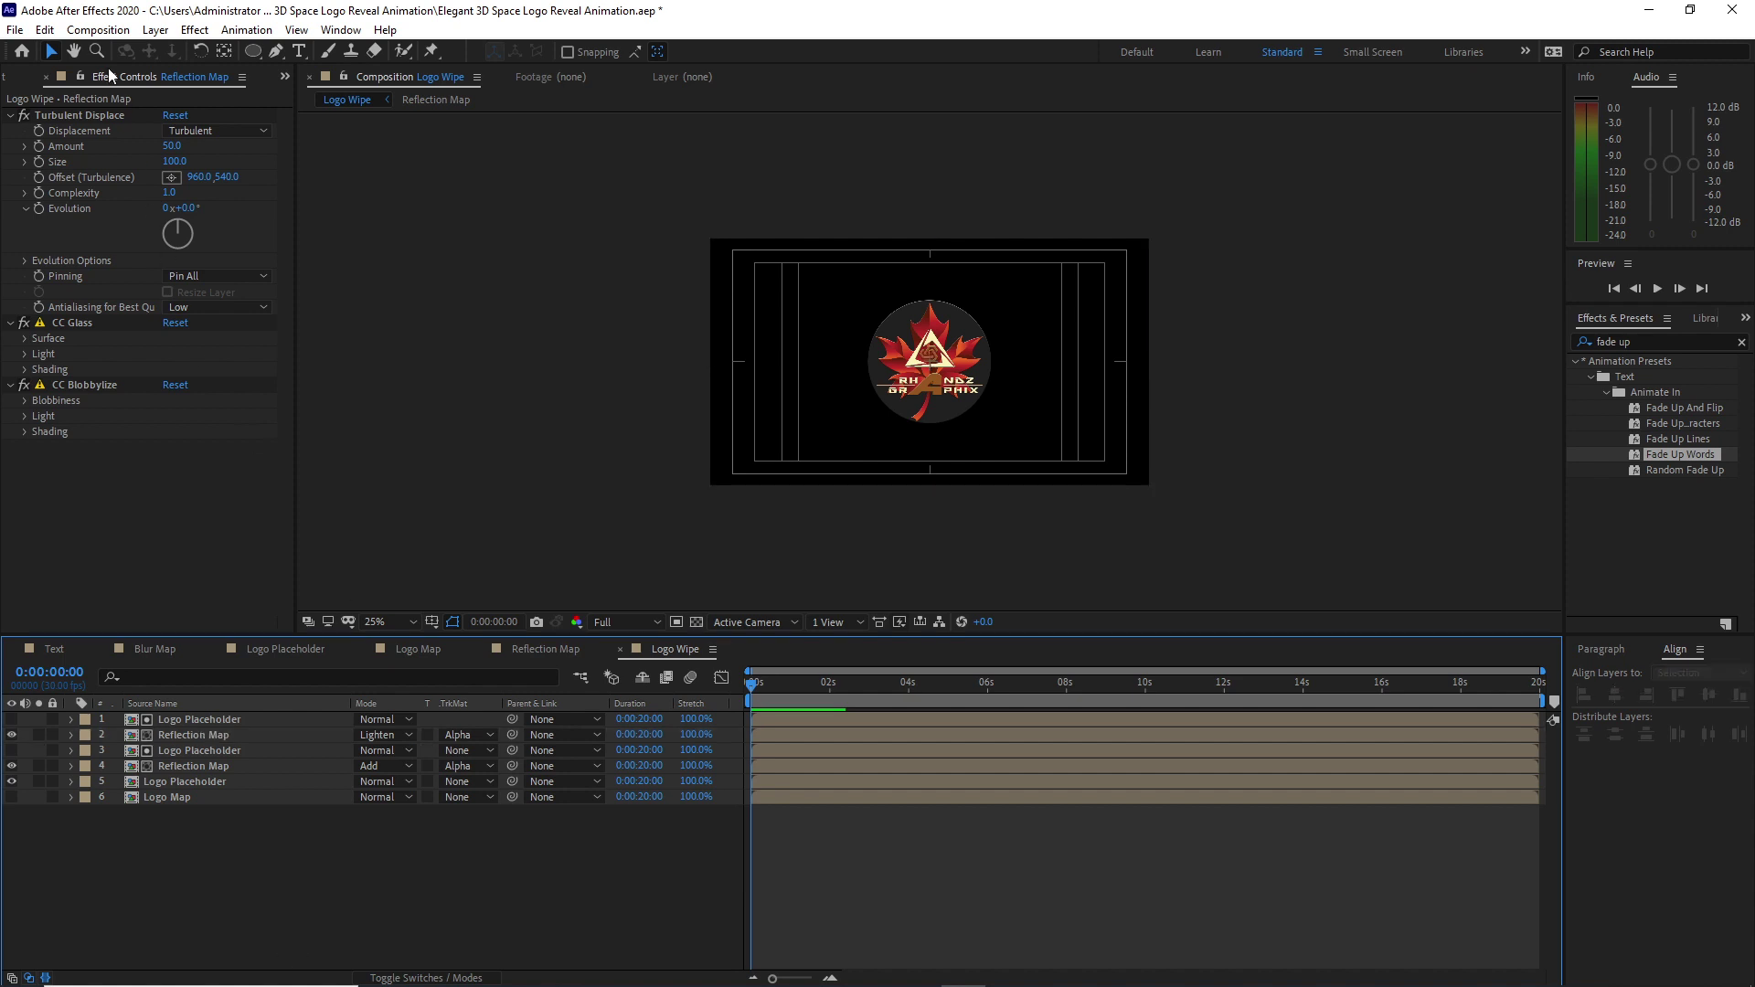
# Create a 1920 x 1080, 20-second composition named Logo Scribble and place the Logo Wipe composition in it.
pyautogui.click(98, 30)
pyautogui.click(101, 52)
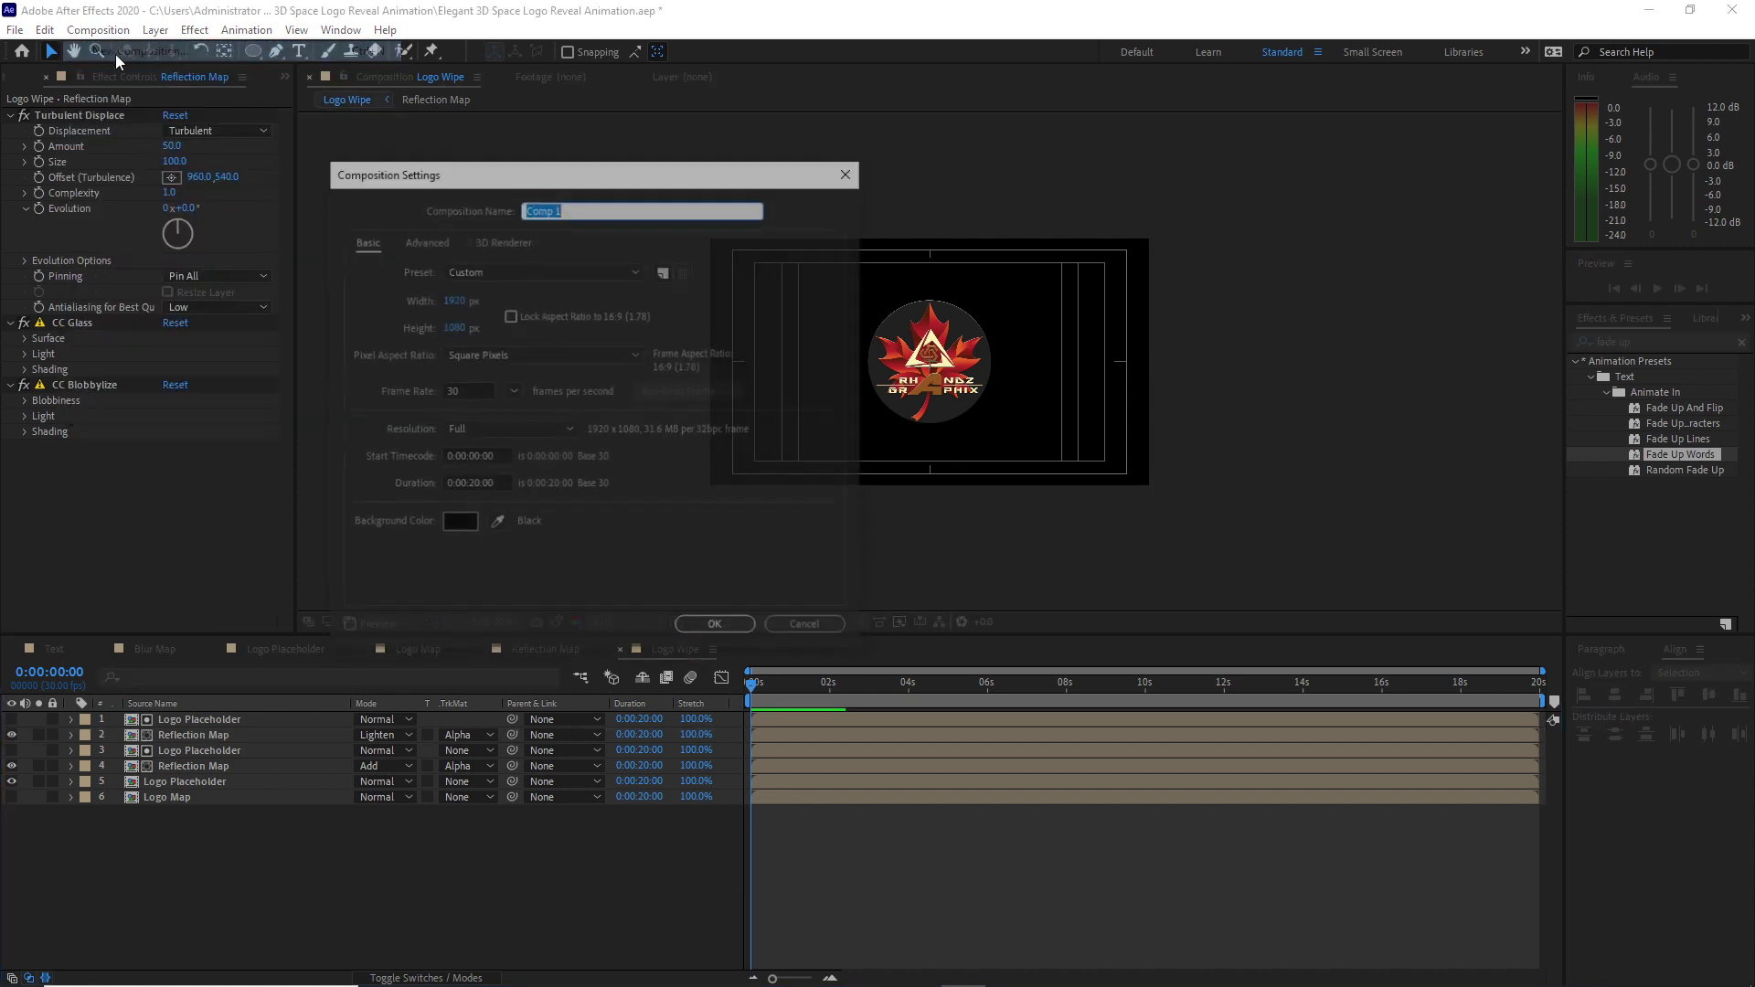
pyautogui.write('Logo Scribble')
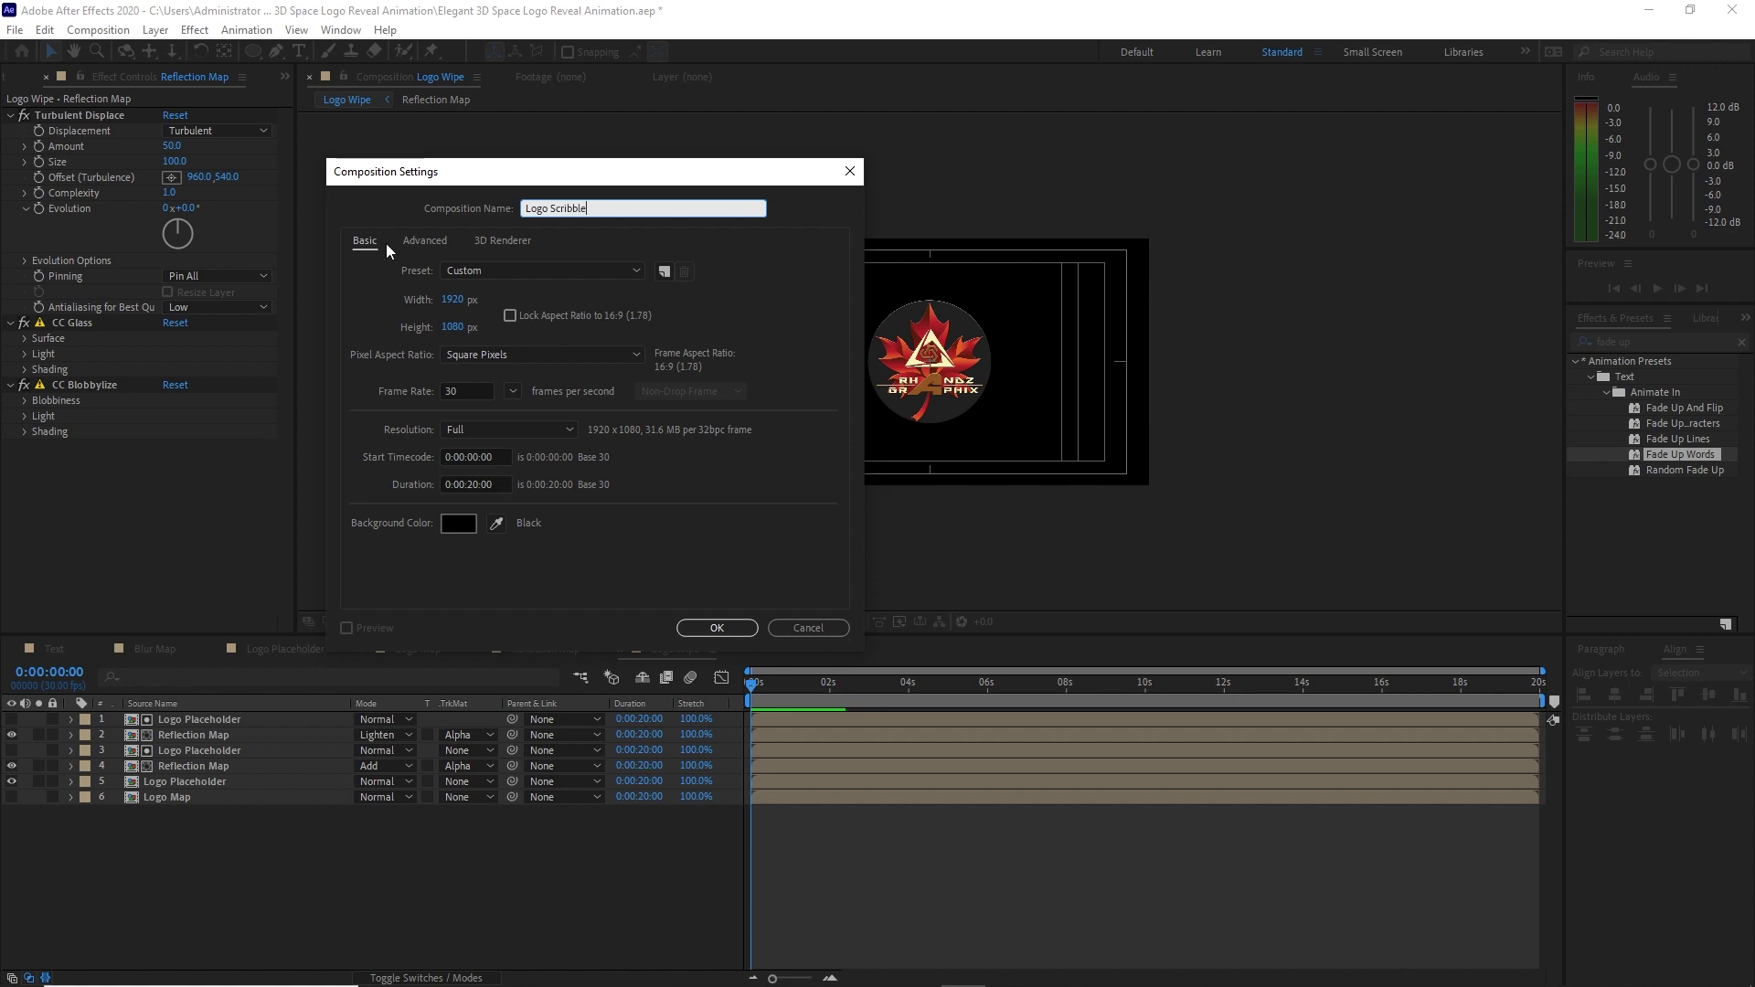
pyautogui.click(702, 624)
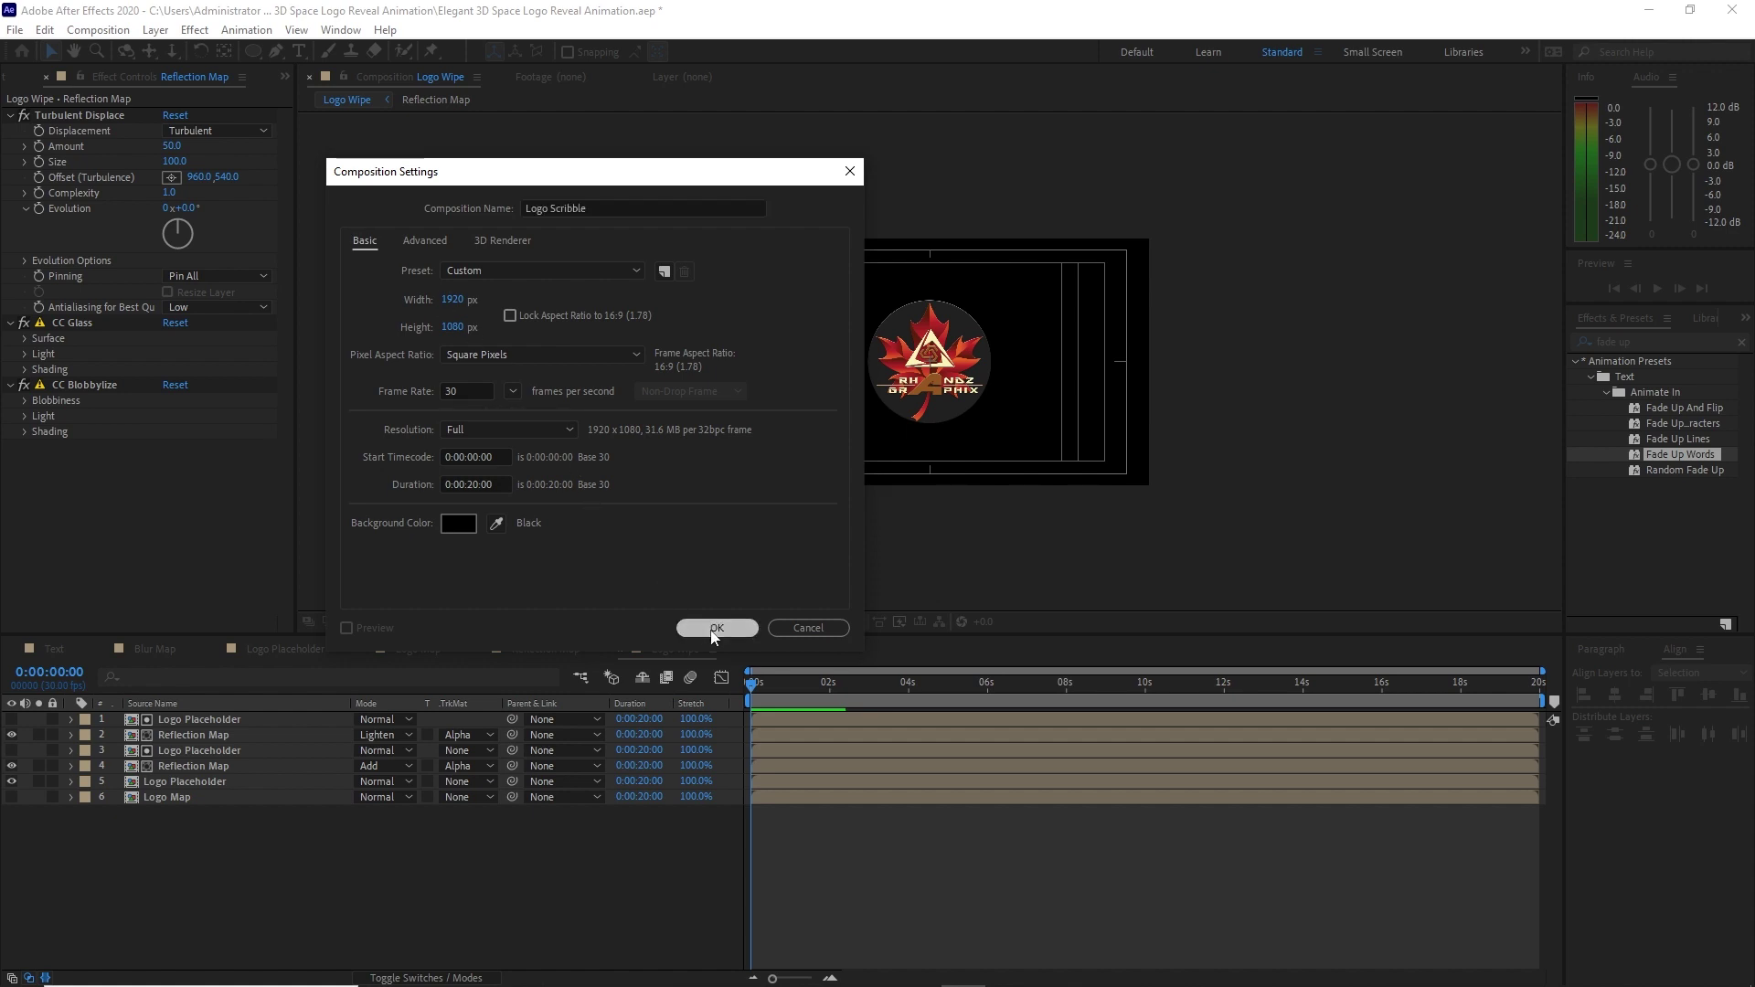
pyautogui.click(31, 81)
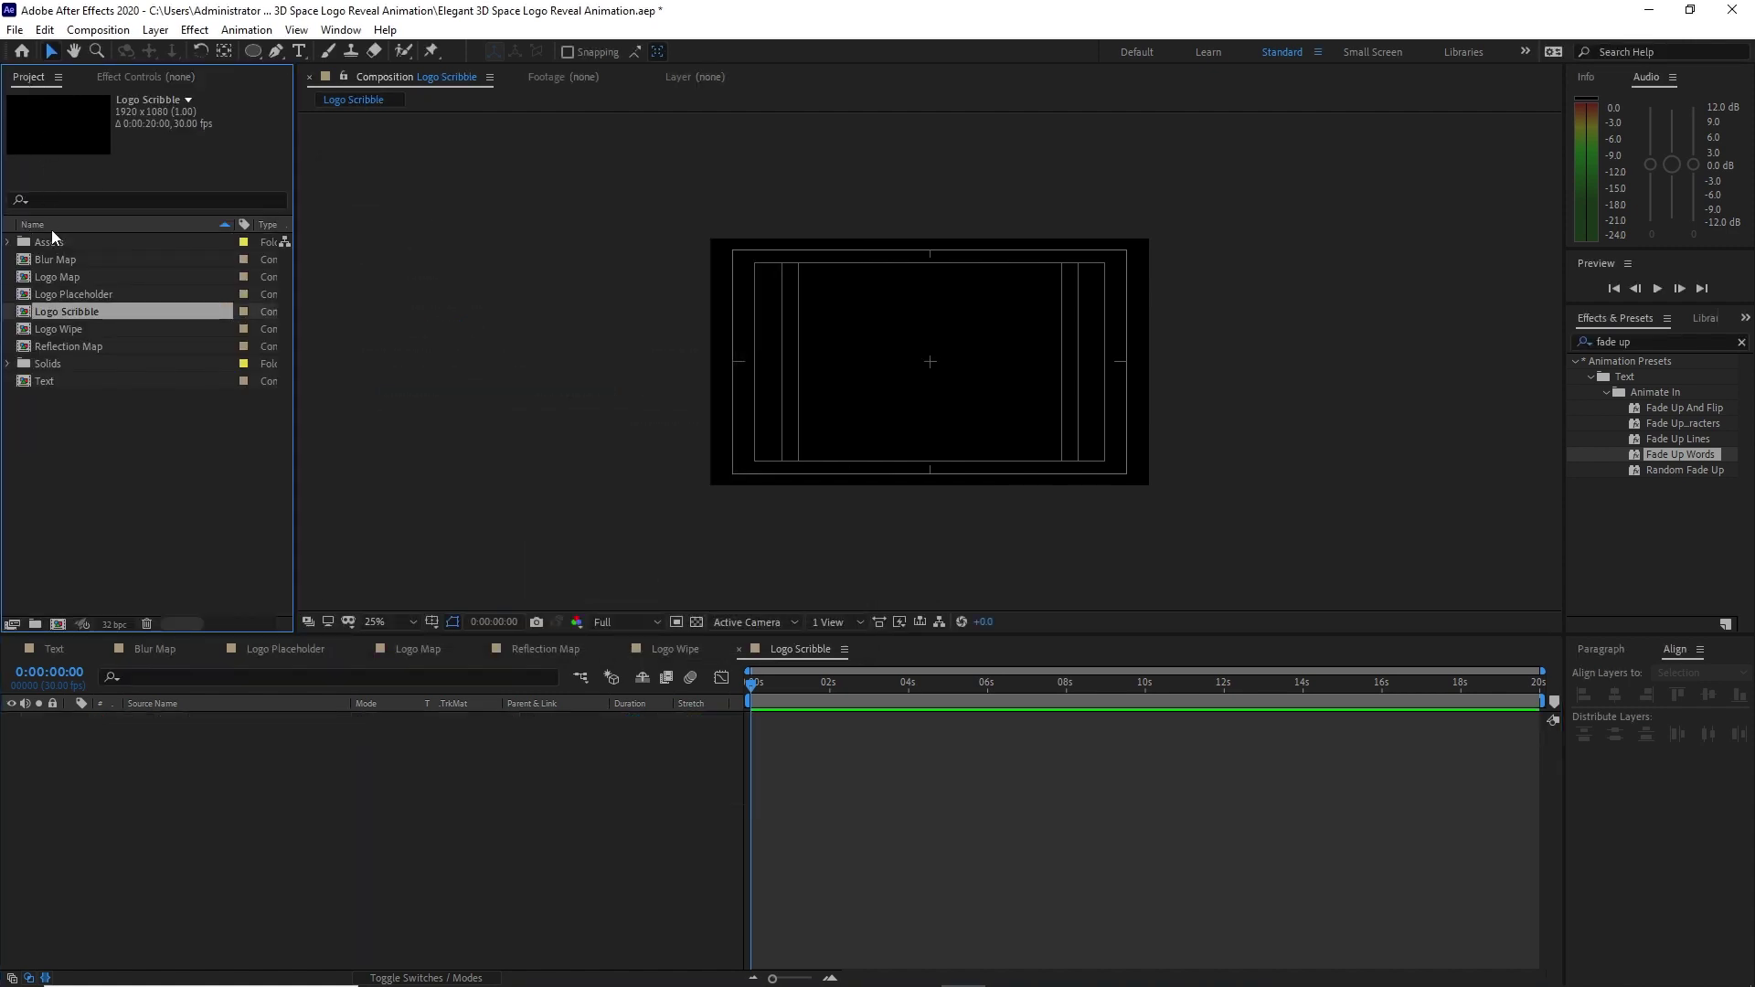
pyautogui.moveTo(69, 331); pyautogui.dragTo(150, 776)
# Add a black solid at composition size above the Logo Wipe layer.
pyautogui.click(154, 29)
pyautogui.moveTo(420, 52)
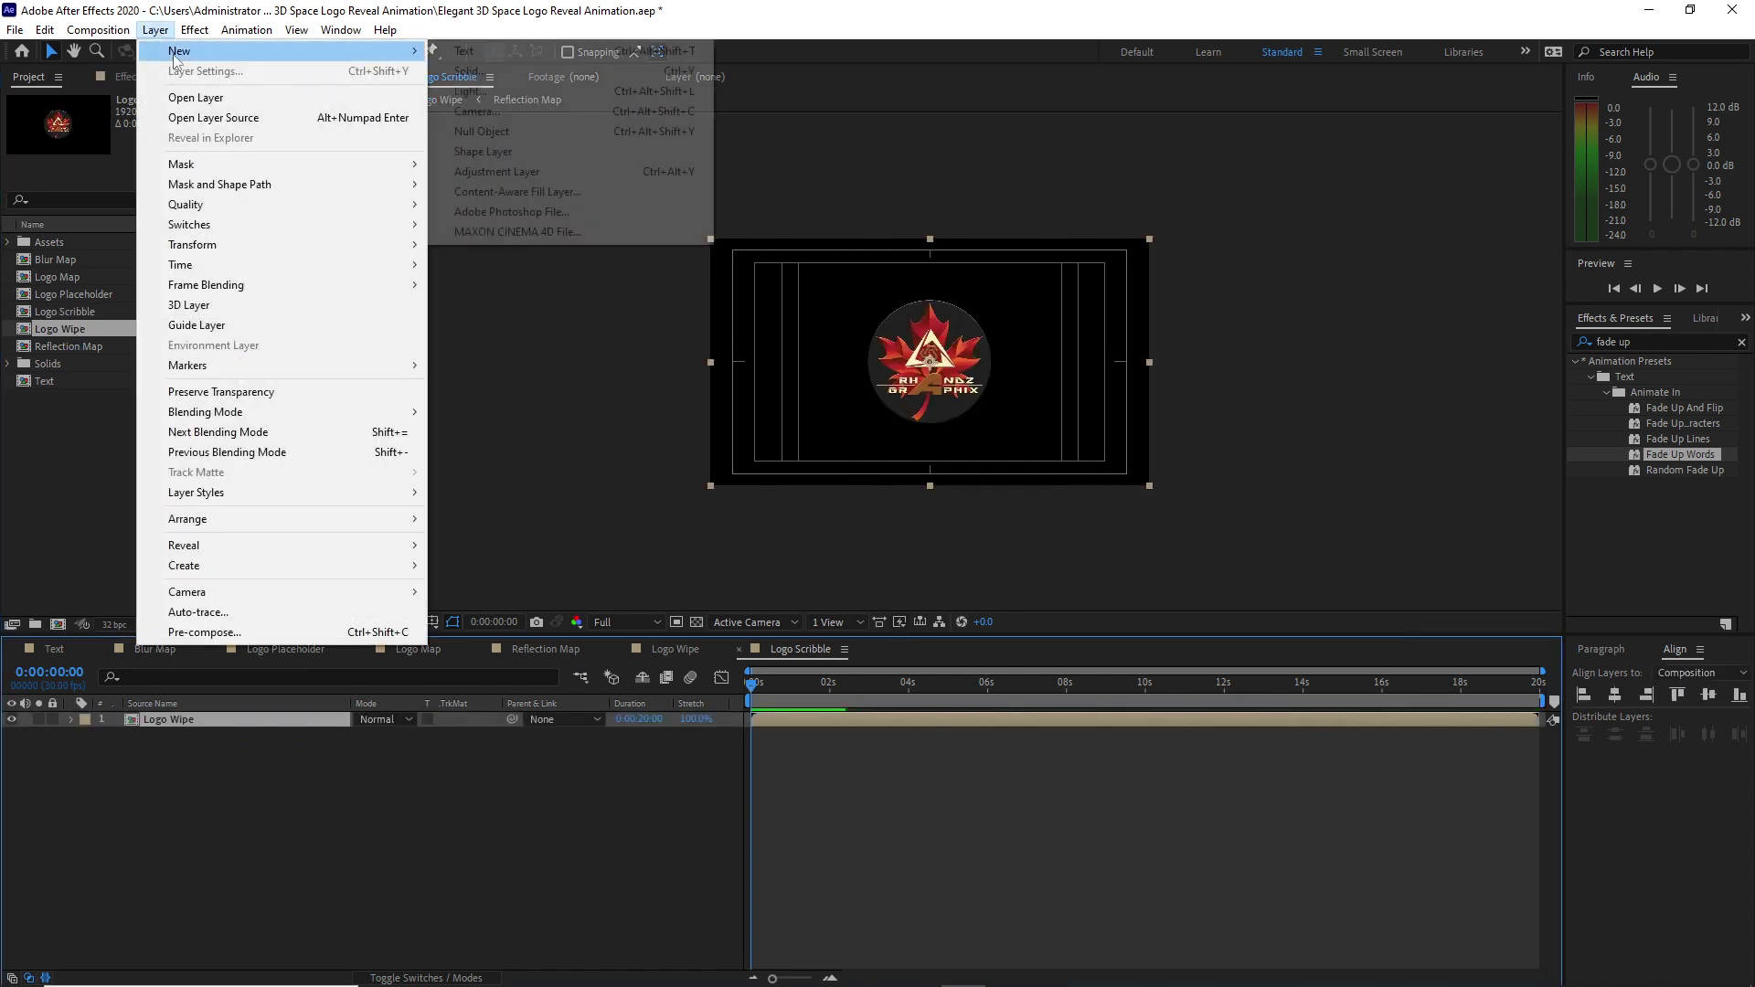
pyautogui.click(469, 70)
pyautogui.click(468, 563)
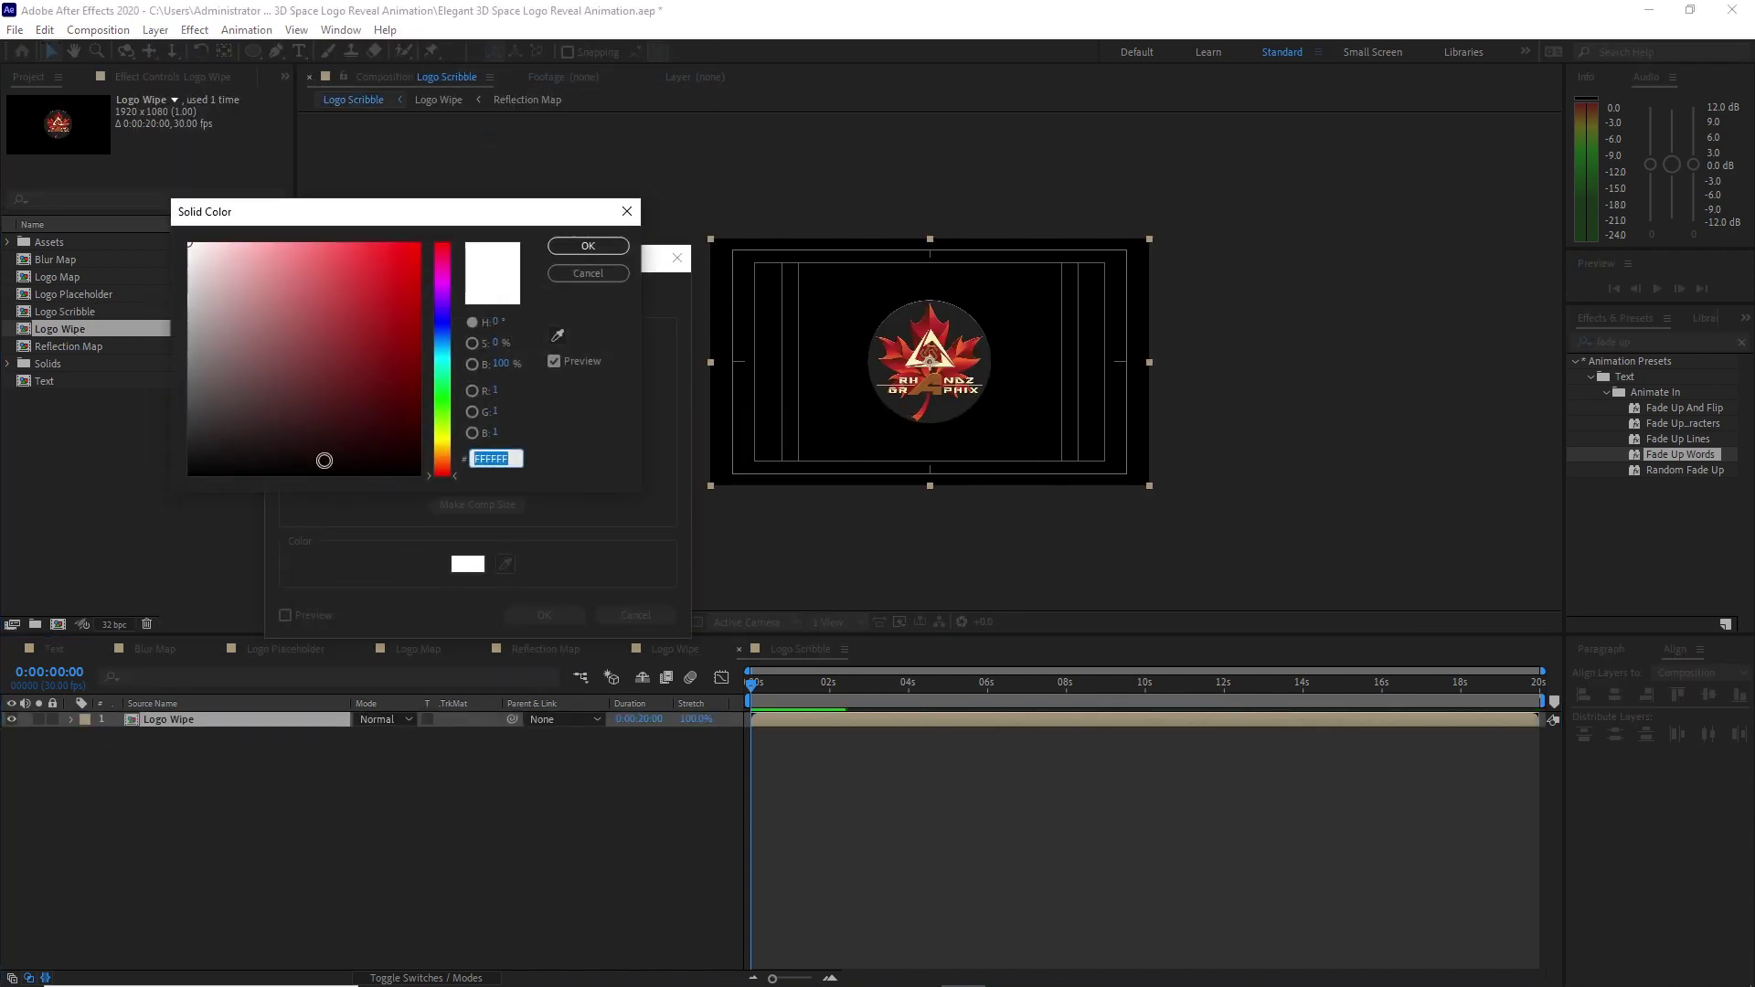
pyautogui.moveTo(321, 458); pyautogui.dragTo(170, 488)
pyautogui.click(588, 245)
pyautogui.click(492, 509)
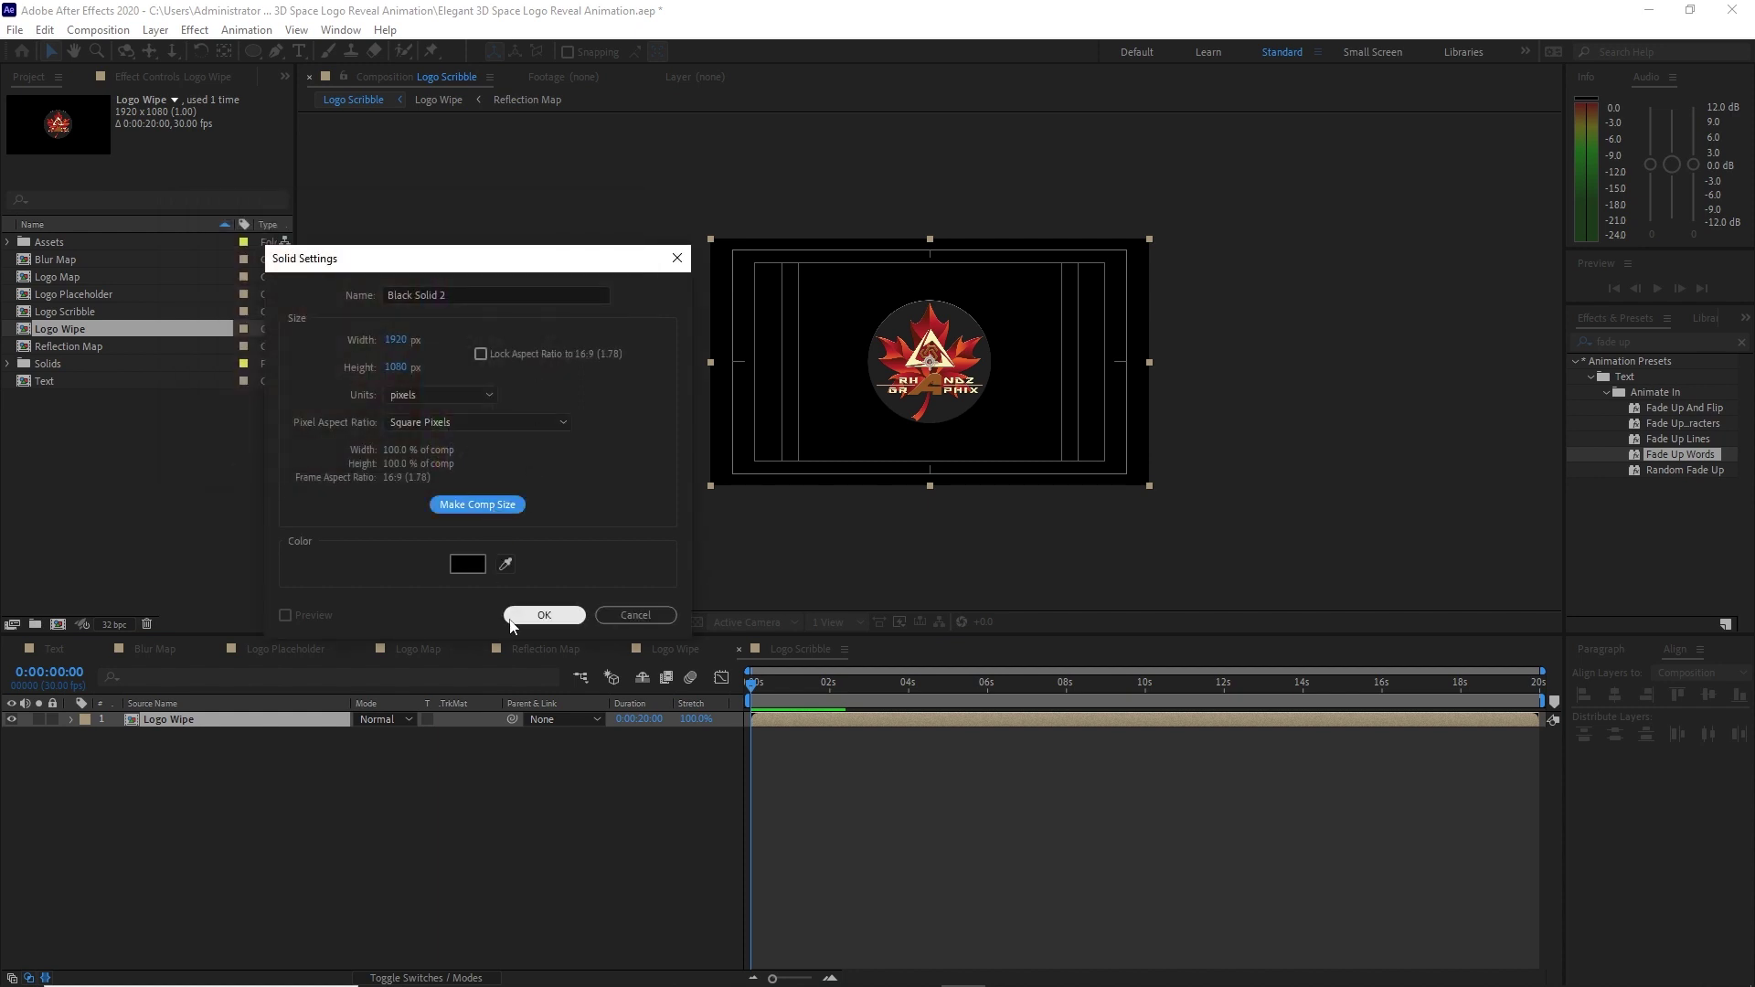
pyautogui.click(544, 614)
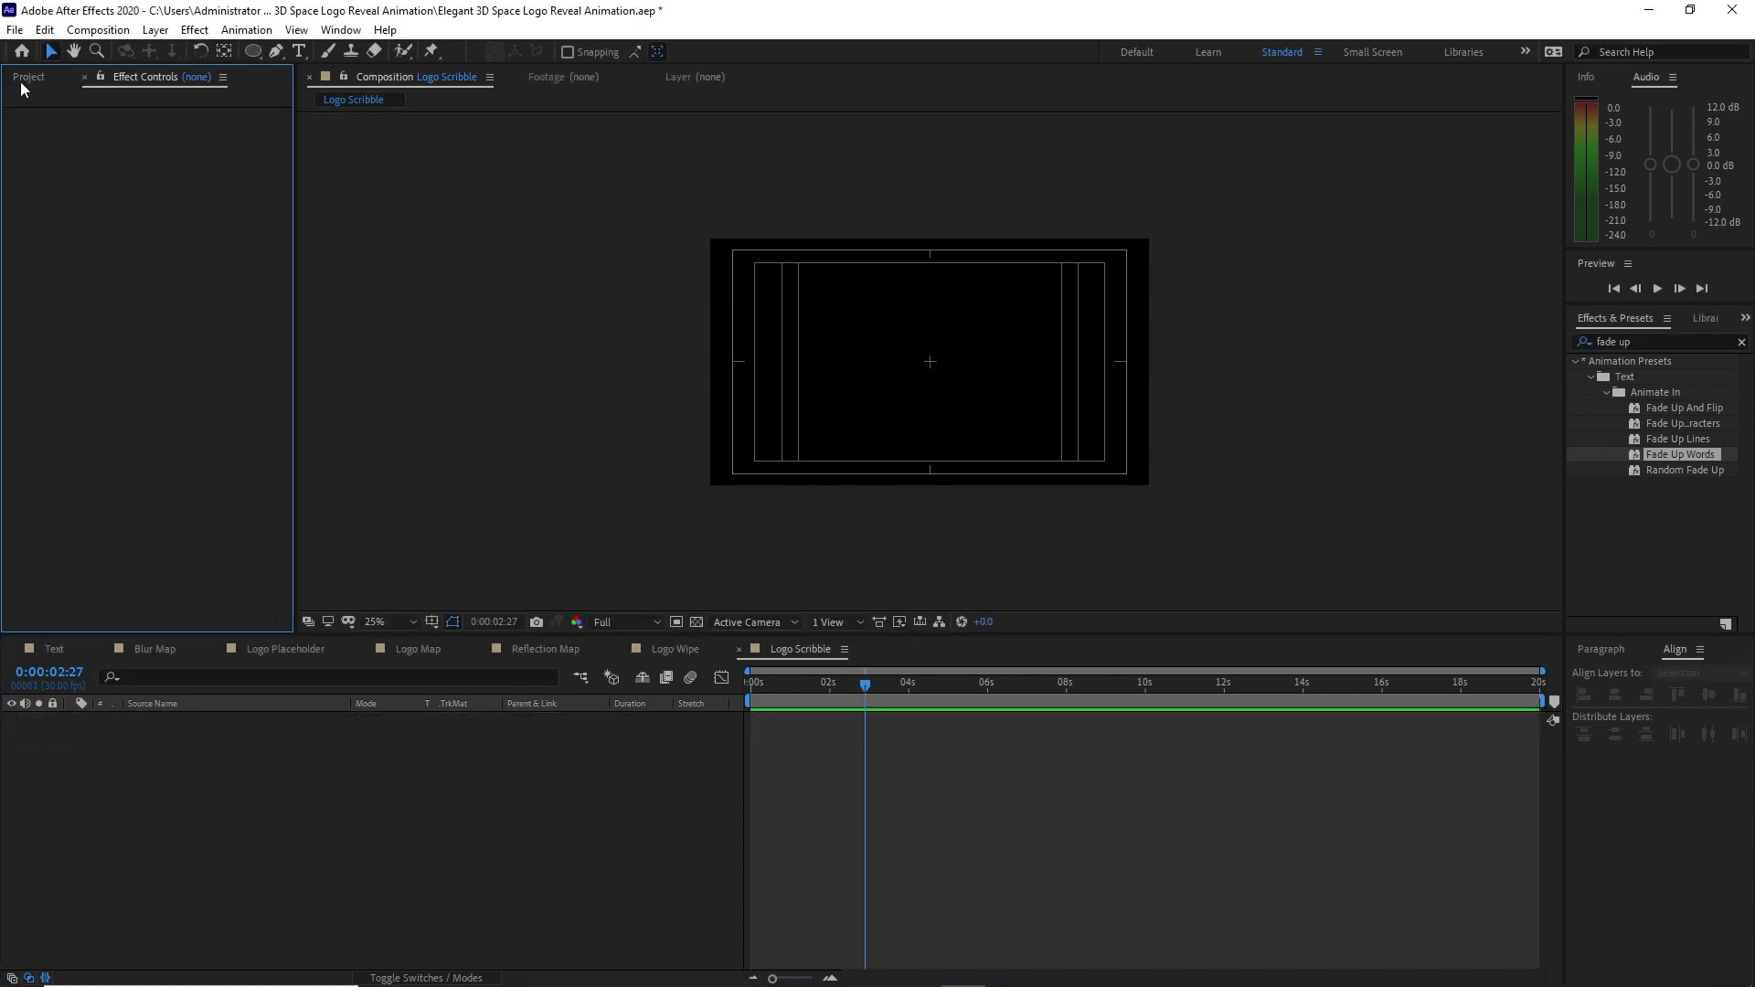
pyautogui.click(27, 77)
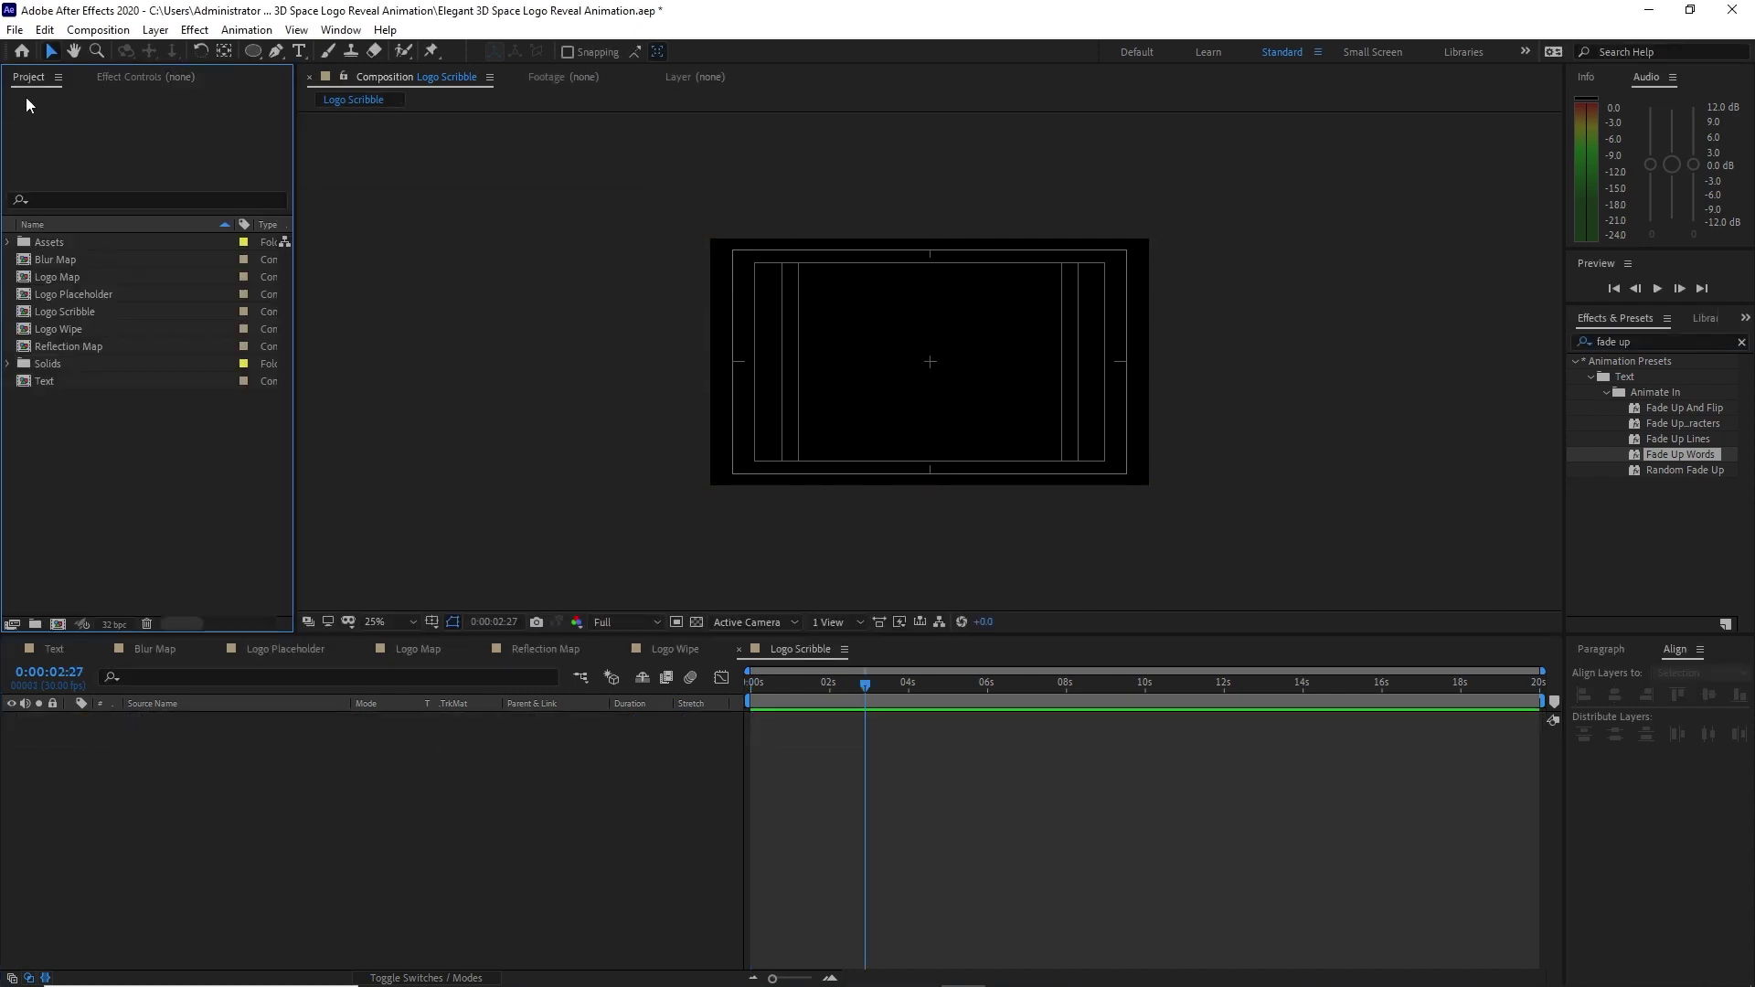
# Draw a rectangular mask on the black solid around the logo and raise its upper edge to clear the logo.
pyautogui.moveTo(248, 58); pyautogui.dragTo(306, 55)
pyautogui.press('q')
pyautogui.press('q')
pyautogui.press('q')
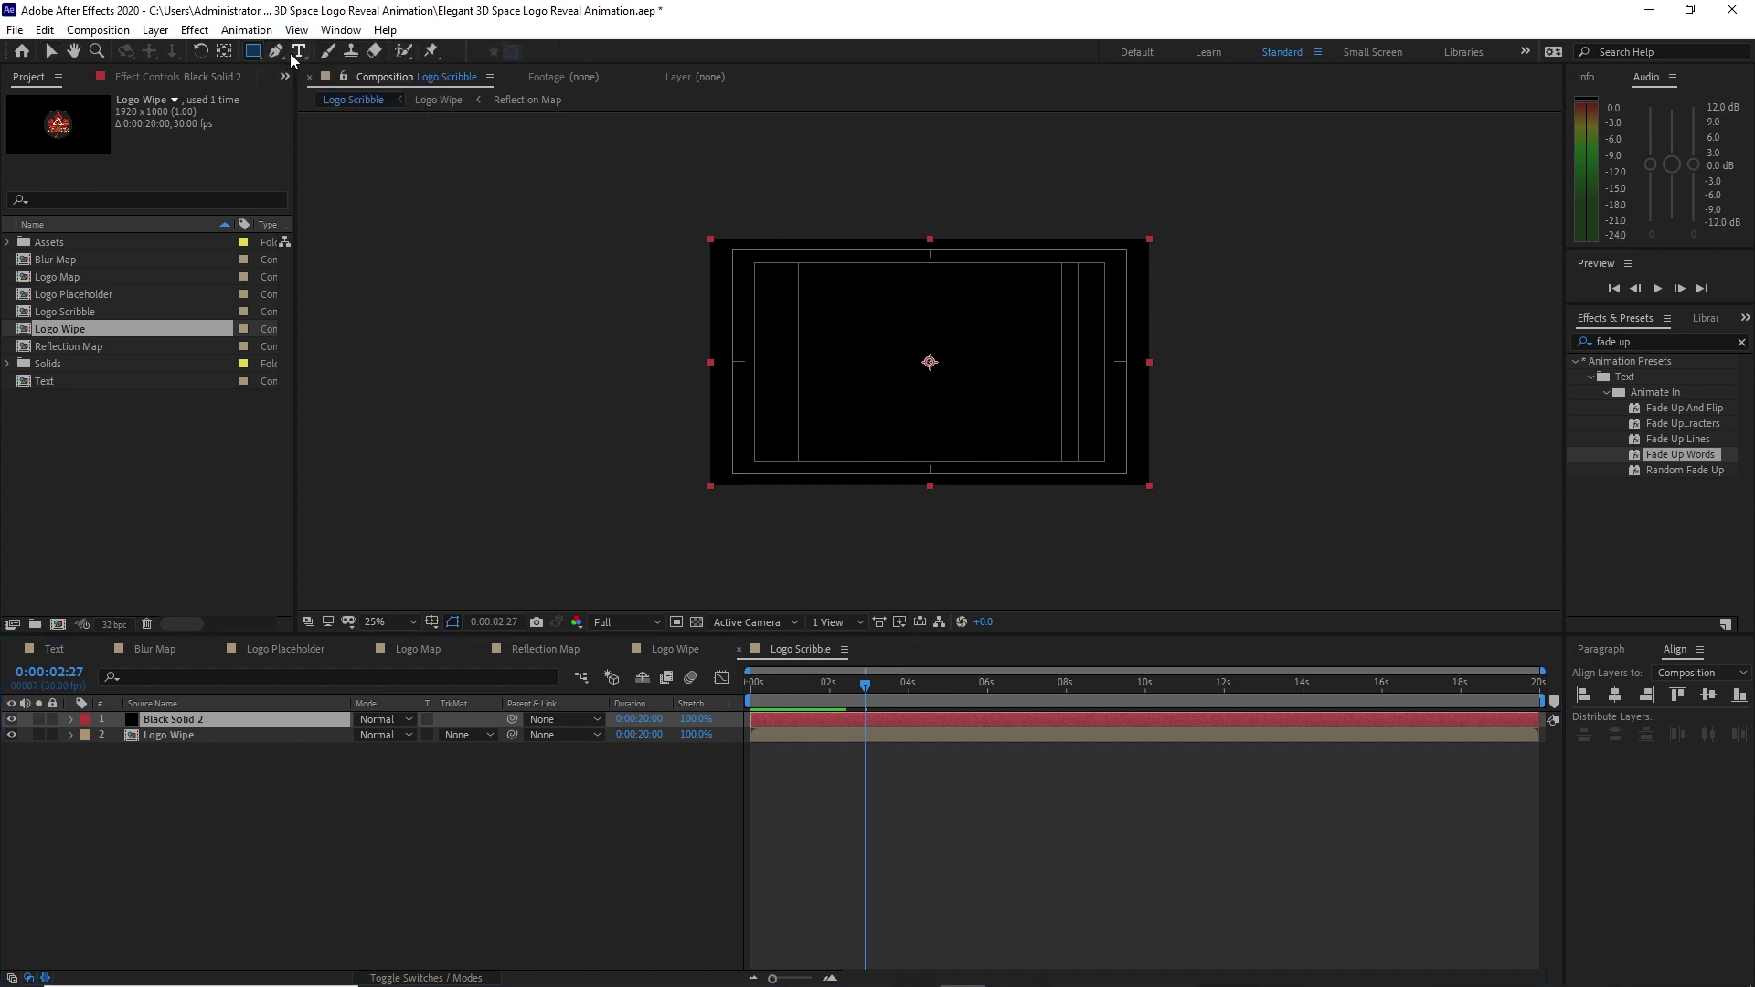
pyautogui.moveTo(807, 305); pyautogui.dragTo(1031, 436)
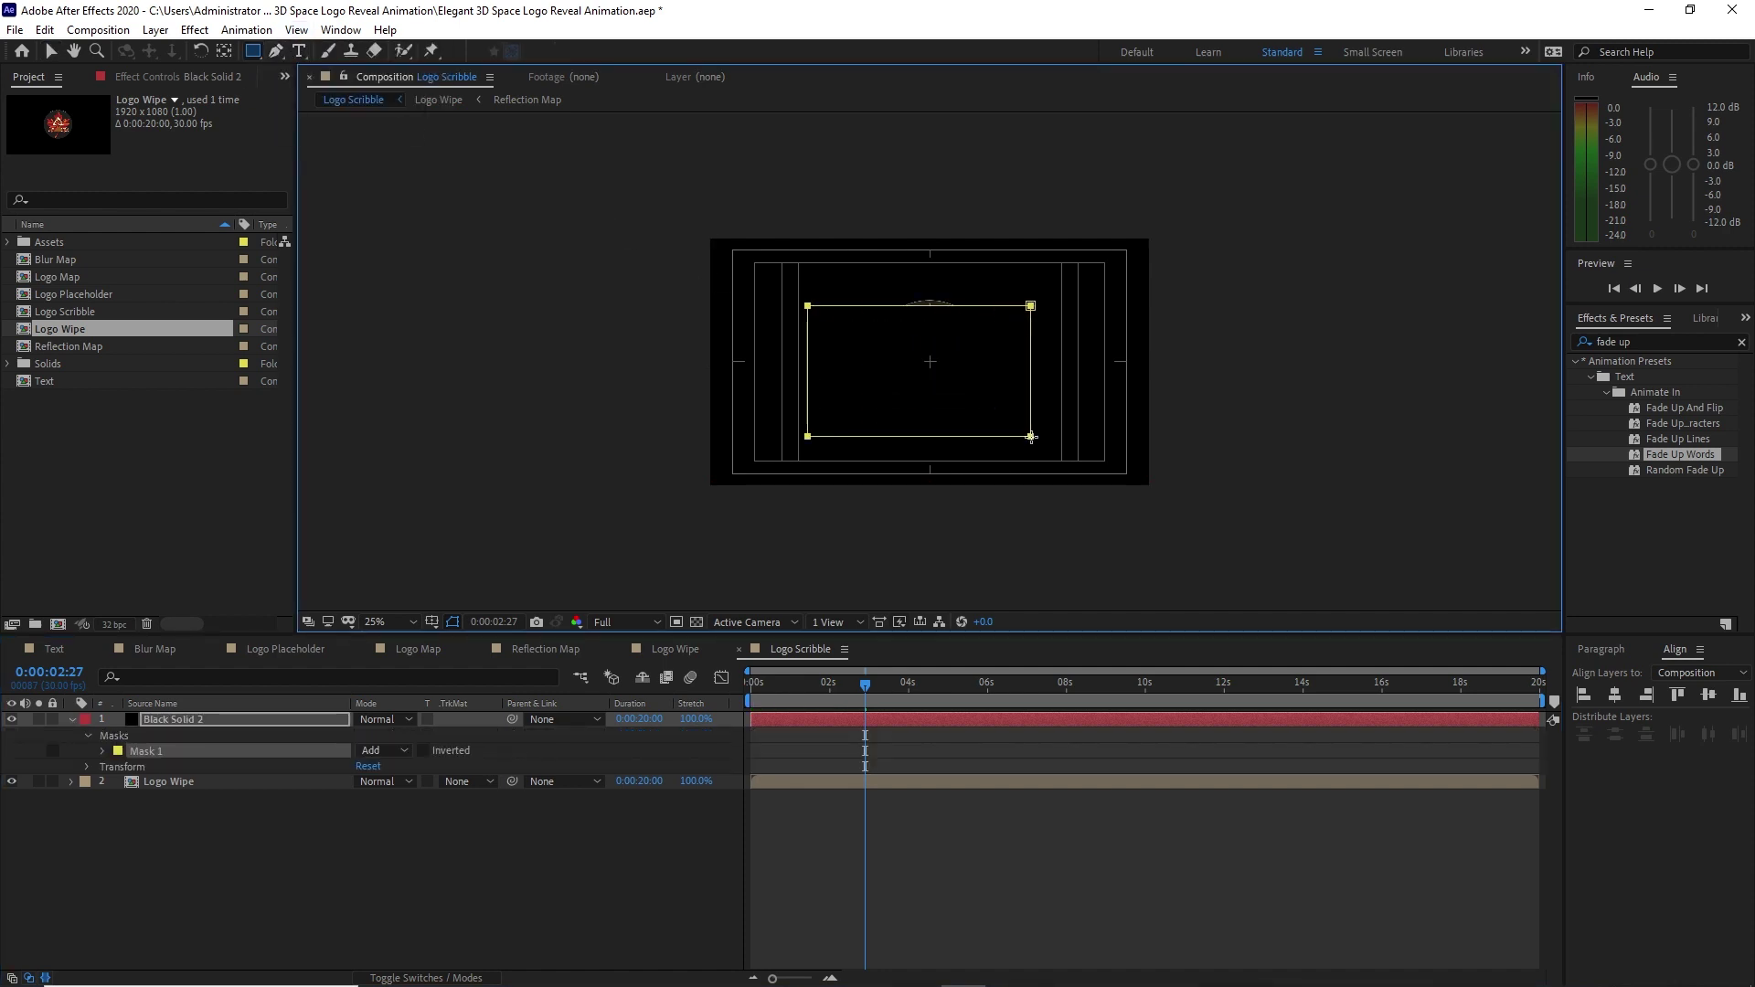
pyautogui.press('v')
pyautogui.moveTo(918, 312); pyautogui.dragTo(919, 291)
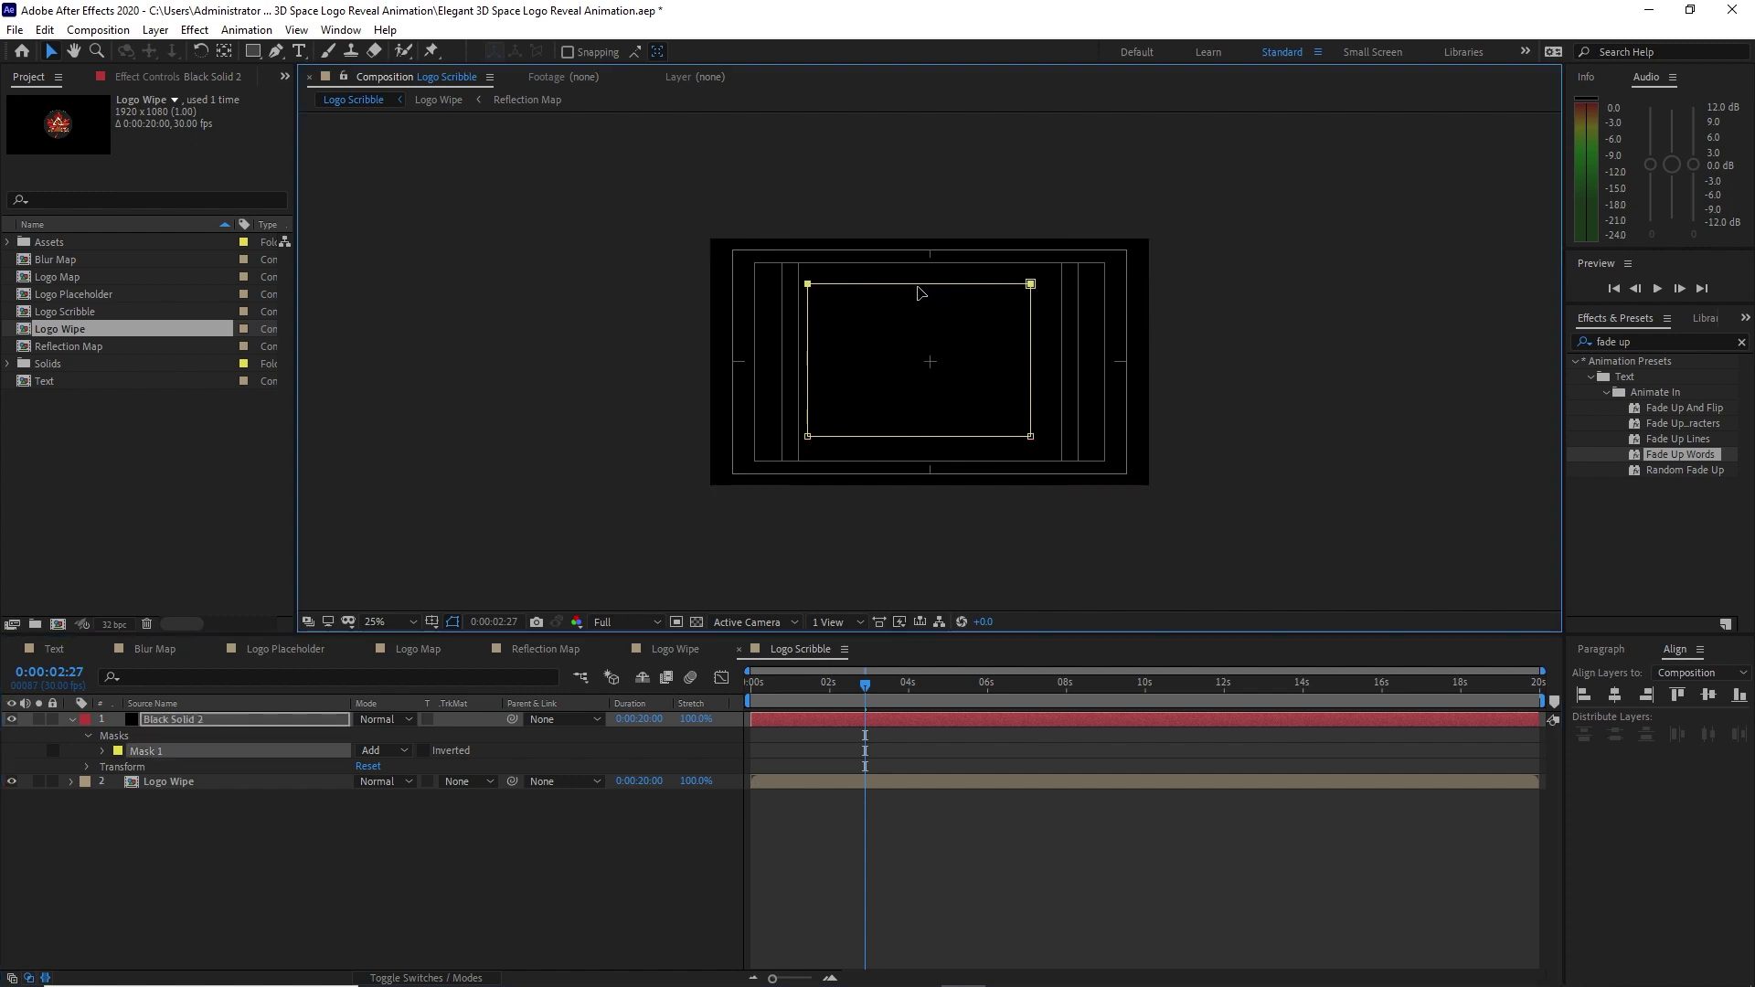
# Hide the black solid and center it horizontally and vertically in the composition.
pyautogui.click(12, 719)
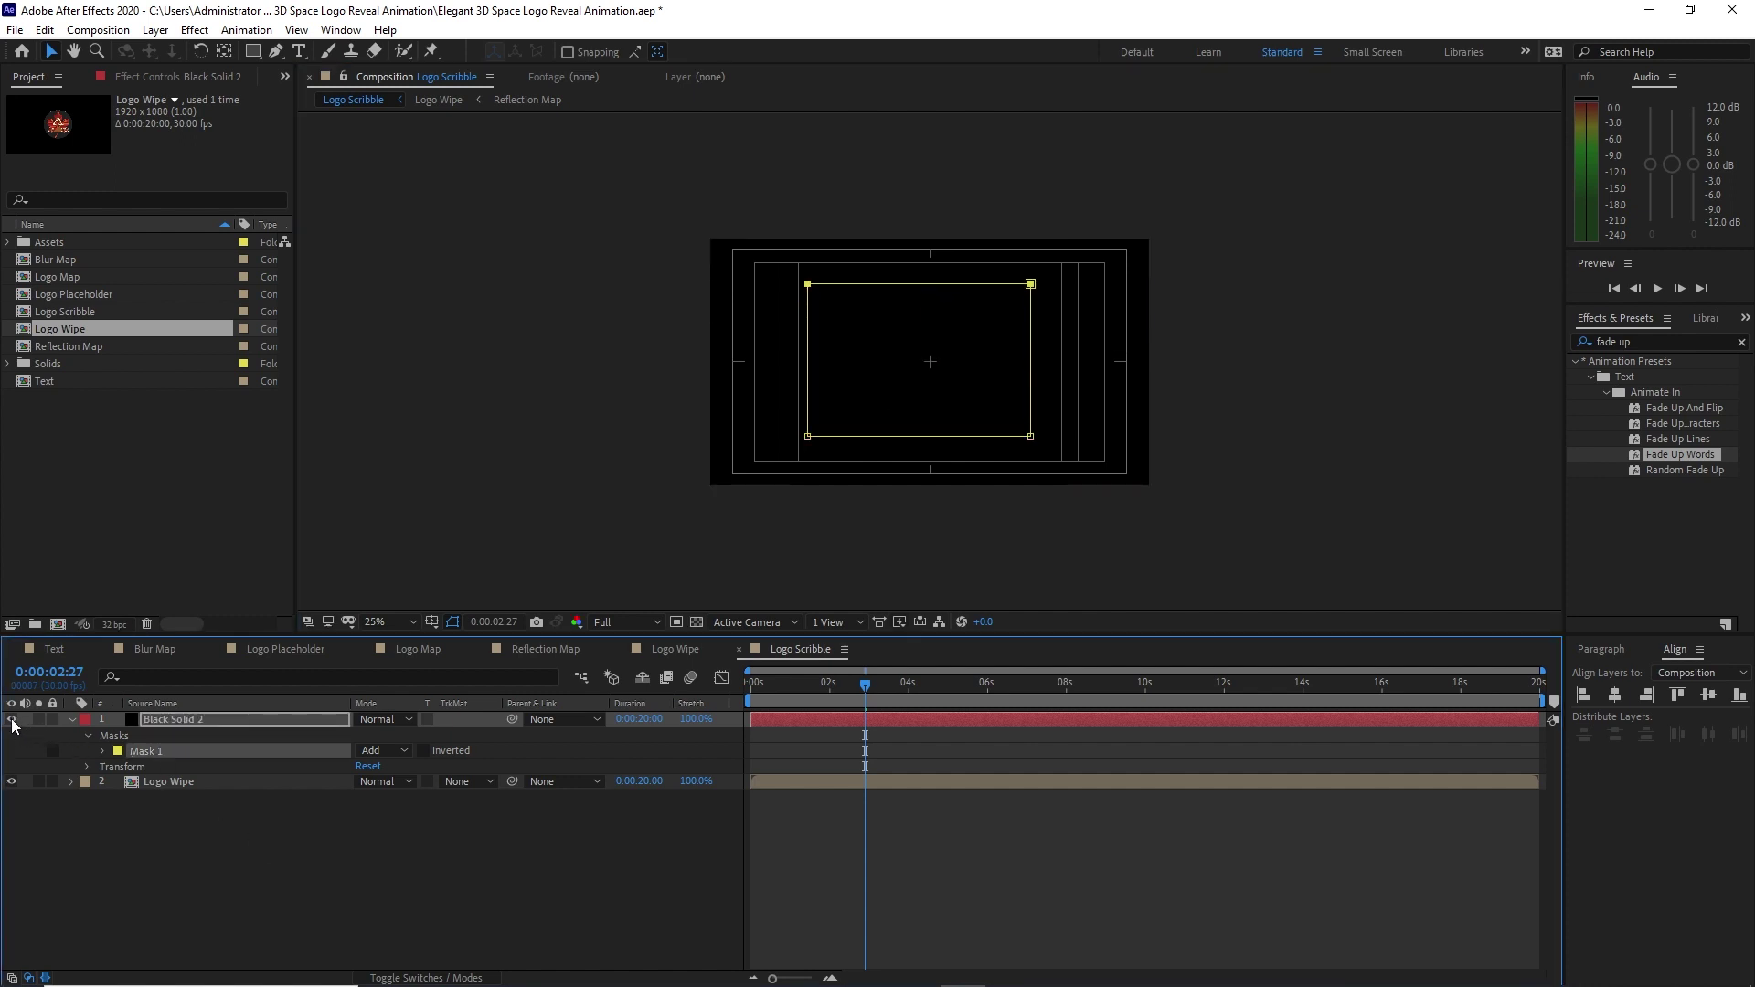
pyautogui.click(1615, 695)
pyautogui.click(1708, 697)
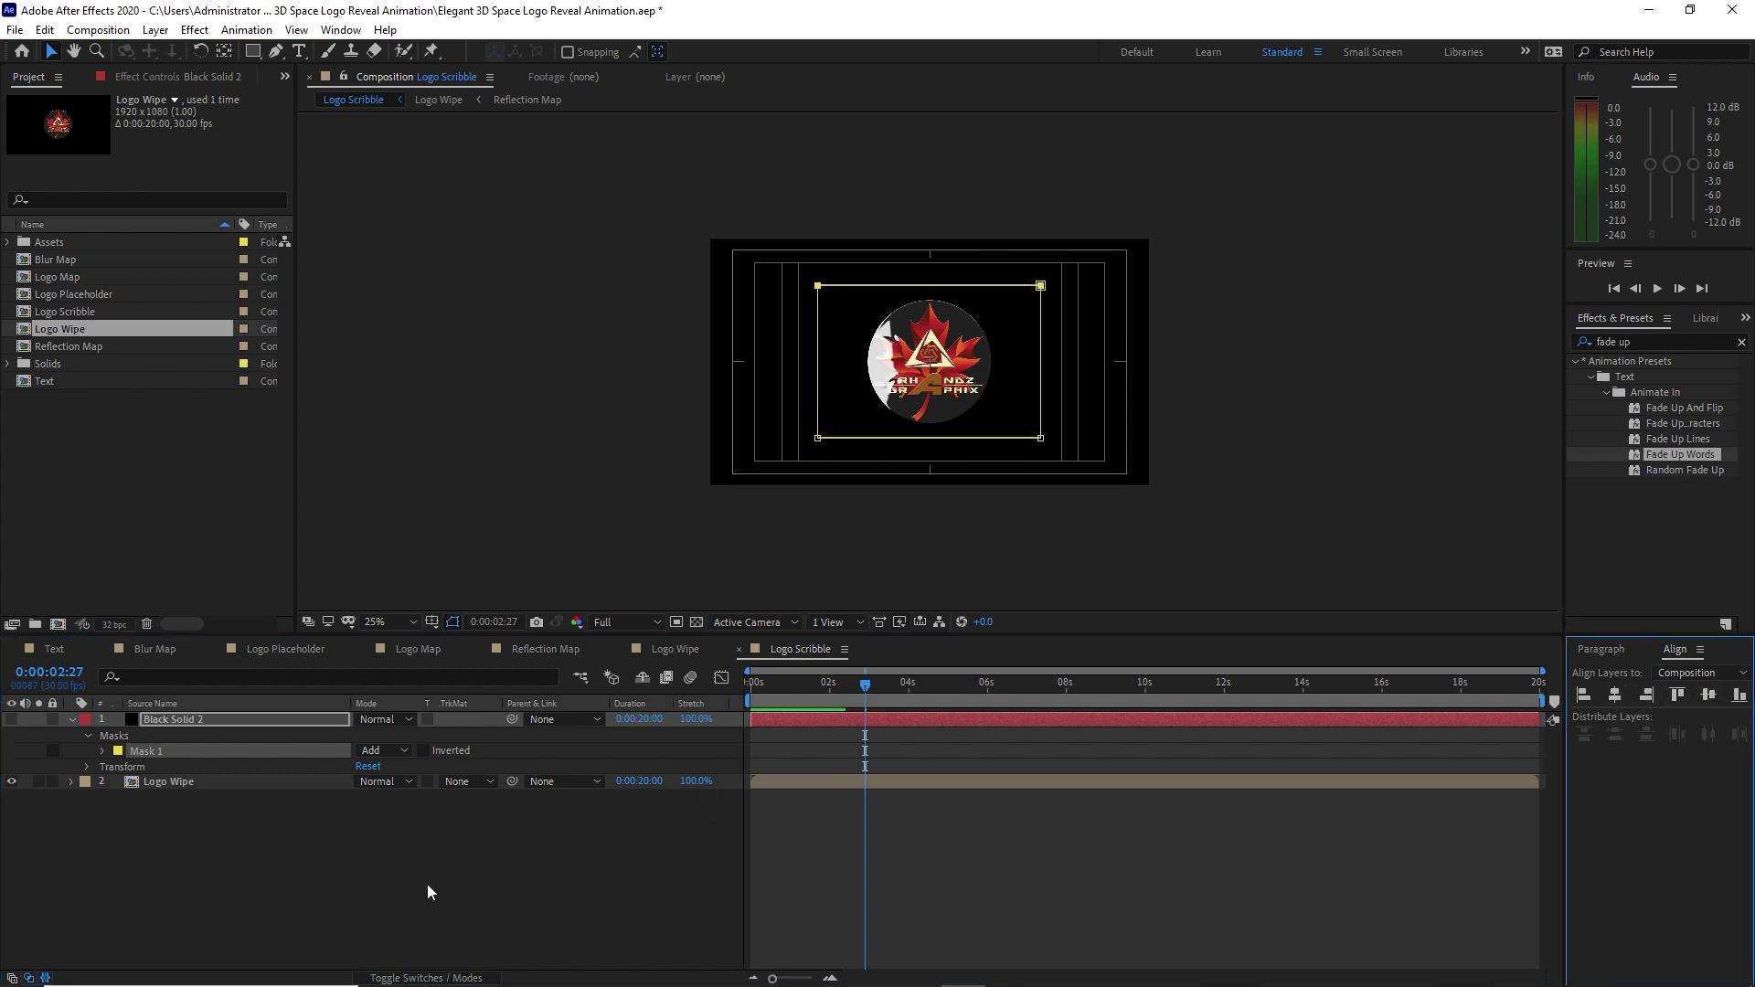
# Apply the Scribble effect to the masked black solid.
pyautogui.click(195, 30)
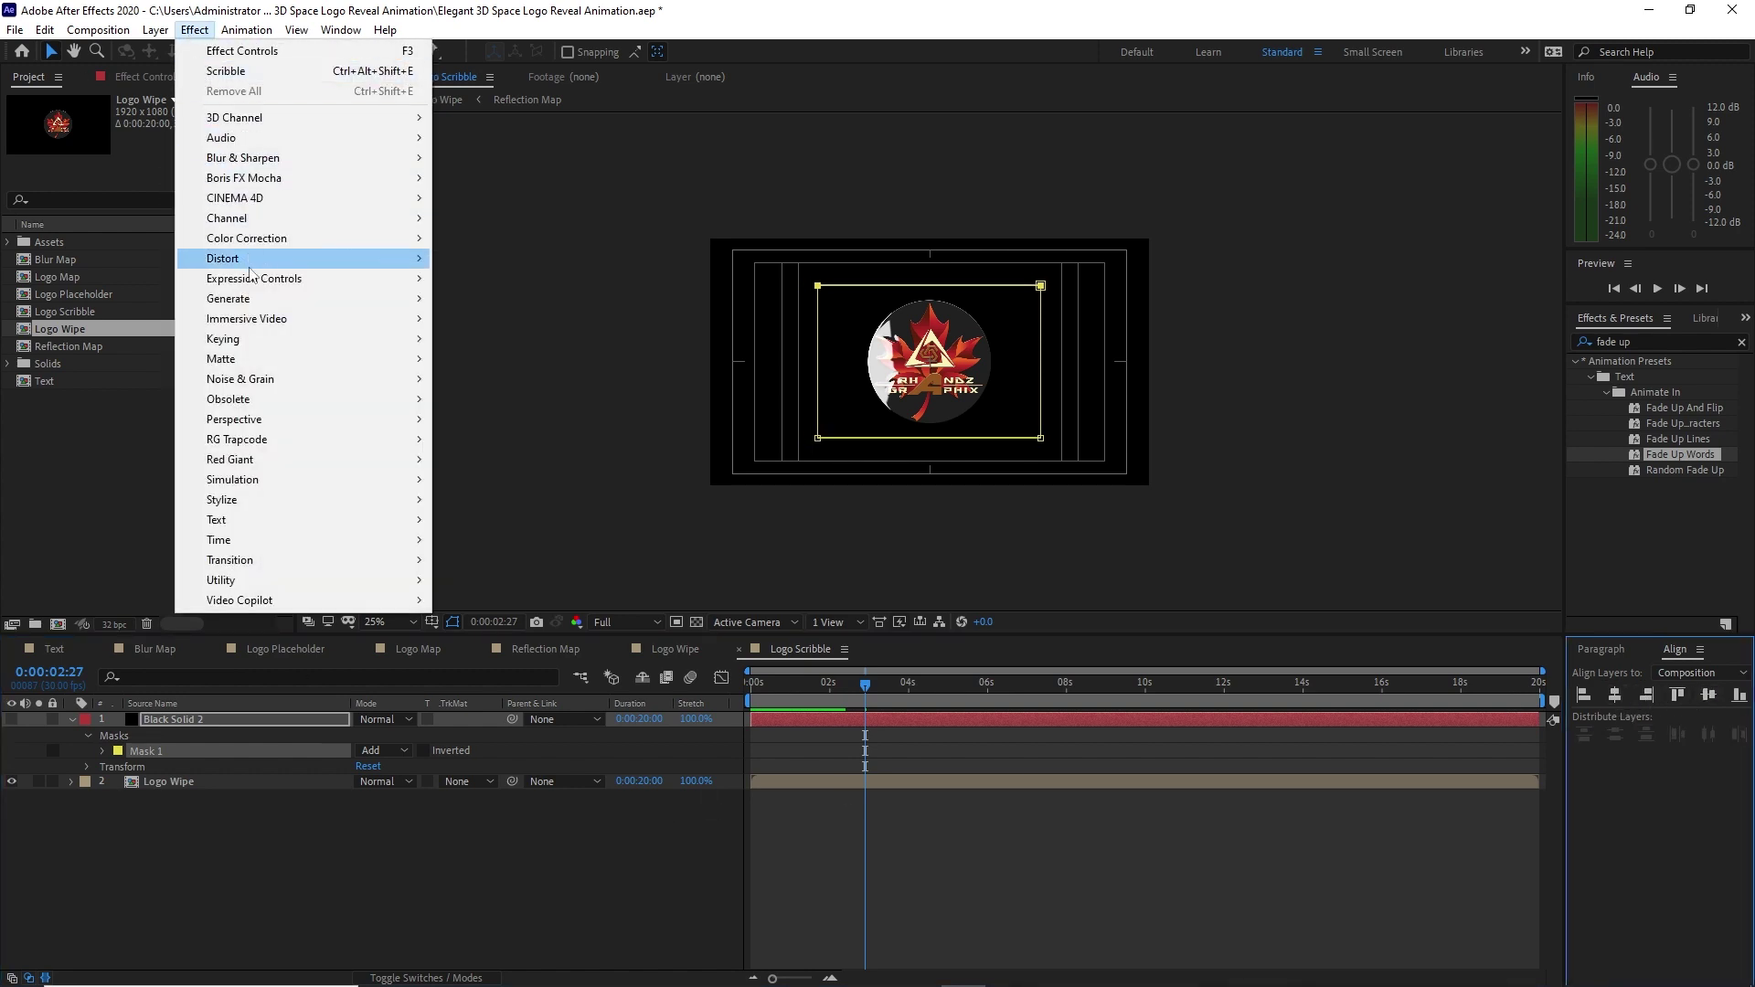
pyautogui.moveTo(261, 303)
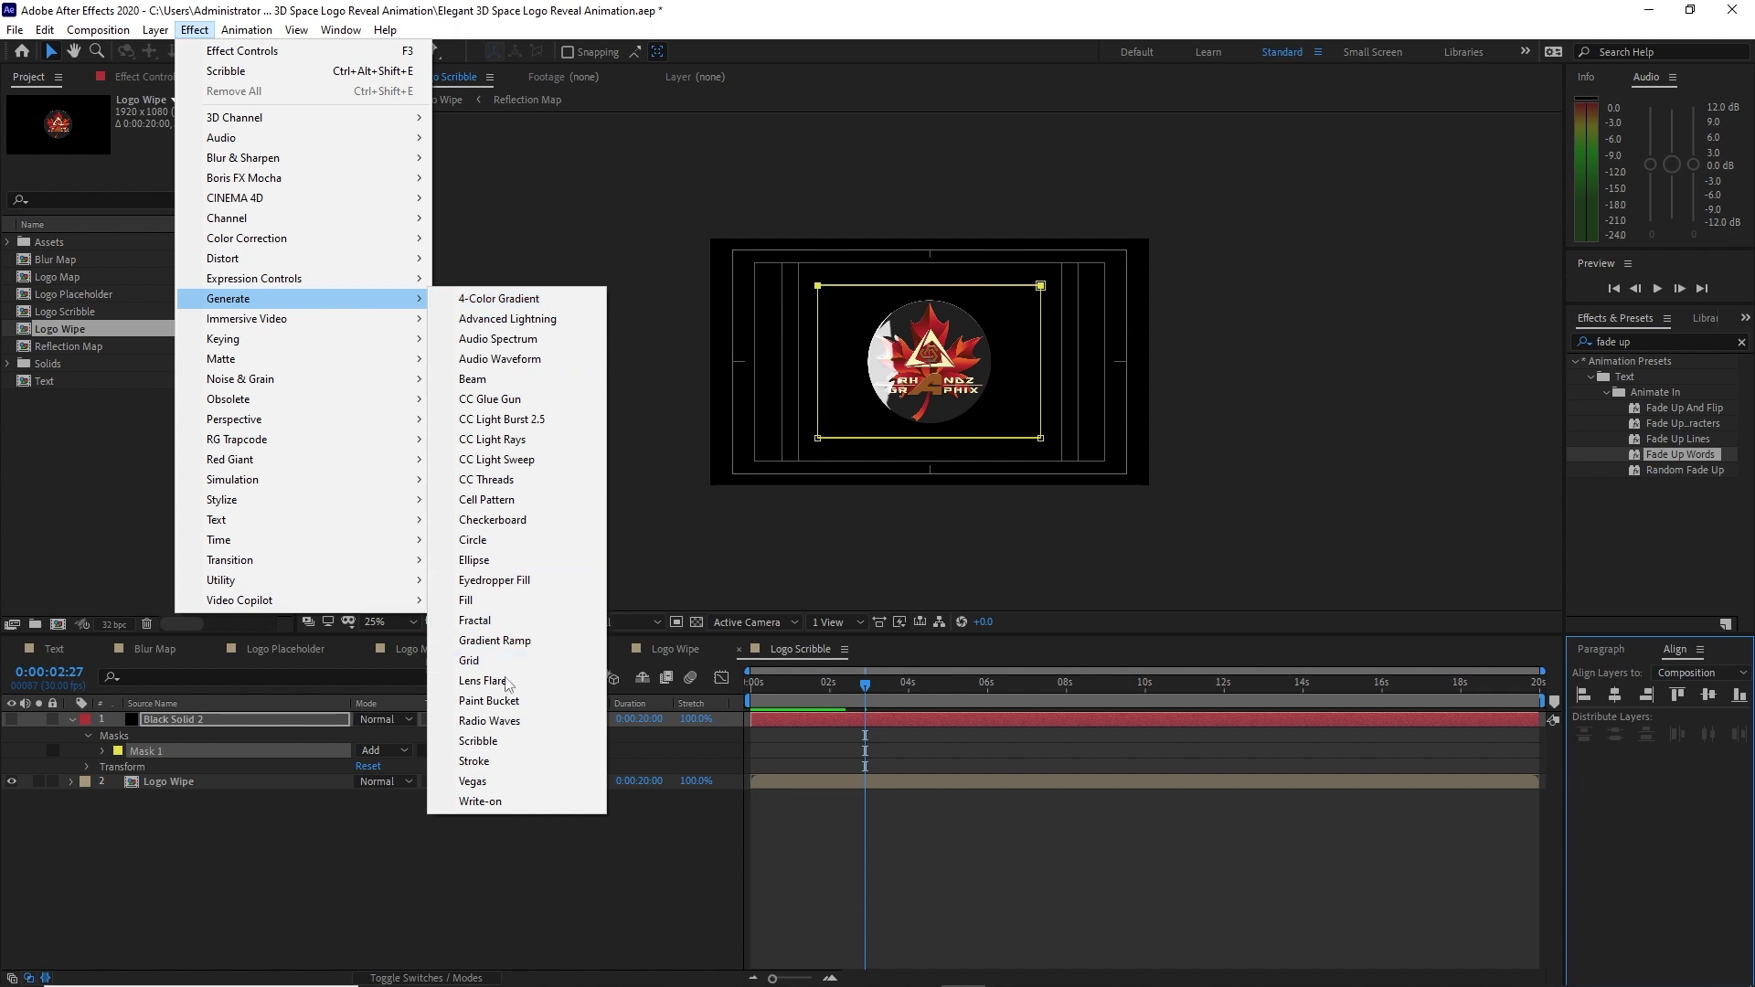
pyautogui.click(498, 738)
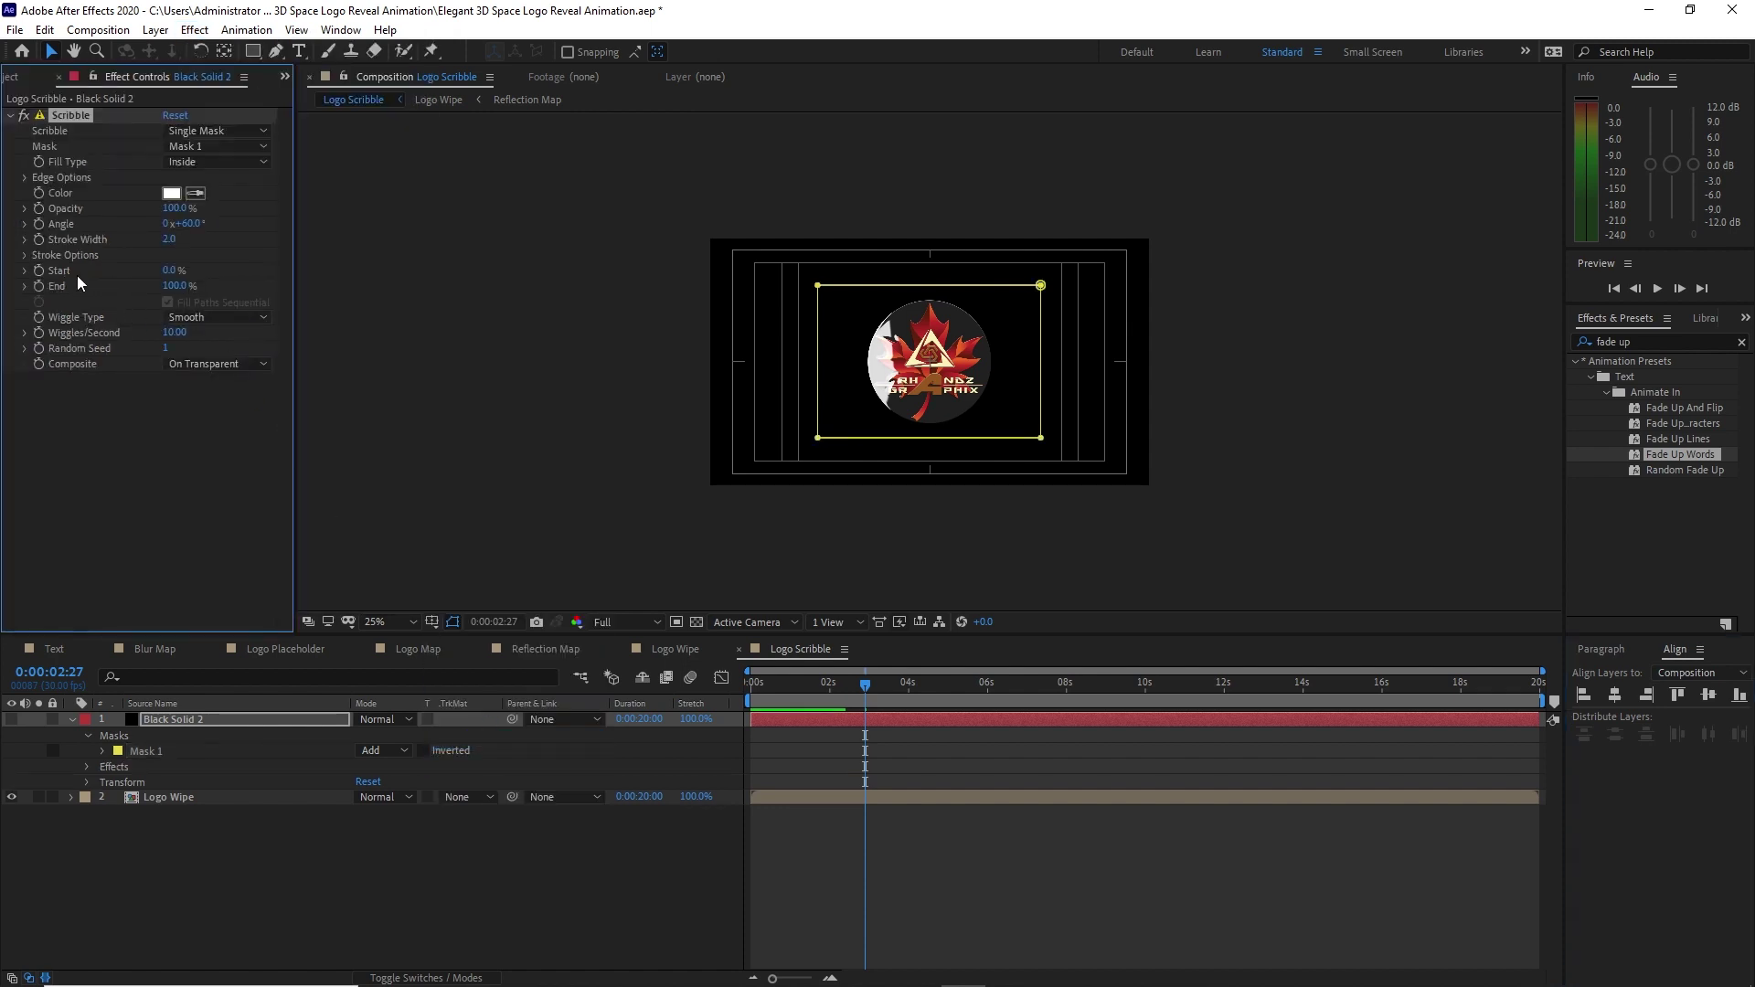
# Set Scribble's spacing to 6.3, spacing variation 11.2, path overlap 18, path overlap variation 19 and wiggles per second 0.
pyautogui.click(26, 256)
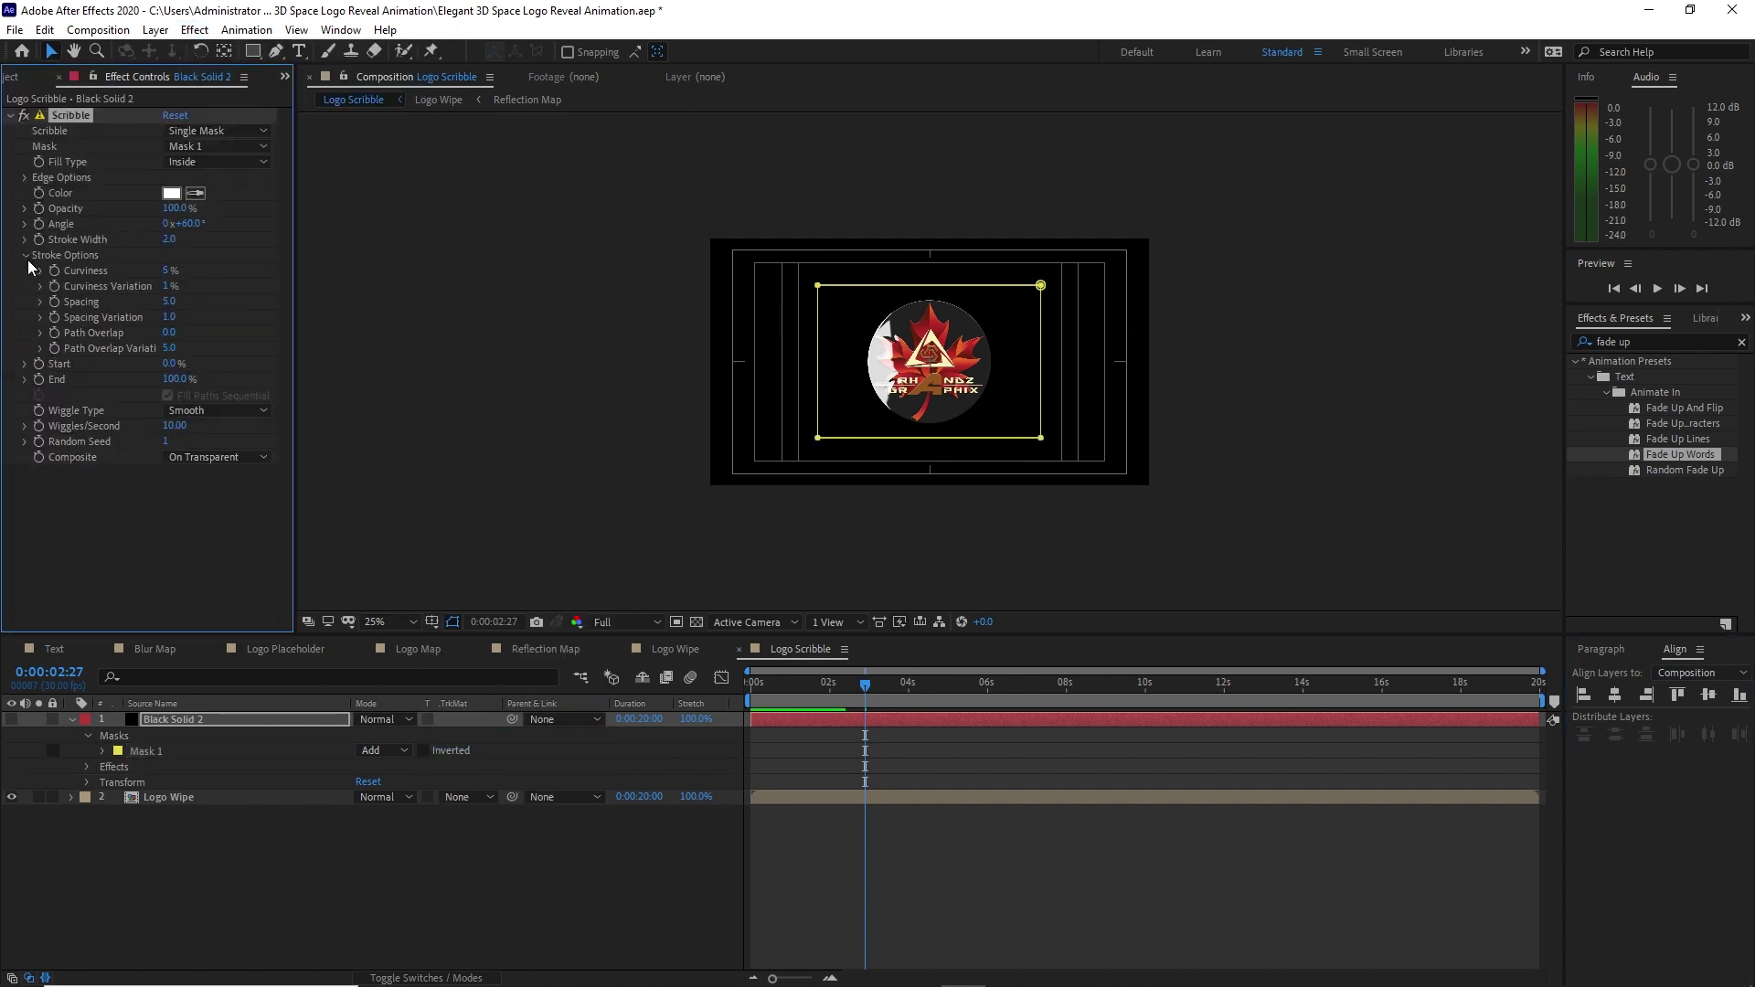
pyautogui.click(169, 302)
pyautogui.write('6.3')
pyautogui.press('Tab')
pyautogui.write('11.2')
pyautogui.press('Tab')
pyautogui.write('18')
pyautogui.press('Tab')
pyautogui.click(170, 426)
pyautogui.write('0')
# Keyframe the Scribble End value from 0% at 0:00:00:00 to 100% at 0:00:02:27.
pyautogui.click(756, 684)
pyautogui.moveTo(756, 684); pyautogui.dragTo(751, 684)
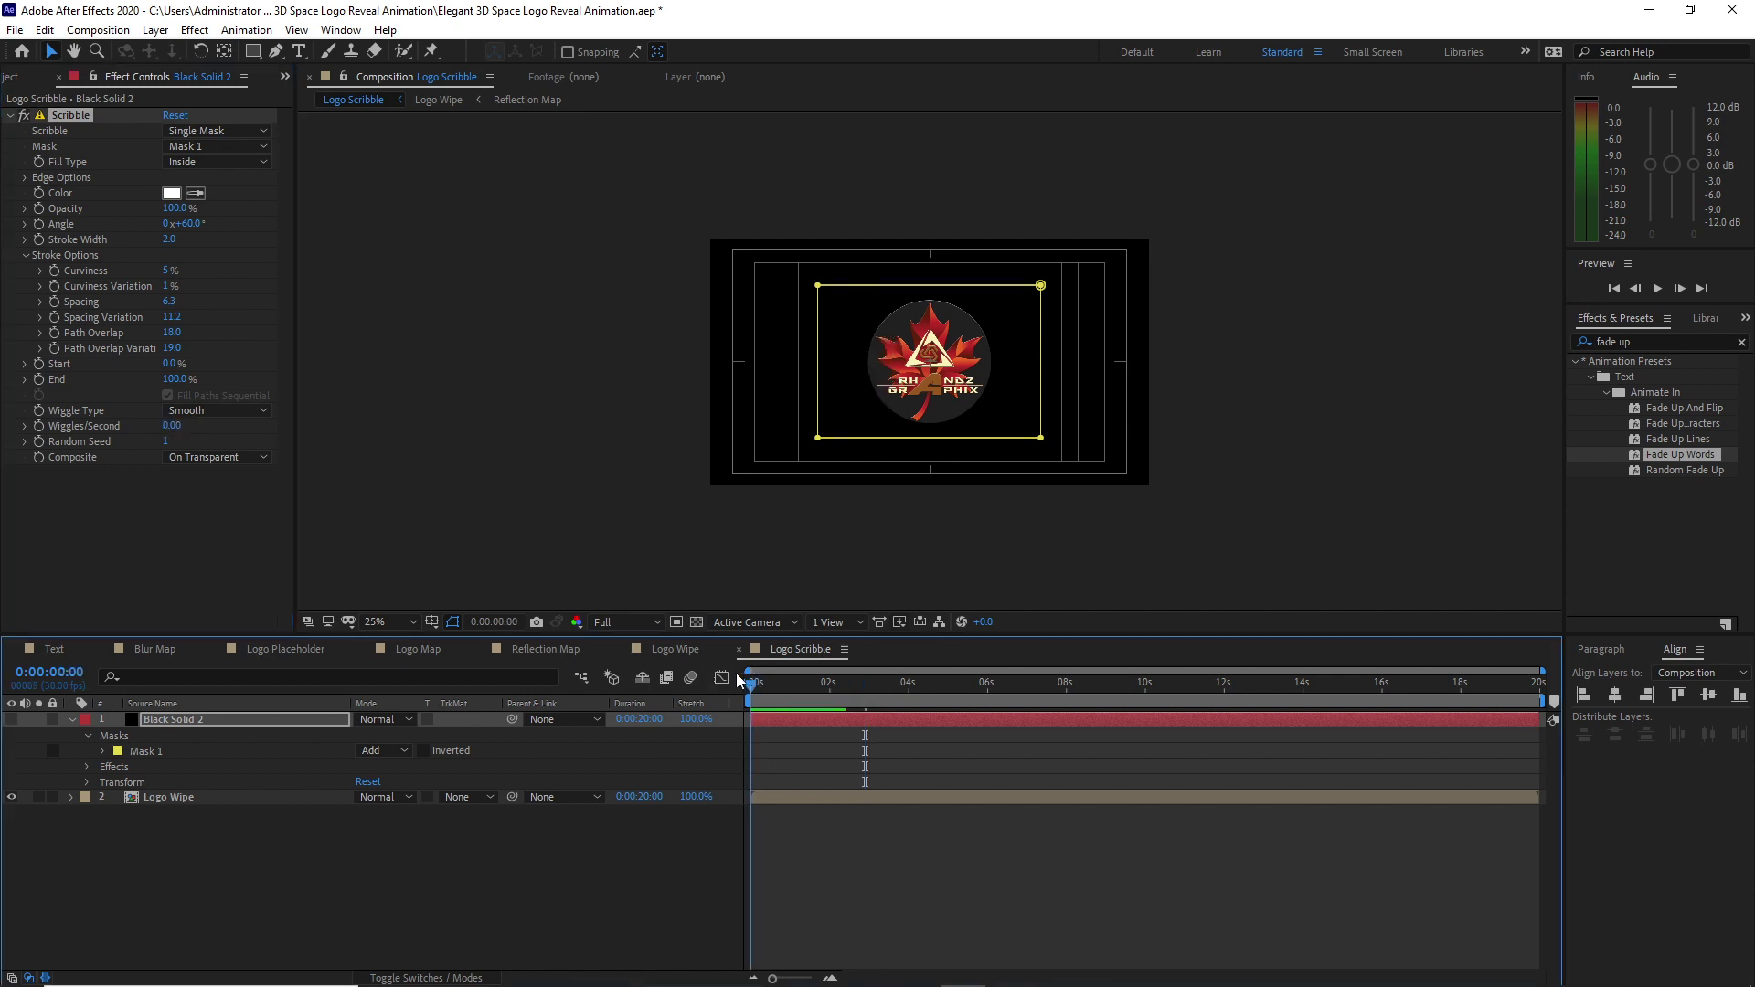
pyautogui.click(93, 462)
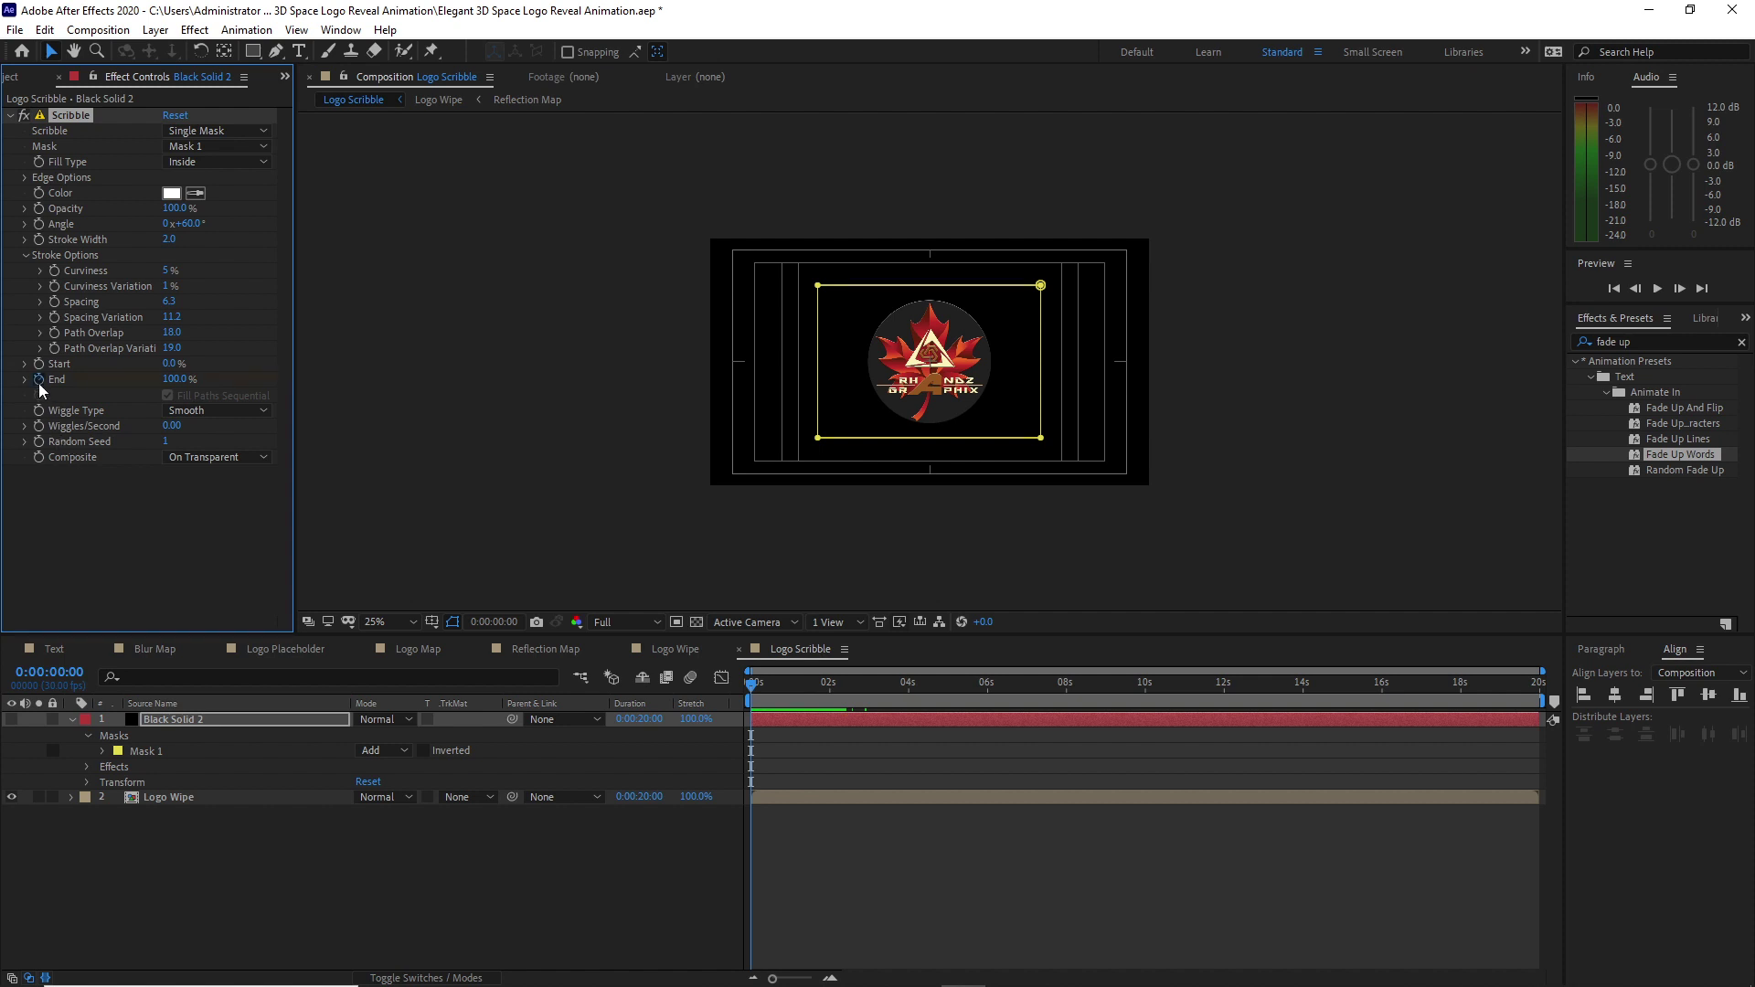
pyautogui.click(165, 382)
pyautogui.write('0')
pyautogui.moveTo(746, 689); pyautogui.dragTo(869, 710)
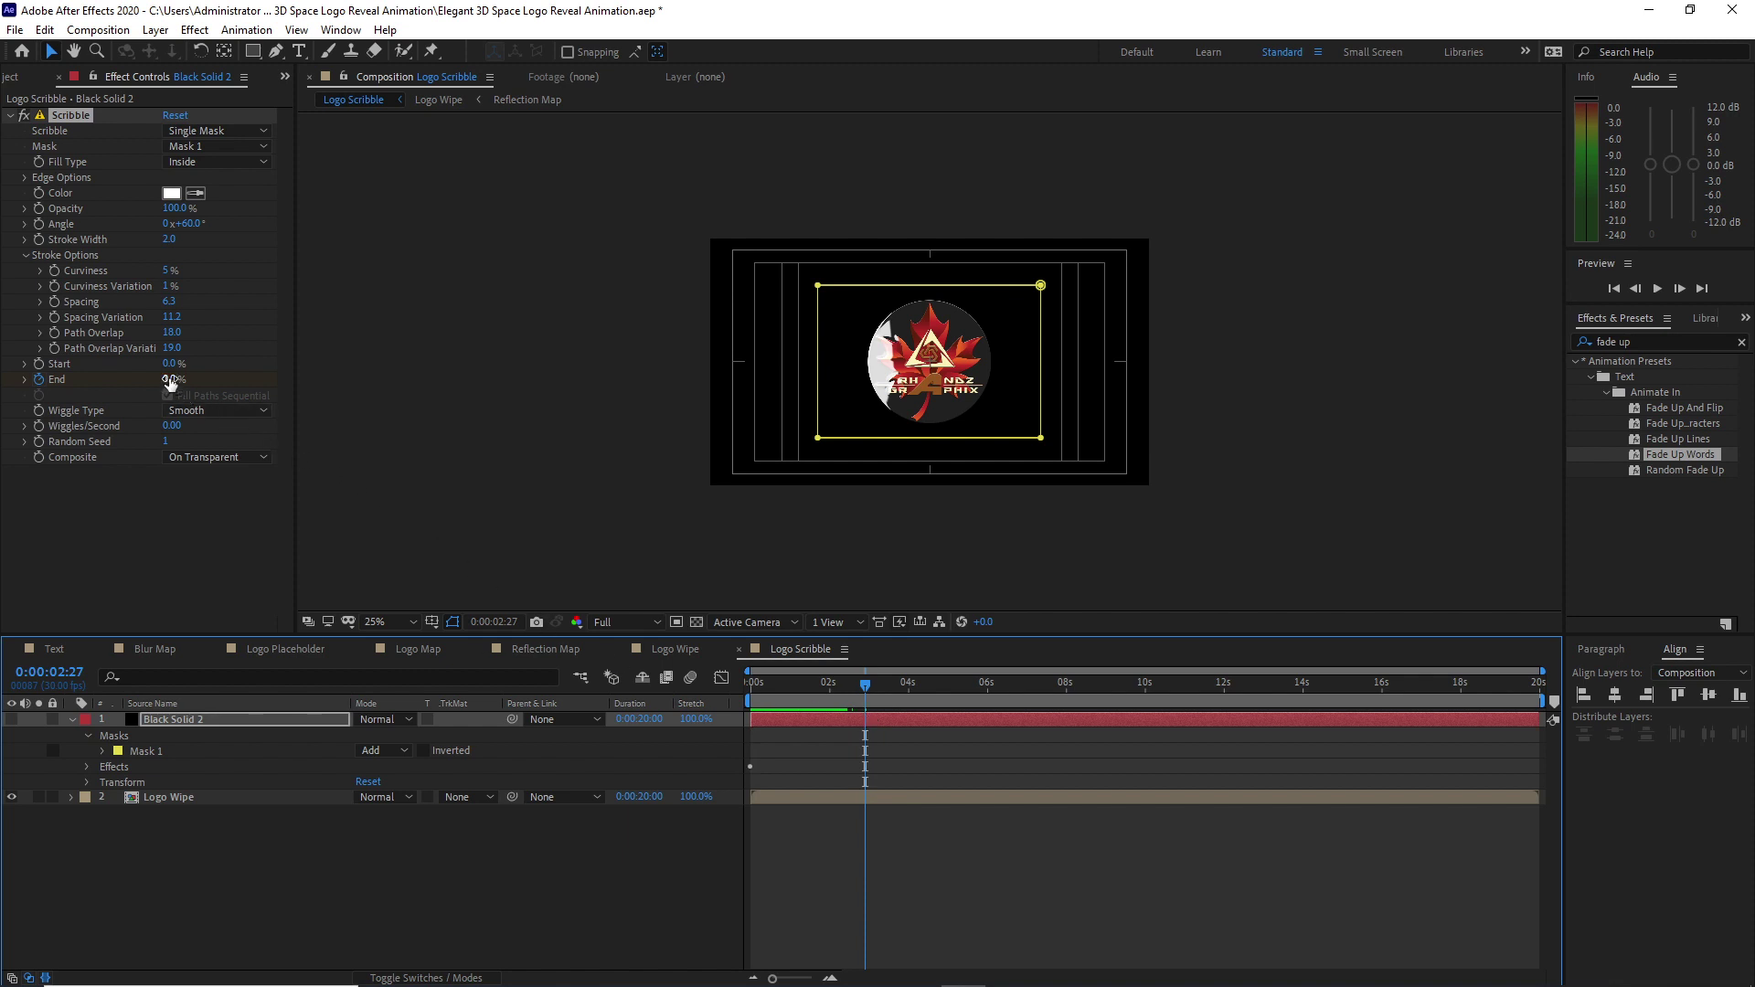
pyautogui.click(170, 382)
pyautogui.write('100')
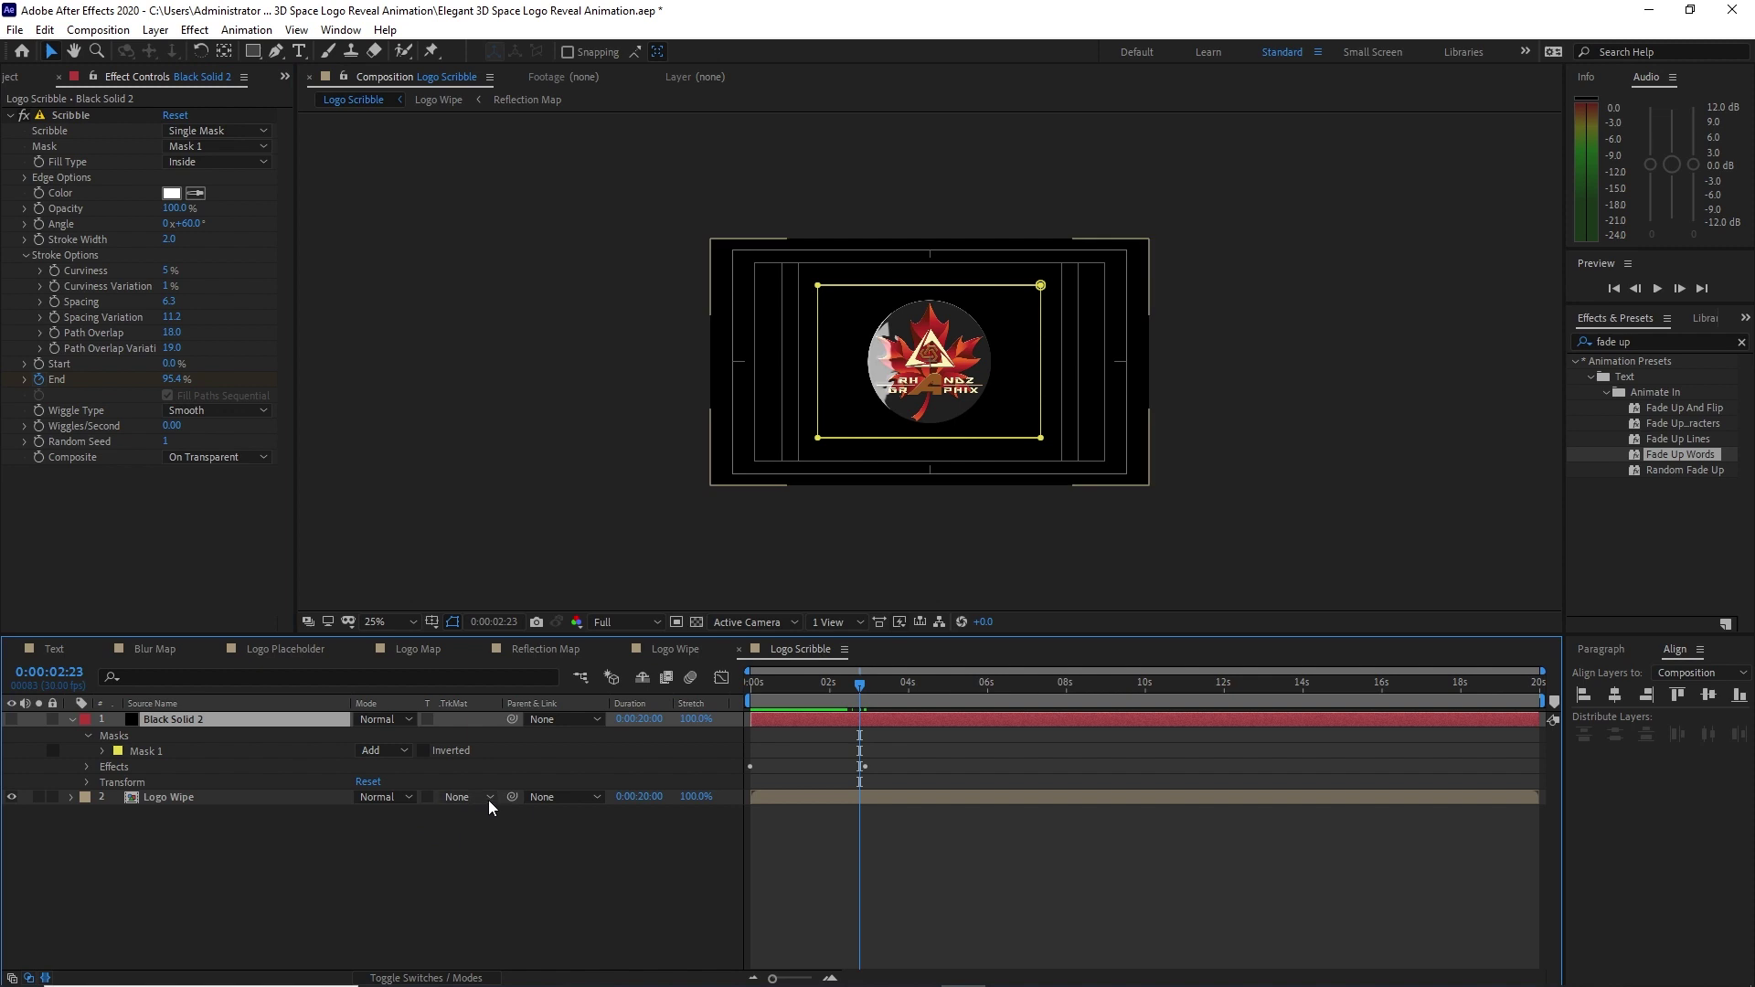
# Set the Logo Wipe layer's track matte to Luma Matte using the black solid and preview the scribble reveal.
pyautogui.click(488, 798)
pyautogui.click(491, 883)
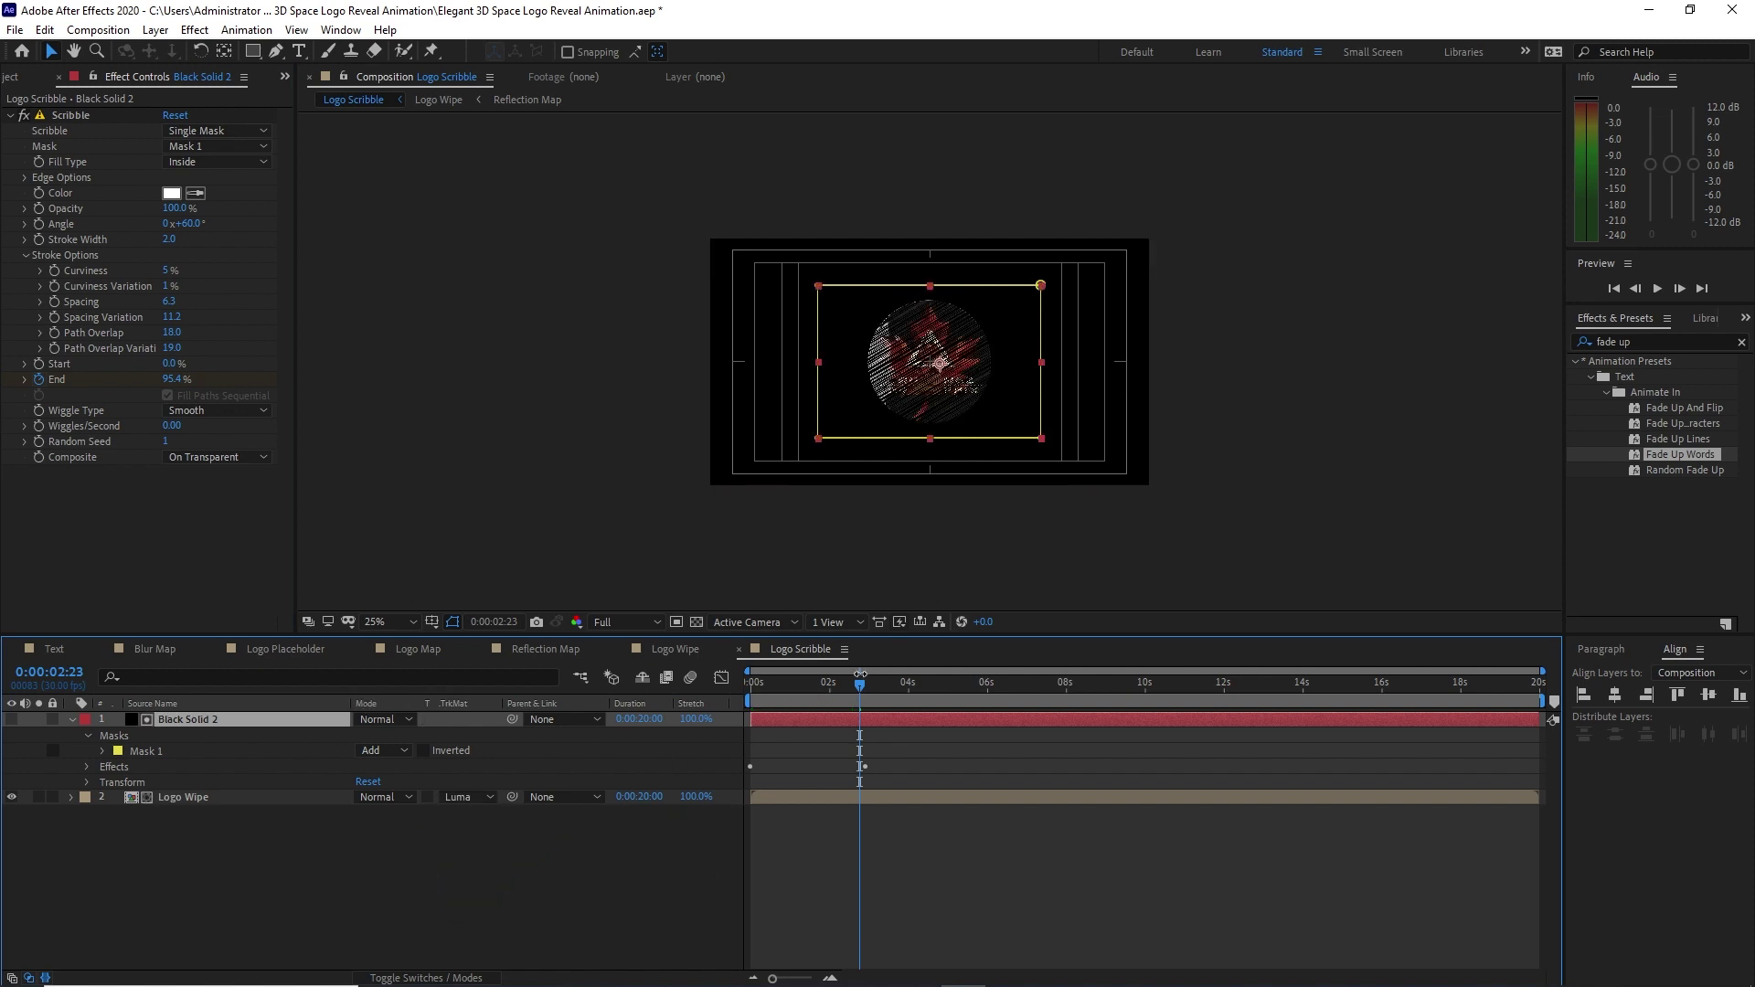
pyautogui.moveTo(857, 684); pyautogui.dragTo(770, 709)
pyautogui.press('space')
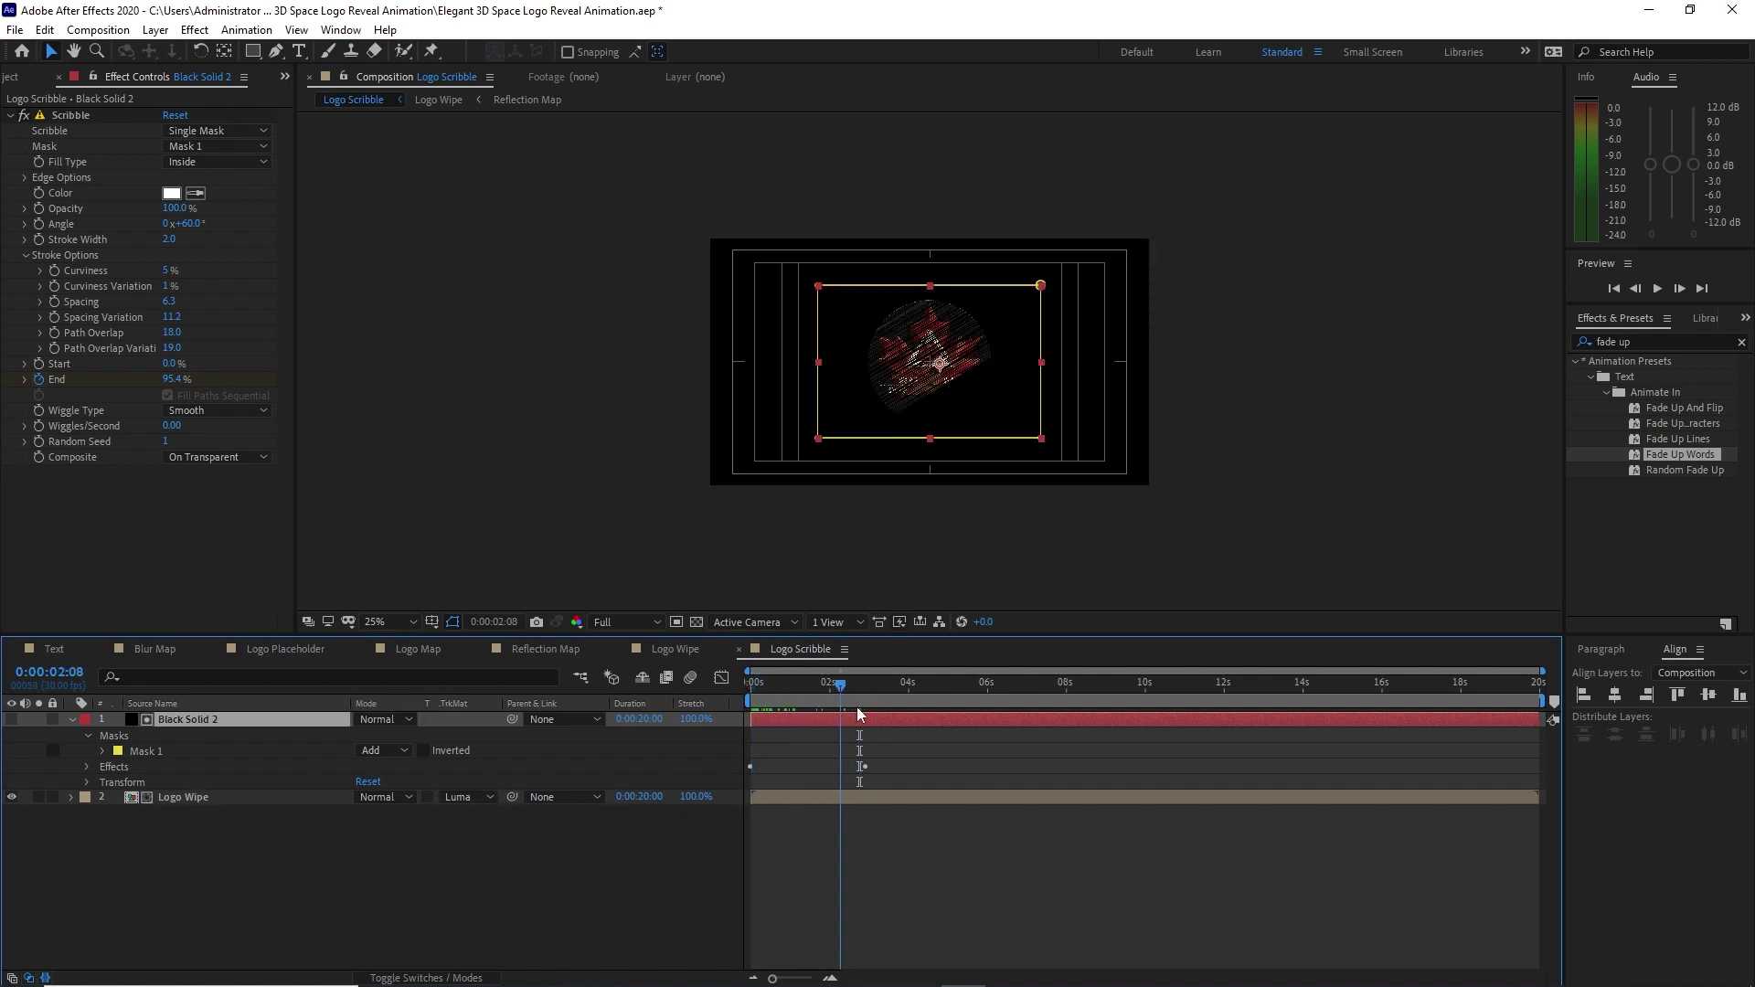
pyautogui.click(71, 719)
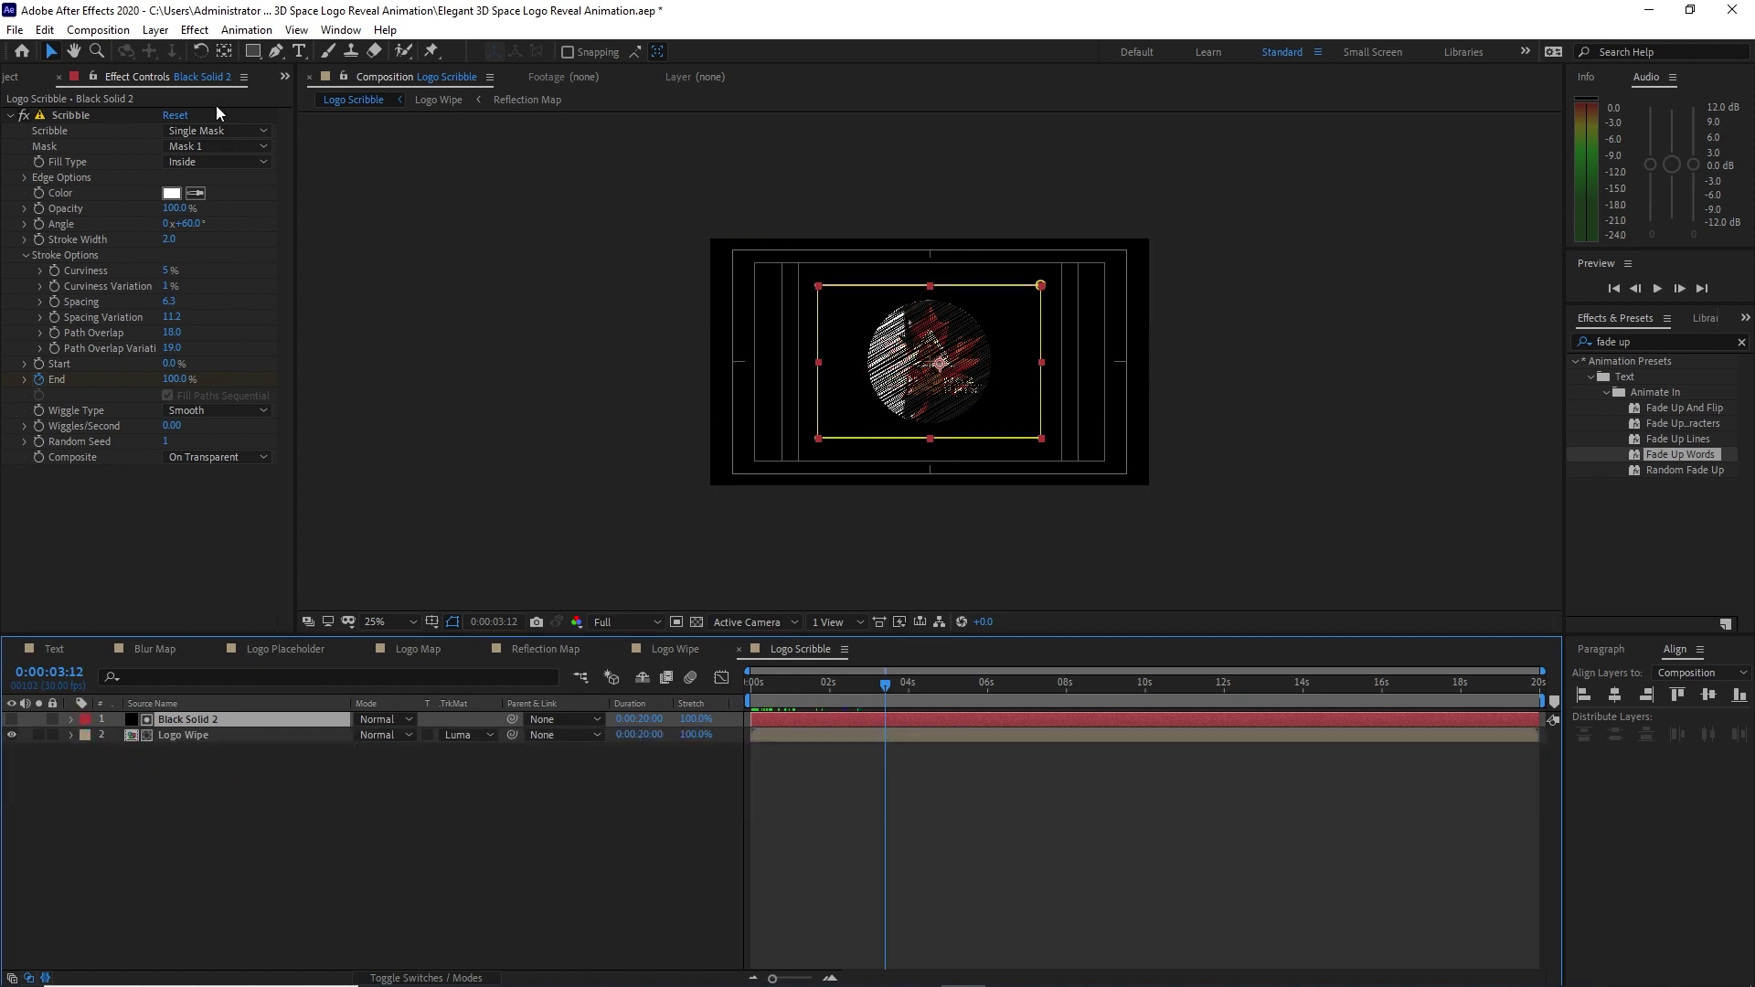
# Create a 1920 x 1080, 20-second composition named Logo Stroke.
pyautogui.click(98, 29)
pyautogui.click(109, 52)
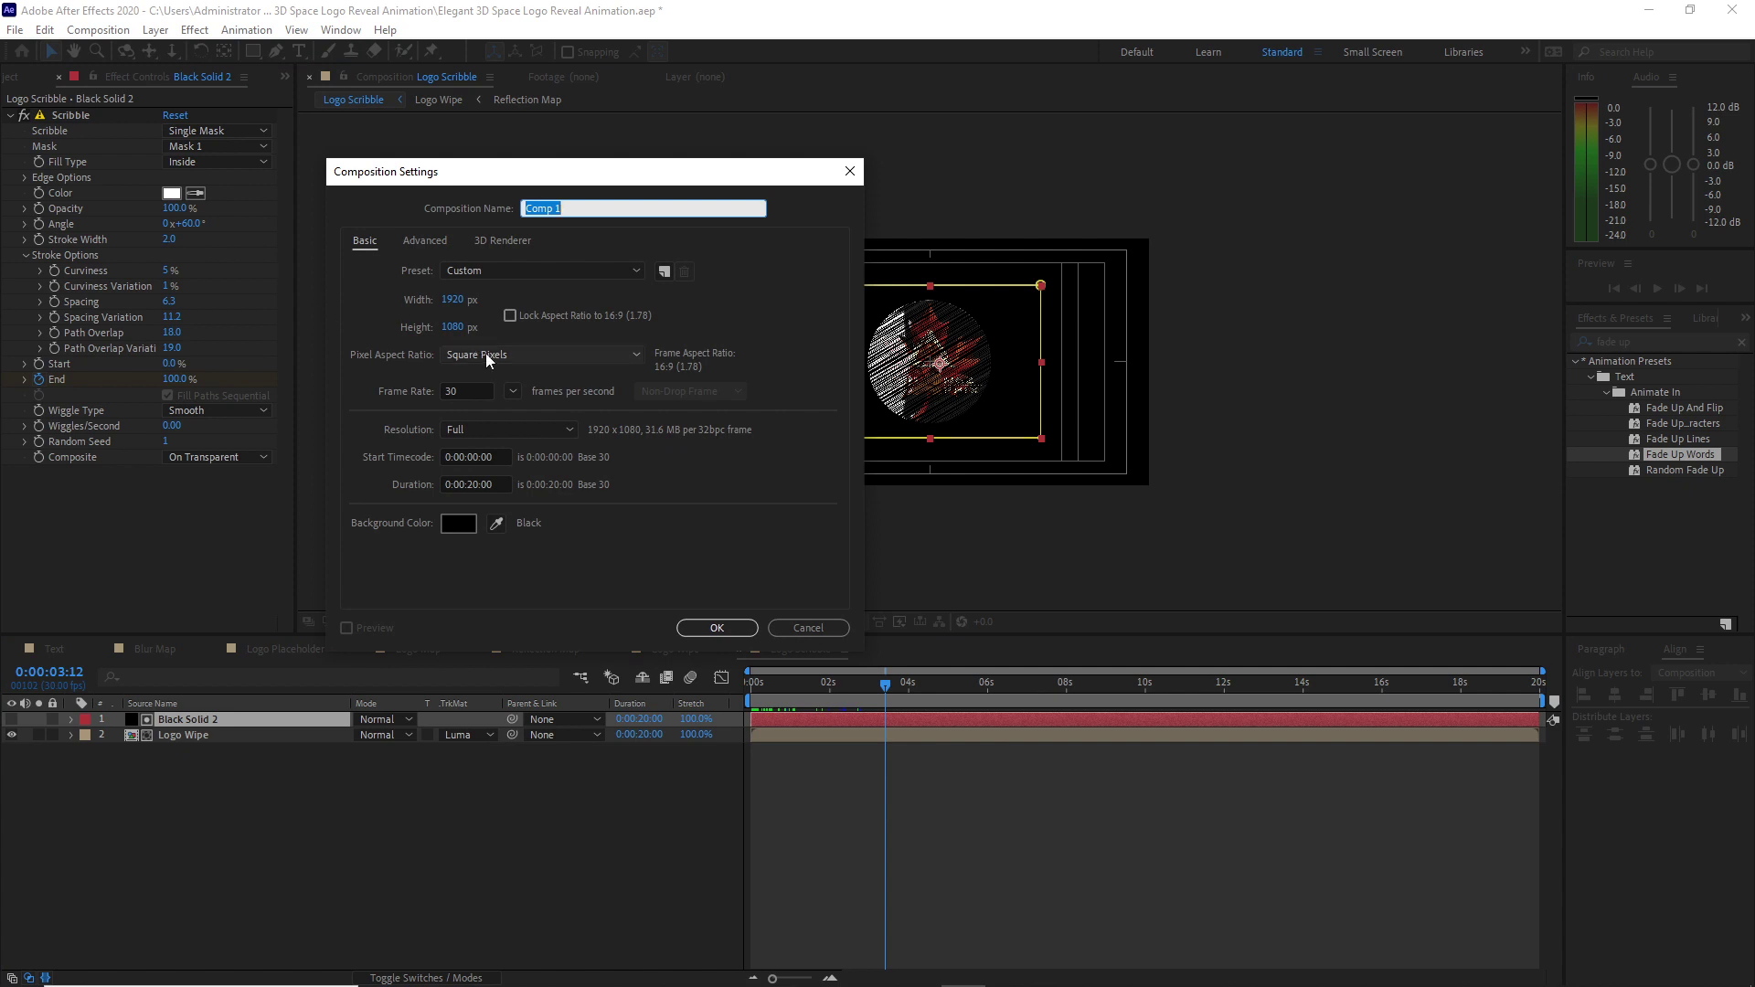
pyautogui.write('Logo Stroke')
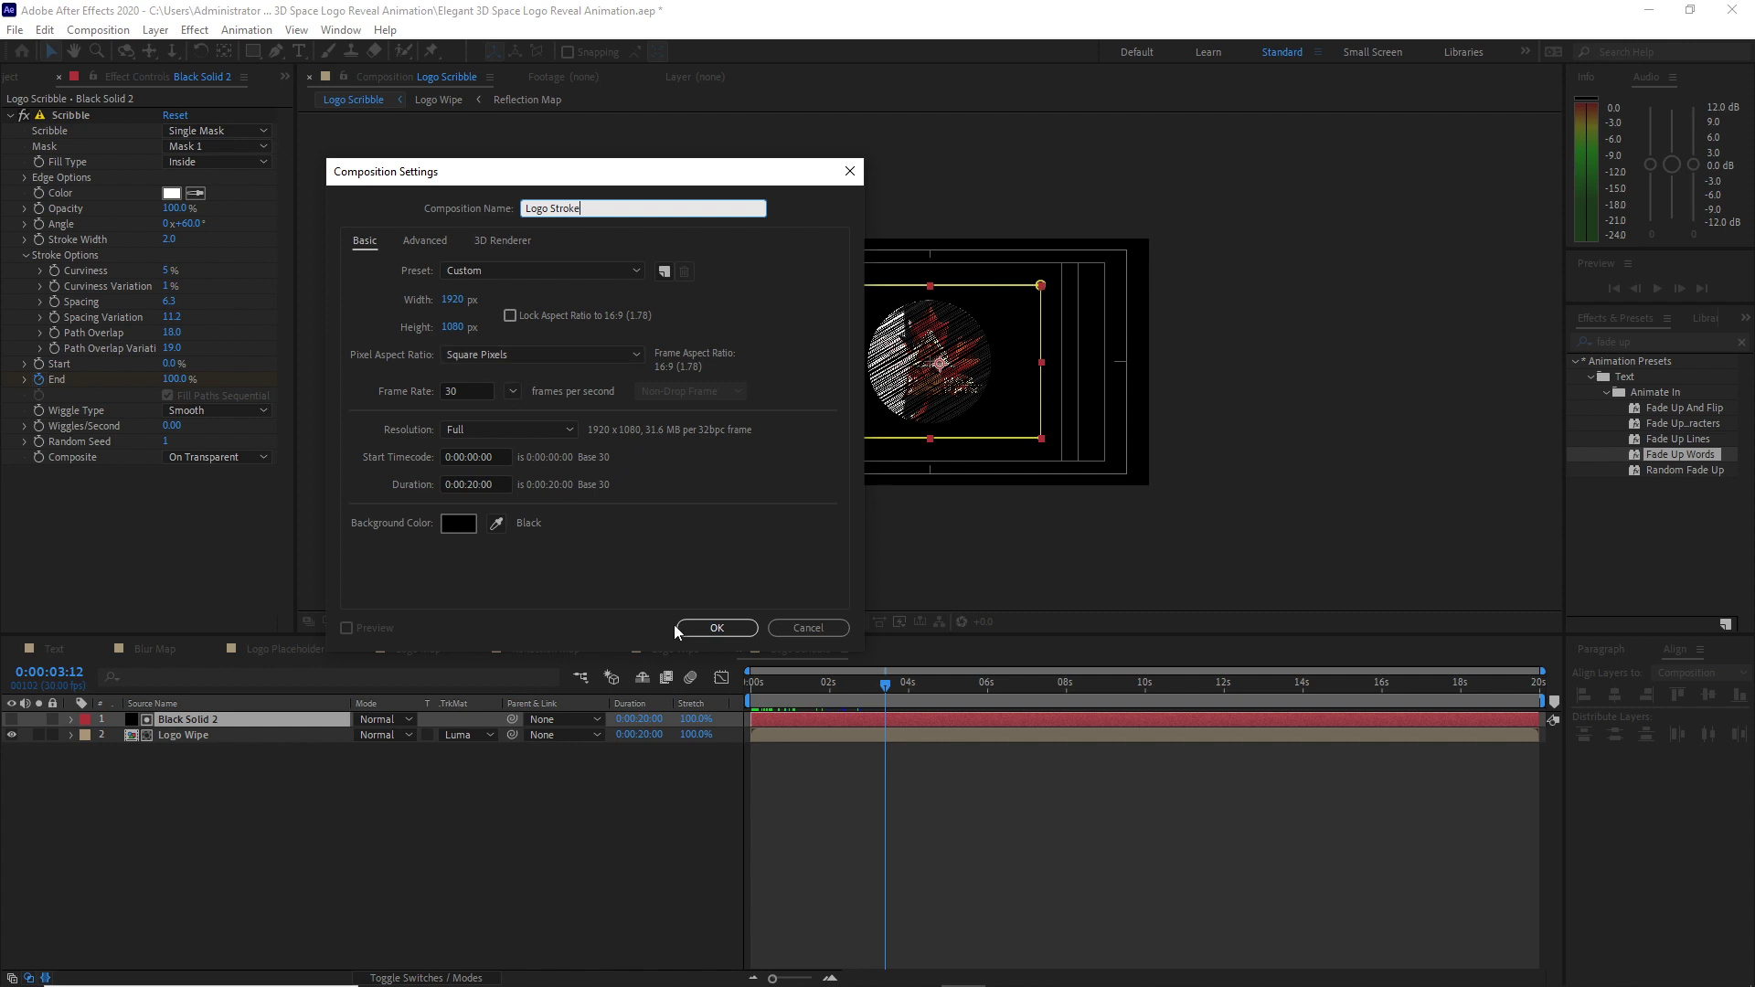
pyautogui.click(715, 628)
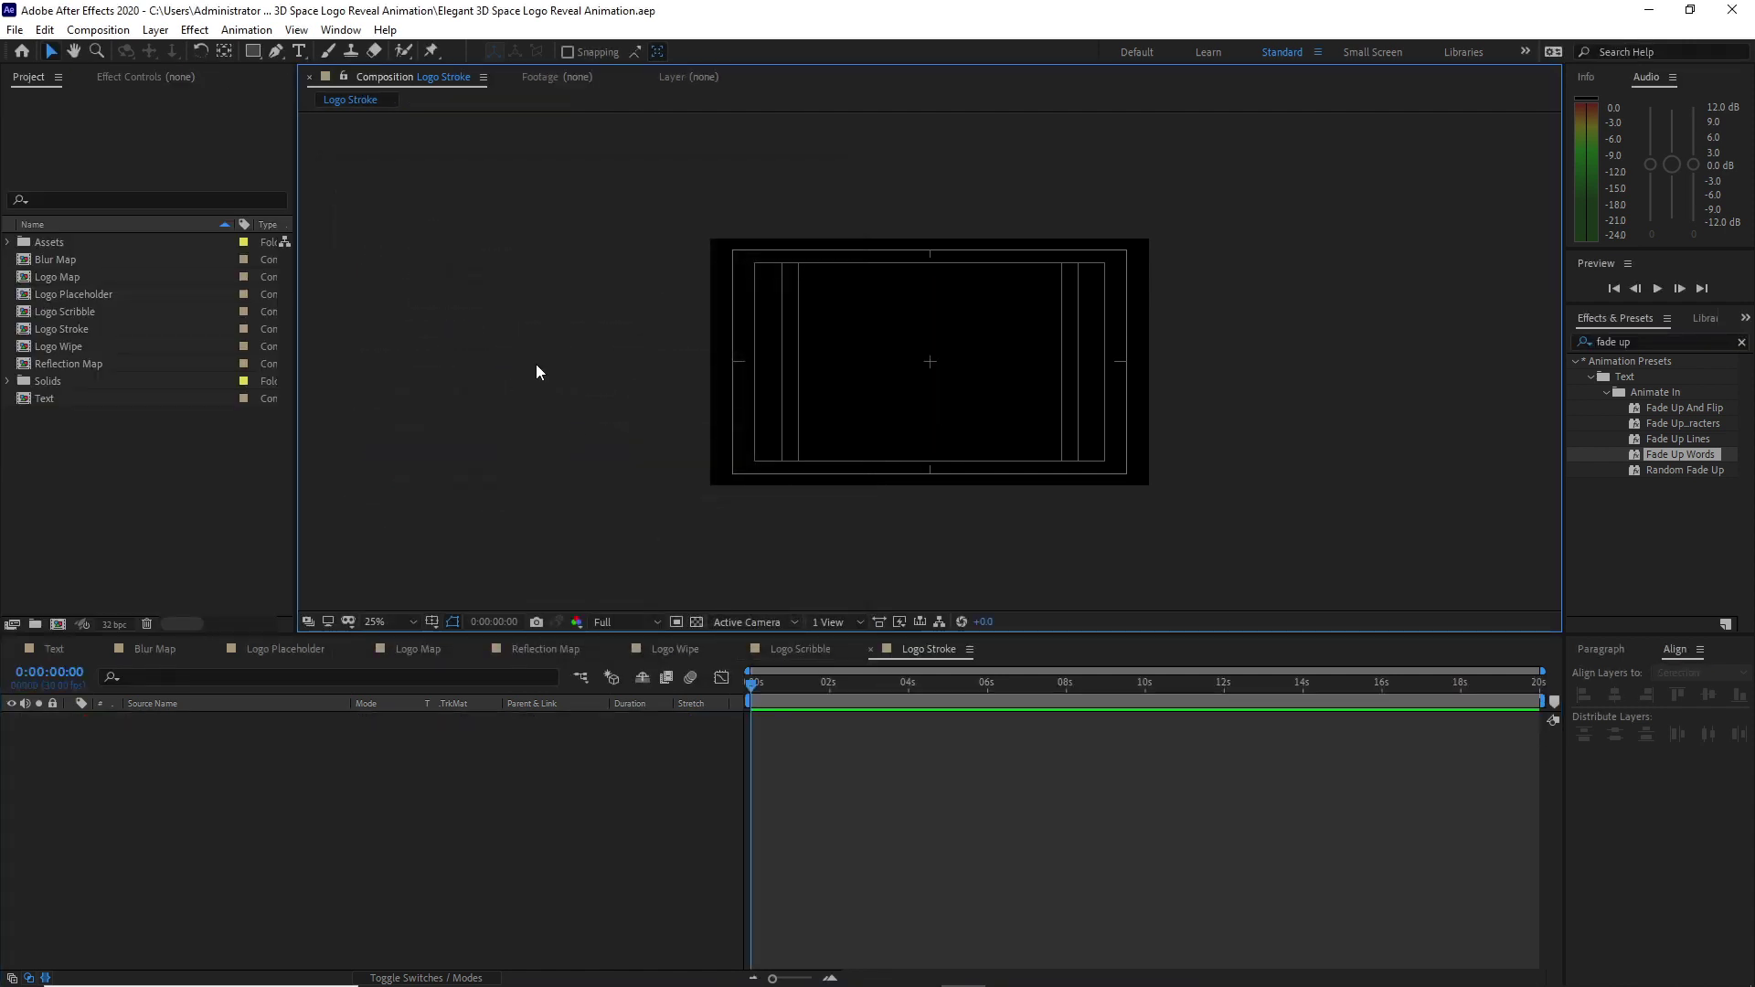
# Draw an ellipse about 620 × 628 px around the centre of the Logo Stroke composition and remove its fill.
pyautogui.click(254, 52)
pyautogui.moveTo(255, 53); pyautogui.dragTo(282, 86)
pyautogui.moveTo(853, 289); pyautogui.dragTo(994, 433)
pyautogui.click(550, 53)
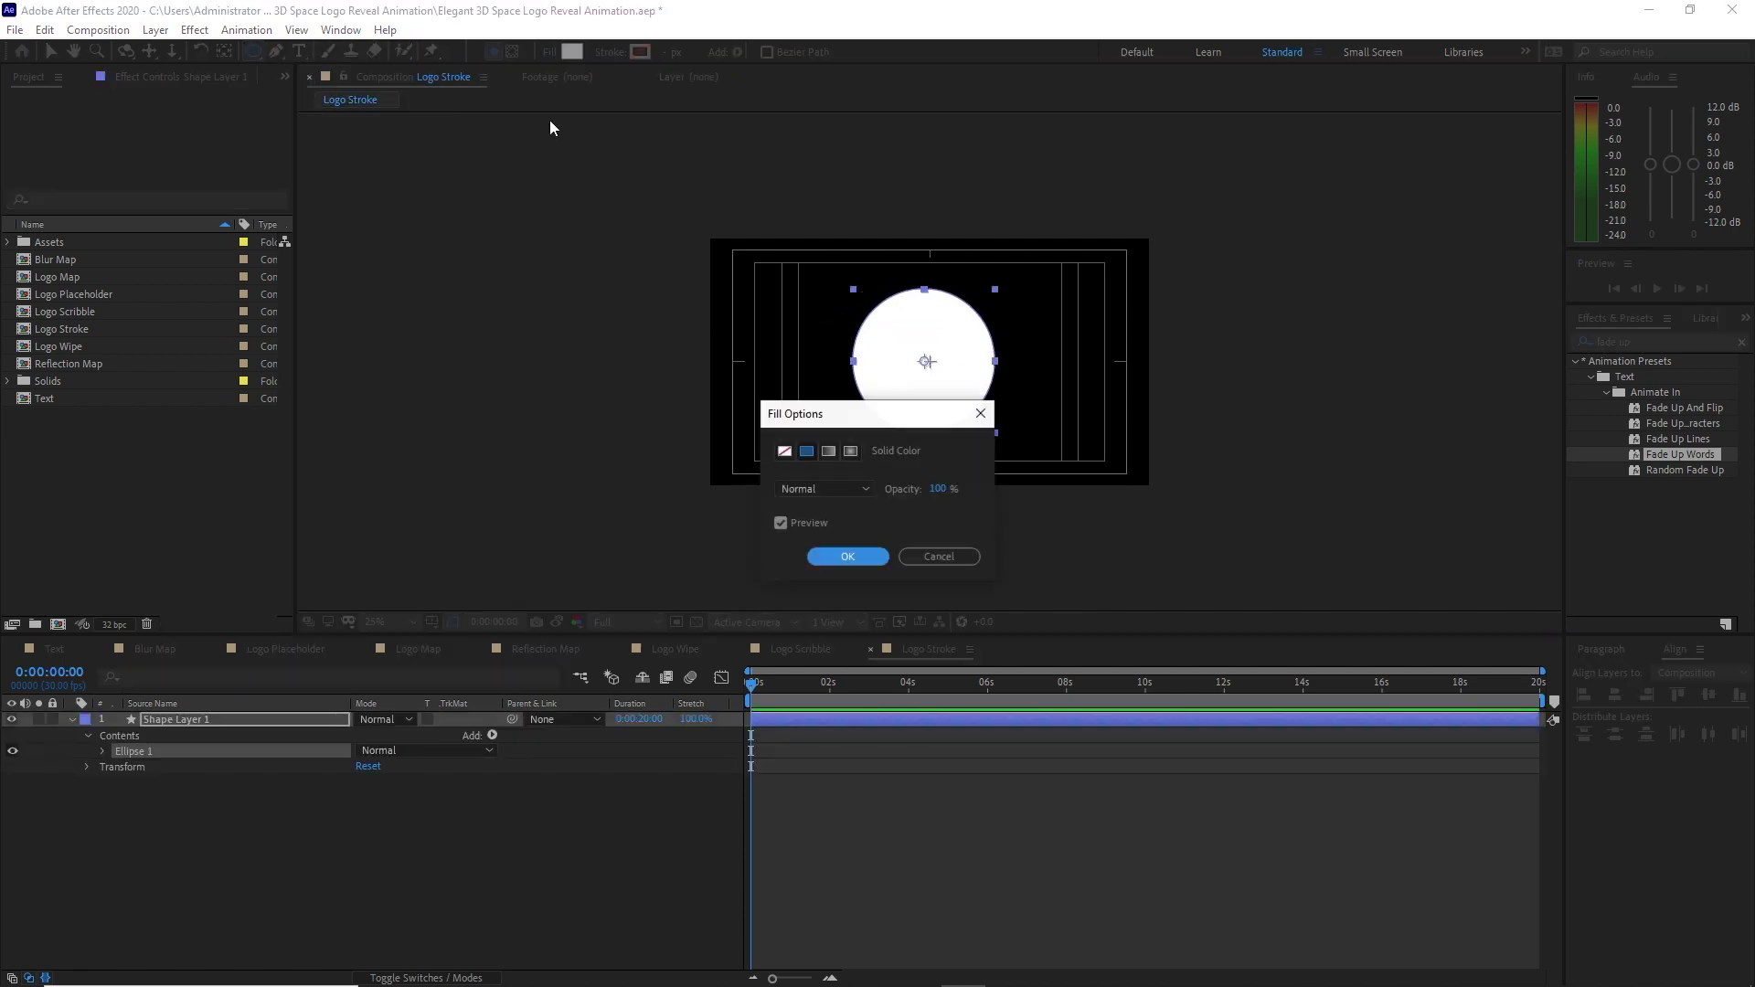
pyautogui.click(784, 451)
pyautogui.press('Return')
# Give the ellipse a solid-colour stroke in peach EFC09D.
pyautogui.click(614, 53)
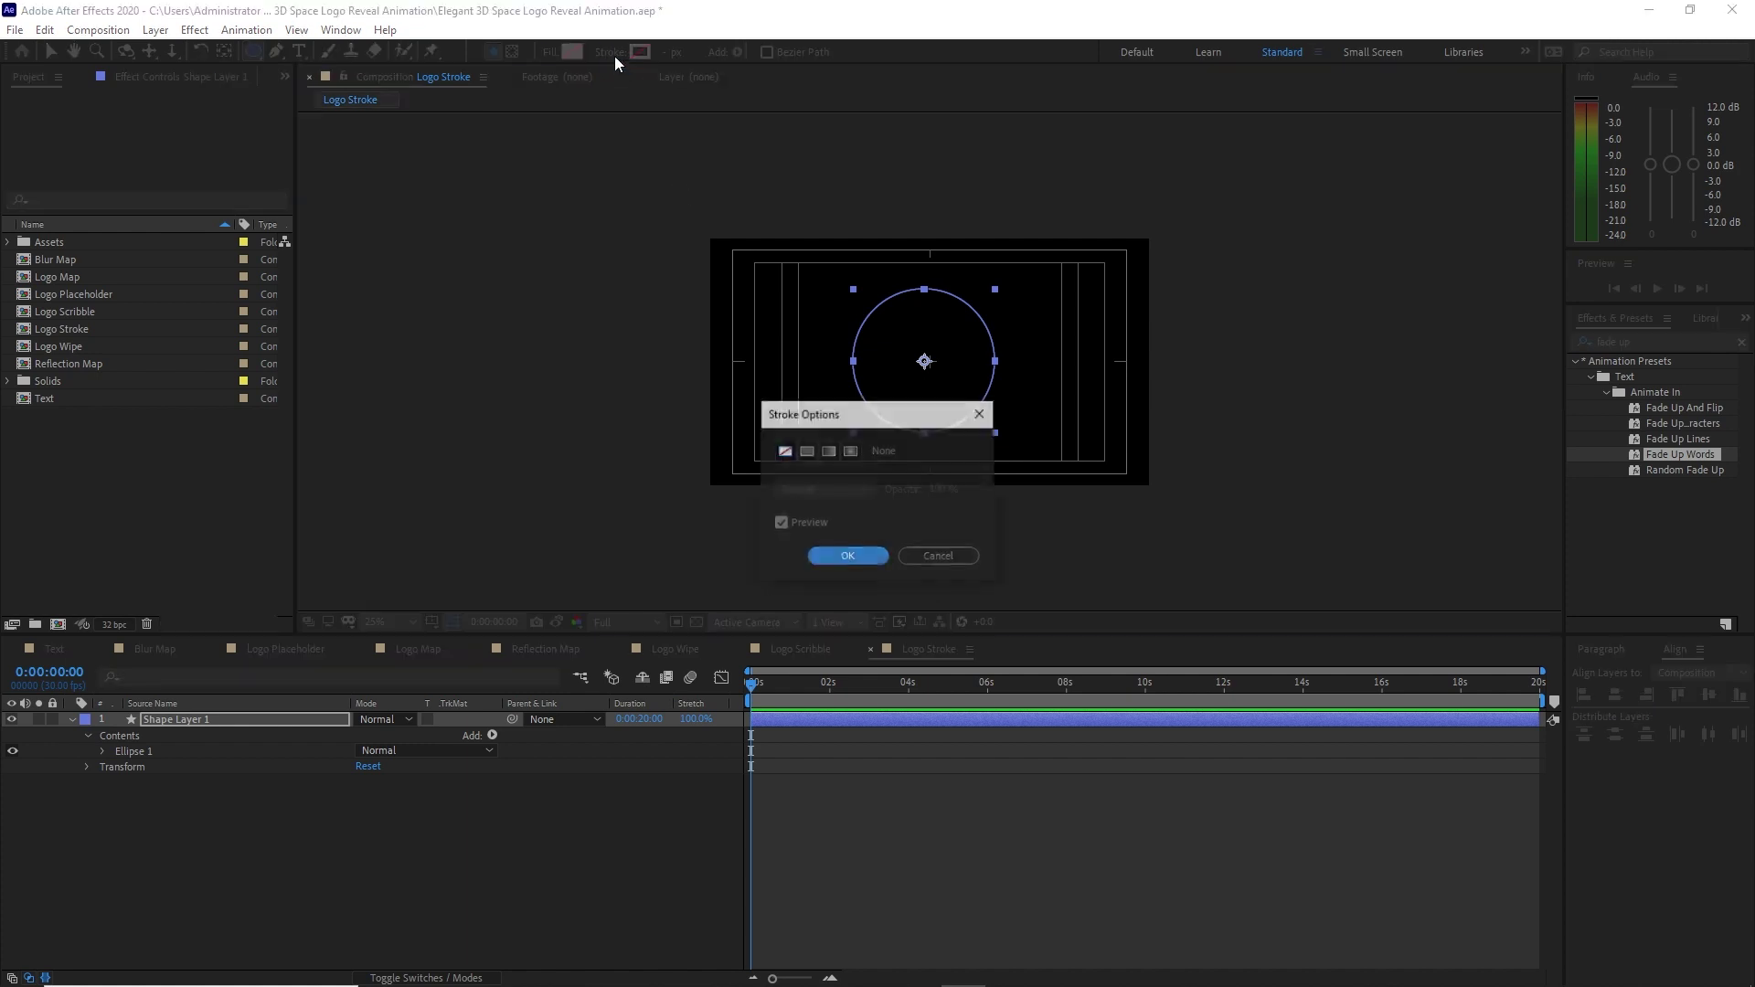
pyautogui.click(807, 452)
pyautogui.click(848, 557)
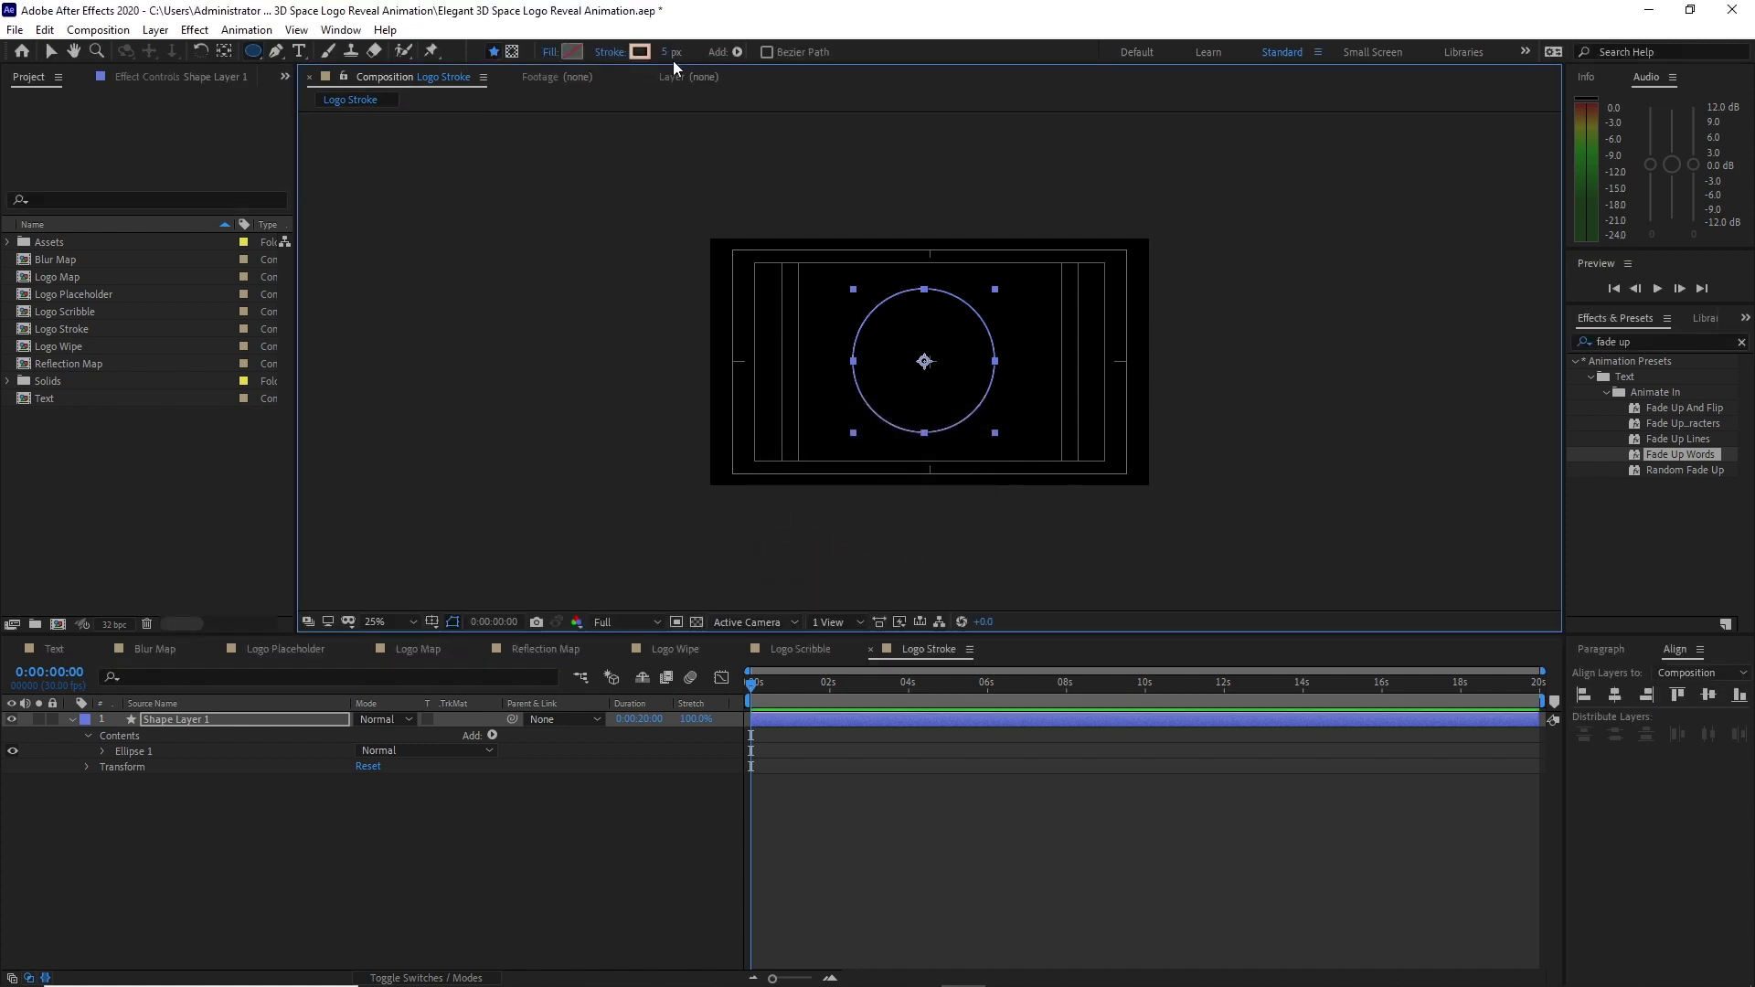
pyautogui.click(647, 57)
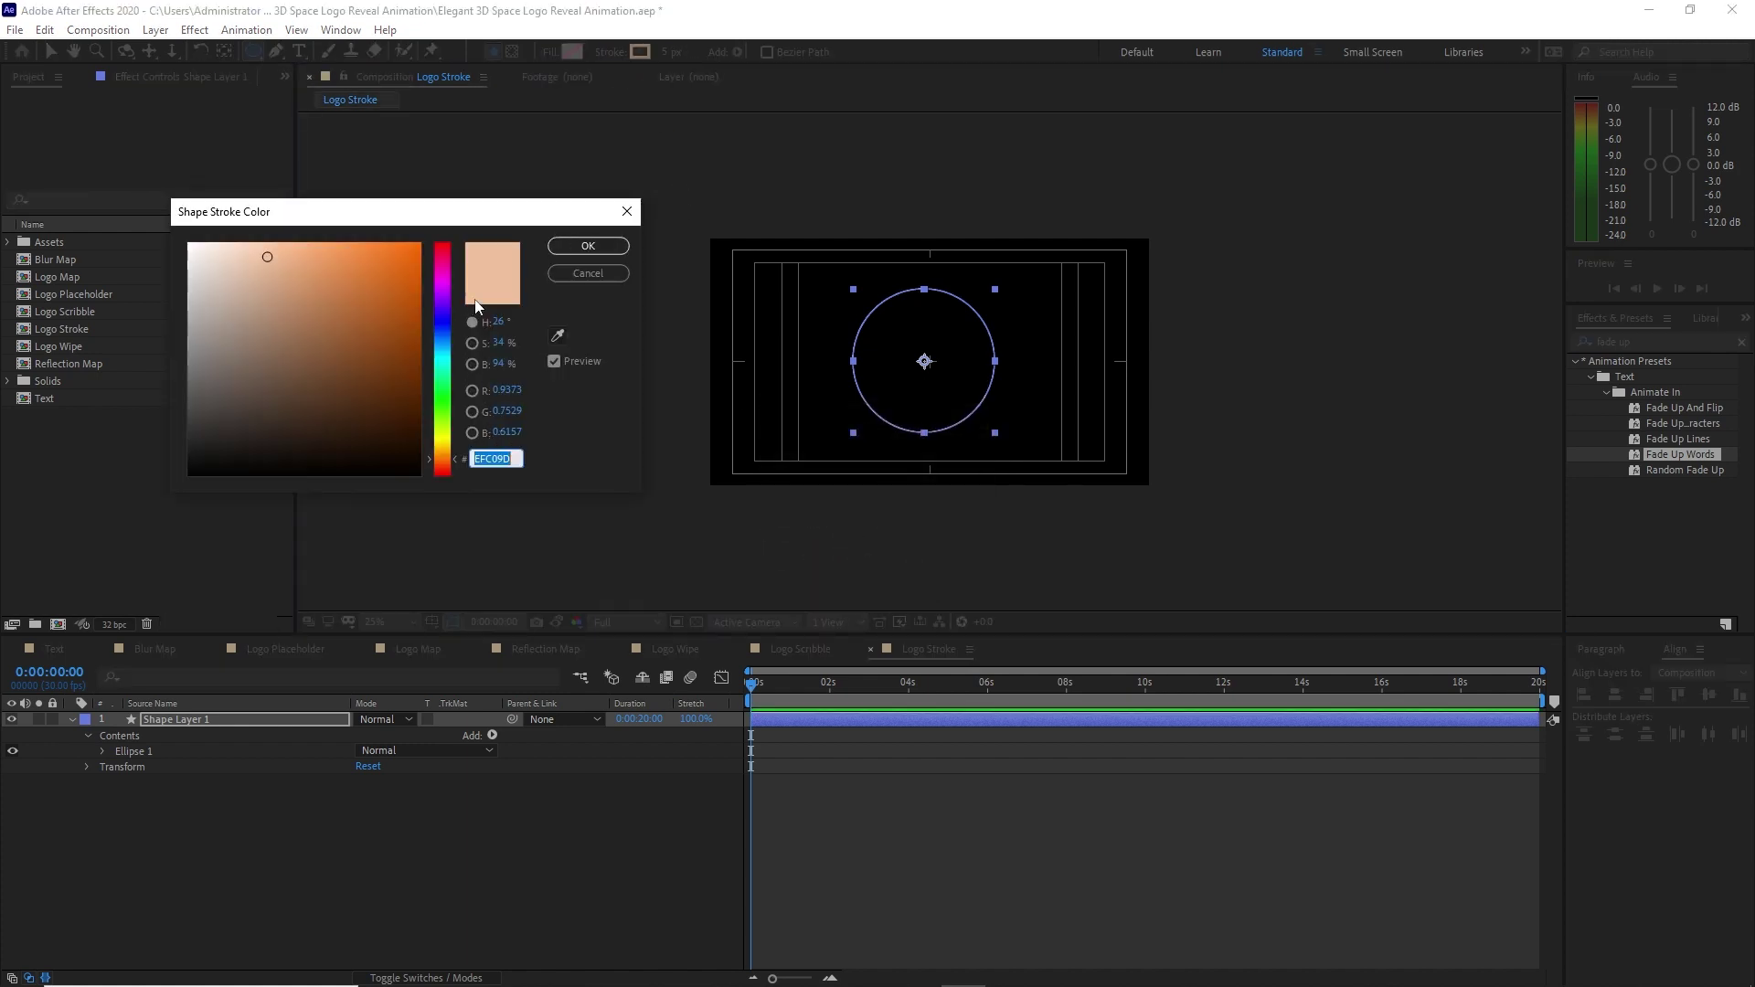
pyautogui.click(589, 246)
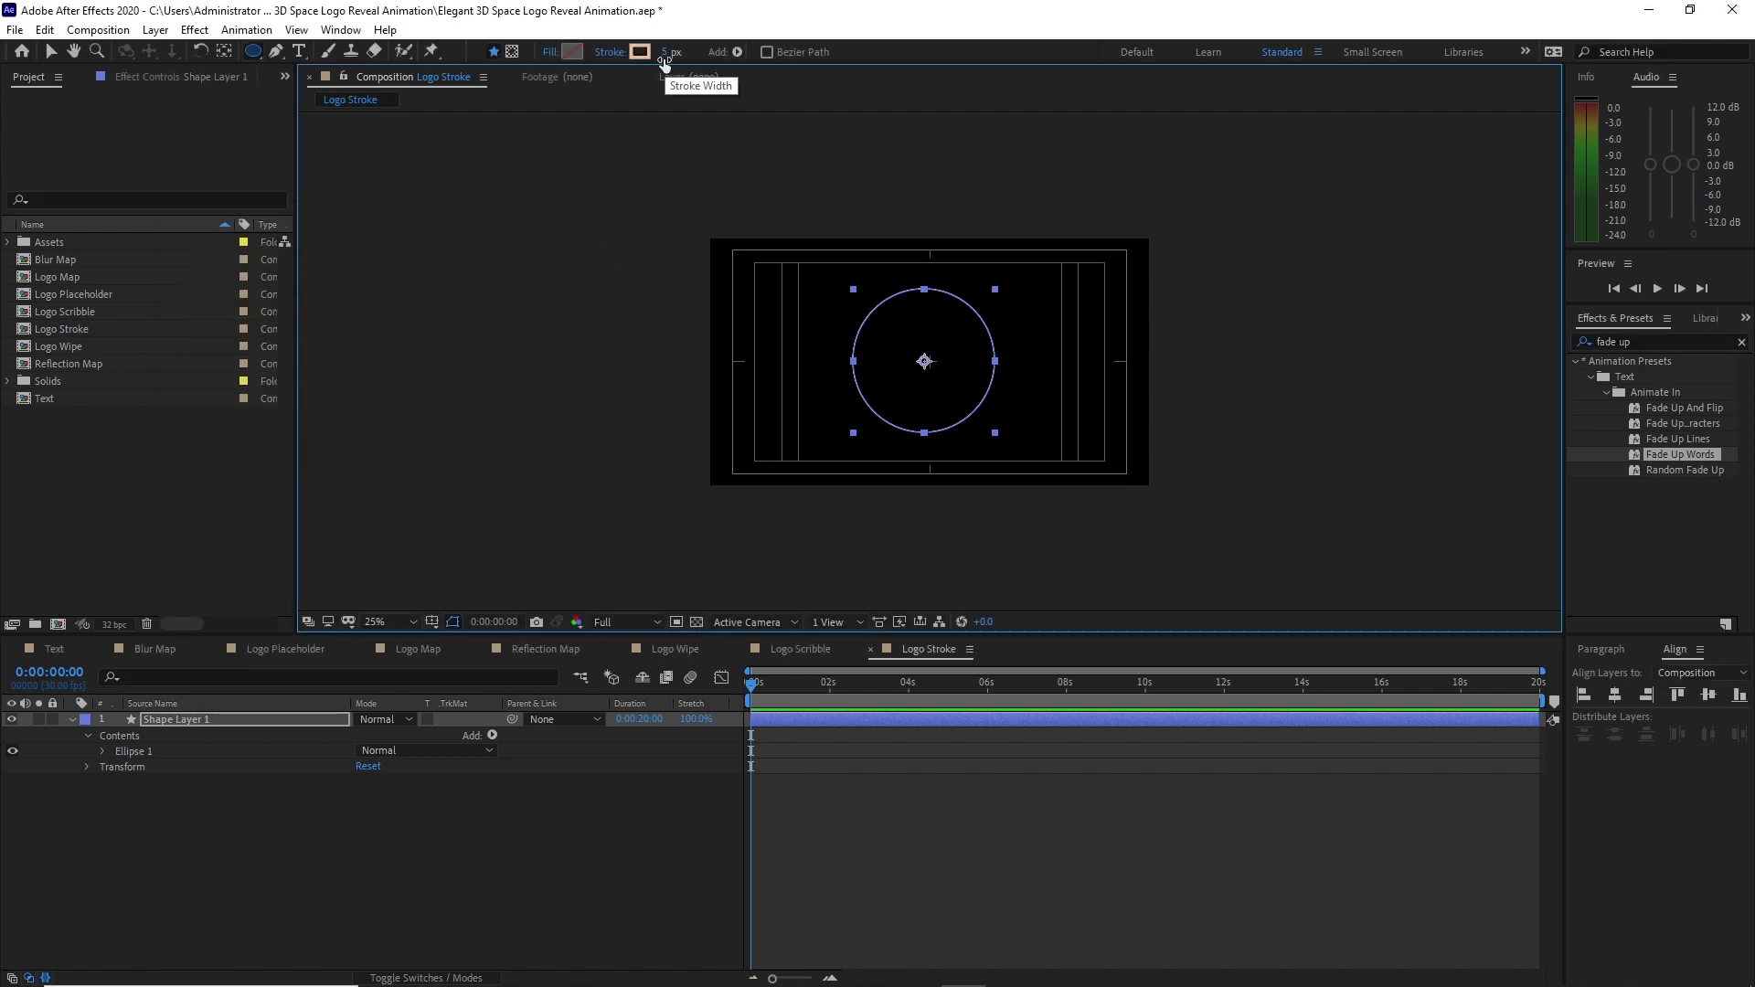
# Set the ellipse path's size to 550 × 550 and constrain its proportions.
pyautogui.click(103, 751)
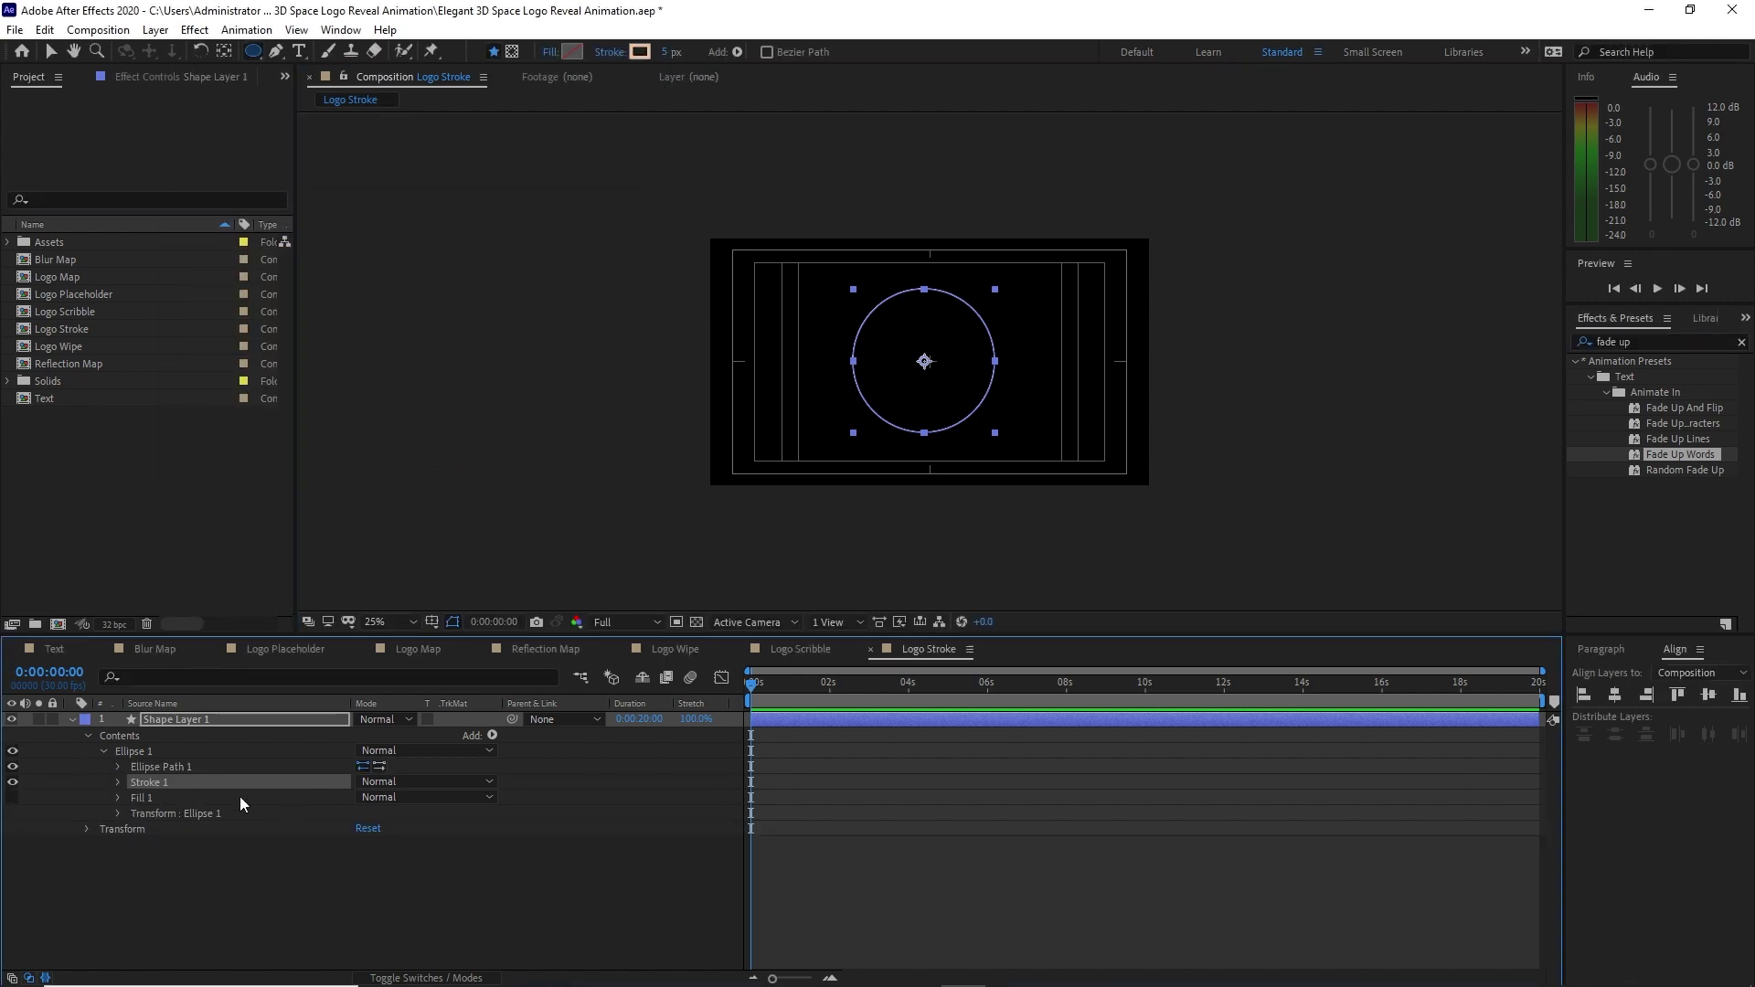
pyautogui.click(116, 768)
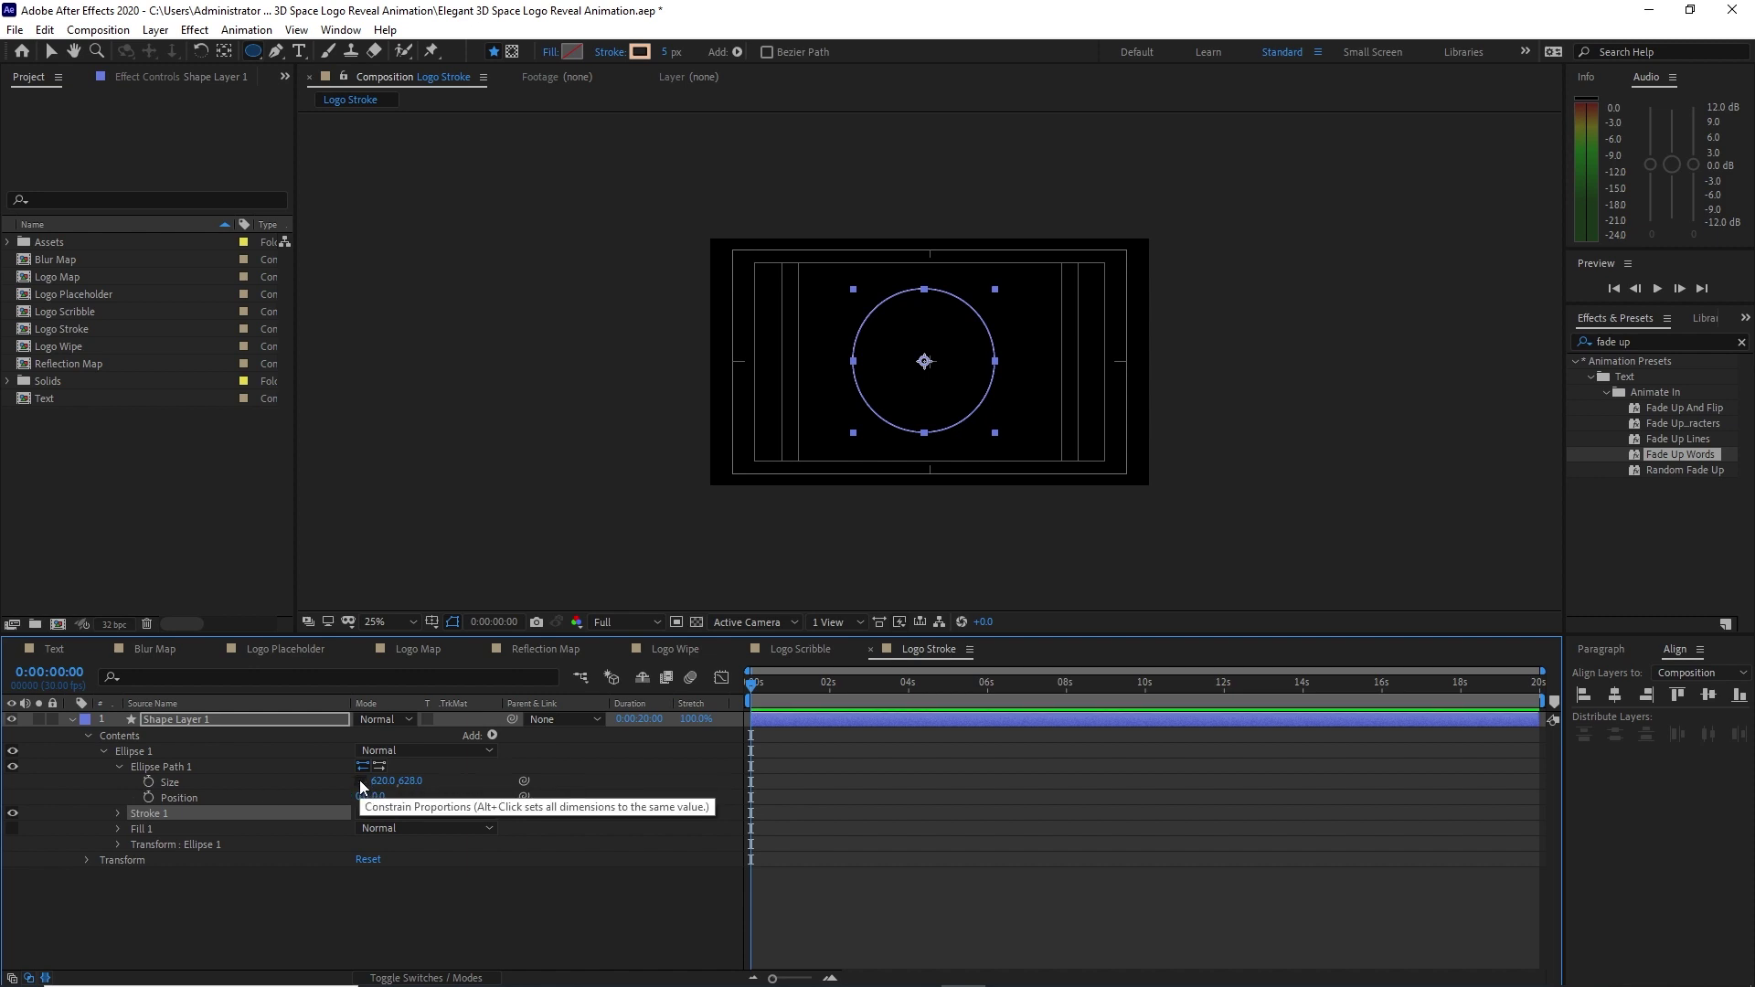
pyautogui.click(369, 782)
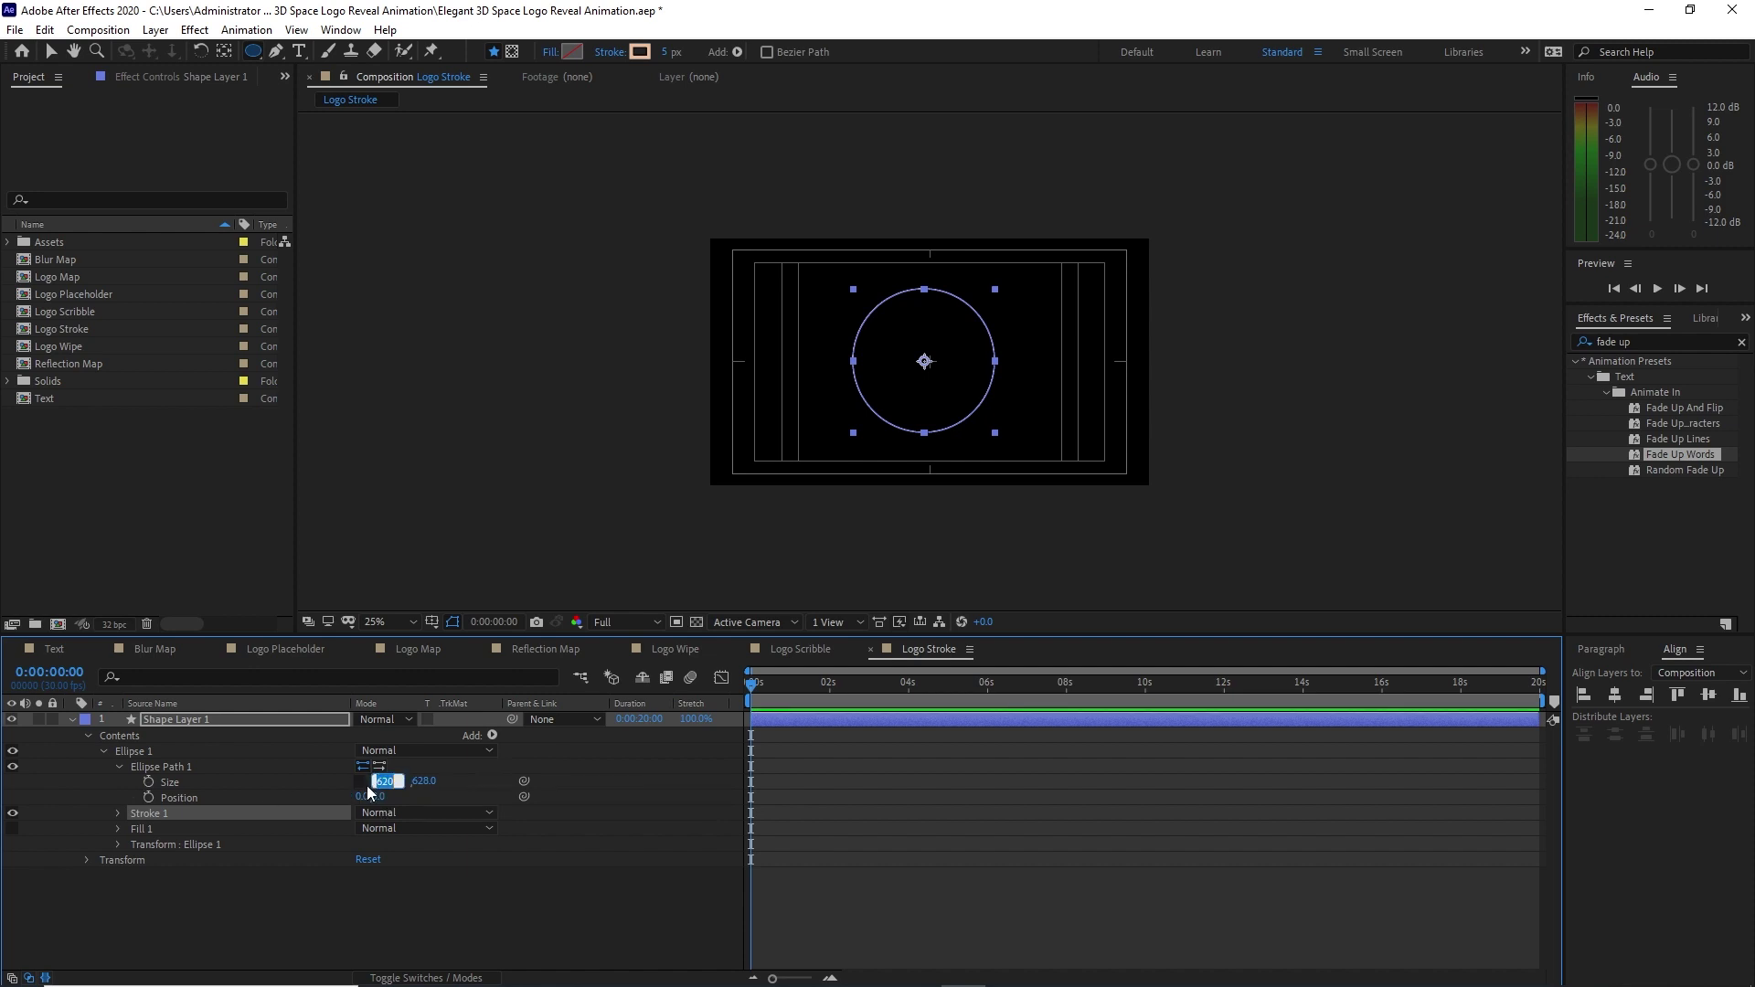
pyautogui.write('550')
pyautogui.click(416, 782)
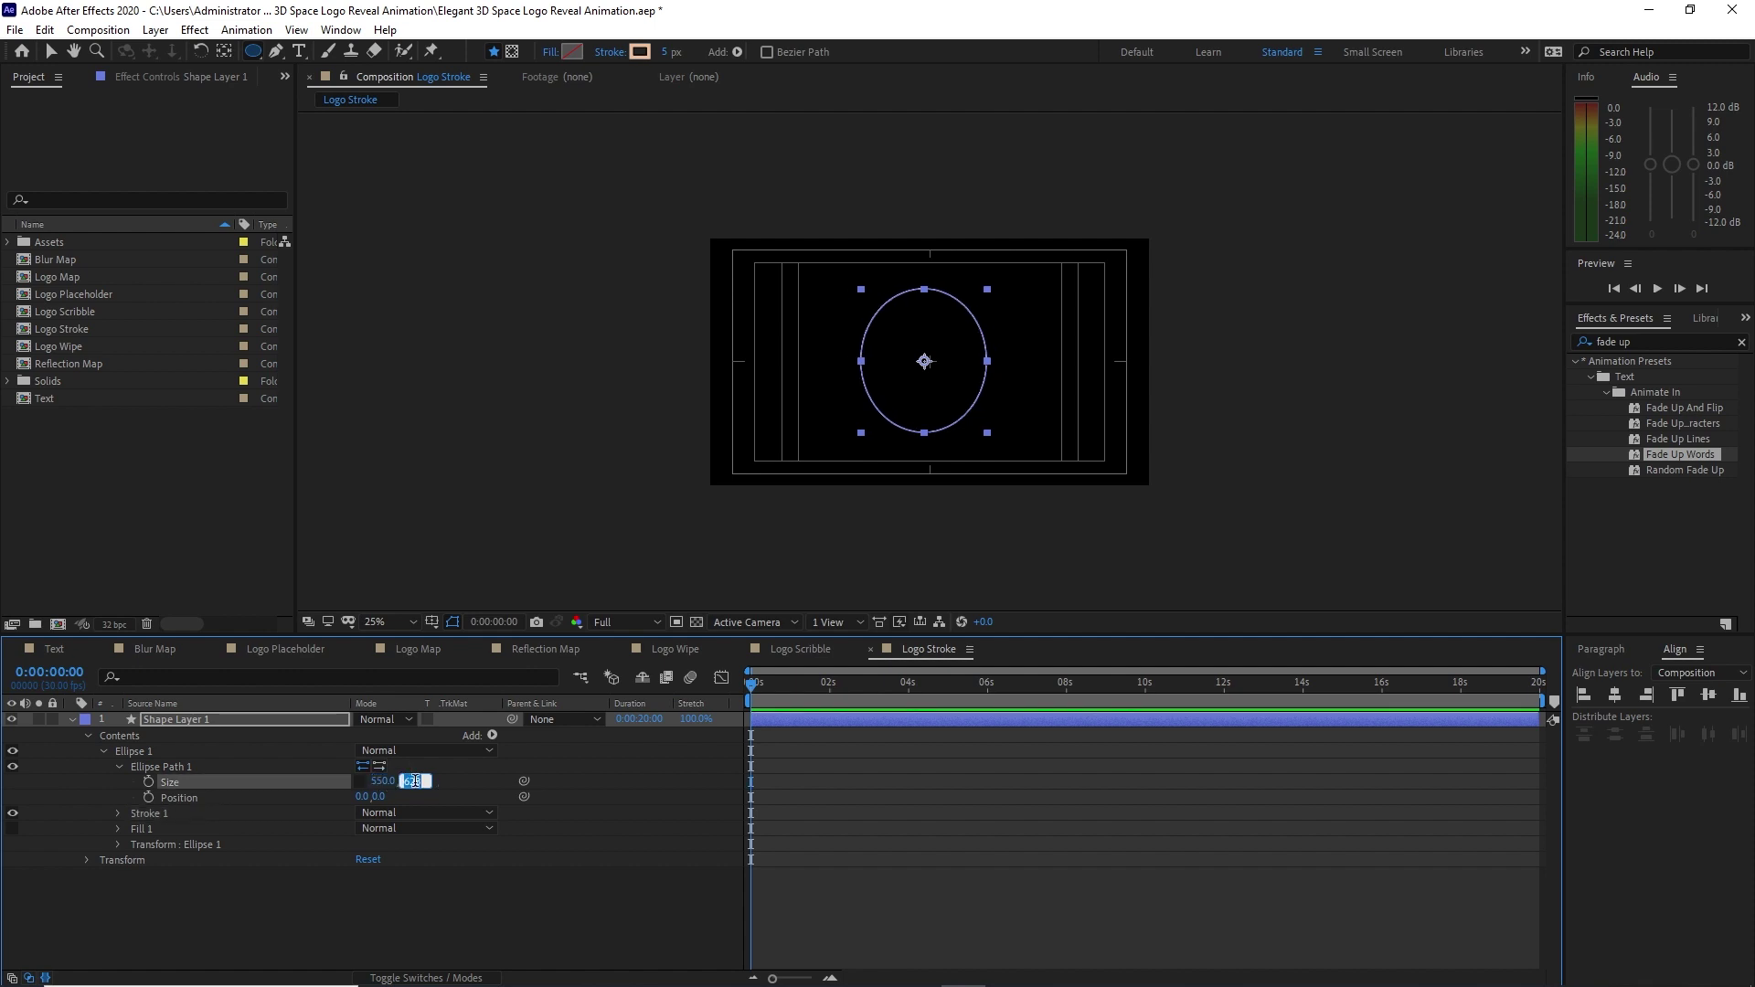
pyautogui.write('550.0')
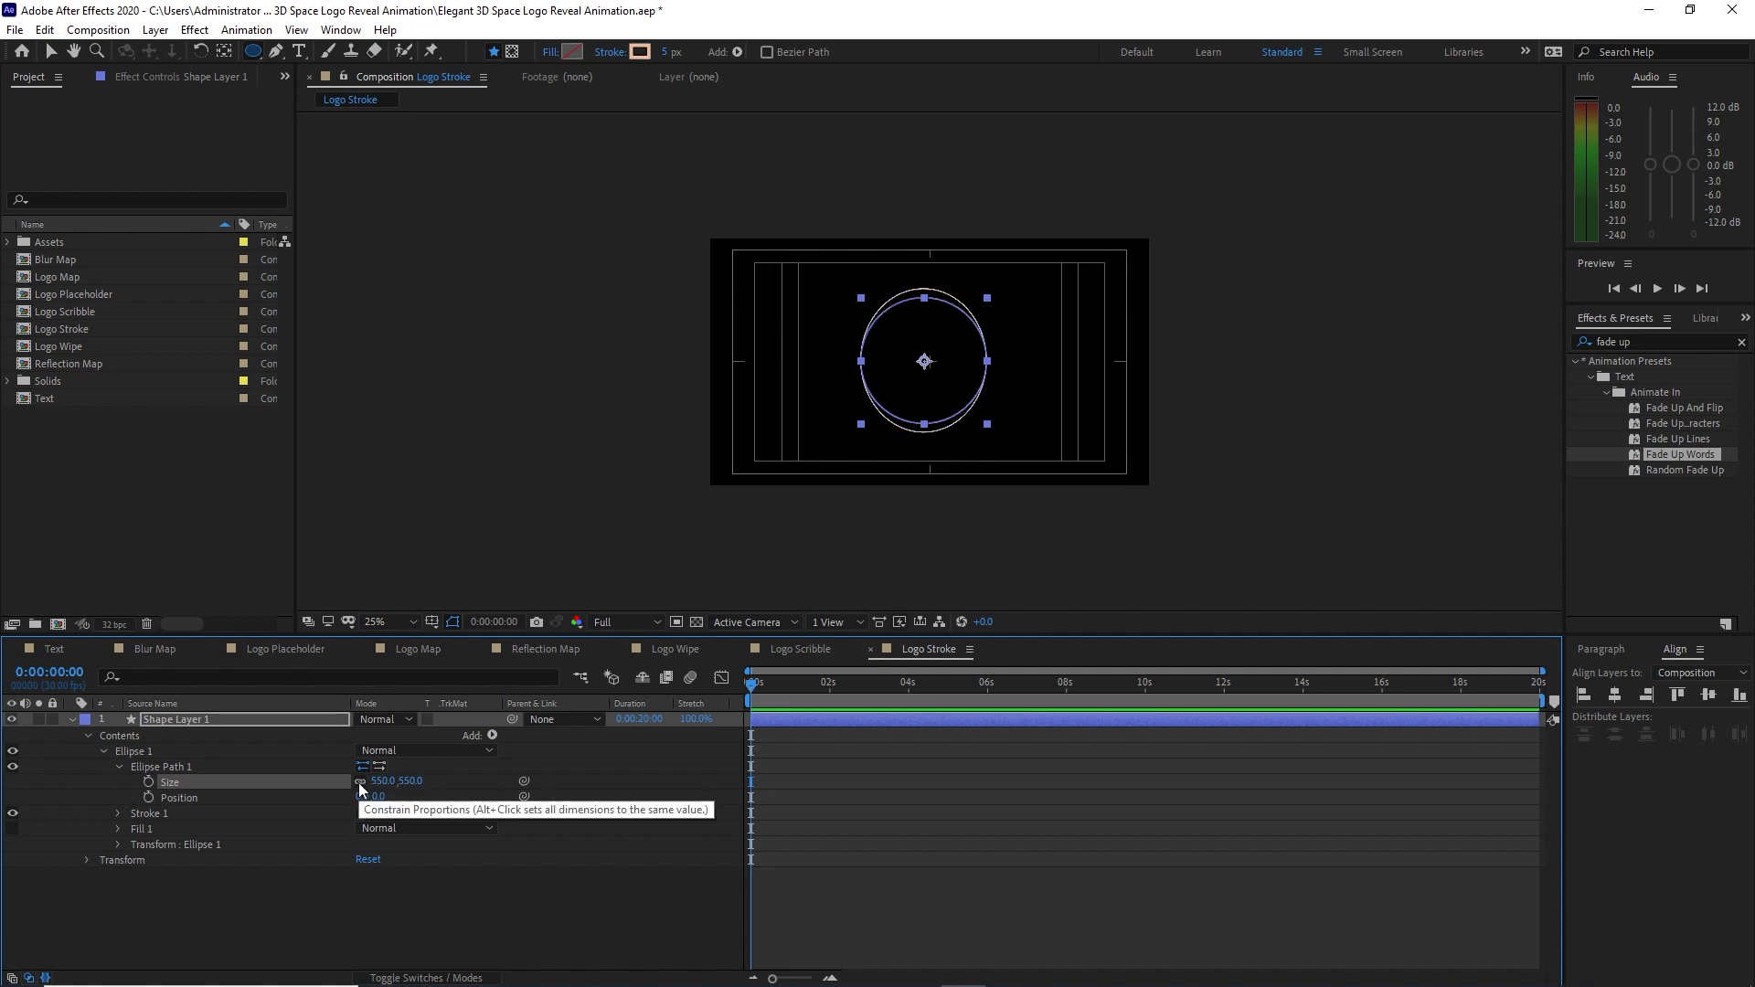
pyautogui.press('Return')
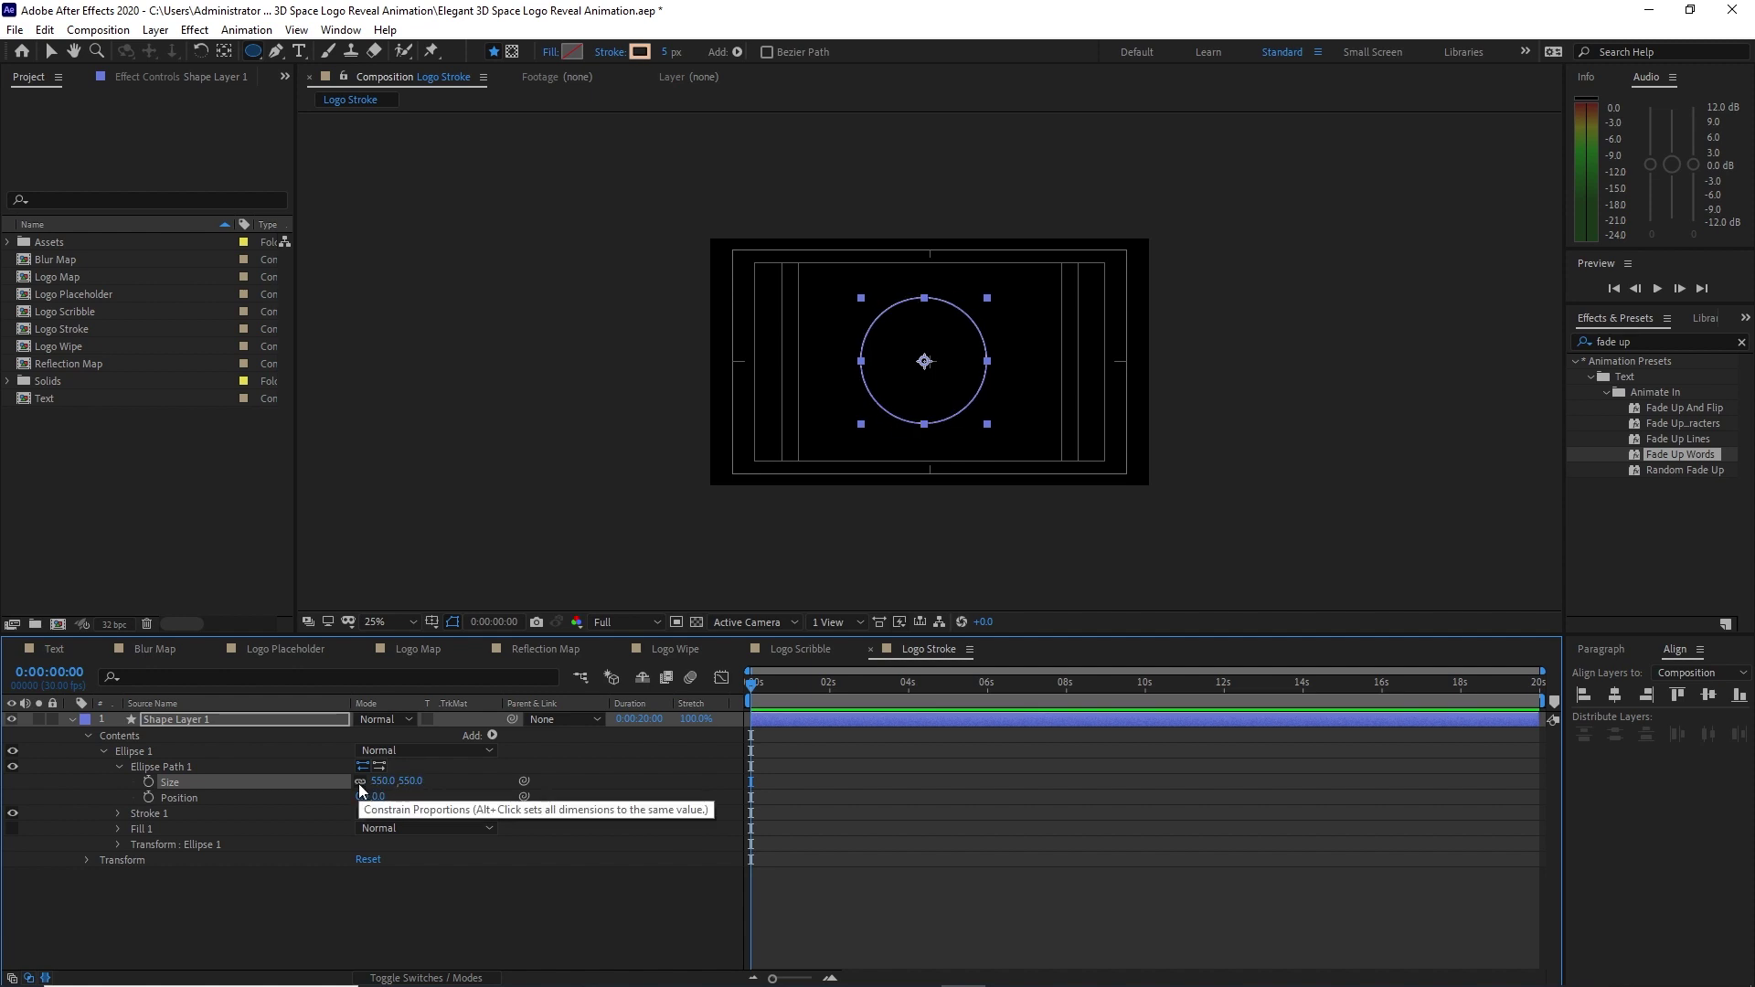
# Add Trim Paths to the ellipse and set an End keyframe of 0% at 0:00:01:00.
pyautogui.click(491, 736)
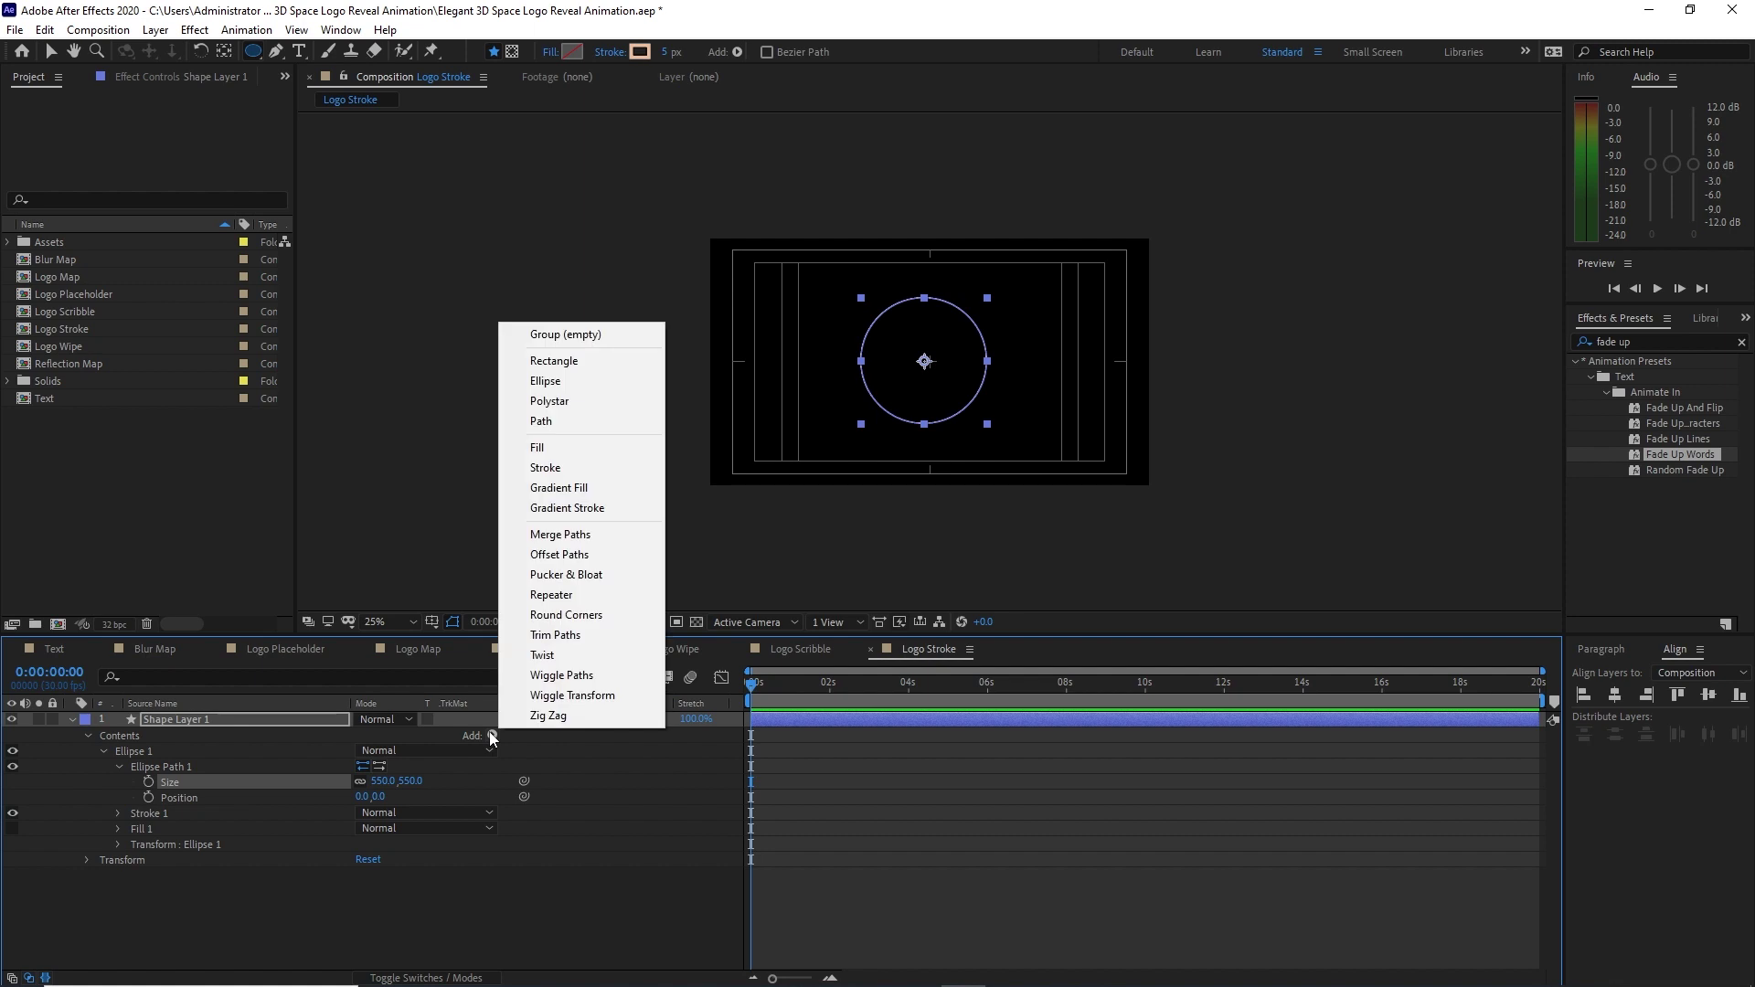
pyautogui.click(556, 637)
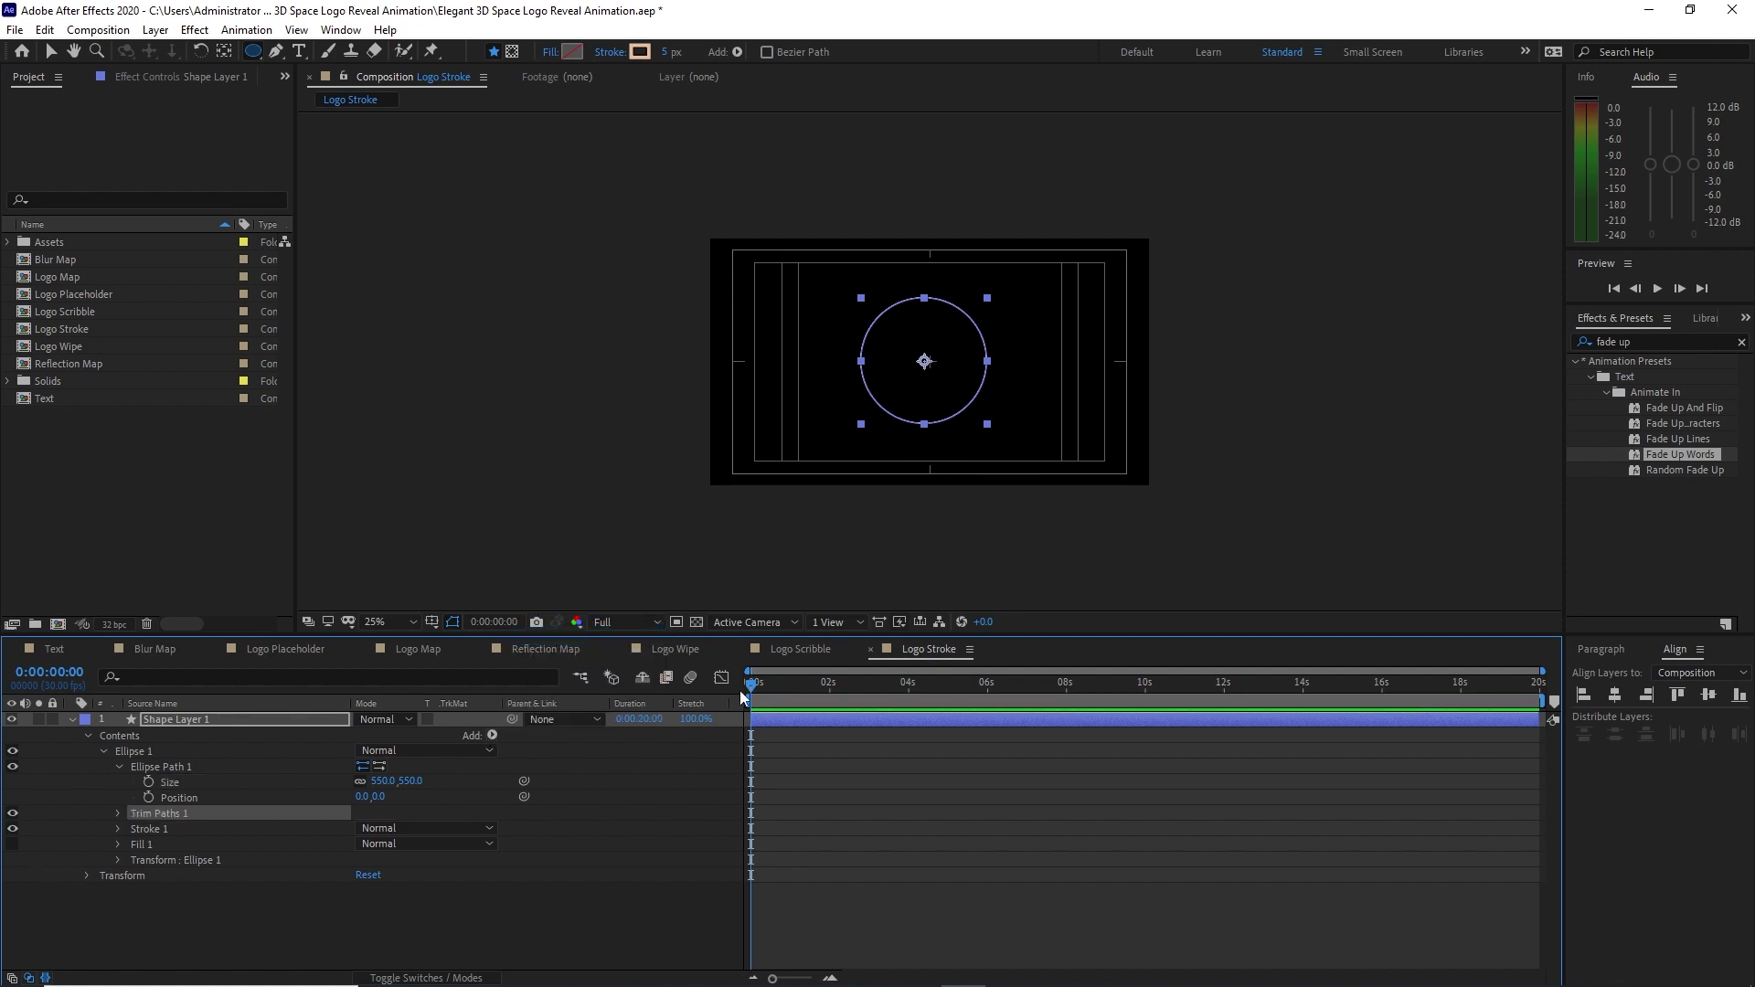
pyautogui.moveTo(750, 685); pyautogui.dragTo(790, 688)
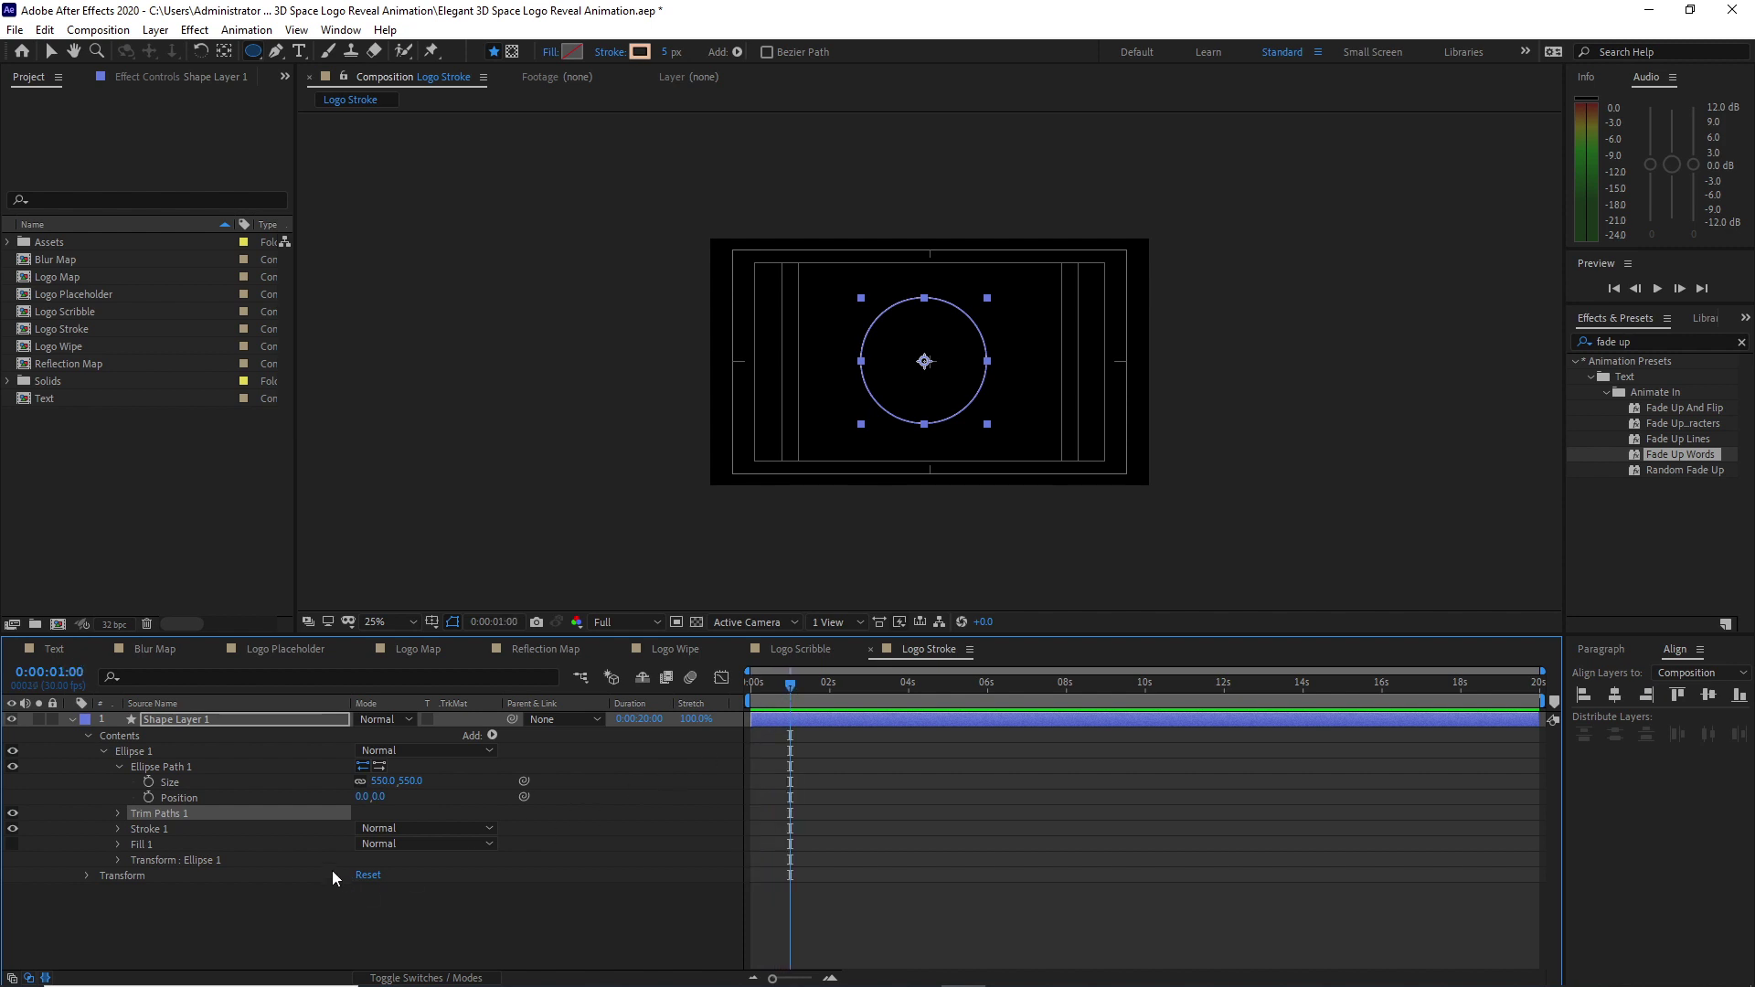
pyautogui.click(118, 813)
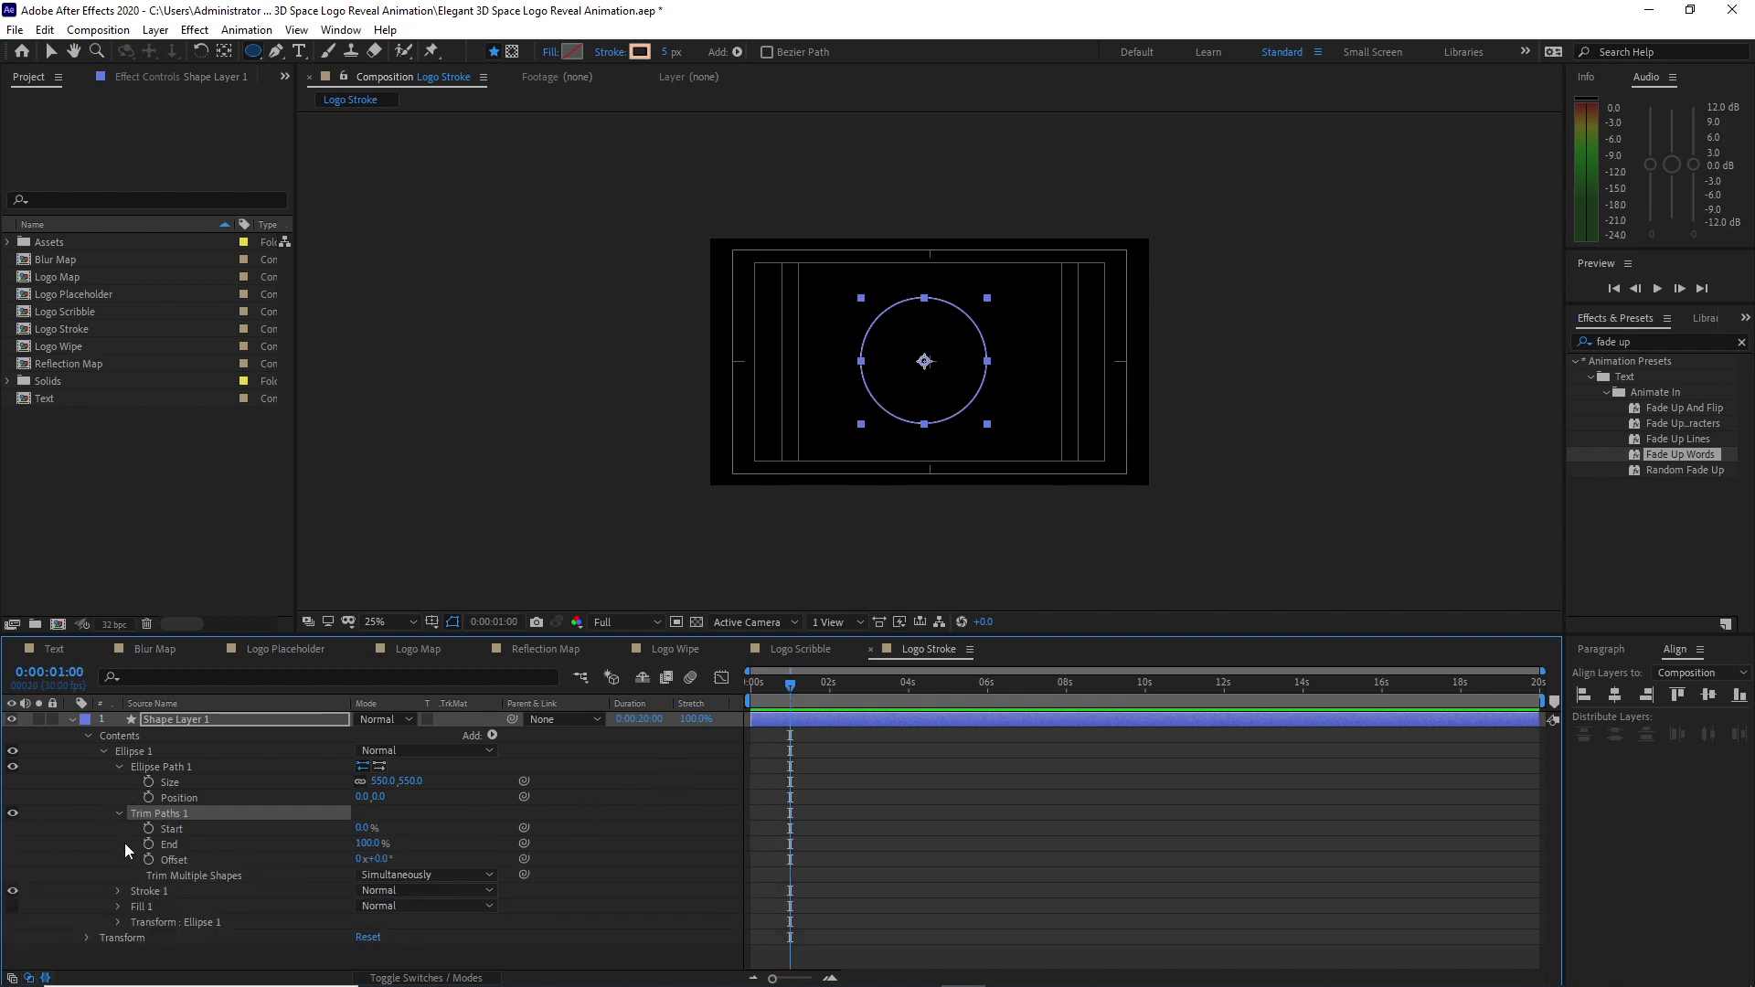
pyautogui.click(148, 844)
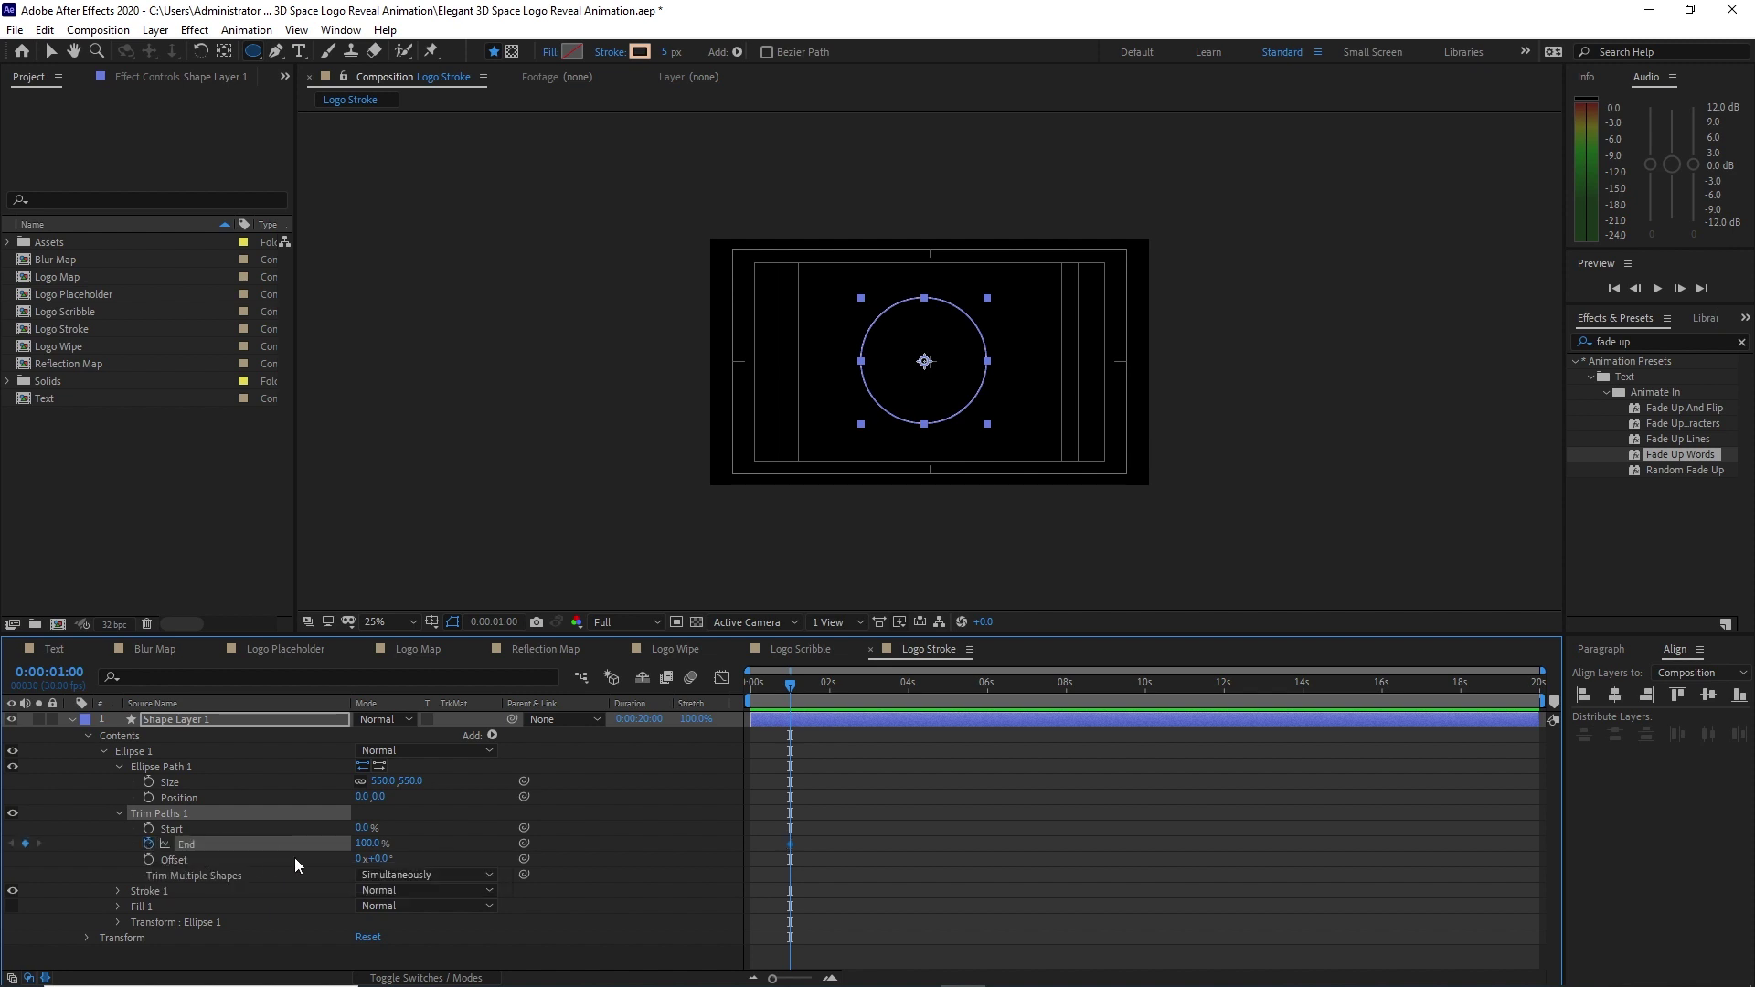
pyautogui.moveTo(361, 849); pyautogui.dragTo(333, 849)
pyautogui.click(367, 847)
pyautogui.write('0')
# Set the Trim Paths End value to 100% at 0:00:05:00.
pyautogui.moveTo(795, 695); pyautogui.dragTo(949, 706)
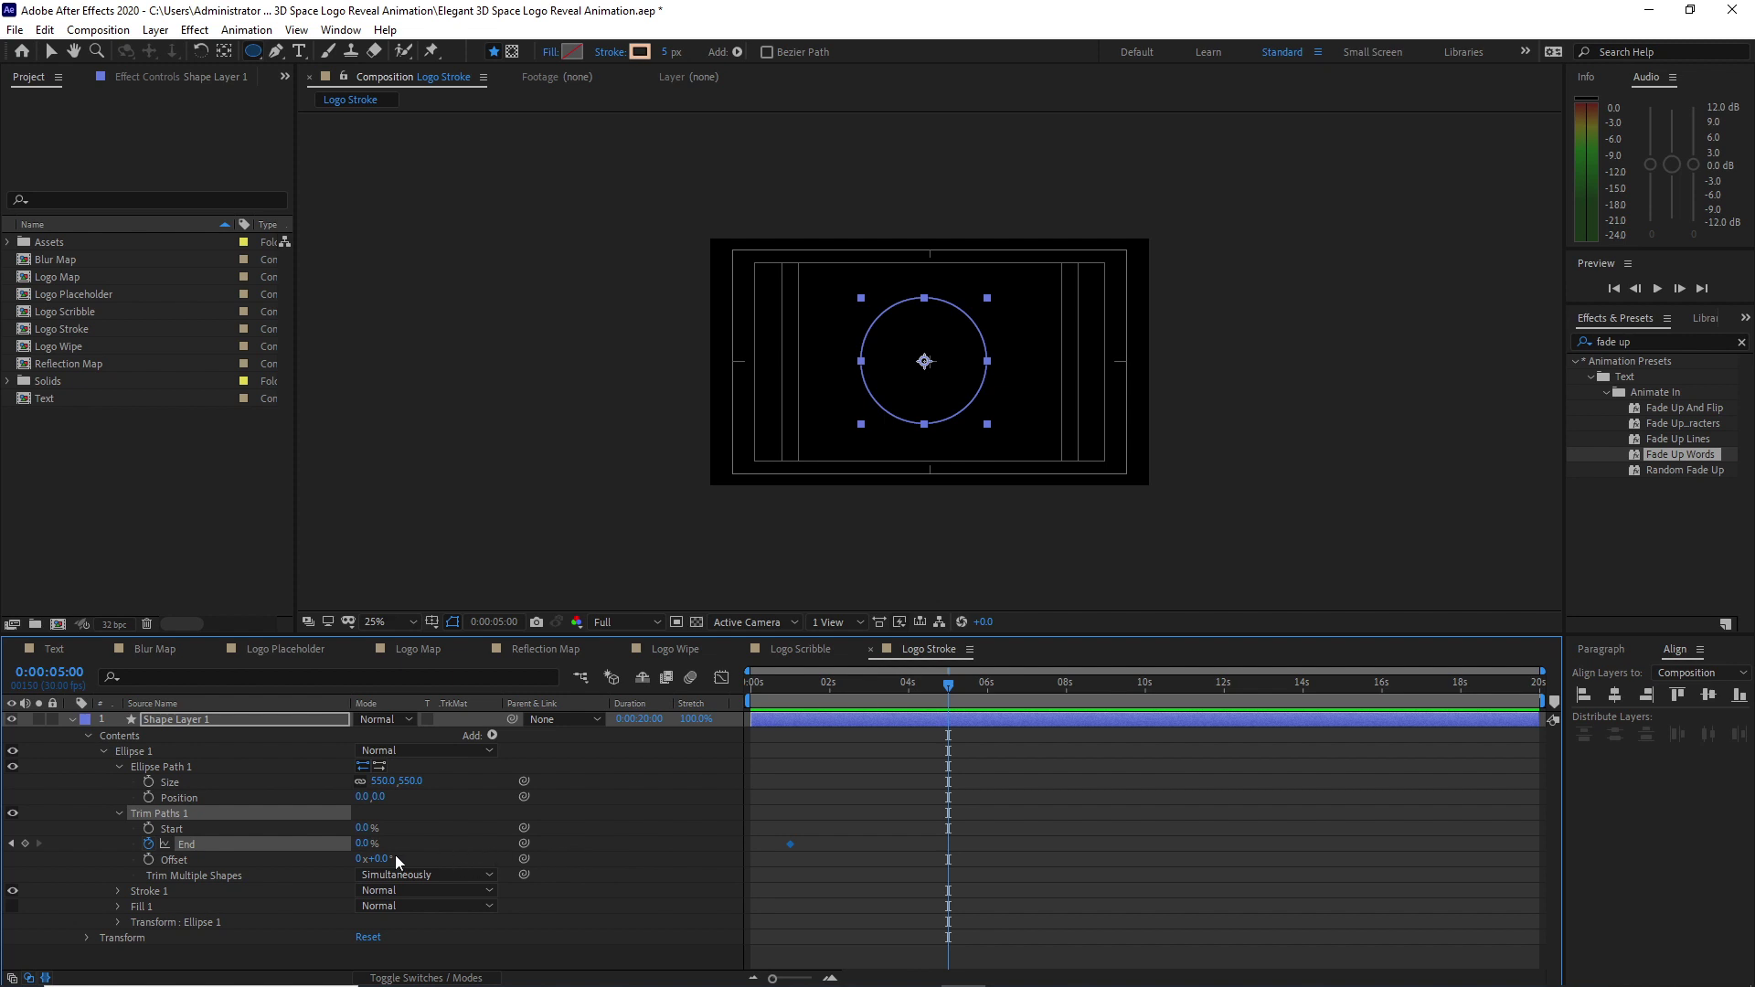
pyautogui.click(366, 843)
pyautogui.write('100')
# Easy-ease both End keyframes, reshape the speed graph to peak early and slow down gradually, and collapse the shape layer.
pyautogui.click(766, 836)
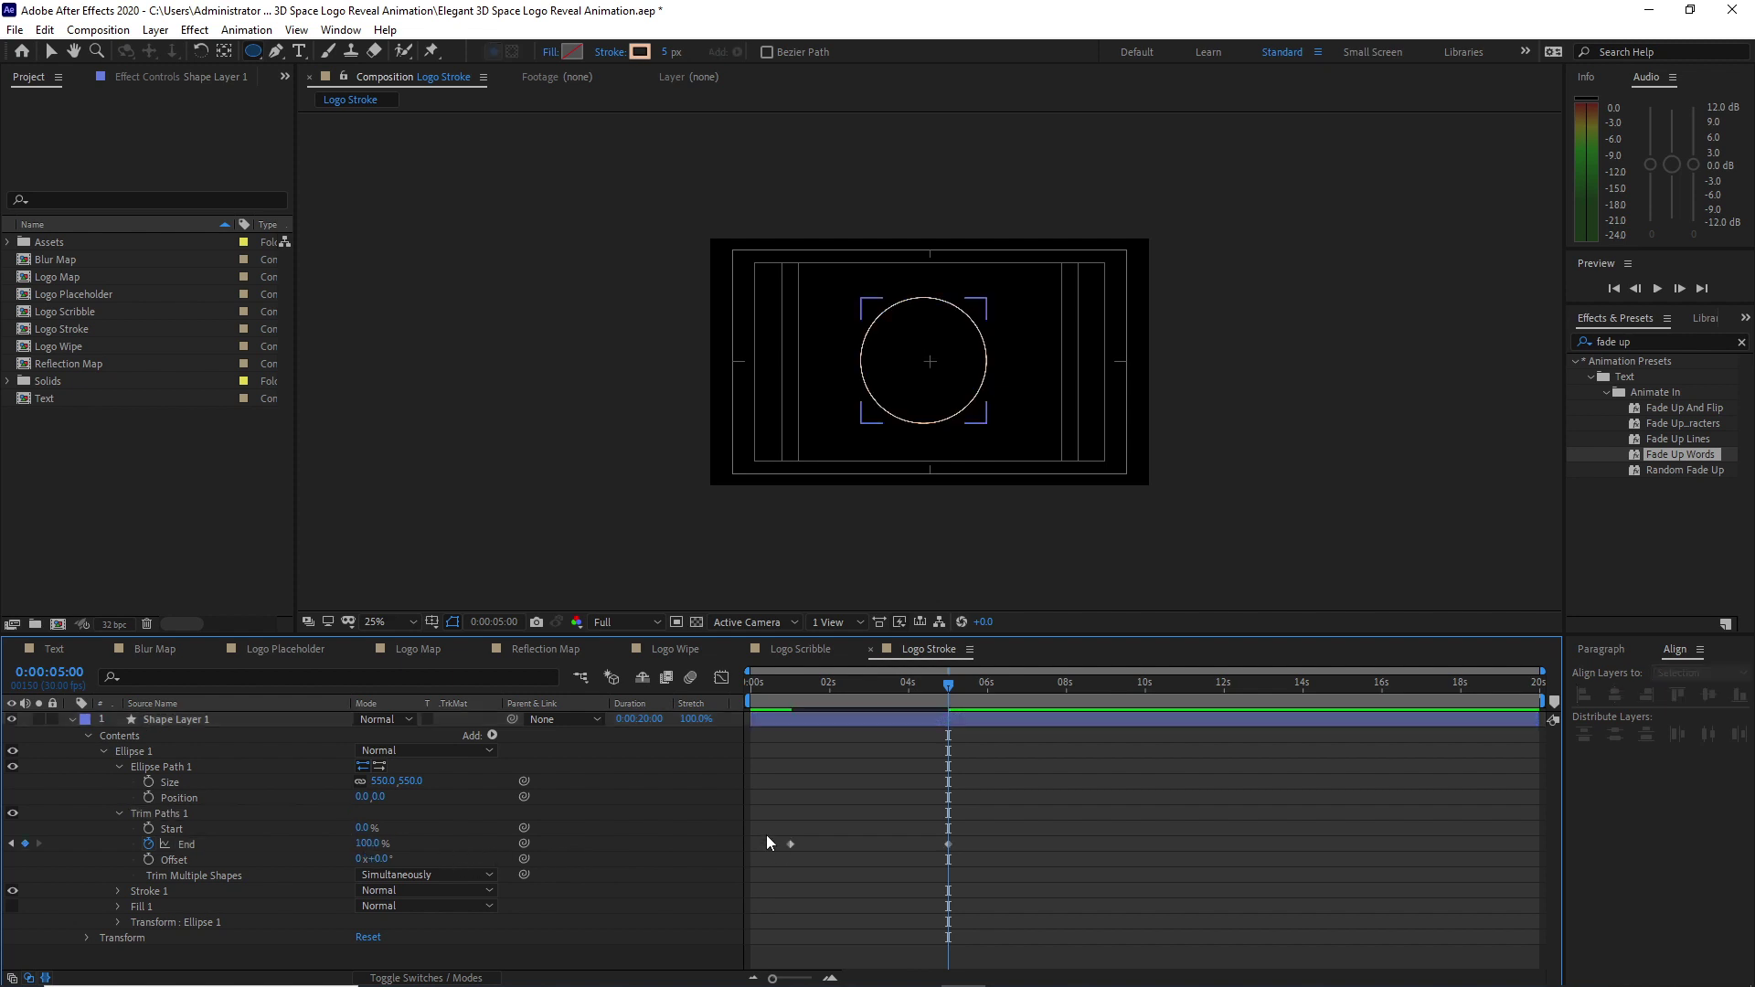
pyautogui.moveTo(766, 826); pyautogui.dragTo(989, 874)
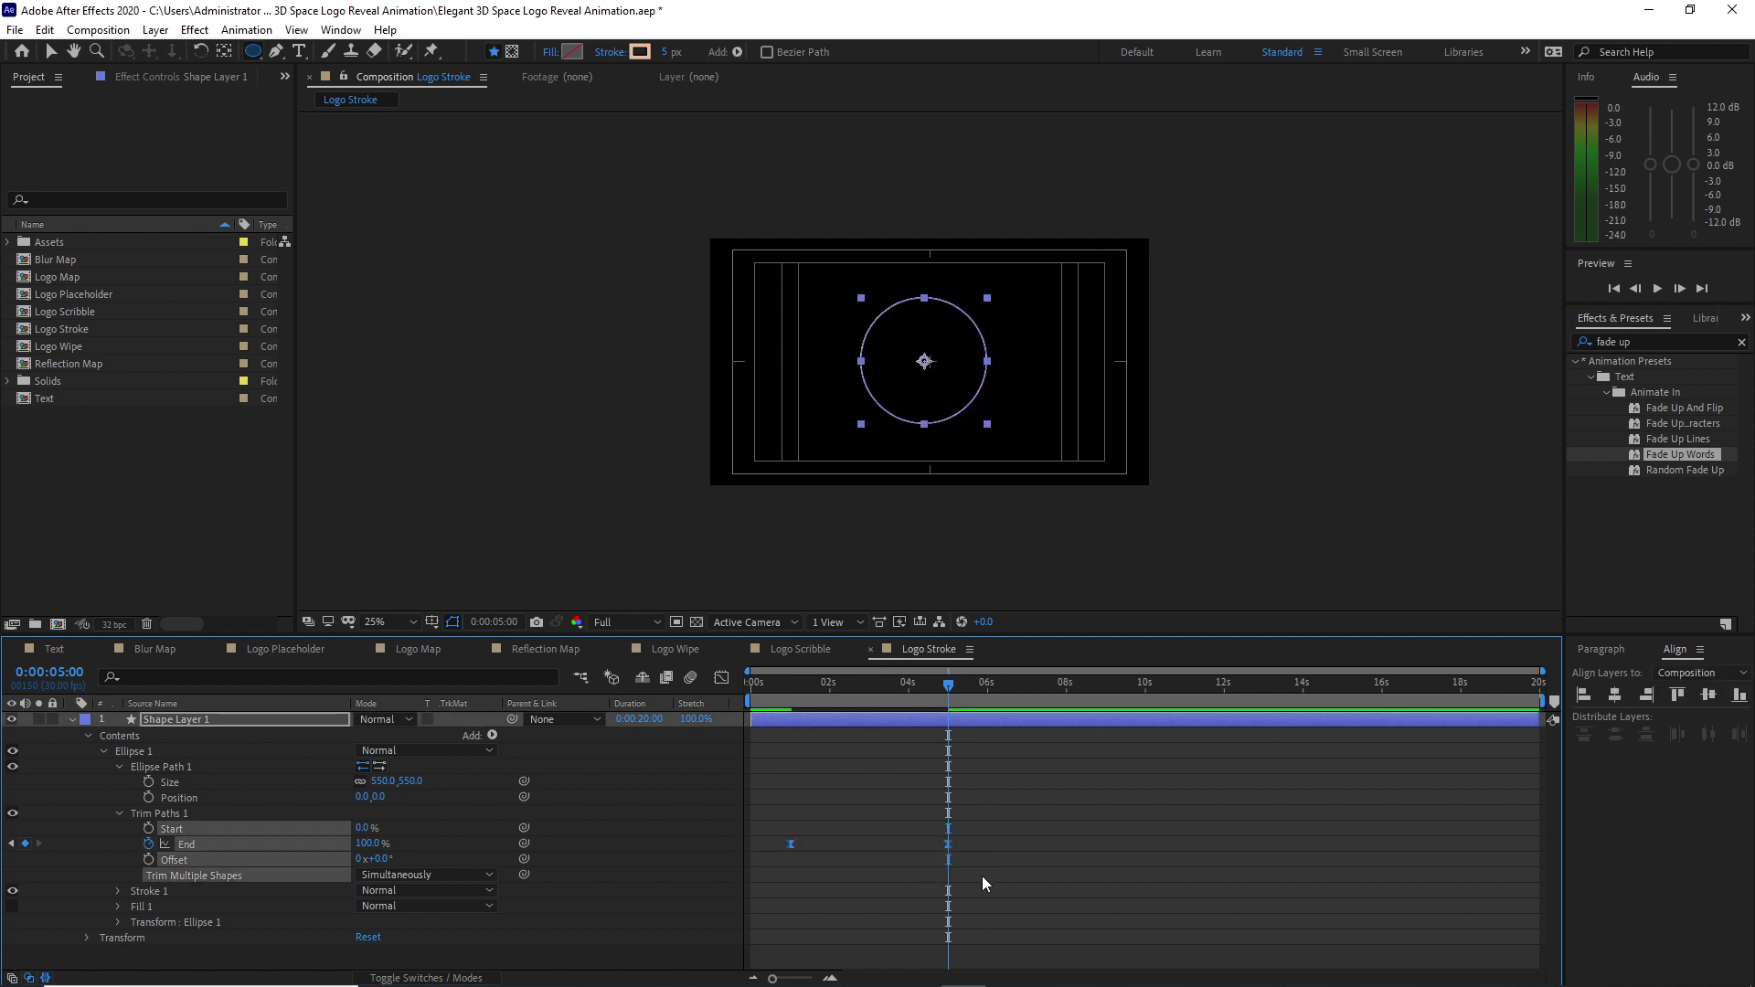
pyautogui.click(721, 678)
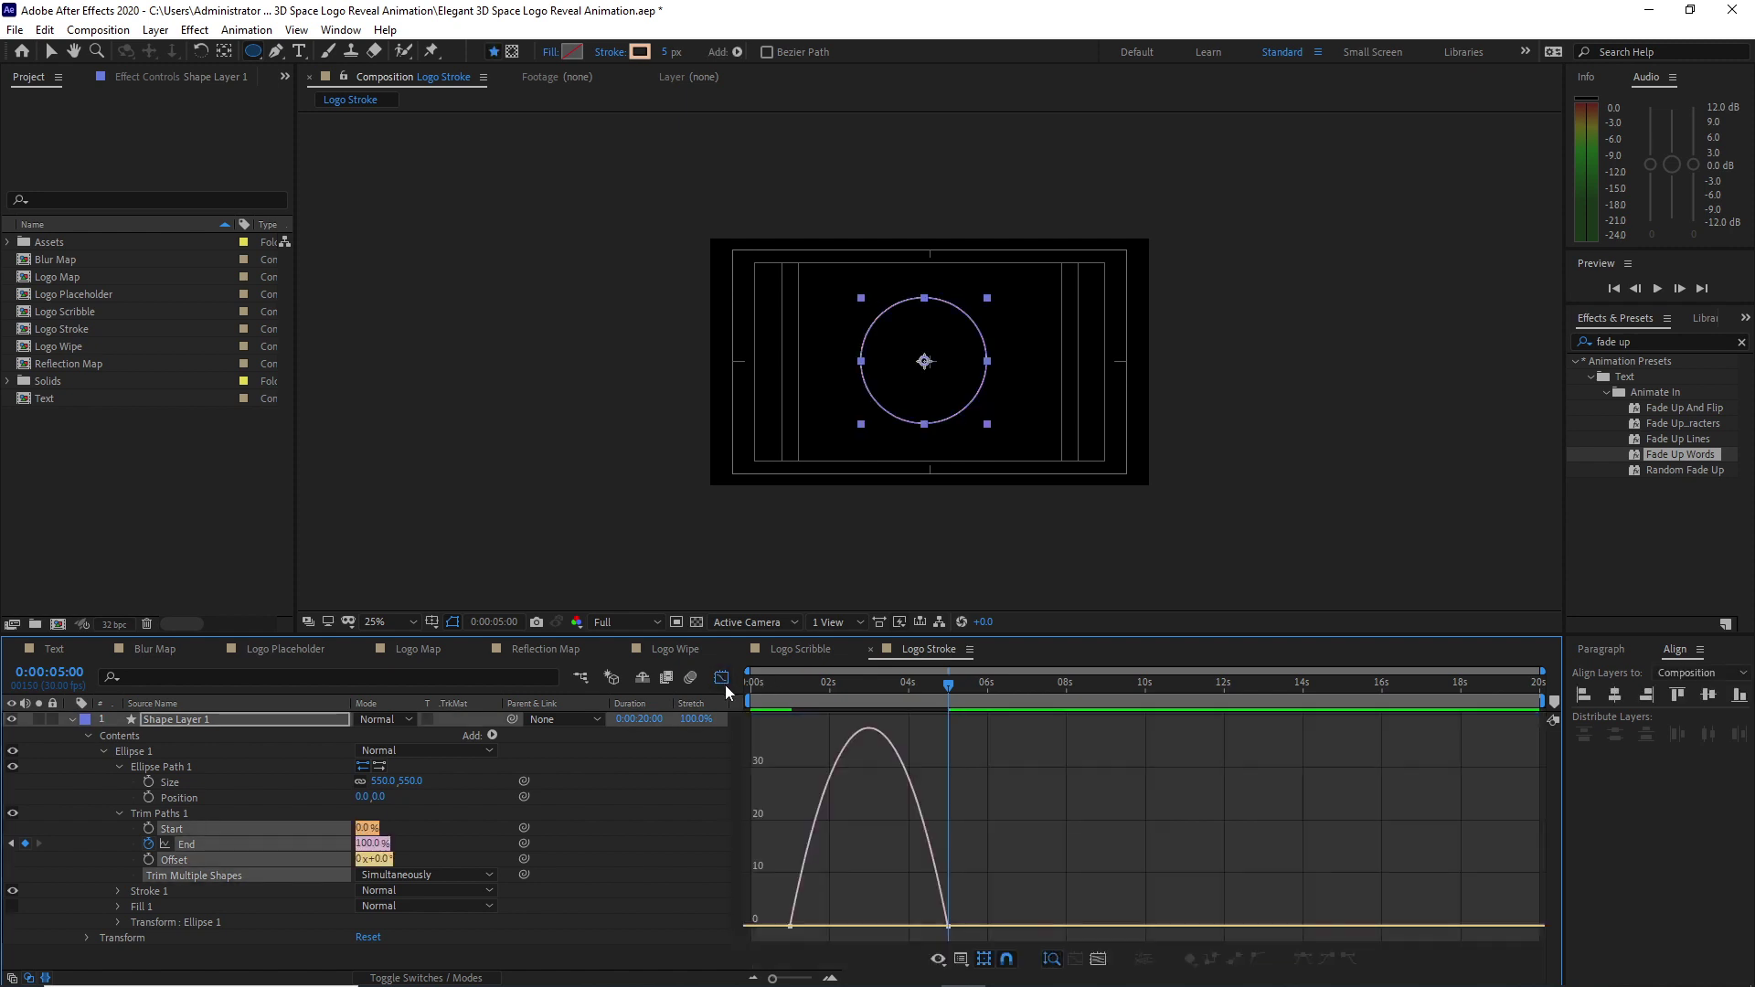
pyautogui.moveTo(916, 908); pyautogui.dragTo(862, 932)
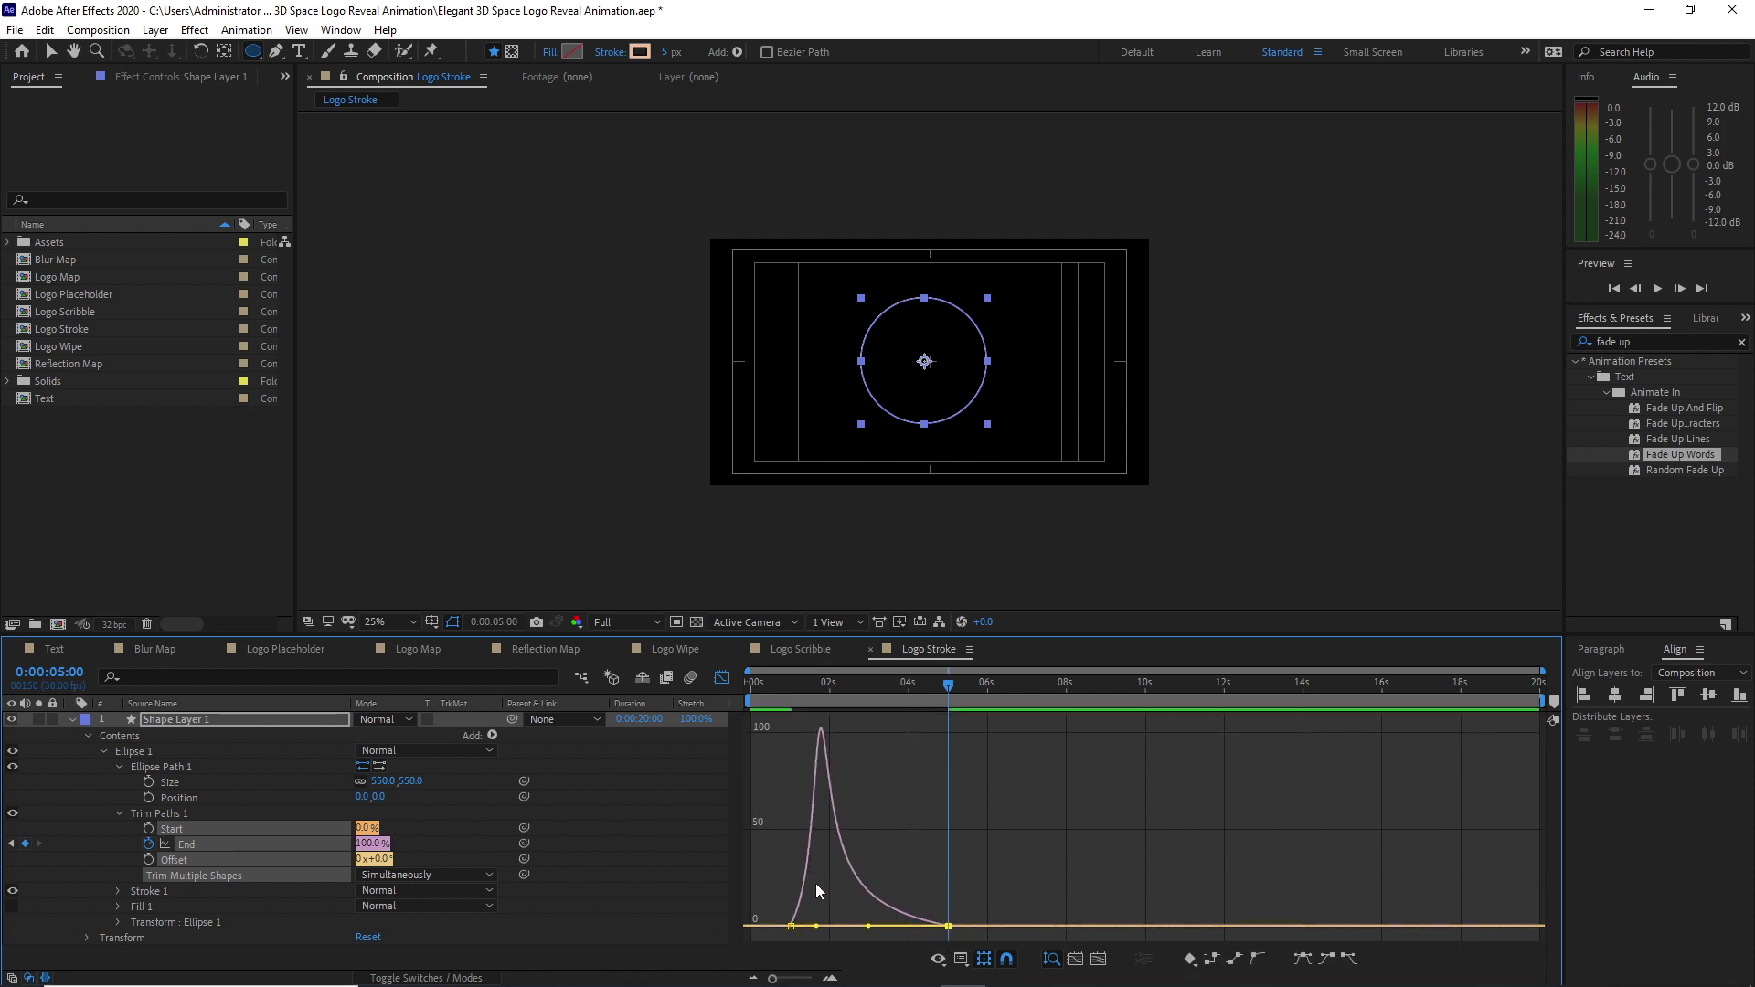
pyautogui.hotkey('shift', 'F3')
pyautogui.click(103, 751)
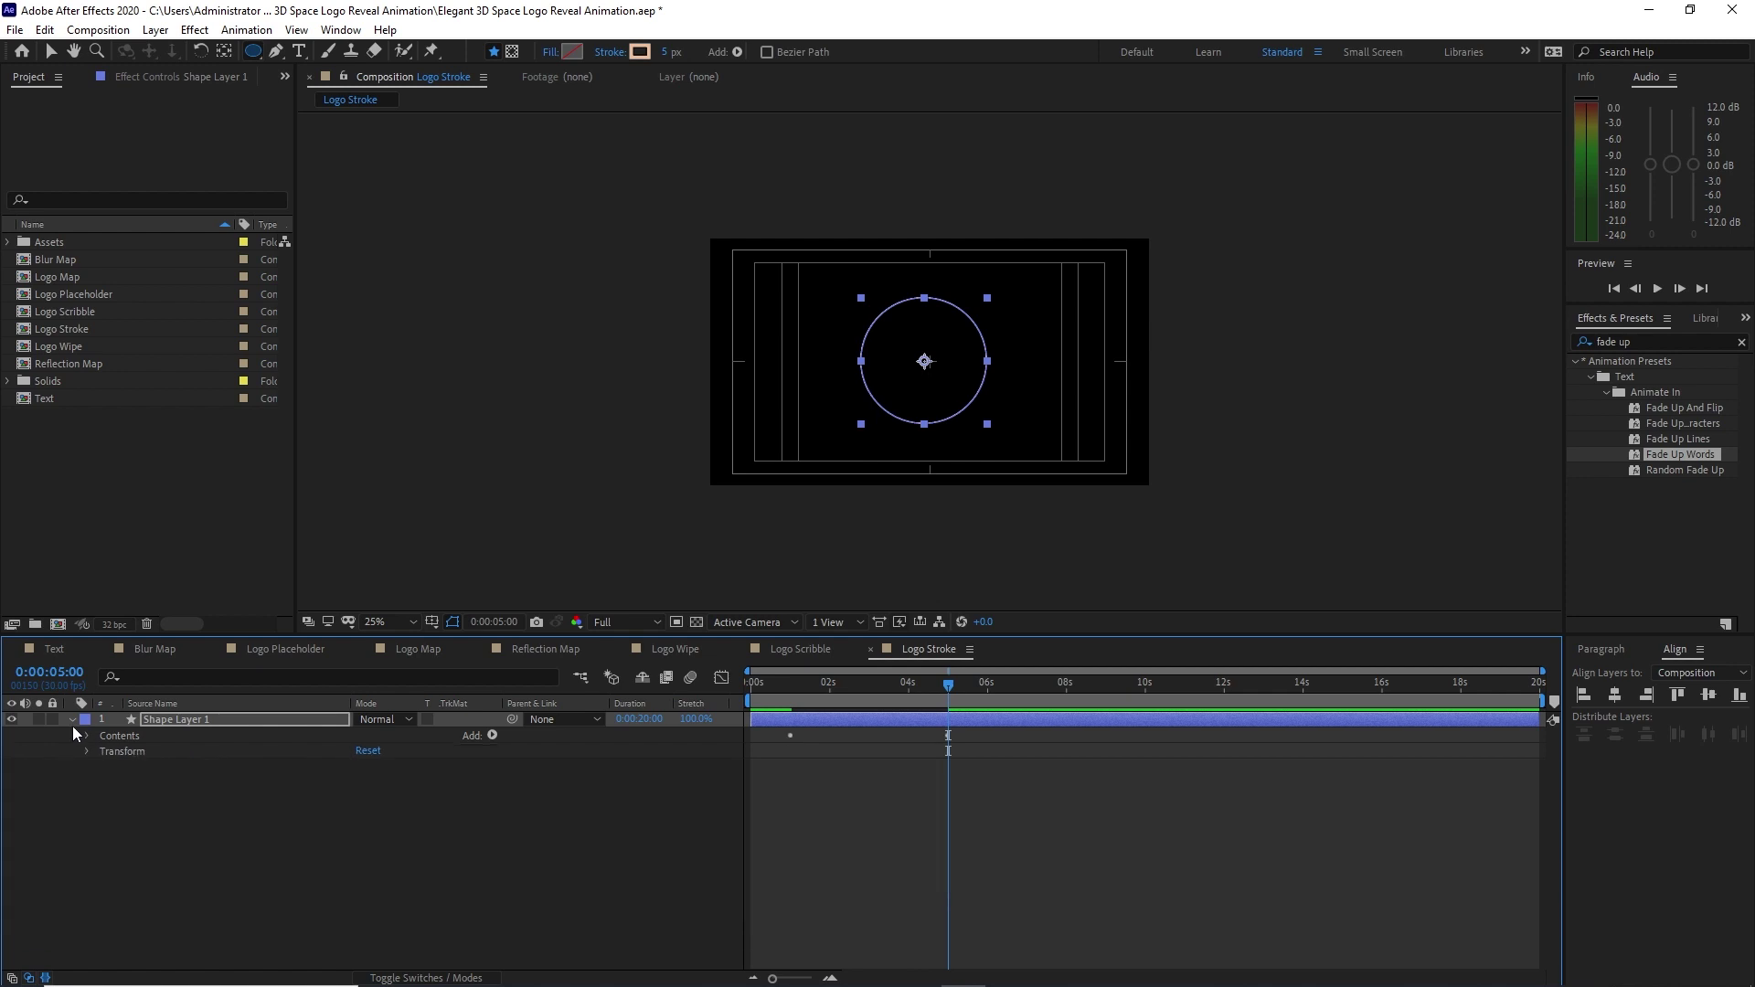
pyautogui.click(73, 720)
# Create a 1920 x 1080, 20-second composition named Logo Animation.
pyautogui.click(97, 29)
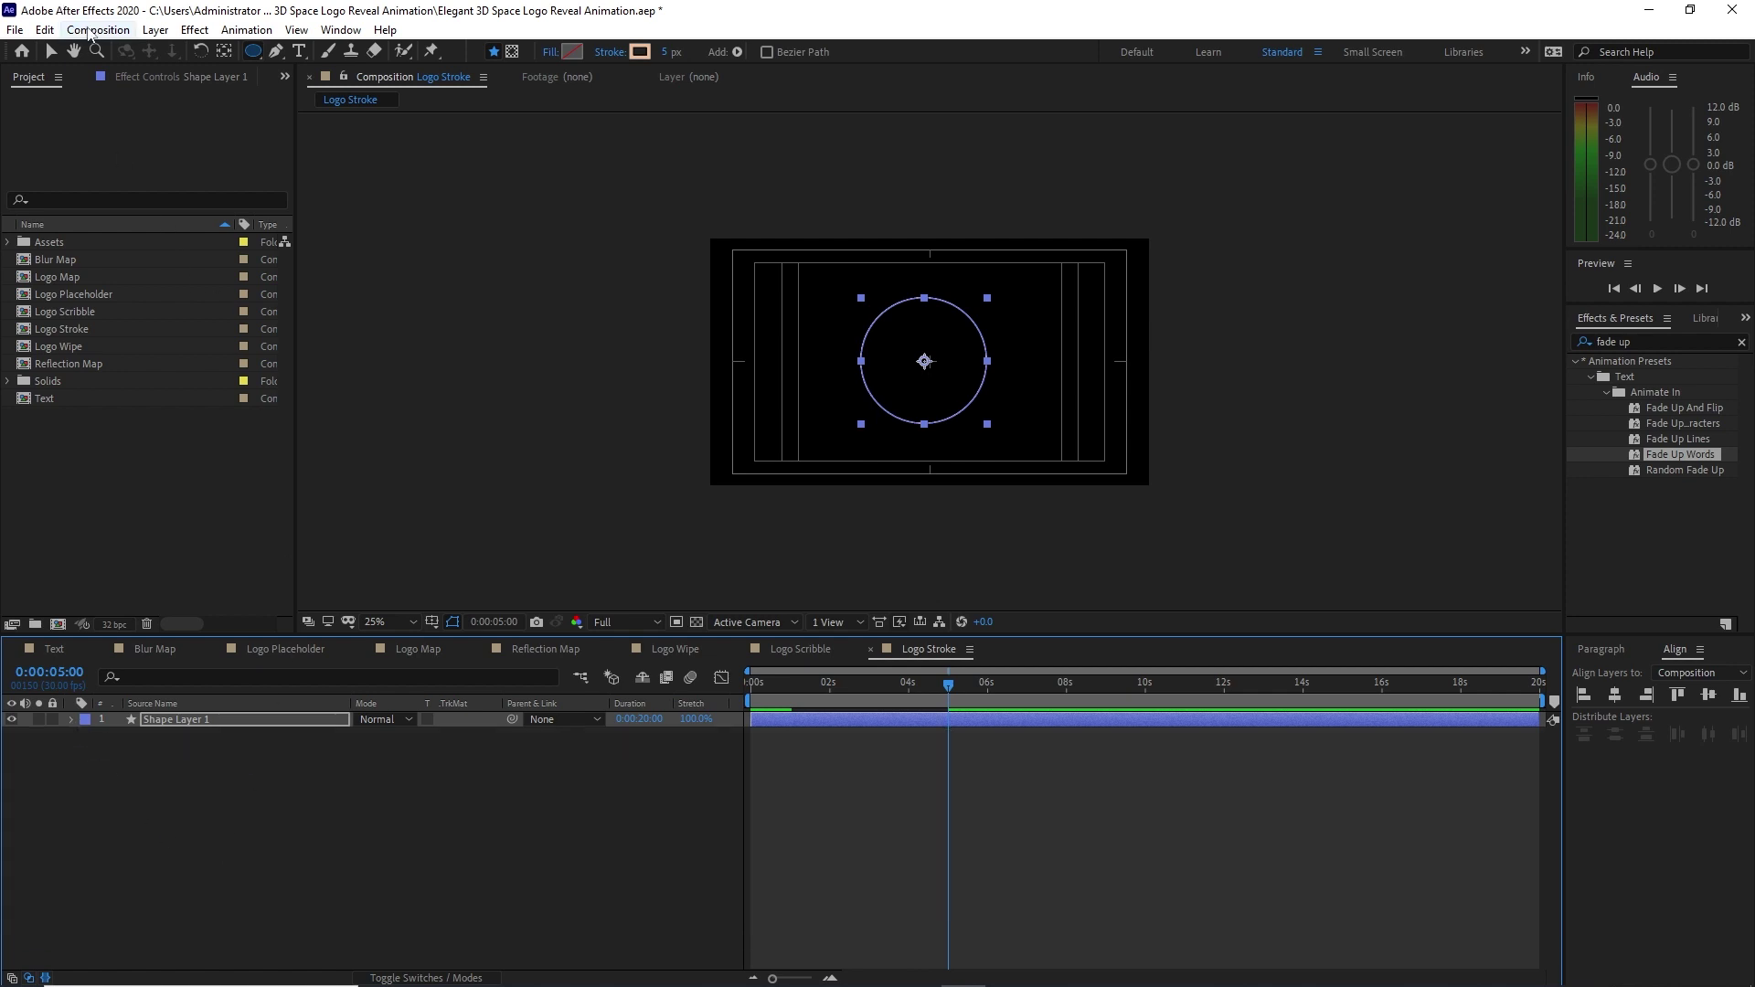
pyautogui.click(119, 73)
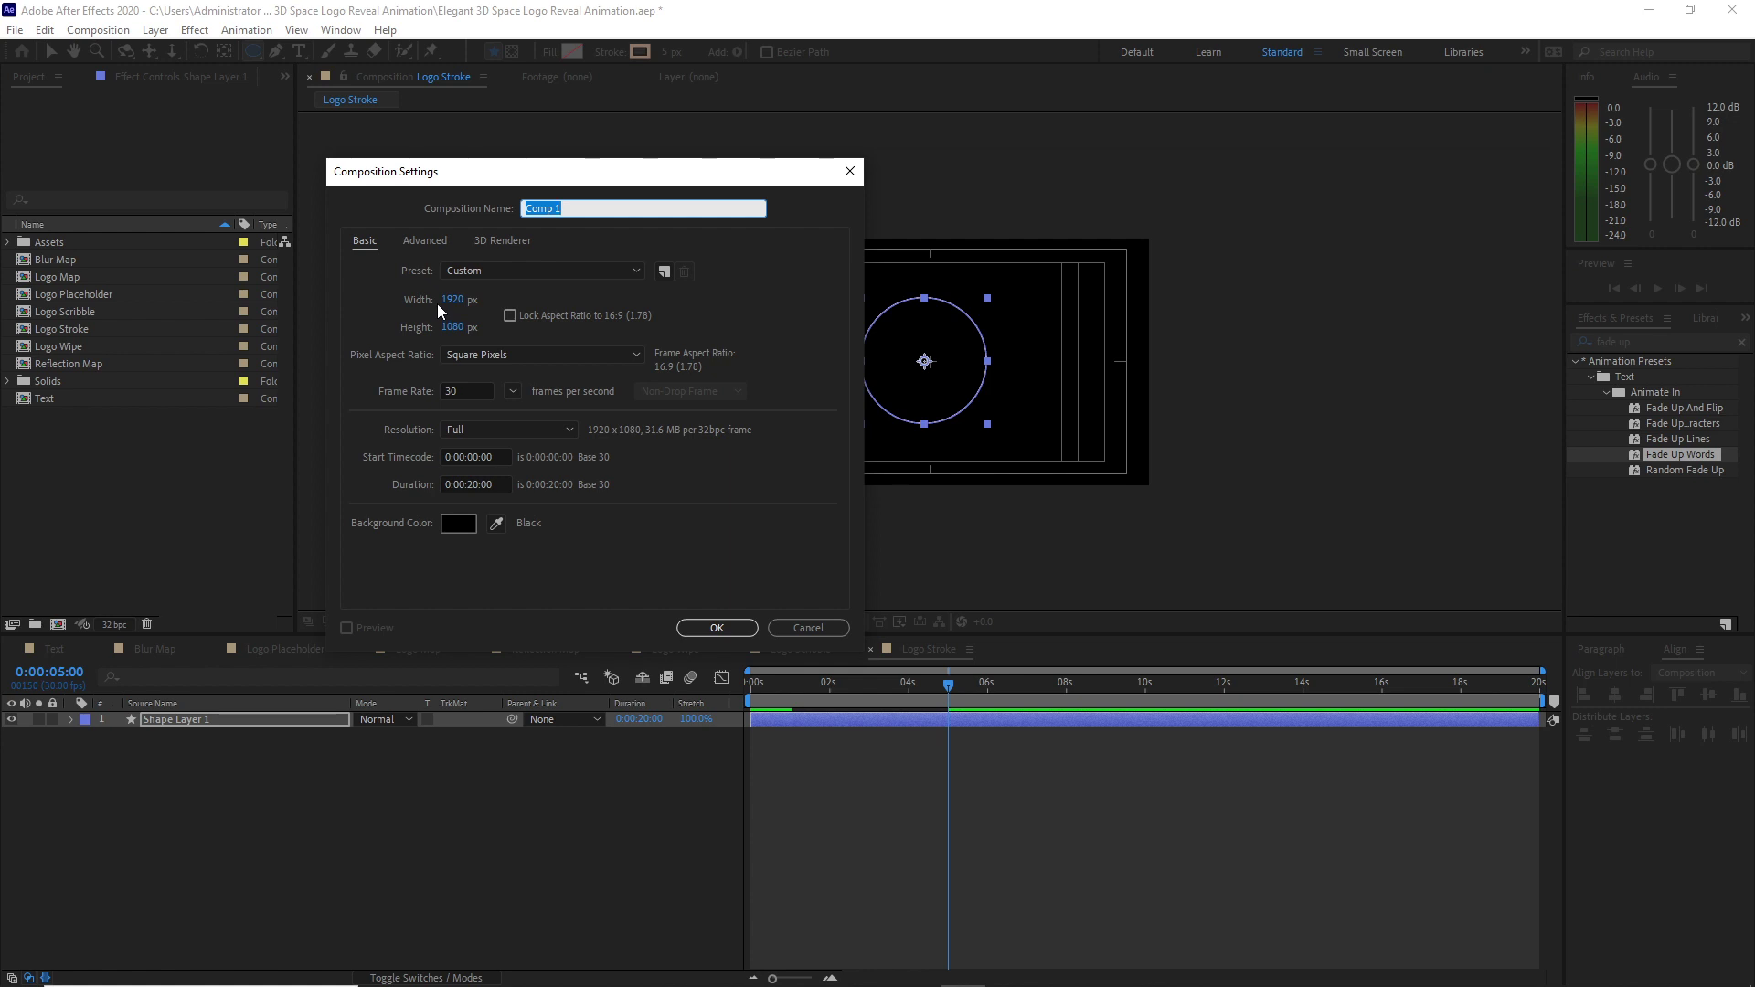
pyautogui.write('Logo Animation')
pyautogui.click(709, 629)
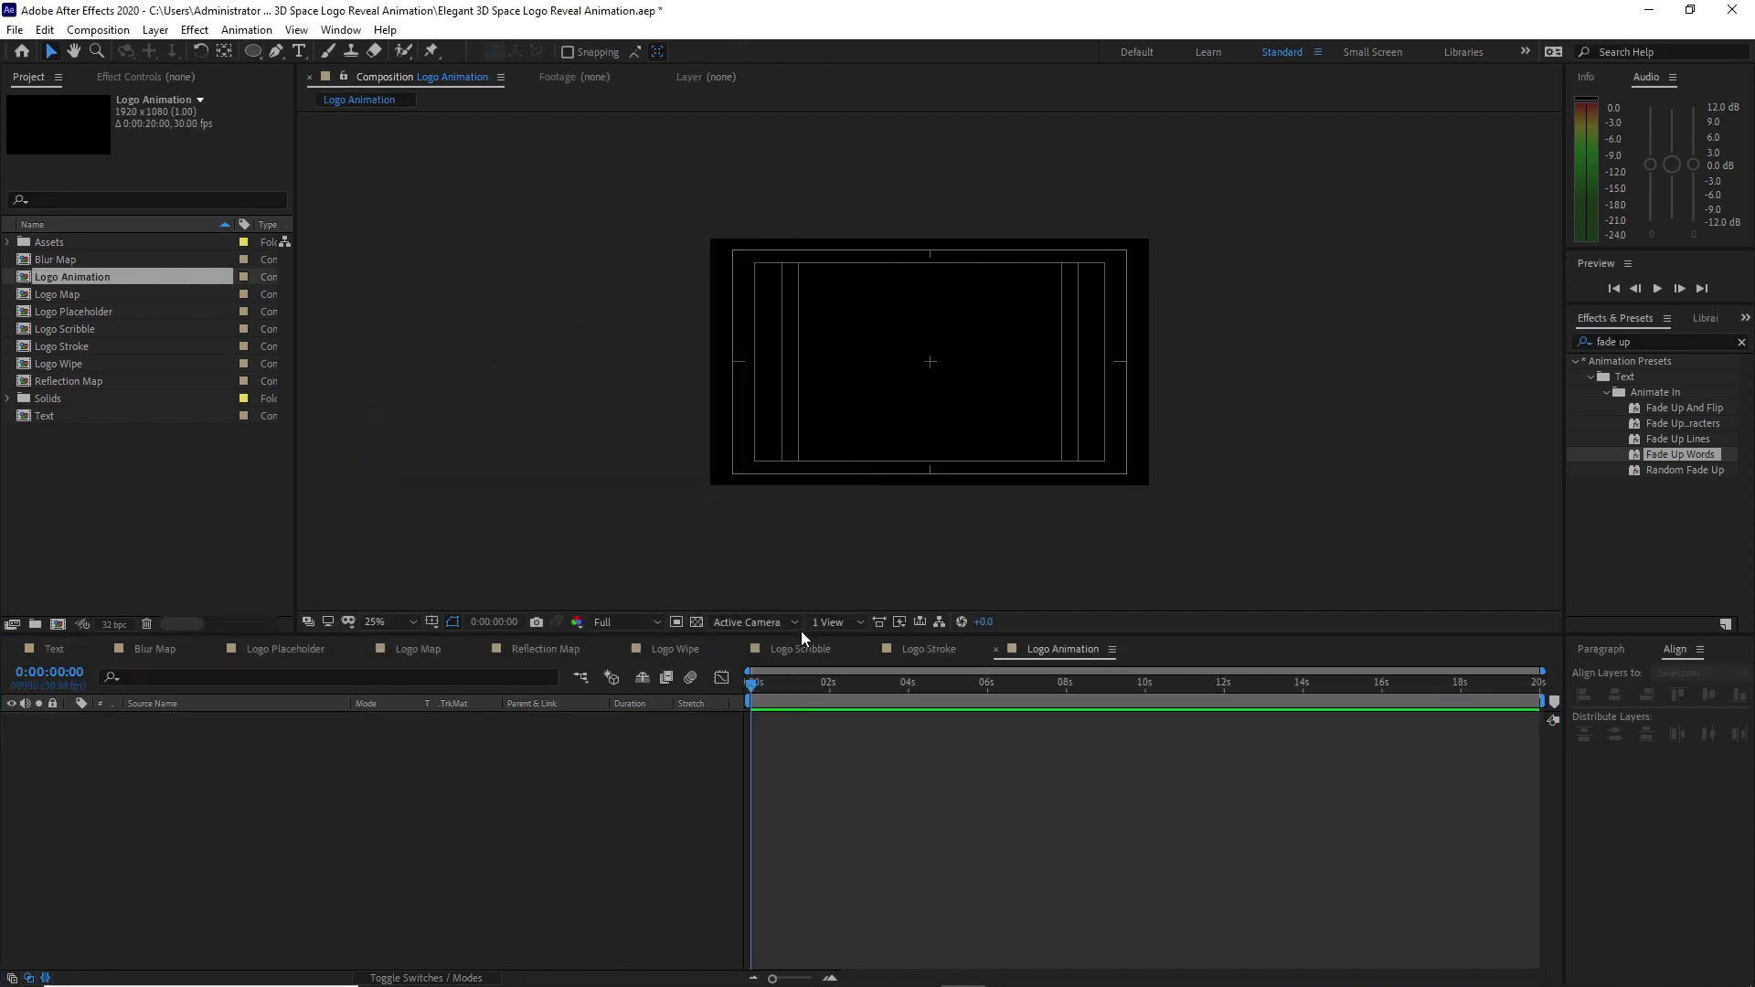
# Add the Logo Wipe composition as a layer in Logo Animation.
pyautogui.click(84, 365)
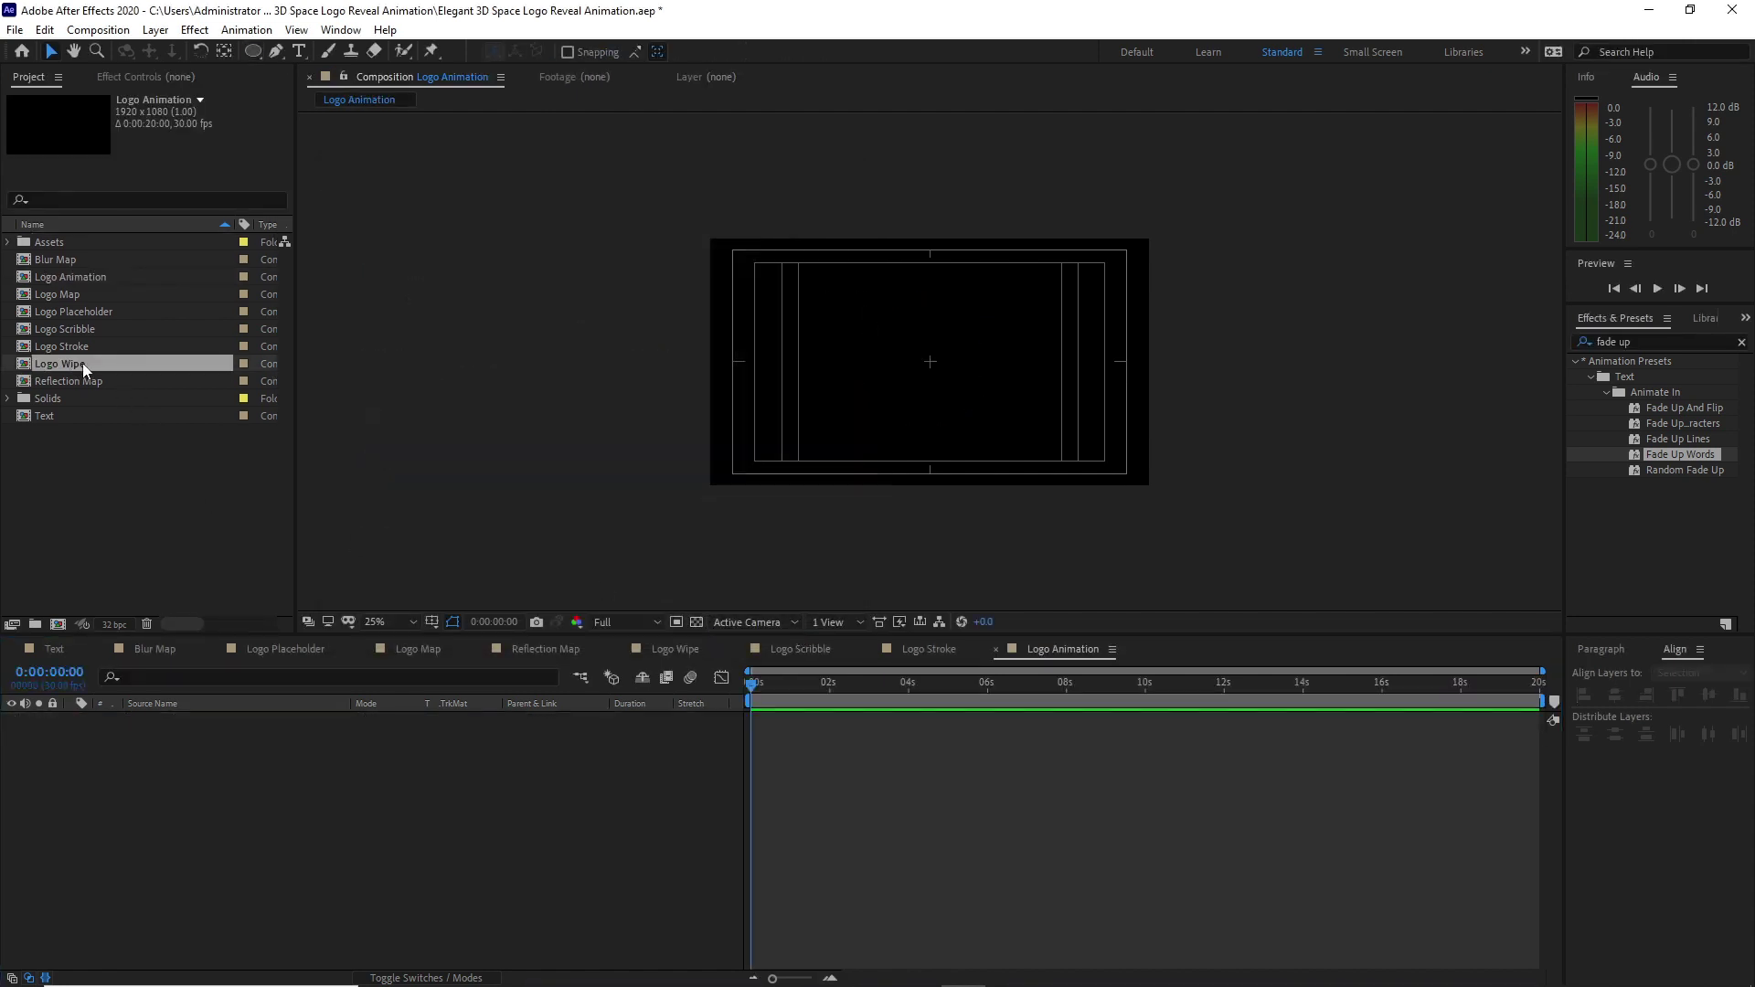
pyautogui.moveTo(82, 364); pyautogui.dragTo(132, 789)
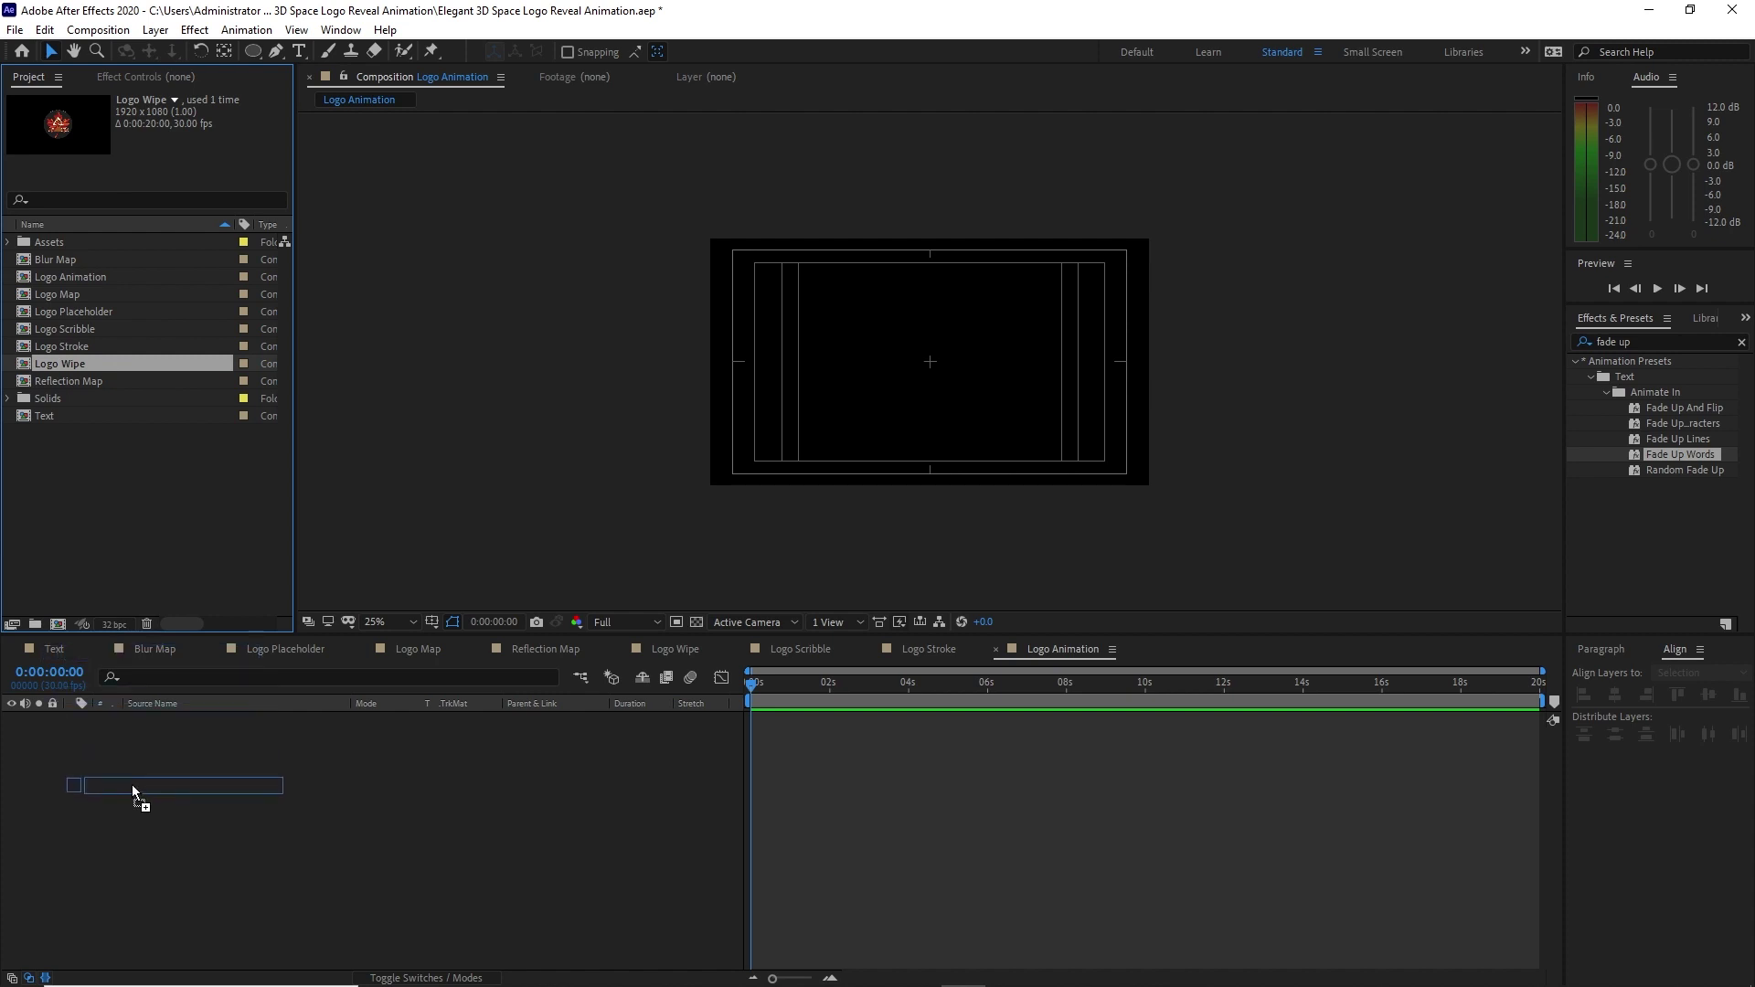
pyautogui.moveTo(132, 786); pyautogui.dragTo(132, 788)
# Apply the CC Grid Wipe and CC Light Sweep effects to the Logo Wipe layer.
pyautogui.click(169, 76)
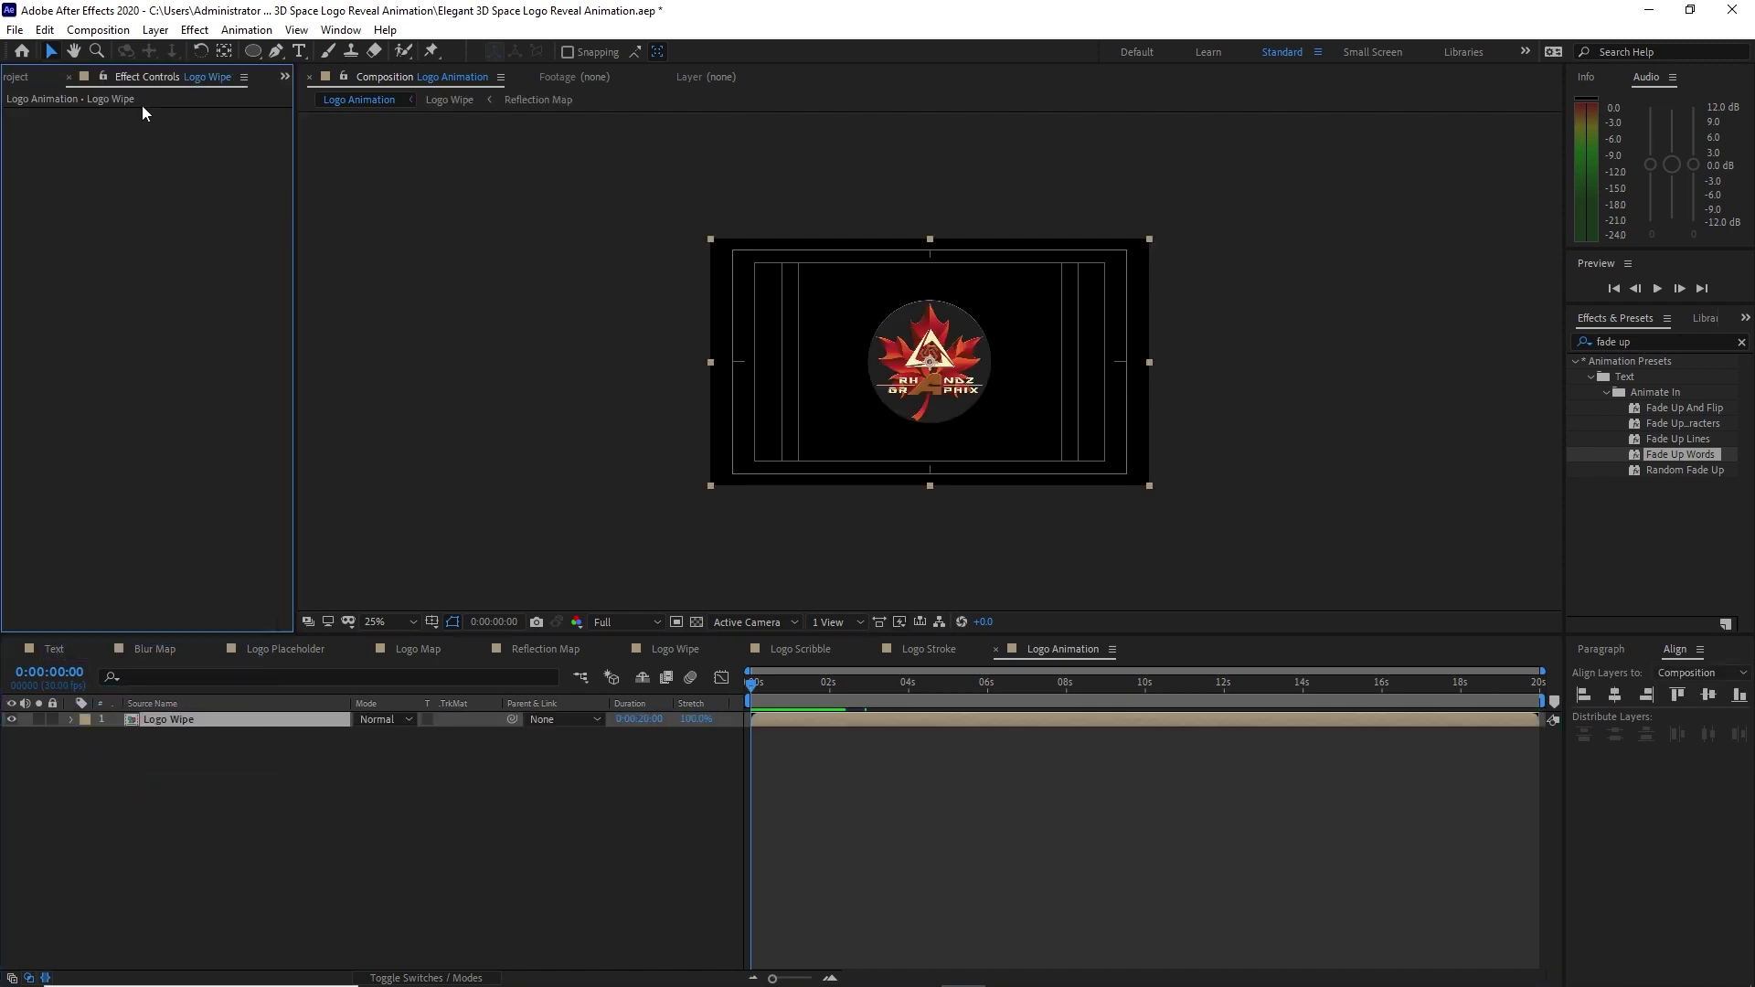
pyautogui.click(194, 29)
pyautogui.moveTo(342, 557)
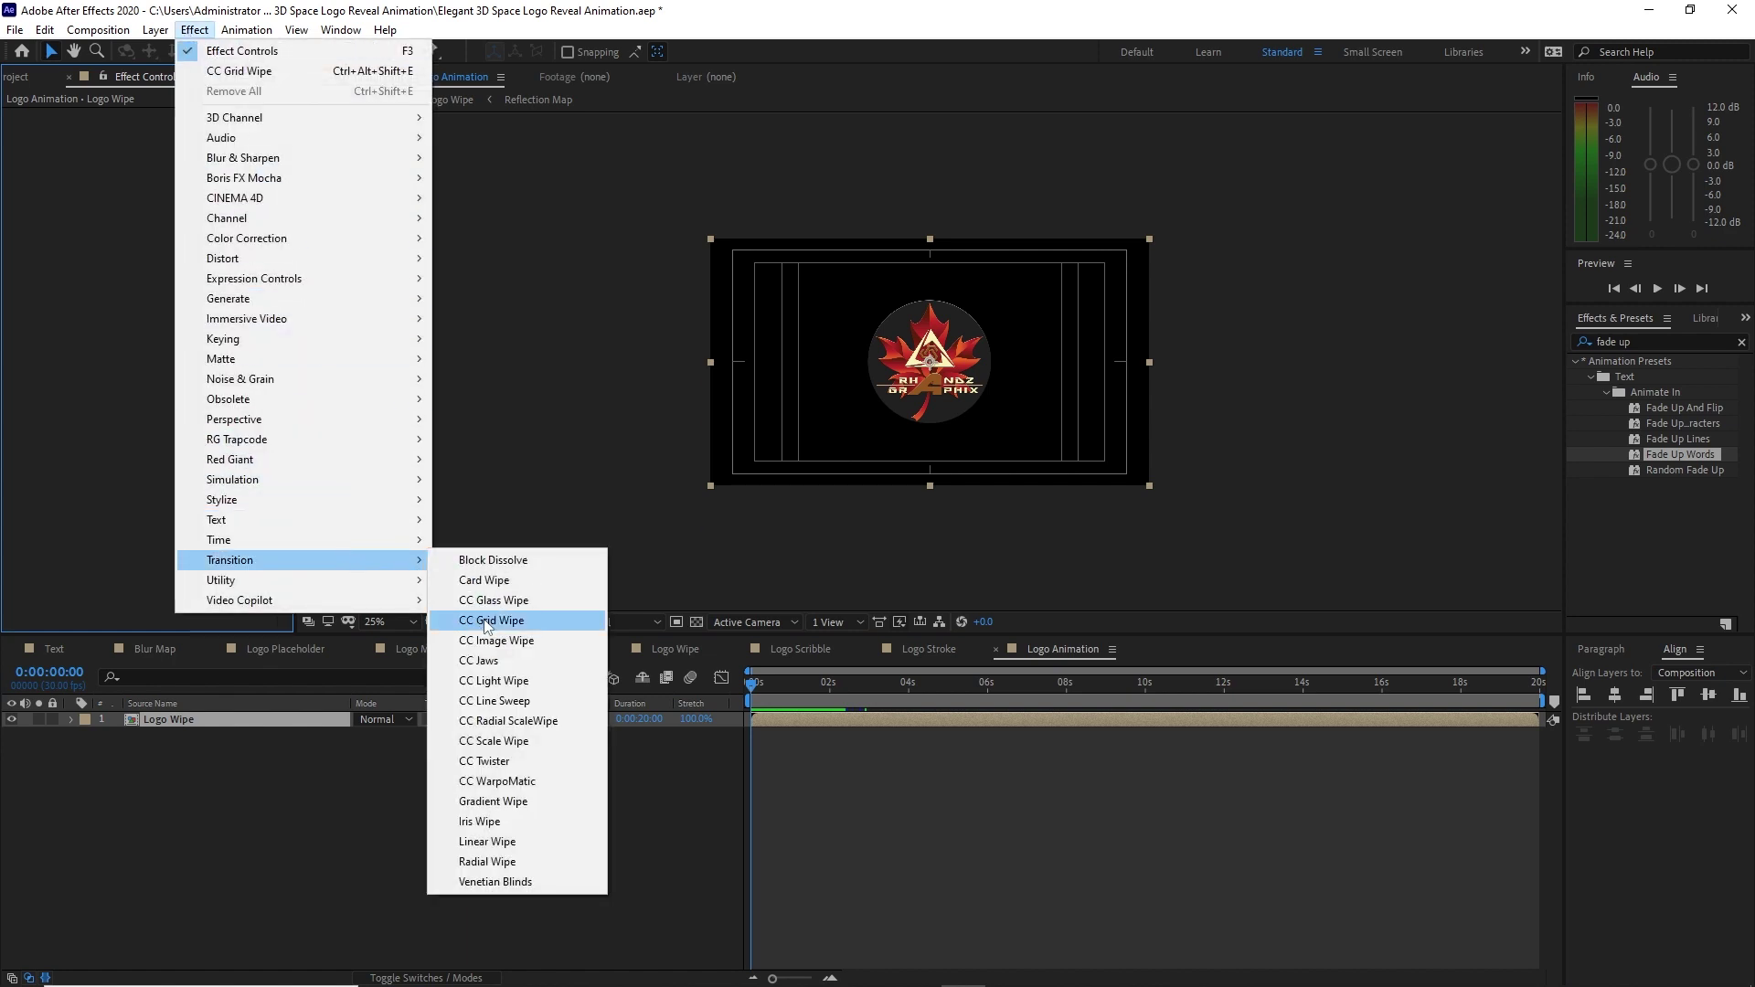
pyautogui.click(487, 621)
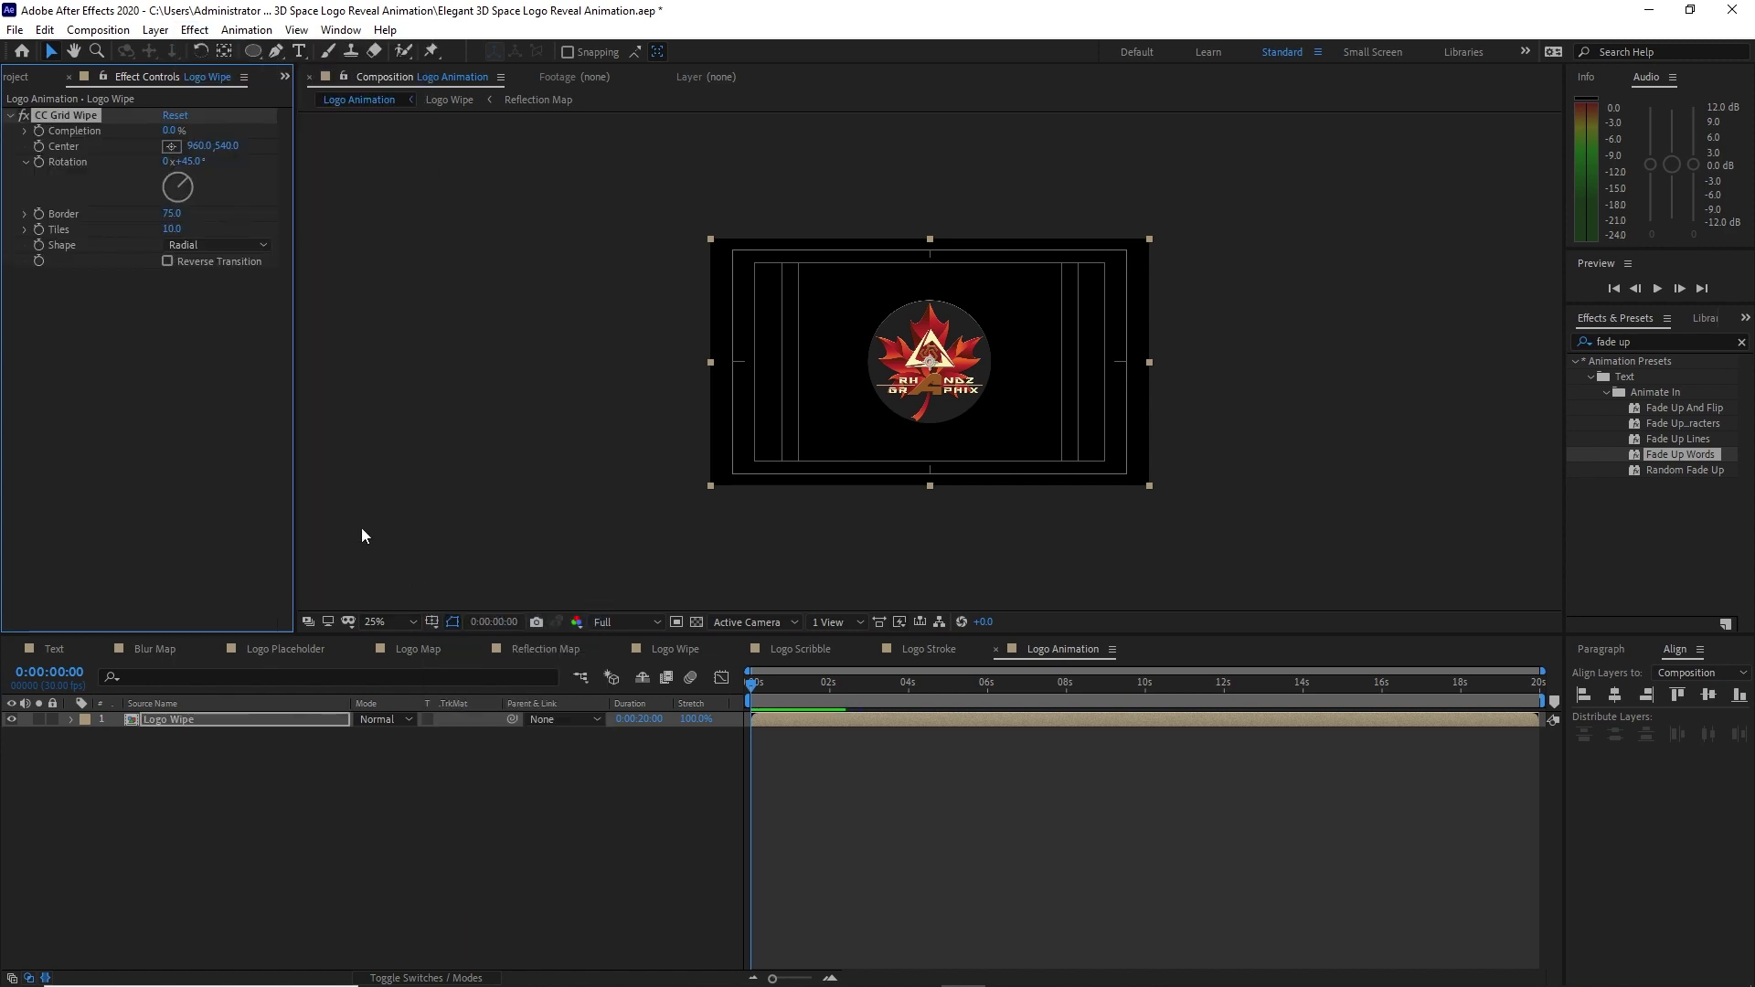
pyautogui.click(188, 31)
pyautogui.moveTo(262, 309)
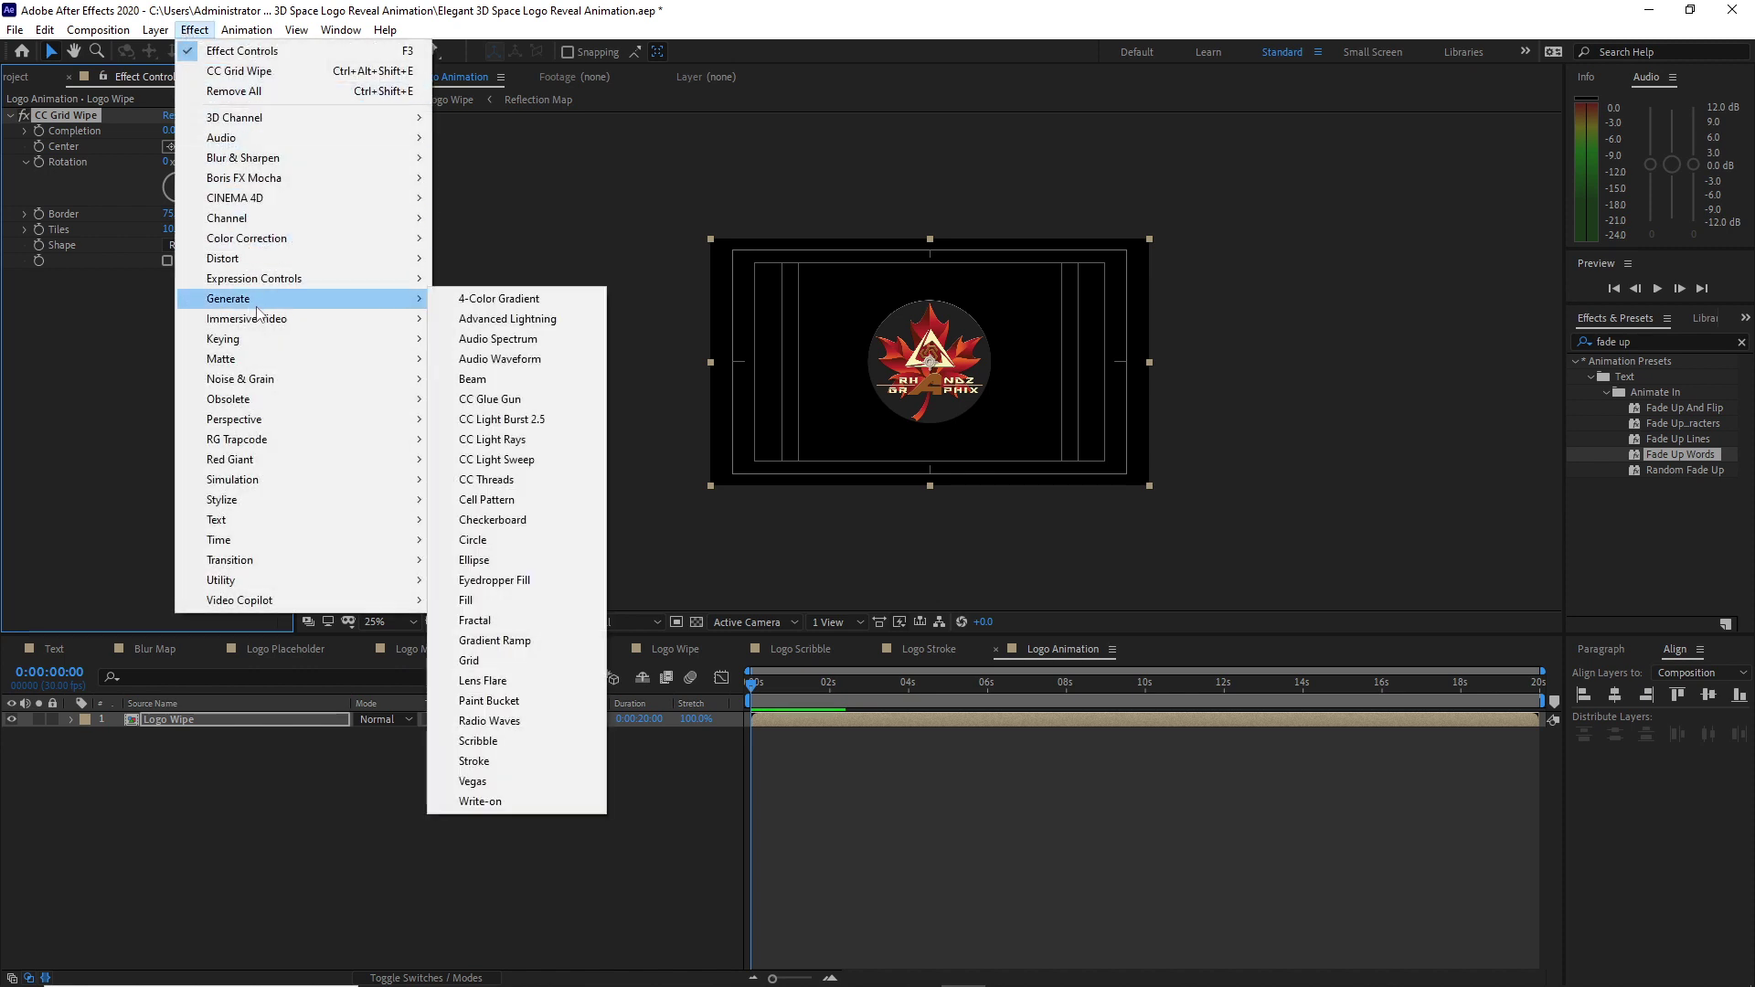
pyautogui.click(495, 460)
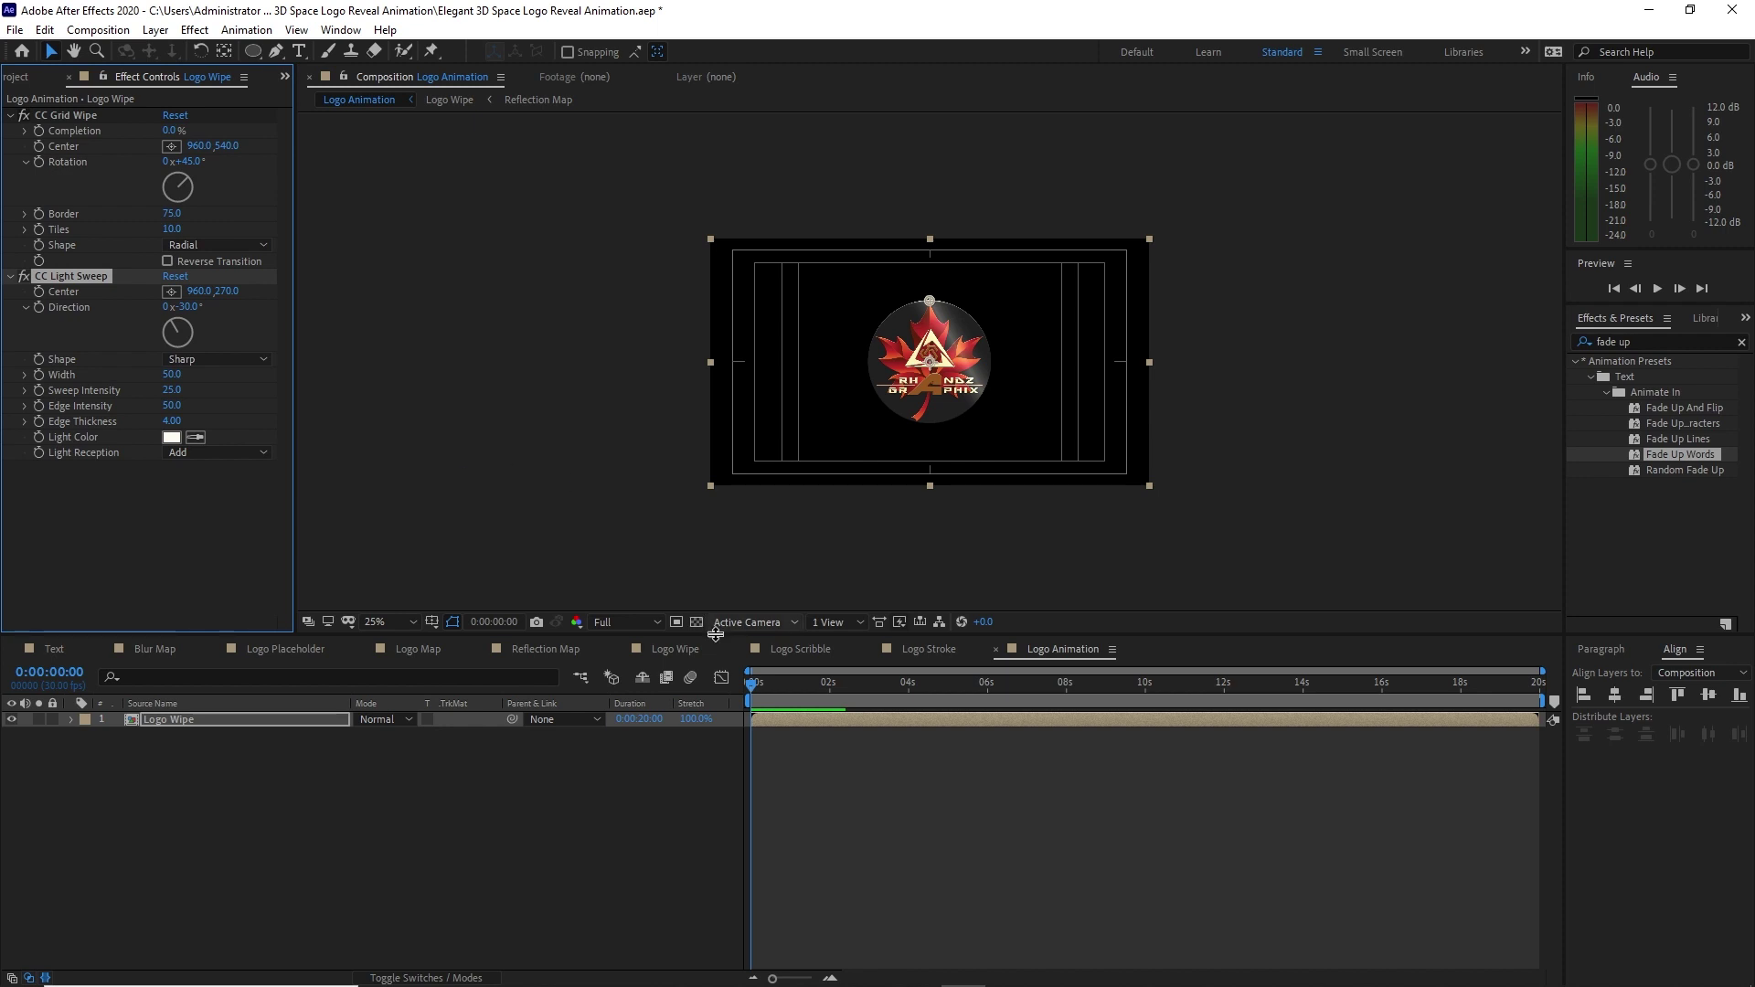
# Keyframe the CC Grid Wipe Completion on Logo Wipe at 97% at 0:00:02:14 and 0% at 0:00:05:04.
pyautogui.click(753, 691)
pyautogui.moveTo(752, 691); pyautogui.dragTo(851, 693)
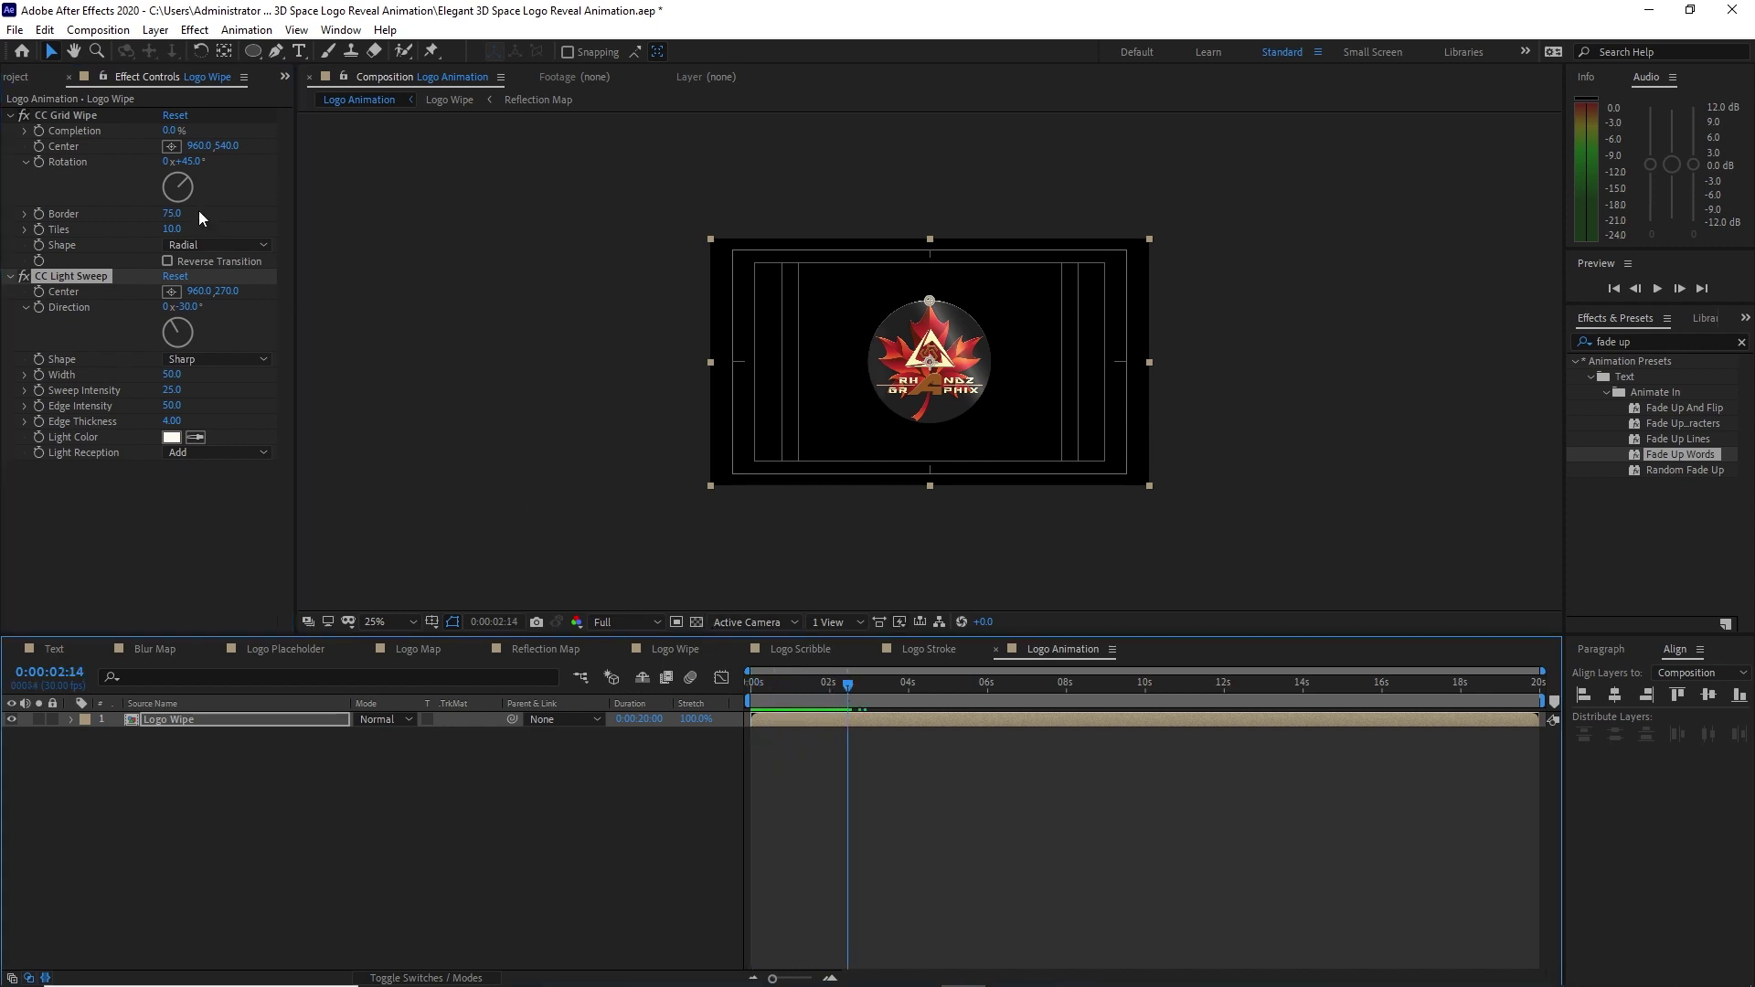
pyautogui.click(40, 130)
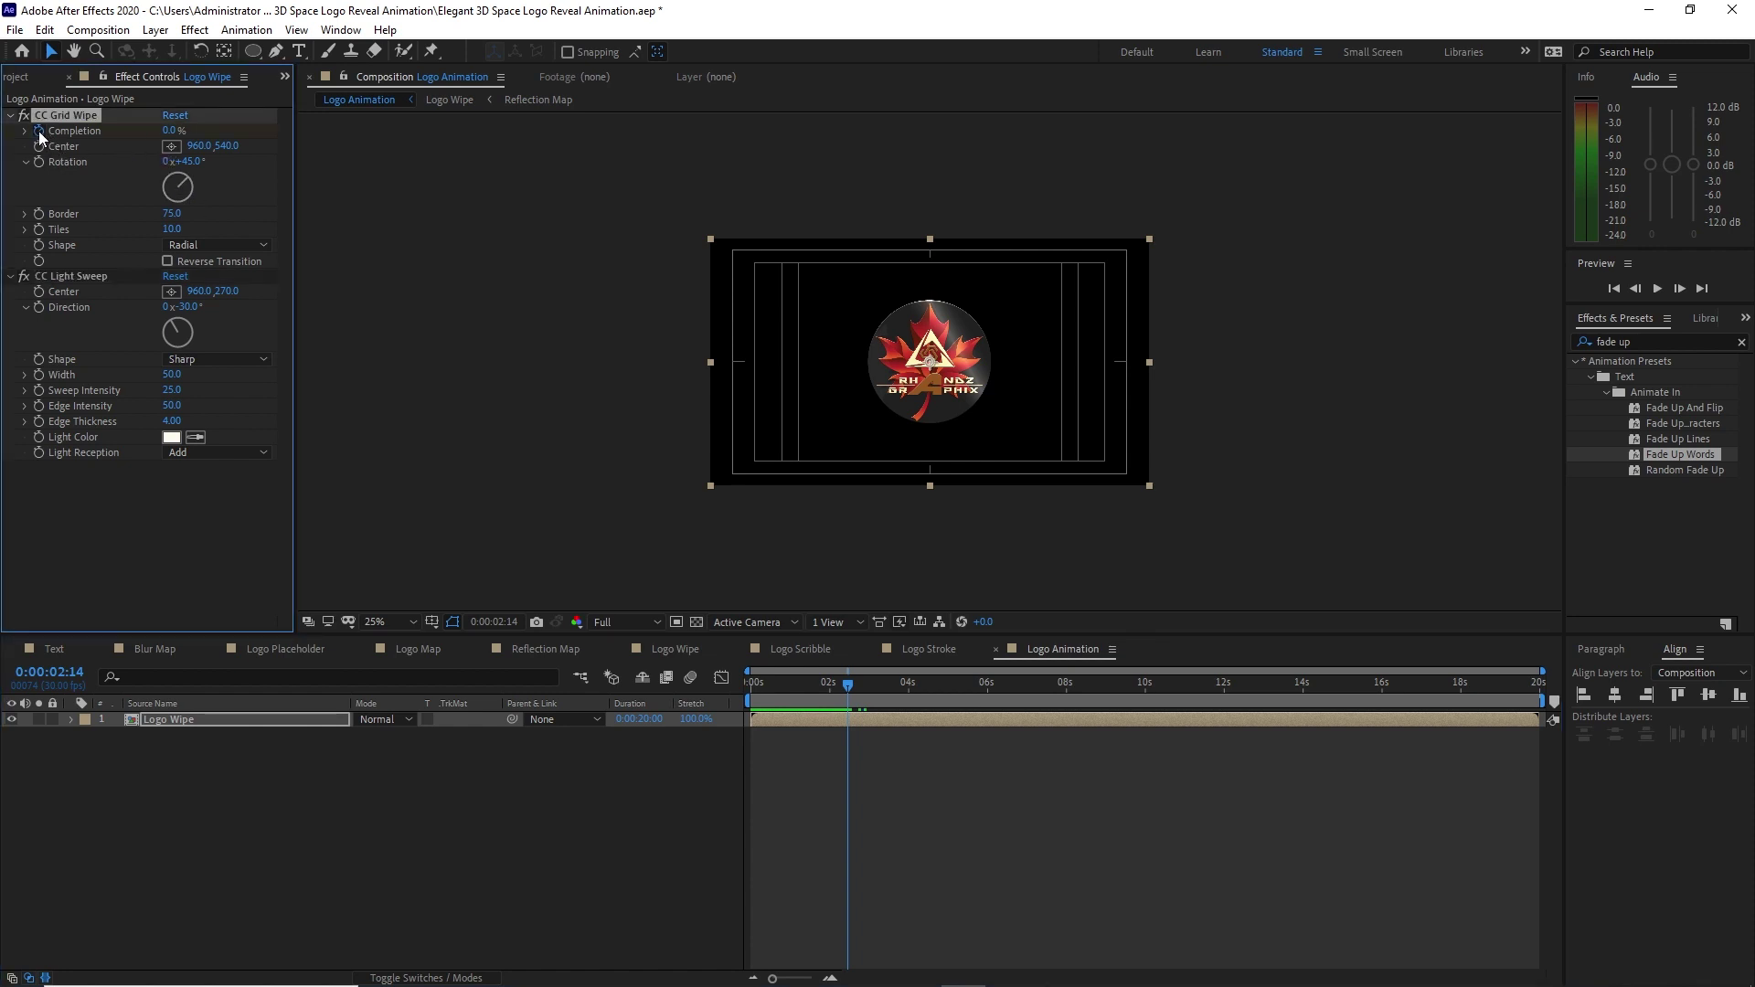
pyautogui.click(171, 131)
pyautogui.write('97')
pyautogui.moveTo(846, 684); pyautogui.dragTo(952, 722)
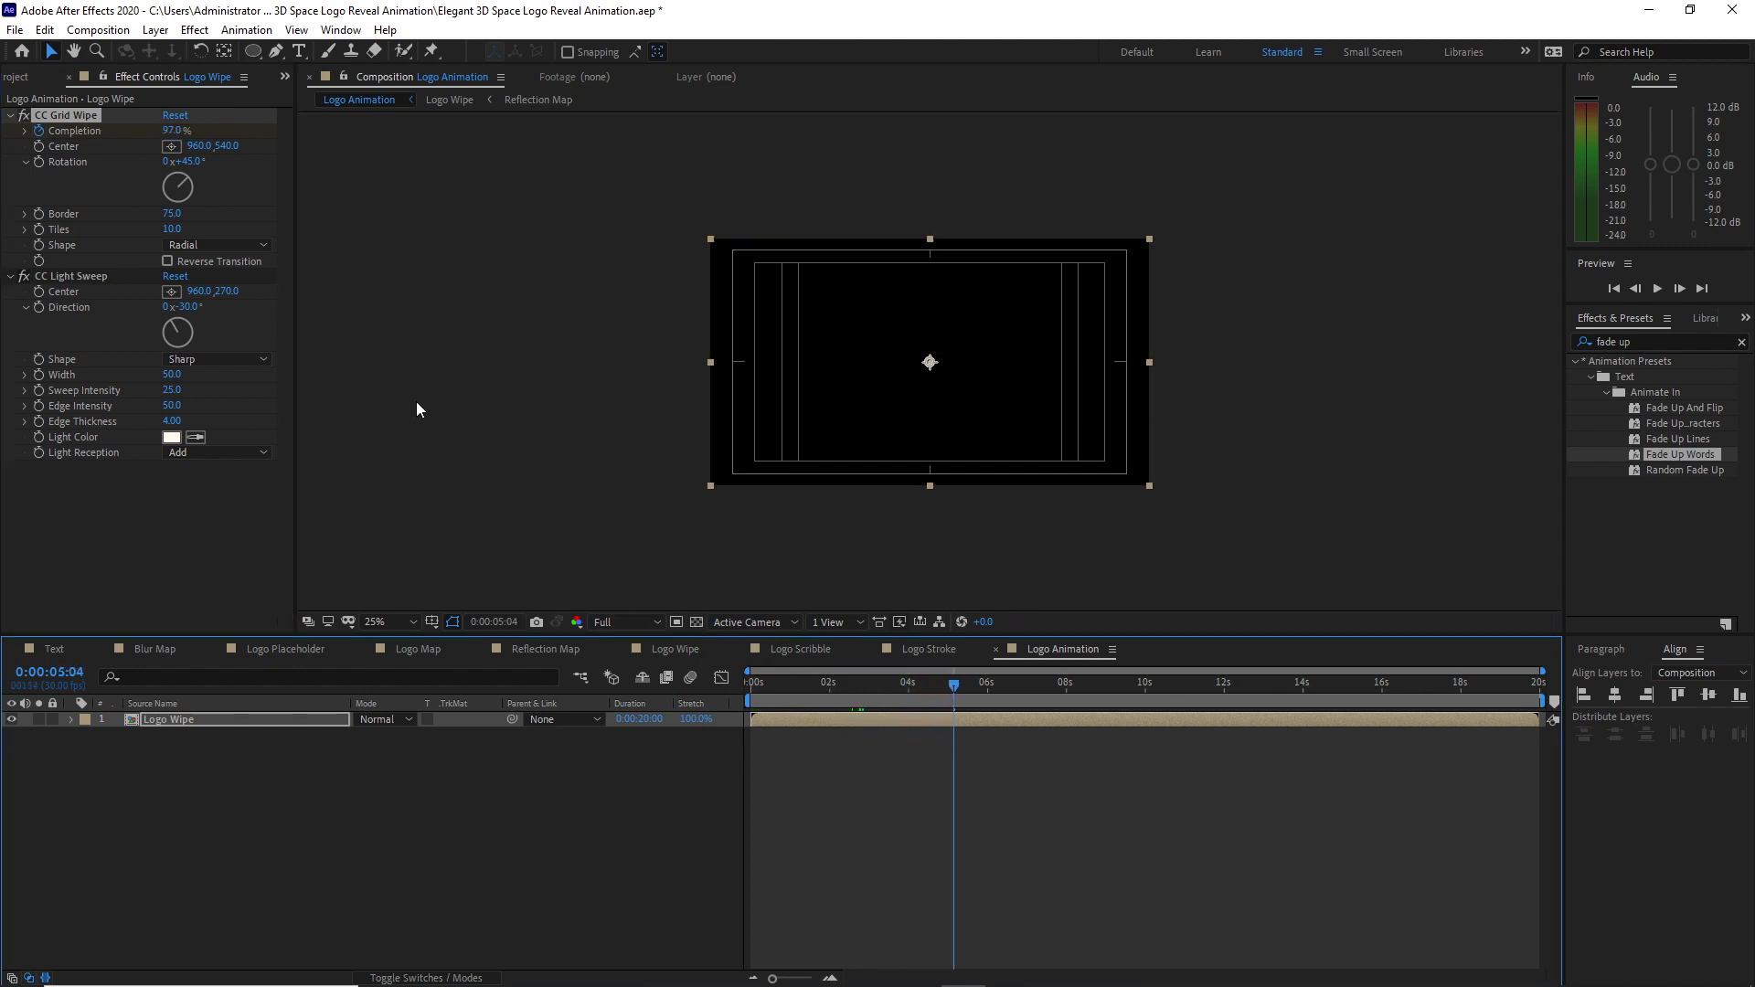
pyautogui.click(162, 132)
pyautogui.write('0')
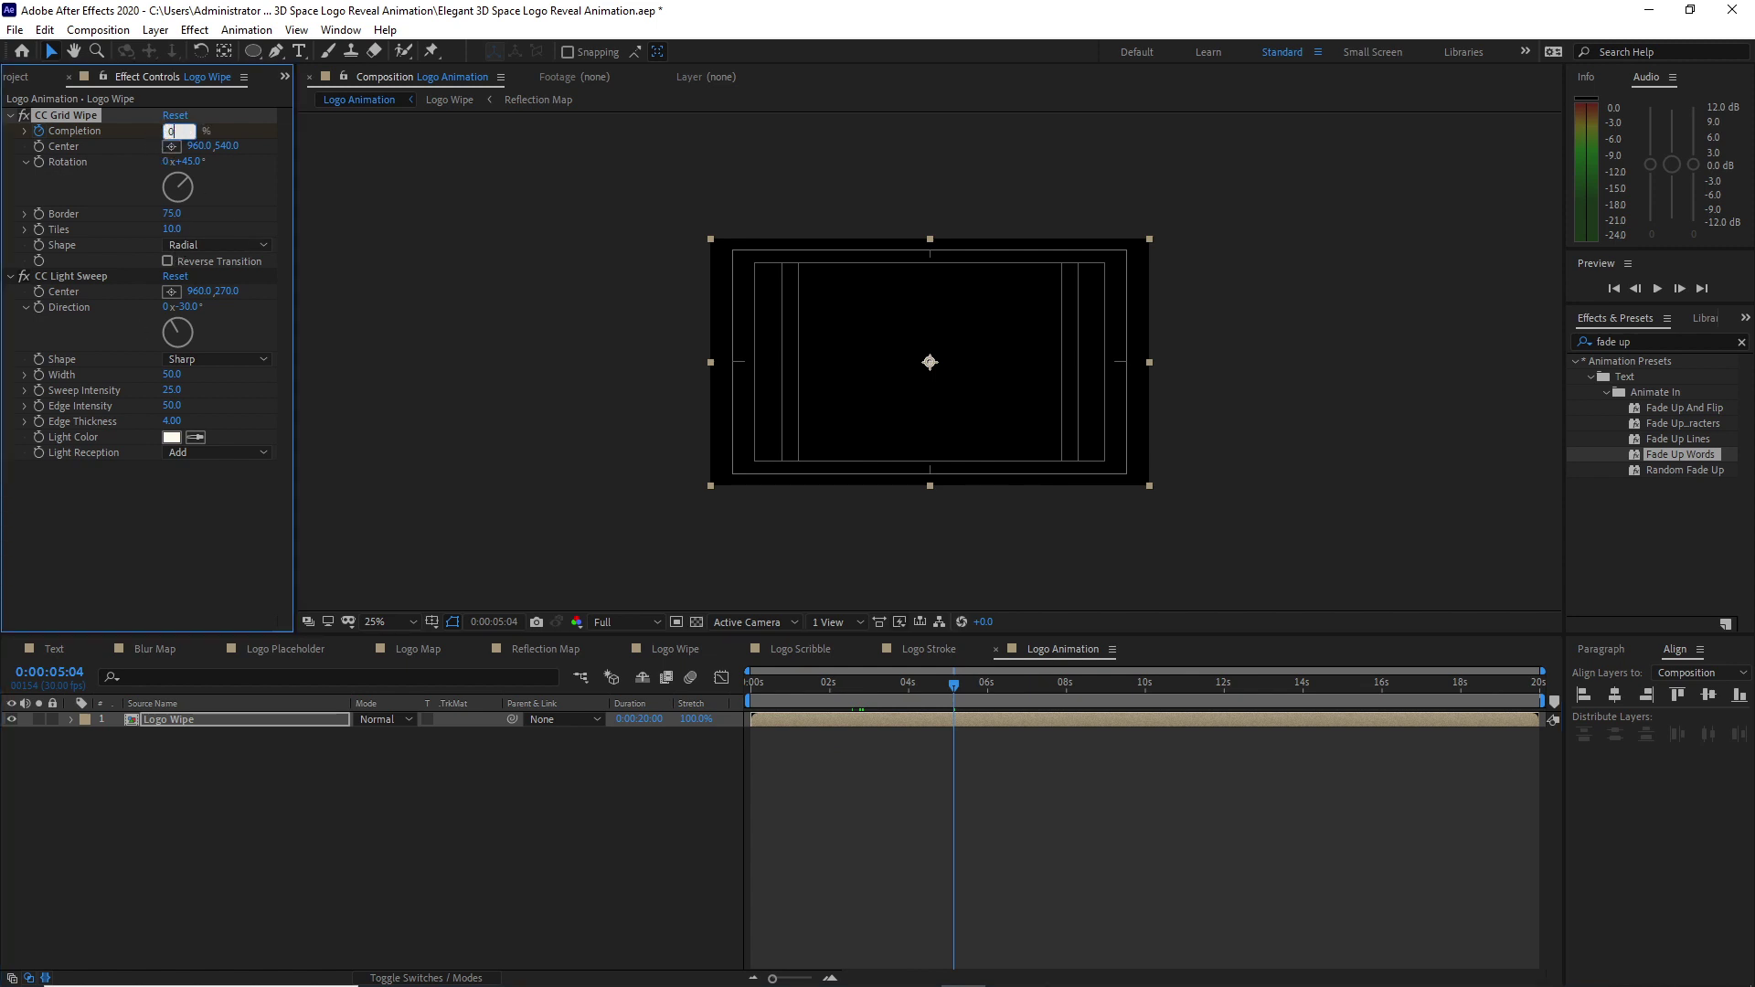
pyautogui.press('Return')
# Add a CC Light Sweep Center keyframe at 0:00:03:13 with the value 815.0, 200.9.
pyautogui.moveTo(953, 685); pyautogui.dragTo(885, 694)
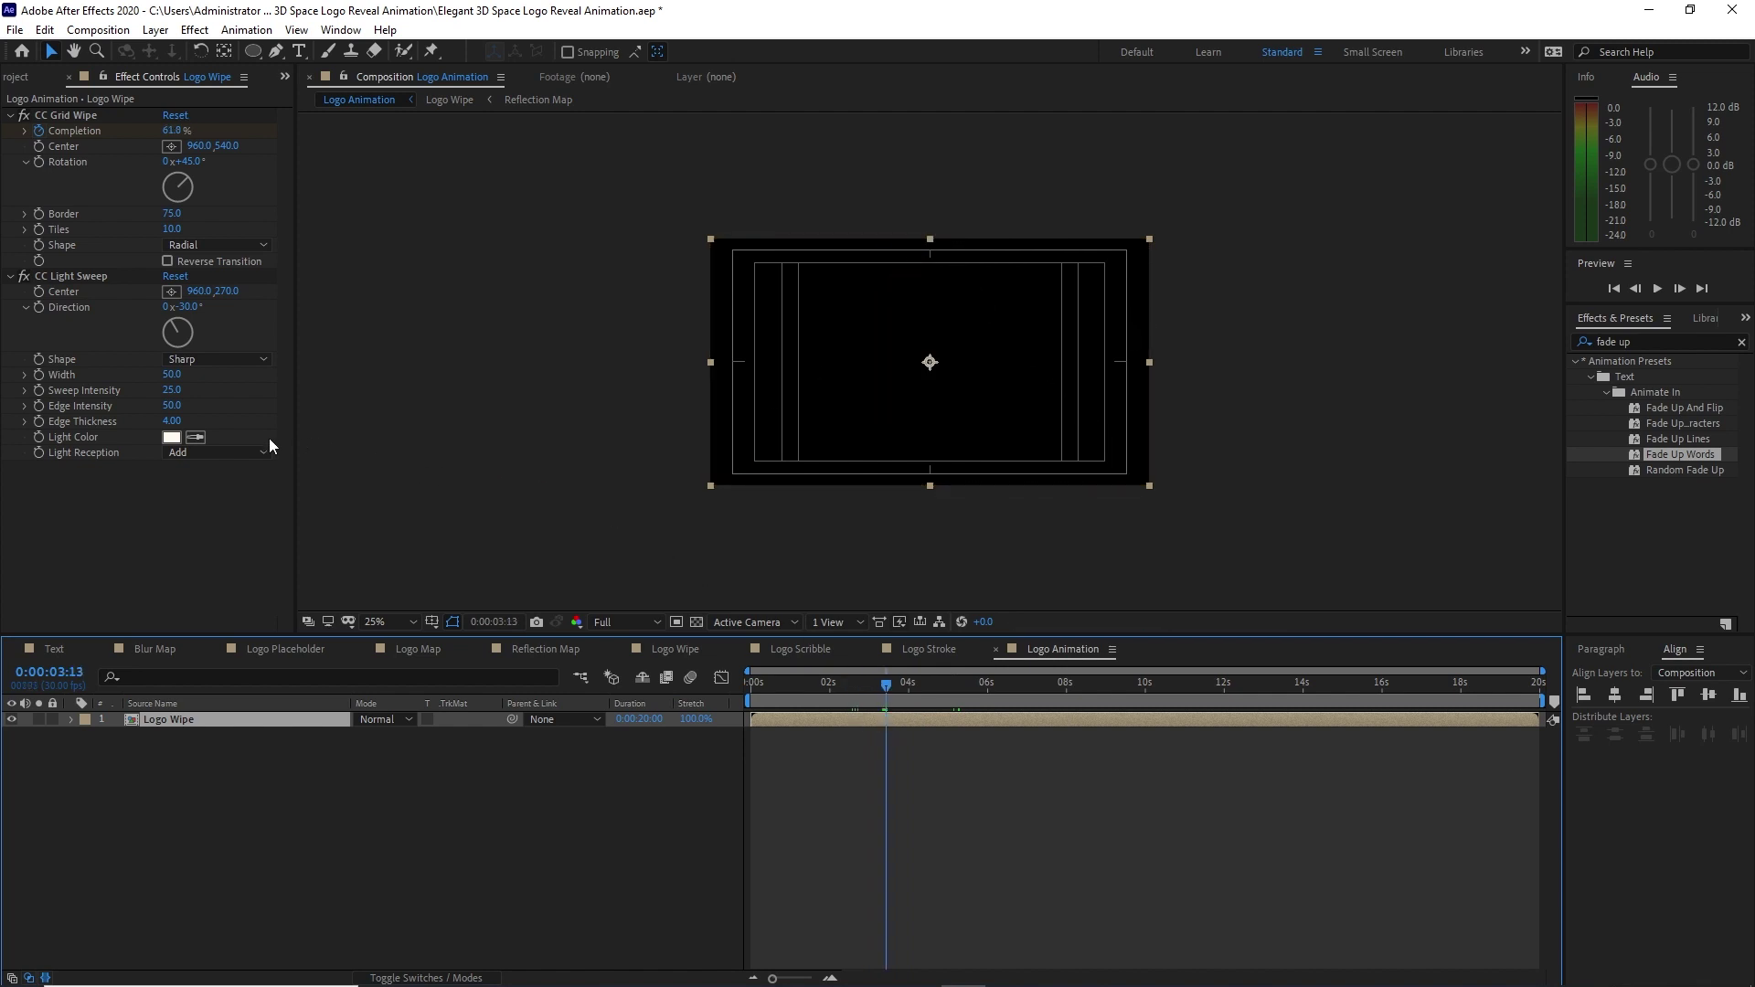
pyautogui.click(41, 292)
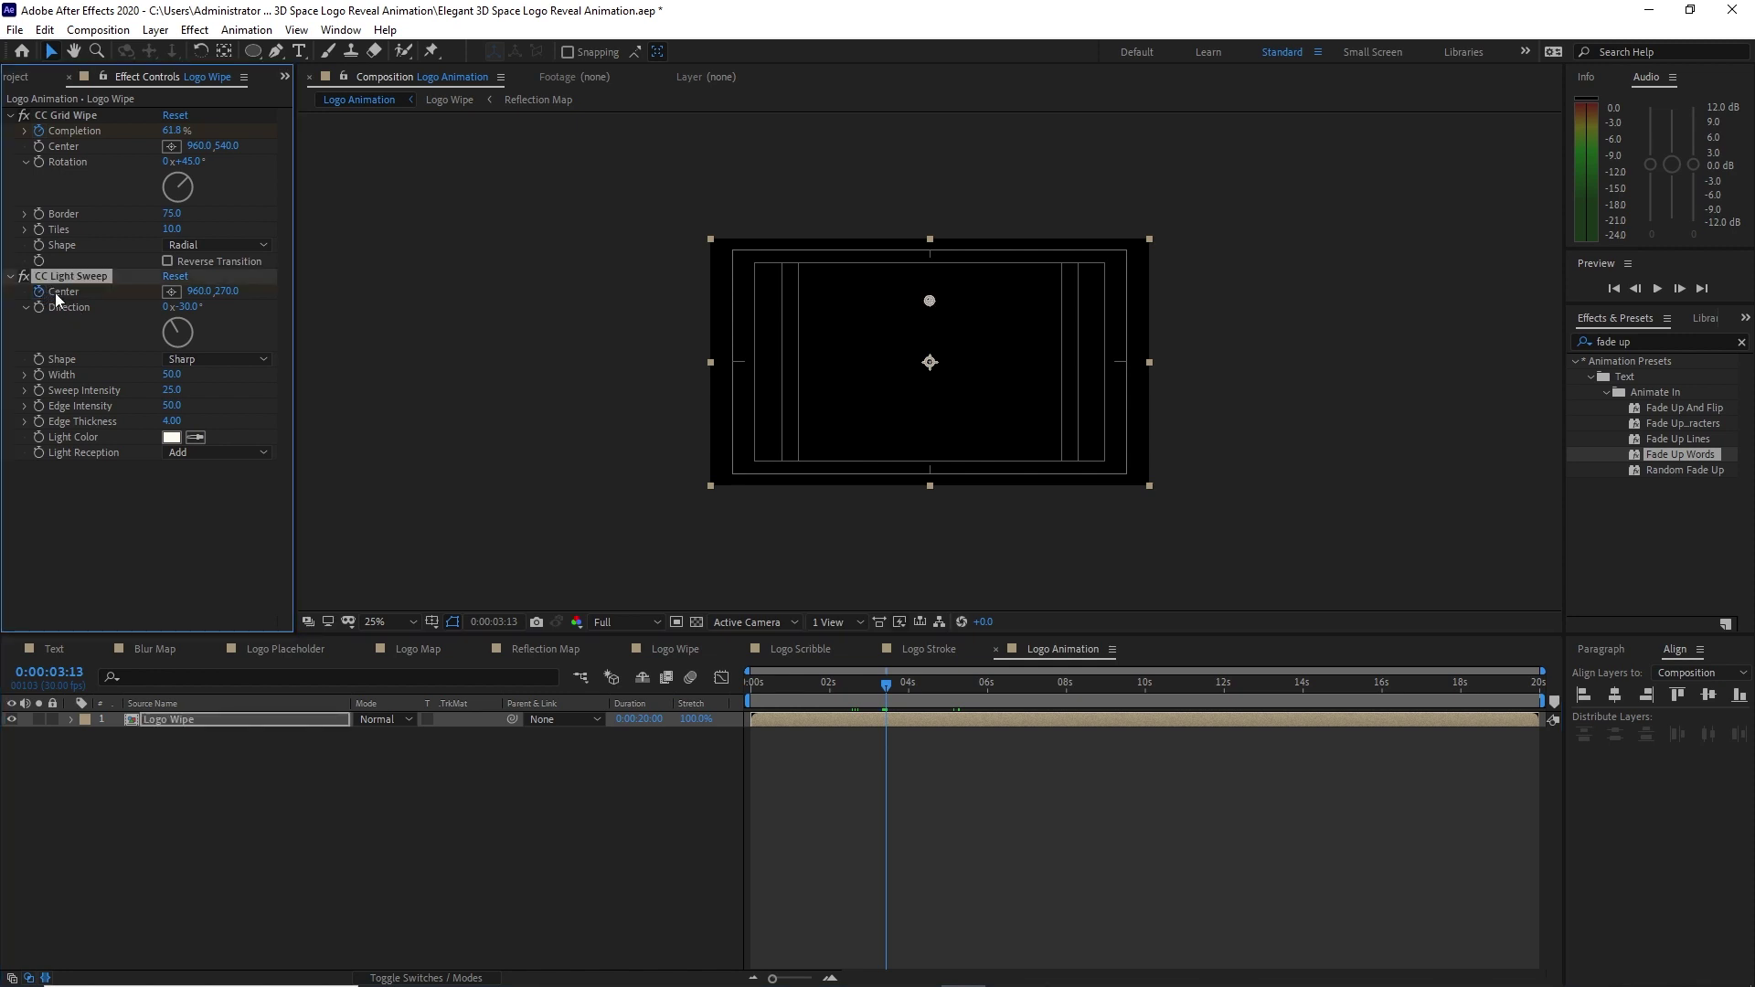
pyautogui.click(190, 292)
pyautogui.write('815')
pyautogui.press('Tab')
pyautogui.write('20')
# Add a second CC Light Sweep Center keyframe at 0:00:05:09 with the value 1297.2, 710.8.
pyautogui.moveTo(885, 689); pyautogui.dragTo(958, 699)
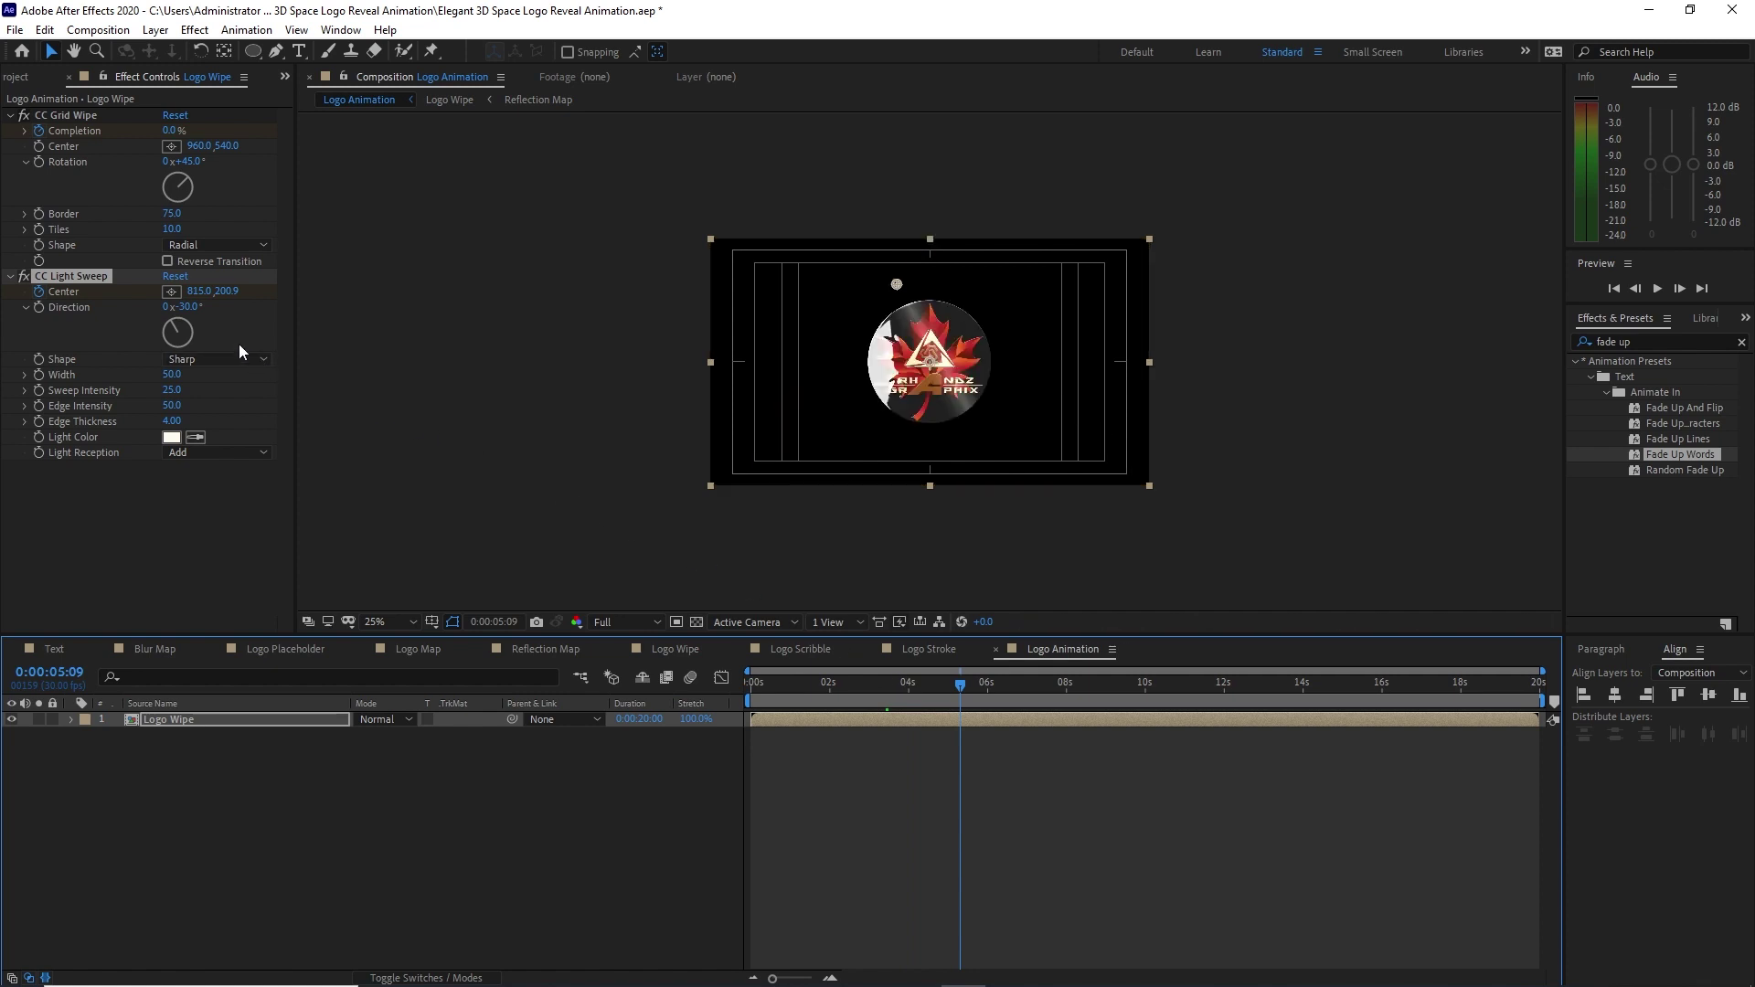
pyautogui.click(200, 291)
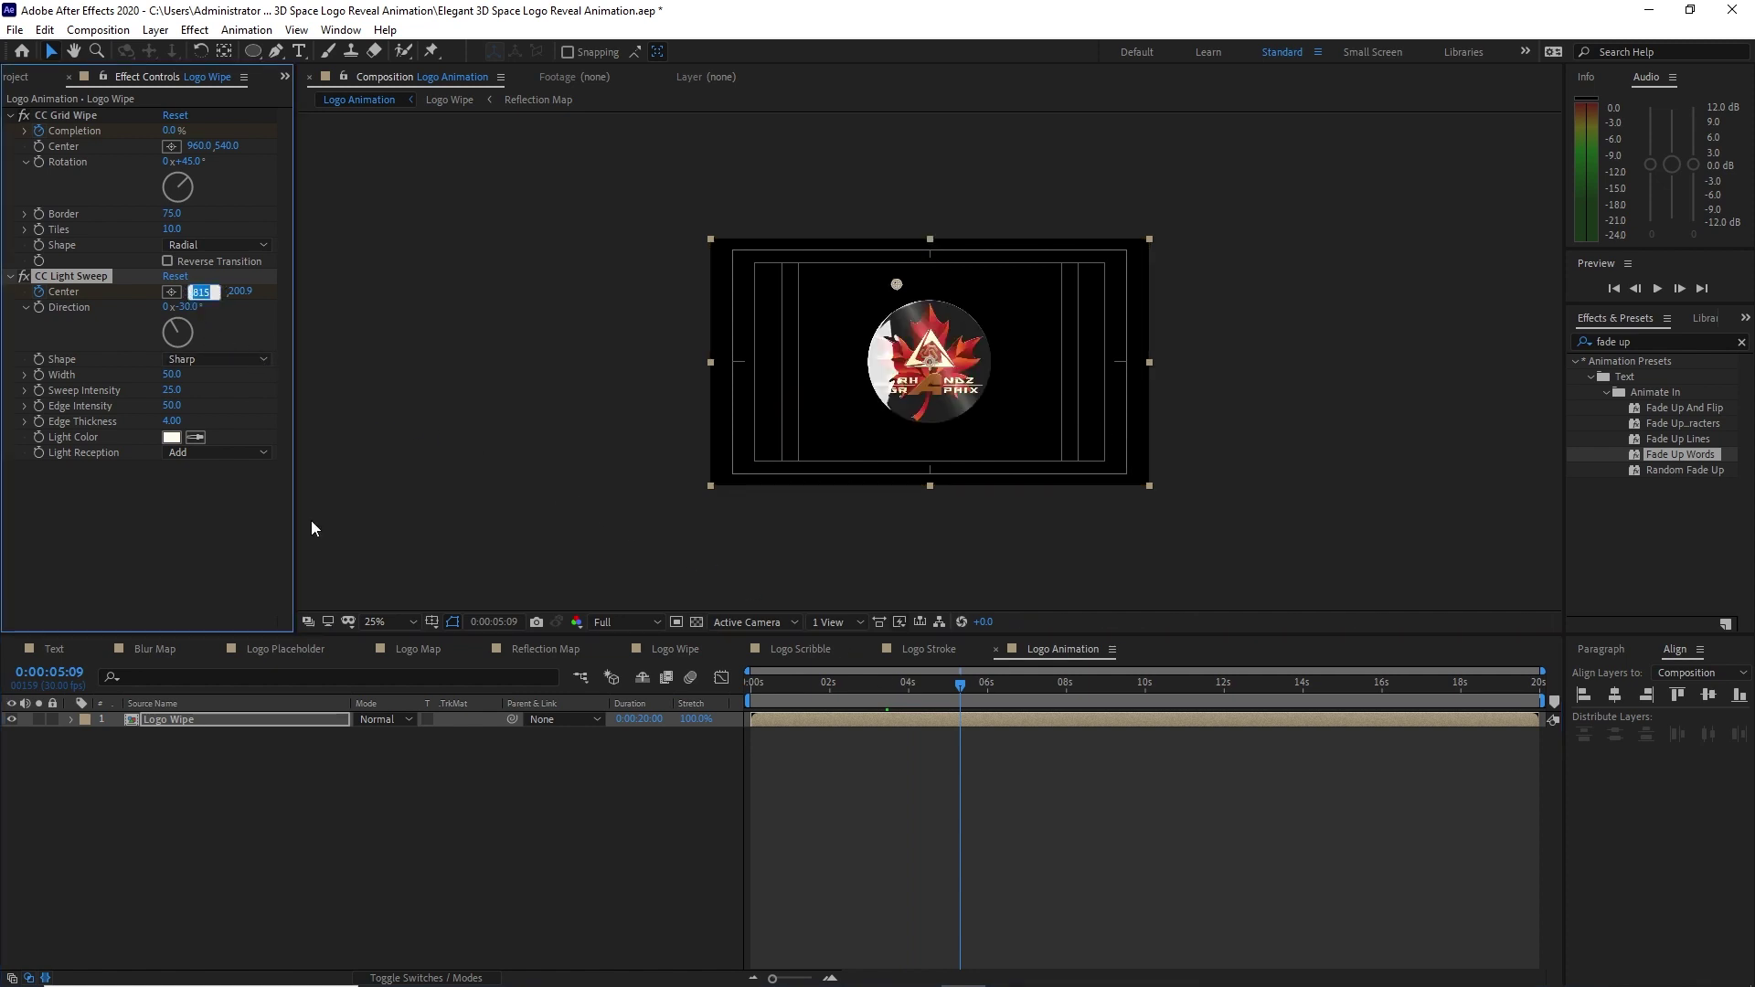
pyautogui.write('12')
pyautogui.write('97')
pyautogui.write('.2')
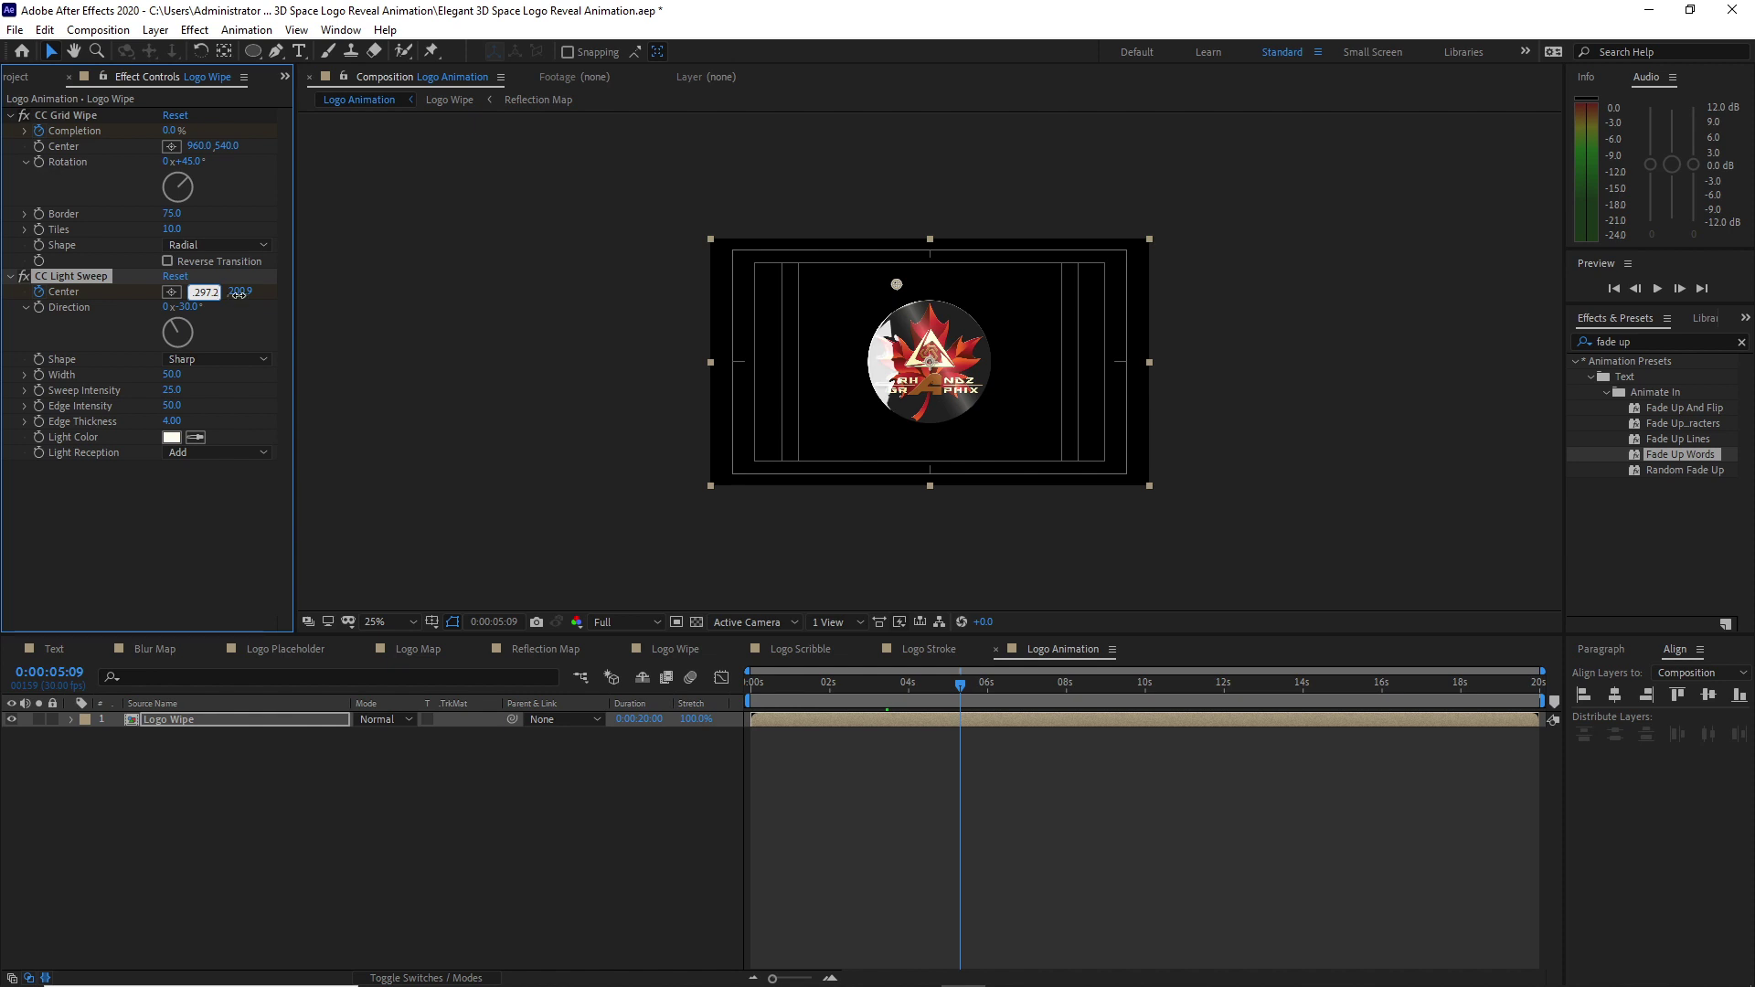
pyautogui.click(239, 291)
pyautogui.write('710')
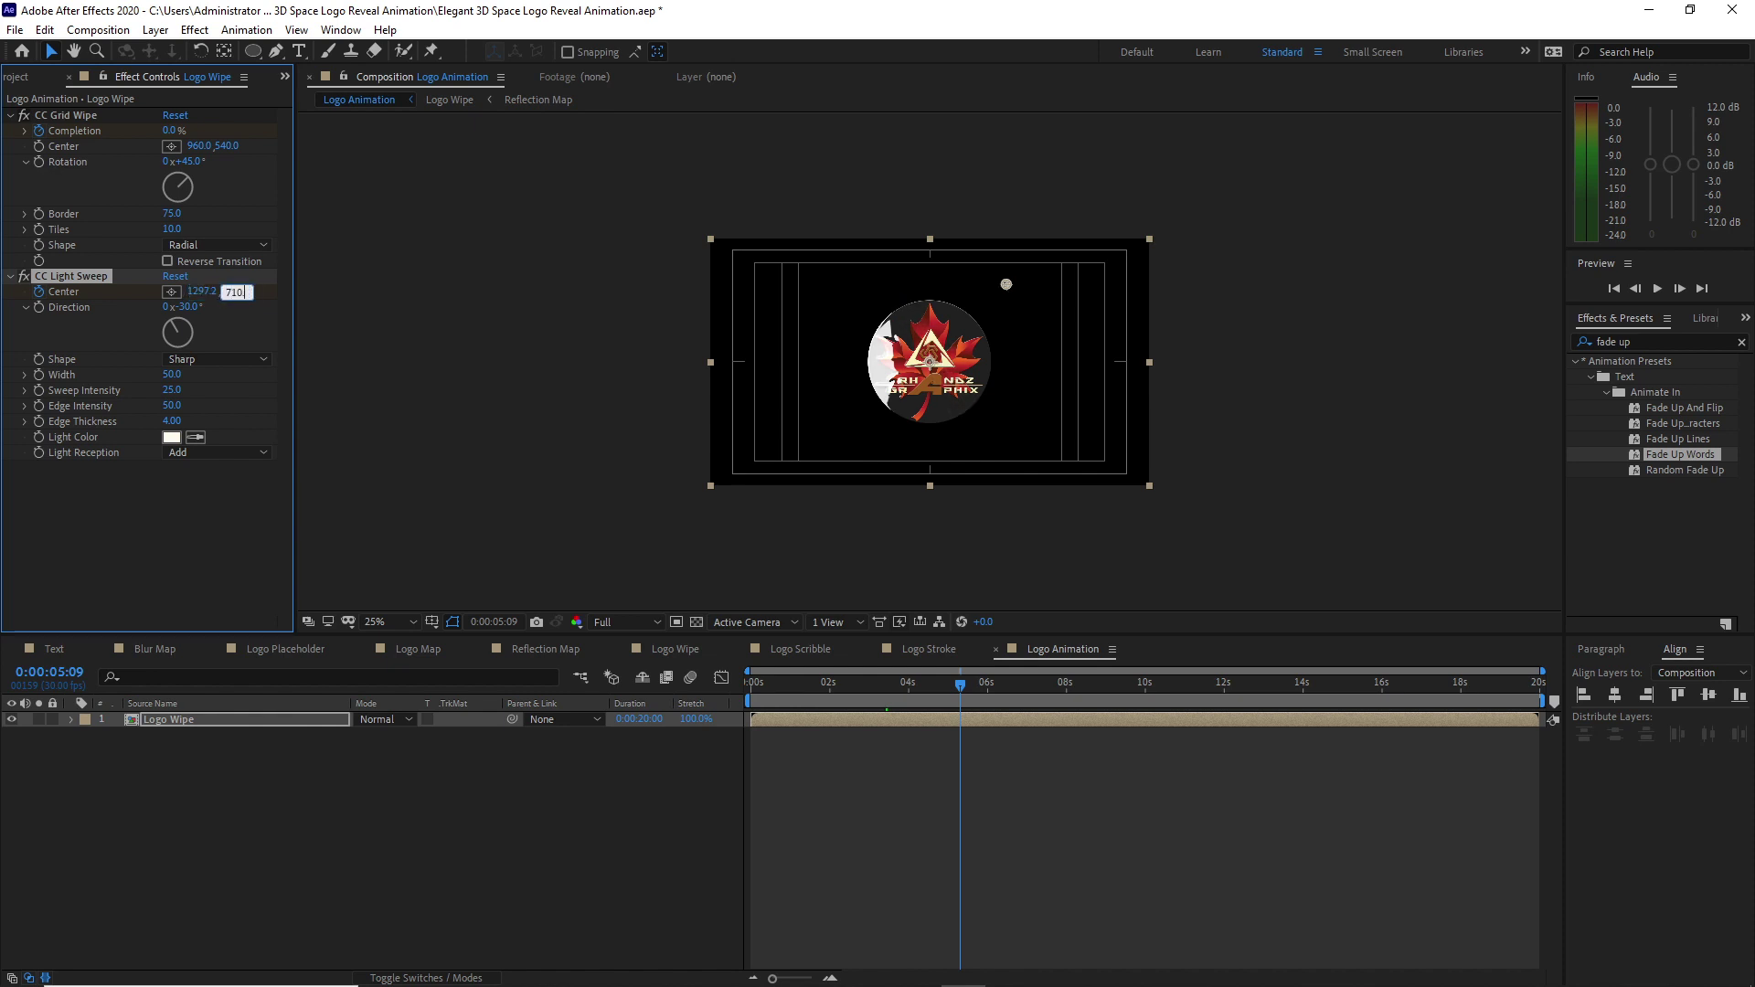
pyautogui.write('.8')
pyautogui.press('Return')
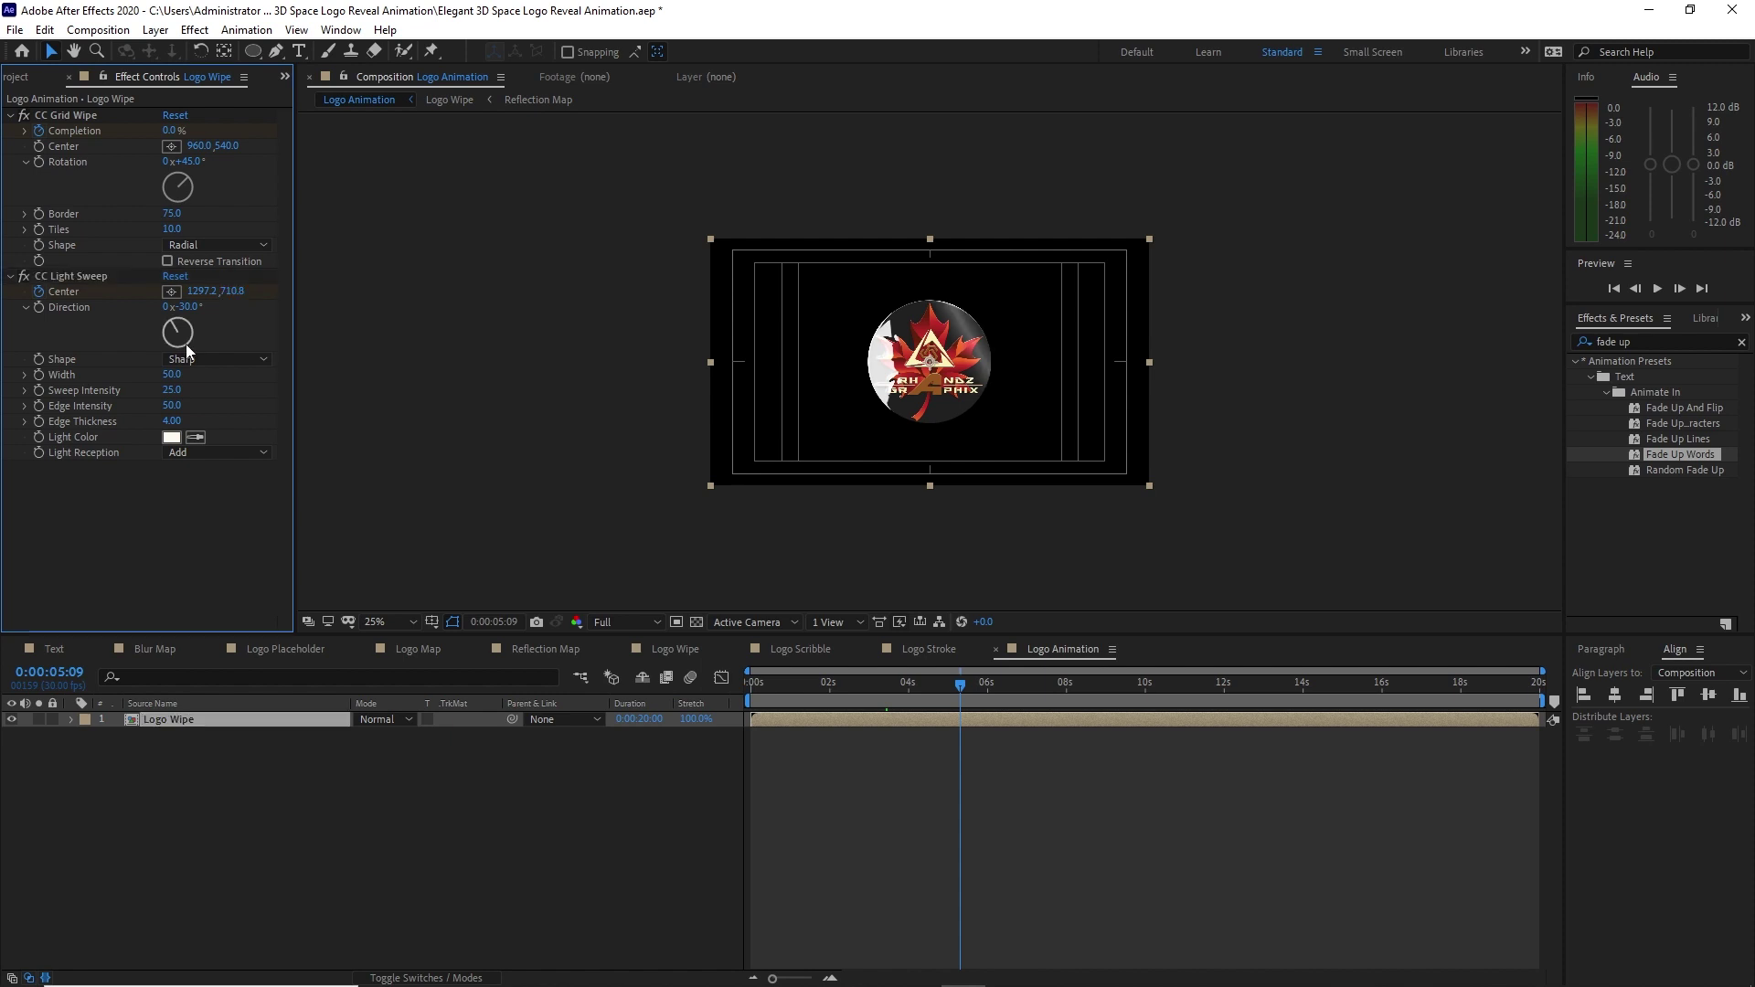
# Set the CC Light Sweep direction to 54° and its width to 95.
pyautogui.click(189, 308)
pyautogui.write('54')
pyautogui.press('Tab')
pyautogui.write('95')
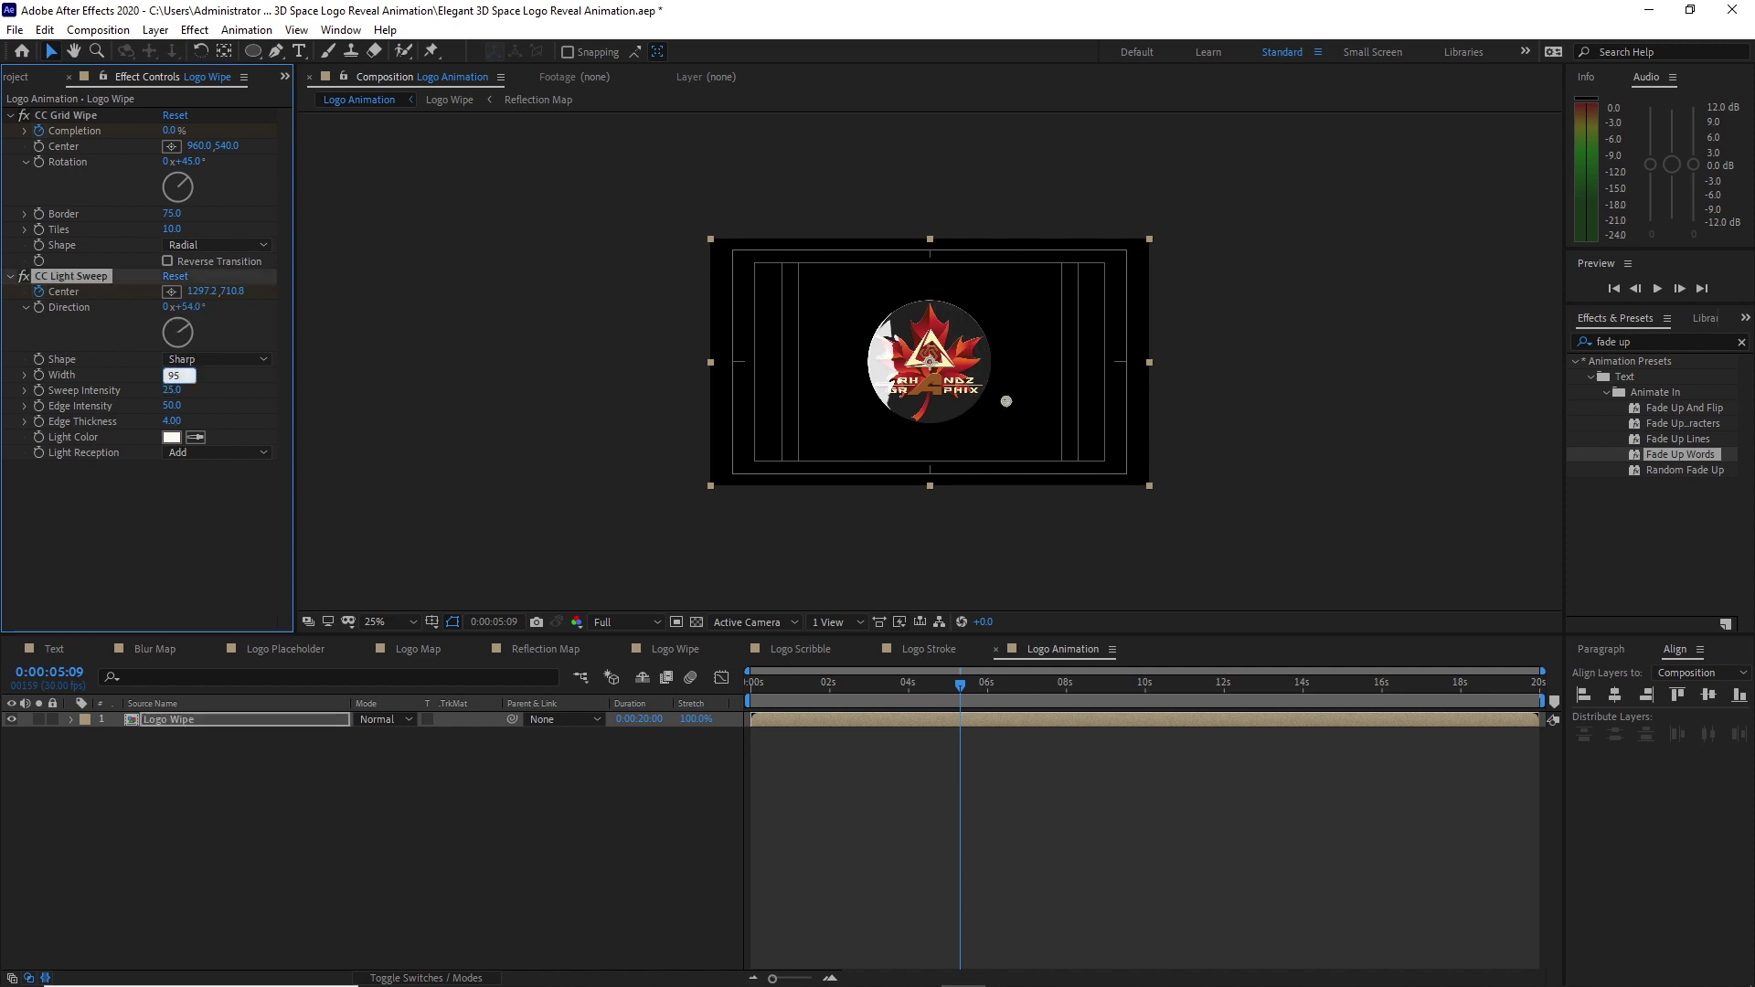
pyautogui.click(160, 541)
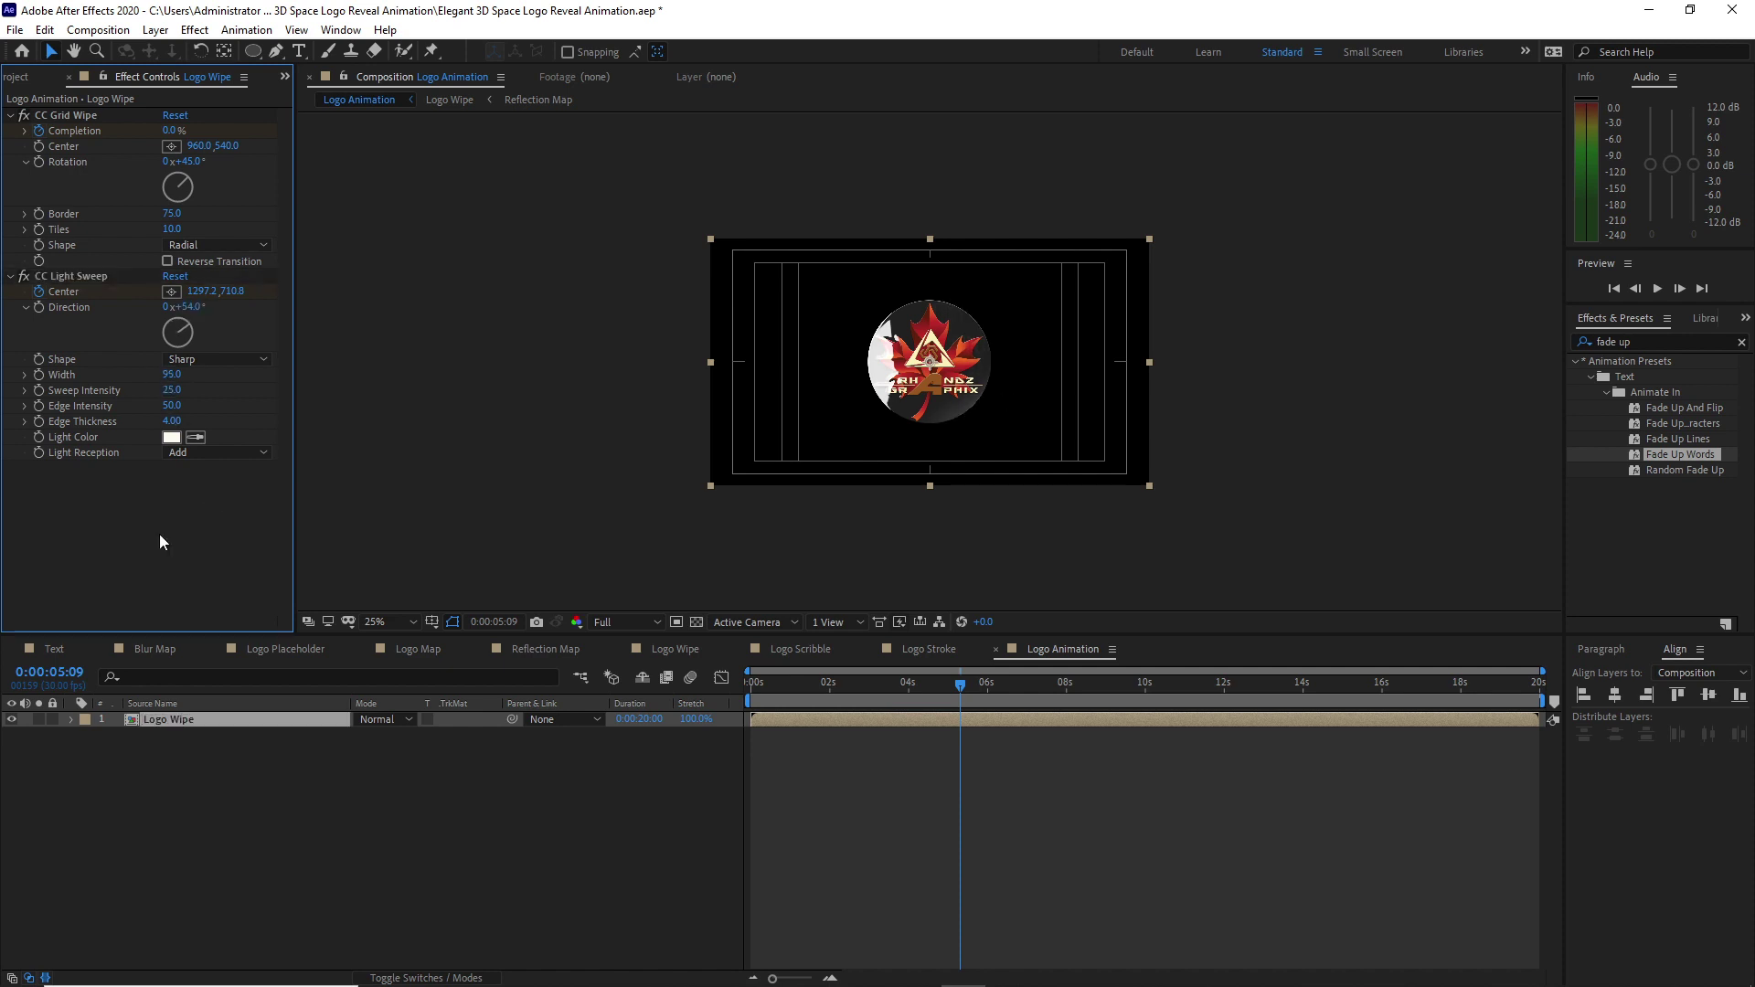
# Add the Logo Scribble composition above the Logo Wipe layer and apply the Tint effect to it.
pyautogui.click(18, 77)
pyautogui.click(78, 331)
pyautogui.moveTo(79, 338); pyautogui.dragTo(139, 722)
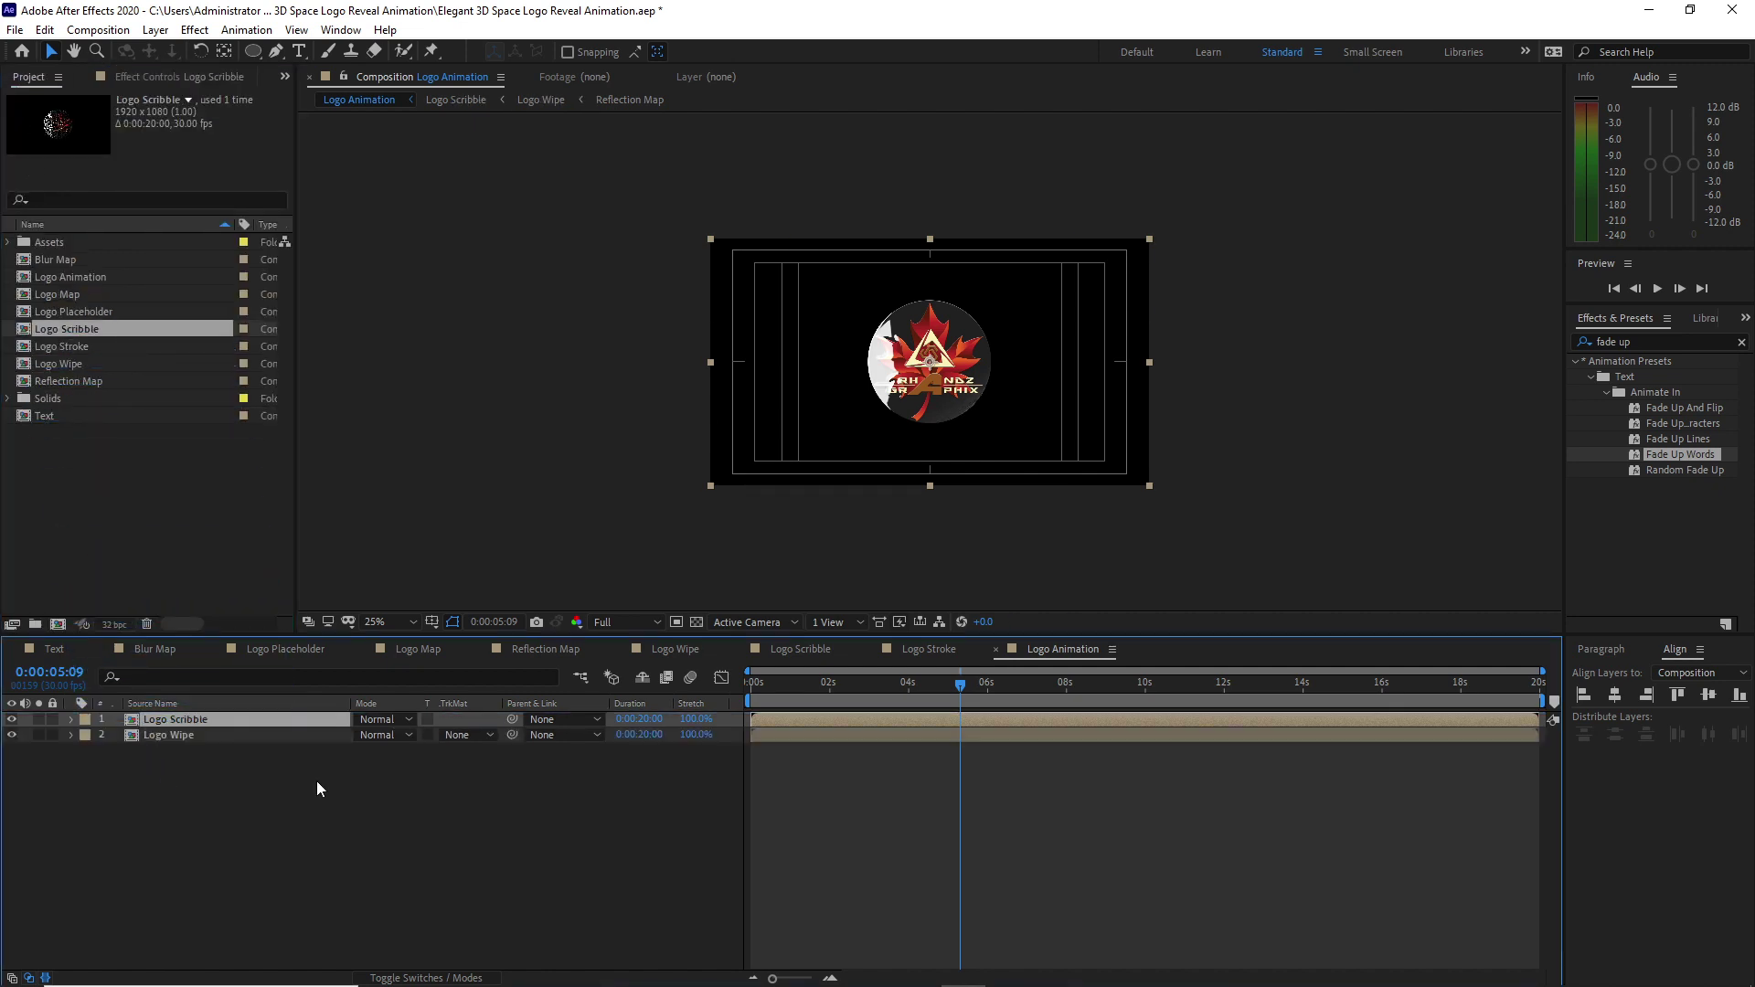
pyautogui.click(195, 30)
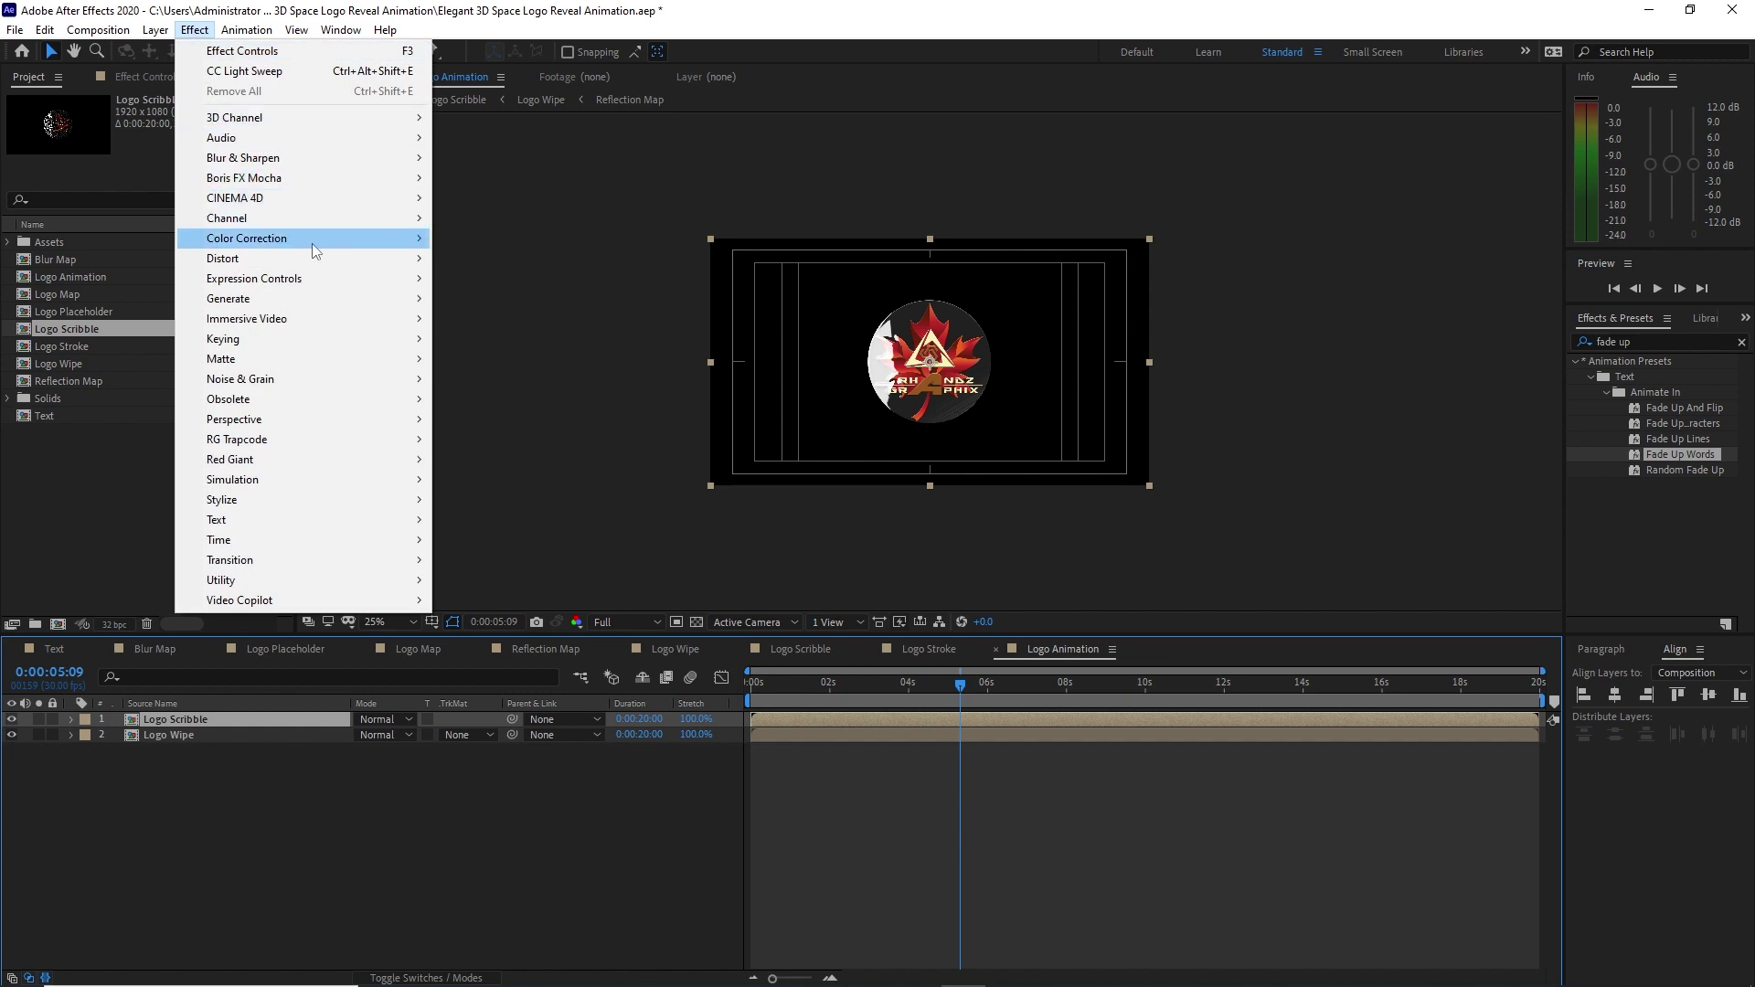
pyautogui.moveTo(315, 239)
pyautogui.click(499, 860)
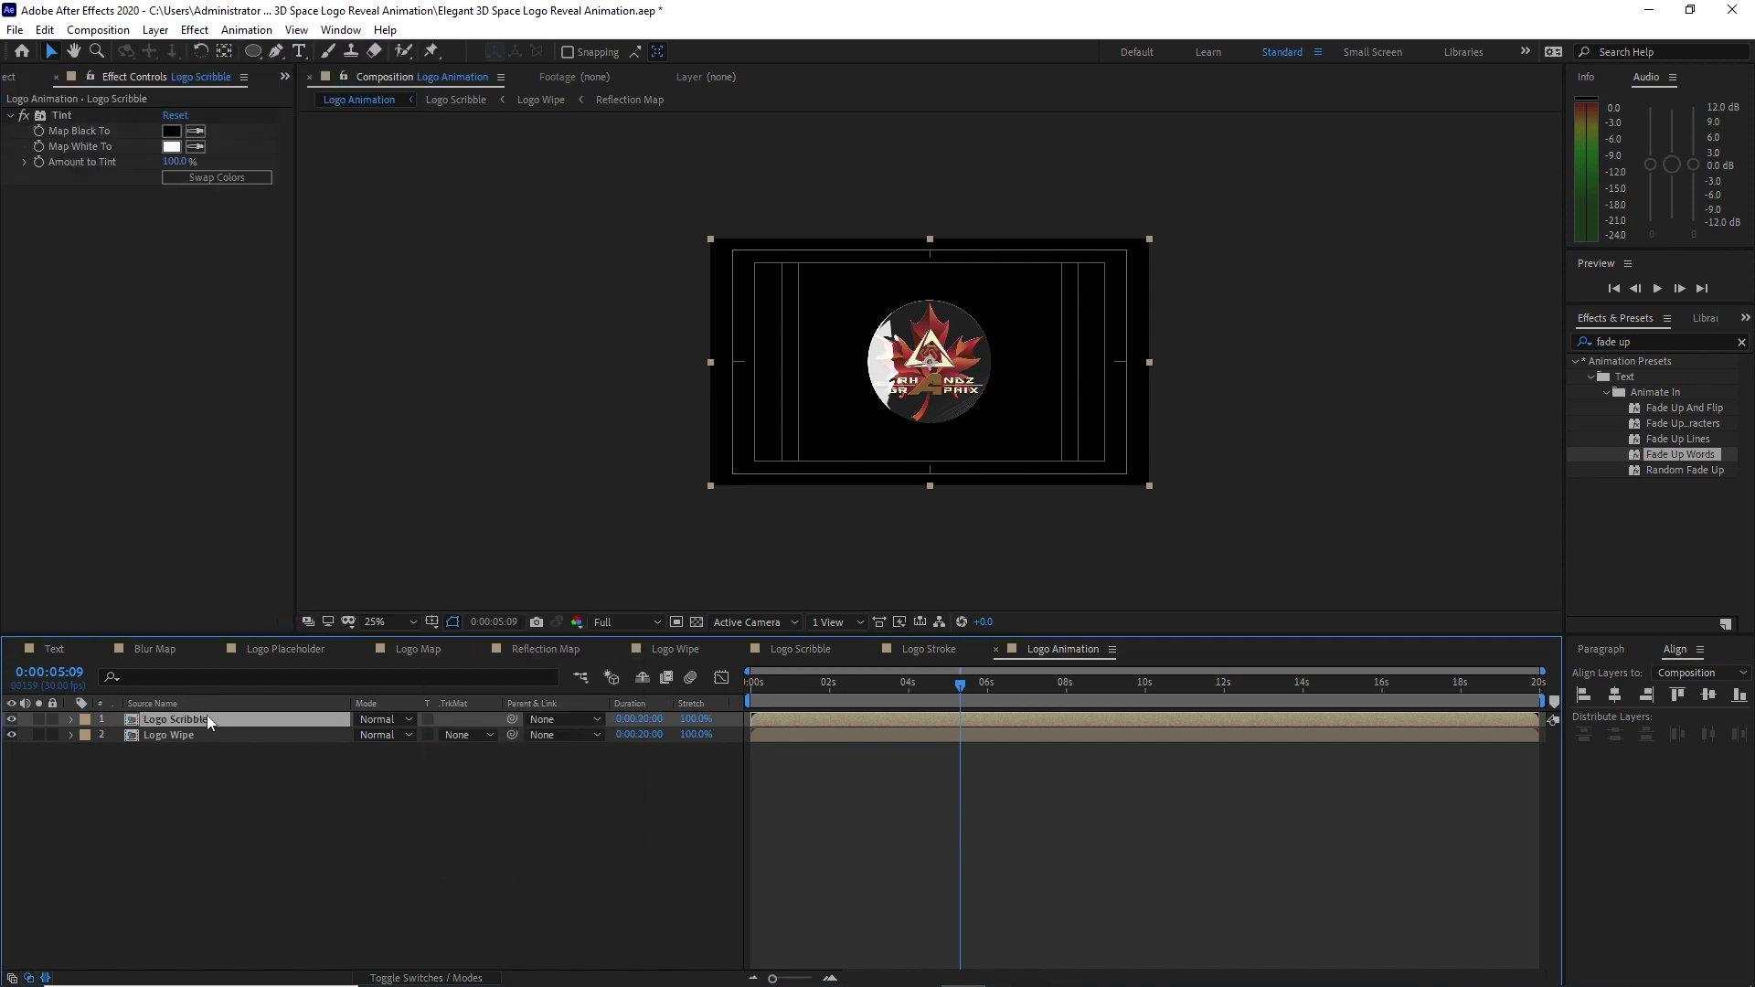
# Apply a Drop Shadow to the Logo Scribble layer with 25% opacity, 227° direction and a softness of 5.
pyautogui.click(195, 30)
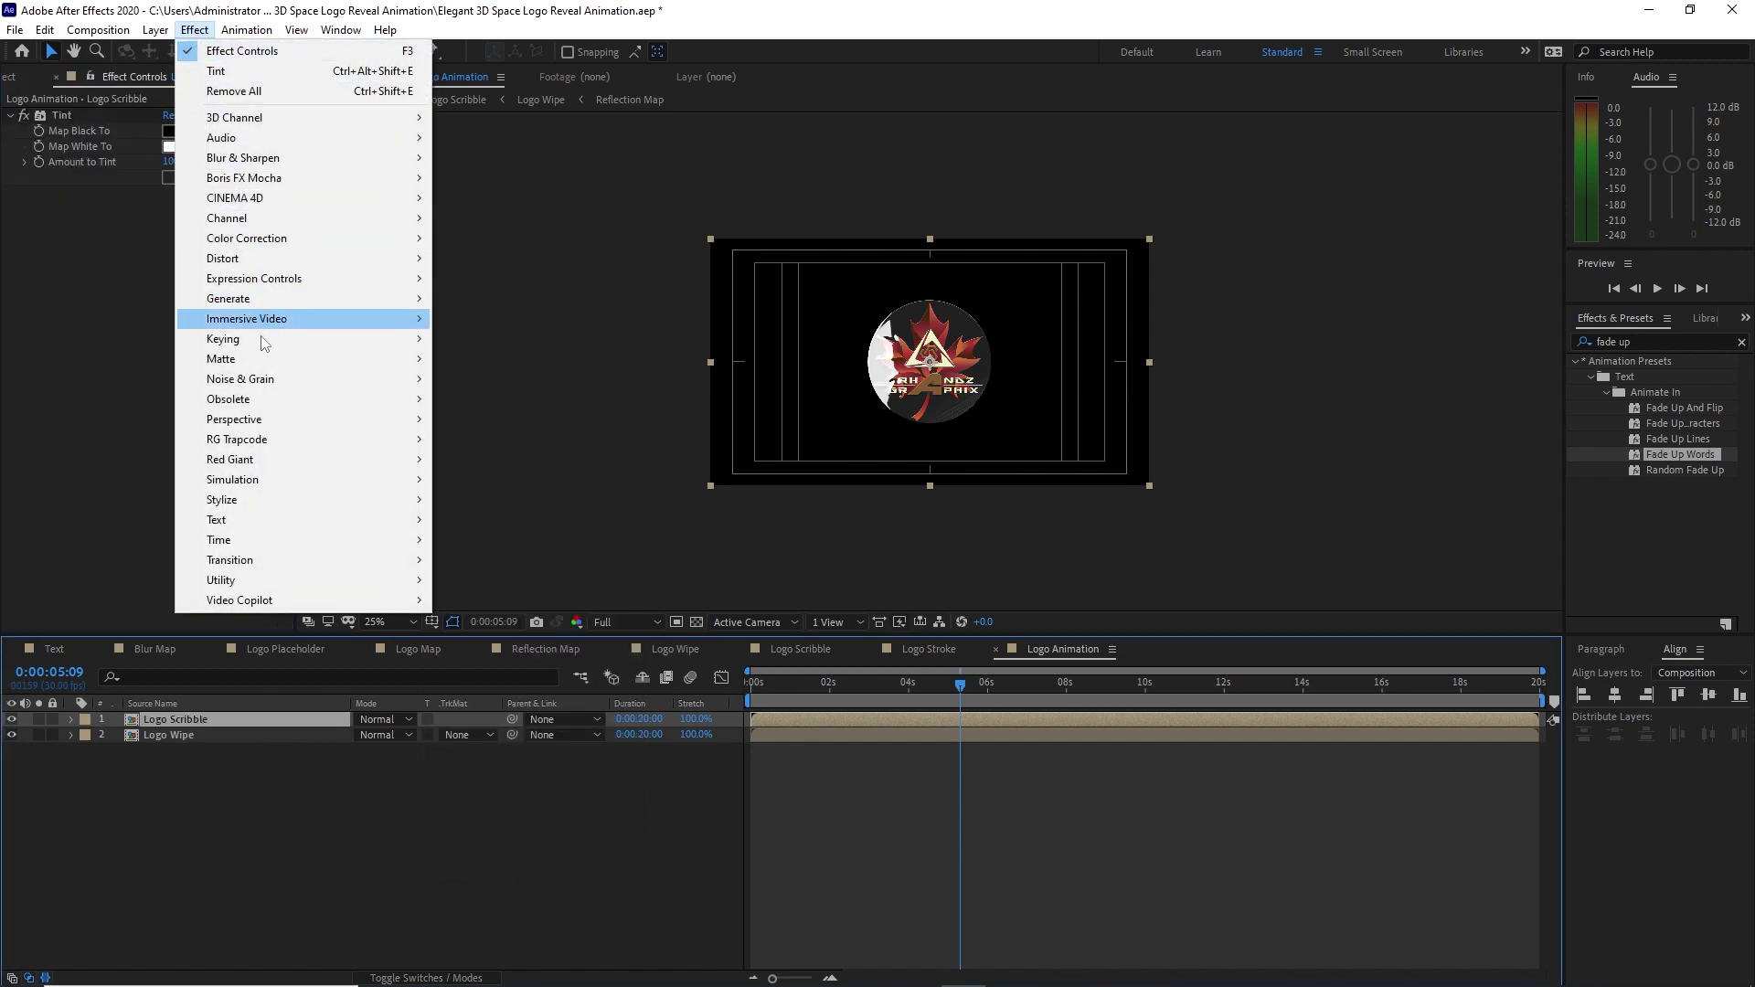
pyautogui.moveTo(267, 416)
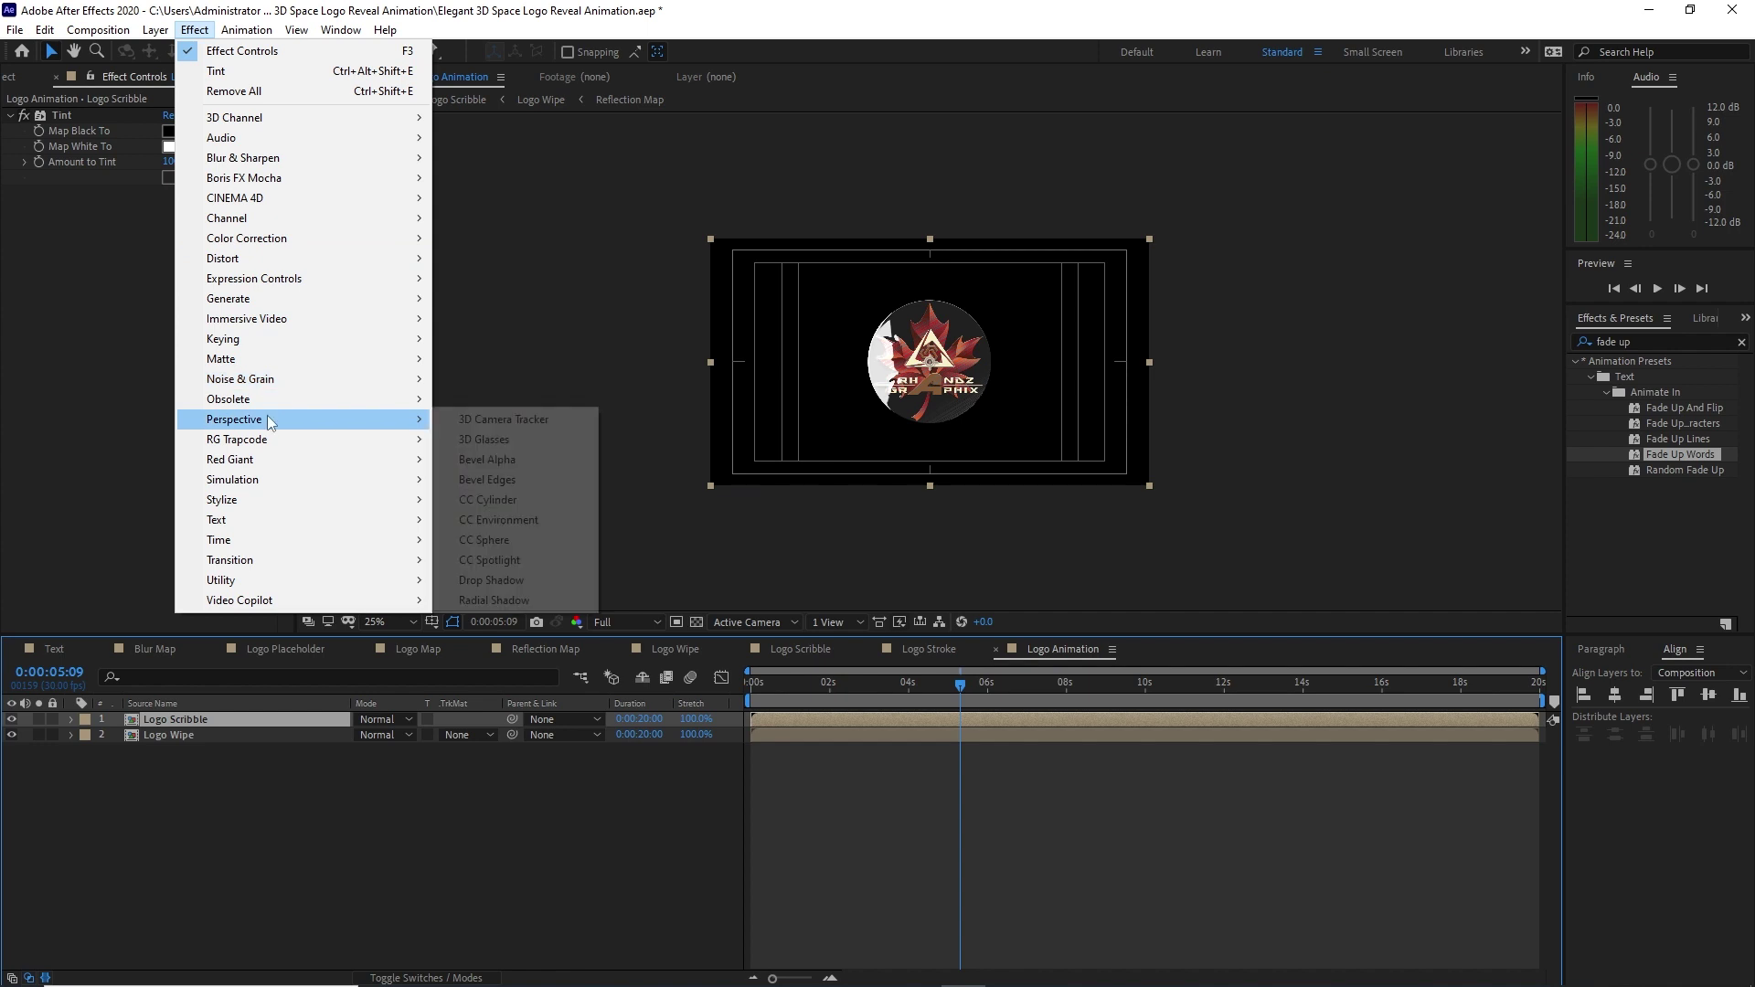
pyautogui.click(477, 581)
pyautogui.click(168, 224)
pyautogui.write('25')
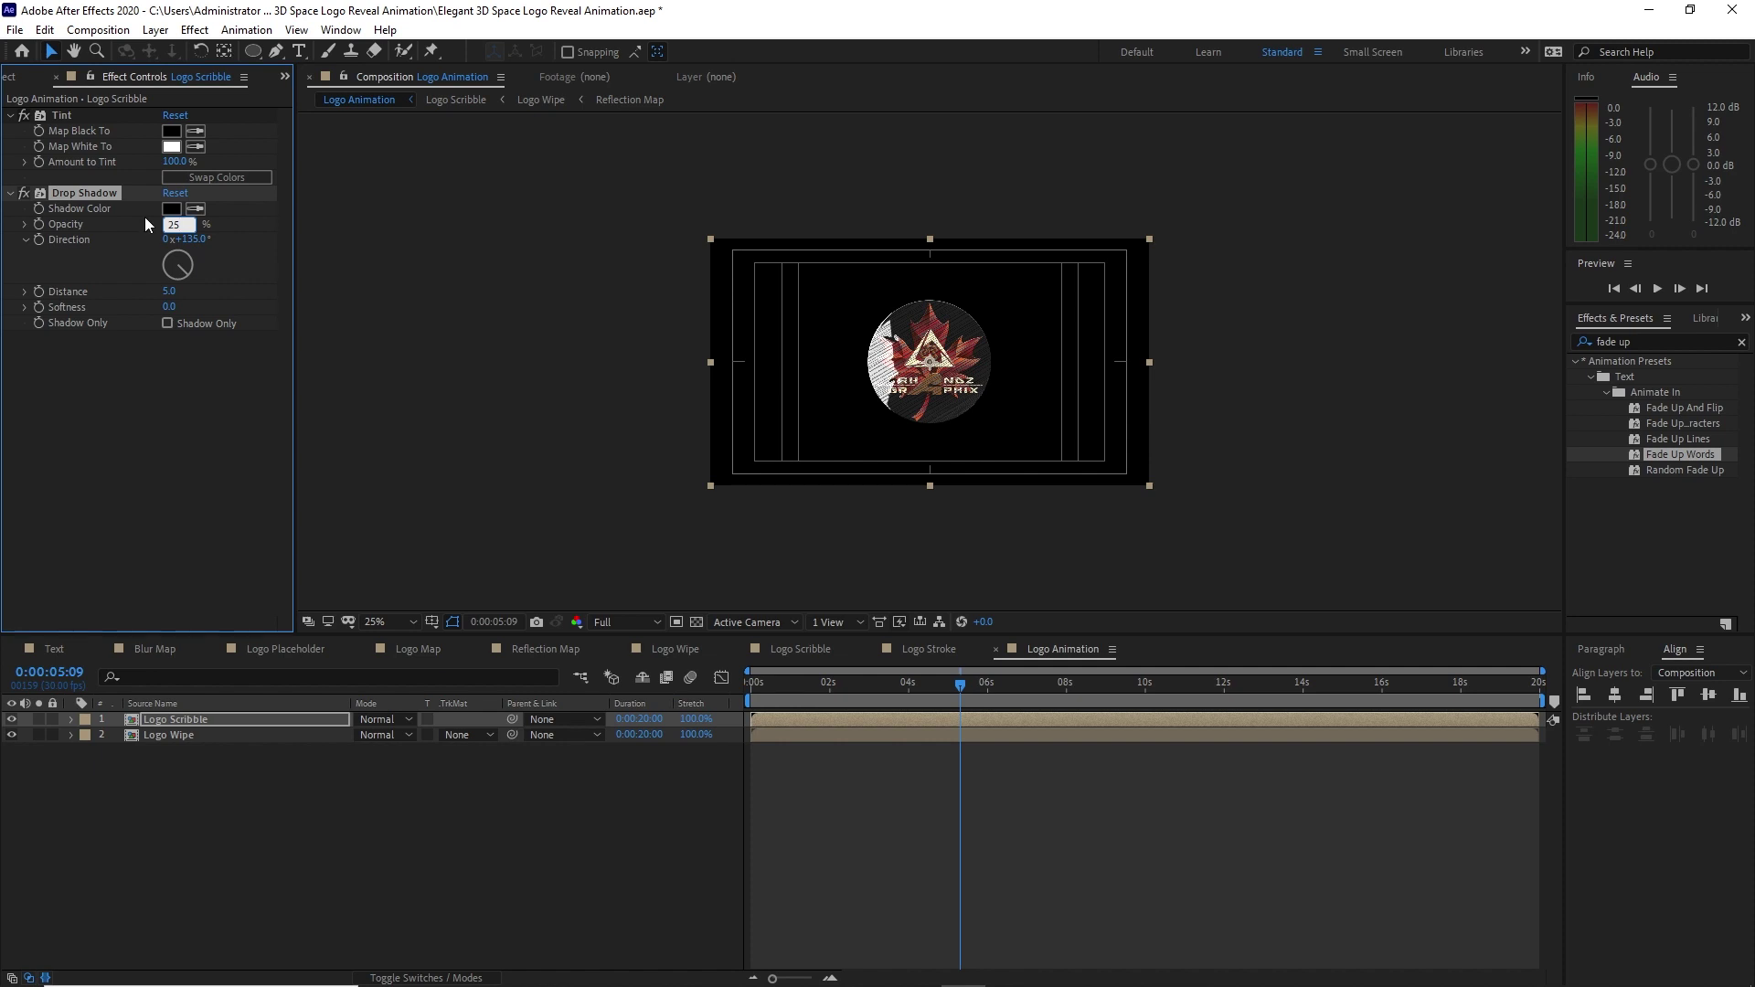
pyautogui.click(189, 240)
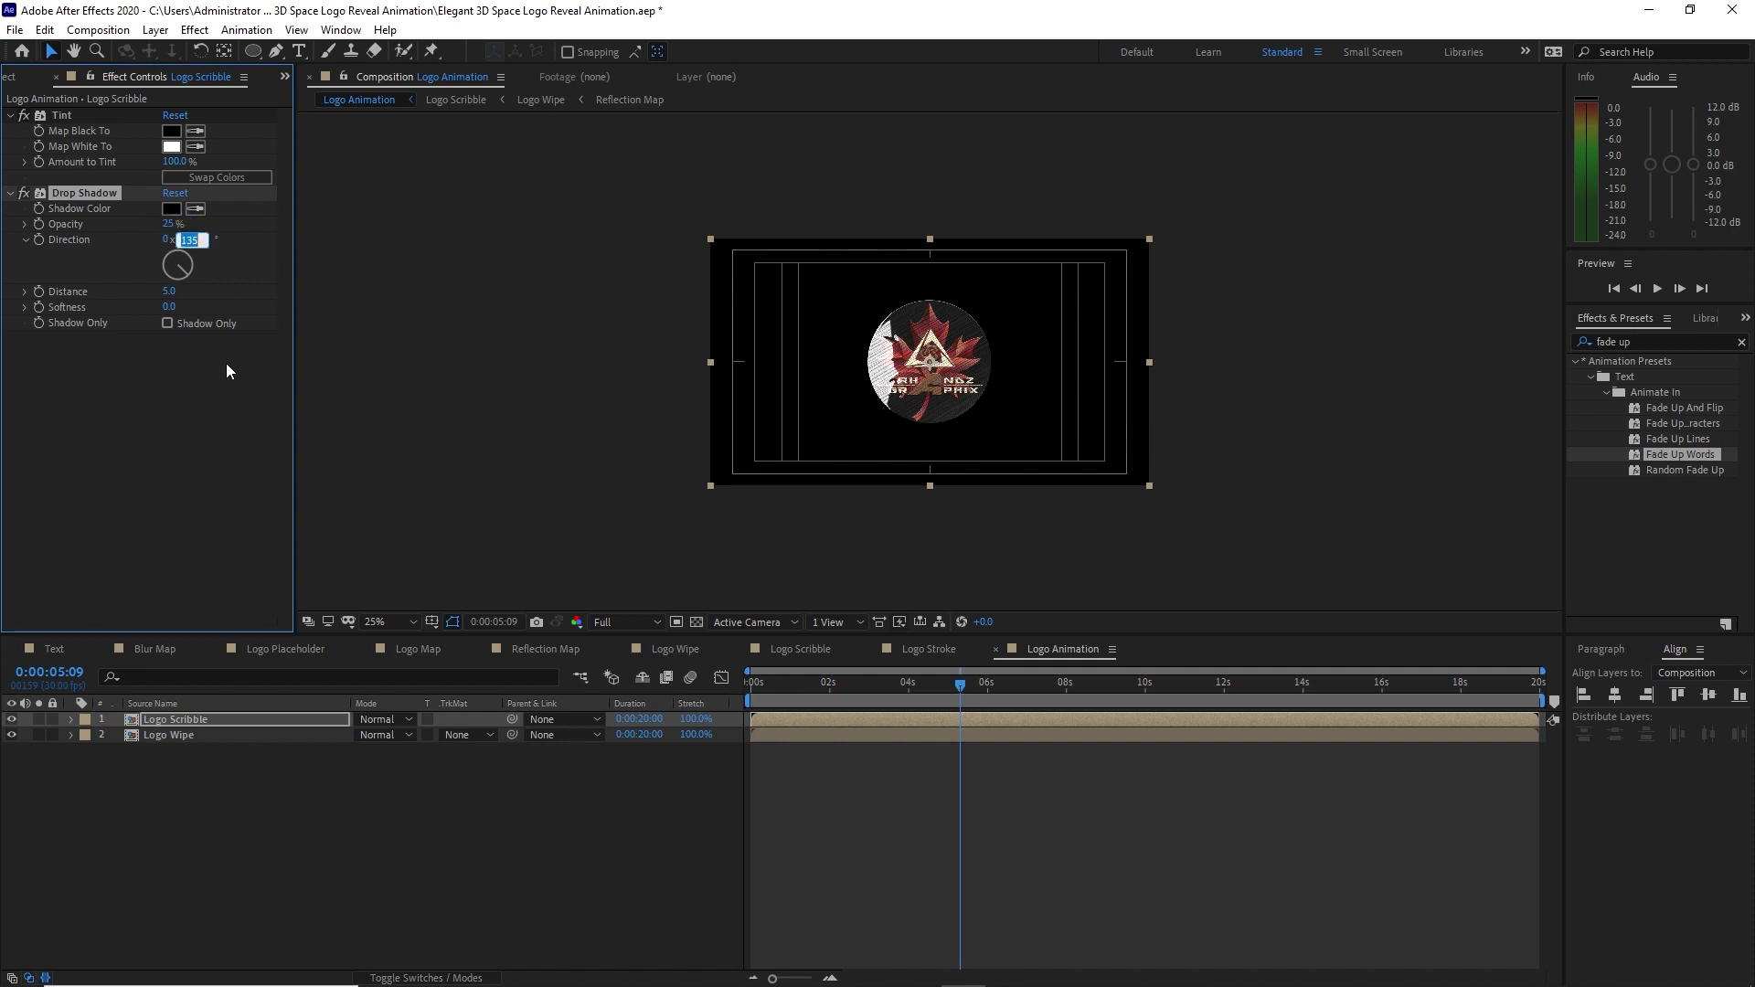
pyautogui.write('227')
pyautogui.click(168, 307)
pyautogui.write('5')
pyautogui.click(232, 722)
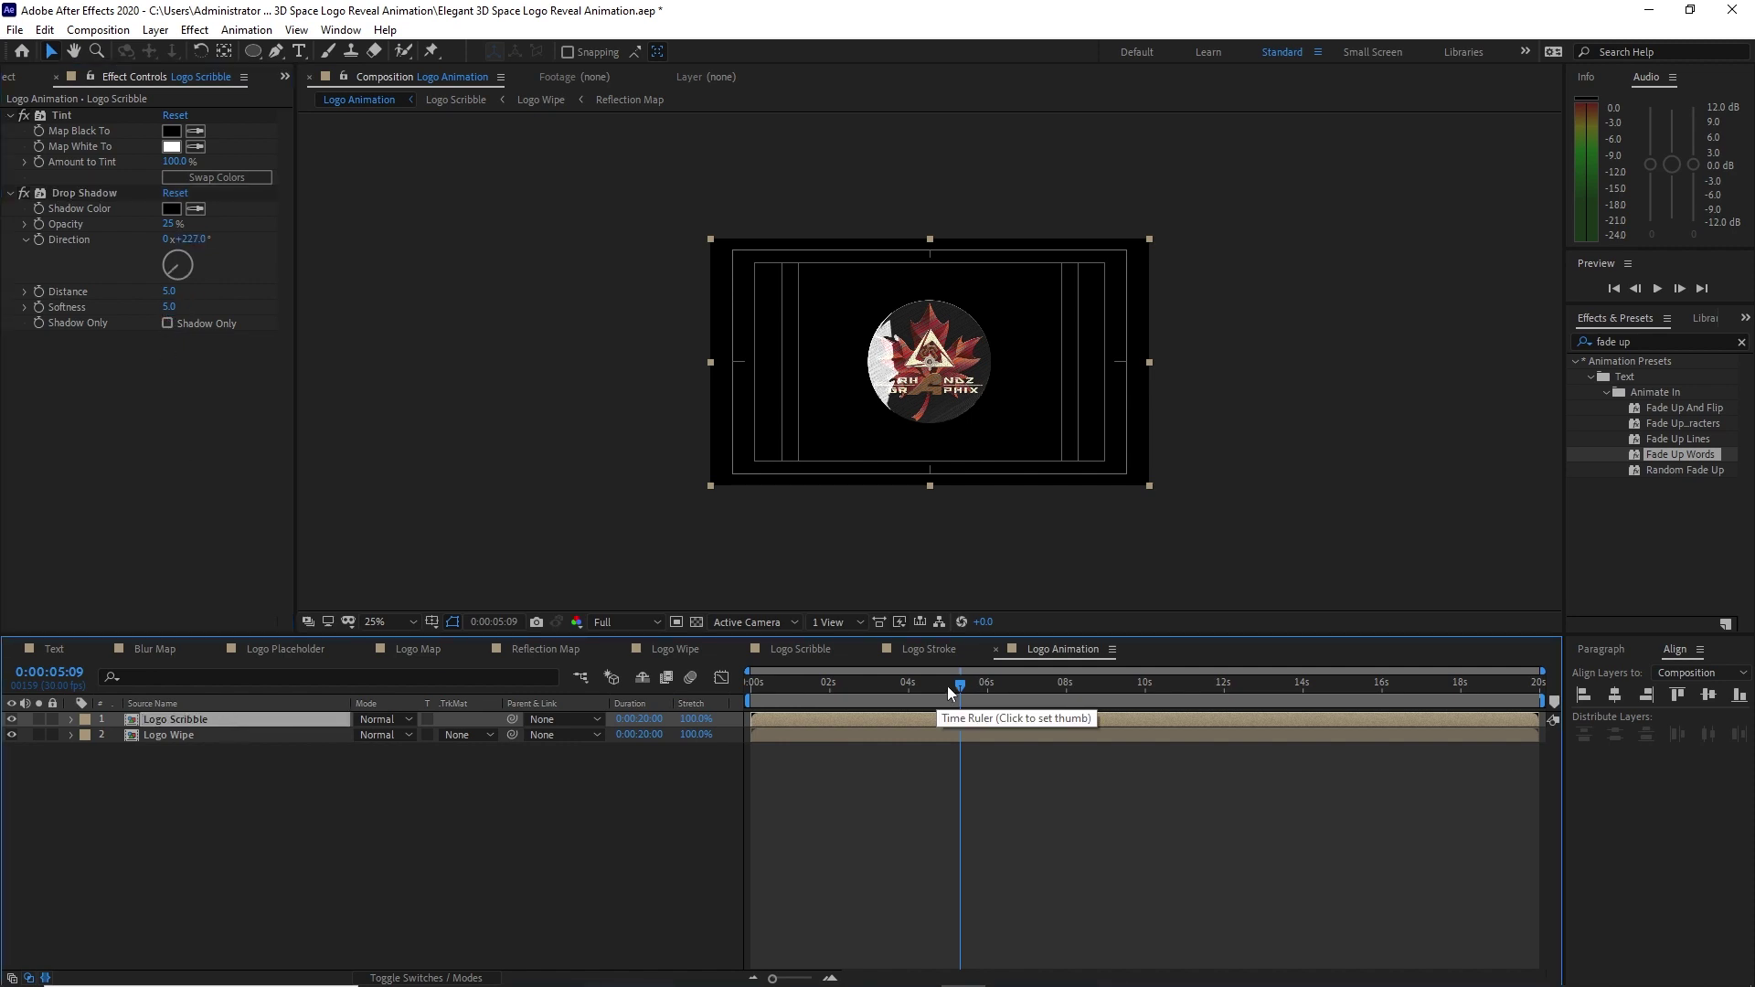
# Split the Logo Scribble layer at 0:00:04:25 and delete the part after the split.
pyautogui.moveTo(954, 684); pyautogui.dragTo(937, 720)
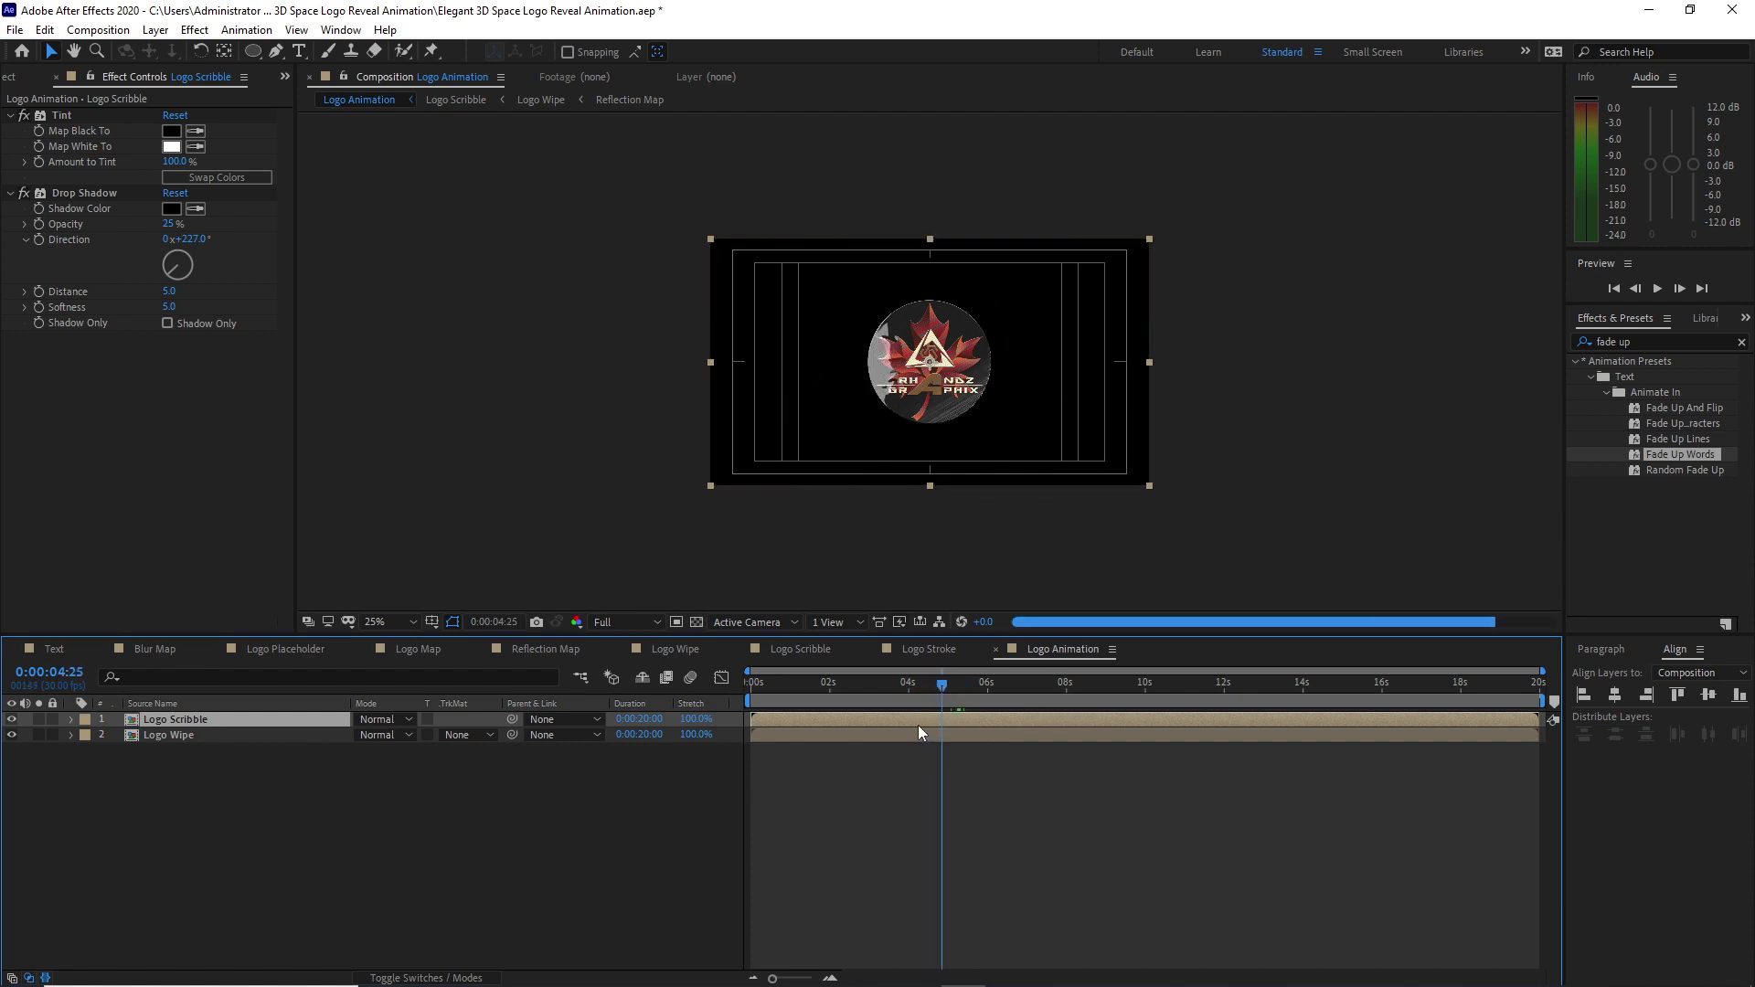
pyautogui.click(44, 29)
pyautogui.click(68, 284)
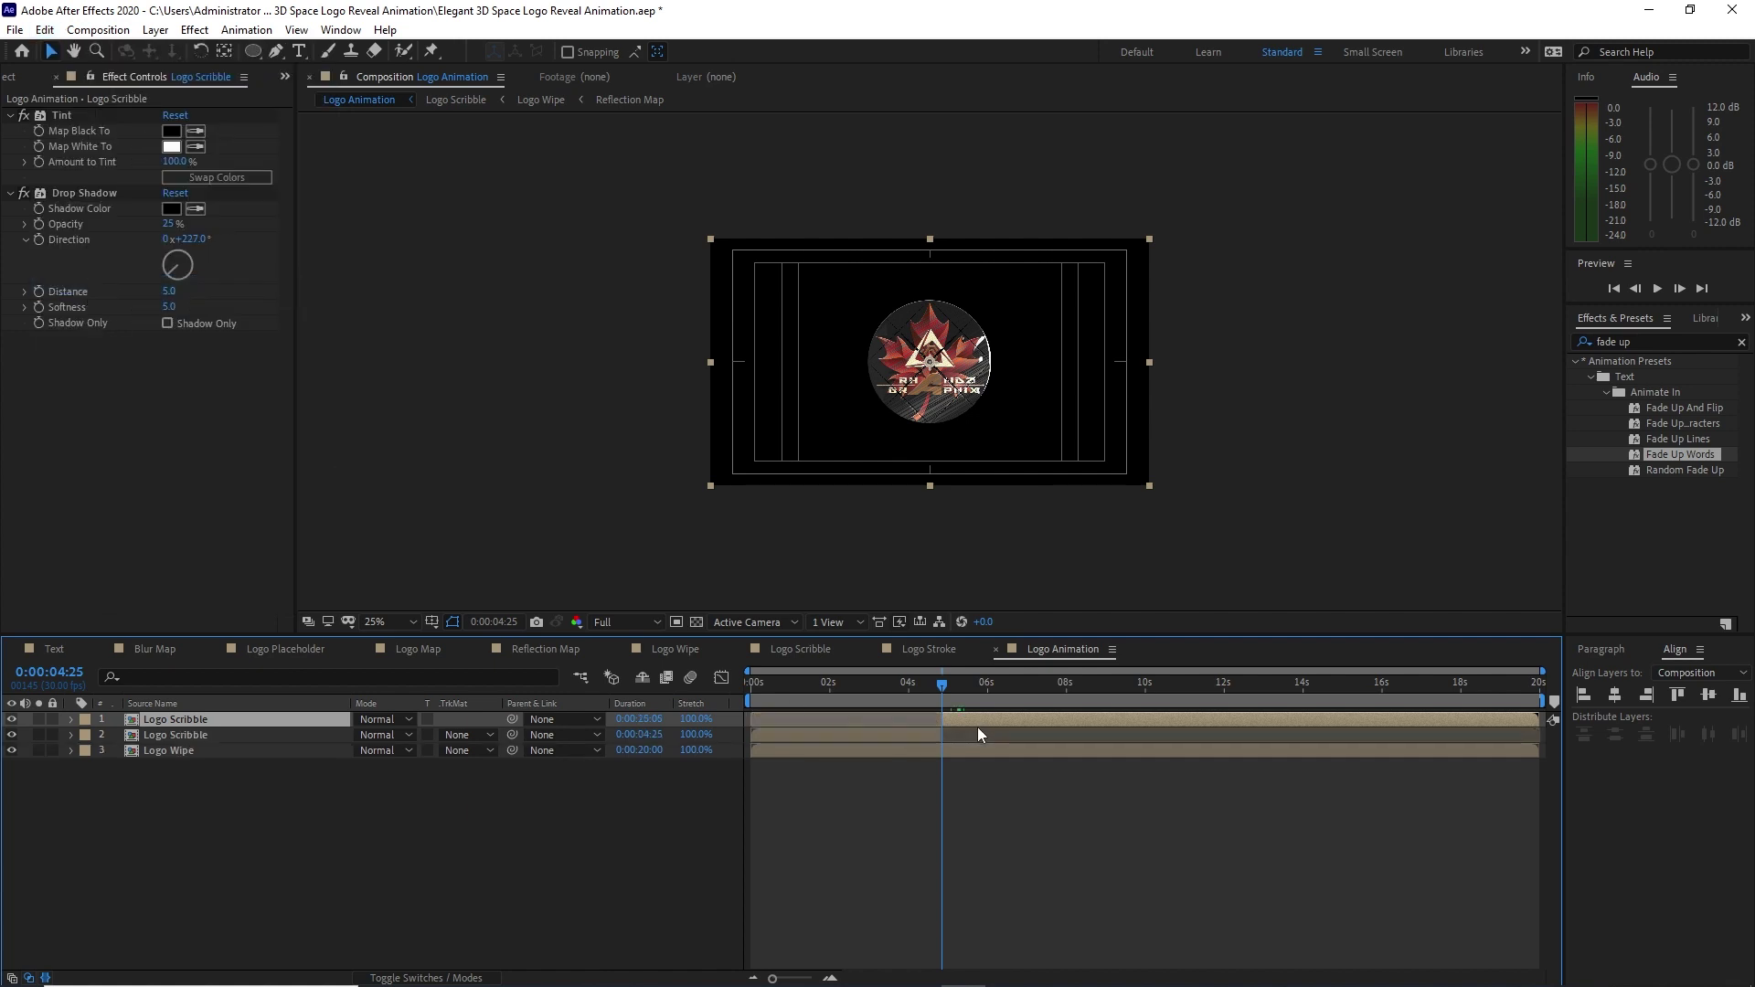
pyautogui.press('Delete')
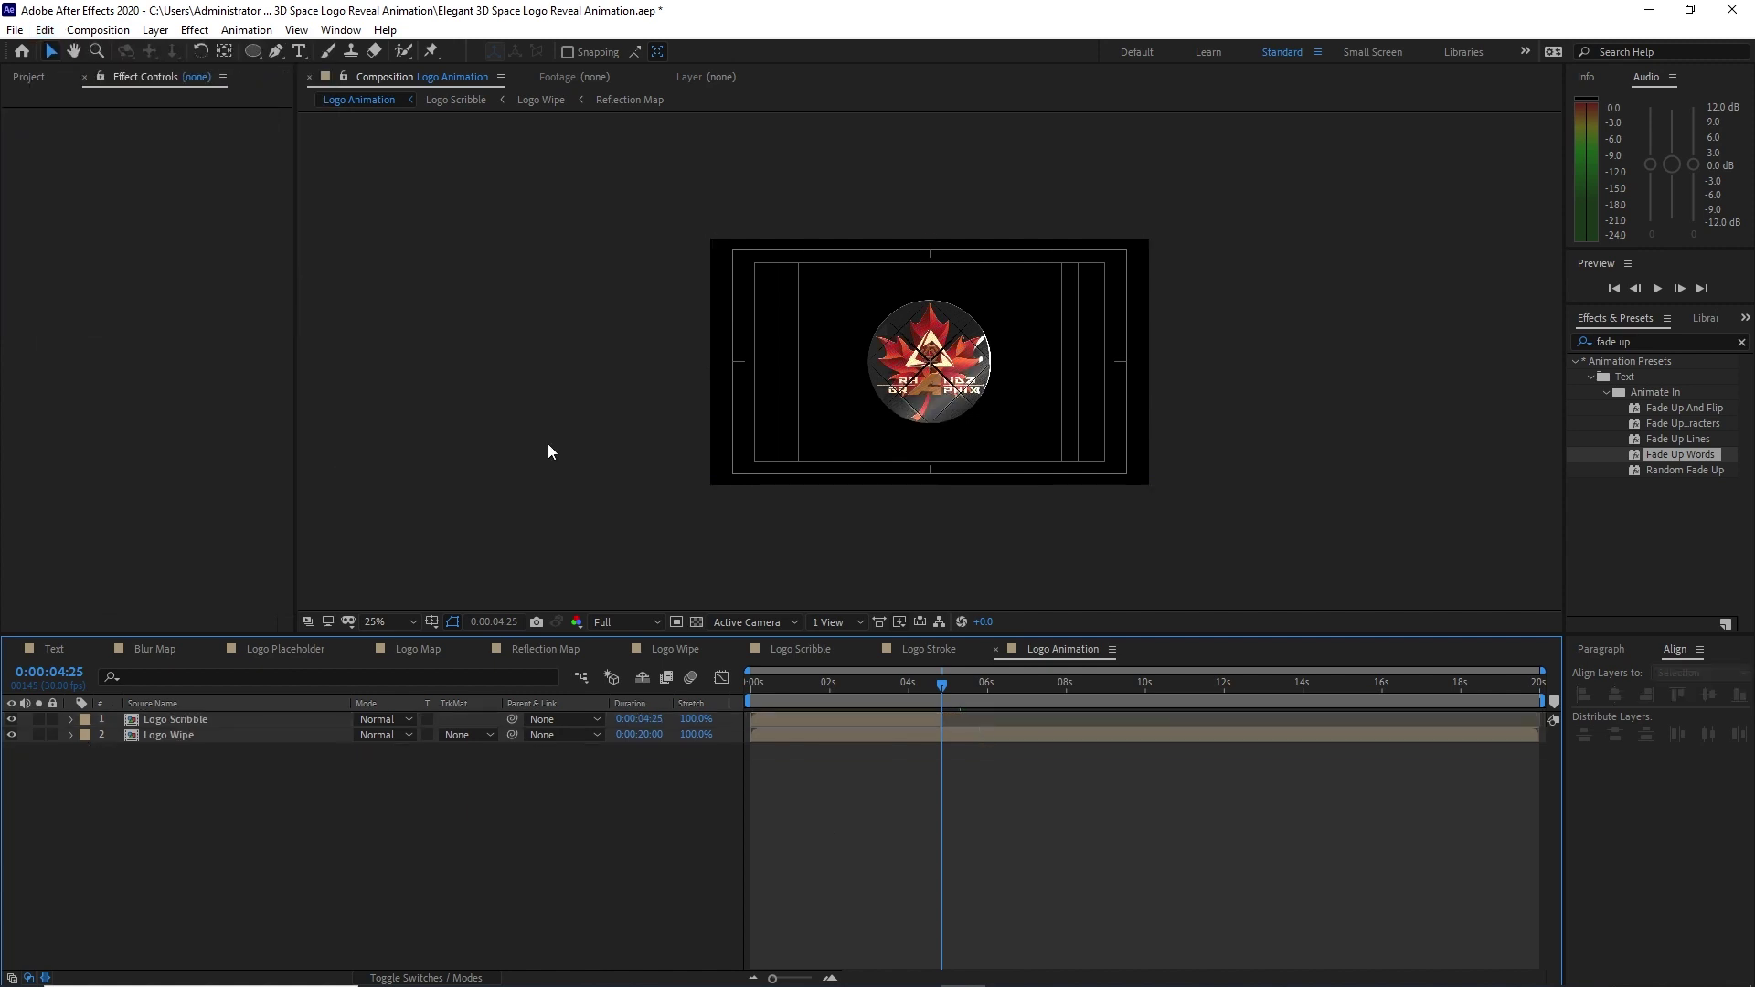
# Shorten the Logo Animation composition's duration to 0:00:10:00.
pyautogui.click(98, 29)
pyautogui.click(128, 76)
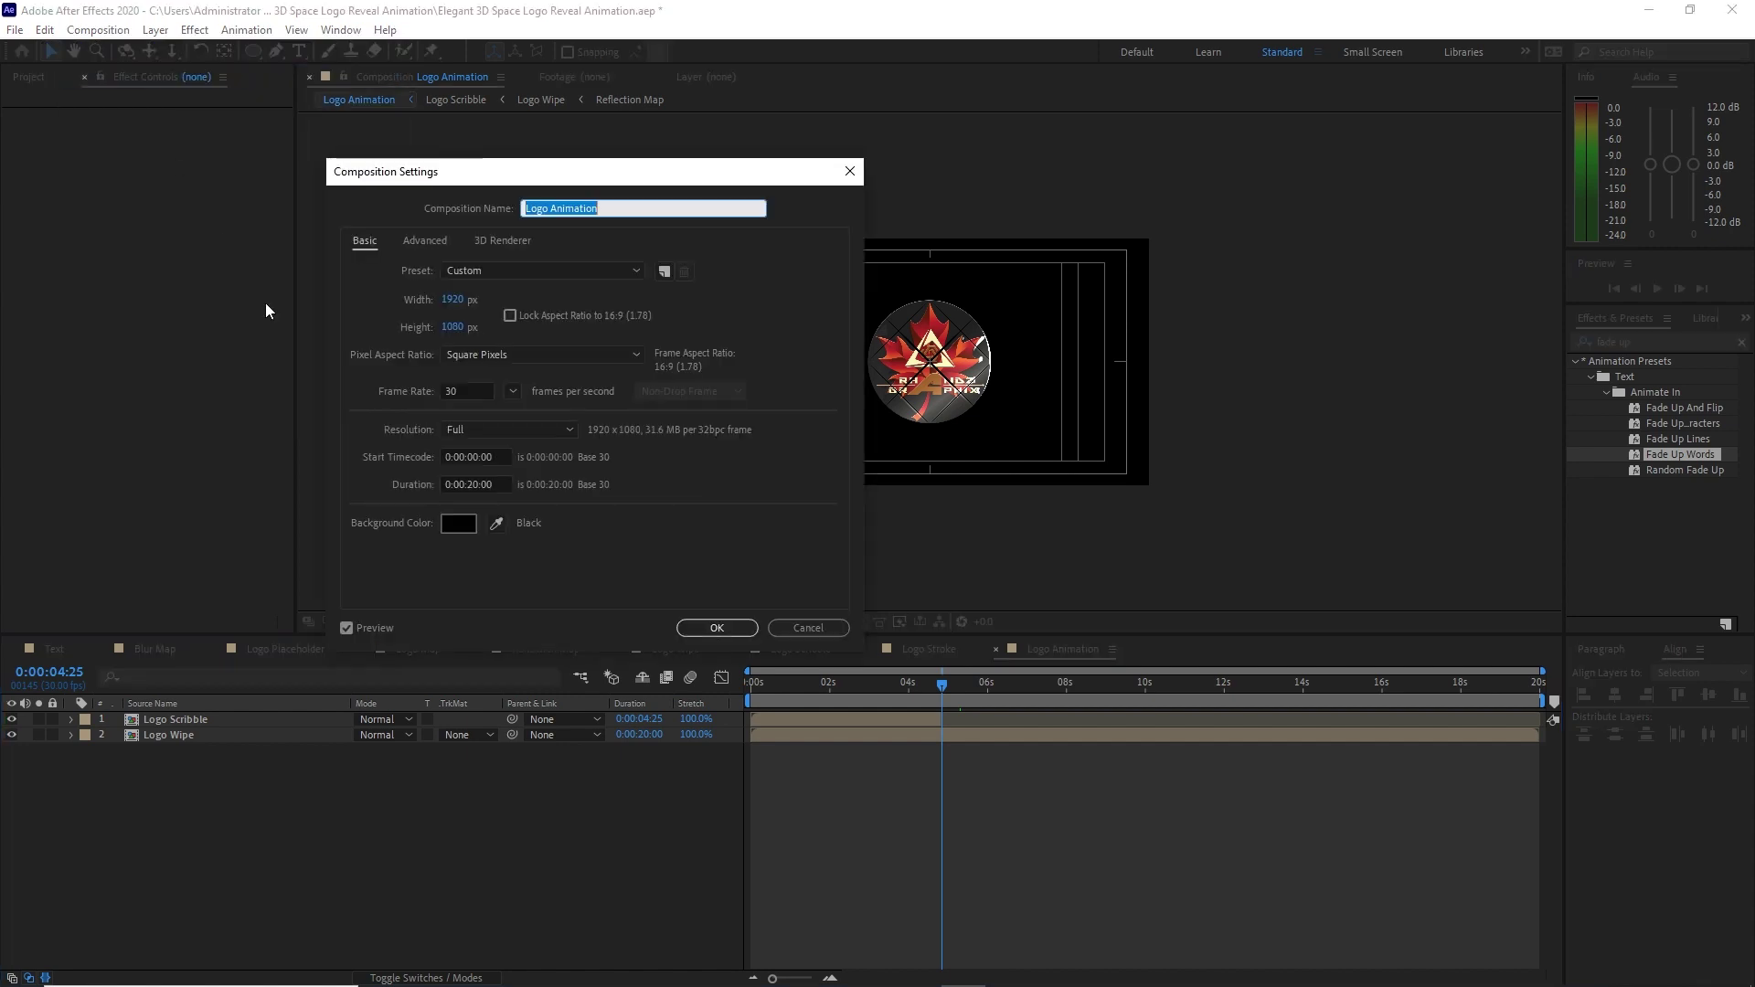
pyautogui.click(472, 488)
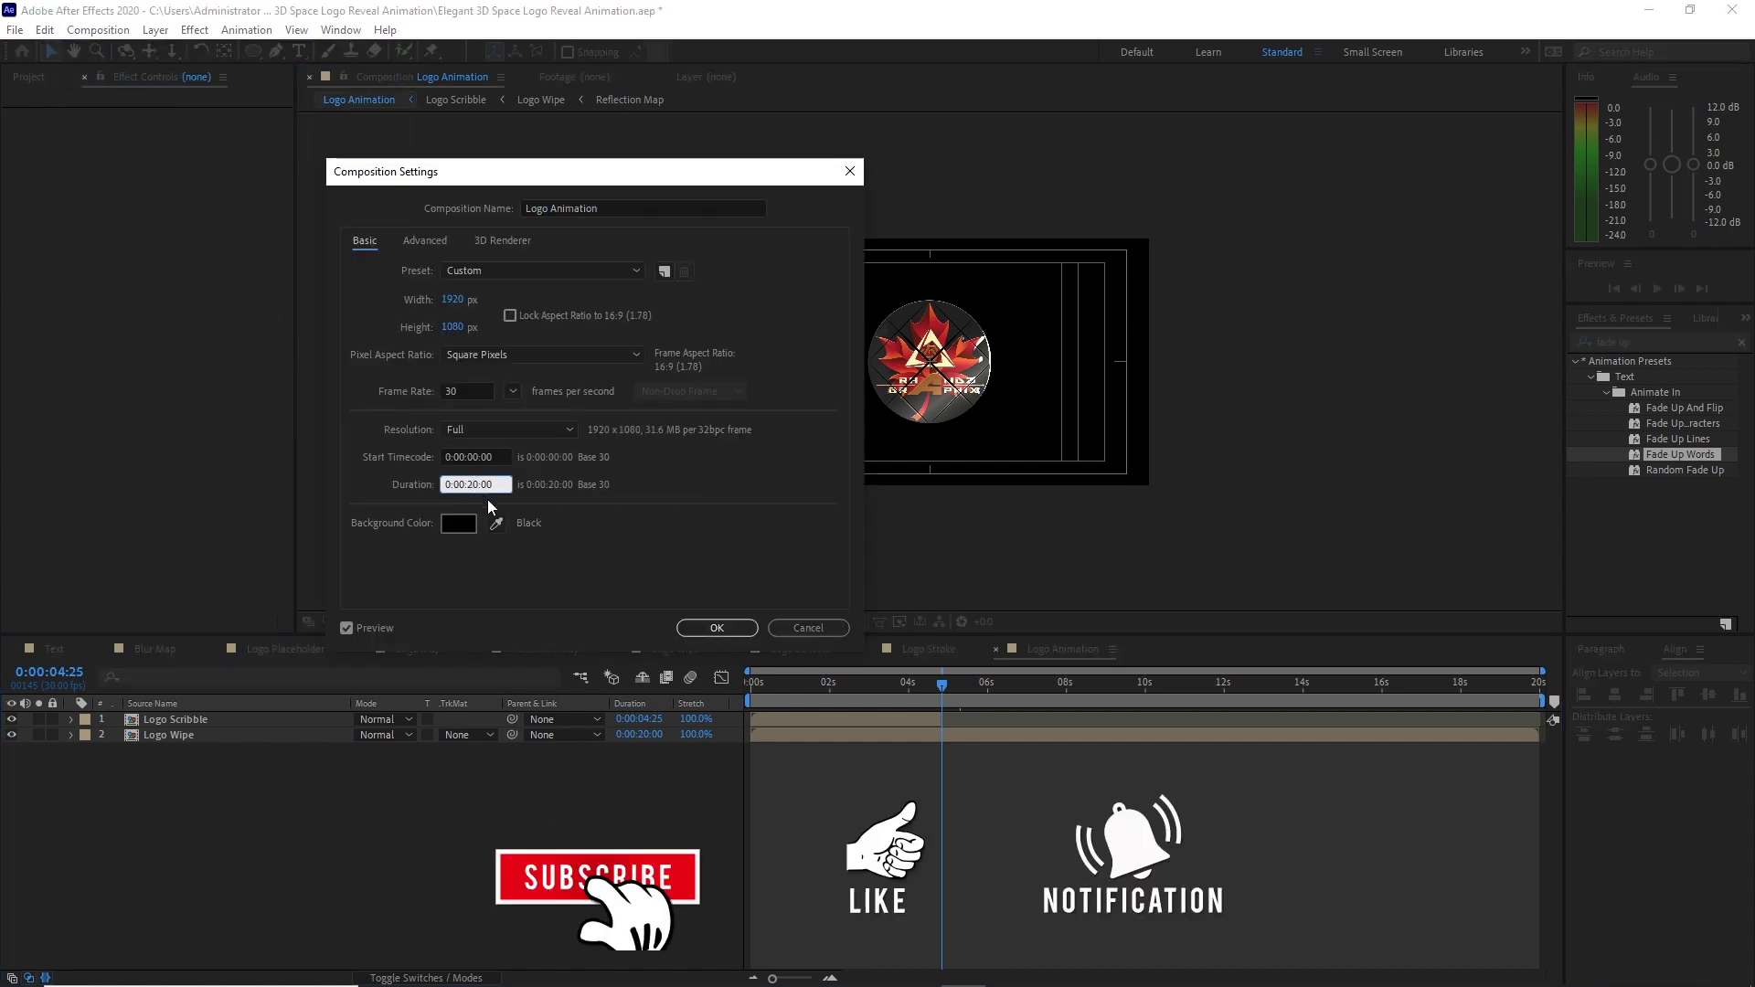
pyautogui.press('BackSpace')
pyautogui.write('1')
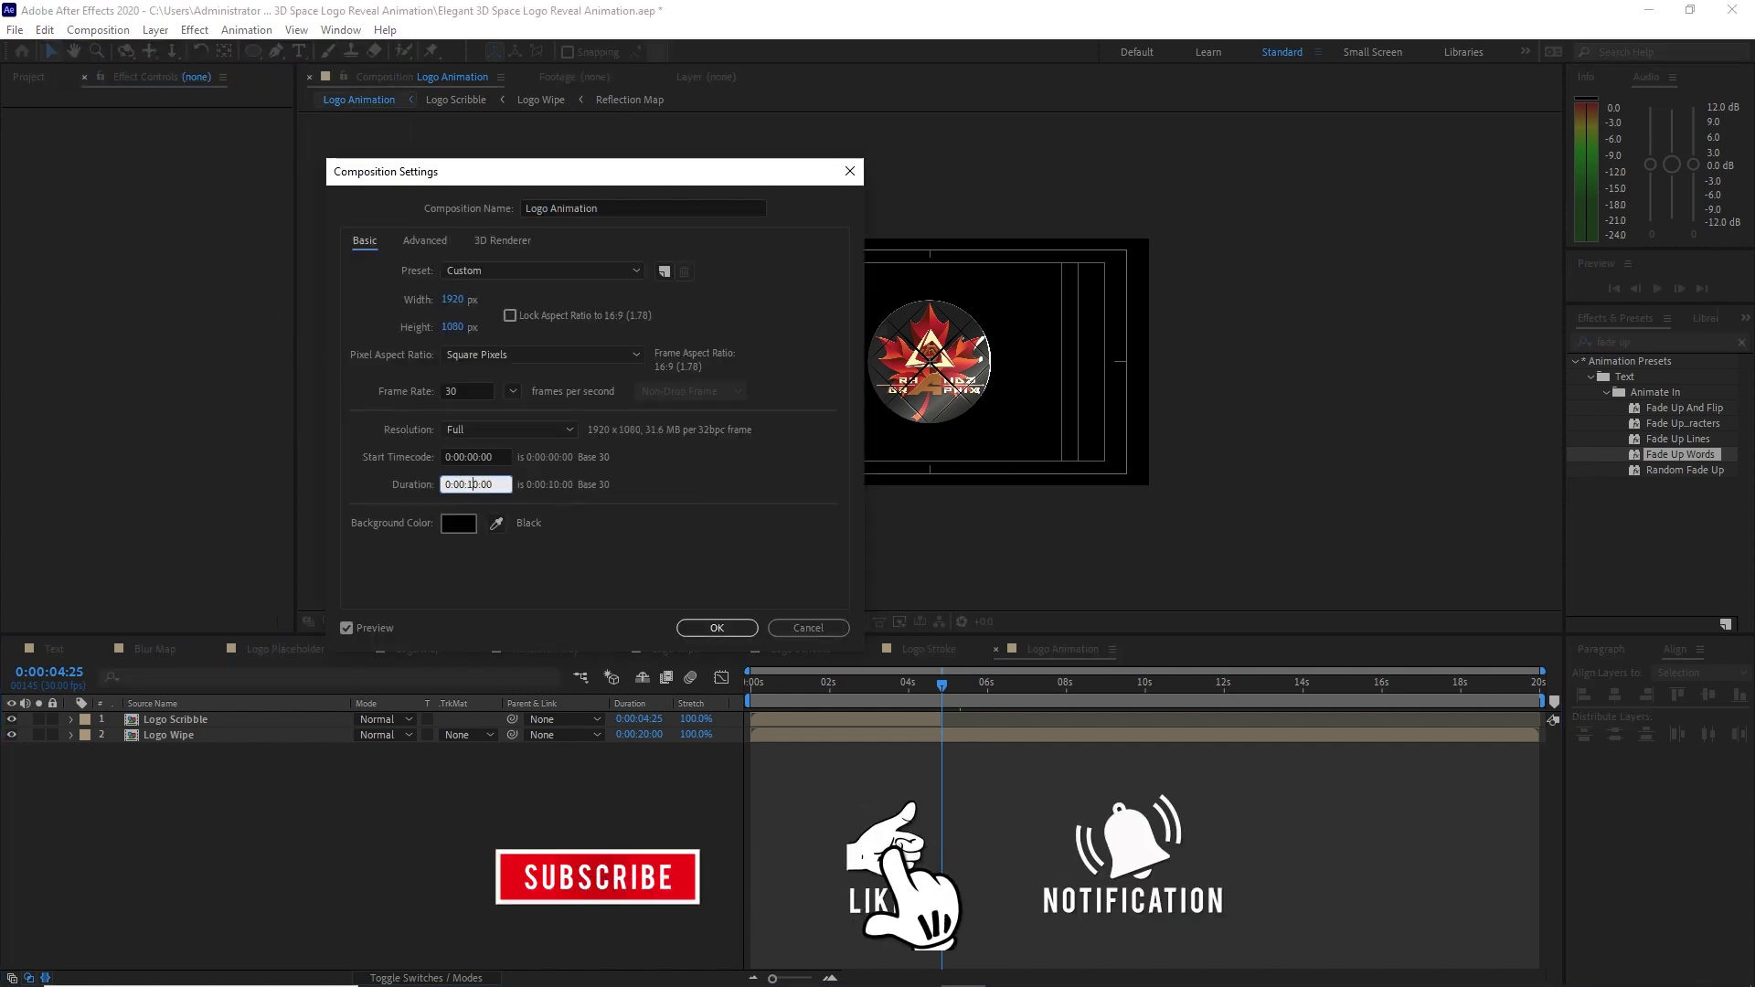
pyautogui.click(717, 628)
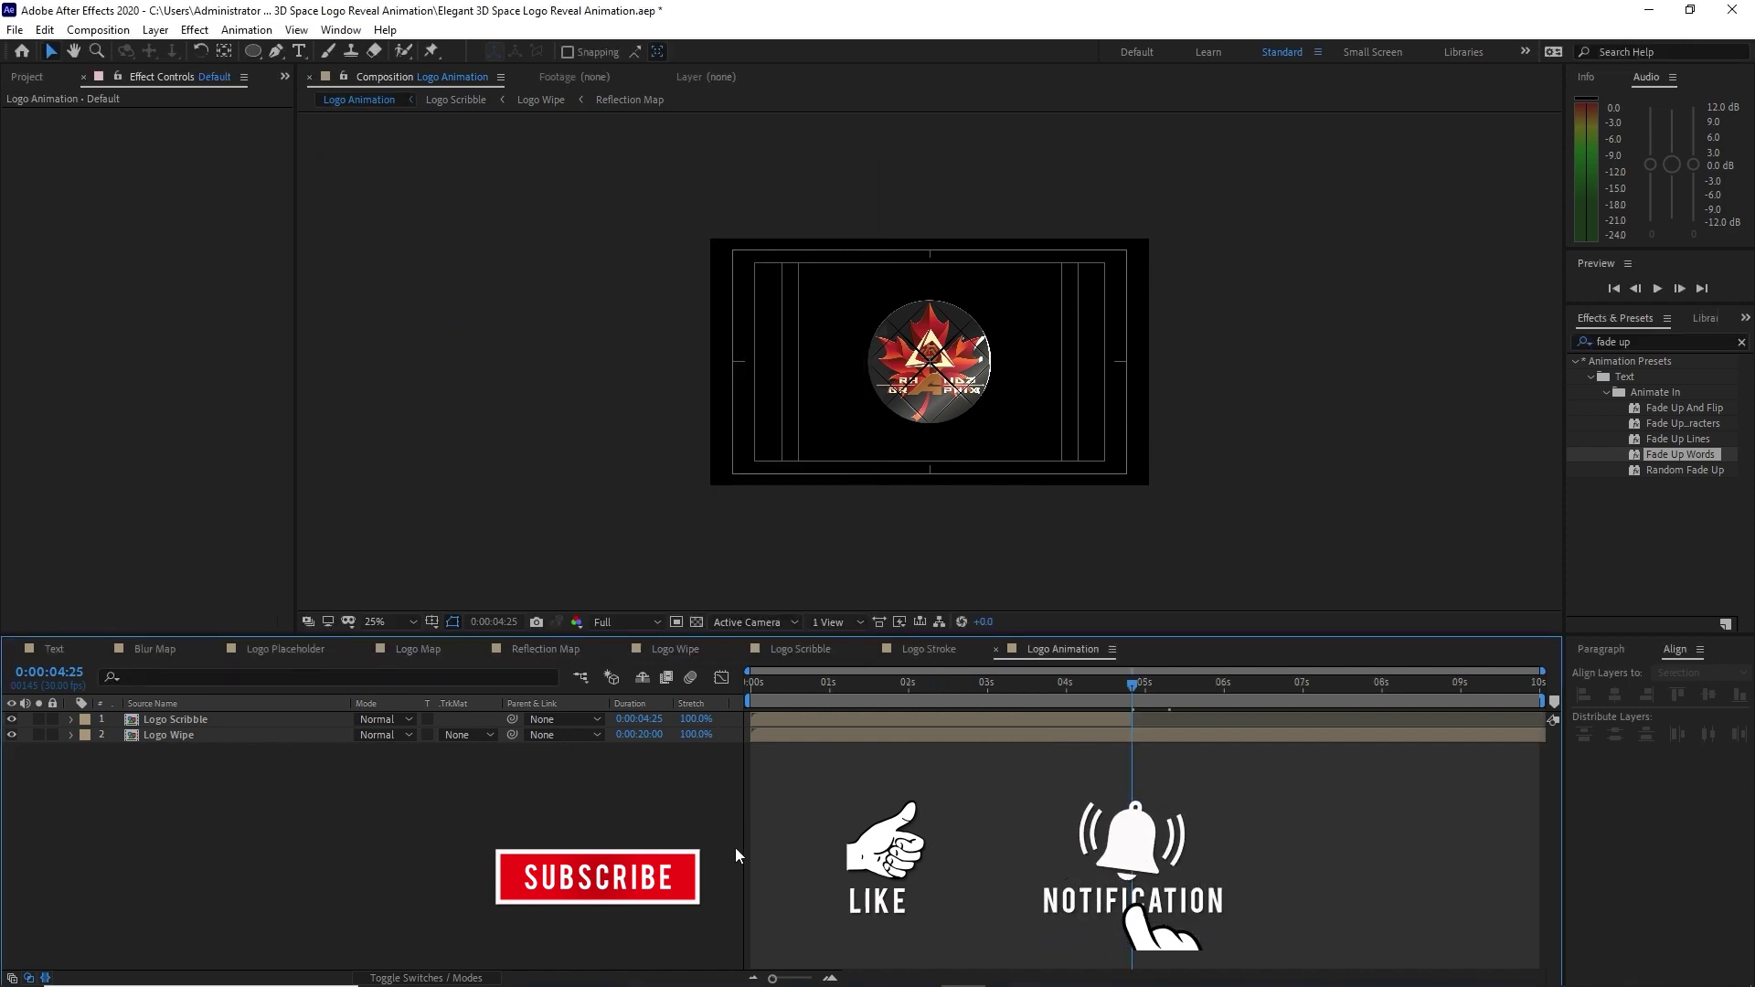
# Duplicate the Logo Scribble layer and make the upper copy run from 0:00:00:11 to 0:00:04:25.
pyautogui.click(247, 720)
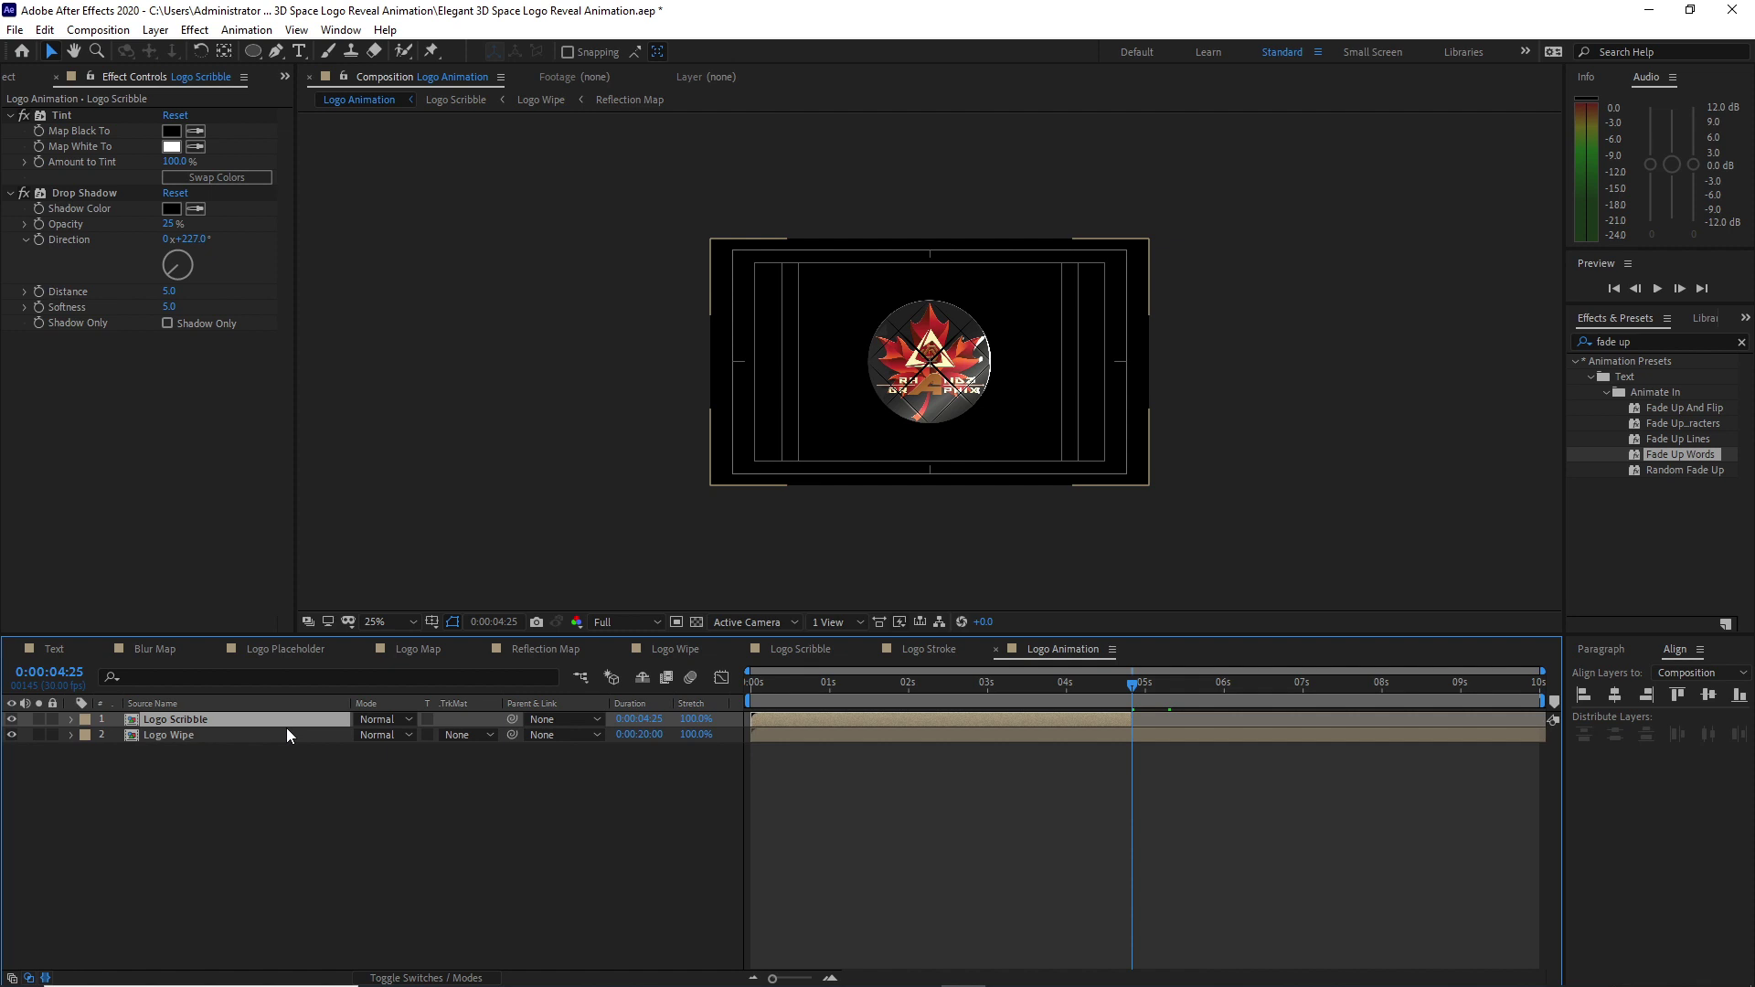
pyautogui.hotkey('ctrl', 'd')
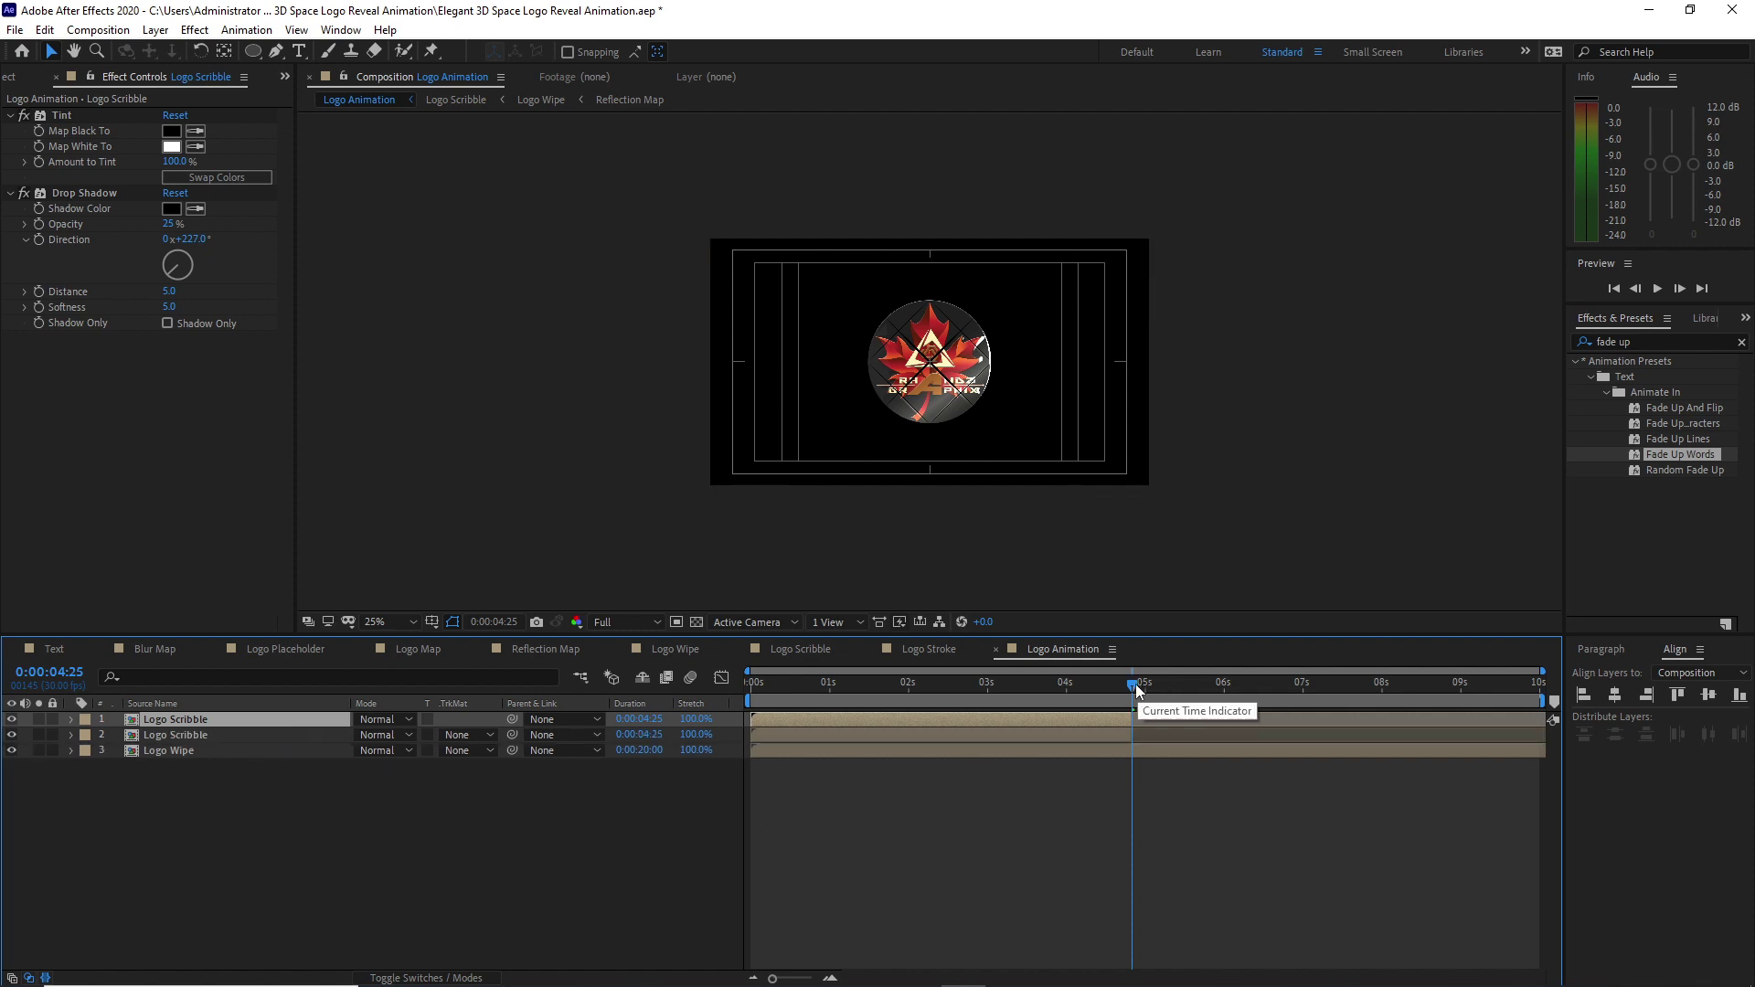
pyautogui.moveTo(1135, 683); pyautogui.dragTo(779, 688)
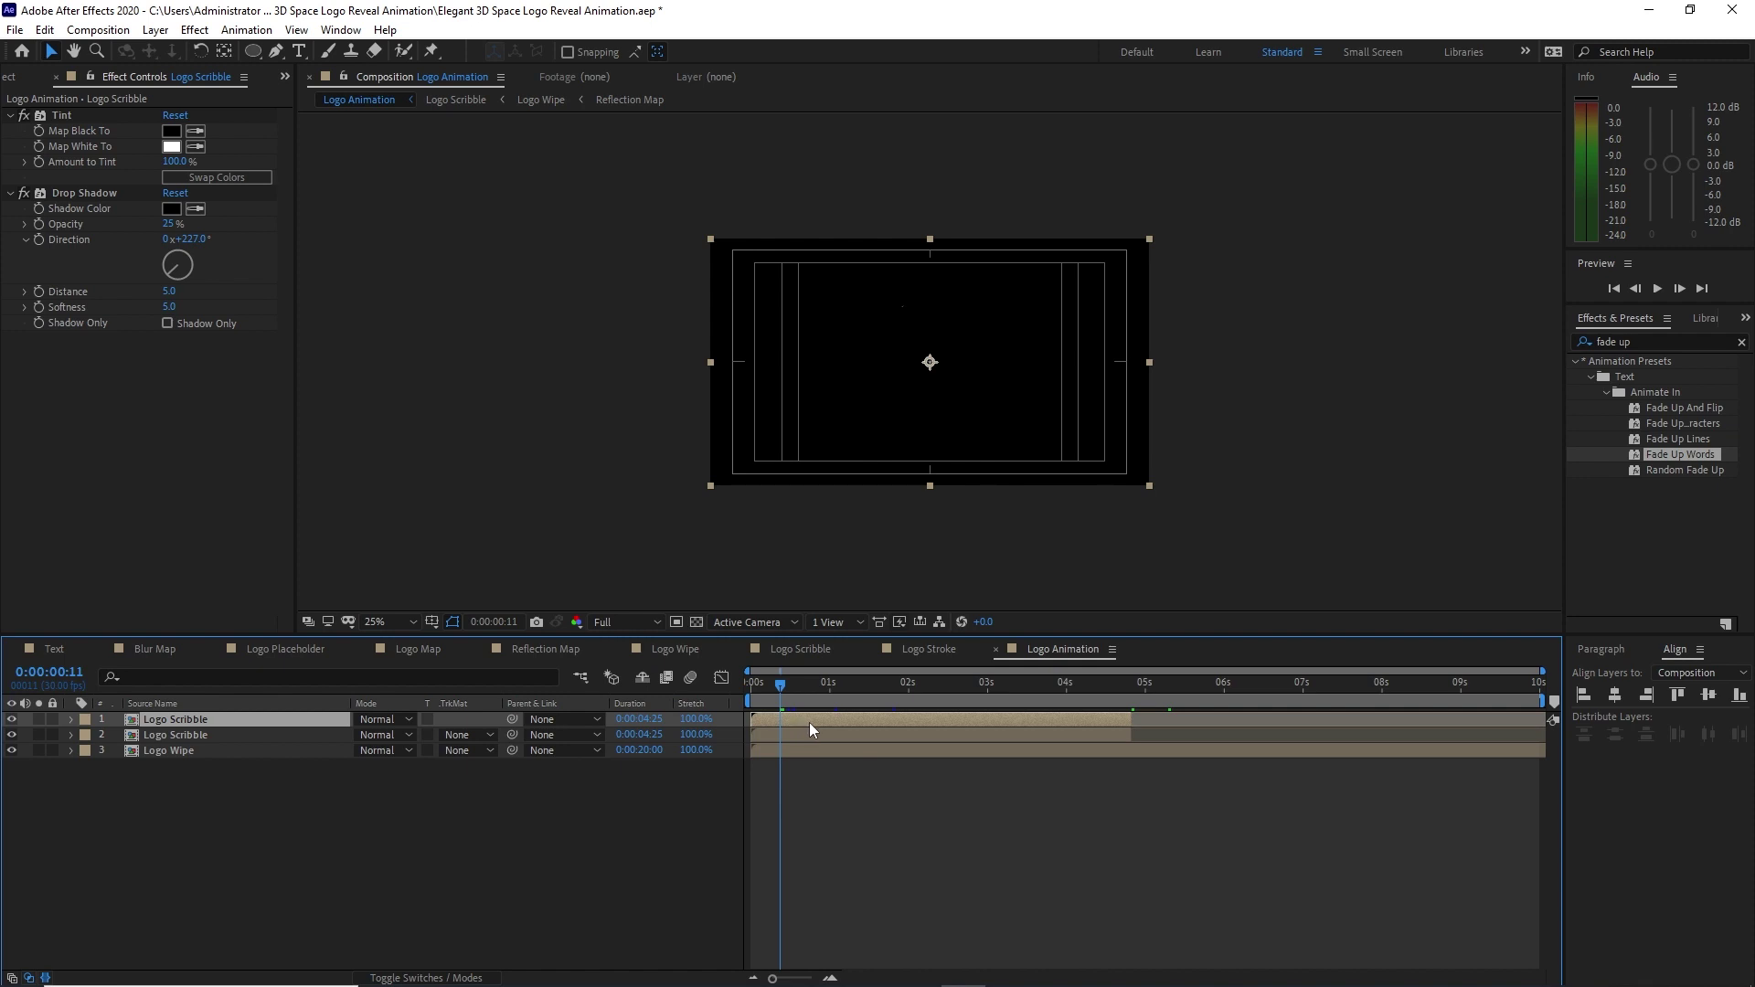
pyautogui.press('[')
pyautogui.moveTo(1166, 722); pyautogui.dragTo(1137, 722)
# Remove the Tint and Drop Shadow effects from the upper Logo Scribble copy.
pyautogui.click(58, 119)
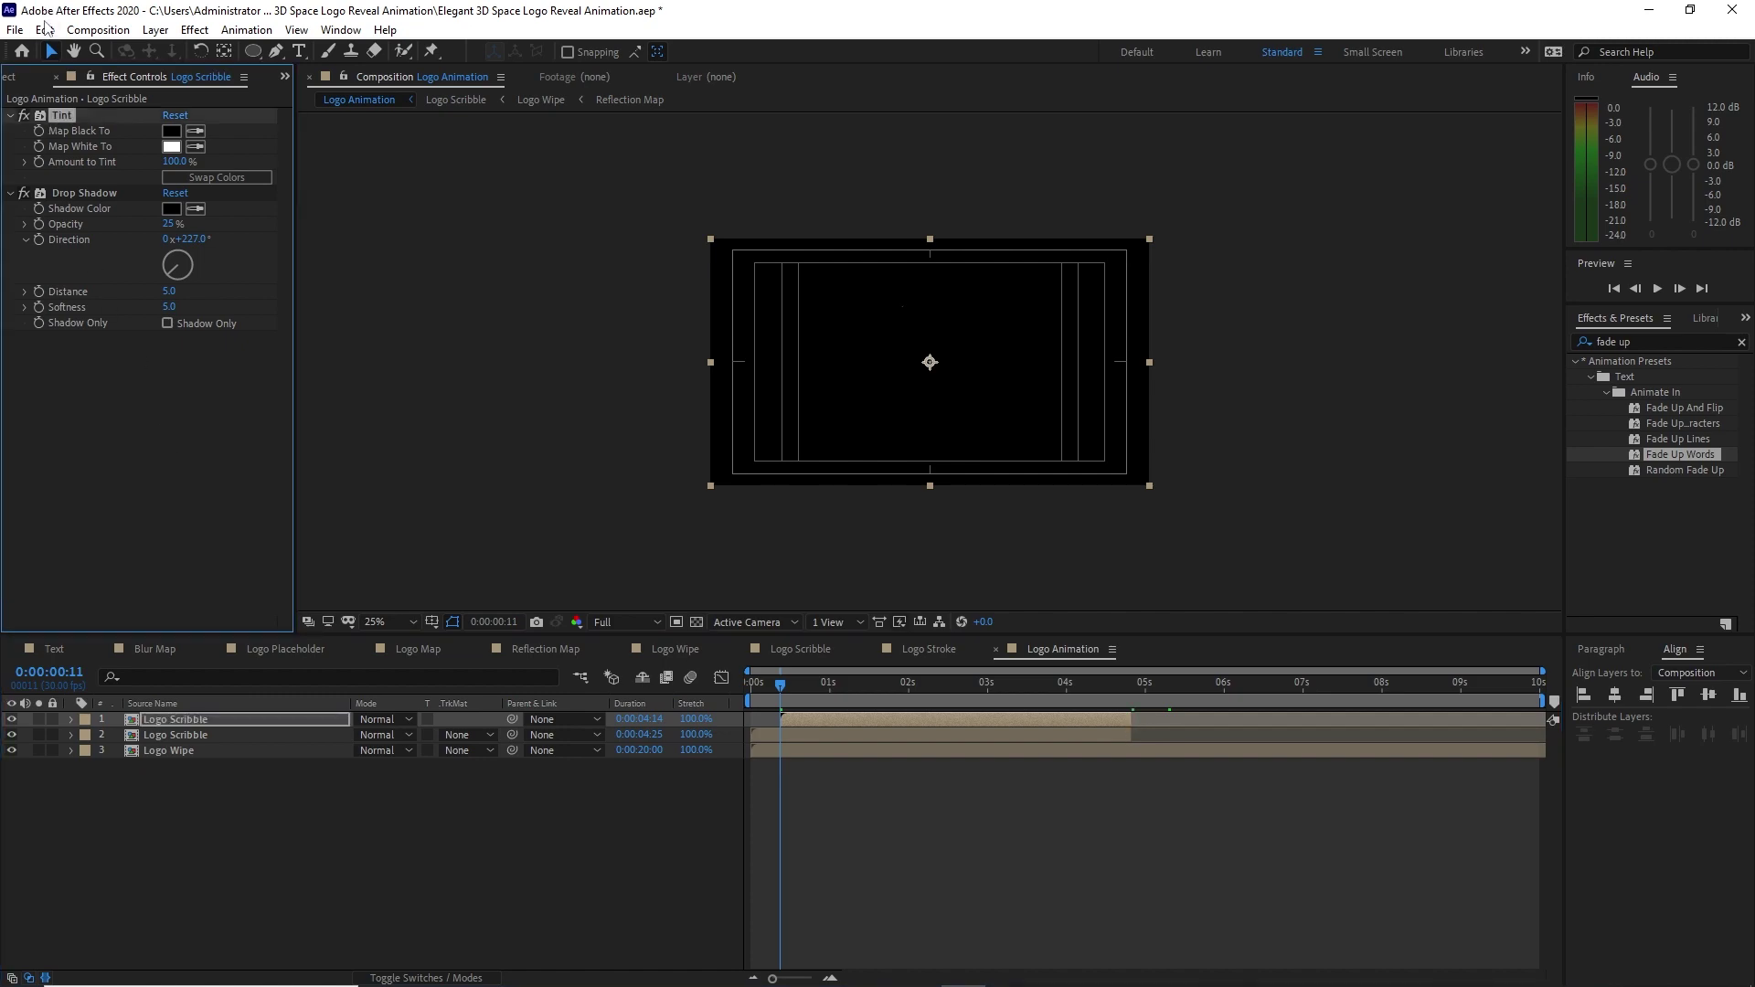
pyautogui.click(44, 29)
pyautogui.click(82, 188)
pyautogui.click(78, 115)
pyautogui.click(44, 30)
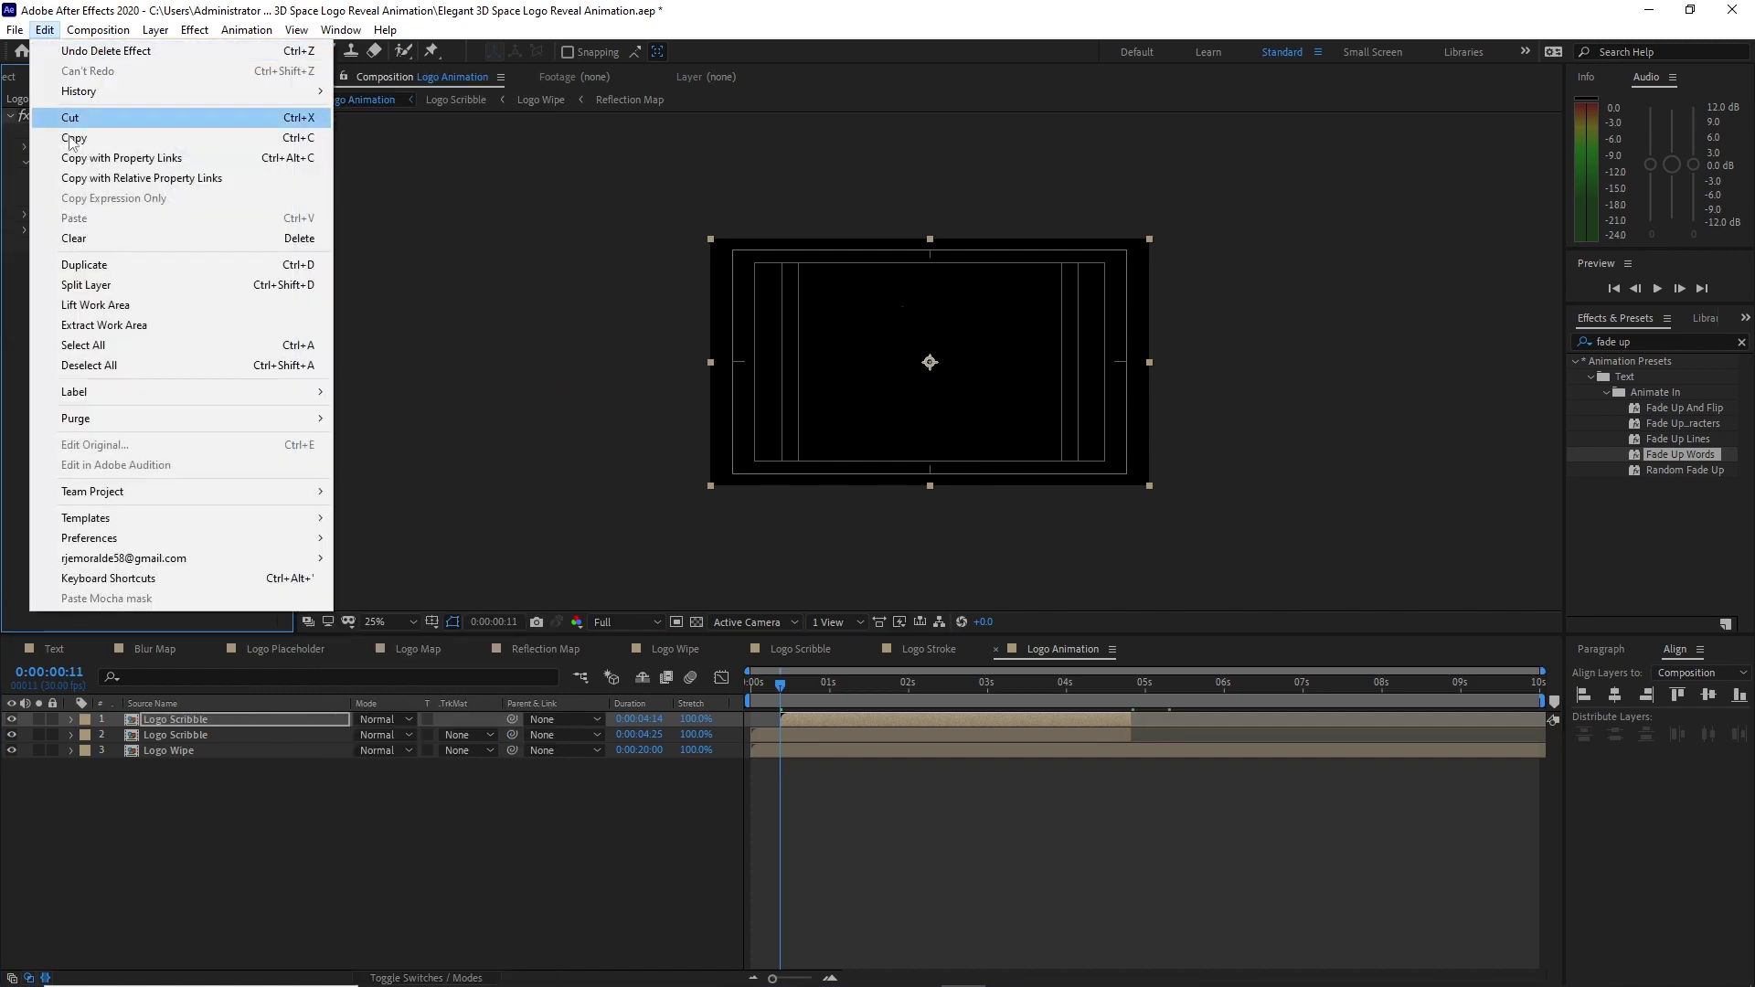
pyautogui.click(82, 189)
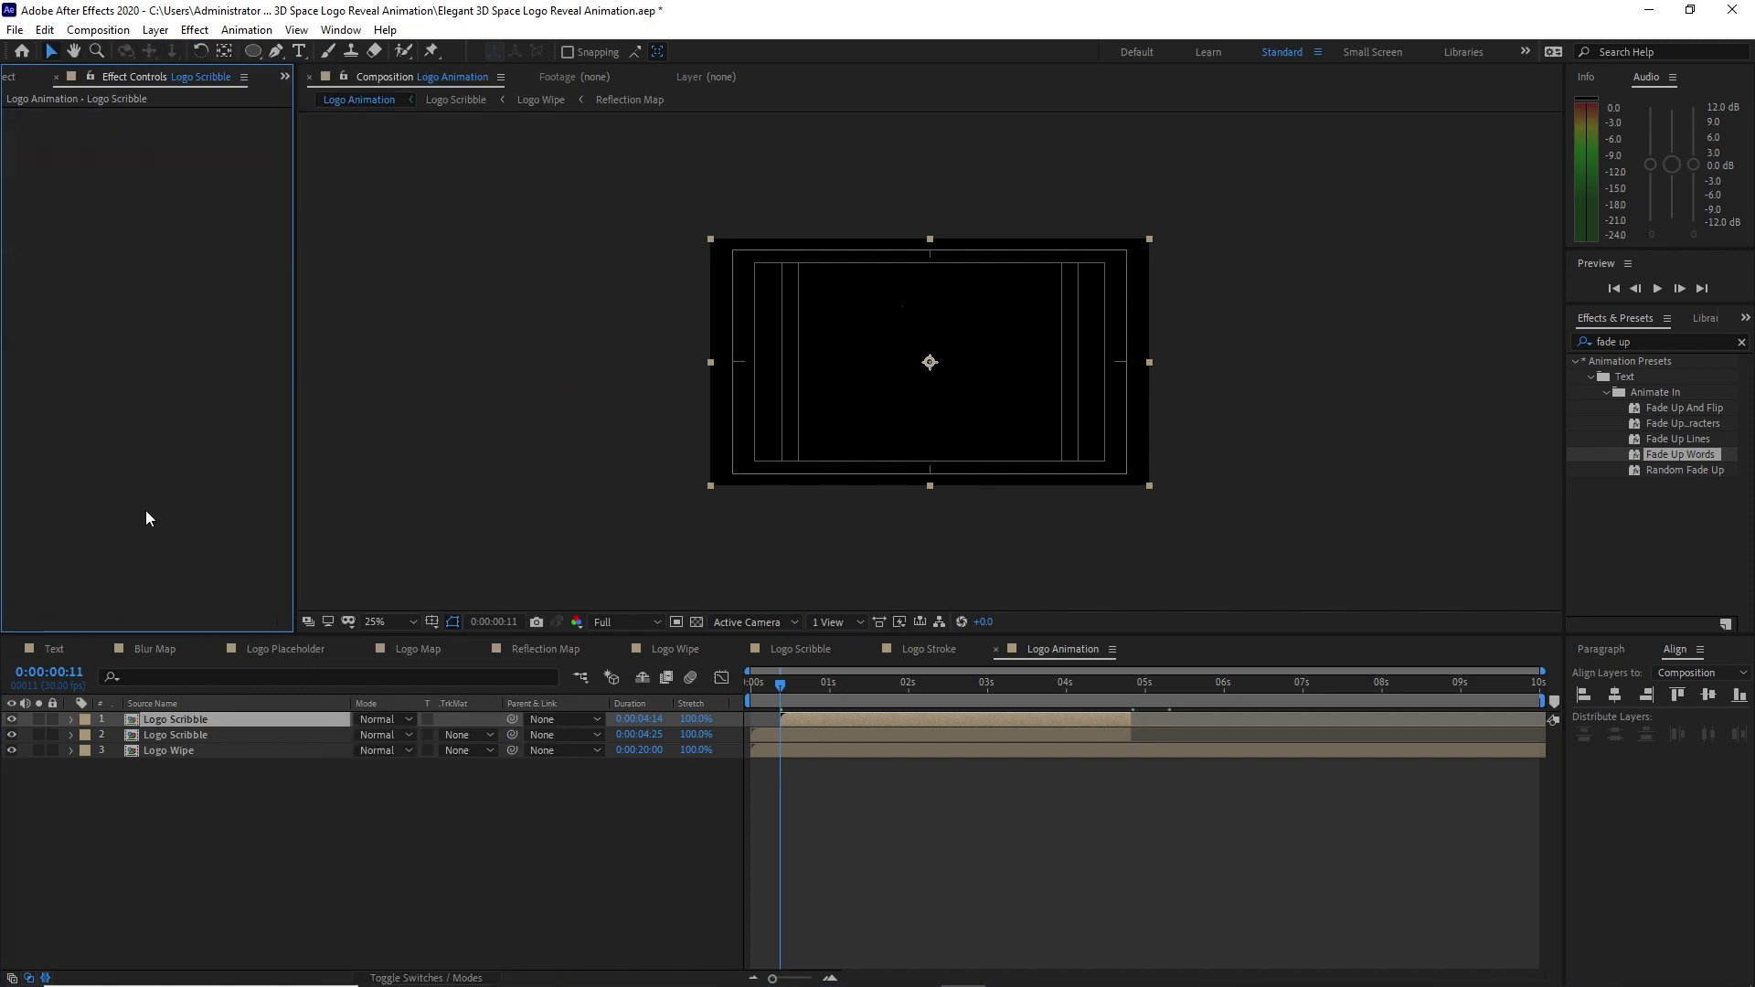
# Add Logo Stroke as the uppermost layer in Logo Animation and turn on 3D for the Logo Scribble and Logo Wipe layers.
pyautogui.click(13, 77)
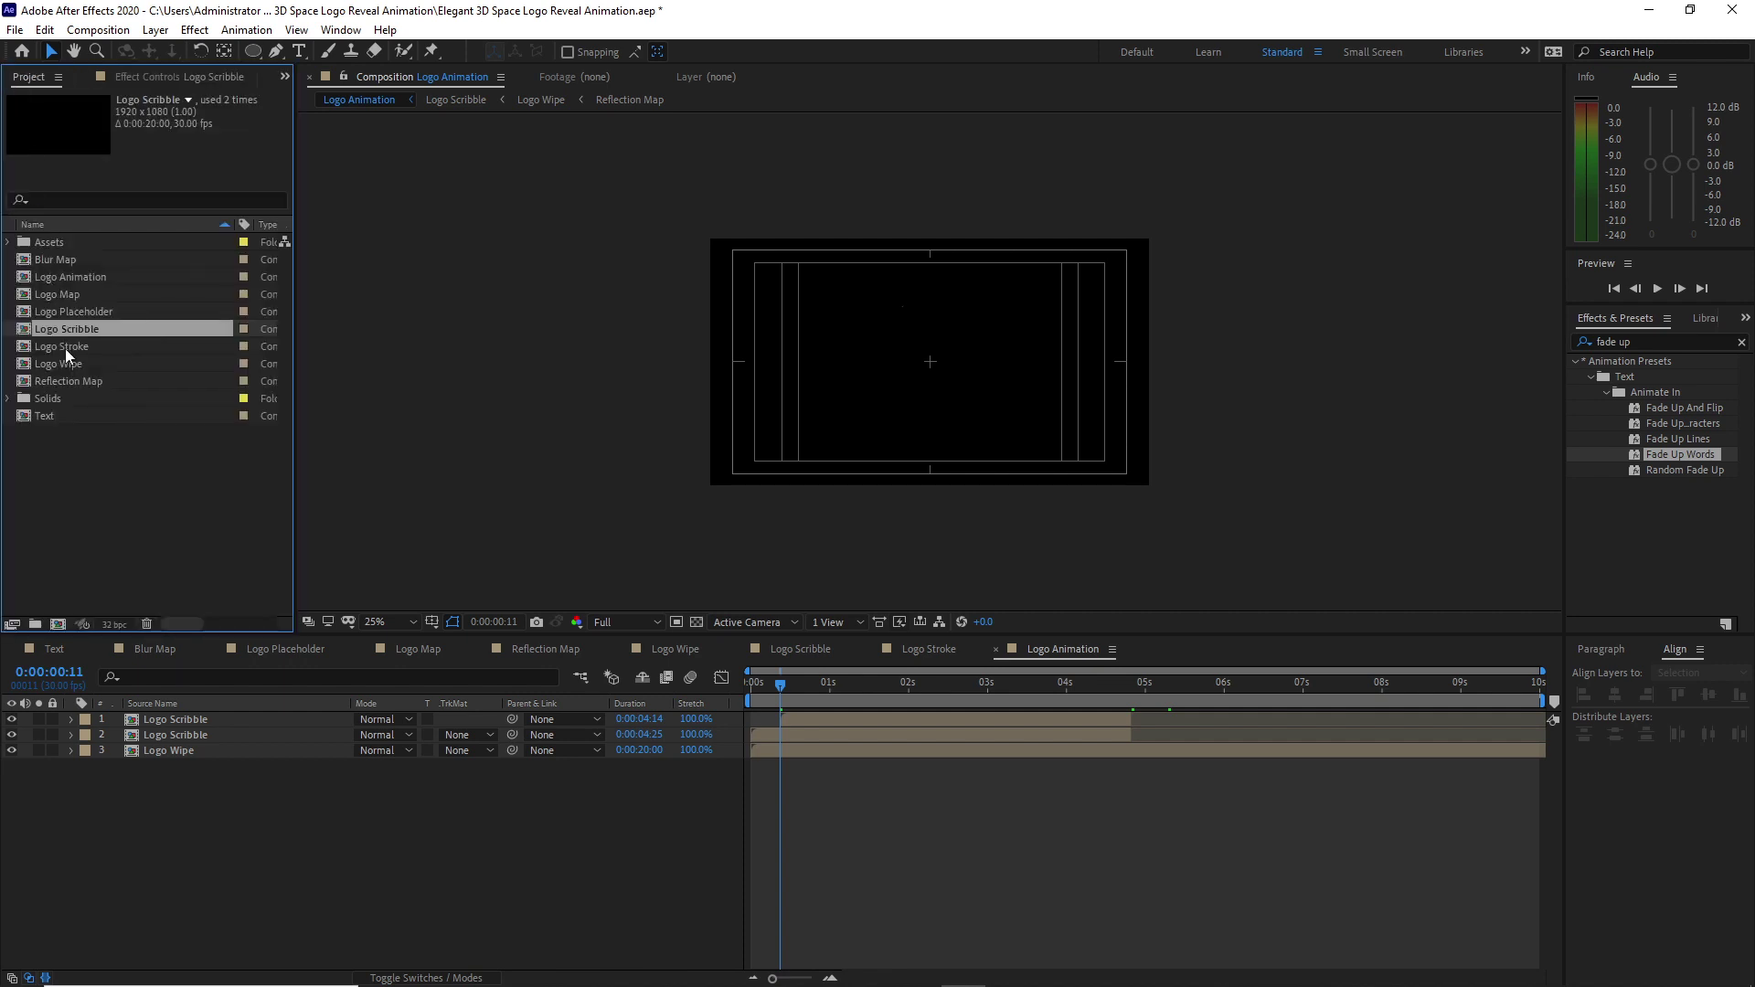
pyautogui.moveTo(64, 348)
pyautogui.mouseDown()
pyautogui.moveTo(128, 727)
pyautogui.moveTo(144, 724)
pyautogui.mouseUp()
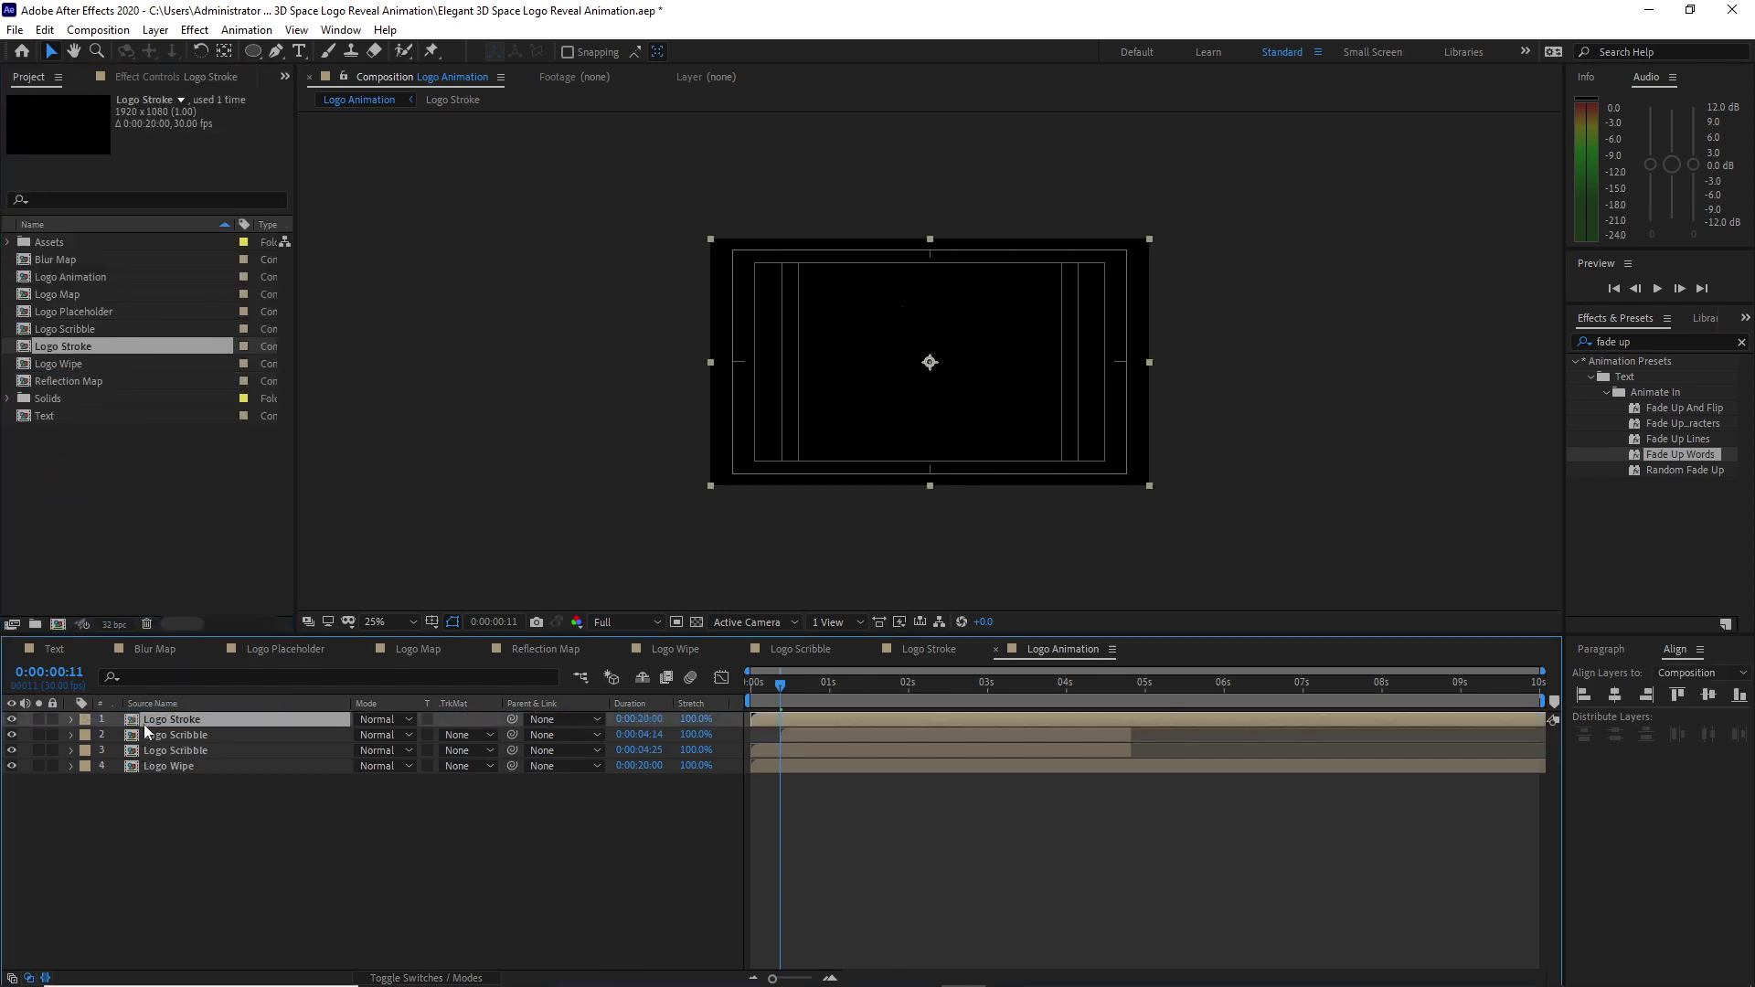
pyautogui.click(416, 978)
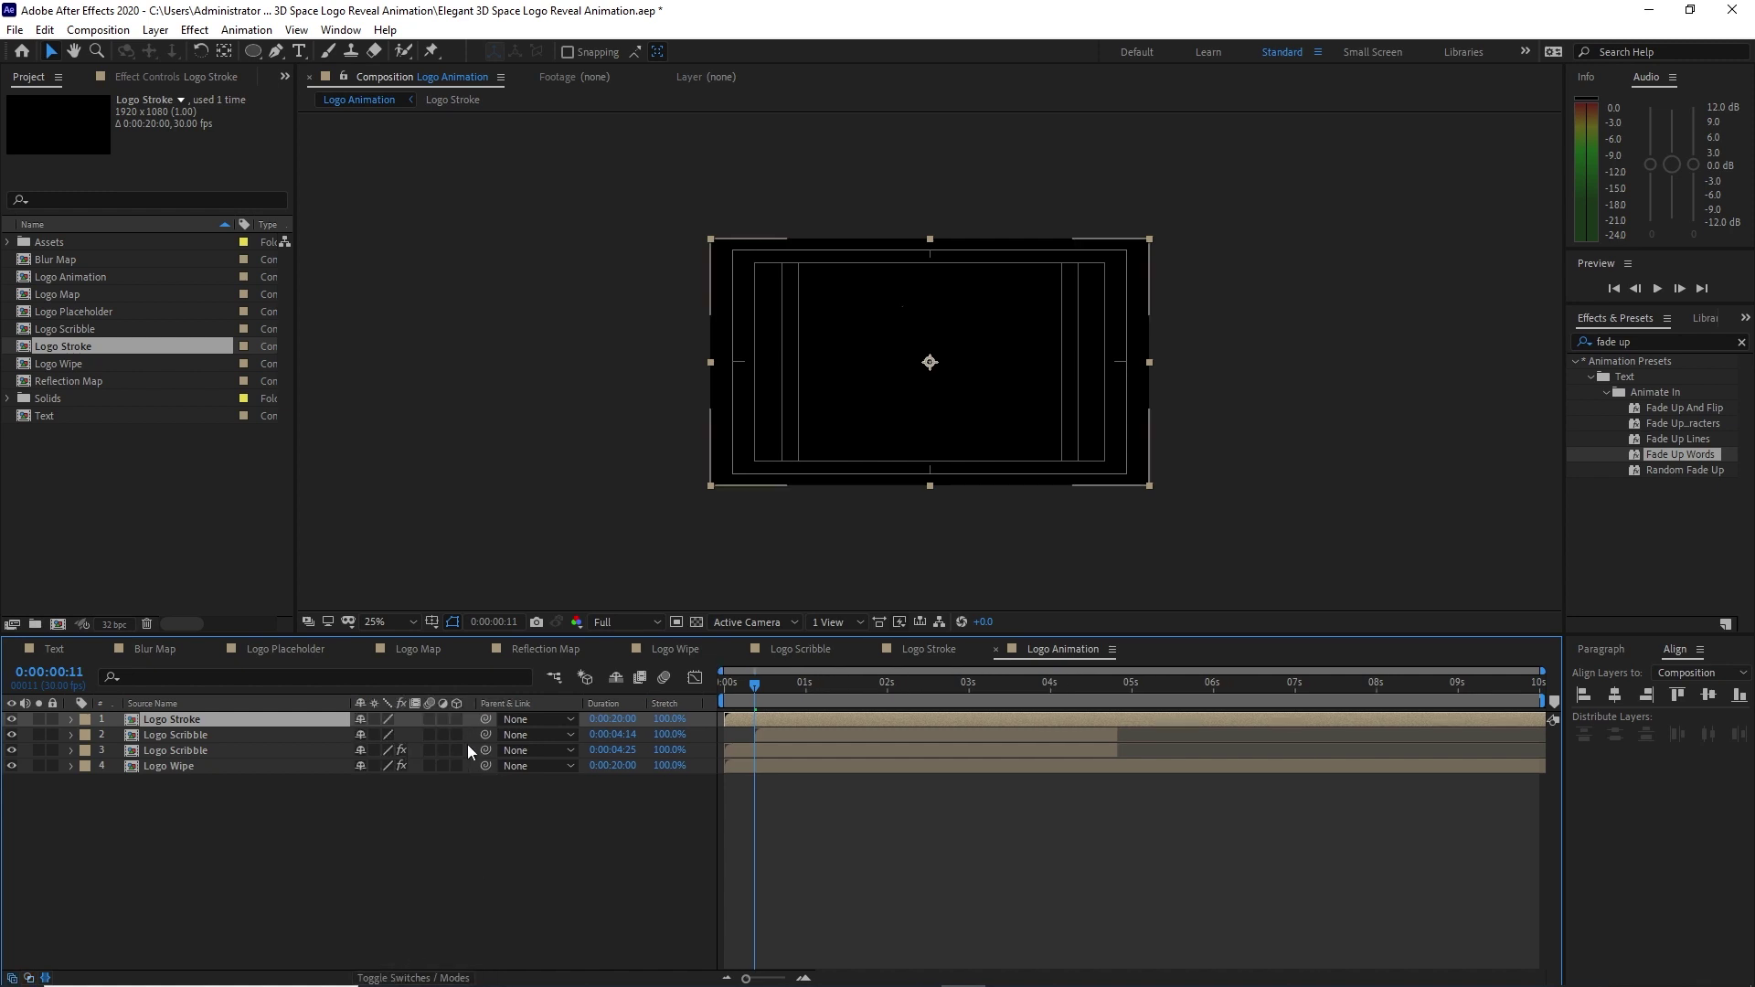
pyautogui.click(456, 720)
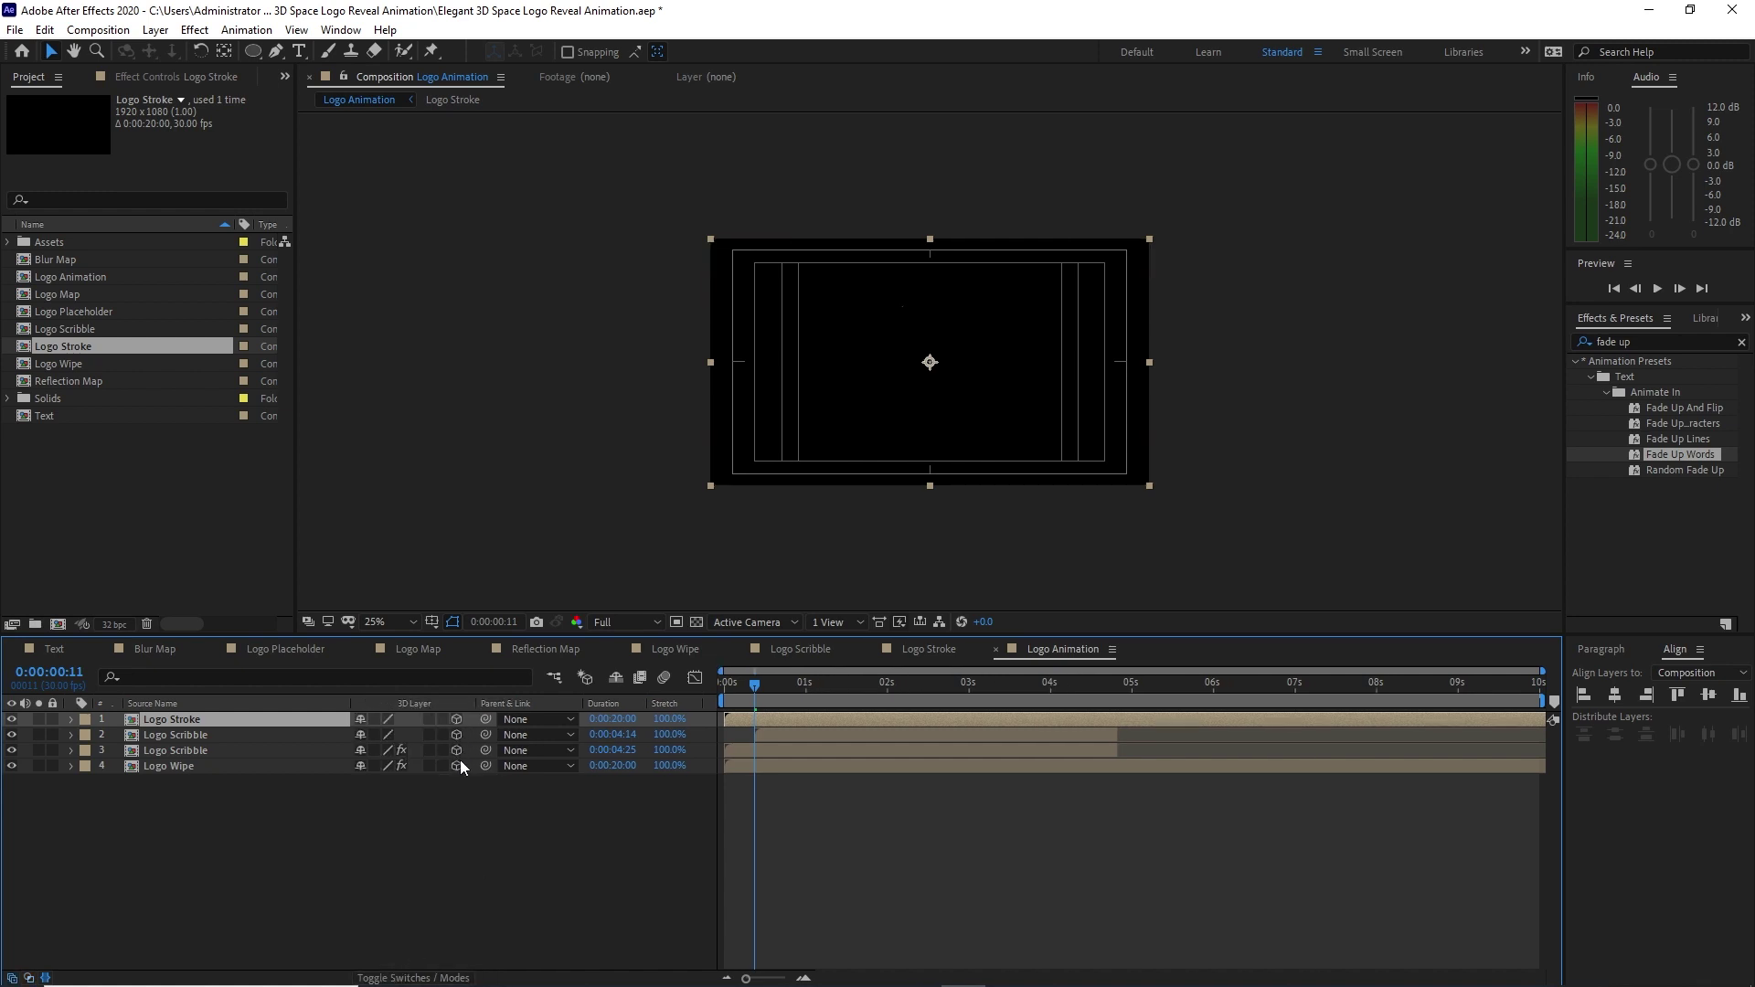
pyautogui.click(458, 765)
pyautogui.click(929, 649)
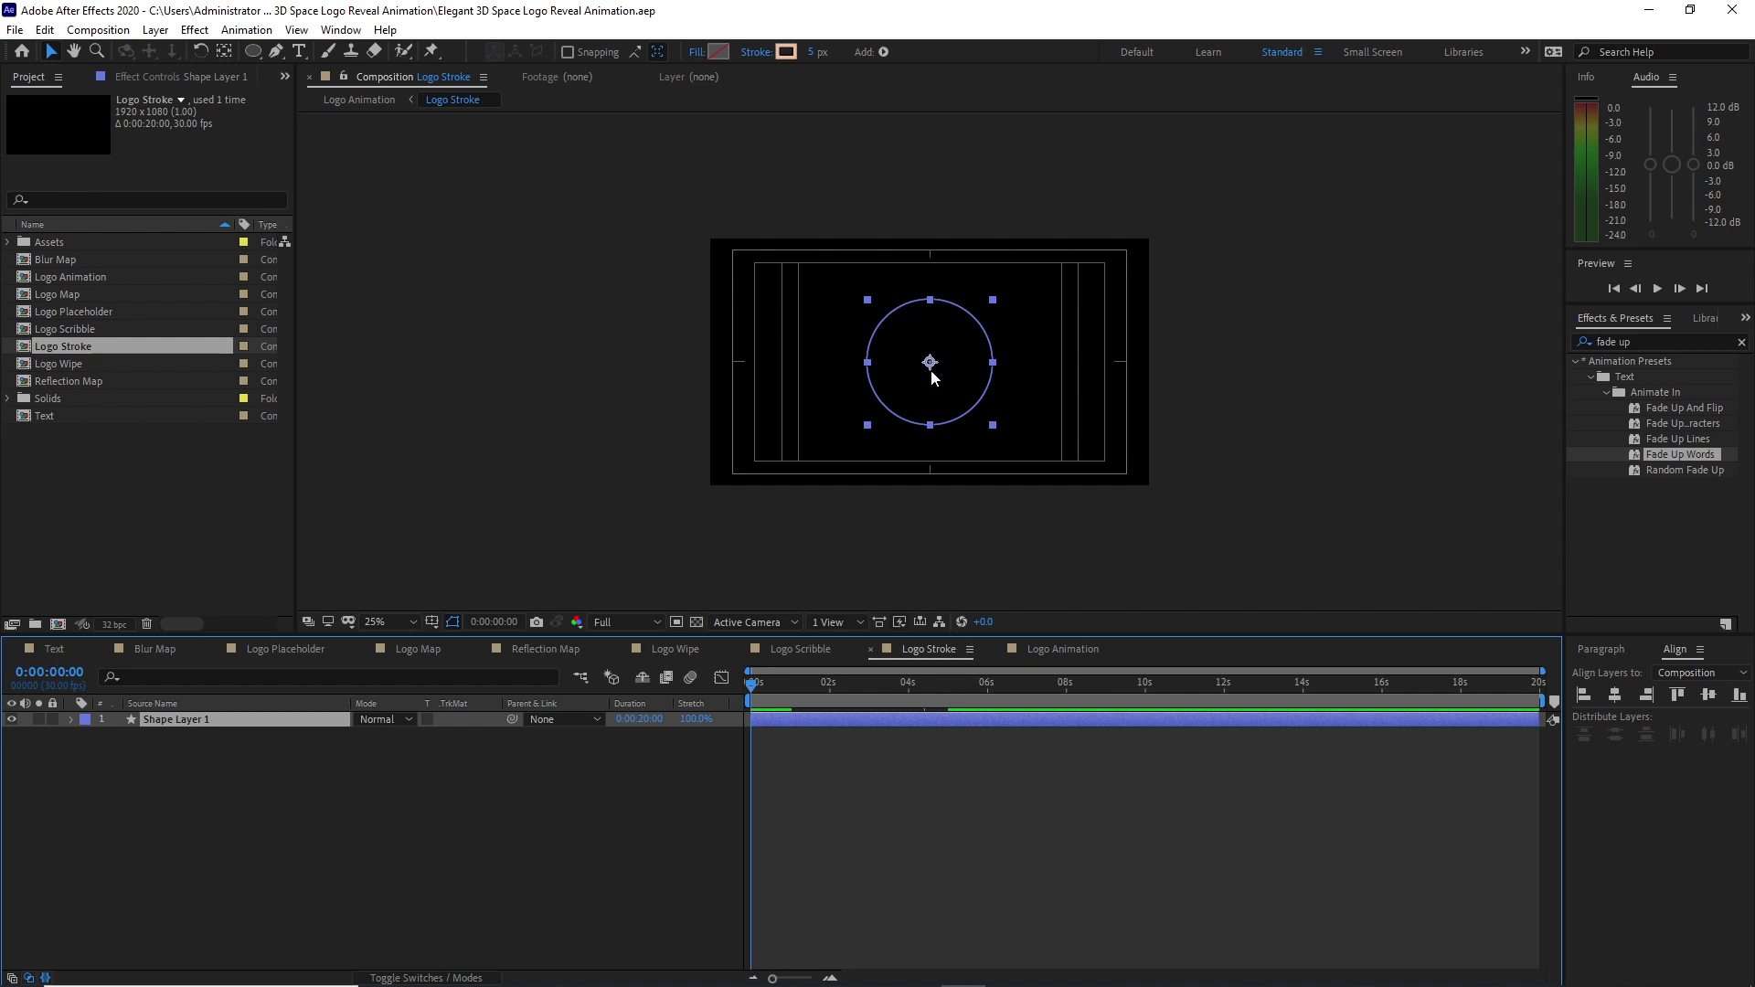
pyautogui.click(1070, 650)
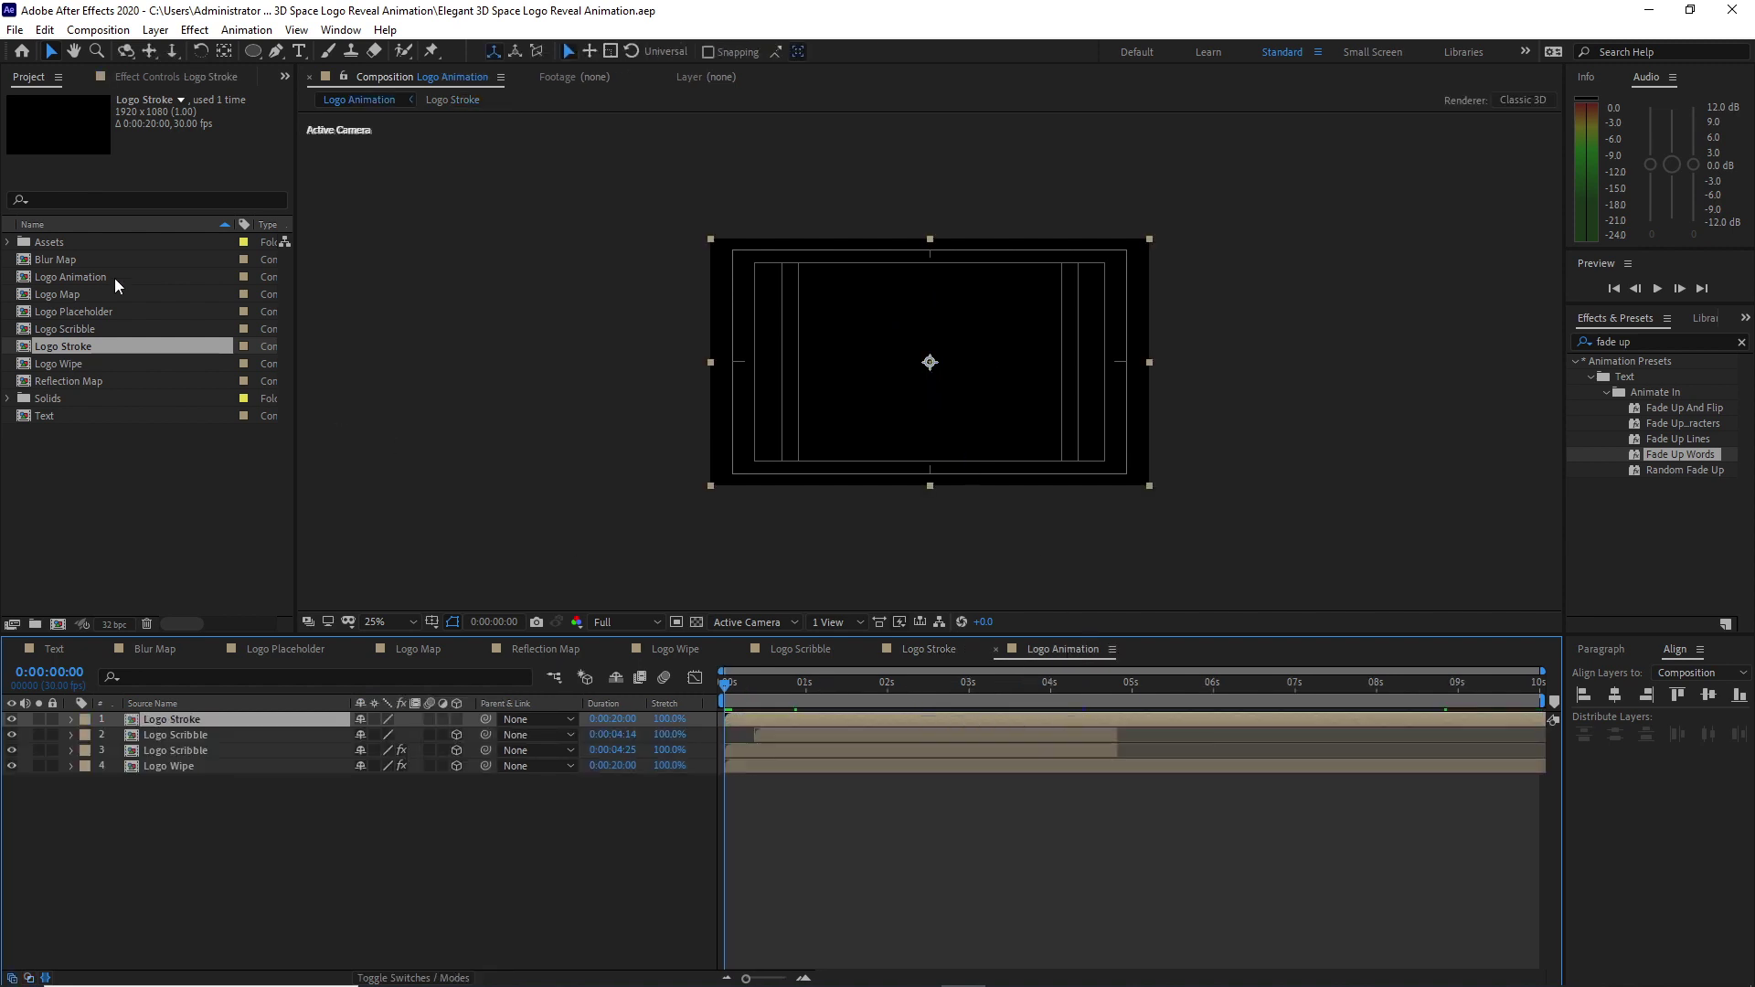
# Create a 1920 x 1080, 0:00:10:00 composition named Main and add Blur Map to it as a hidden layer.
pyautogui.click(97, 29)
pyautogui.click(95, 53)
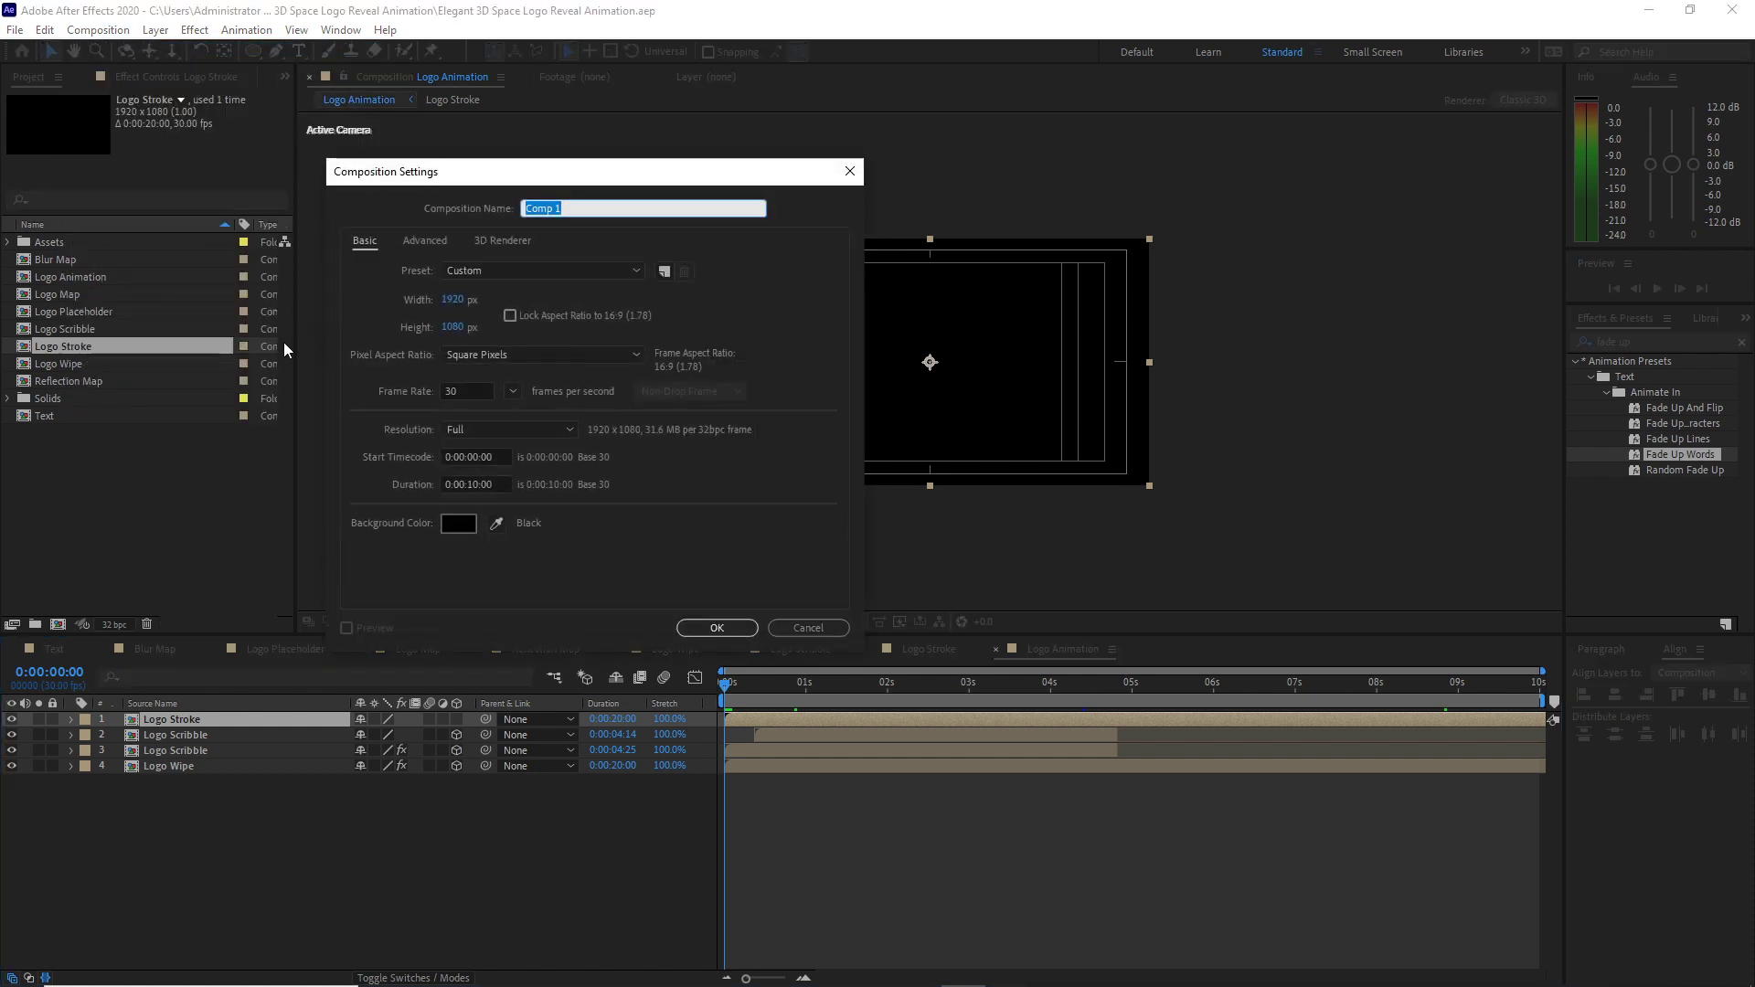
pyautogui.write('Main')
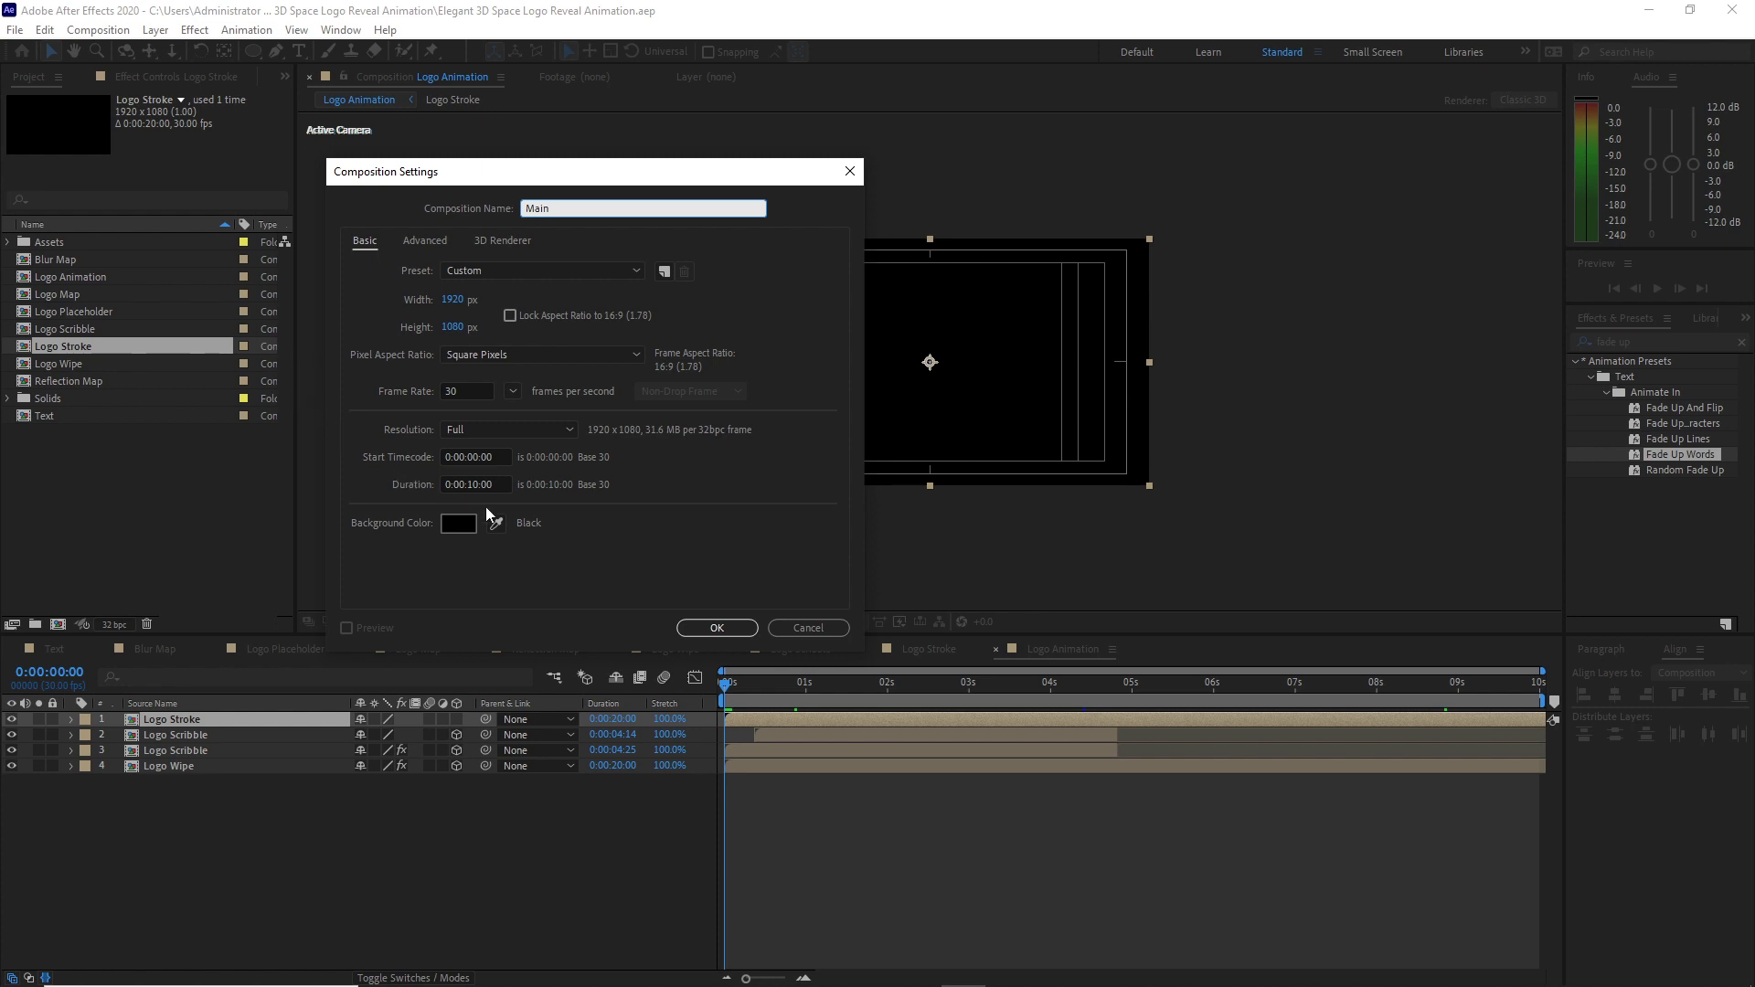
pyautogui.click(694, 627)
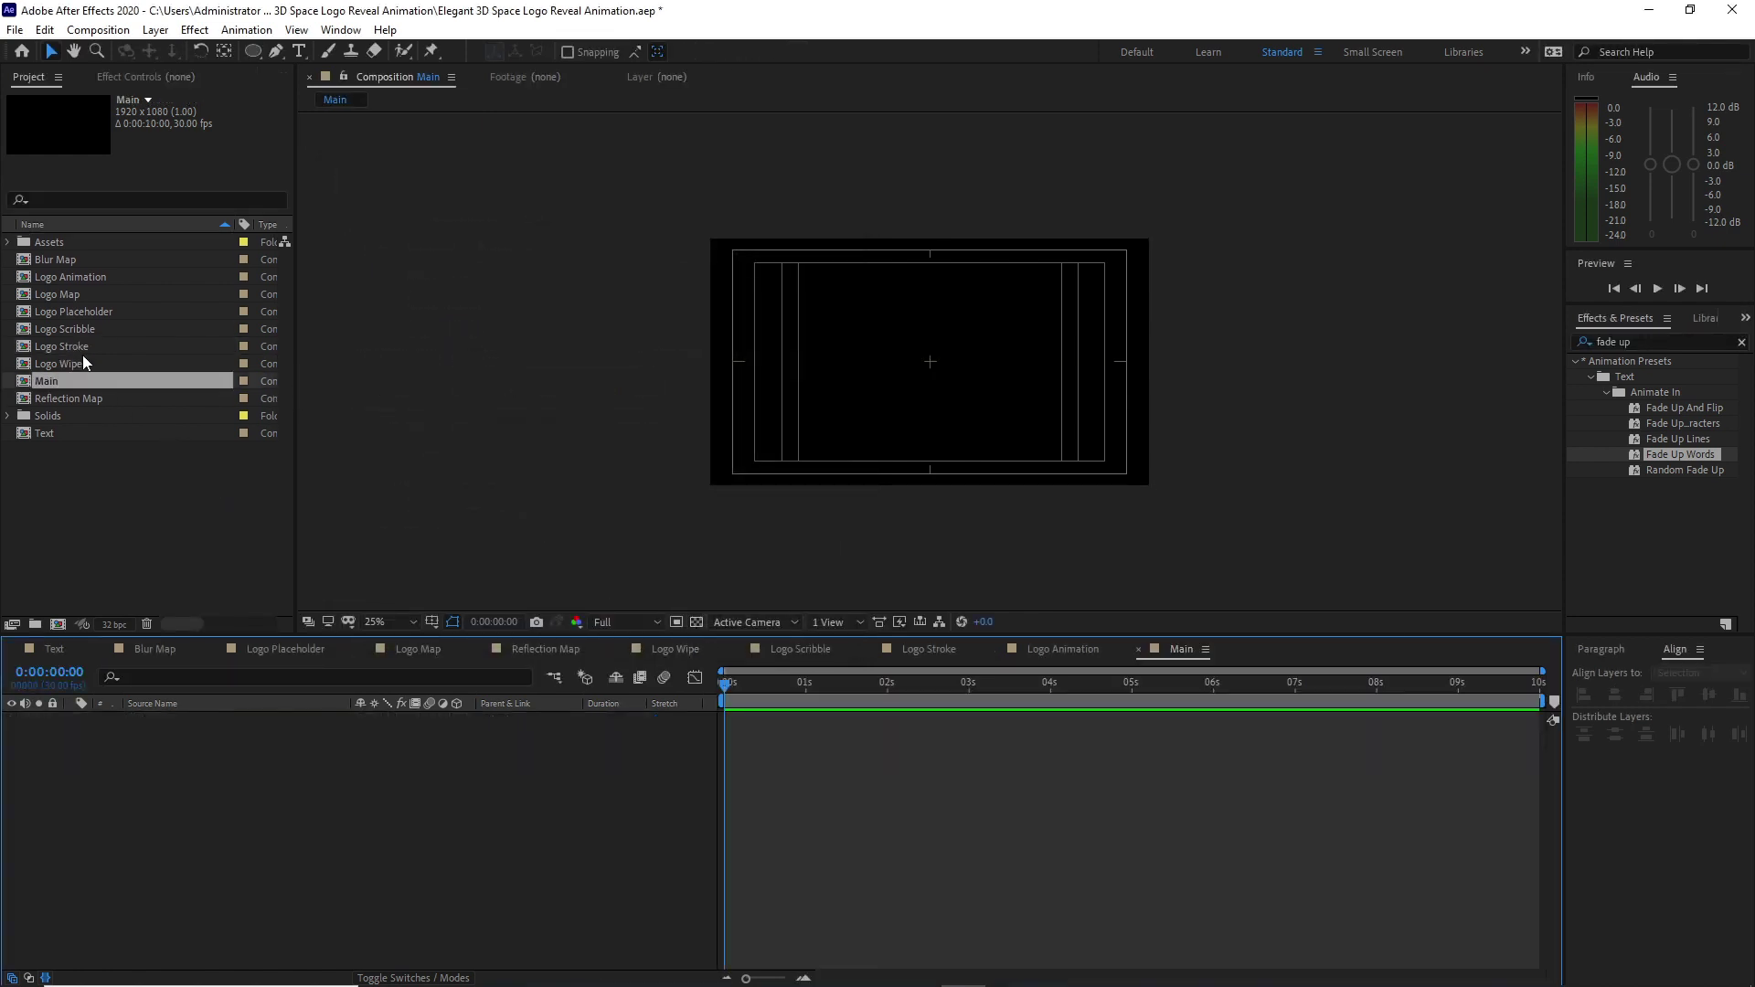
pyautogui.moveTo(59, 261); pyautogui.dragTo(162, 779)
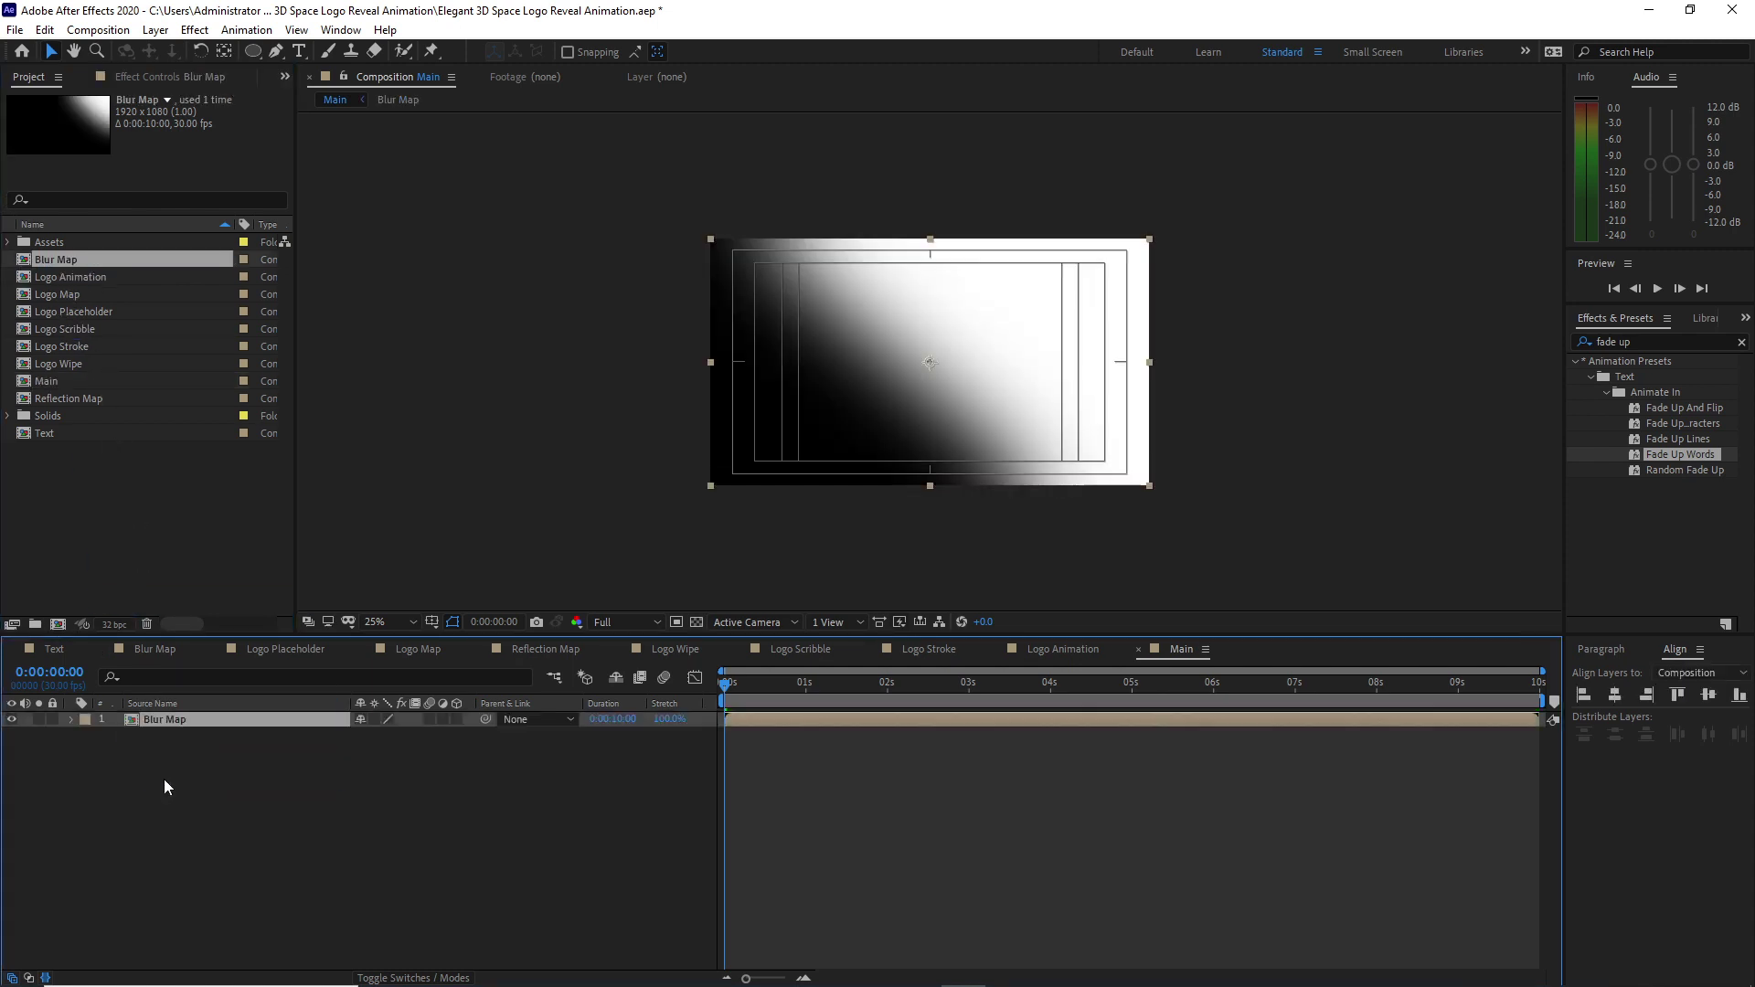
pyautogui.click(12, 720)
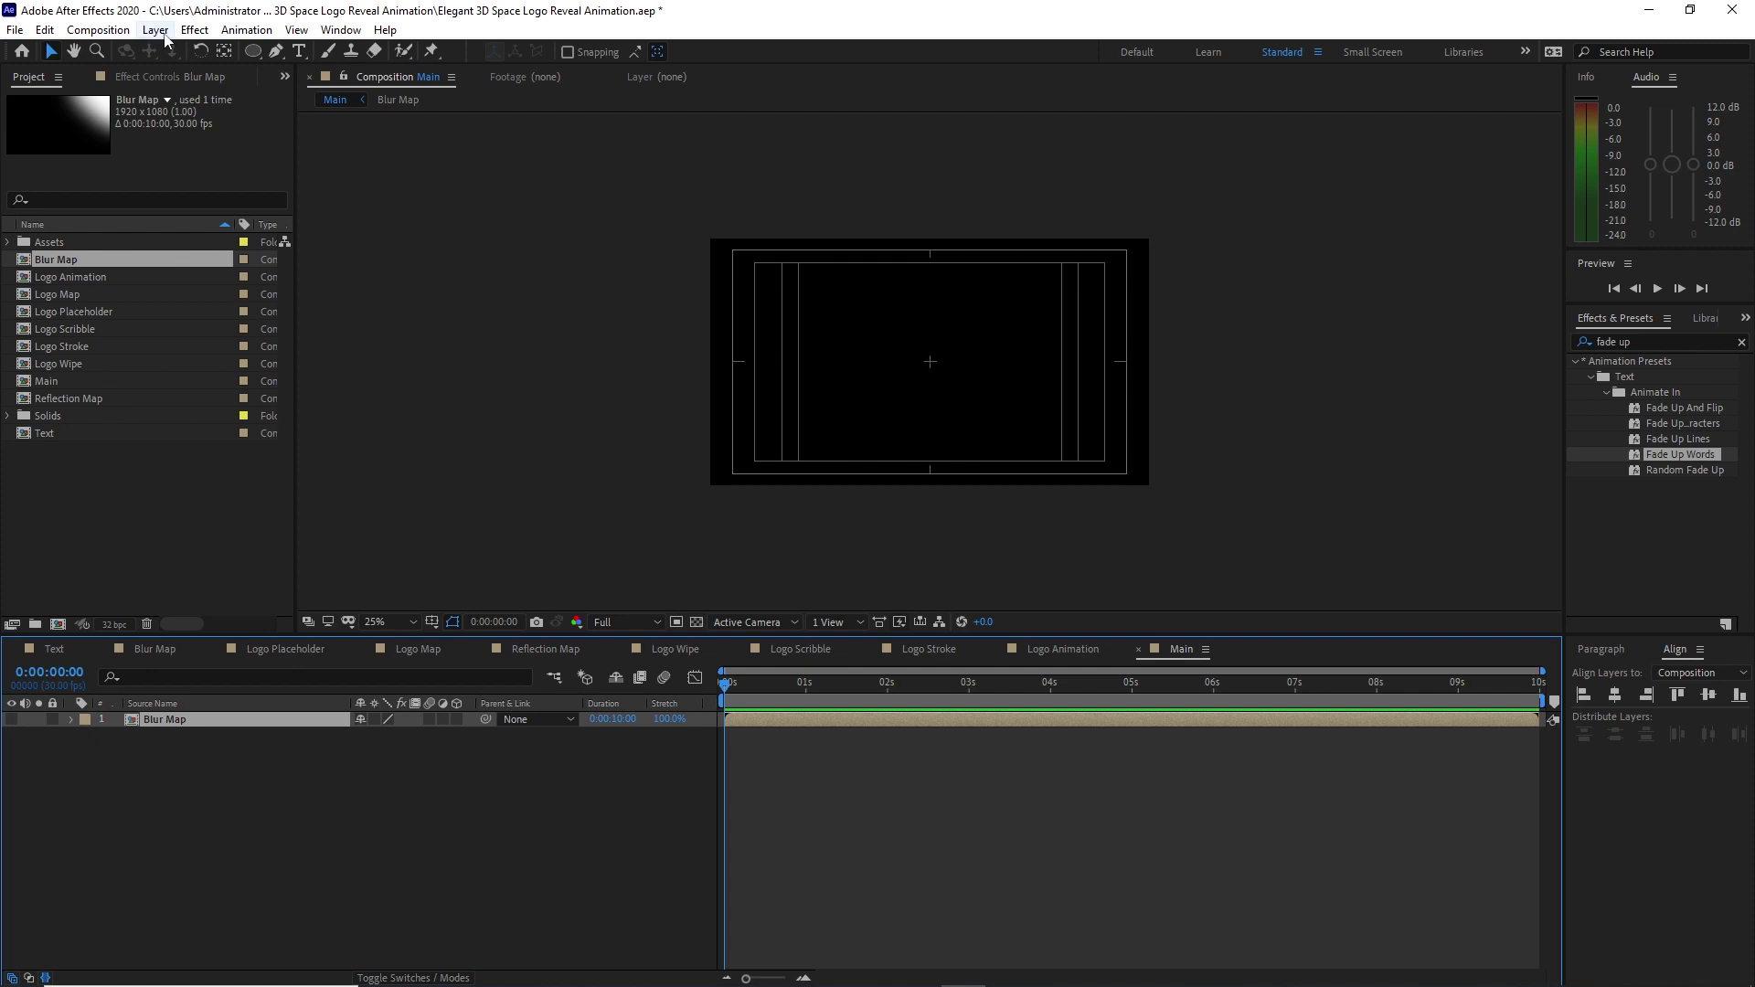
# Add a full-size solid with color 242424 above the Blur Map layer in Main.
pyautogui.click(156, 29)
pyautogui.moveTo(319, 52)
pyautogui.click(456, 71)
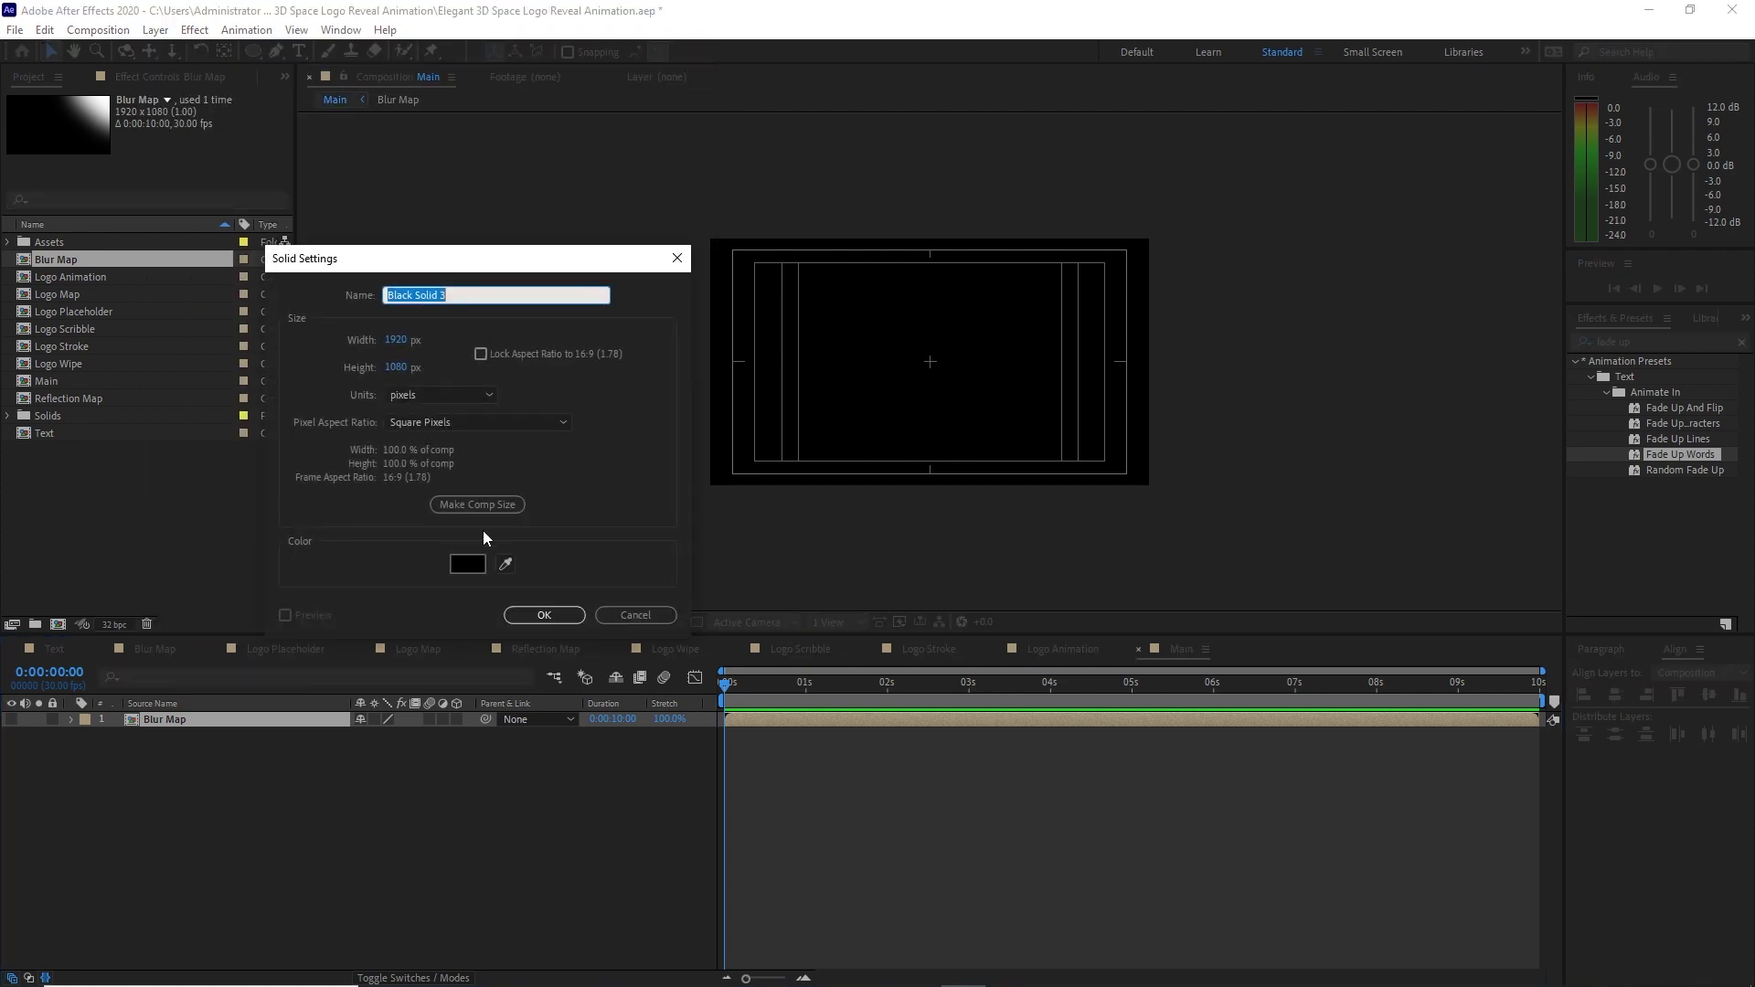
pyautogui.click(468, 563)
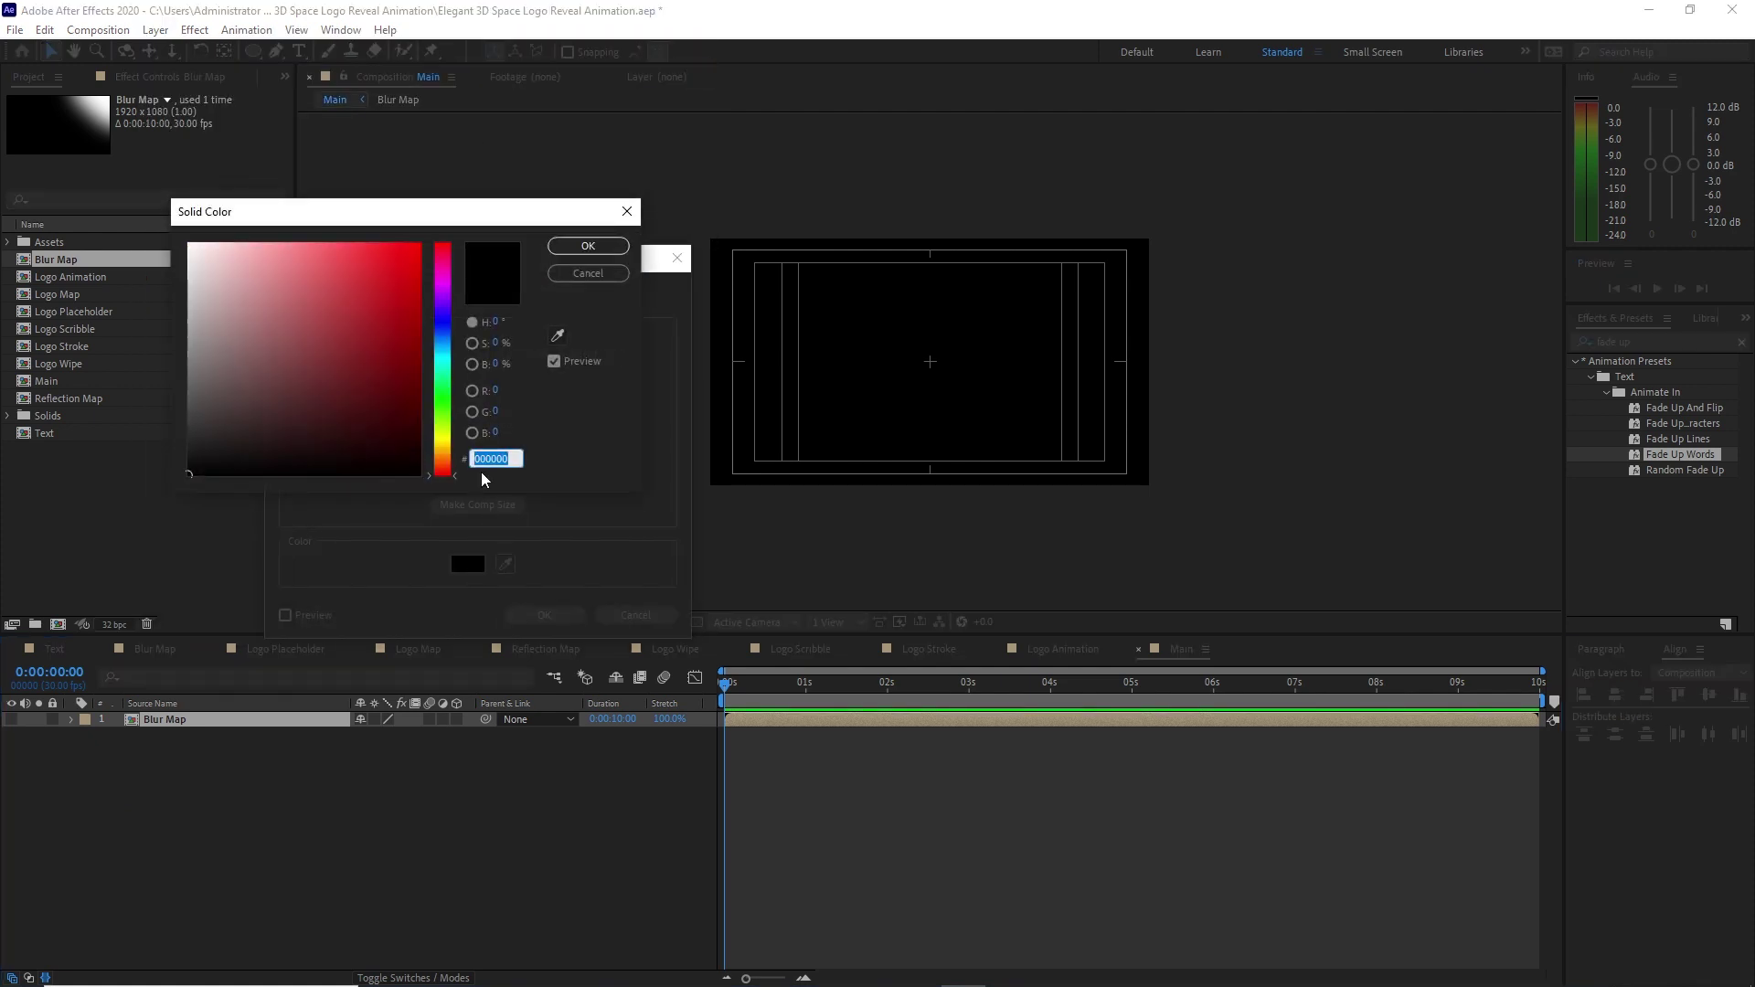
pyautogui.write('242424')
pyautogui.click(588, 247)
pyautogui.click(544, 614)
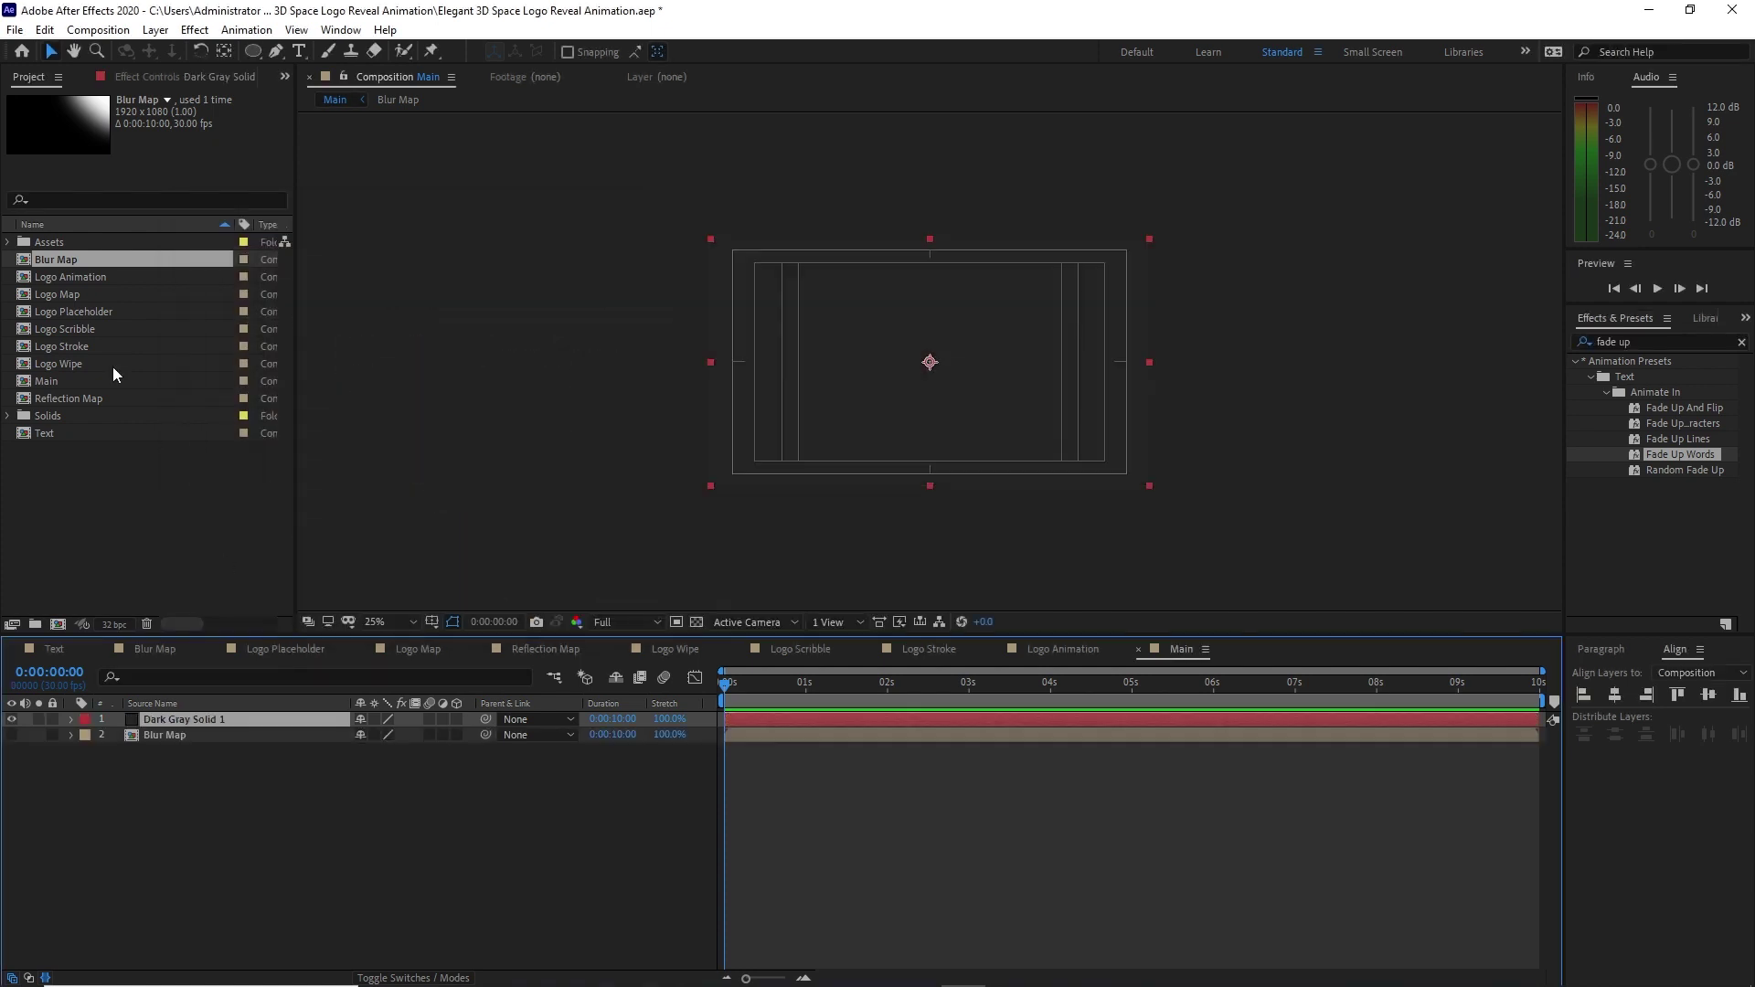
# Place Logo Animation above the solid in Main, make it a 3D layer and duplicate it five times.
pyautogui.moveTo(73, 281); pyautogui.dragTo(153, 713)
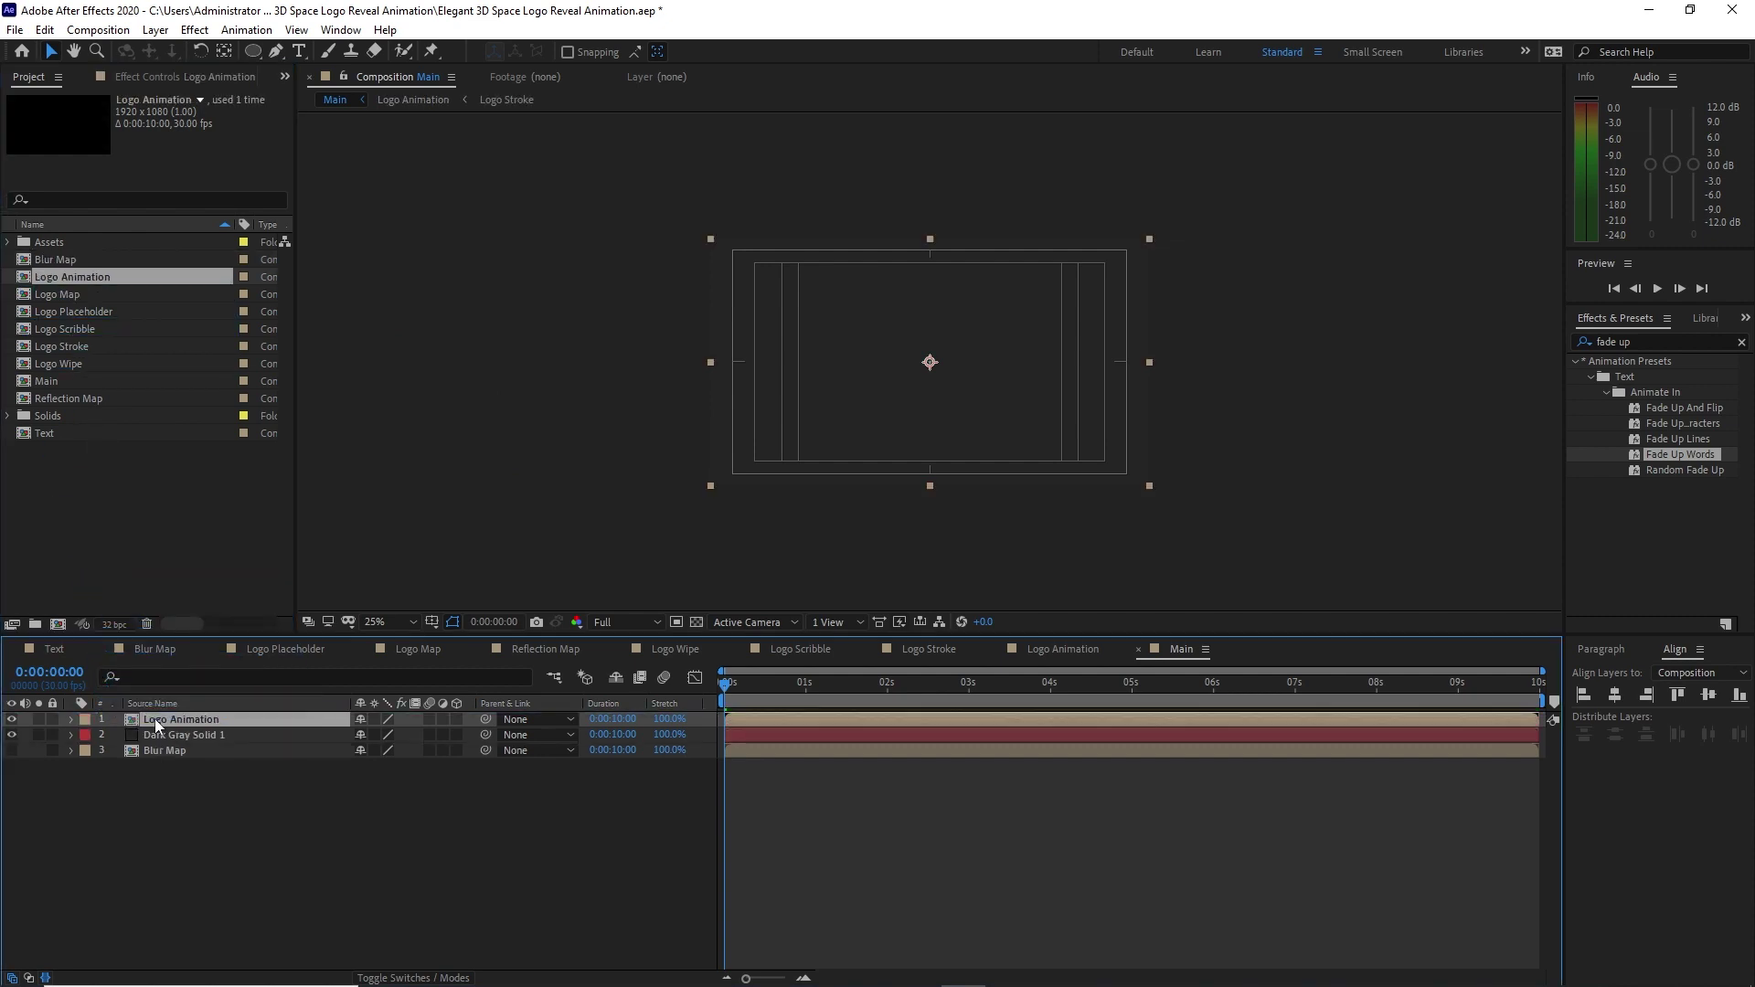
pyautogui.click(457, 720)
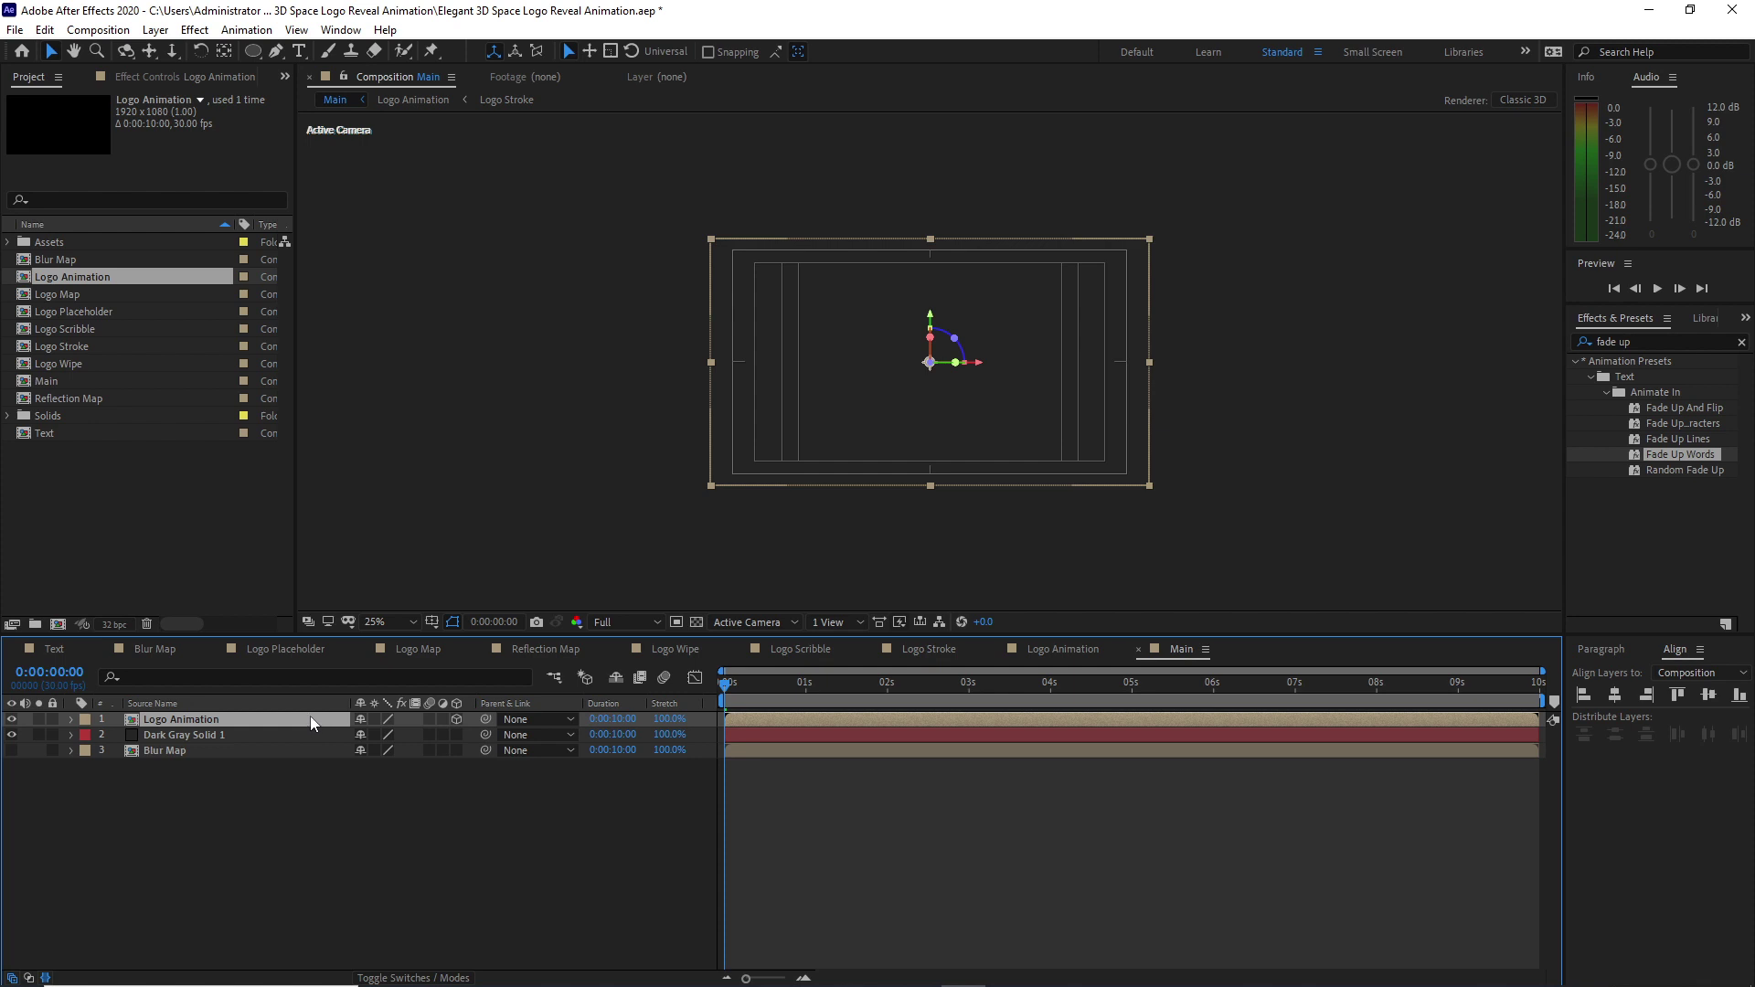
pyautogui.hotkey('ctrl', 'd')
pyautogui.hotkey('ctrl', 'd')
pyautogui.hotkey('ctrl', 'd')
pyautogui.hotkey('ctrl', 'd')
pyautogui.hotkey('ctrl', 'd')
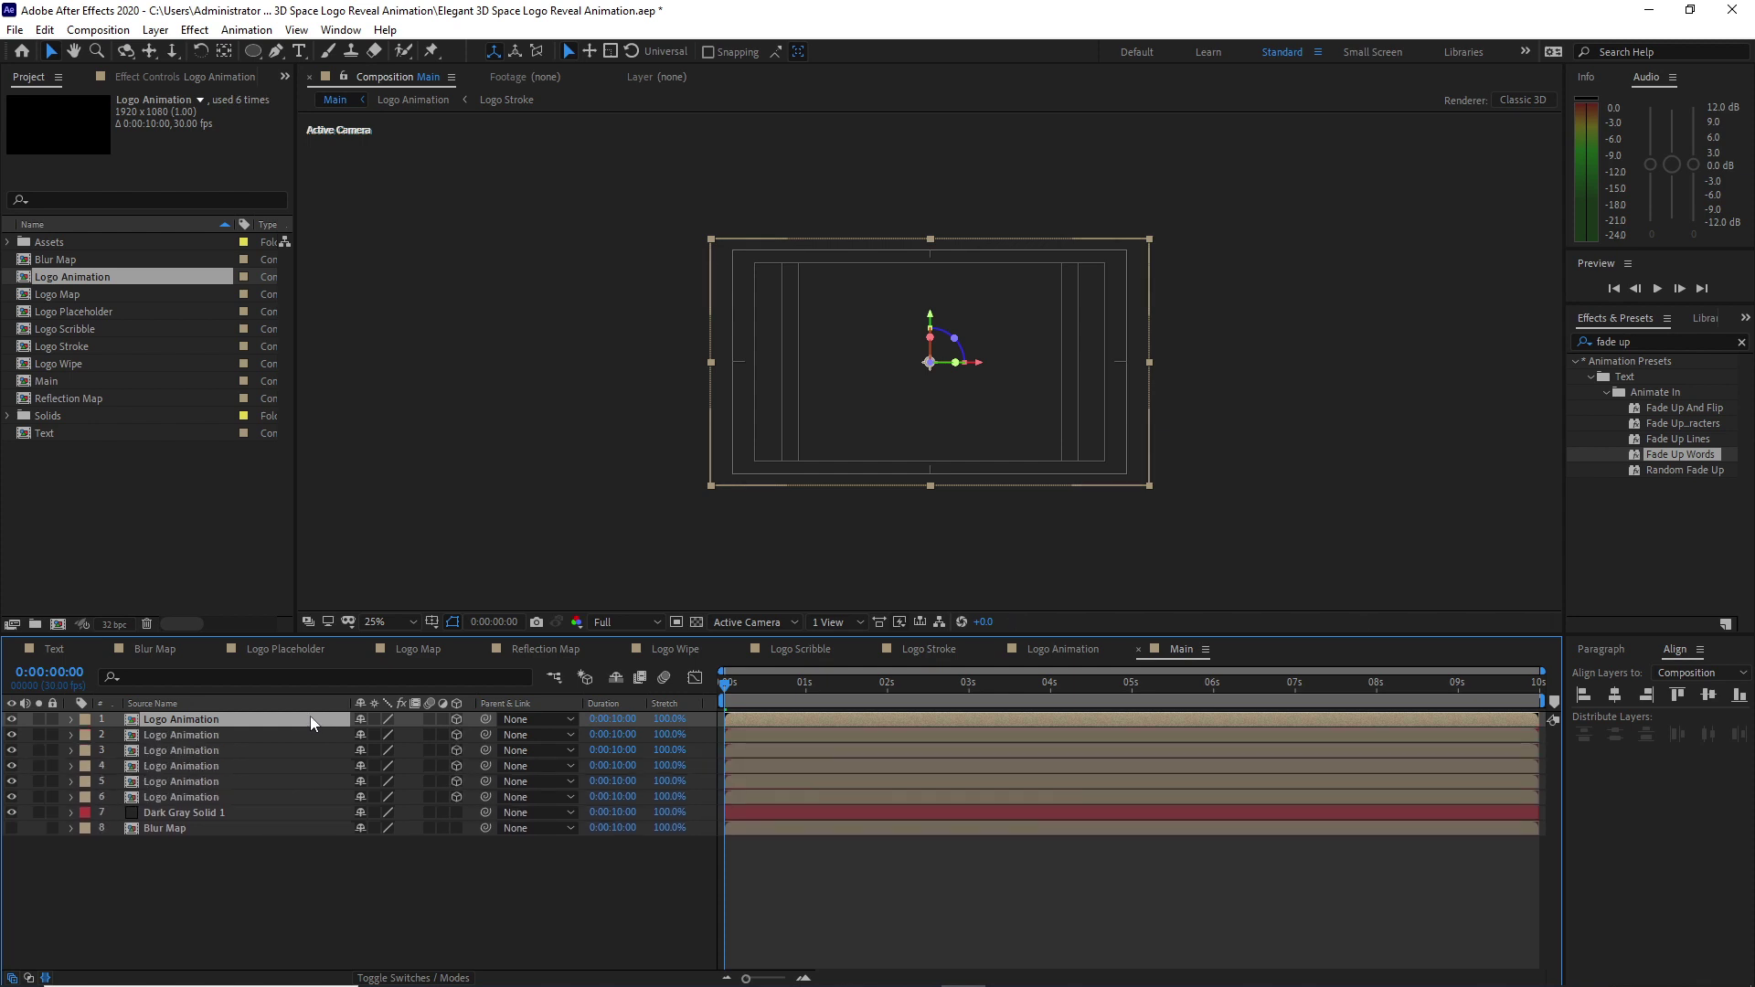
# Set the Z position of Logo Animation layers 5, 4 and 3 to 250, 500 and 750 respectively.
pyautogui.moveTo(112, 716); pyautogui.dragTo(156, 797)
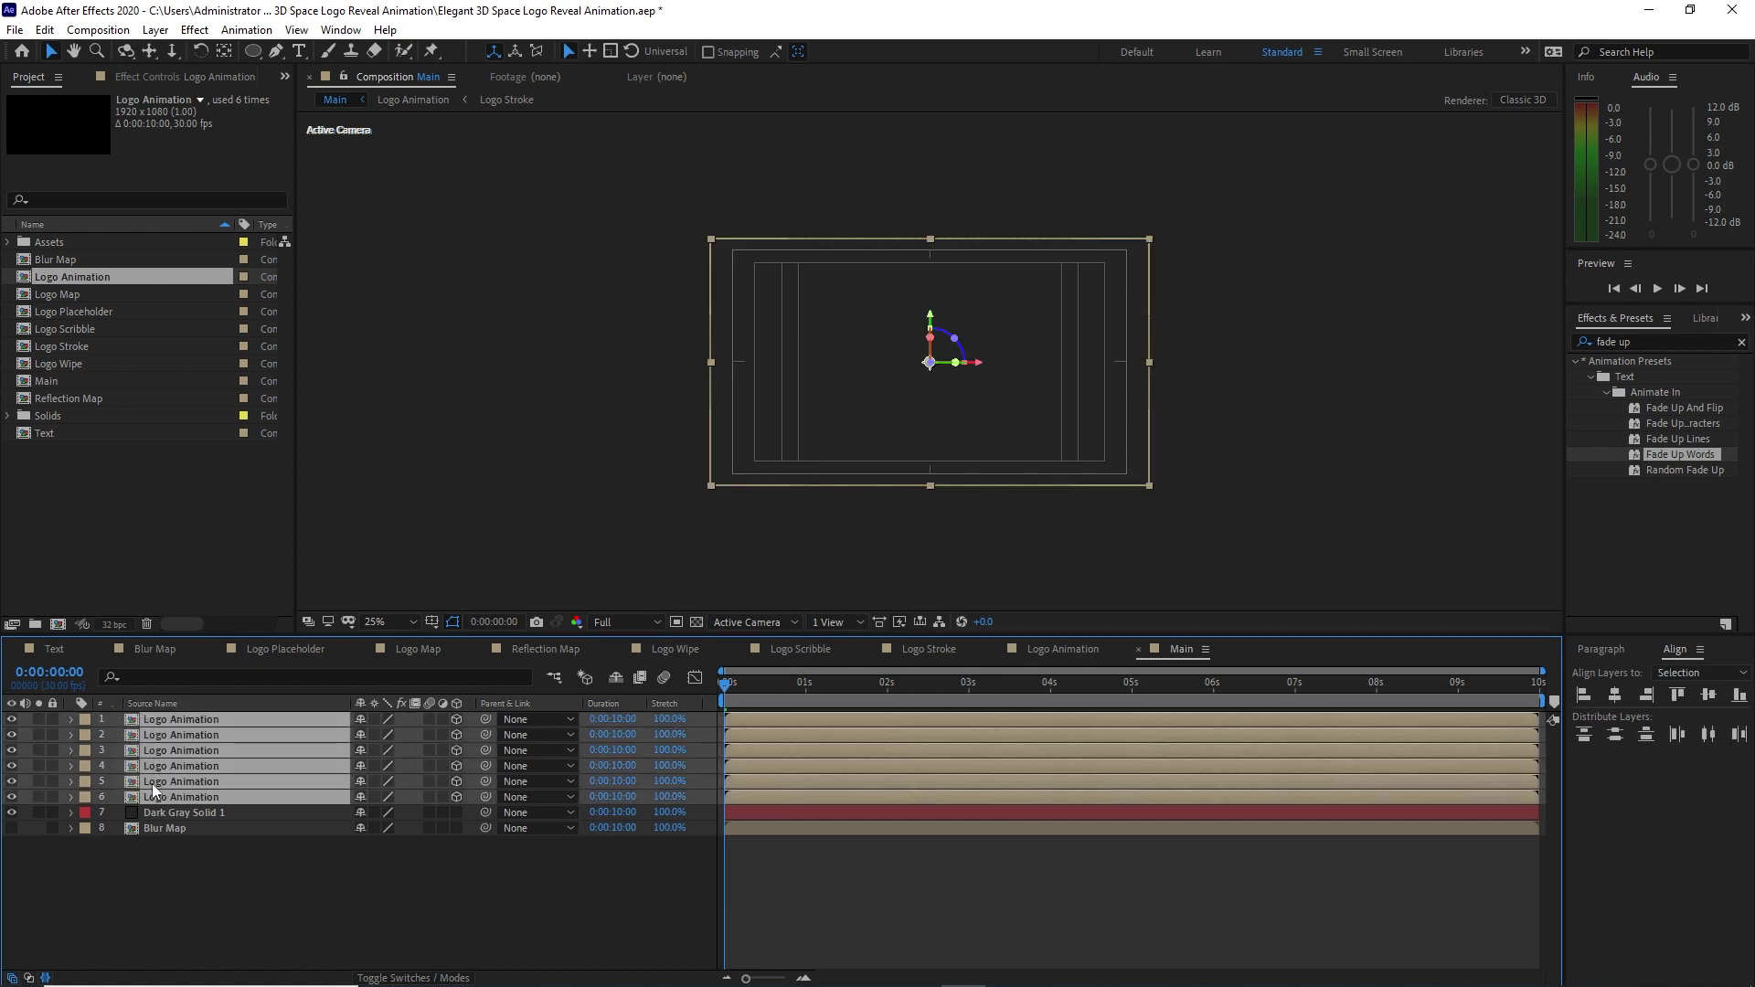
pyautogui.press('p')
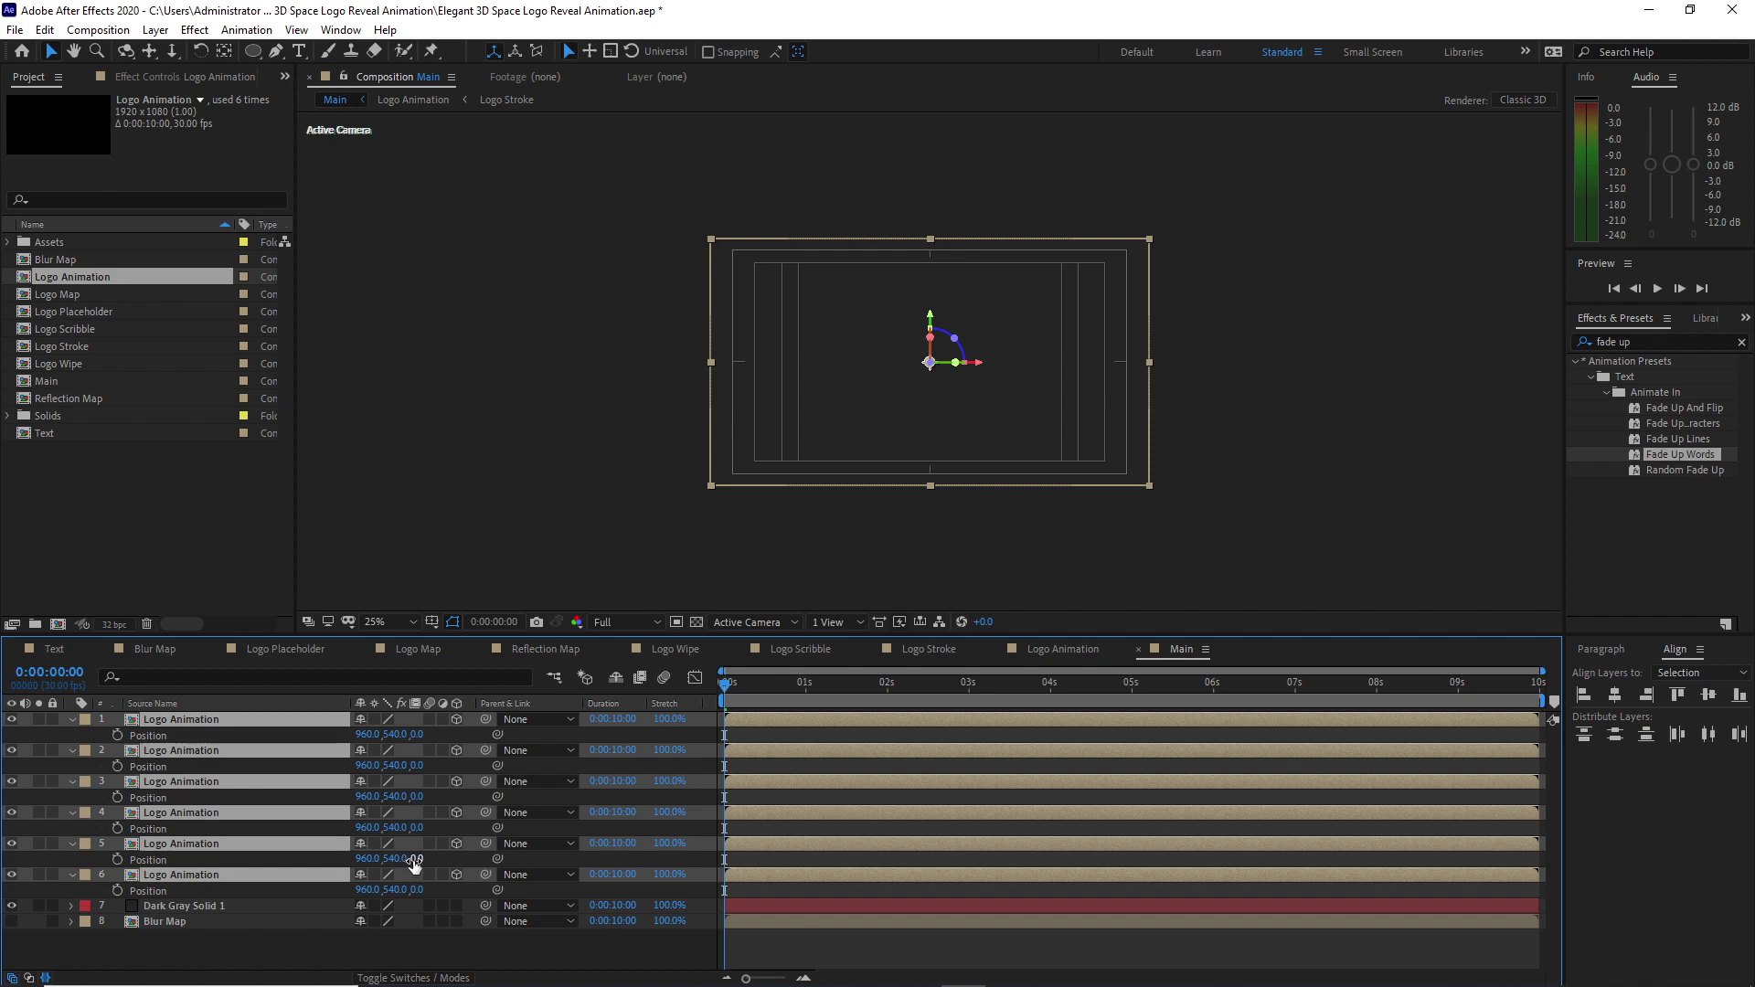
pyautogui.click(406, 934)
pyautogui.click(416, 859)
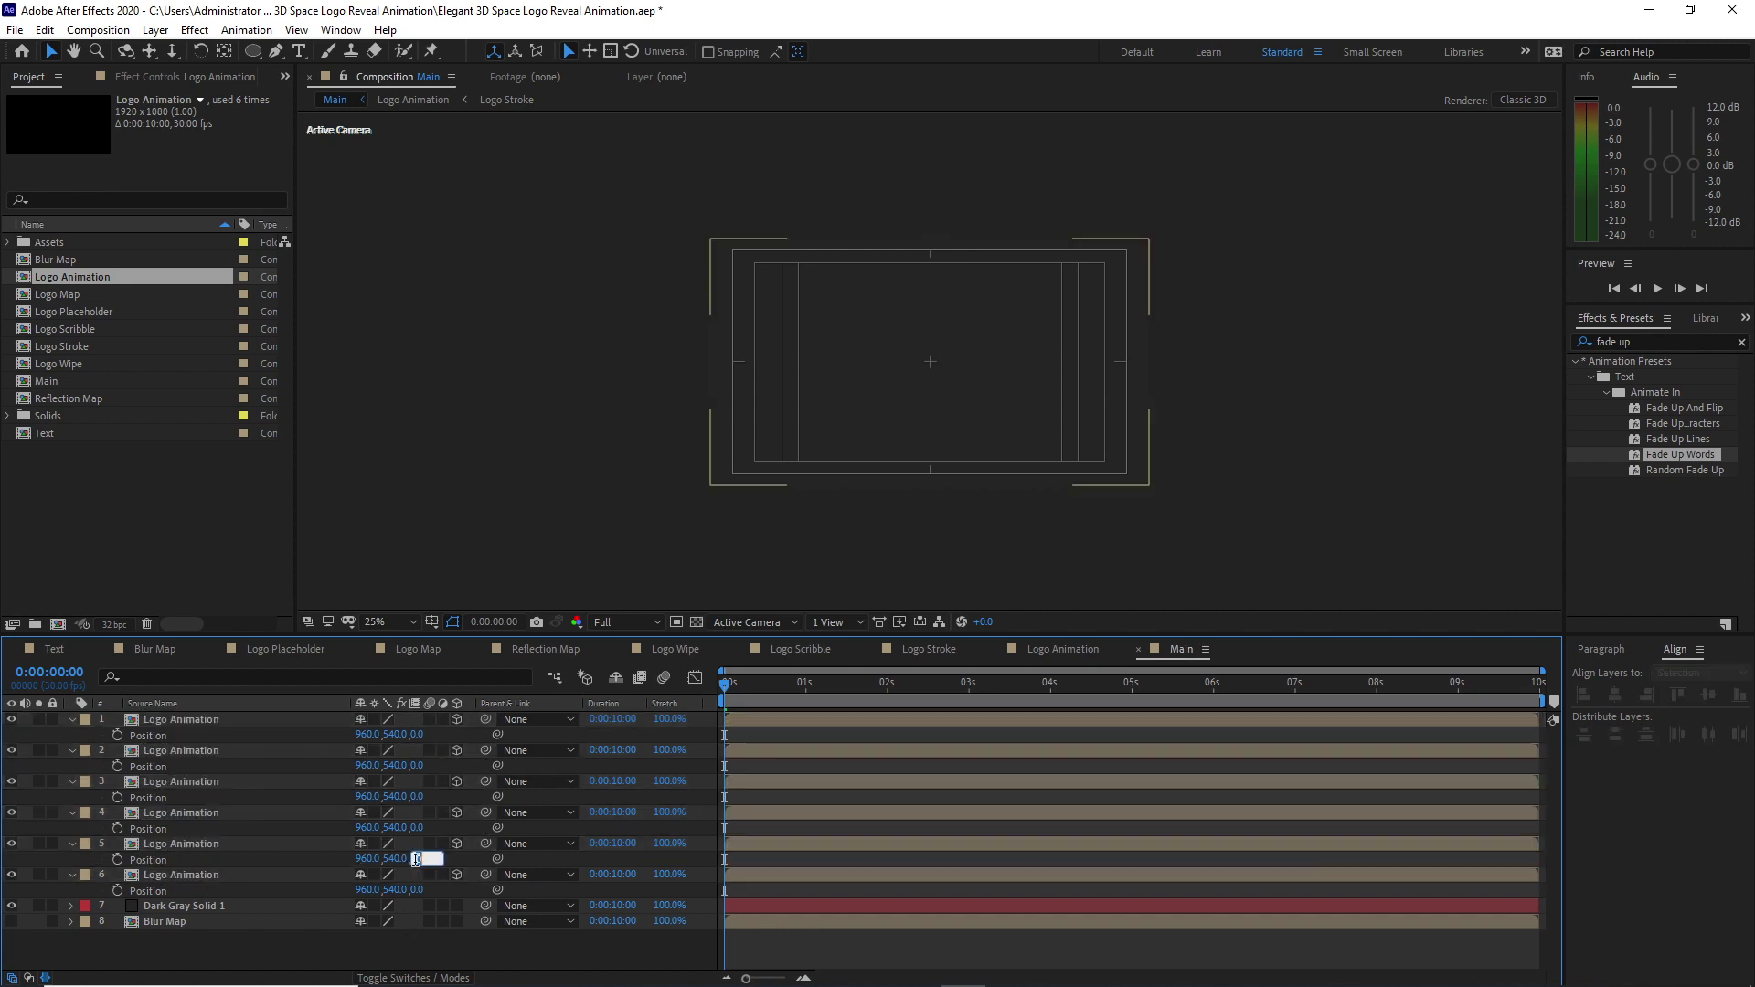
pyautogui.write('250')
pyautogui.click(420, 828)
pyautogui.write('500')
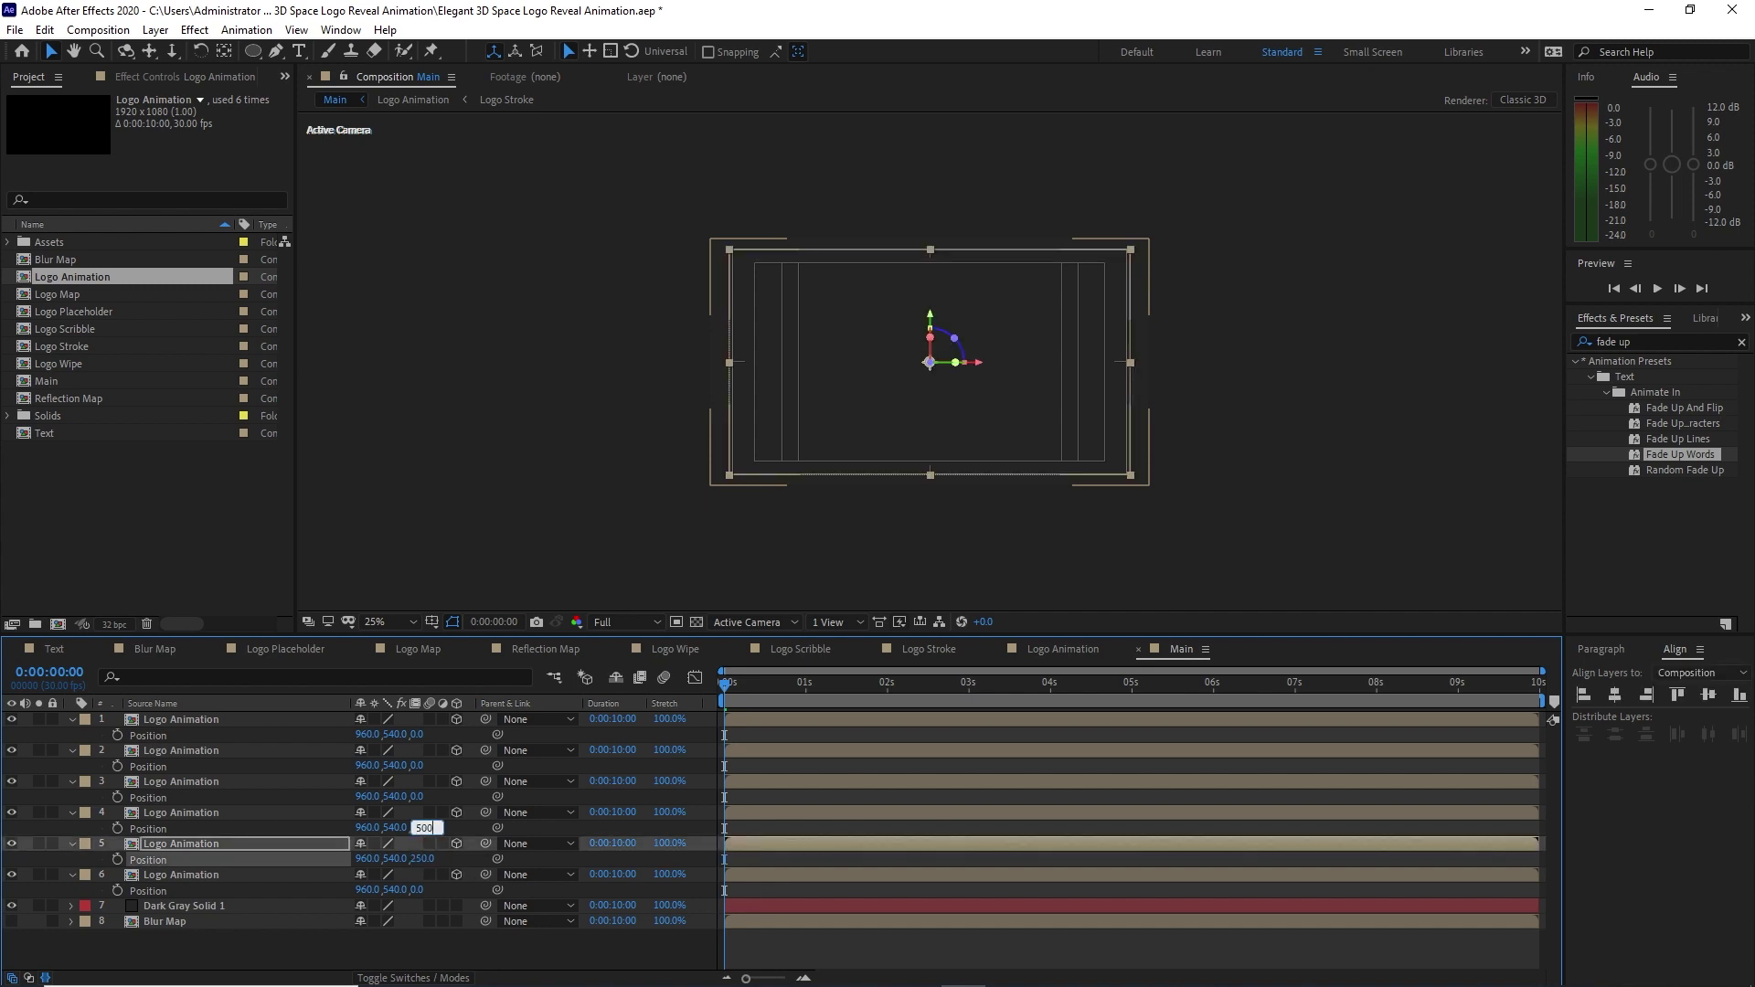
pyautogui.click(417, 796)
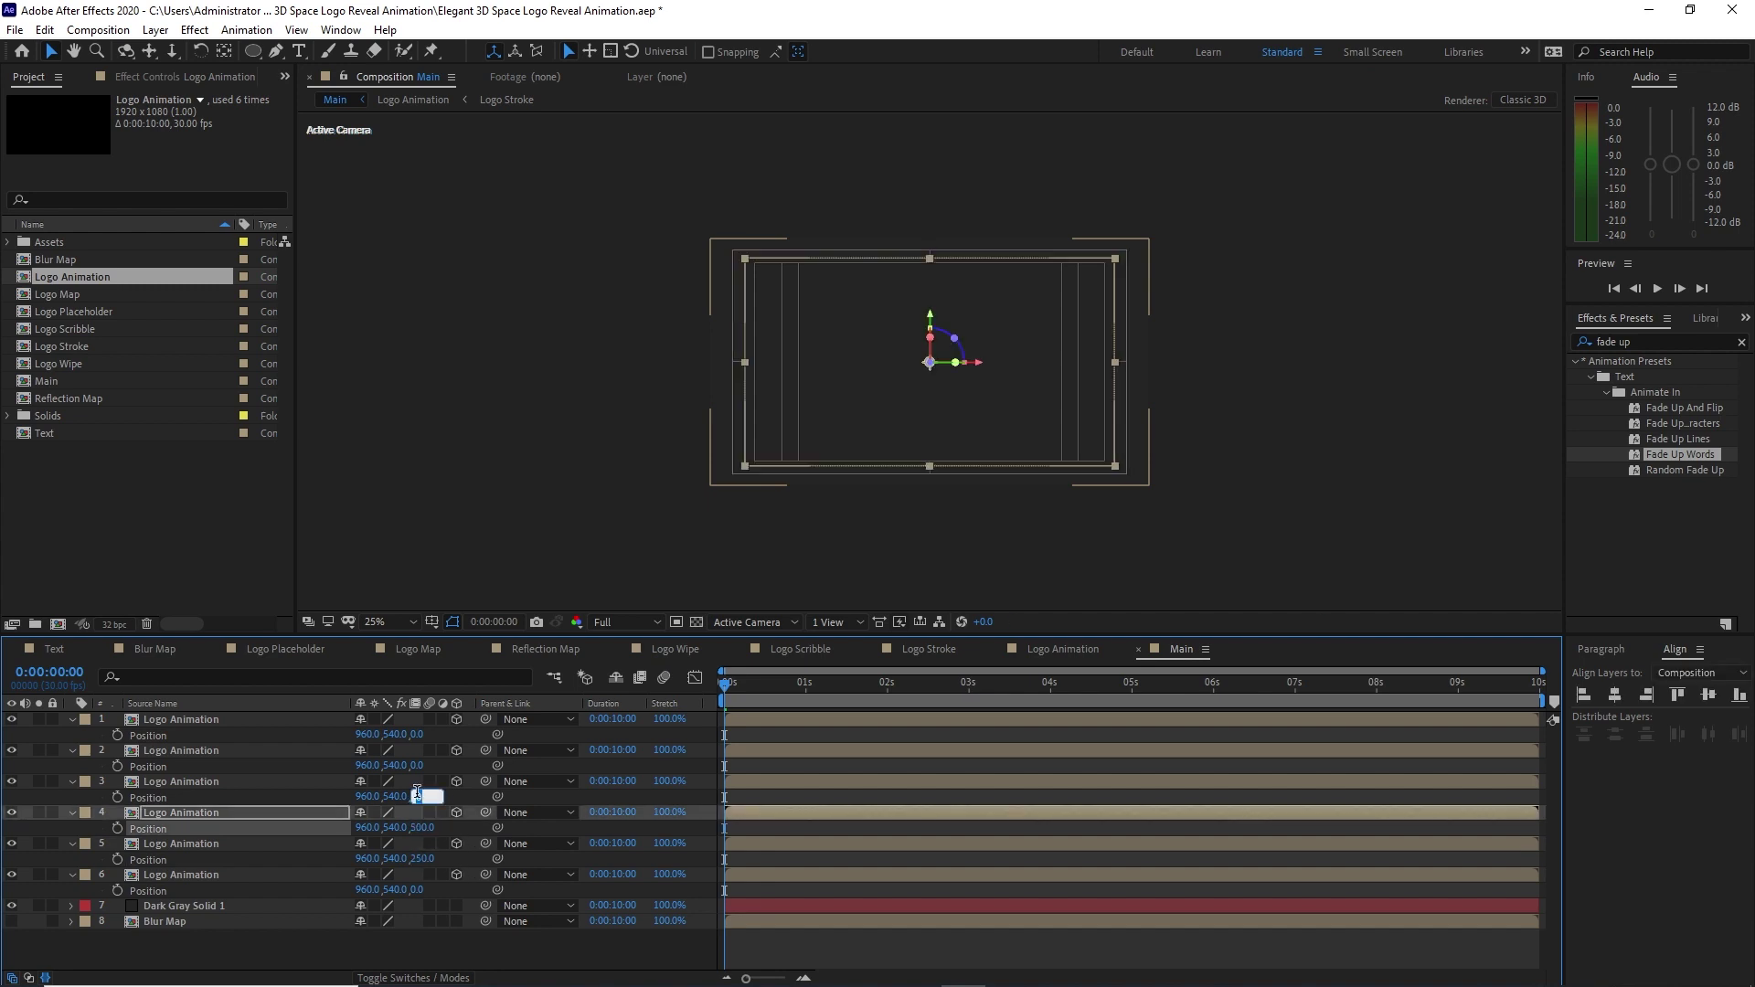
pyautogui.write('750')
# Set the Z position of Logo Animation layer 2 to 1000 and layer 1 to 1250, and collapse all the layers' properties.
pyautogui.click(418, 765)
pyautogui.write('1')
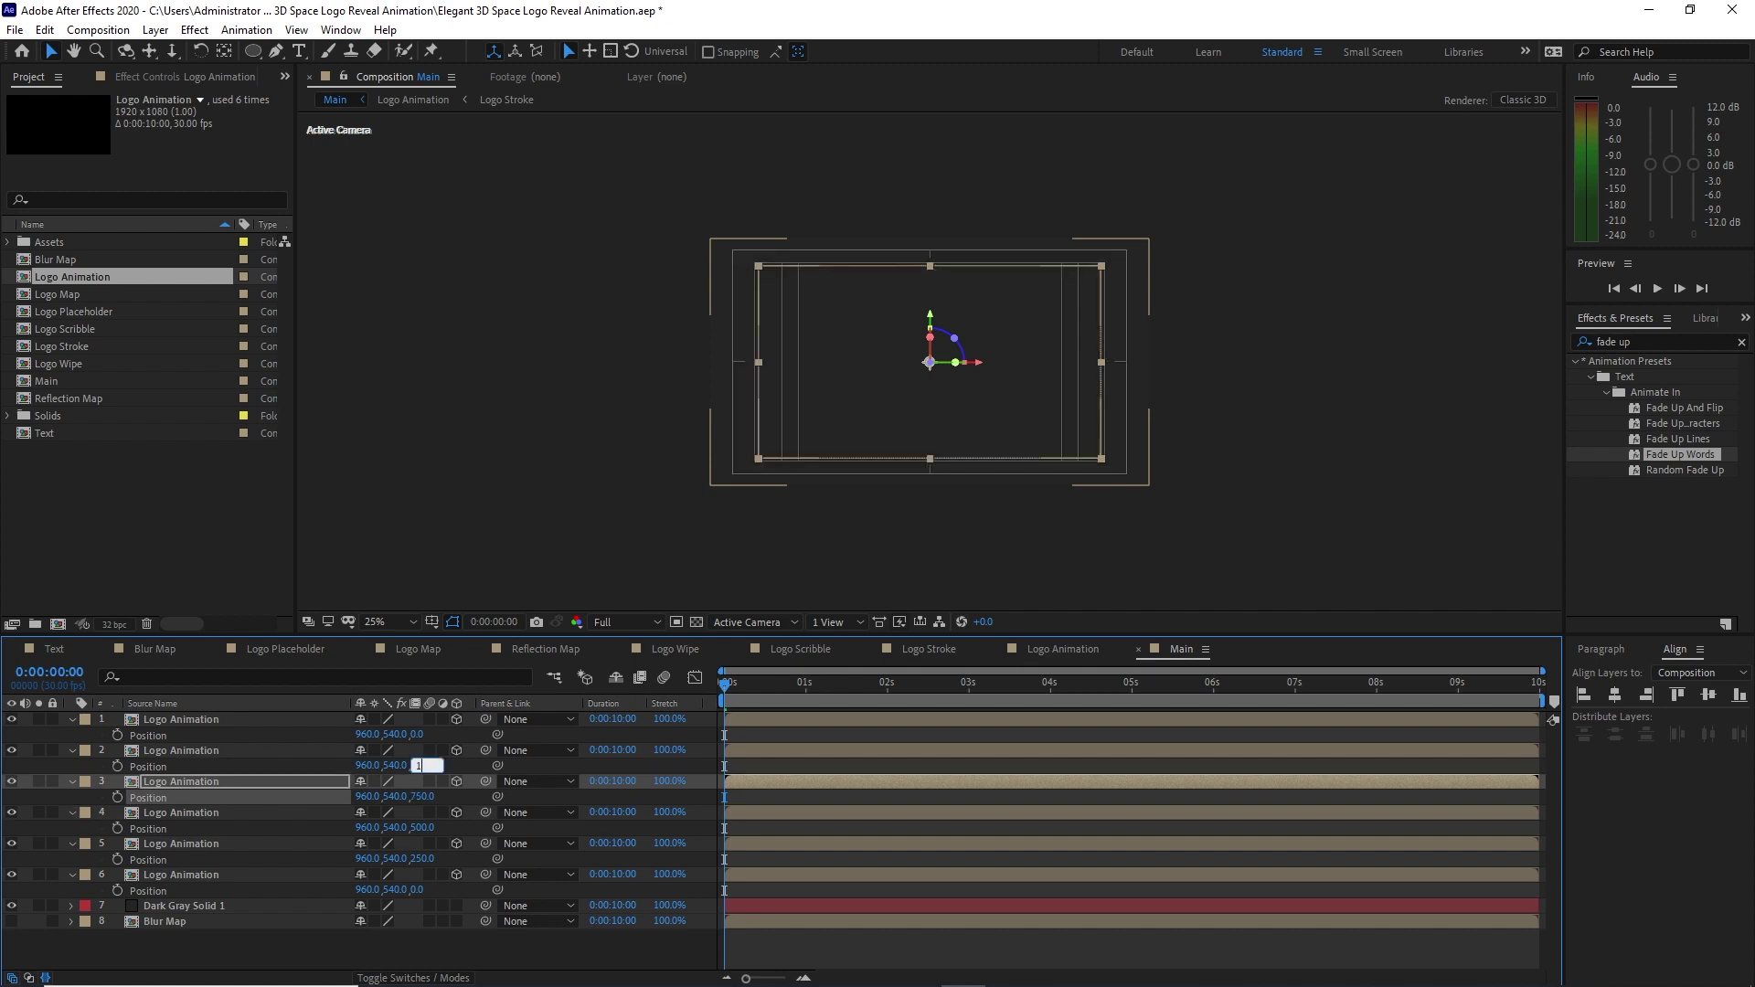
pyautogui.write('000')
pyautogui.click(416, 736)
pyautogui.write('1250')
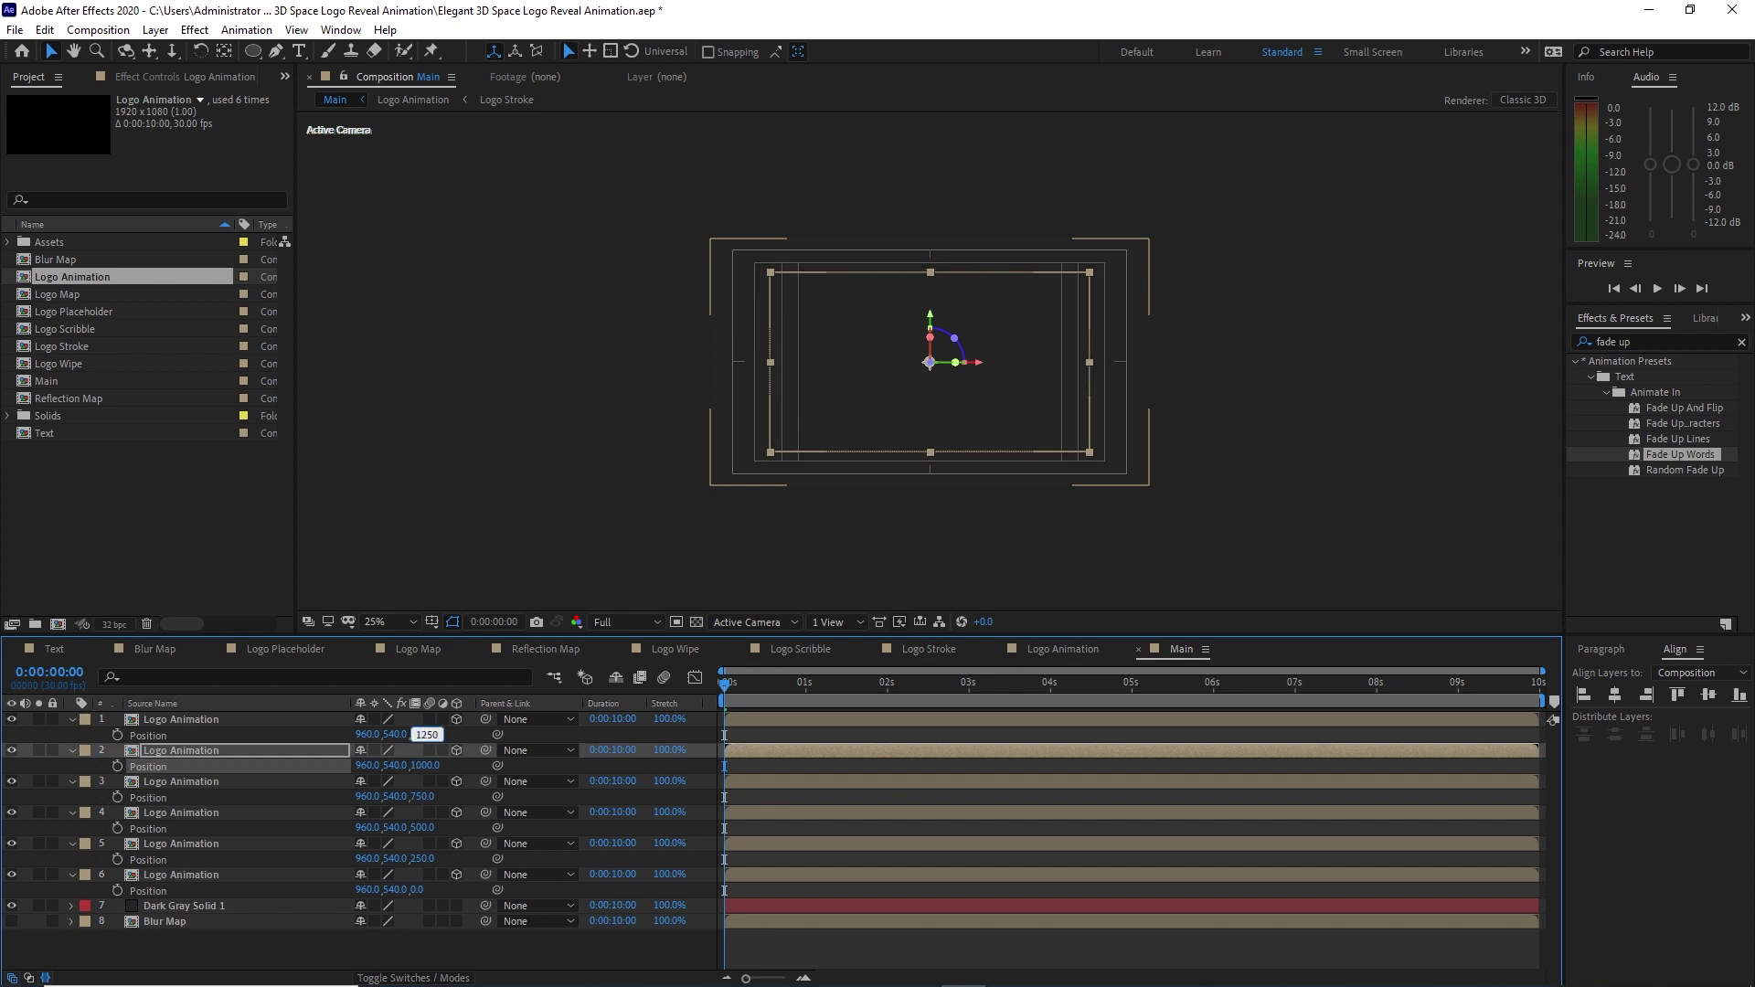
pyautogui.click(304, 941)
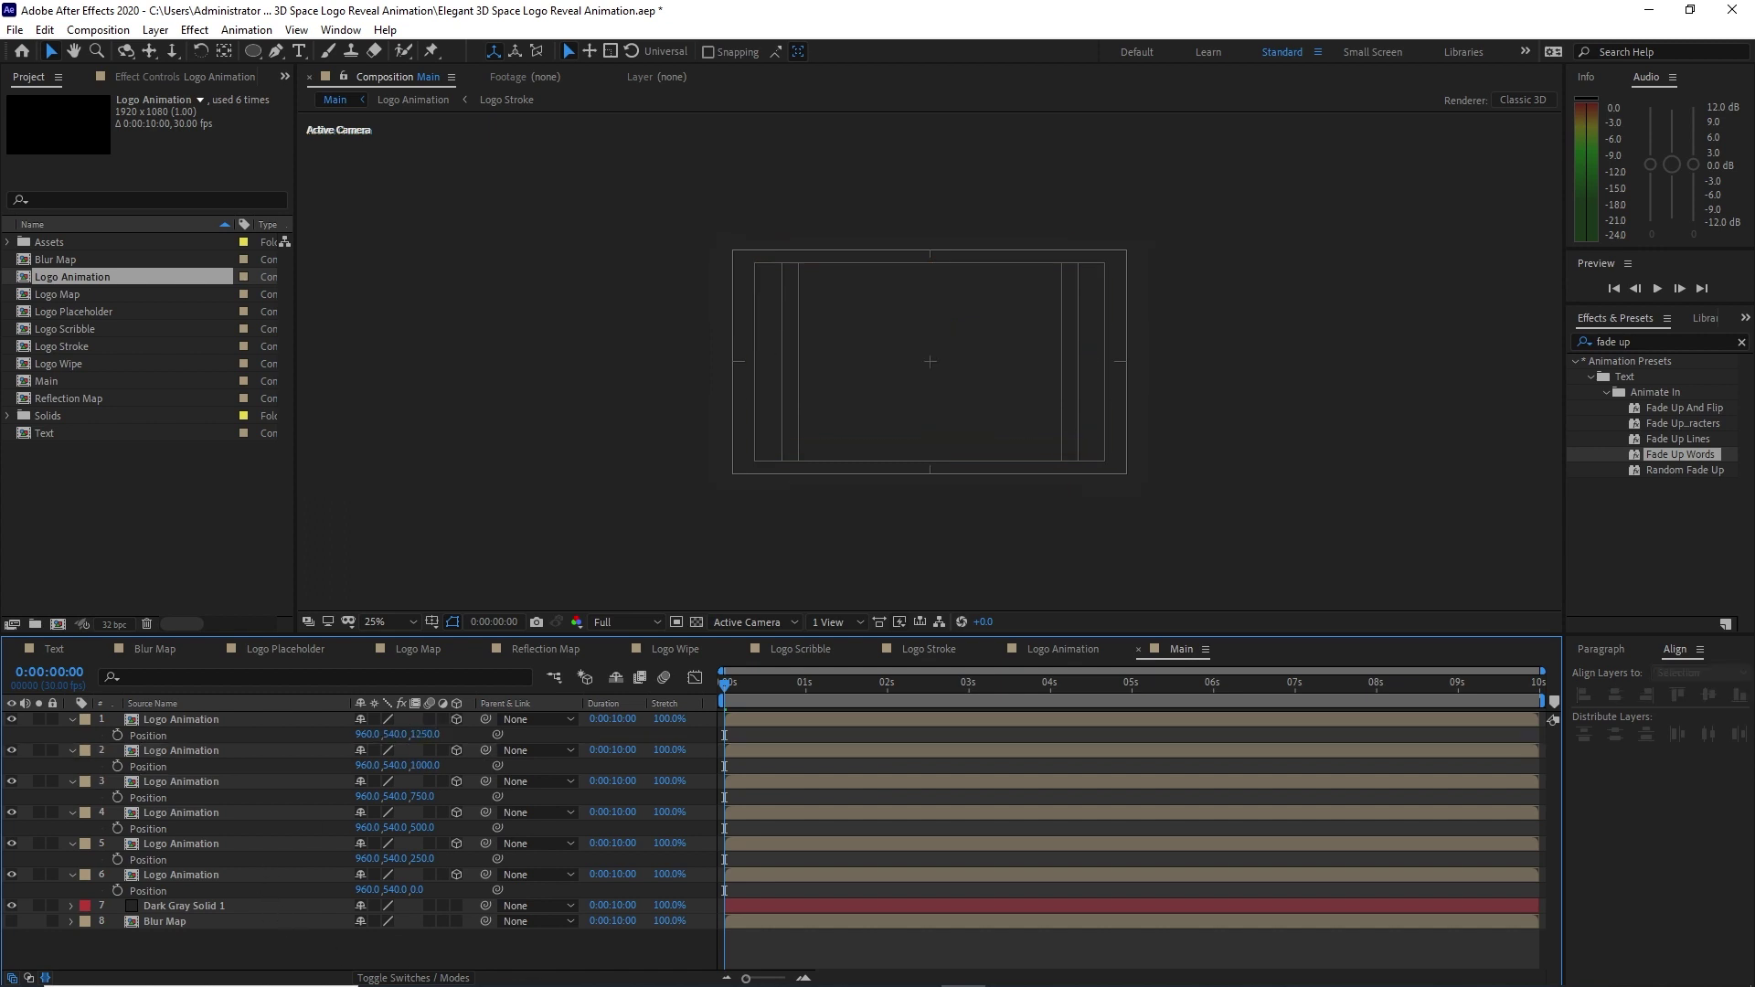
pyautogui.click(70, 720)
pyautogui.click(72, 735)
pyautogui.click(73, 751)
pyautogui.click(71, 766)
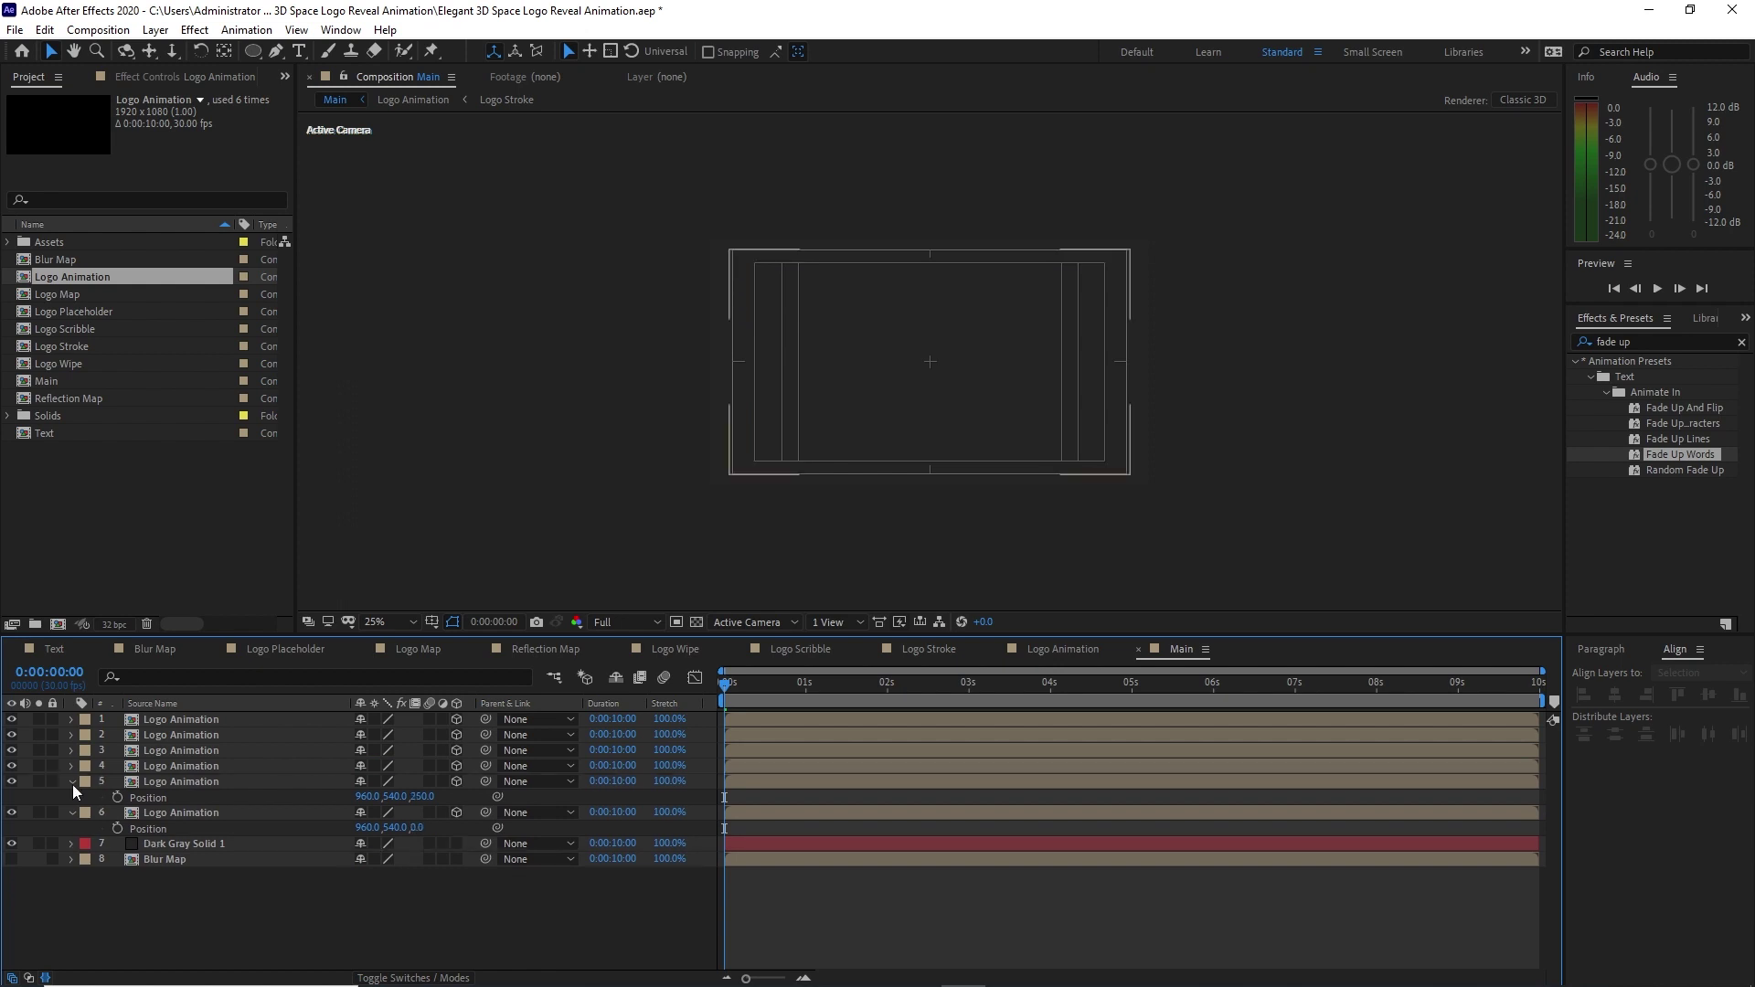
pyautogui.click(73, 782)
pyautogui.click(70, 797)
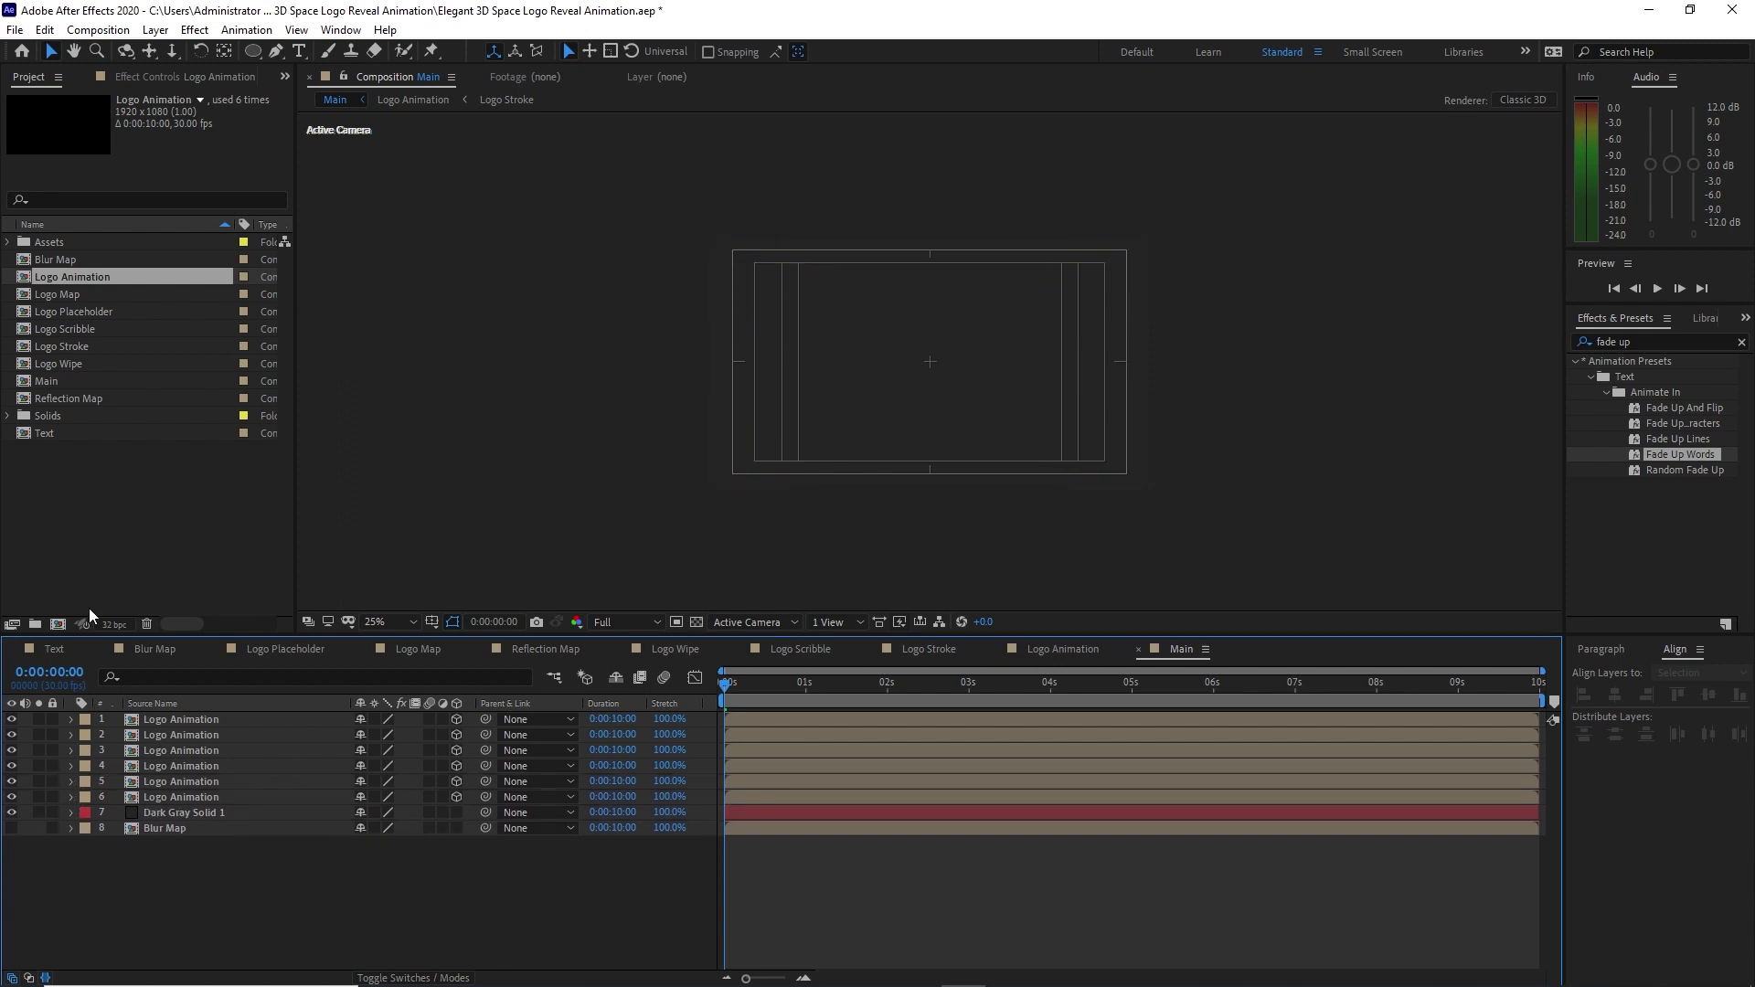
# Add a two-node camera with the 28mm preset to Main.
pyautogui.click(155, 30)
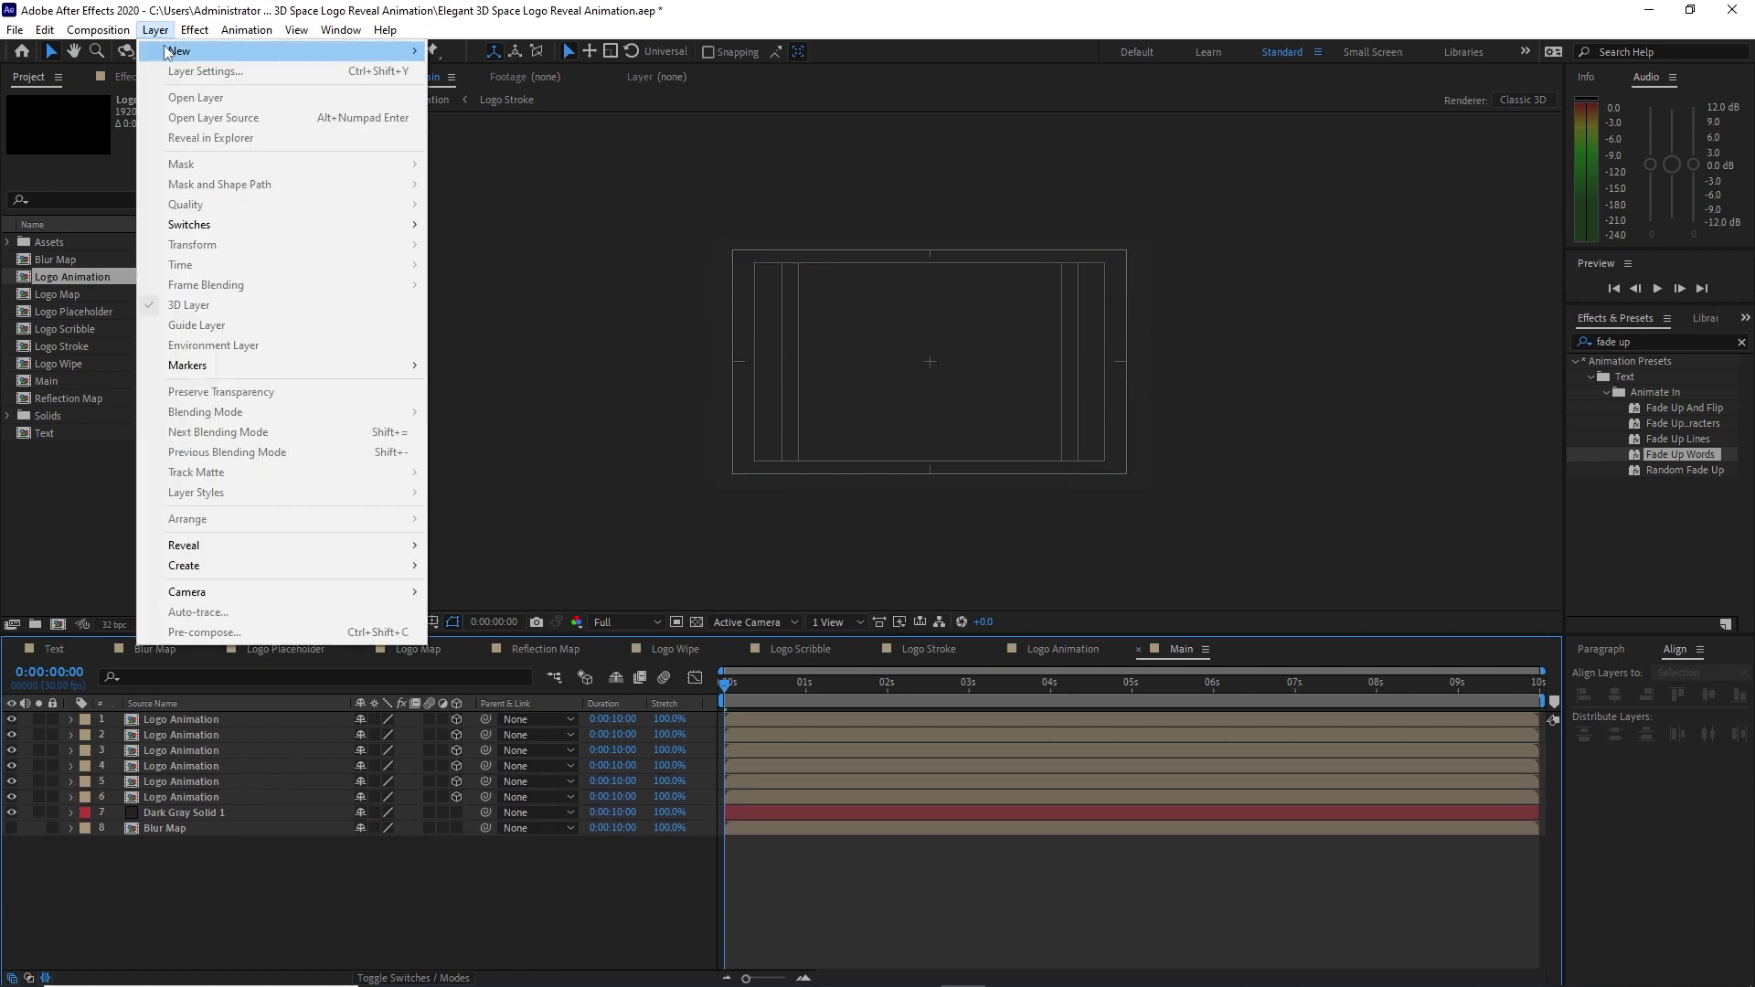
pyautogui.moveTo(184, 53)
pyautogui.click(457, 111)
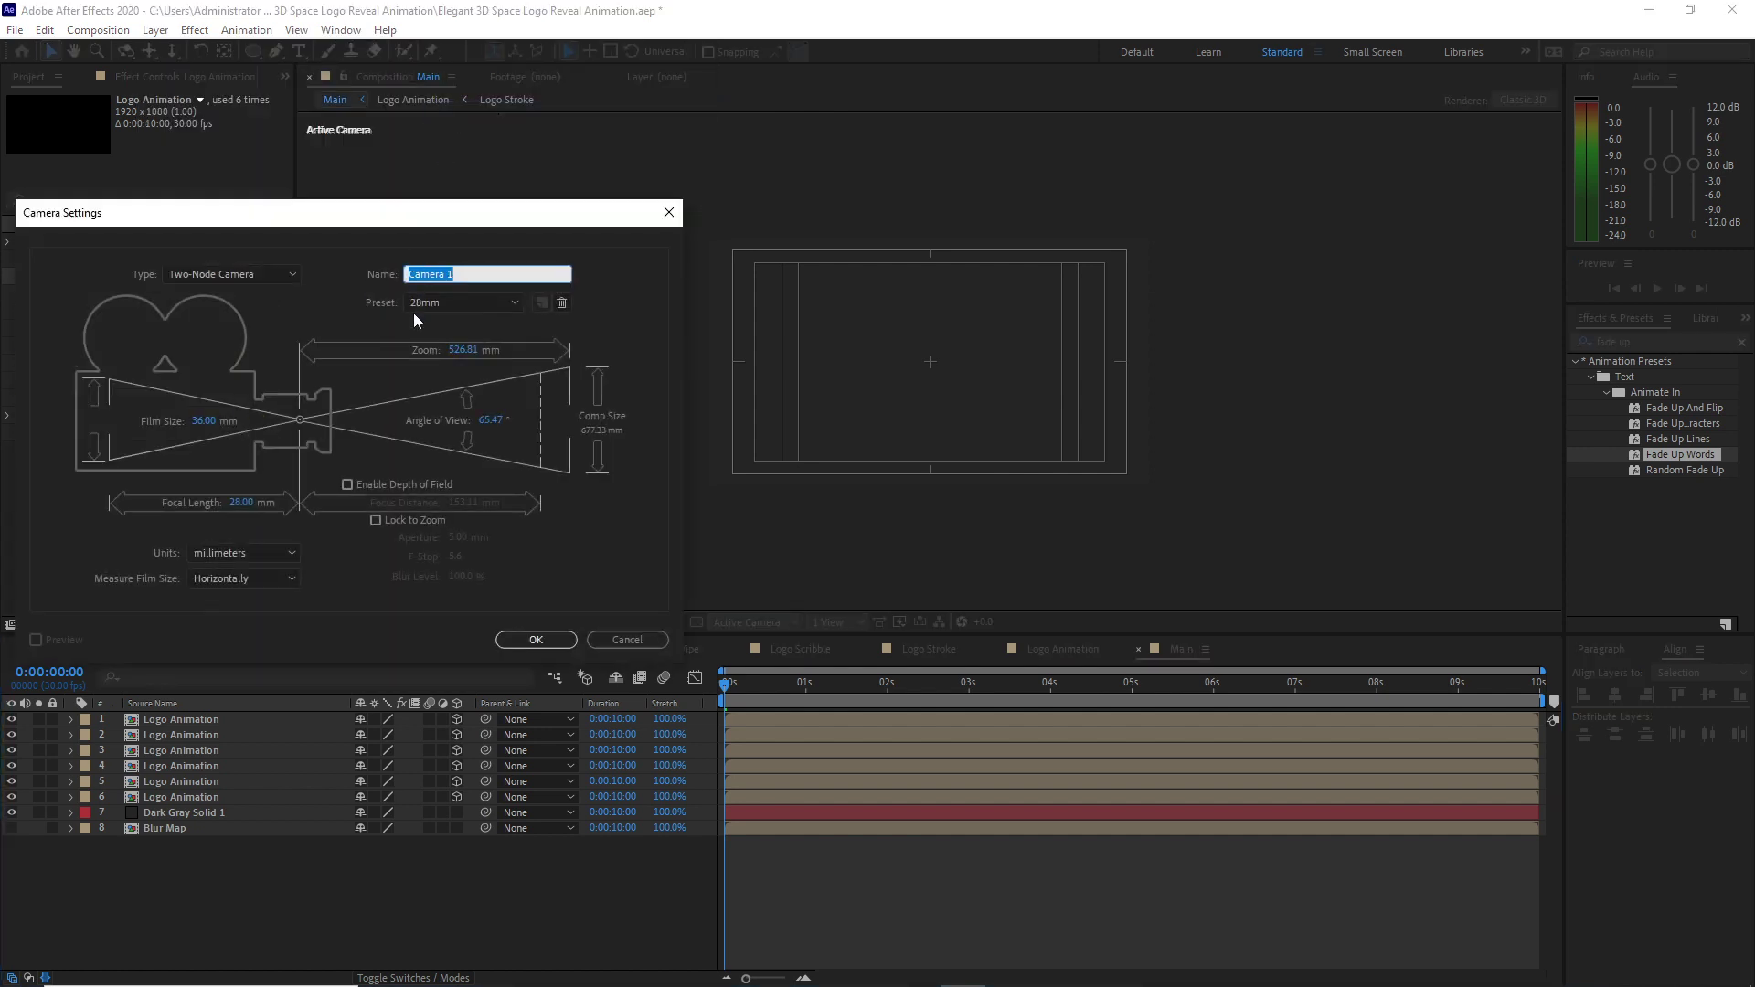
pyautogui.click(549, 643)
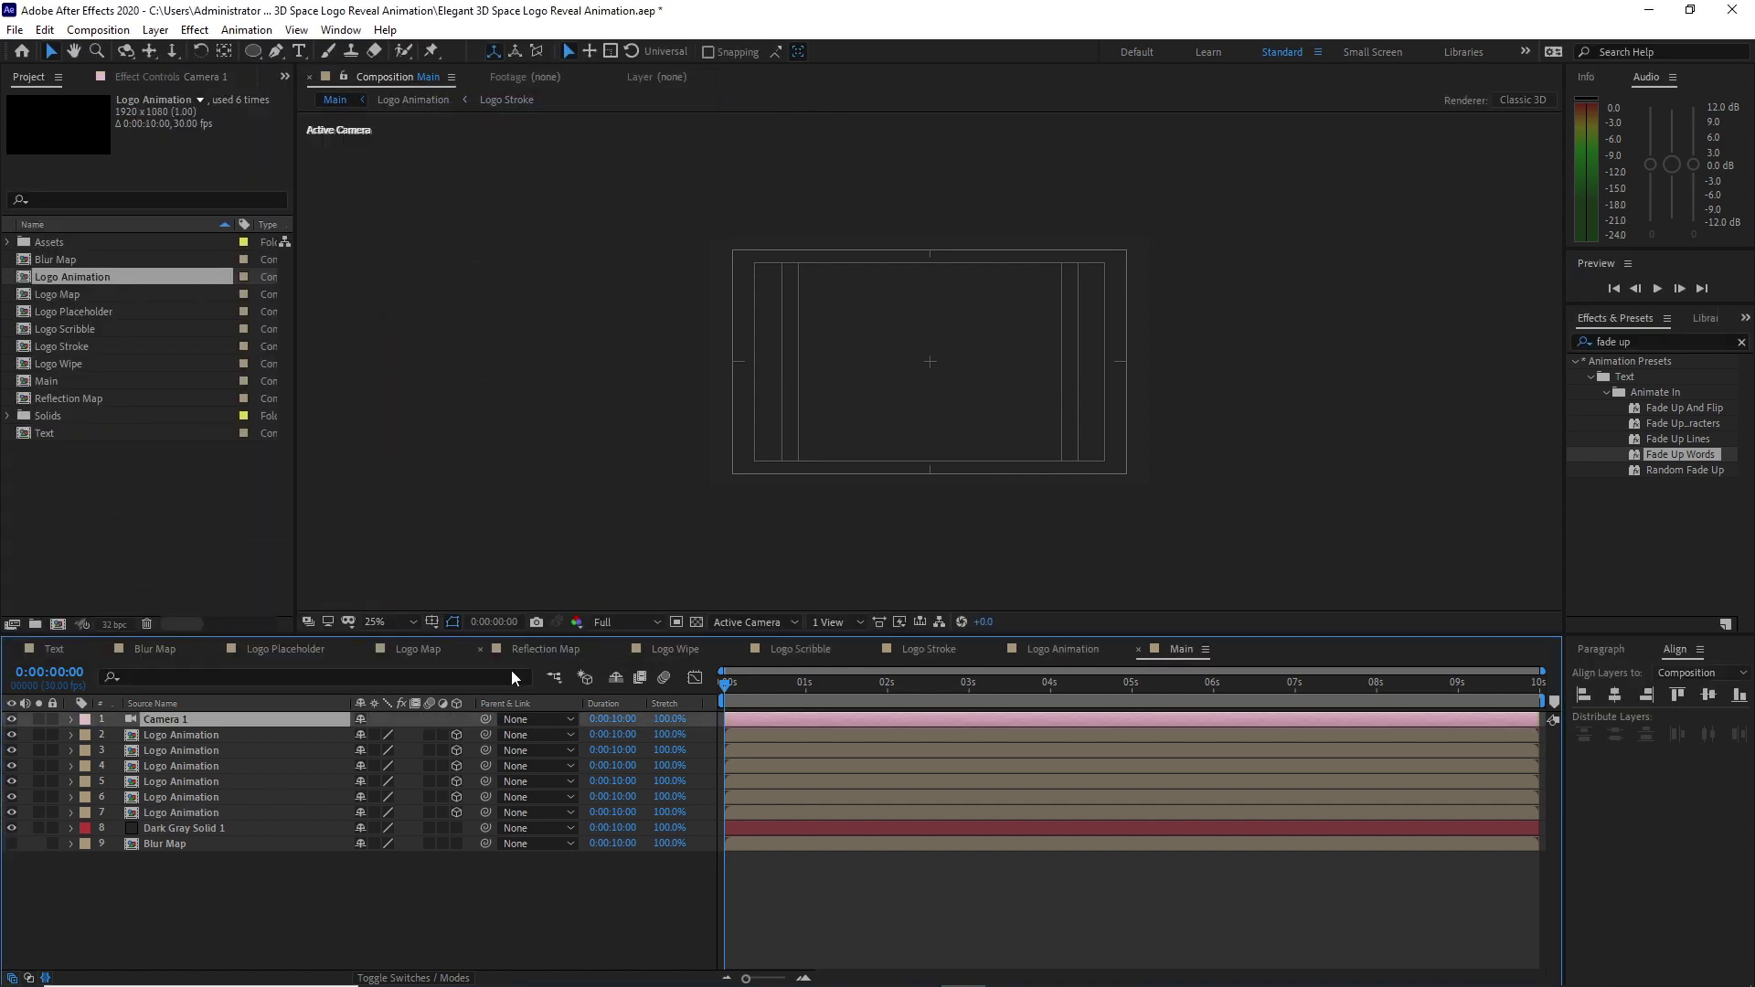
# Add a null object, make it a 3D layer and parent the camera to it.
pyautogui.click(156, 30)
pyautogui.moveTo(226, 53)
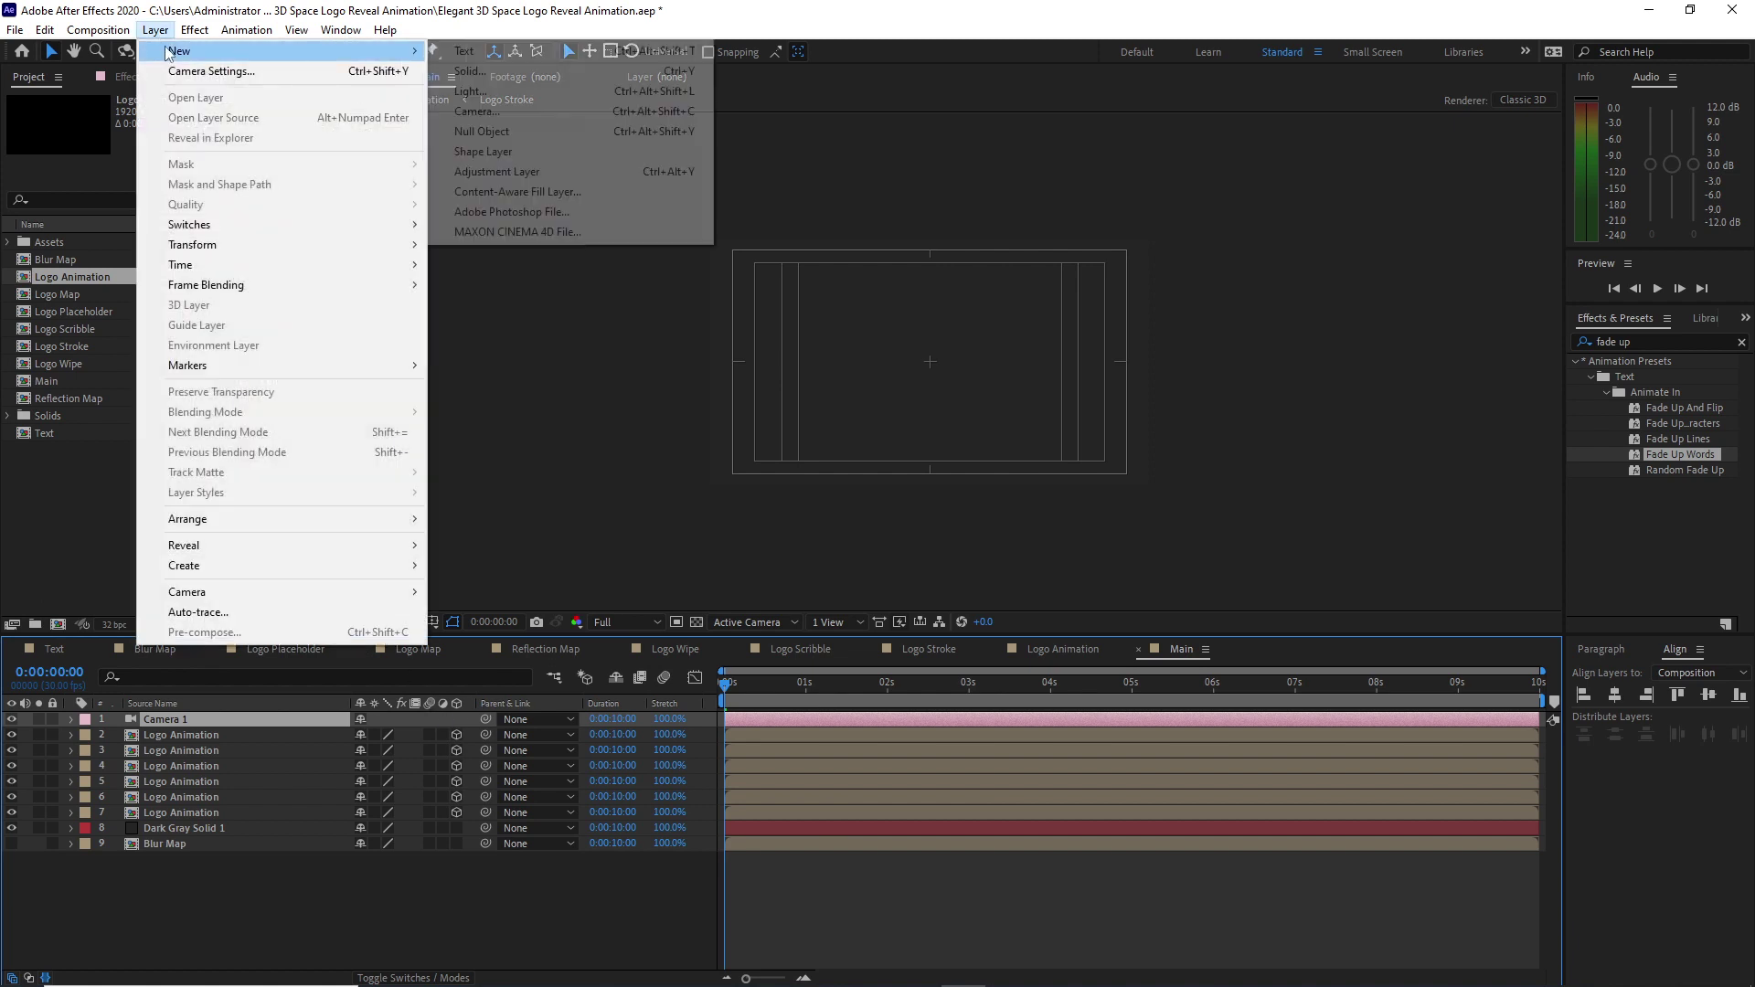
pyautogui.click(482, 131)
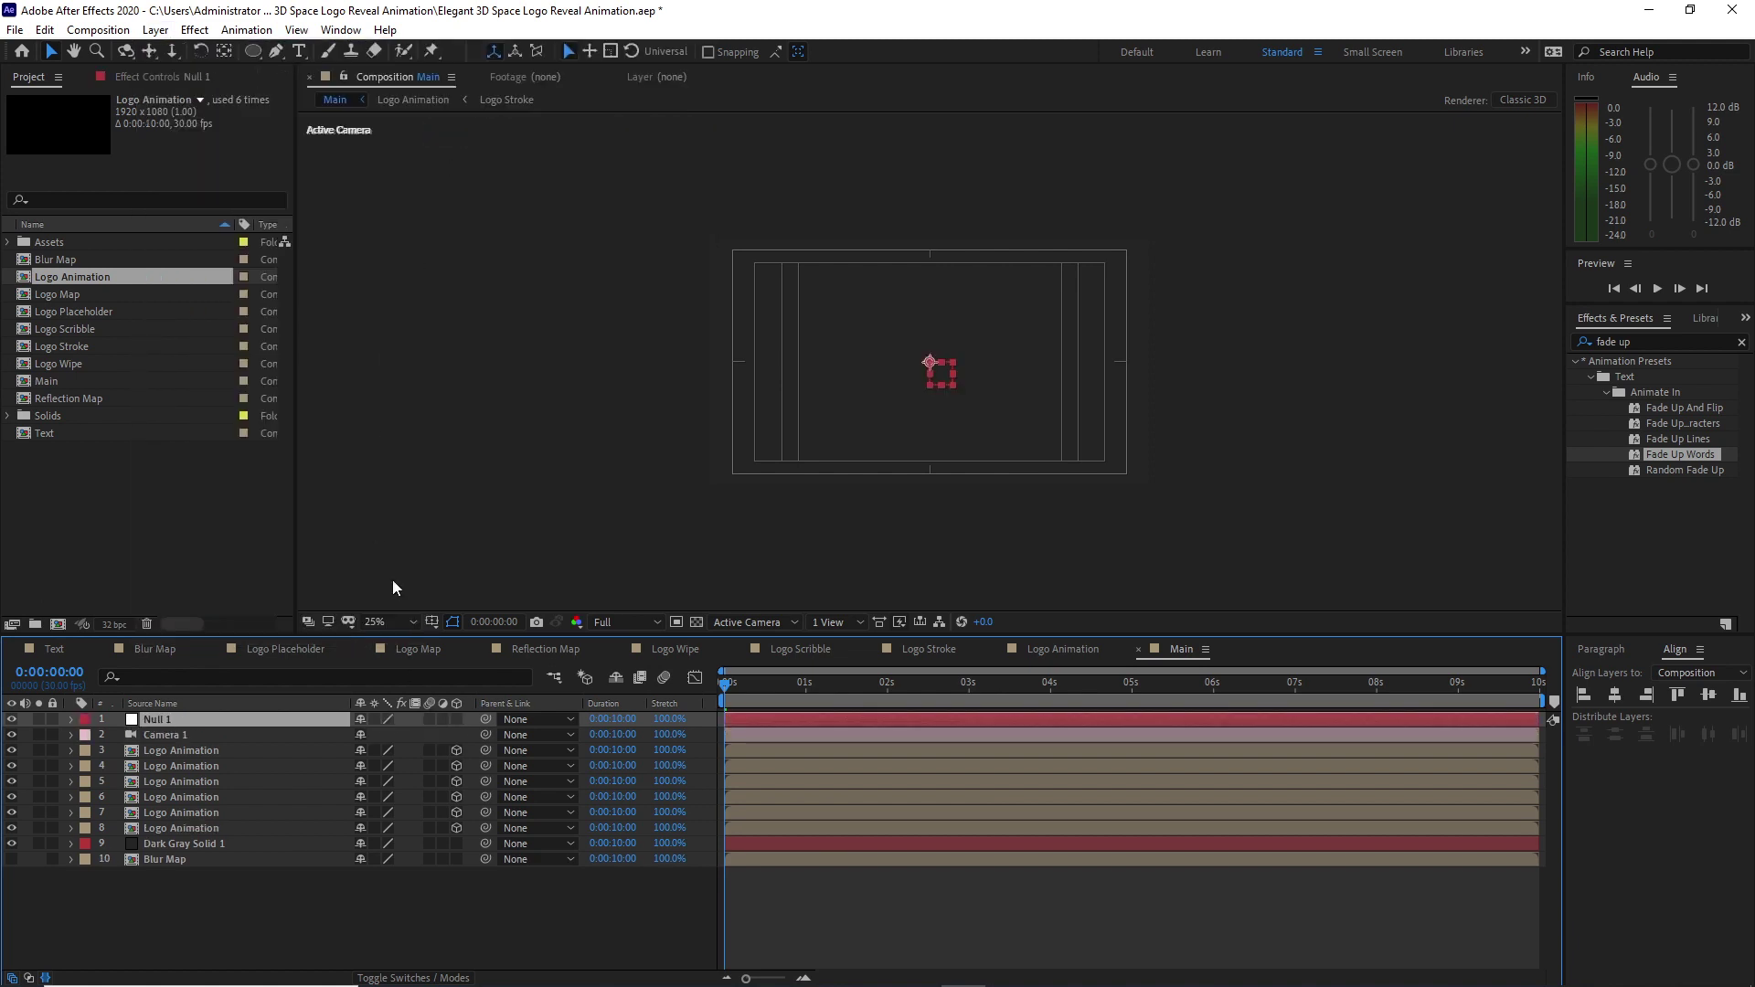
pyautogui.click(457, 719)
pyautogui.moveTo(485, 734); pyautogui.dragTo(310, 722)
# Set starting keyframes for the null's Position and Z Rotation at 0:00:00:00.
pyautogui.press('p')
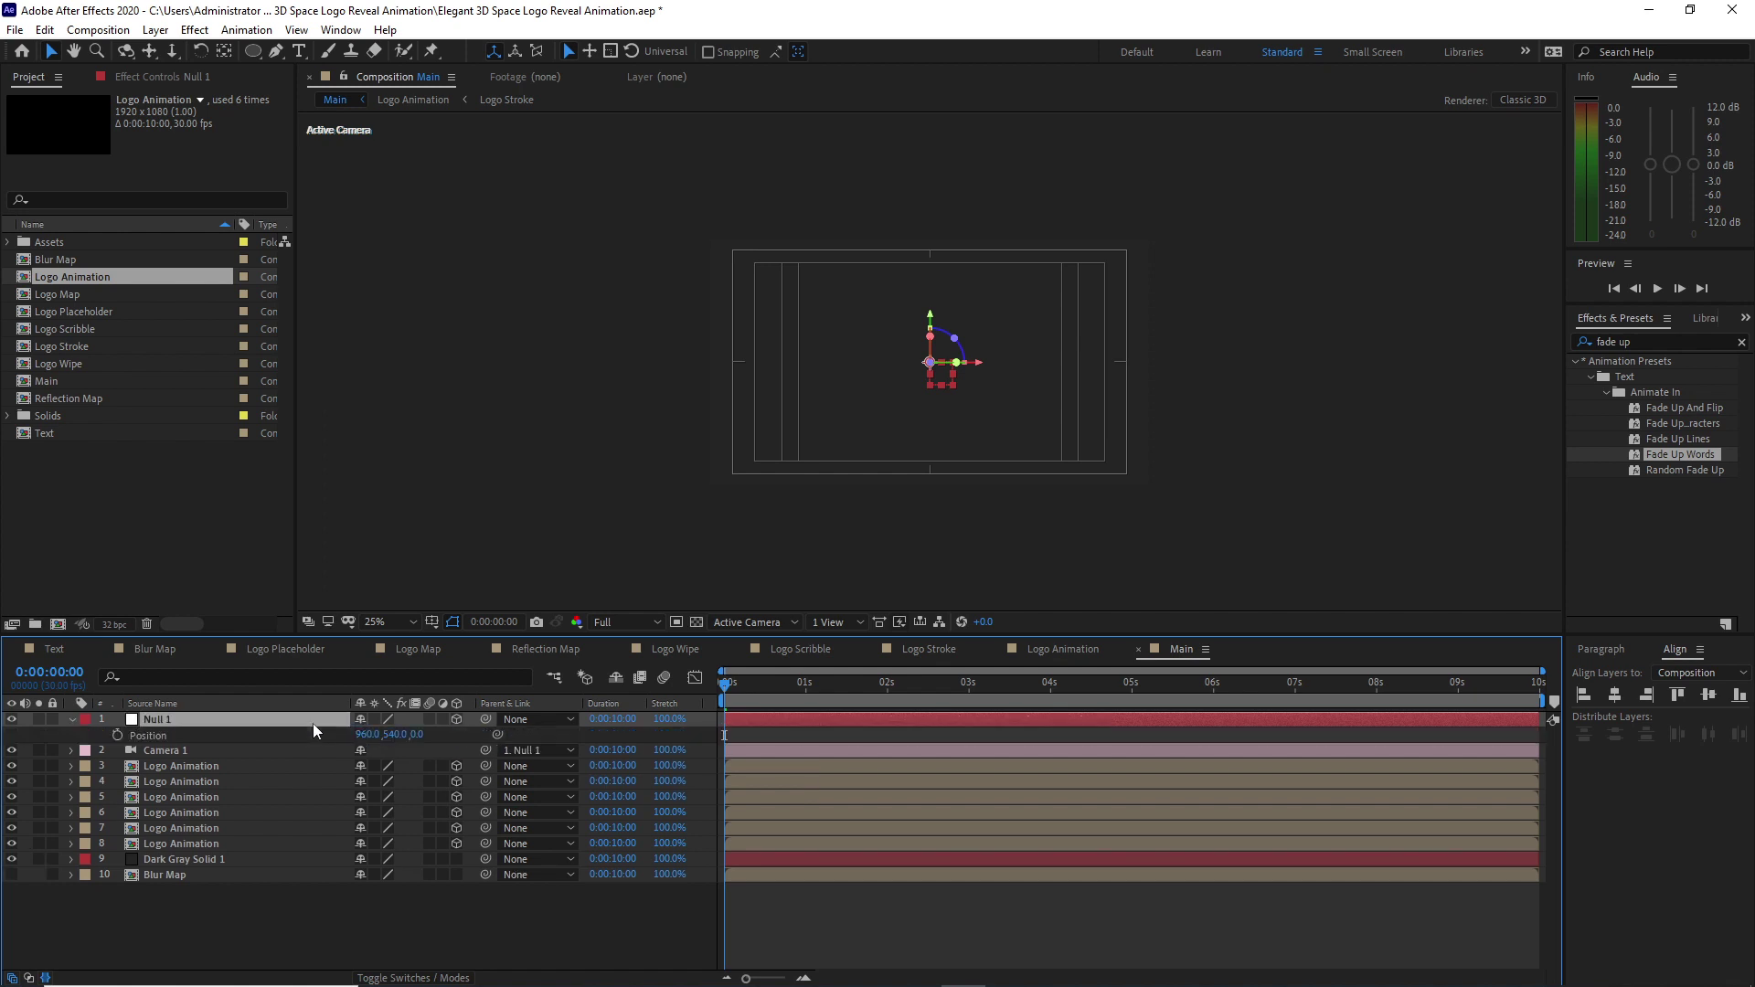
pyautogui.hotkey('shift', 'r')
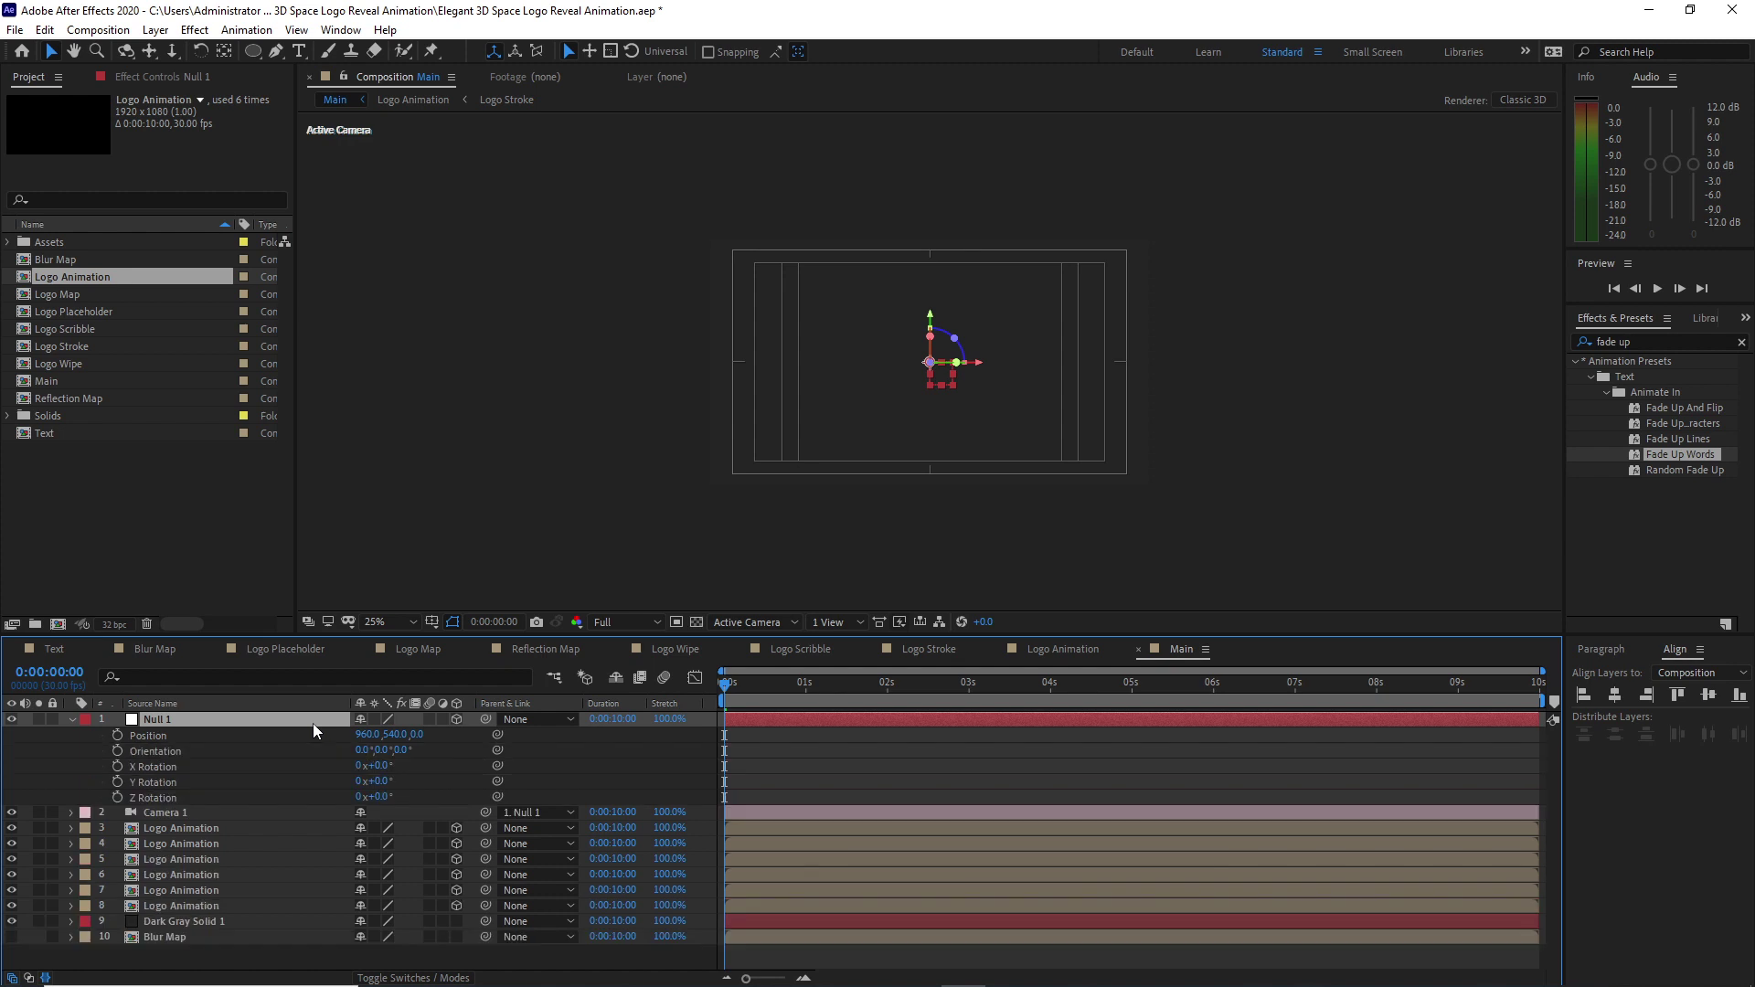
pyautogui.click(117, 736)
pyautogui.click(118, 797)
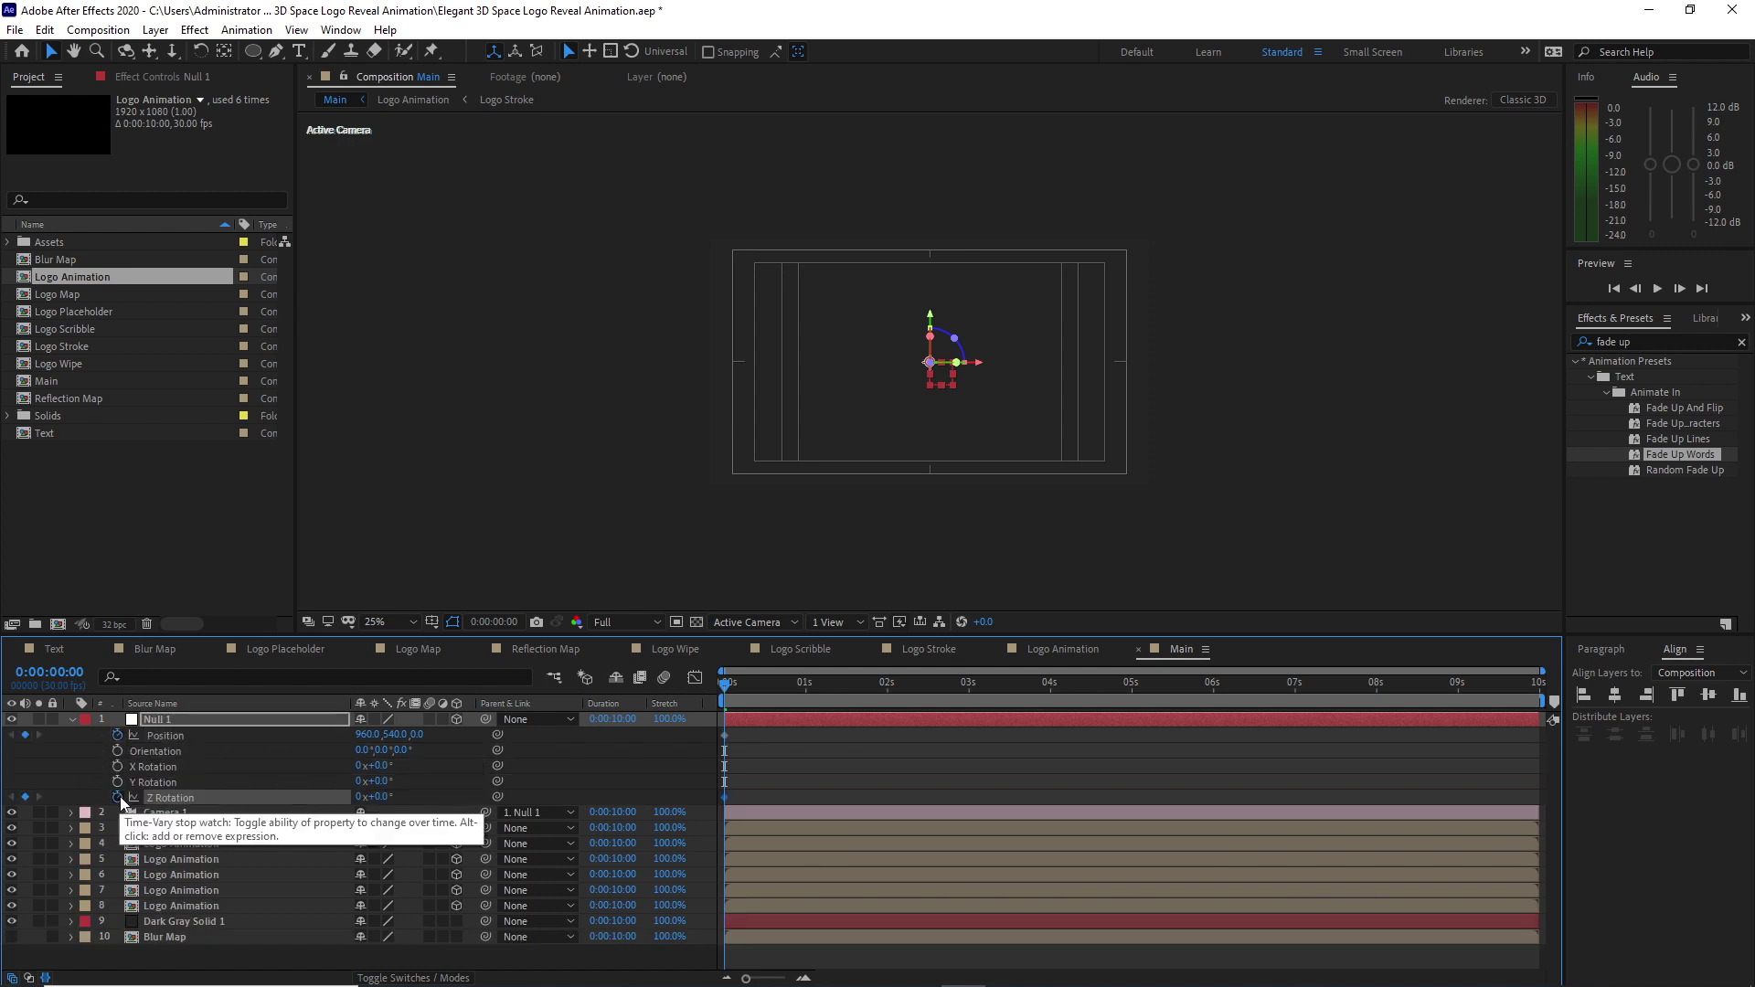
# Set the null's starting Z Rotation to 30° and its Z Position to 2685 at 0:00:00:00.
pyautogui.click(381, 796)
pyautogui.write('30')
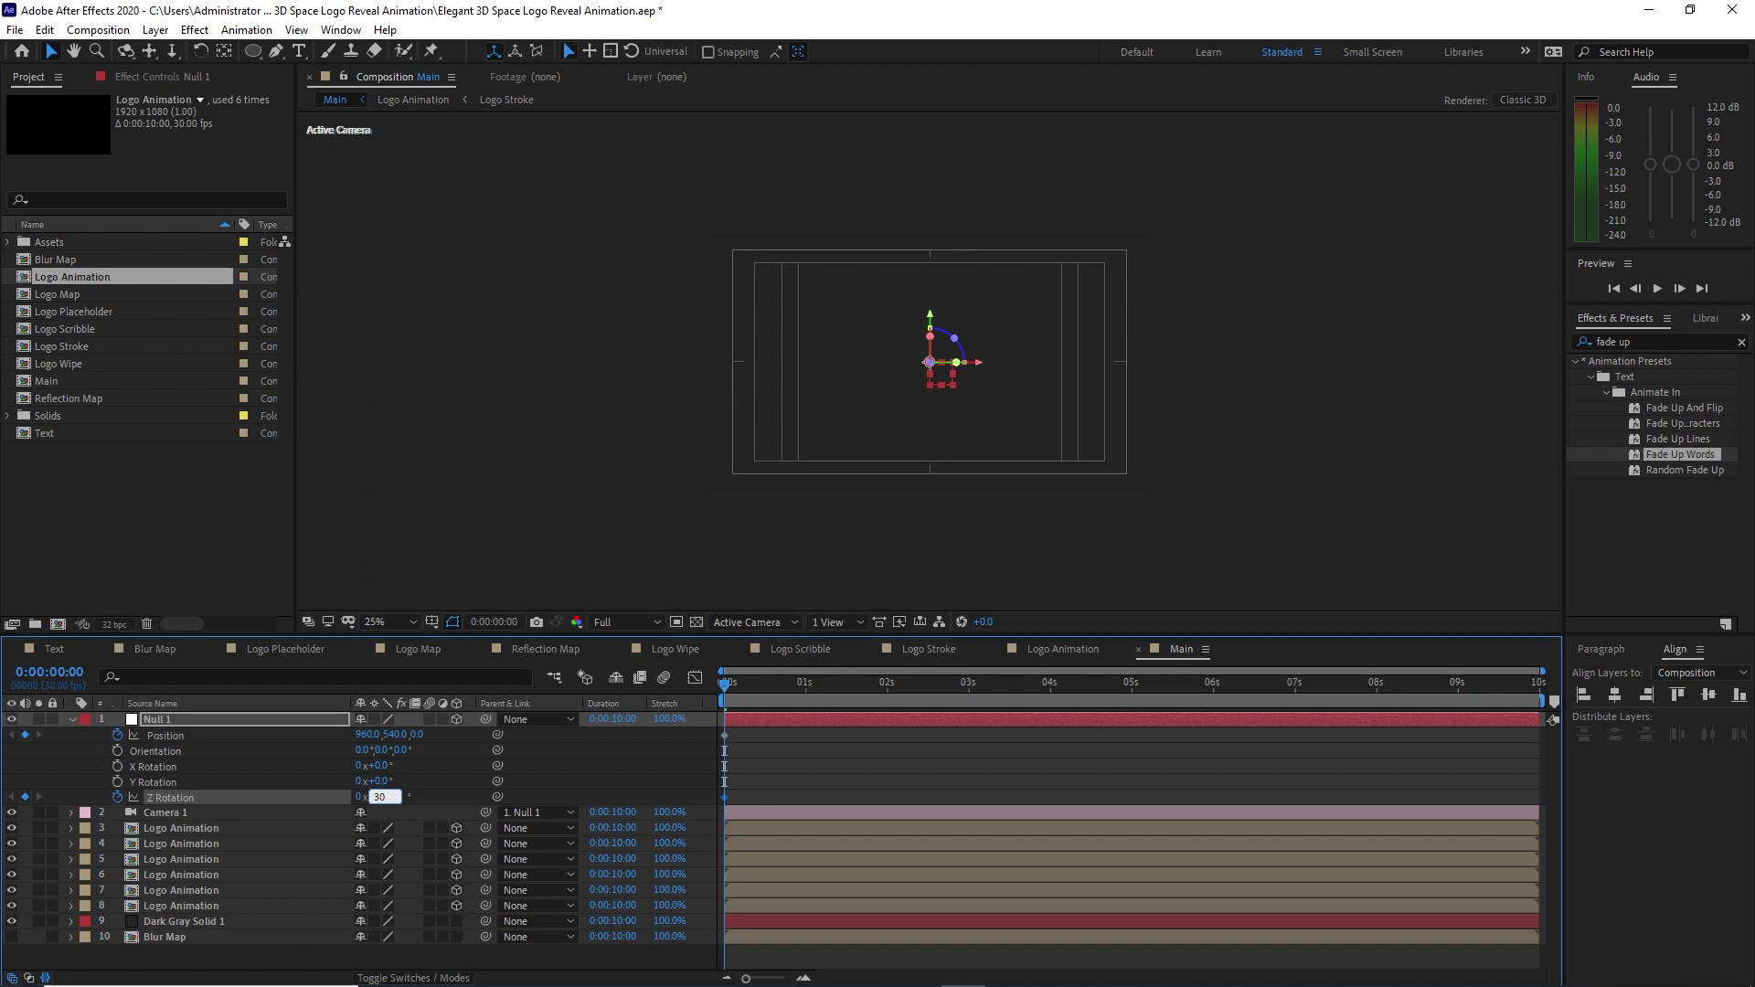
pyautogui.click(417, 735)
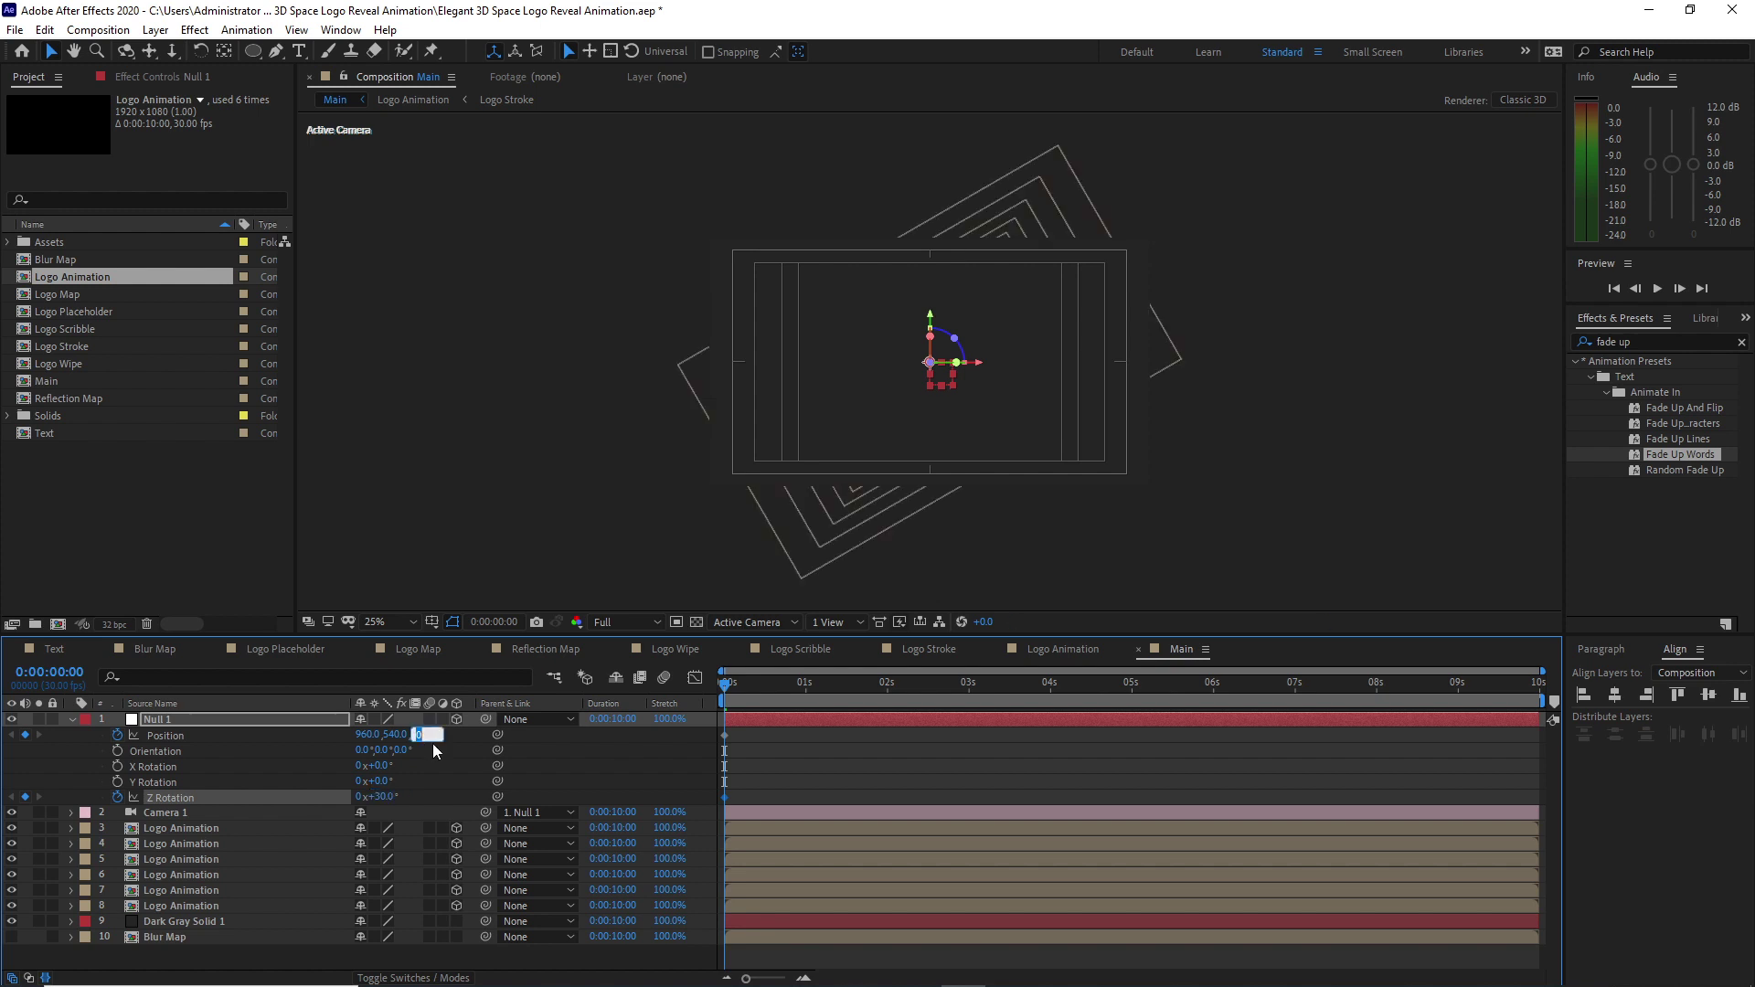
pyautogui.write('2685')
# Add a Position keyframe to the null with Z at -1200 at 0:00:01:15.
pyautogui.moveTo(787, 677); pyautogui.dragTo(846, 680)
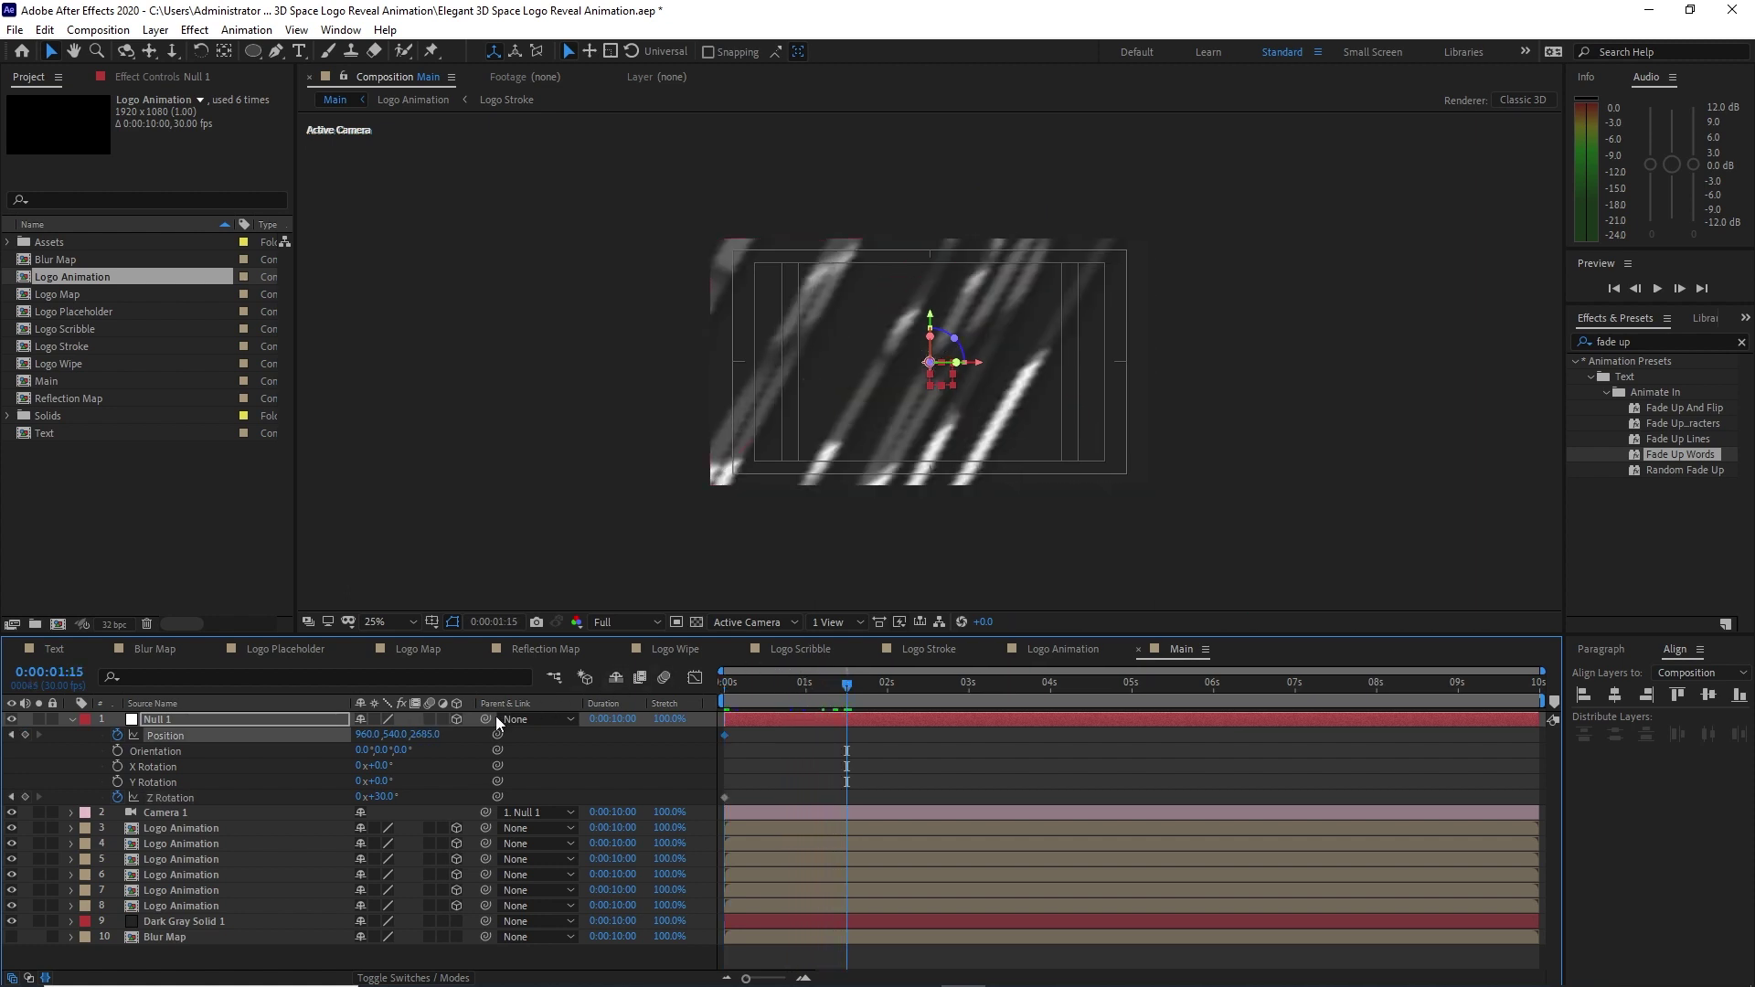
pyautogui.click(424, 736)
pyautogui.write('-1200')
pyautogui.press('Return')
# Add a Position keyframe to the null with Z at -650 at 0:00:04:15.
pyautogui.click(1047, 687)
pyautogui.moveTo(1065, 692); pyautogui.dragTo(1093, 693)
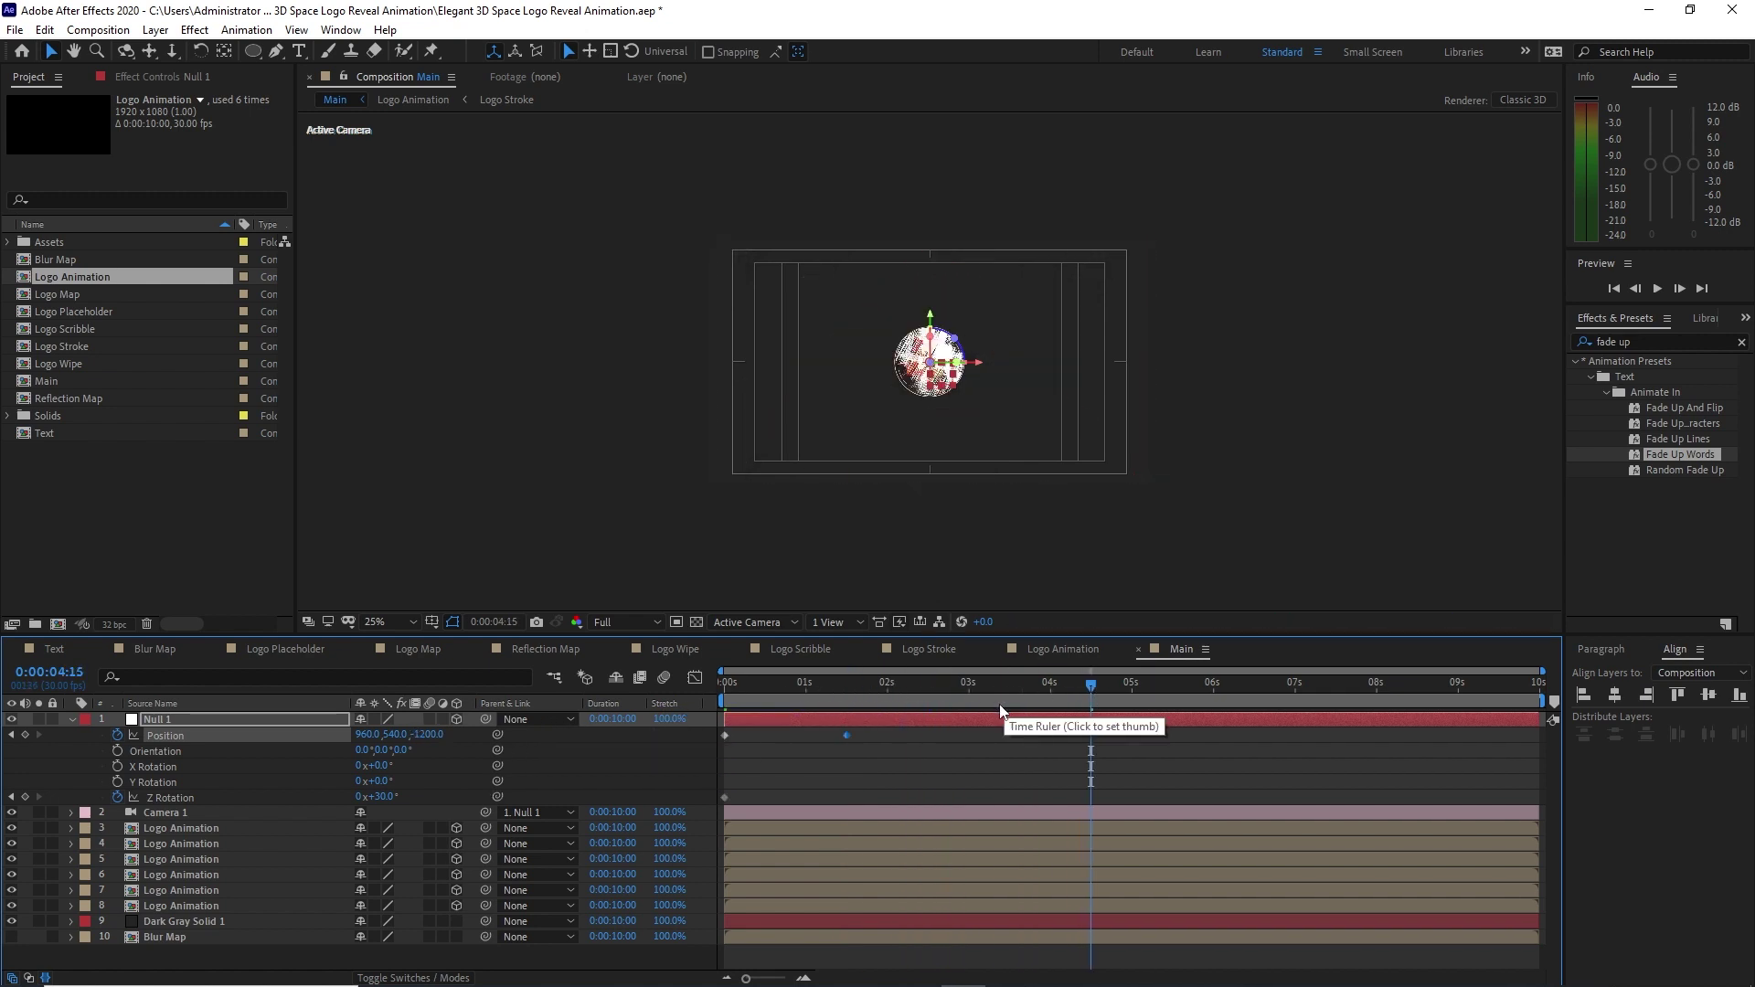
pyautogui.click(437, 735)
pyautogui.write('-')
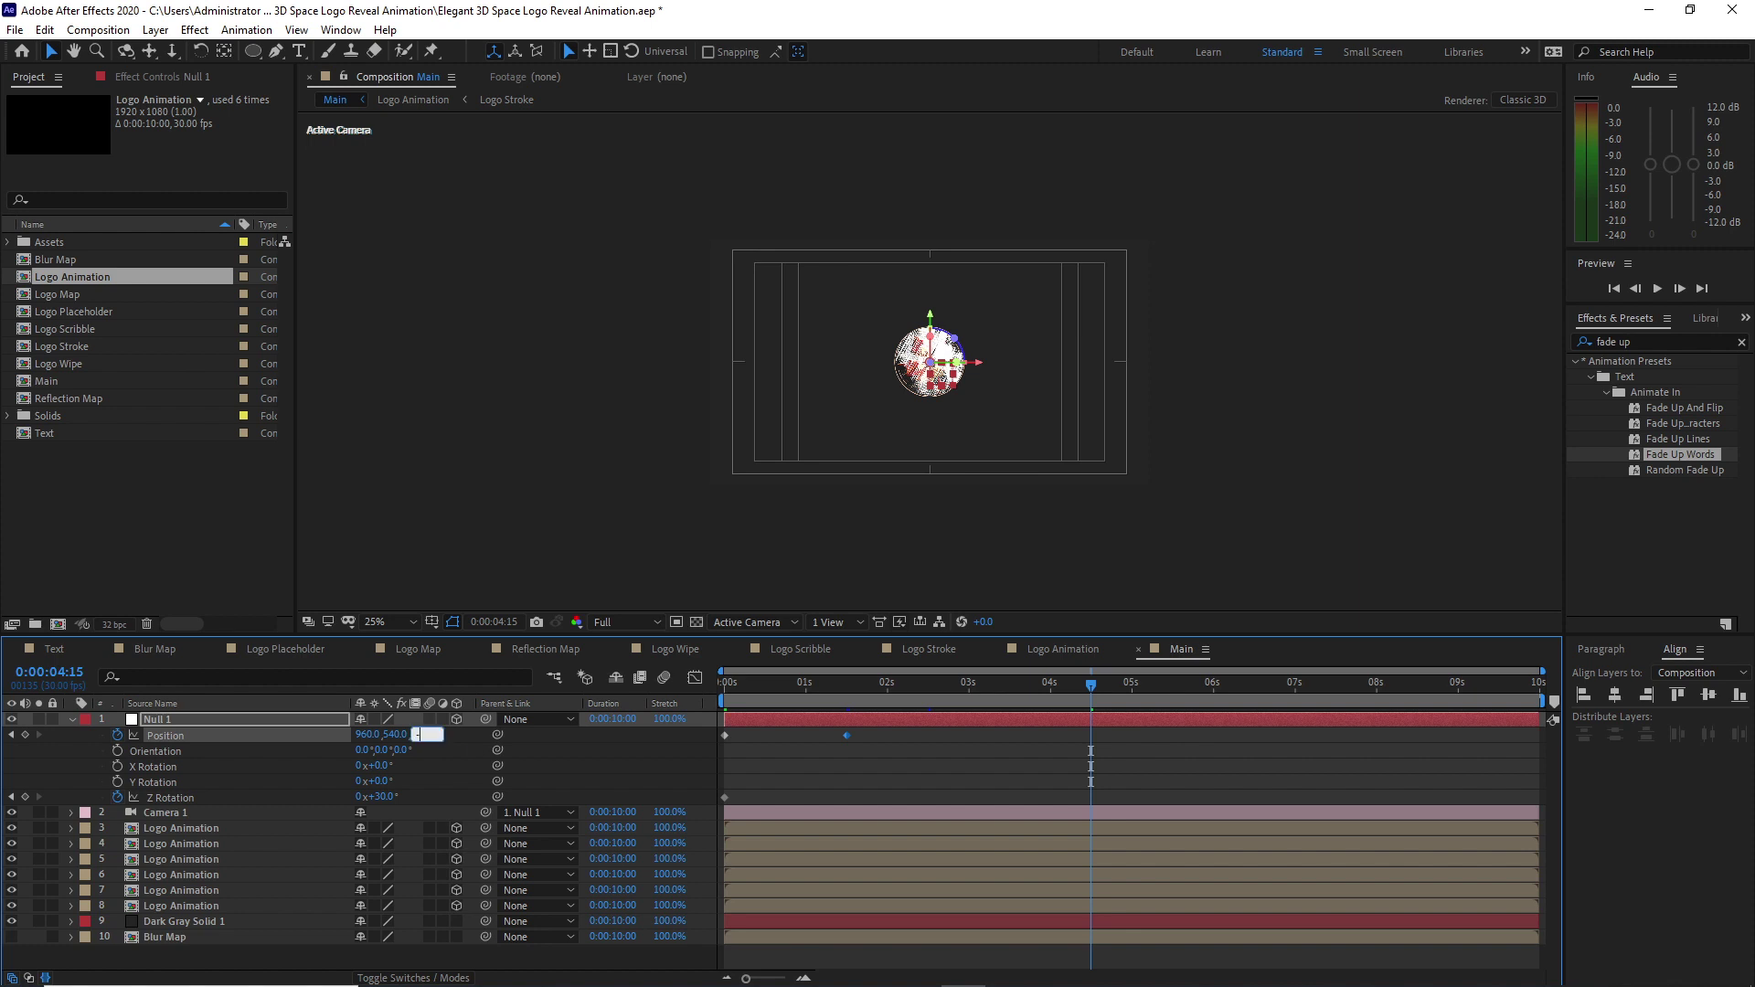
pyautogui.write('650')
# Keyframe the null's Z Position at 0 at 0:00:06:00 and at -1200 at 0:00:07:00.
pyautogui.moveTo(1138, 689); pyautogui.dragTo(1214, 702)
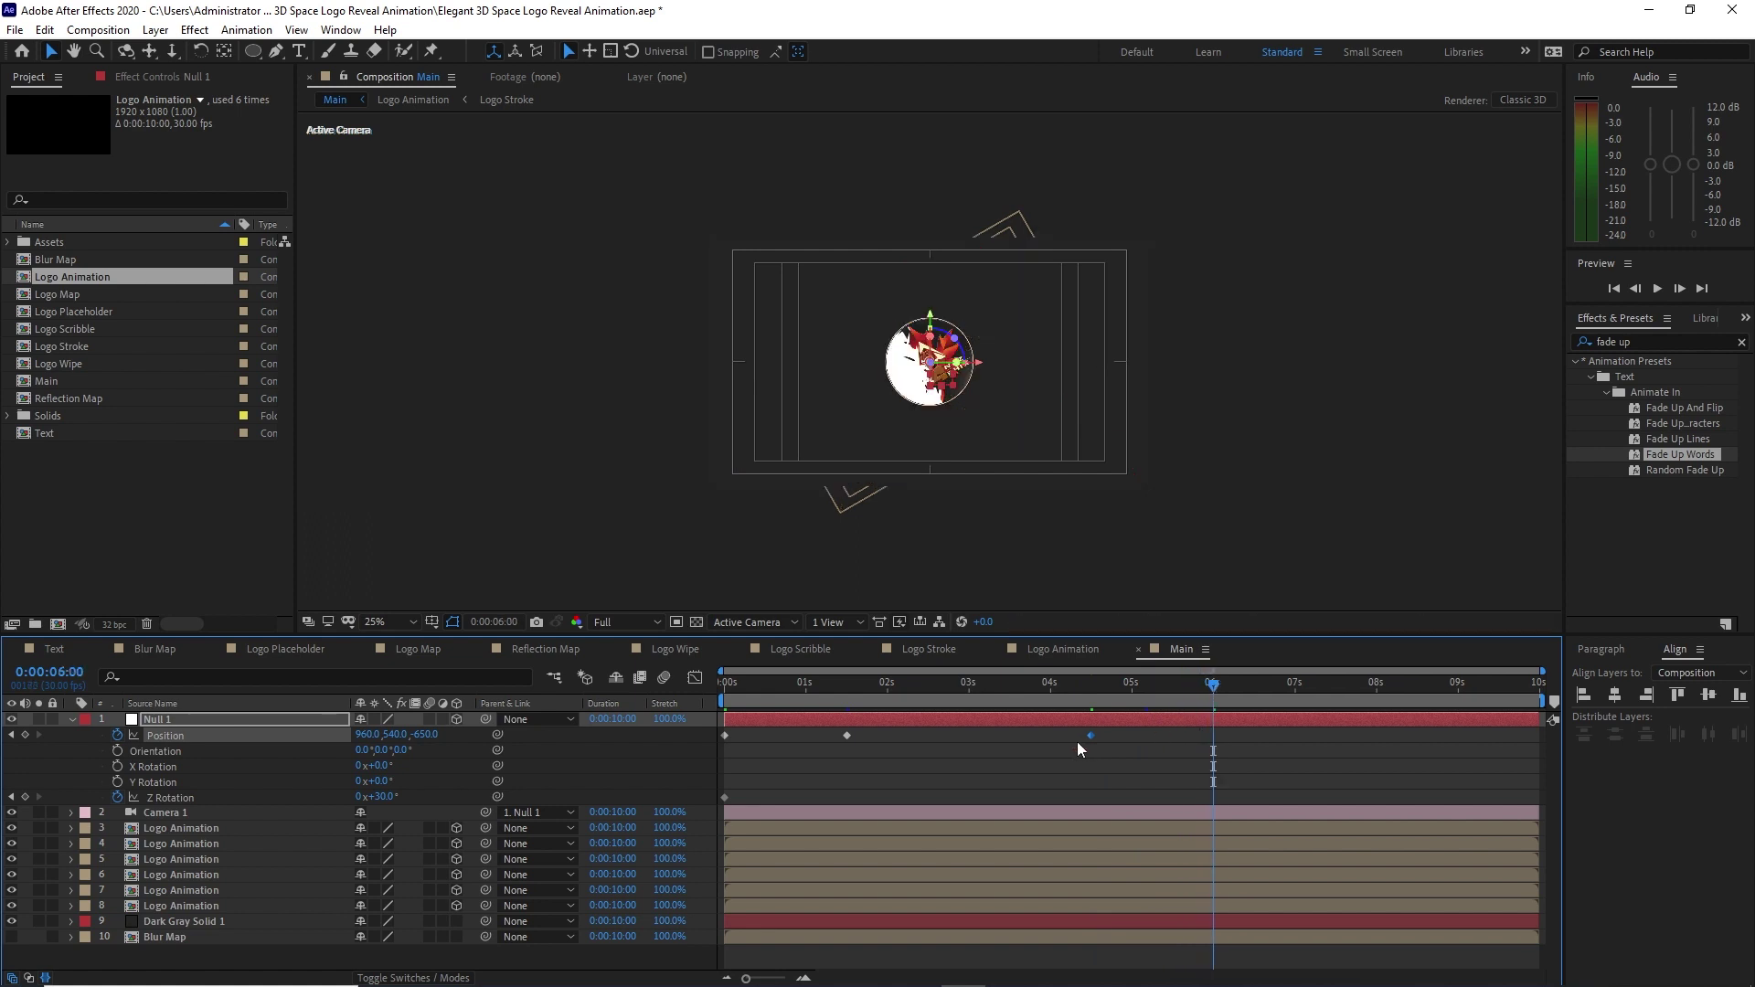
pyautogui.click(422, 735)
pyautogui.write('0')
pyautogui.moveTo(1234, 687); pyautogui.dragTo(1294, 705)
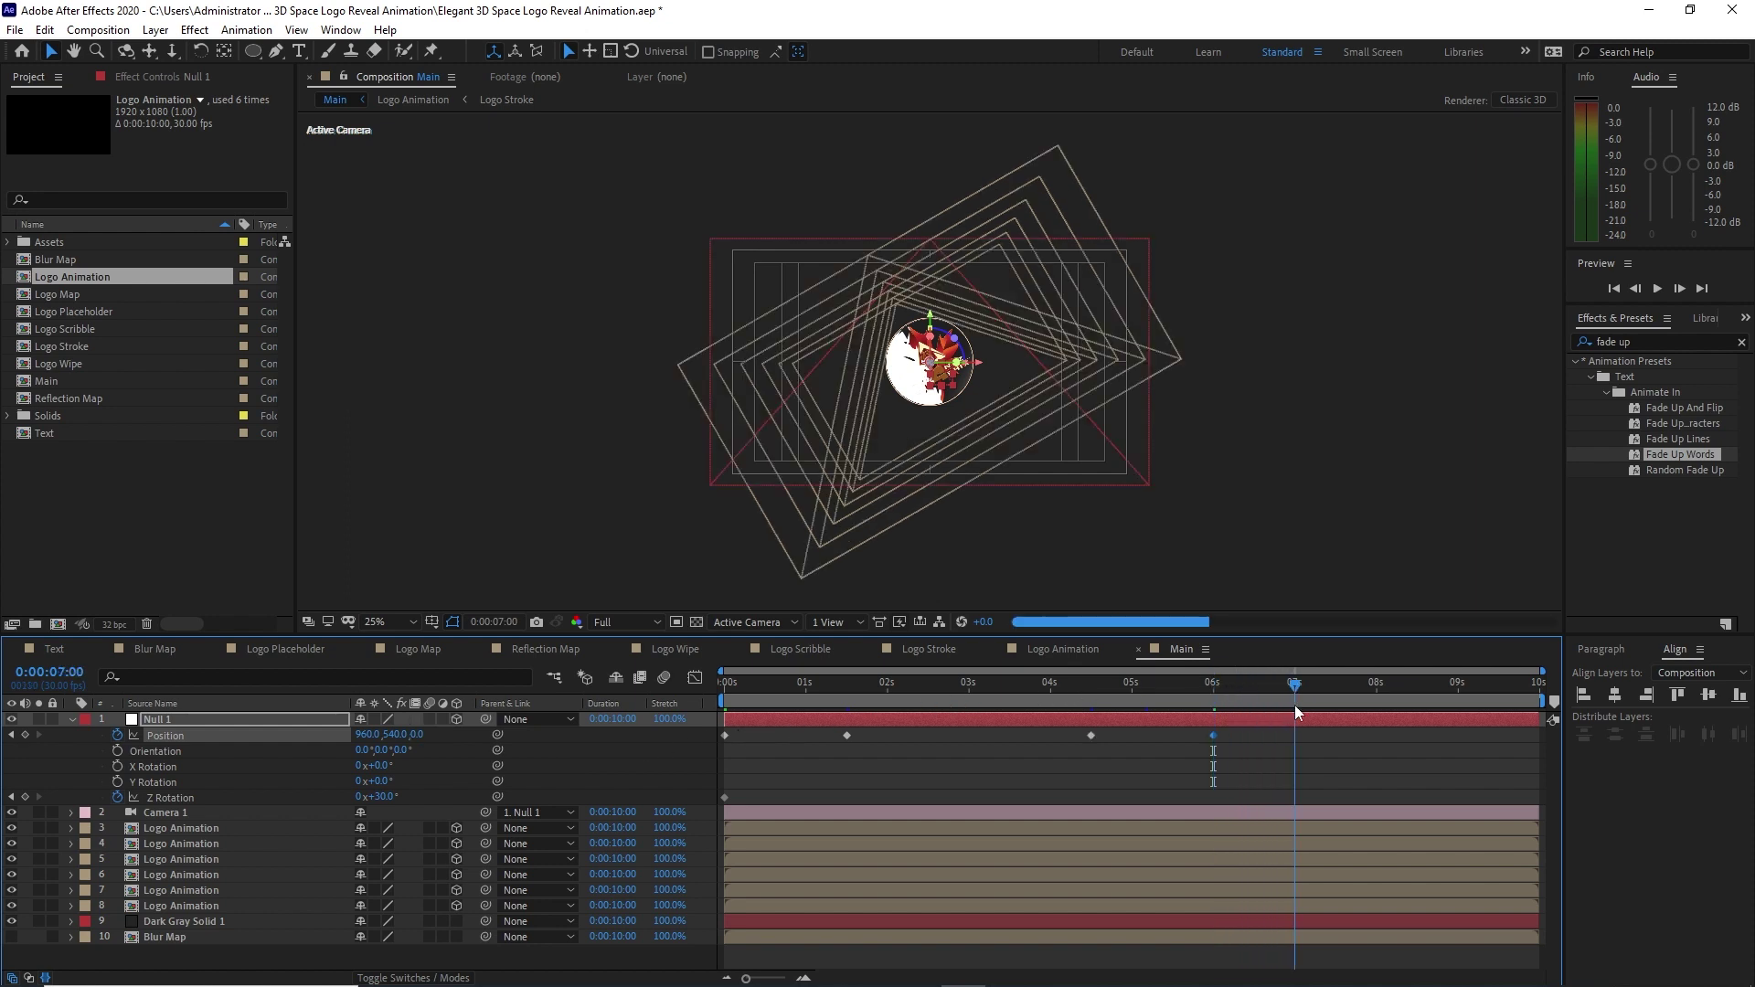
pyautogui.click(419, 735)
pyautogui.write('-12')
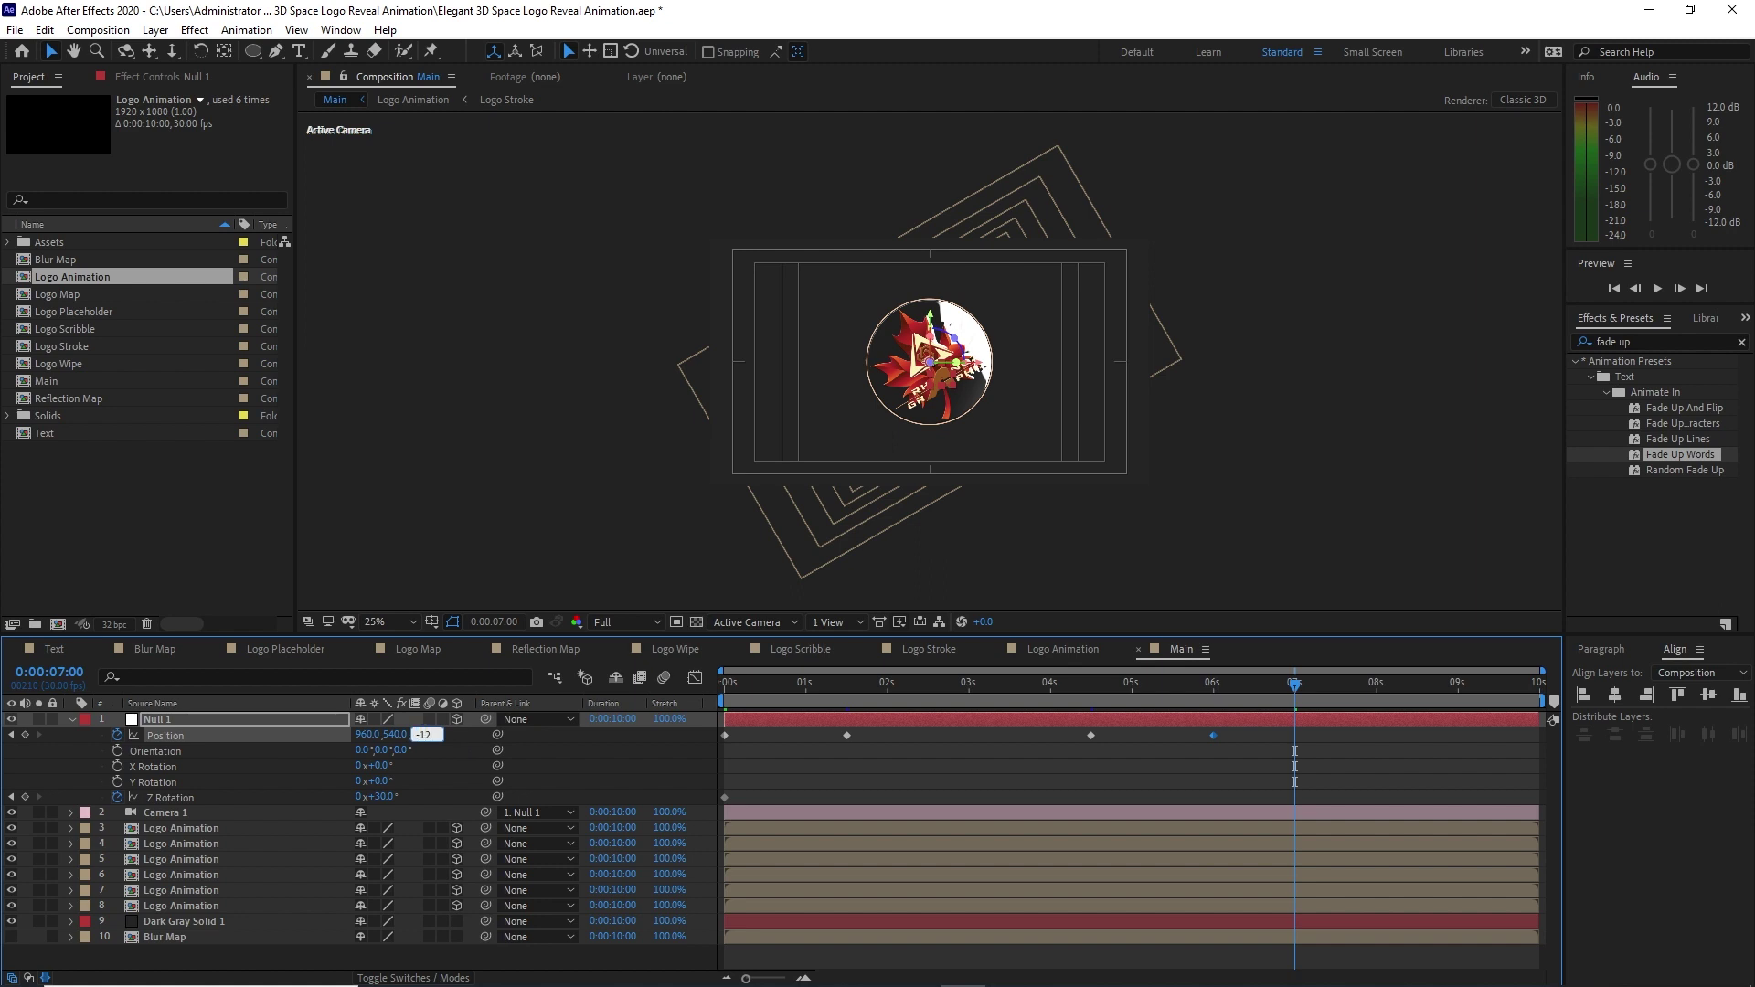
pyautogui.write('00')
# Keyframe the null's Z Rotation at 0° at 0:00:04:00.
pyautogui.click(1050, 686)
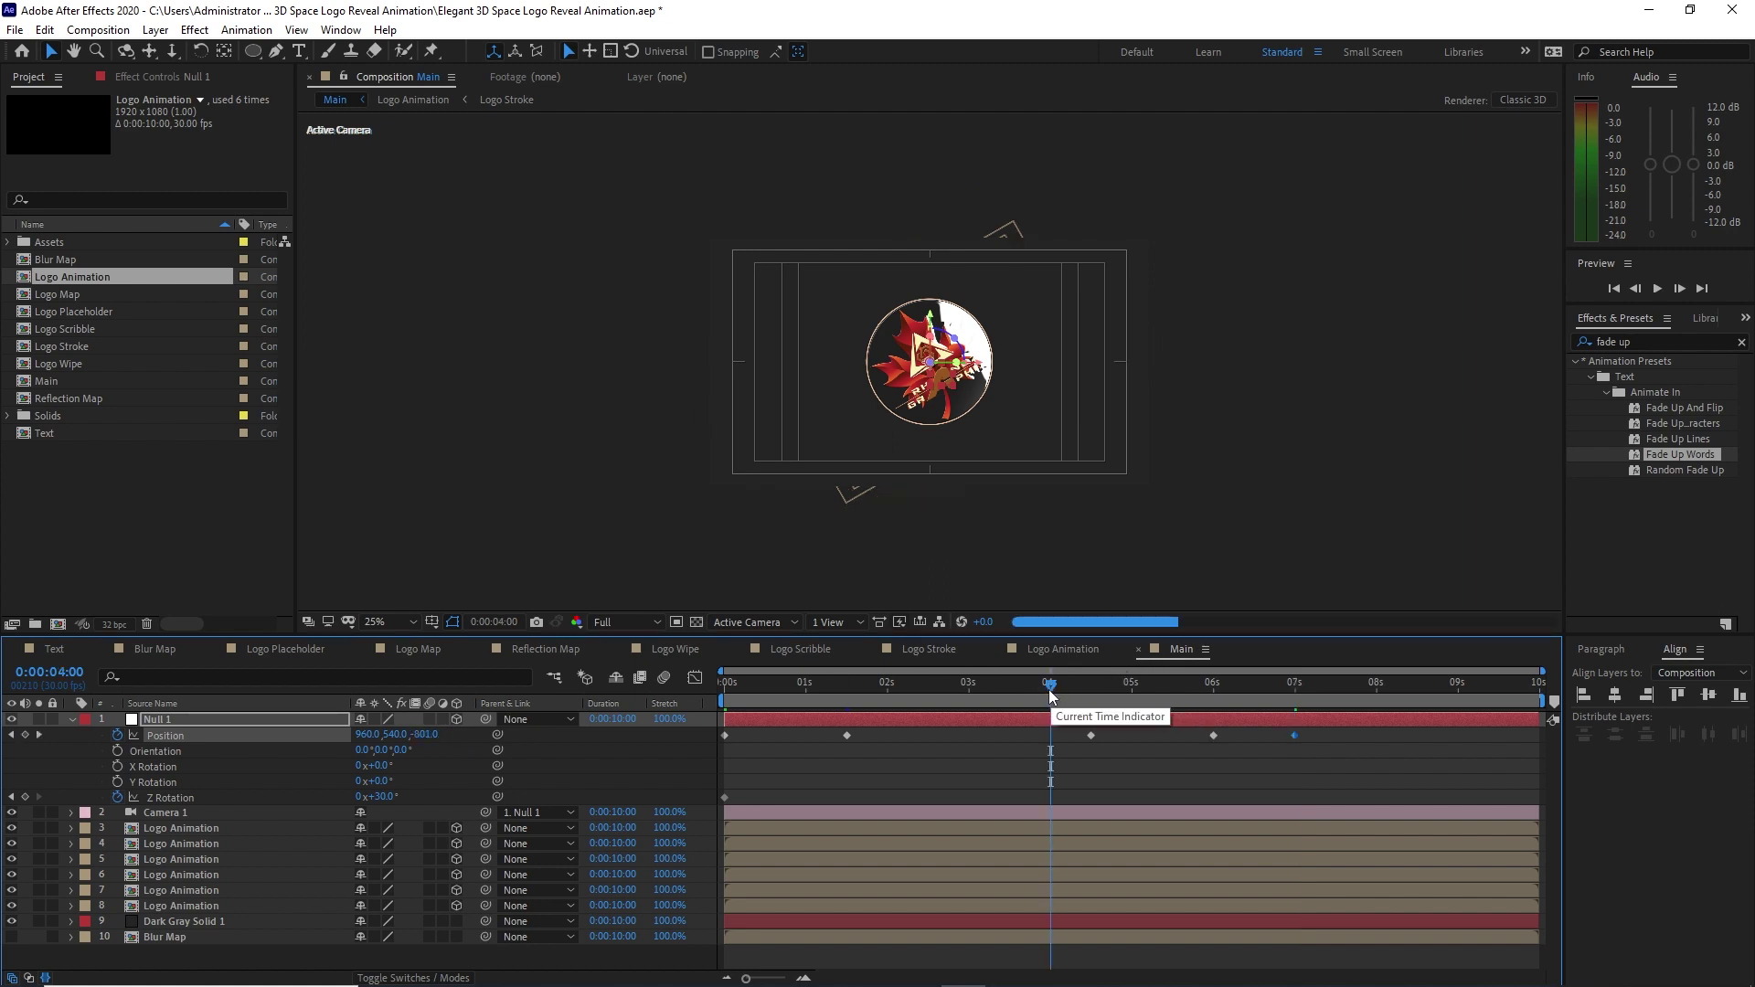
pyautogui.click(382, 797)
pyautogui.write('0')
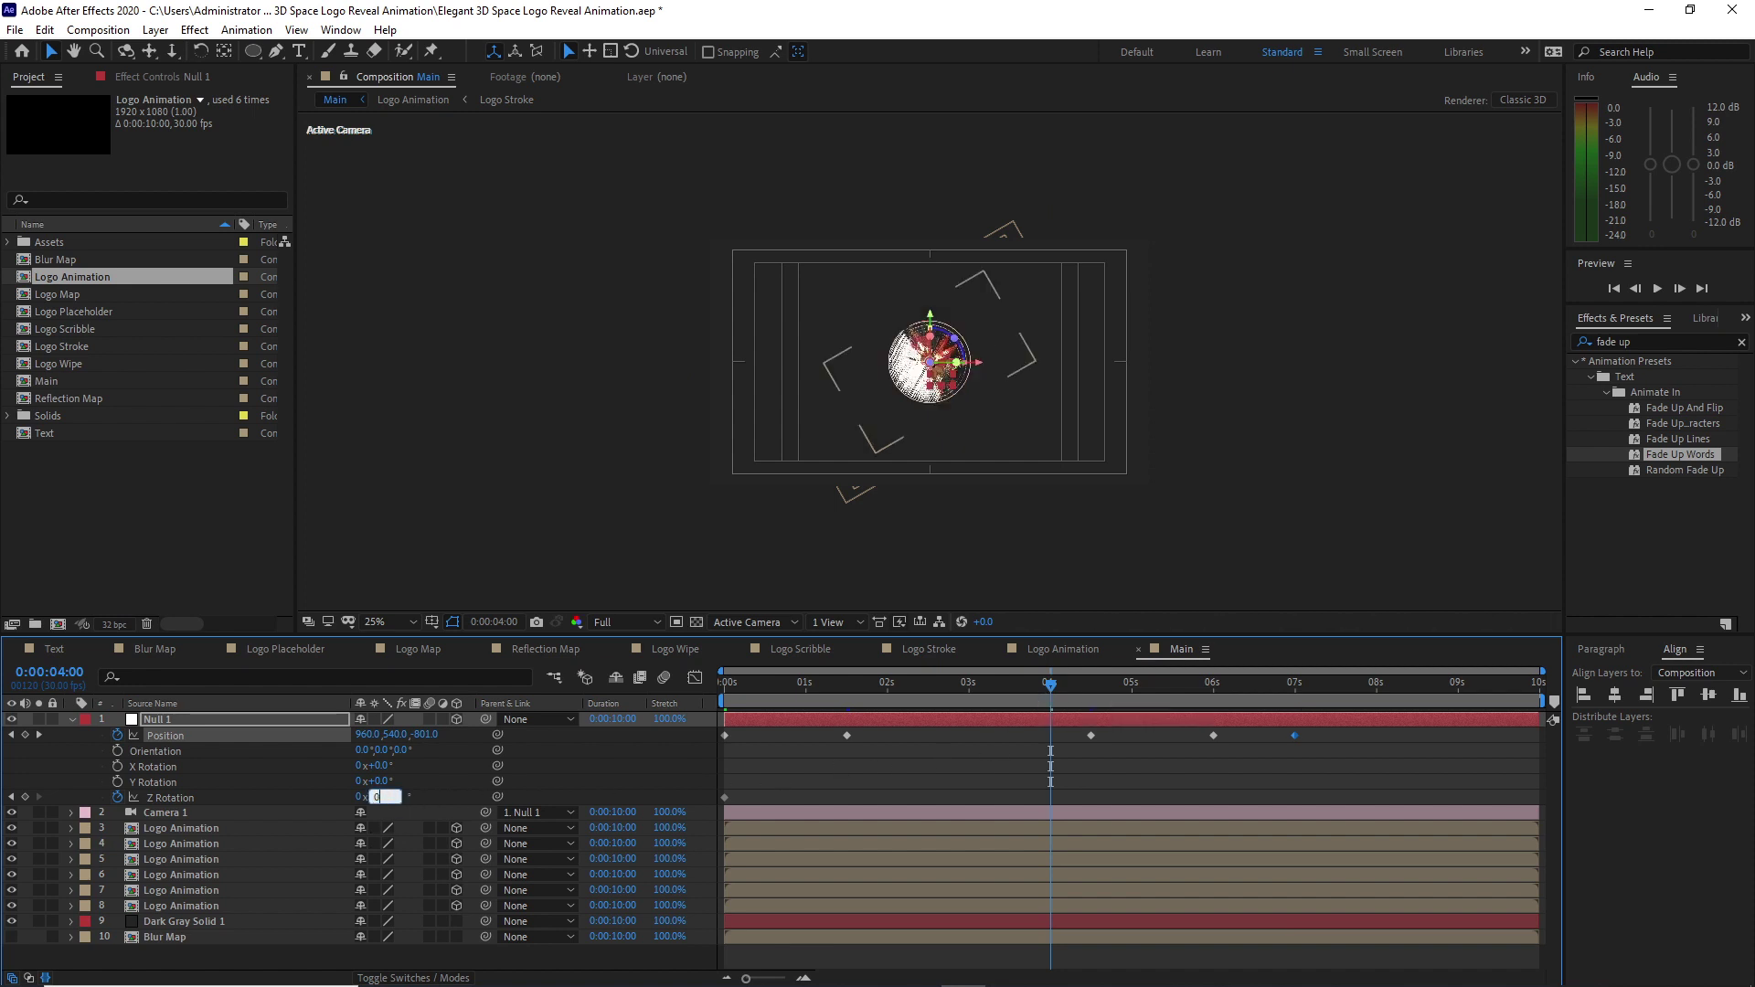
# Ease all the null's keyframes and reshape the Position speed graph so each move starts fast and slows down gradually.
pyautogui.moveTo(703, 737); pyautogui.dragTo(1373, 803)
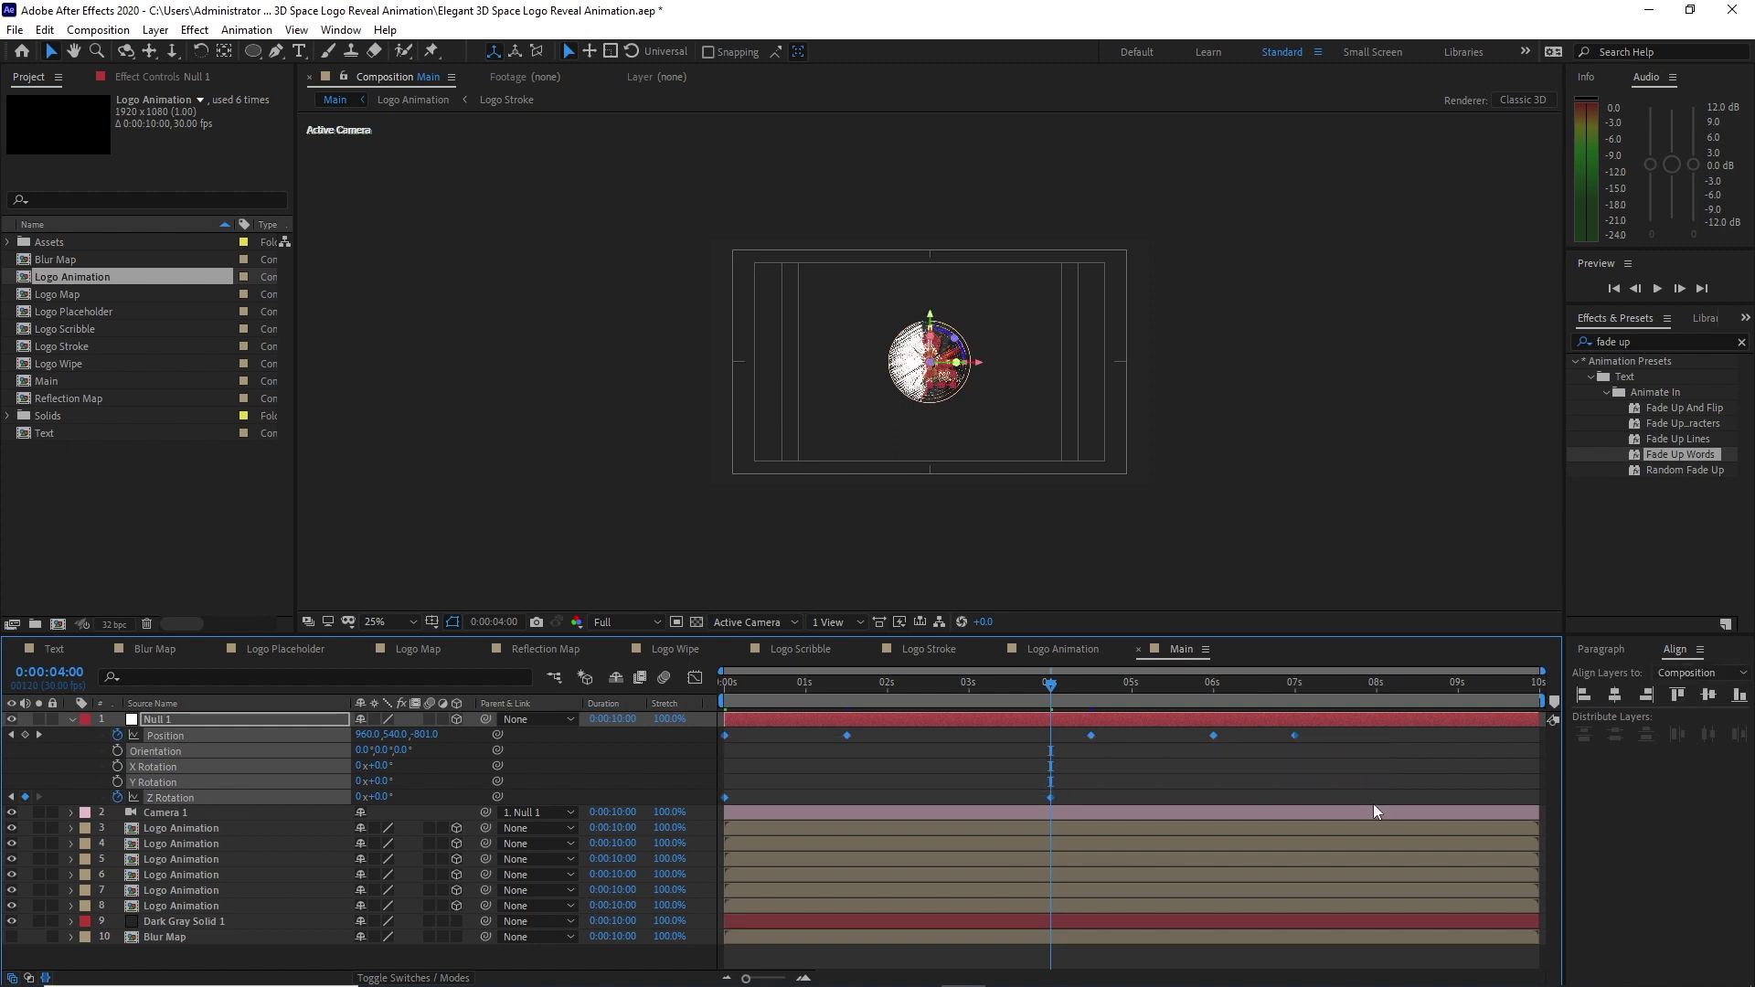
pyautogui.click(695, 678)
pyautogui.moveTo(810, 905); pyautogui.dragTo(766, 928)
pyautogui.moveTo(1031, 910); pyautogui.dragTo(945, 928)
pyautogui.moveTo(1186, 903); pyautogui.dragTo(1139, 928)
pyautogui.moveTo(1263, 916); pyautogui.dragTo(1314, 949)
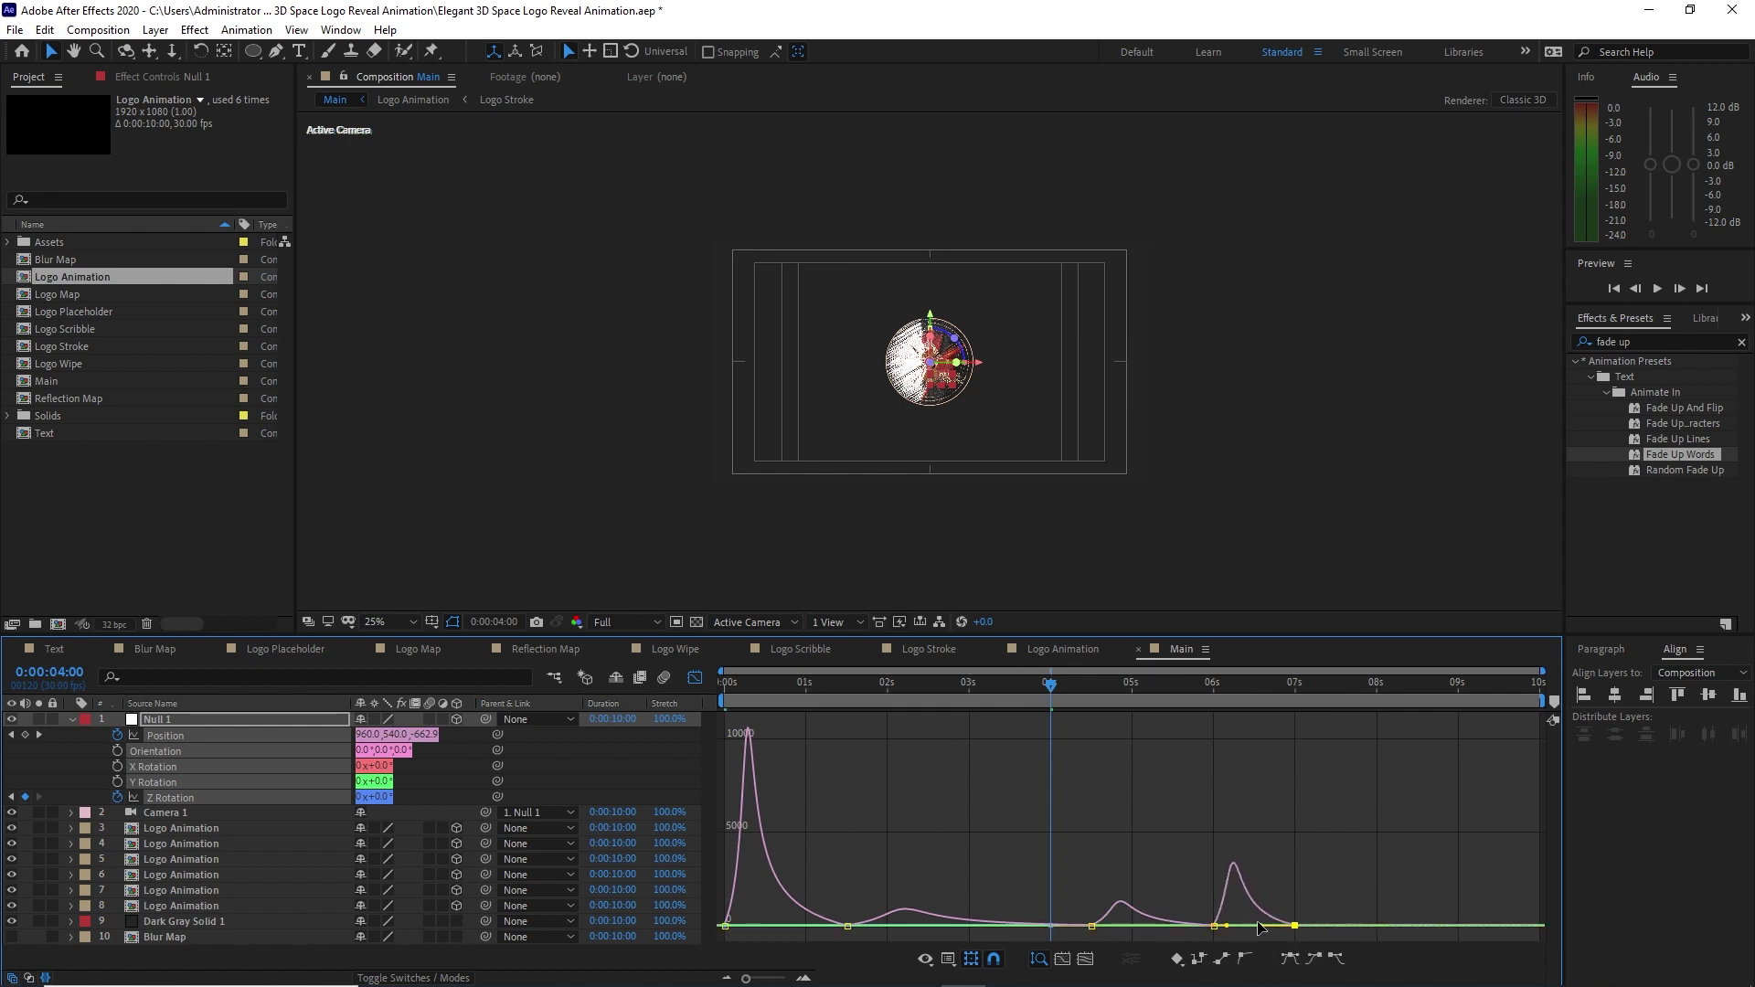
pyautogui.click(695, 678)
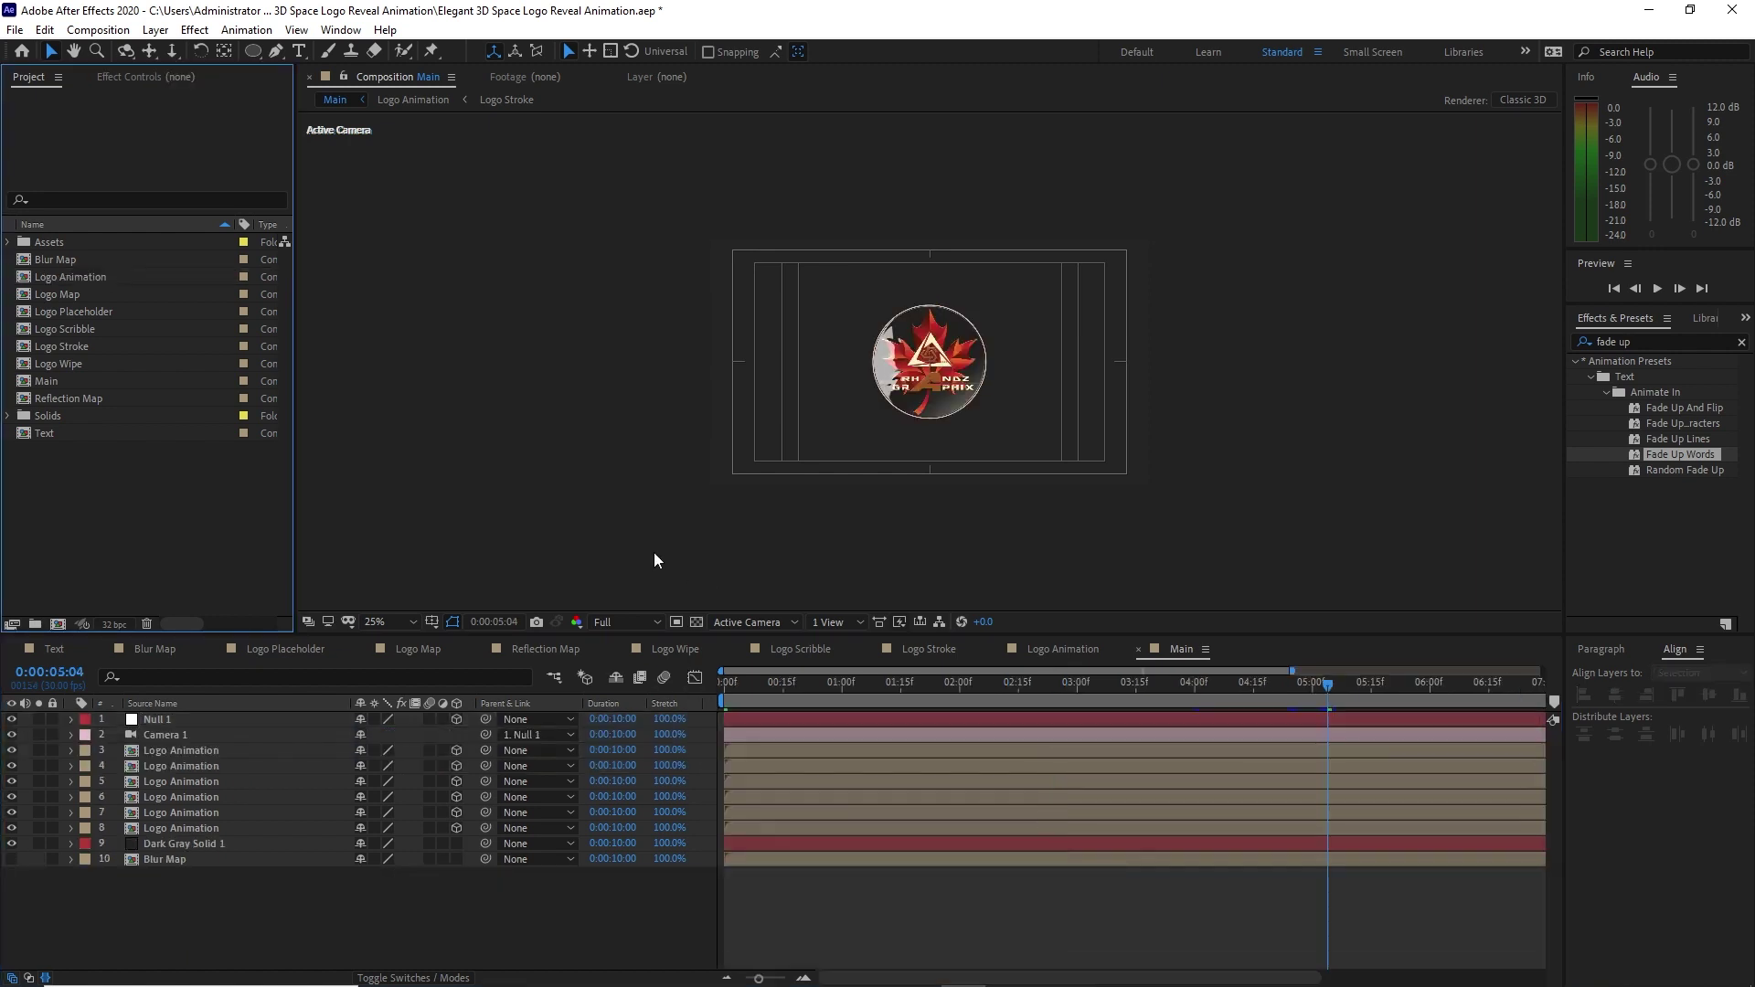
# Add the Logo Wipe composition as the topmost 3D layer of Main and apply the CC Grid Wipe effect to it.
pyautogui.moveTo(107, 364); pyautogui.dragTo(187, 714)
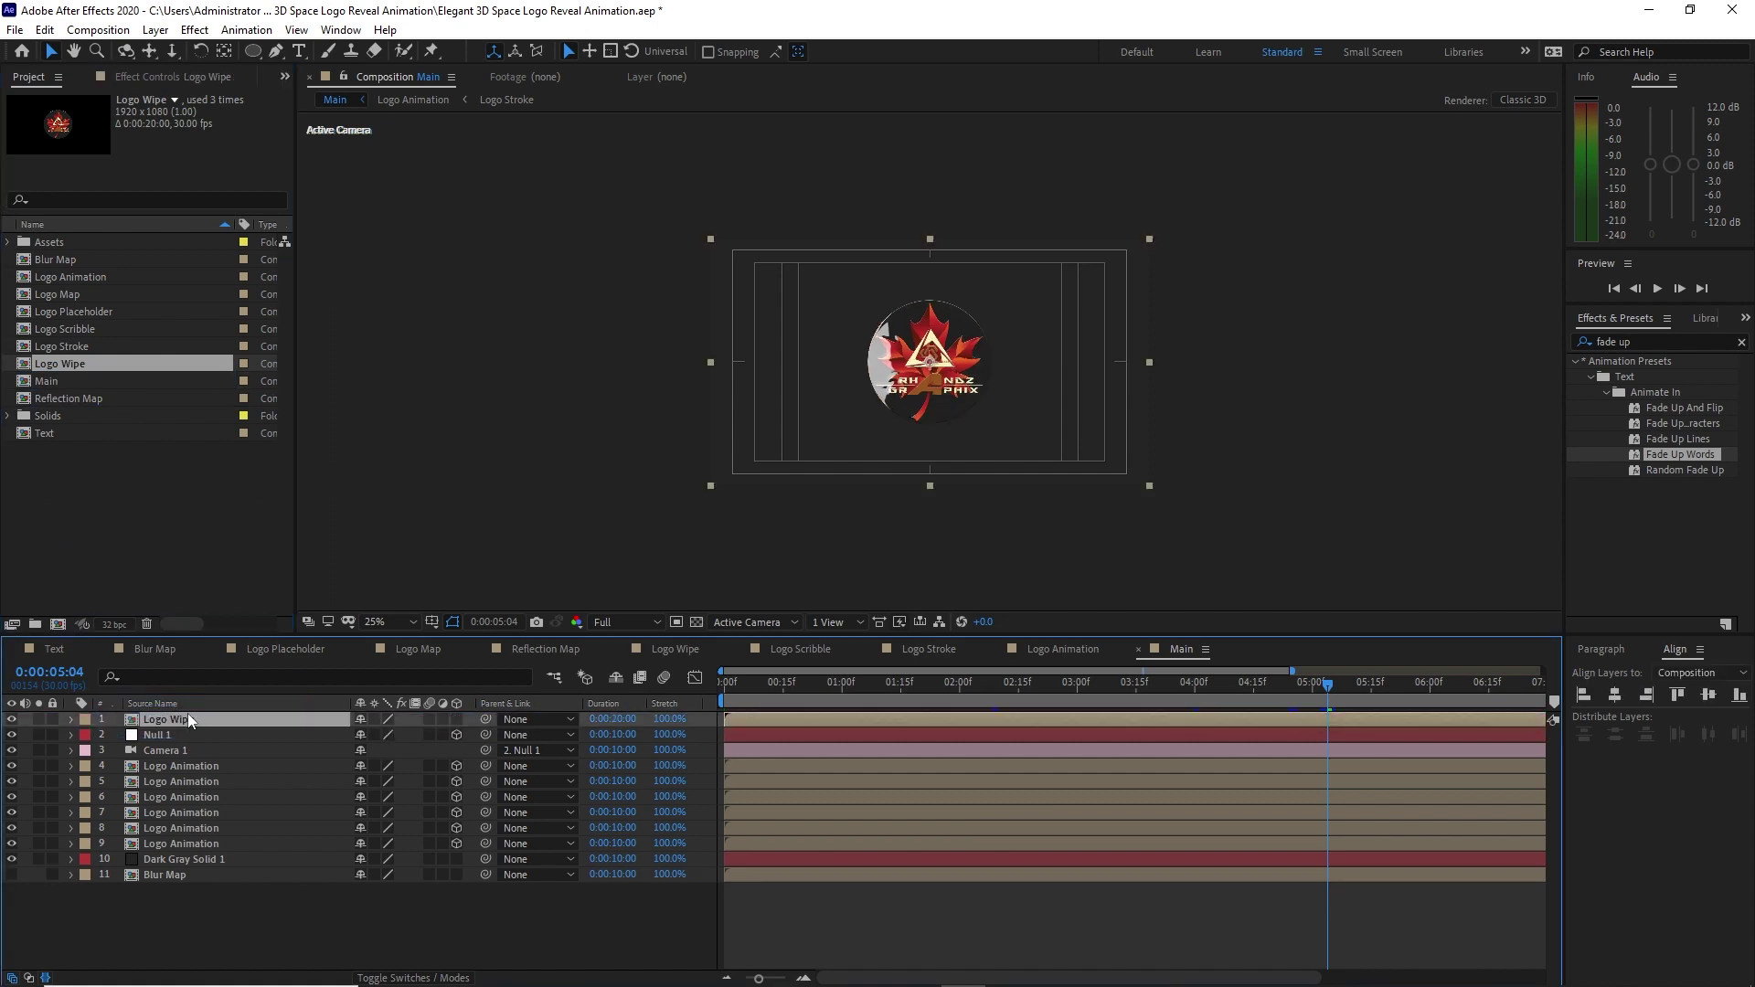
pyautogui.click(453, 719)
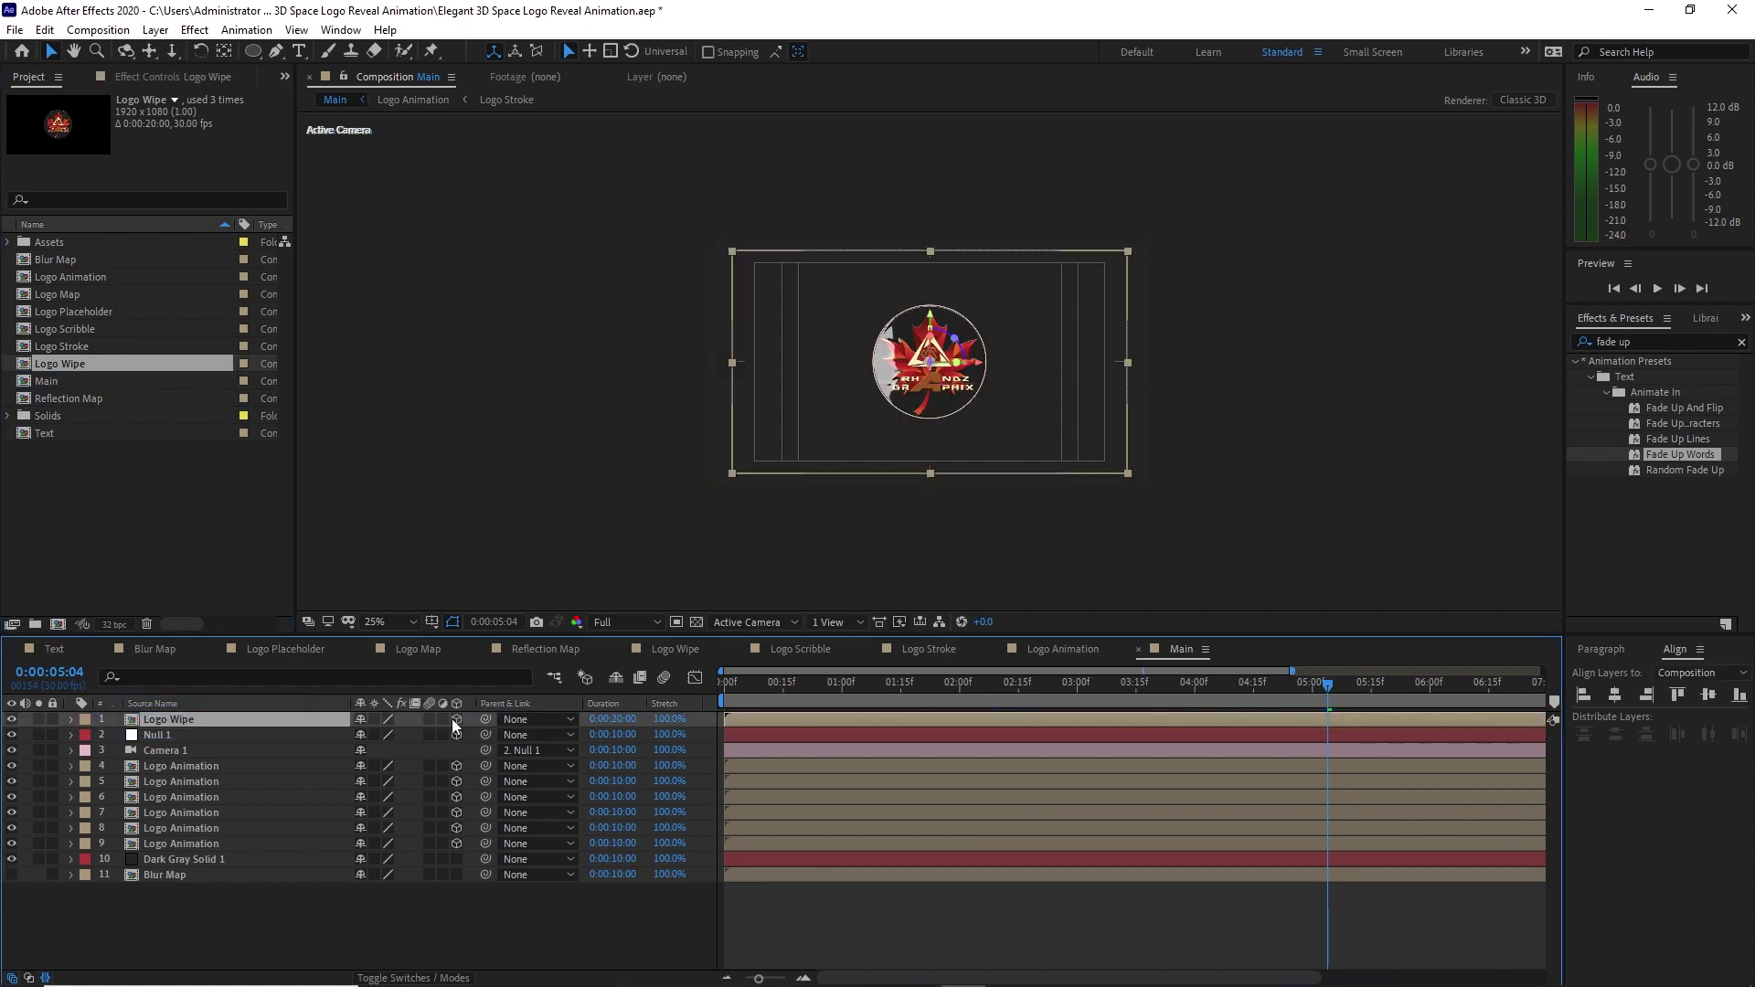
pyautogui.click(195, 30)
pyautogui.moveTo(266, 561)
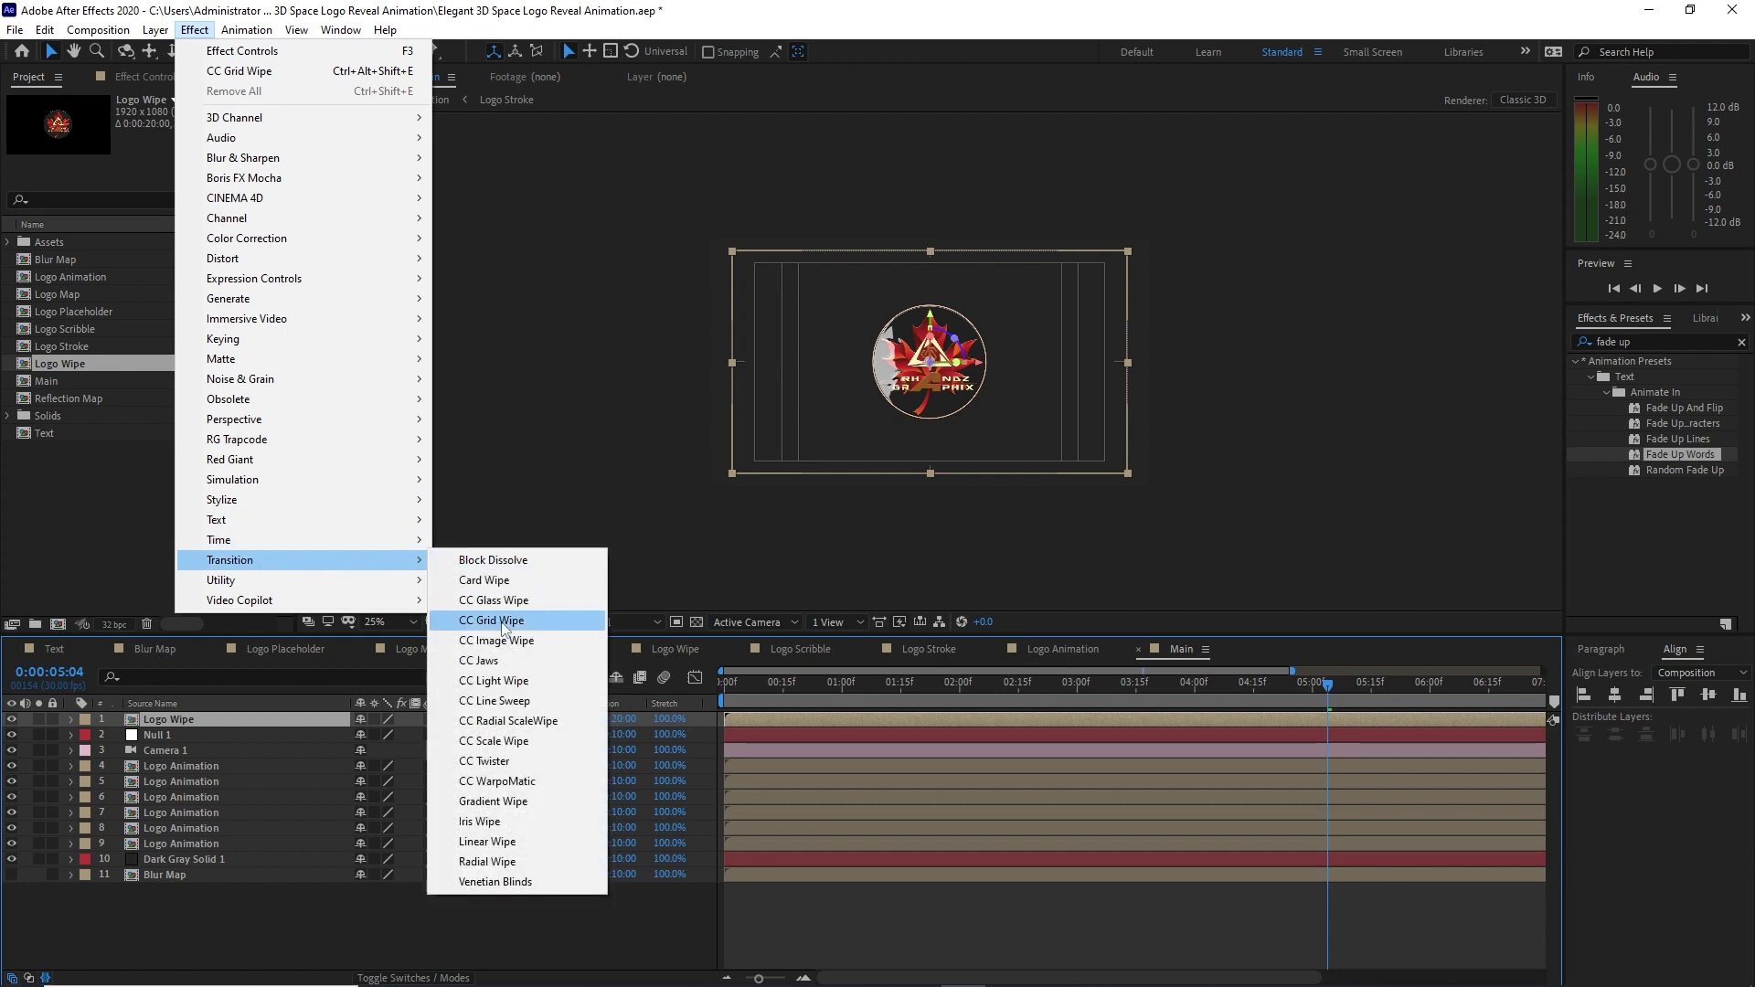
pyautogui.click(501, 621)
# Keyframe CC Grid Wipe's Completion on Logo Wipe at 97% at 0:00:02:15.
pyautogui.click(729, 690)
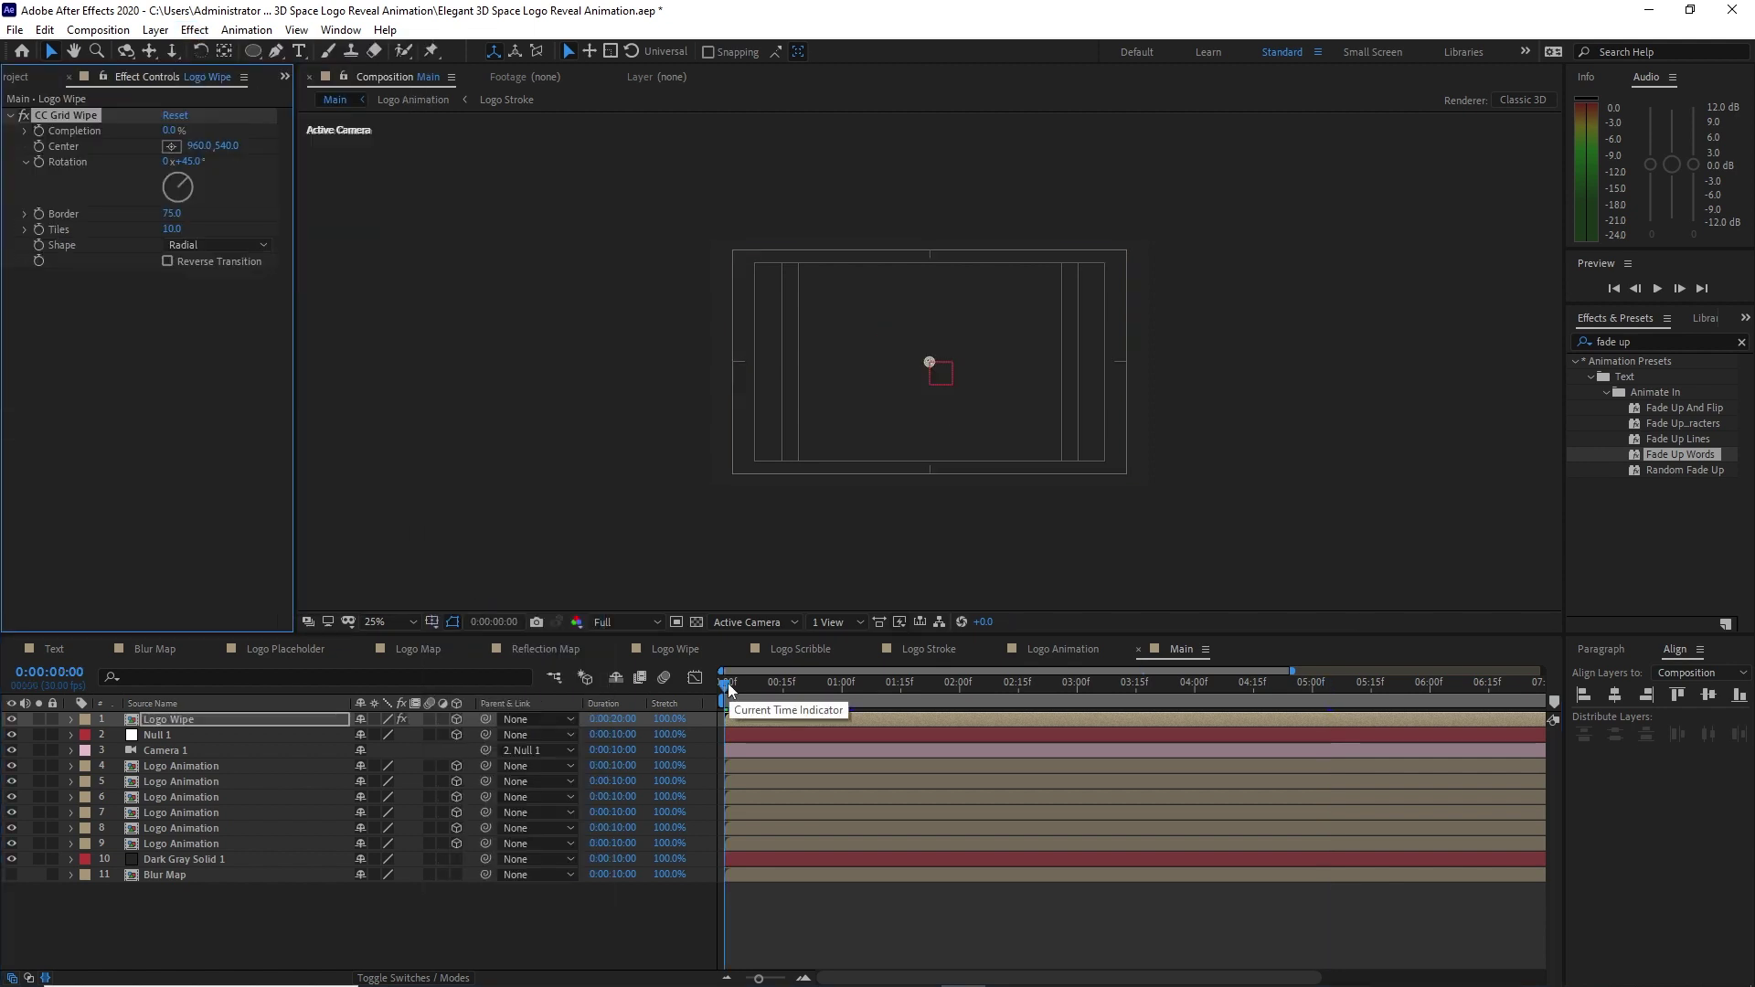
pyautogui.click(728, 688)
pyautogui.moveTo(728, 683); pyautogui.dragTo(1022, 728)
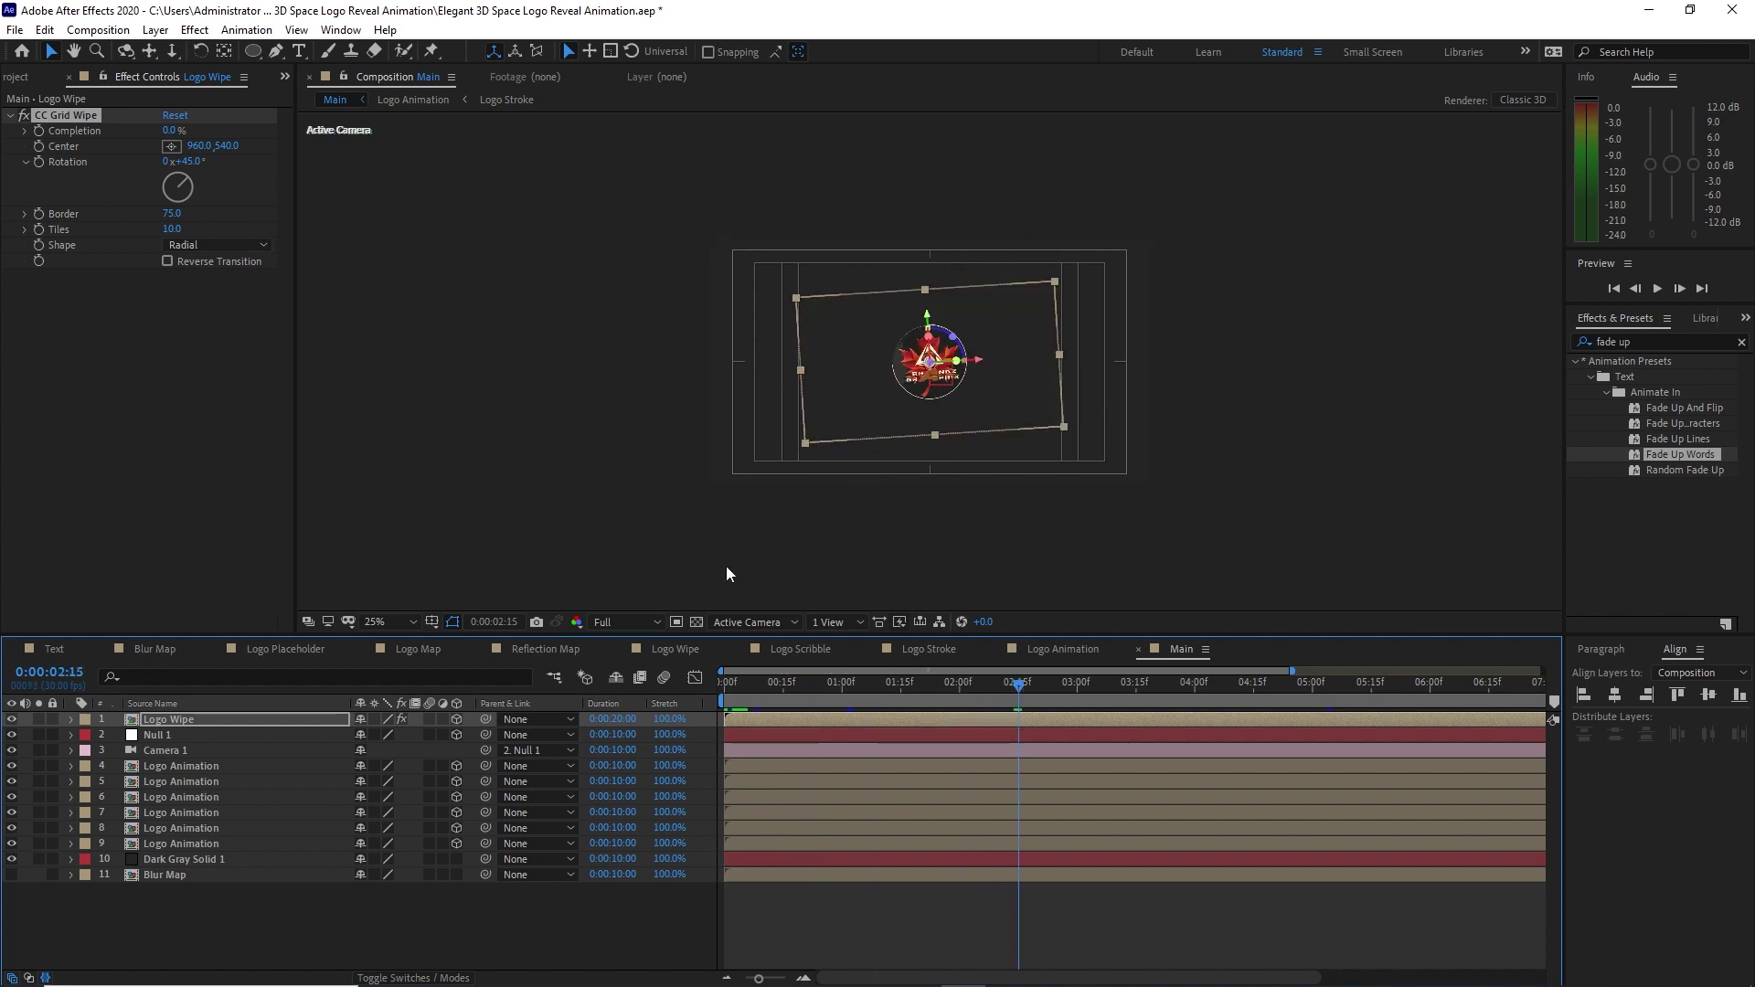
pyautogui.click(37, 134)
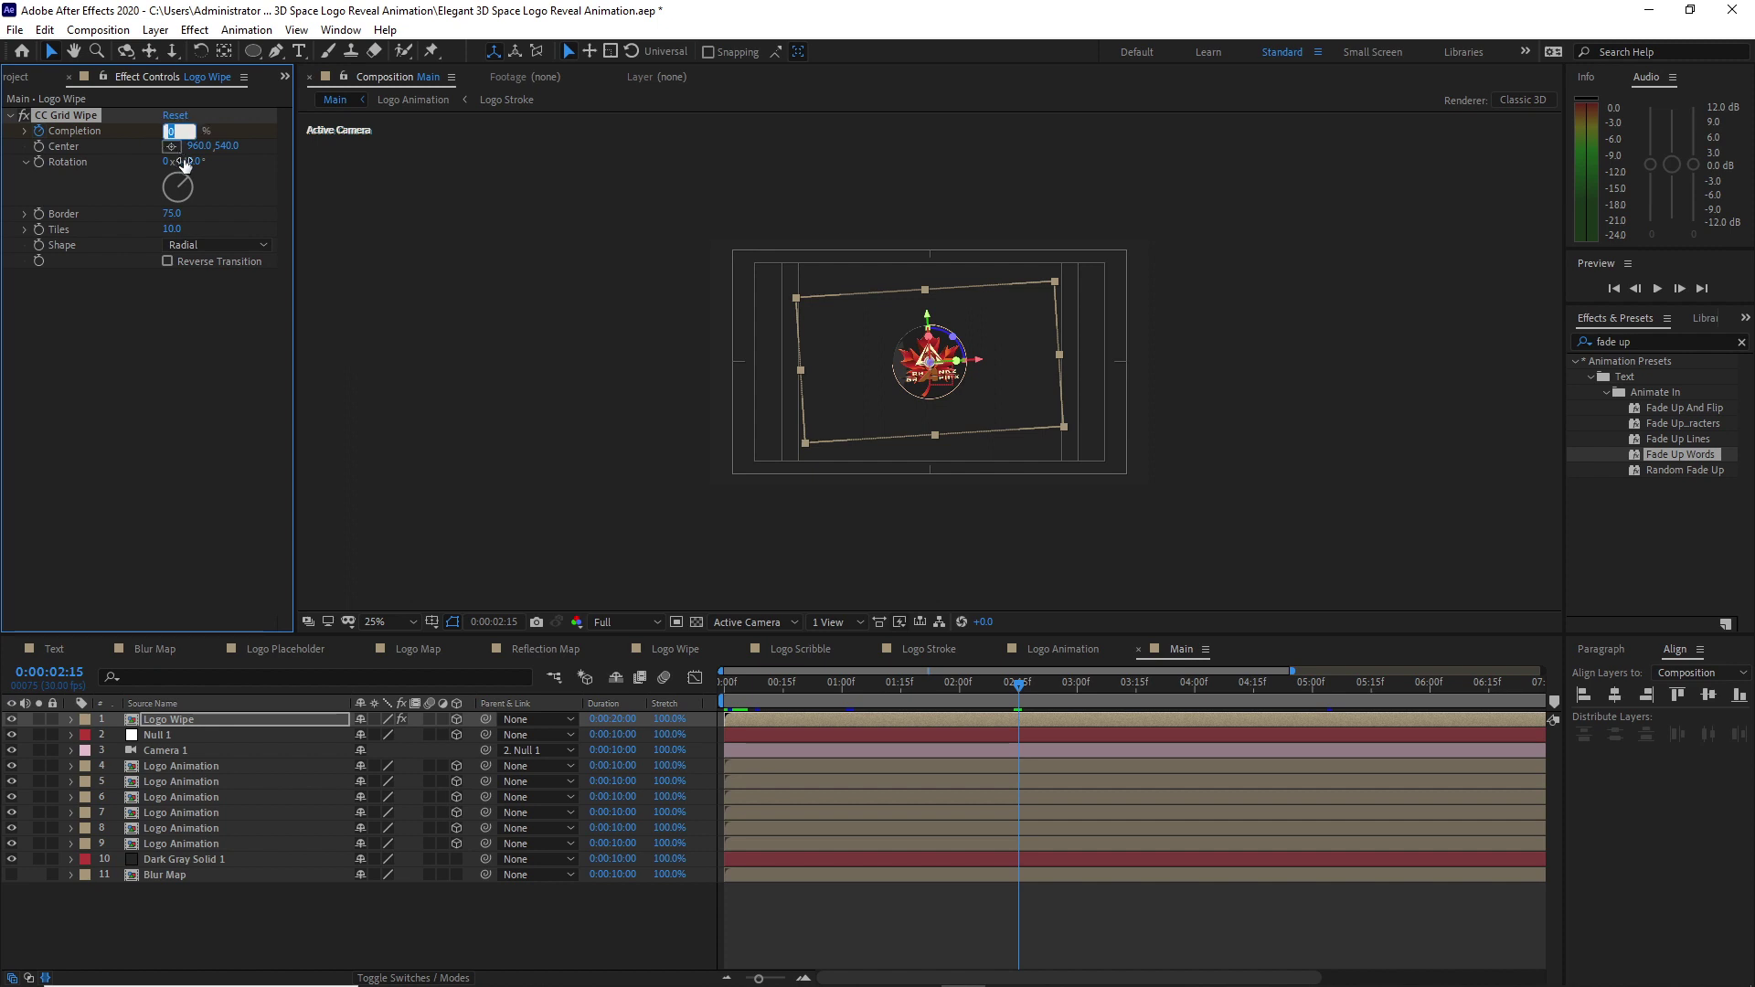
pyautogui.write('97')
# Keyframe CC Grid Wipe's Completion on Logo Wipe at 0% at 0:00:05:05.
pyautogui.moveTo(1022, 693); pyautogui.dragTo(1543, 672)
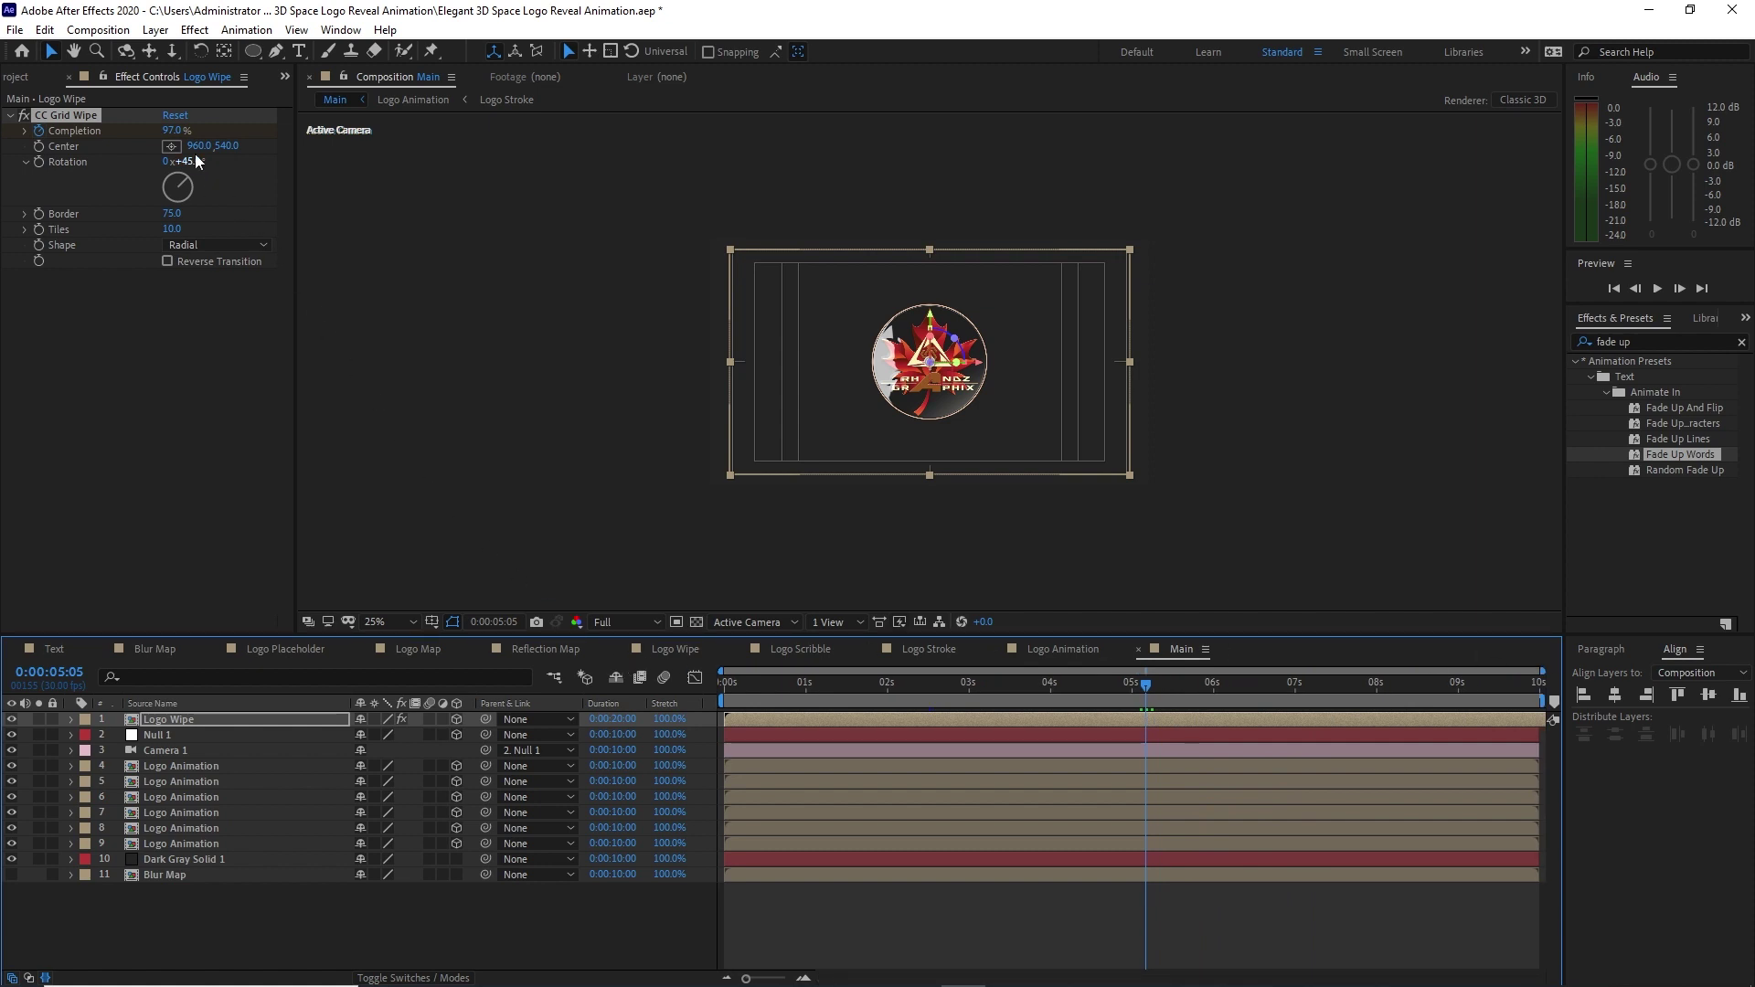
pyautogui.click(169, 130)
pyautogui.write('0')
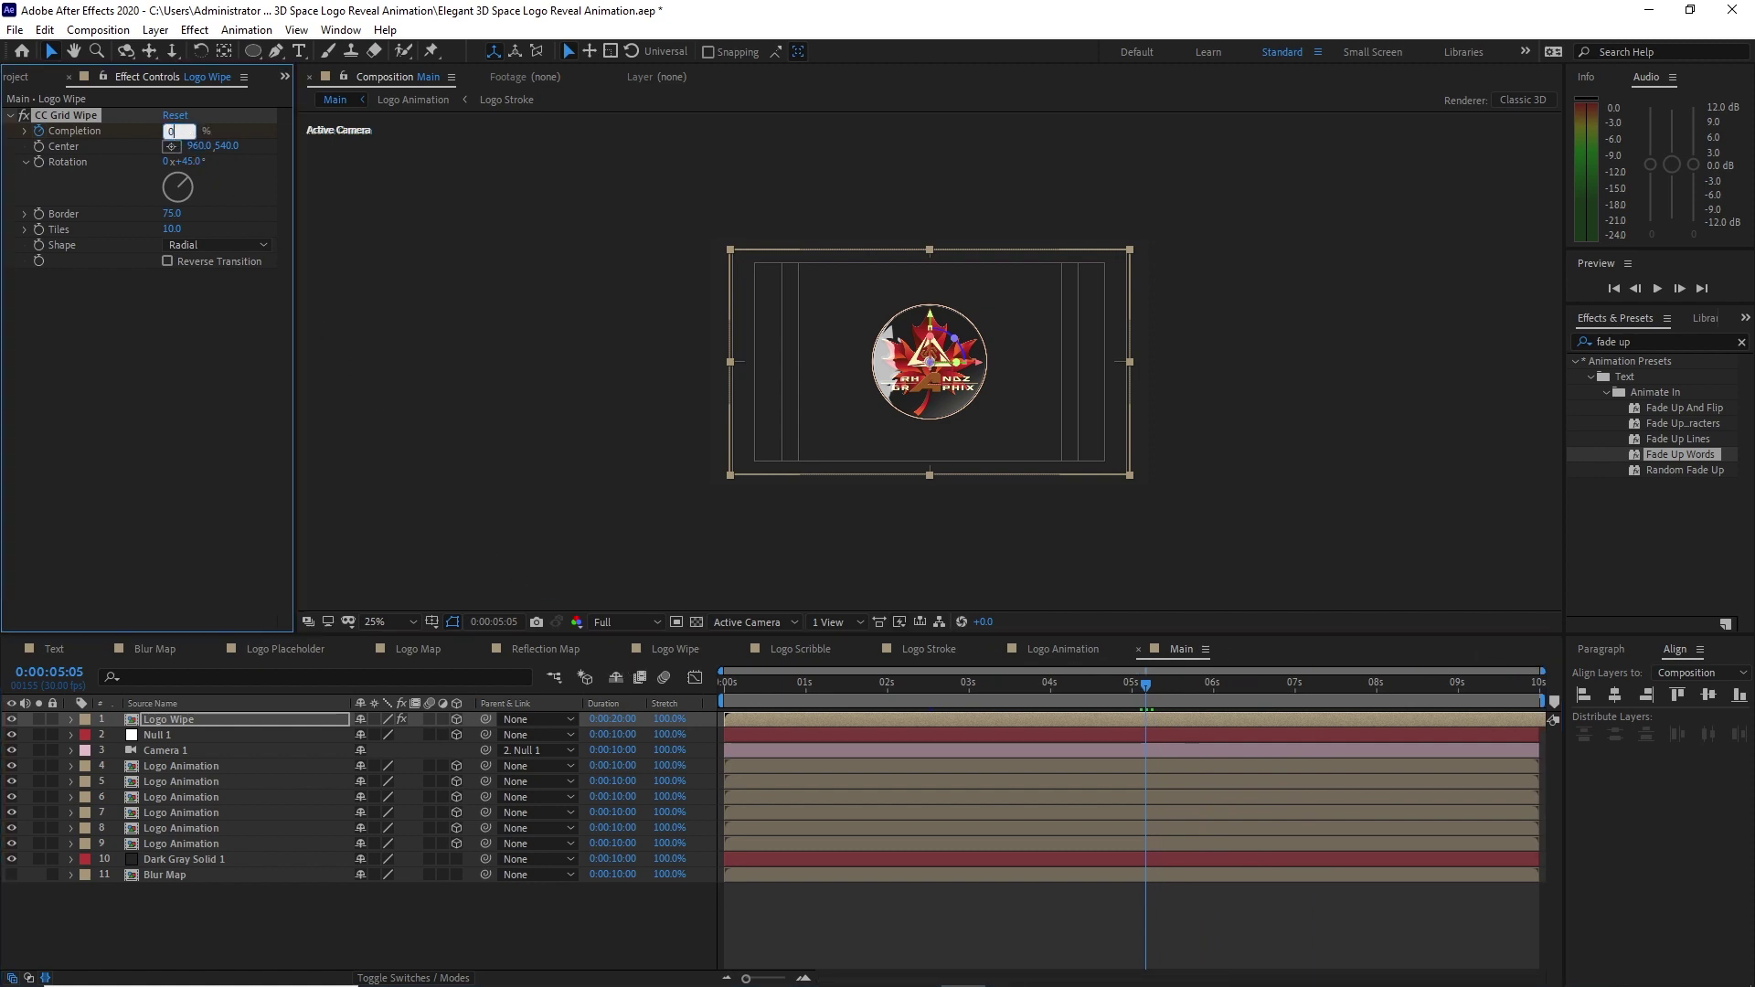
pyautogui.click(189, 341)
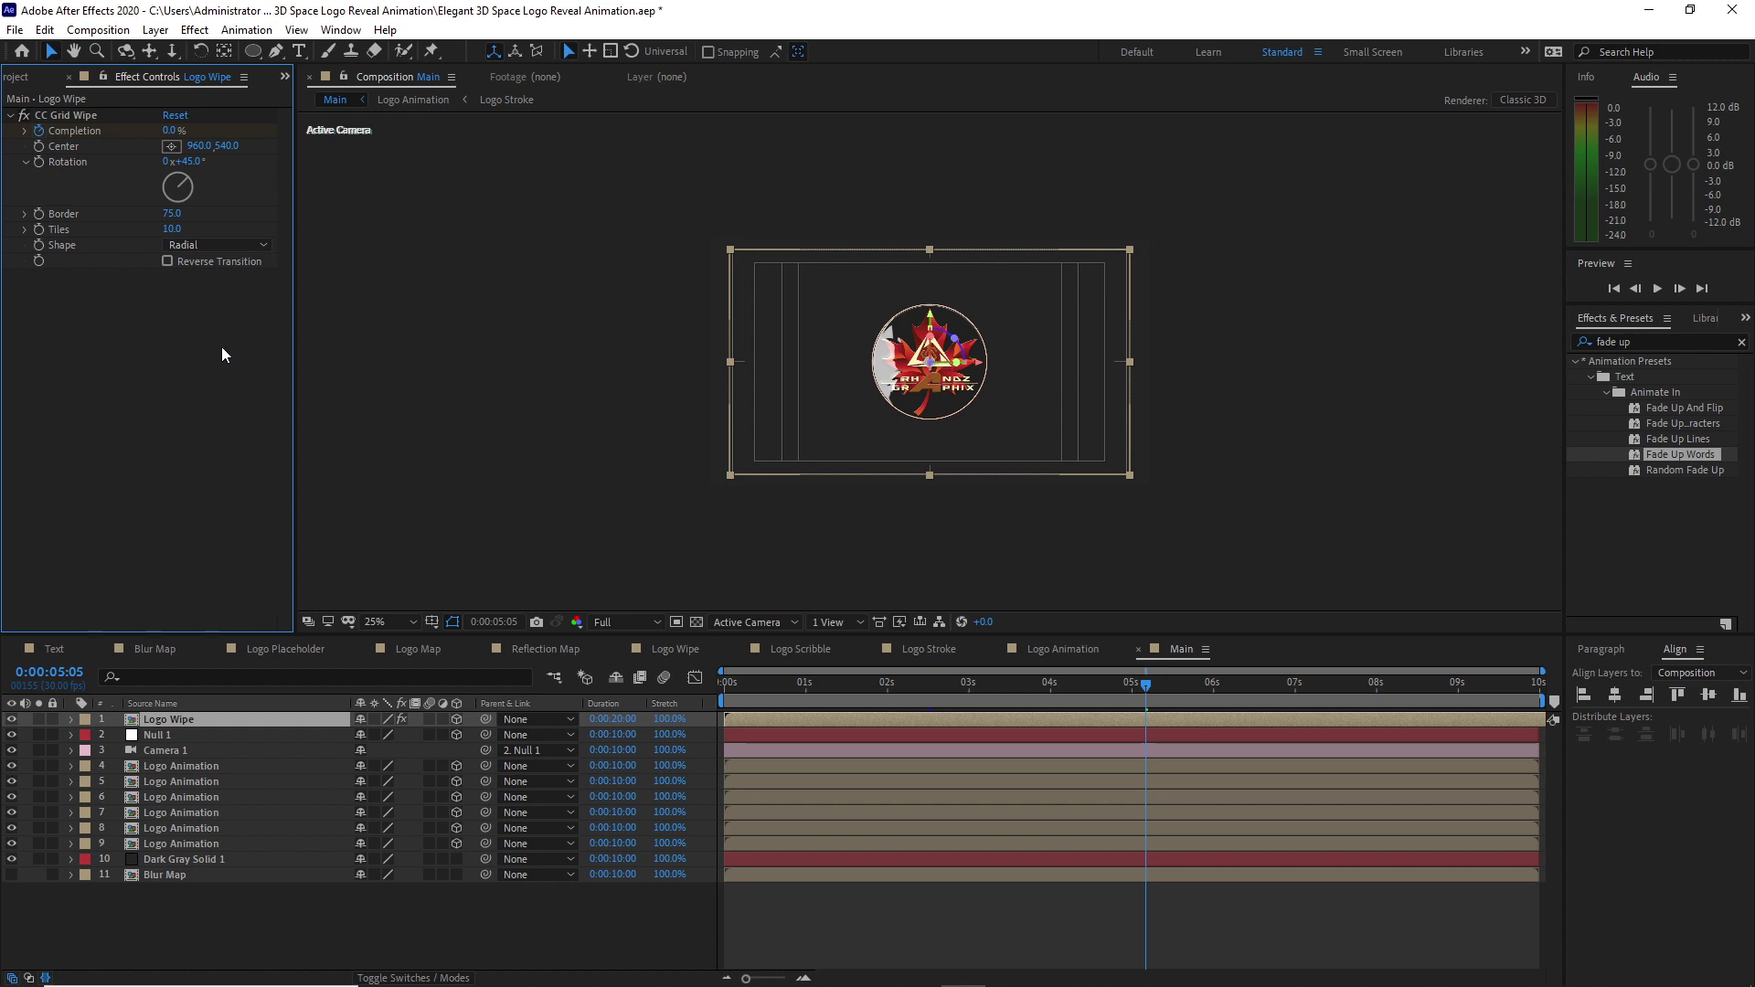
# Set the Logo Wipe layer's Opacity to 50% and start keyframing it at 0:00:04:24.
pyautogui.press('t')
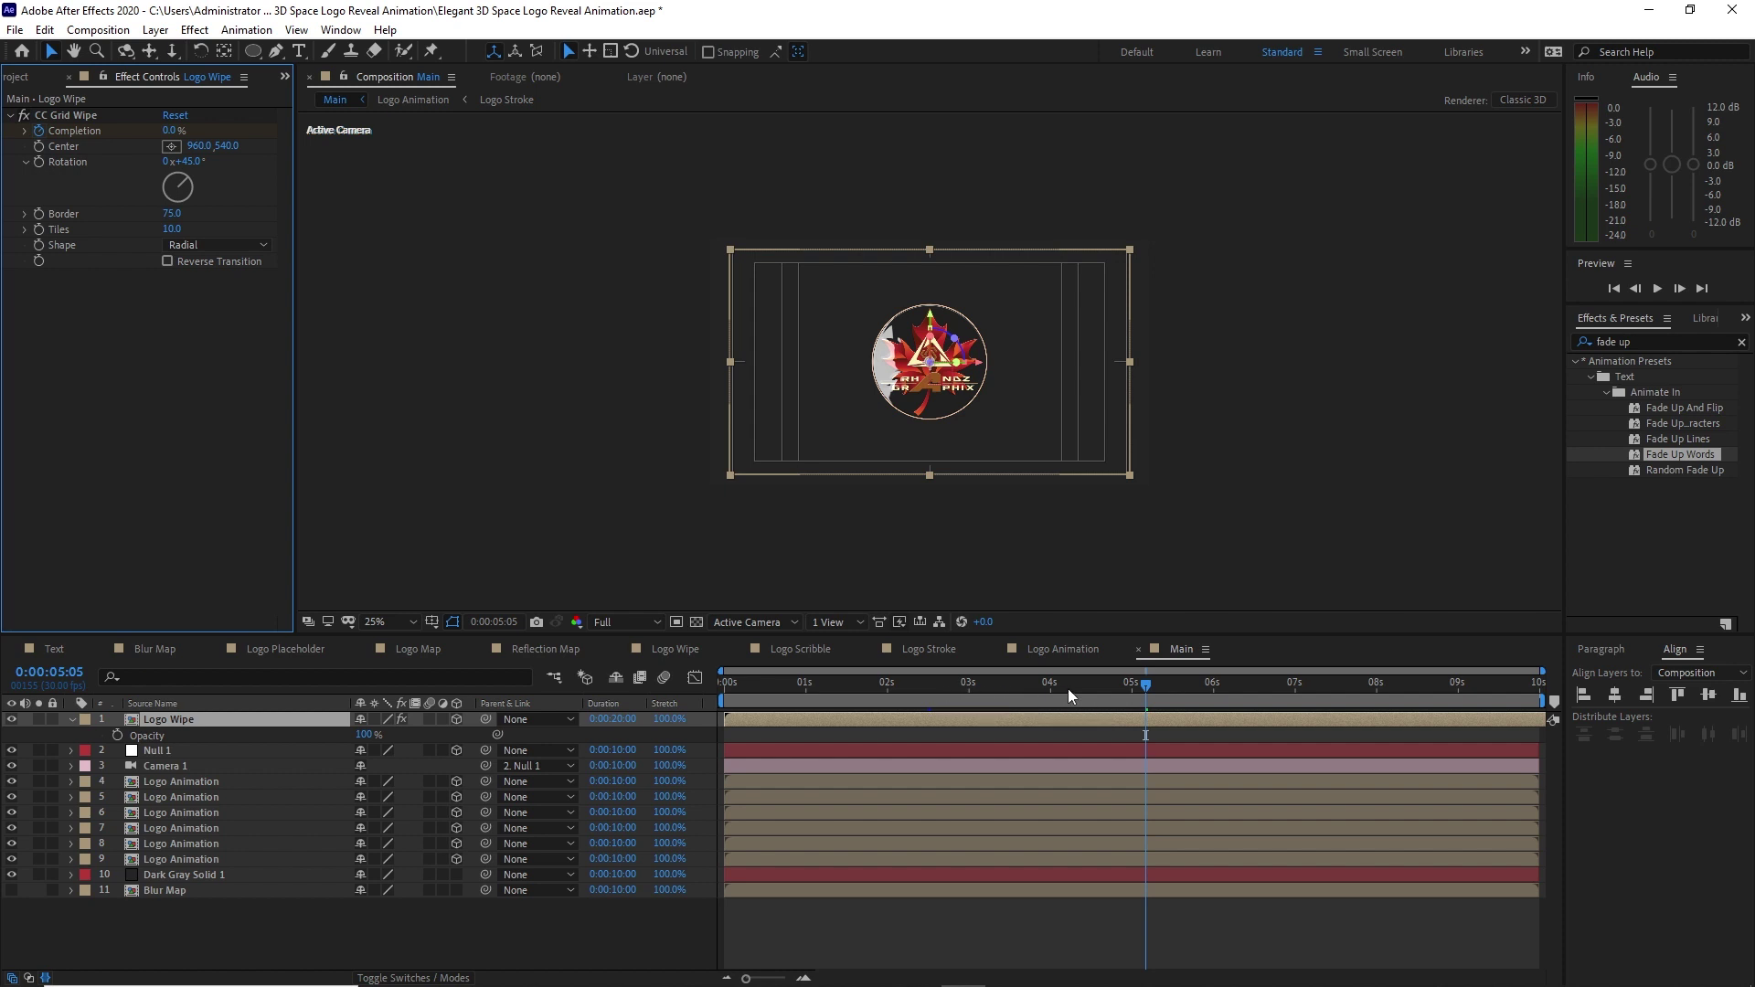
pyautogui.moveTo(1068, 688); pyautogui.dragTo(1116, 699)
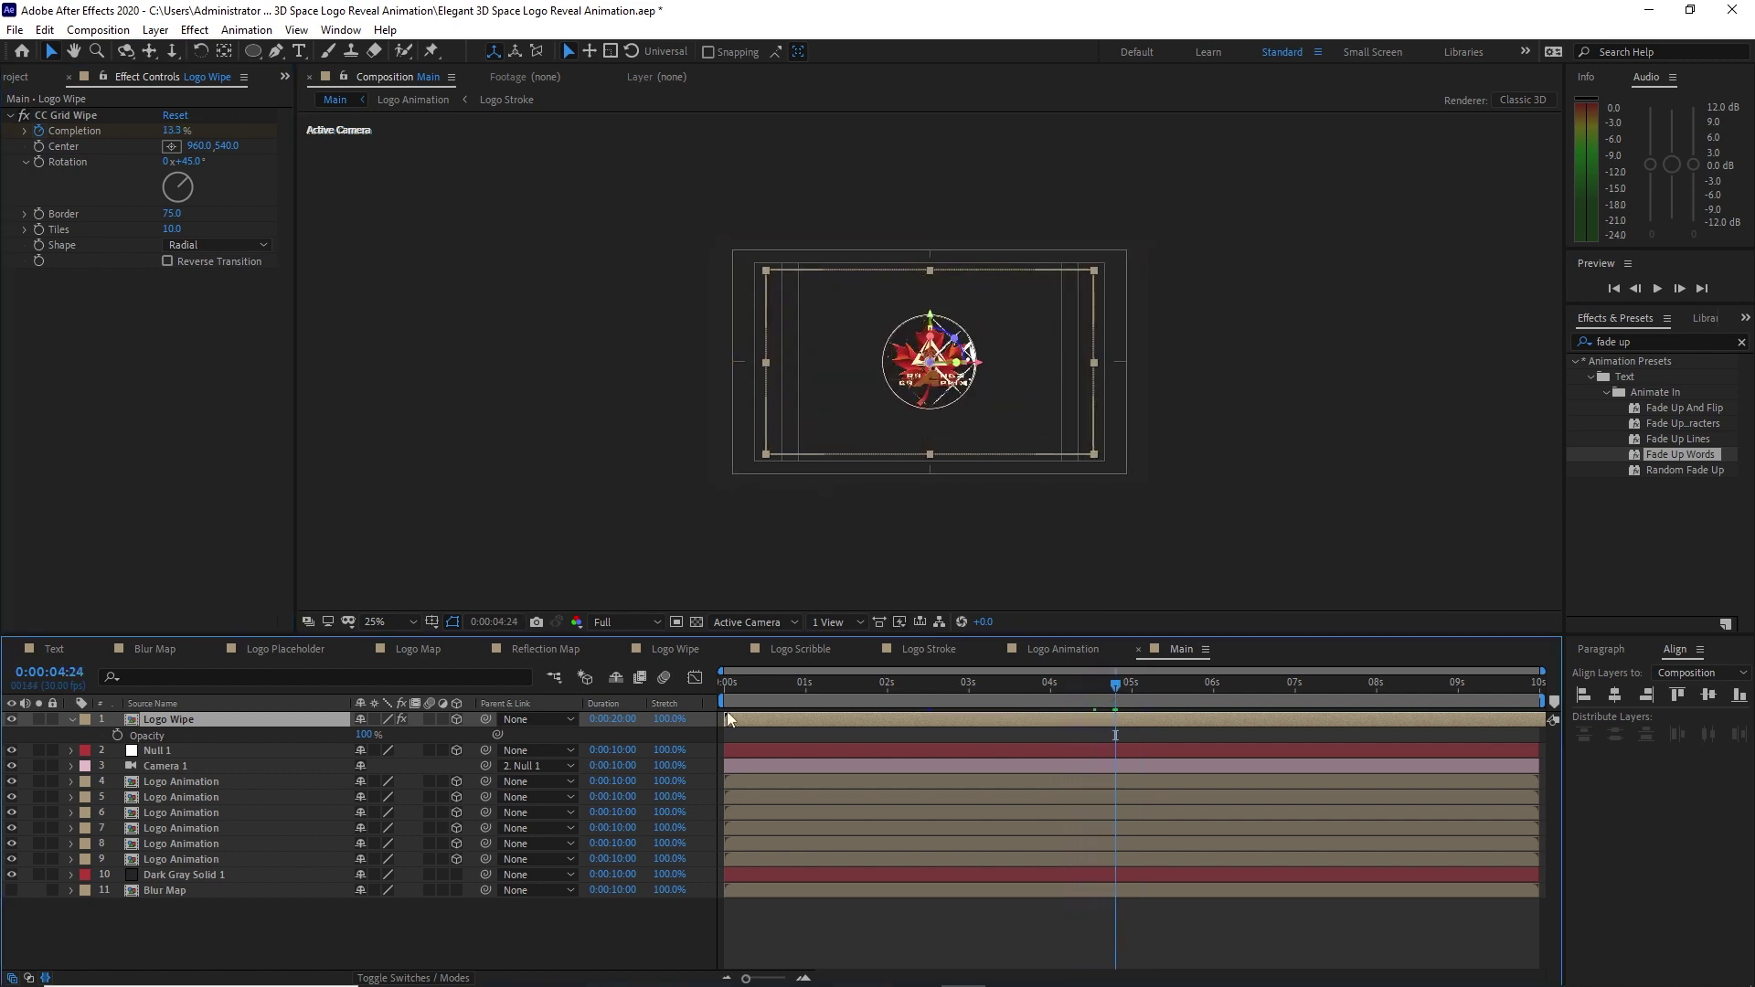
pyautogui.click(366, 737)
pyautogui.write('50')
pyautogui.click(117, 736)
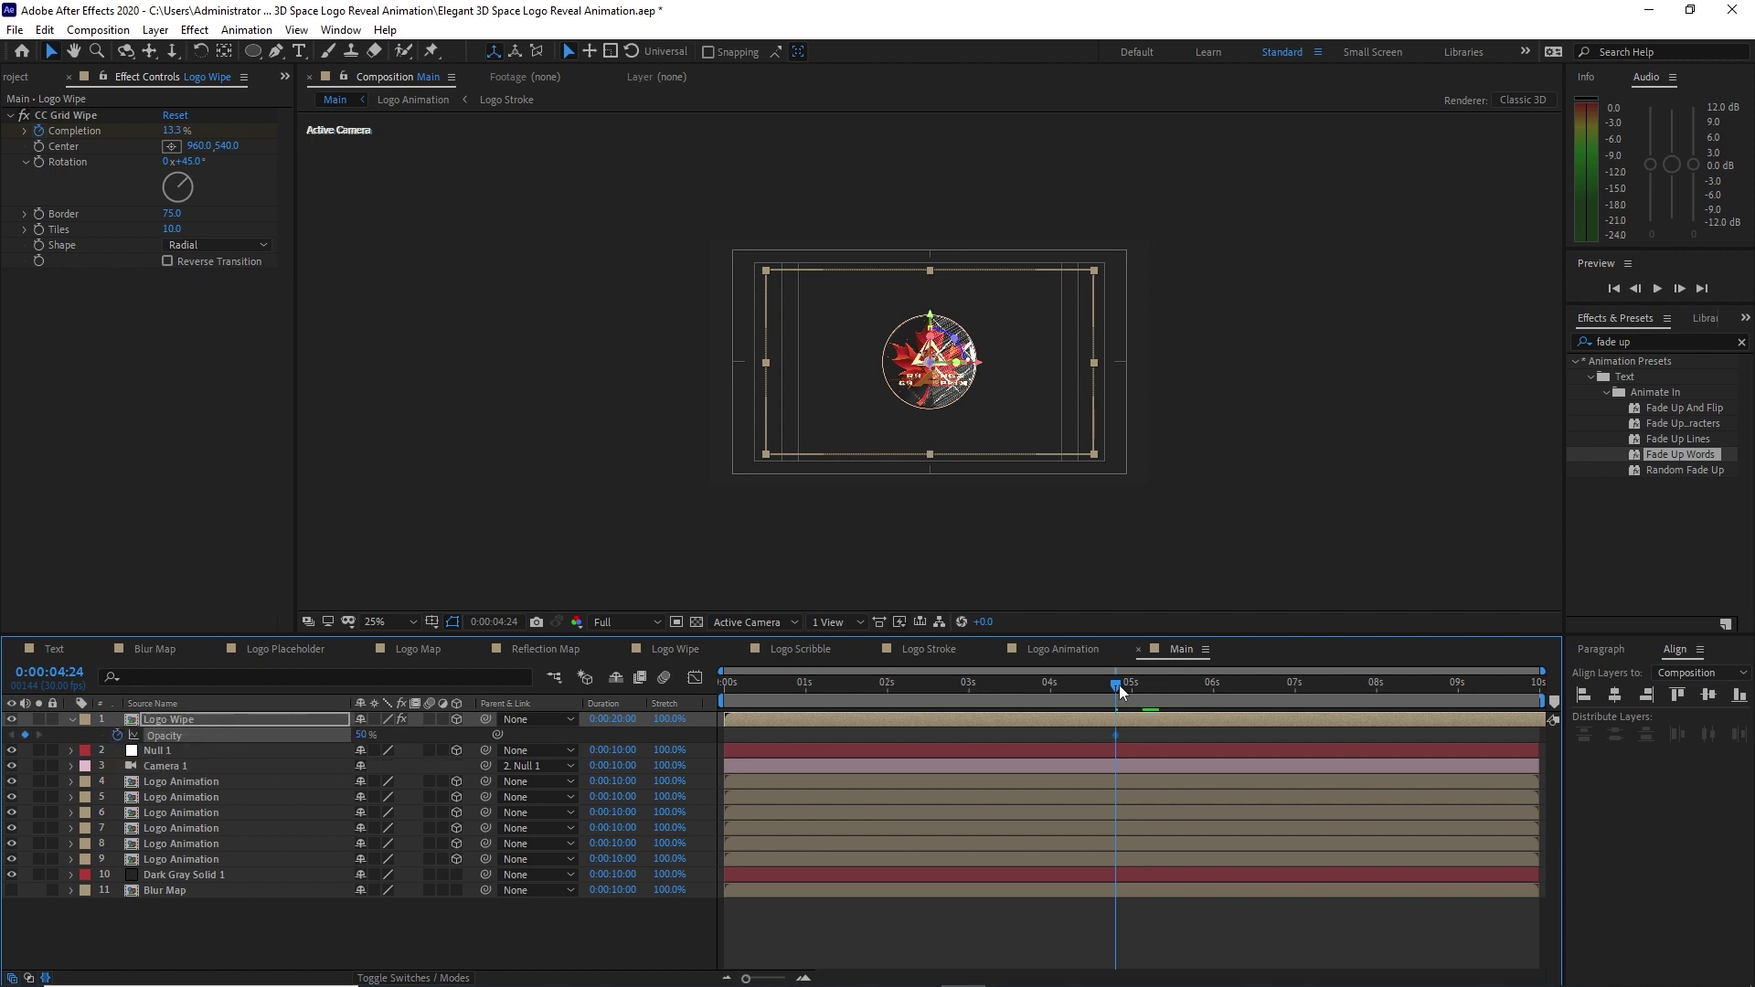
# Keyframe the Logo Wipe layer's Opacity at 0% at 0:00:05:04.
pyautogui.moveTo(1119, 683); pyautogui.dragTo(1145, 693)
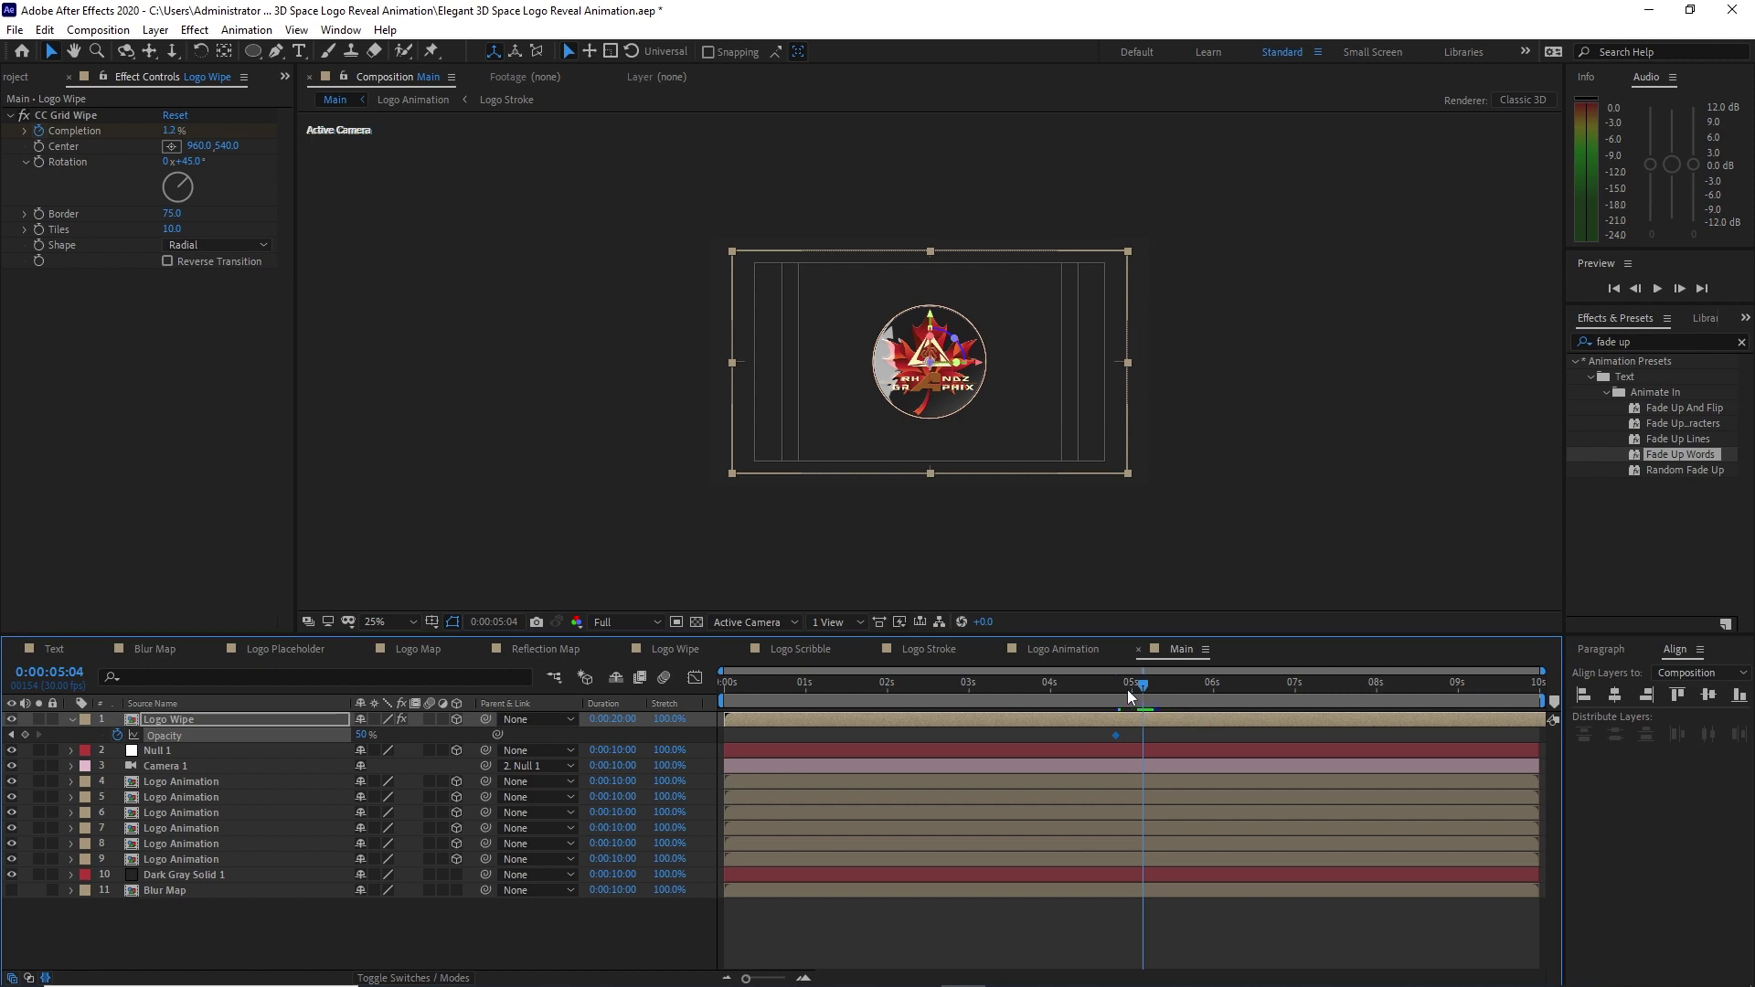
pyautogui.click(358, 737)
pyautogui.write('0')
# Apply Easy Ease to all the Completion and Opacity keyframes of the Logo Wipe layer.
pyautogui.click(755, 721)
pyautogui.press('u')
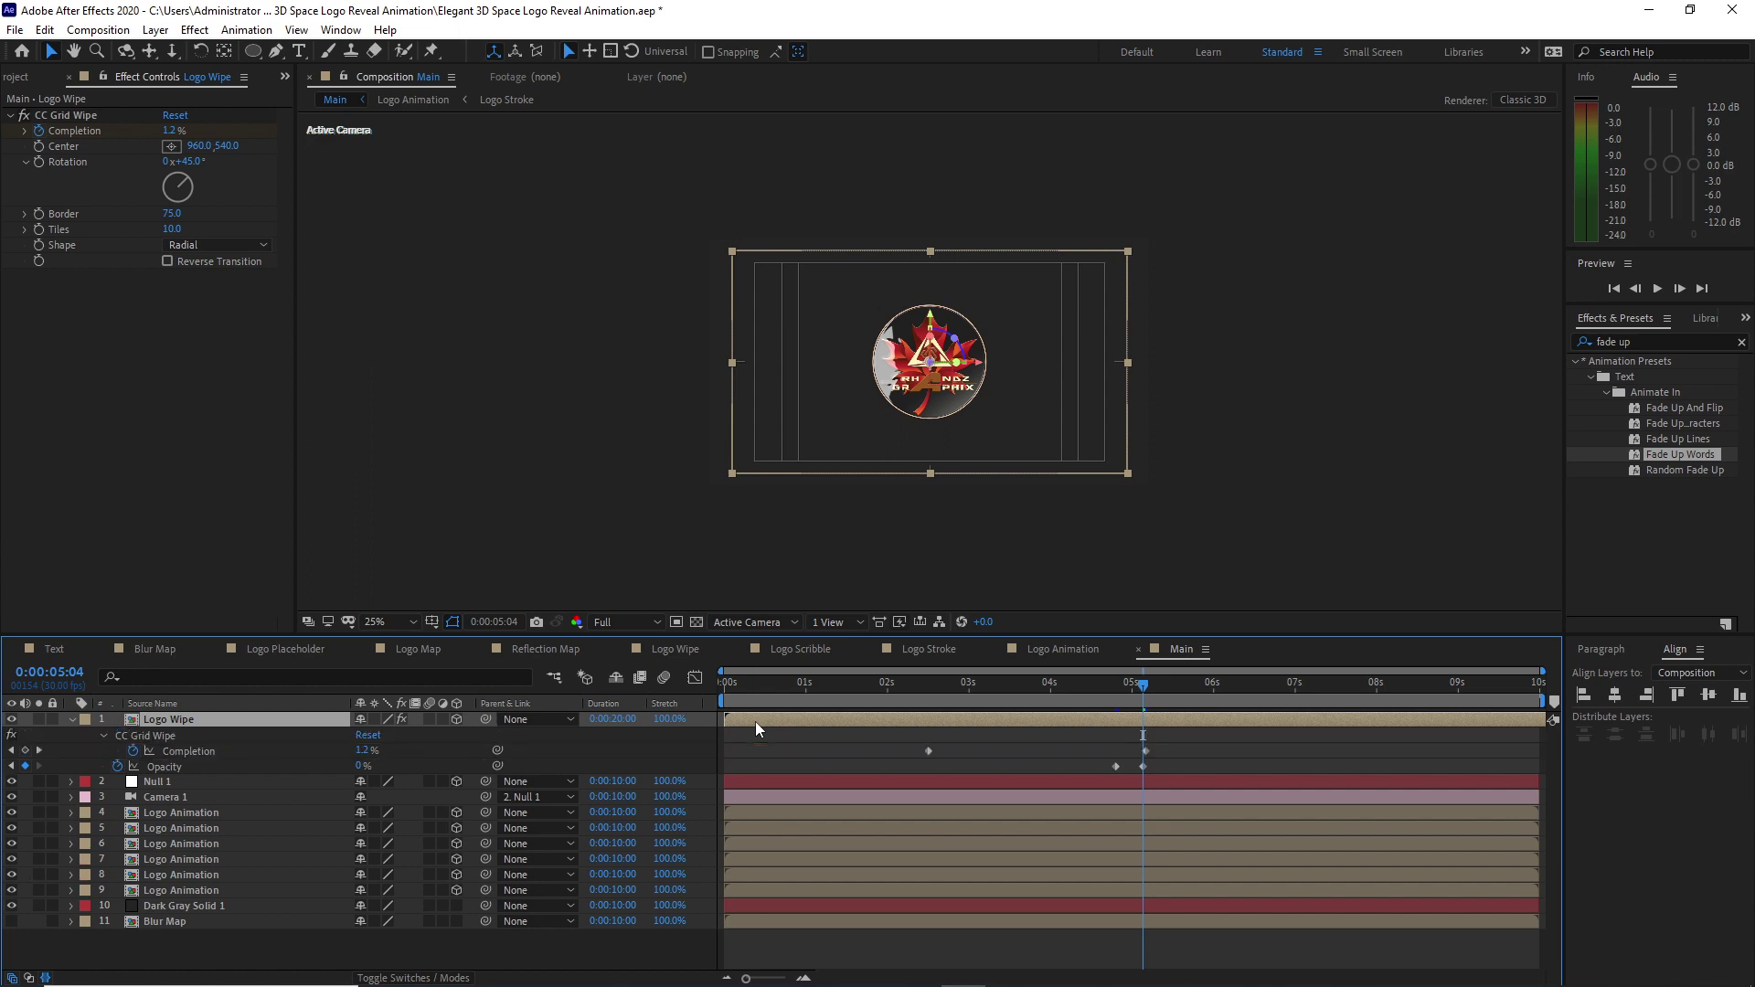
pyautogui.moveTo(880, 742); pyautogui.dragTo(1169, 774)
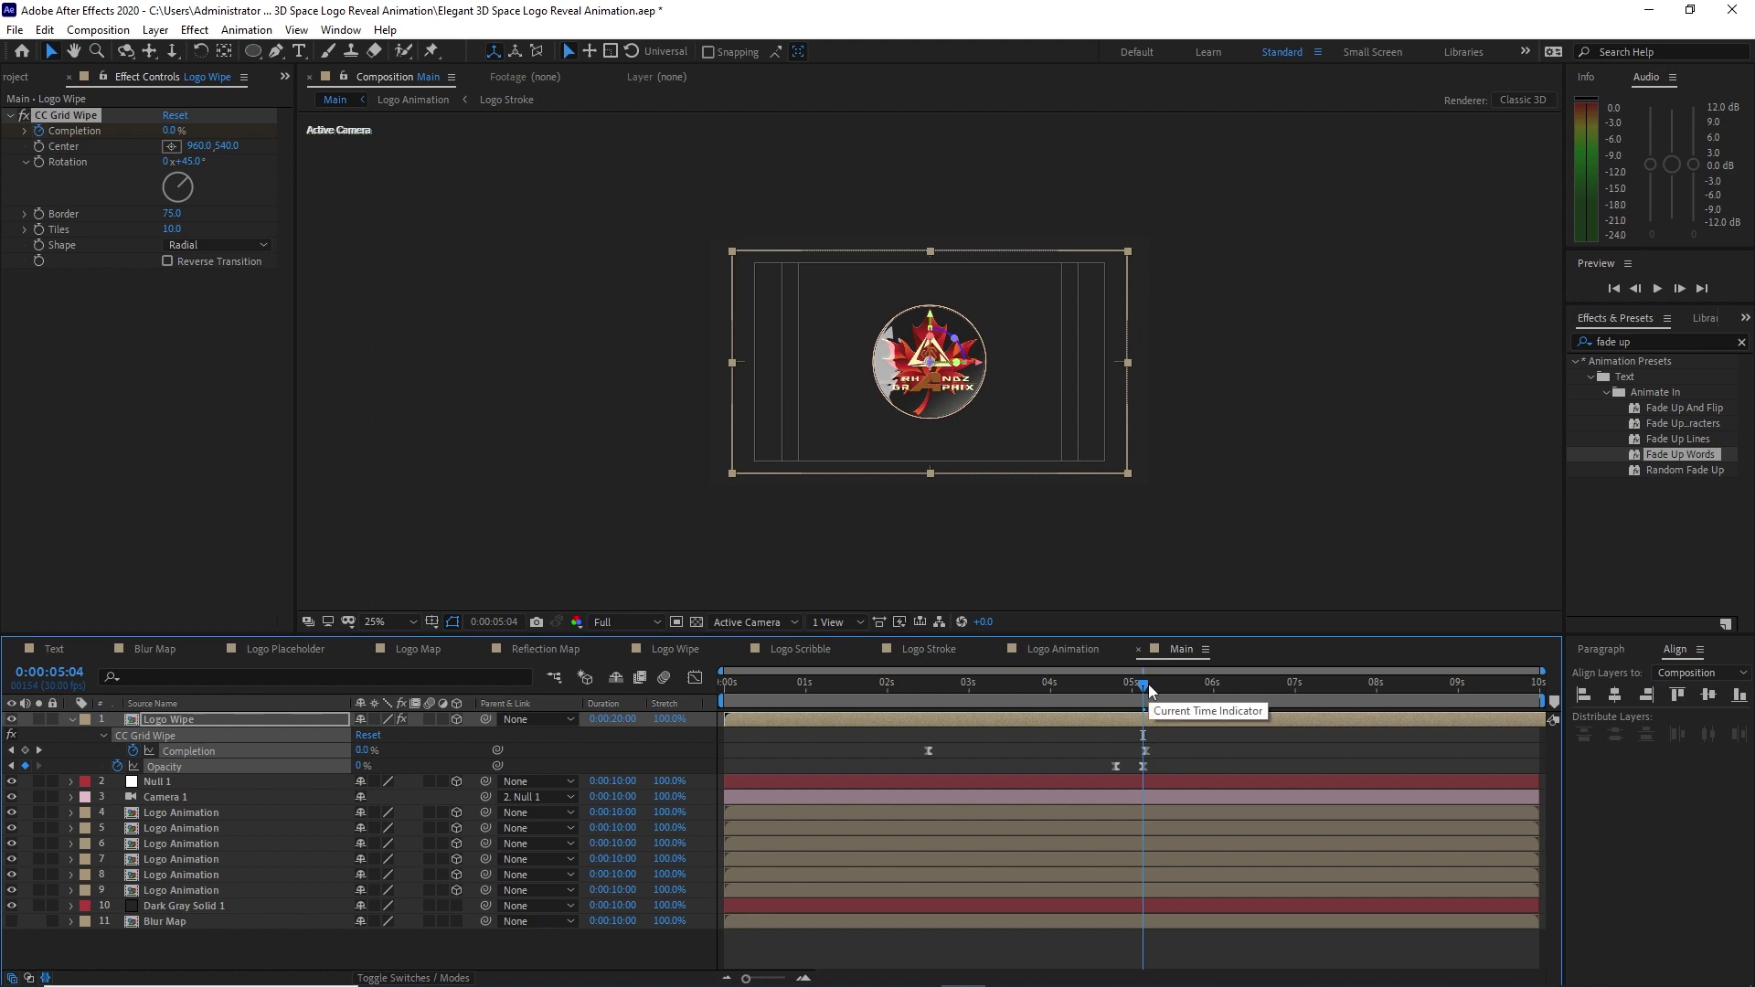
# Shift the Logo Wipe layer earlier so its first Completion keyframe falls at 0:00:01:22, and collapse its properties.
pyautogui.moveTo(1144, 688); pyautogui.dragTo(868, 717)
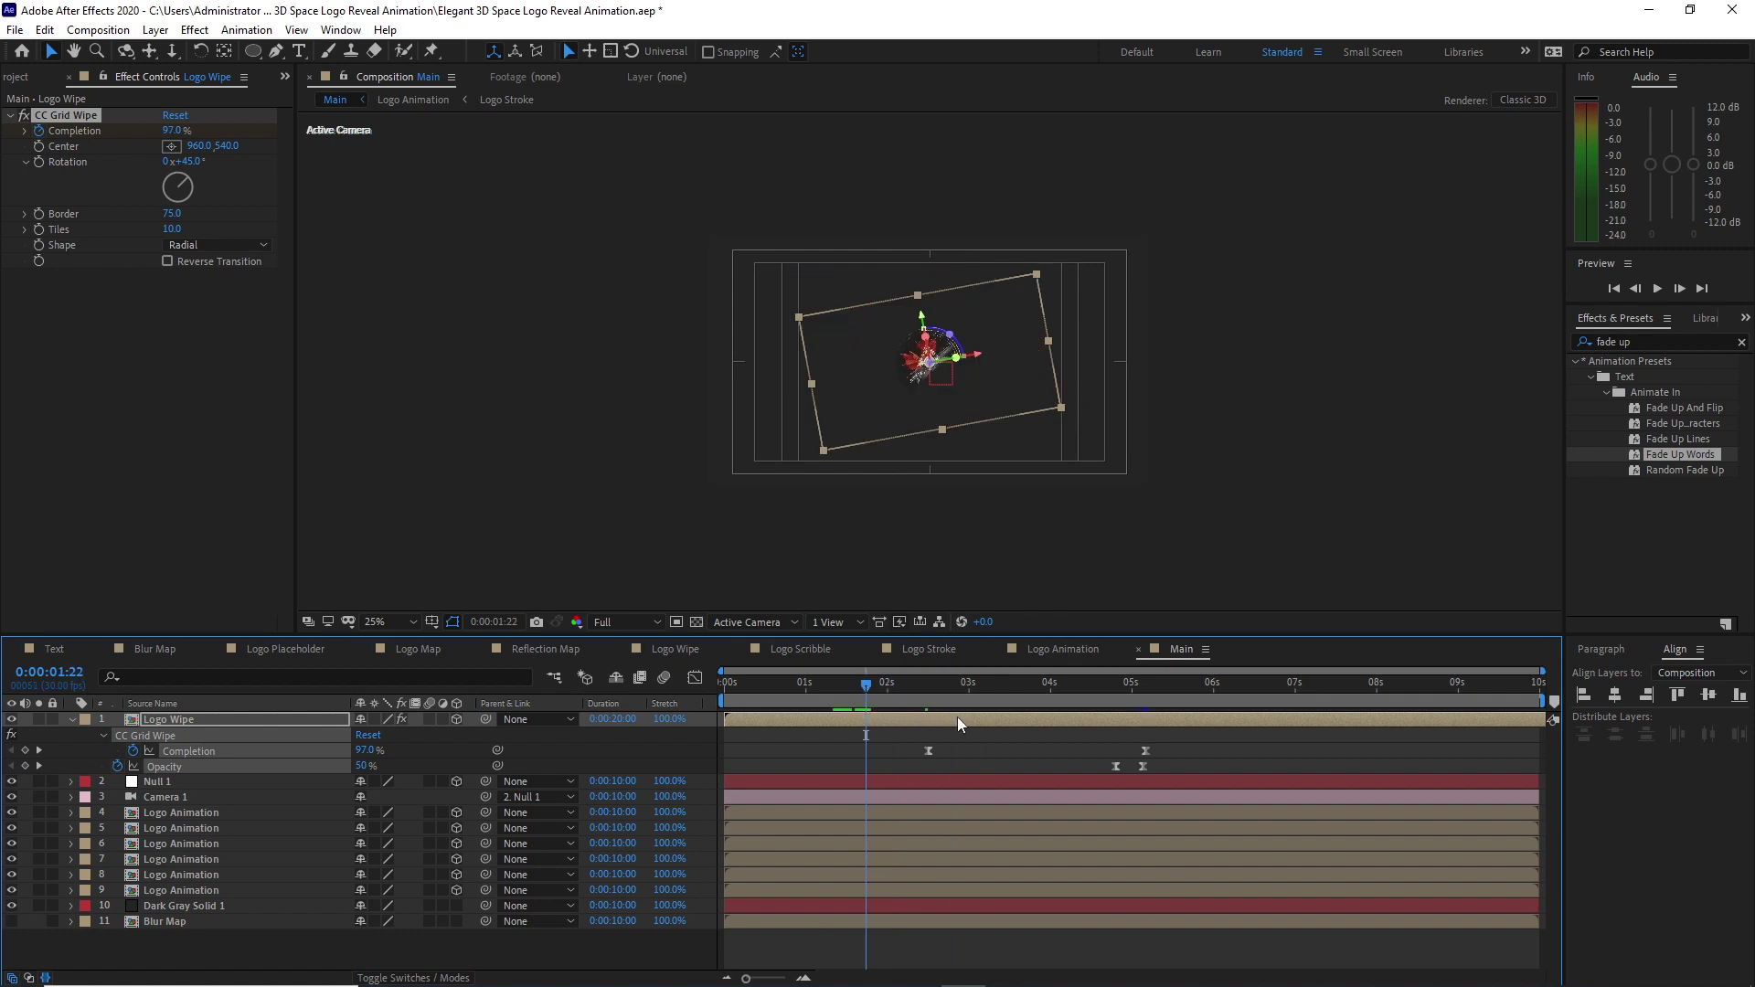
pyautogui.moveTo(957, 717); pyautogui.dragTo(896, 721)
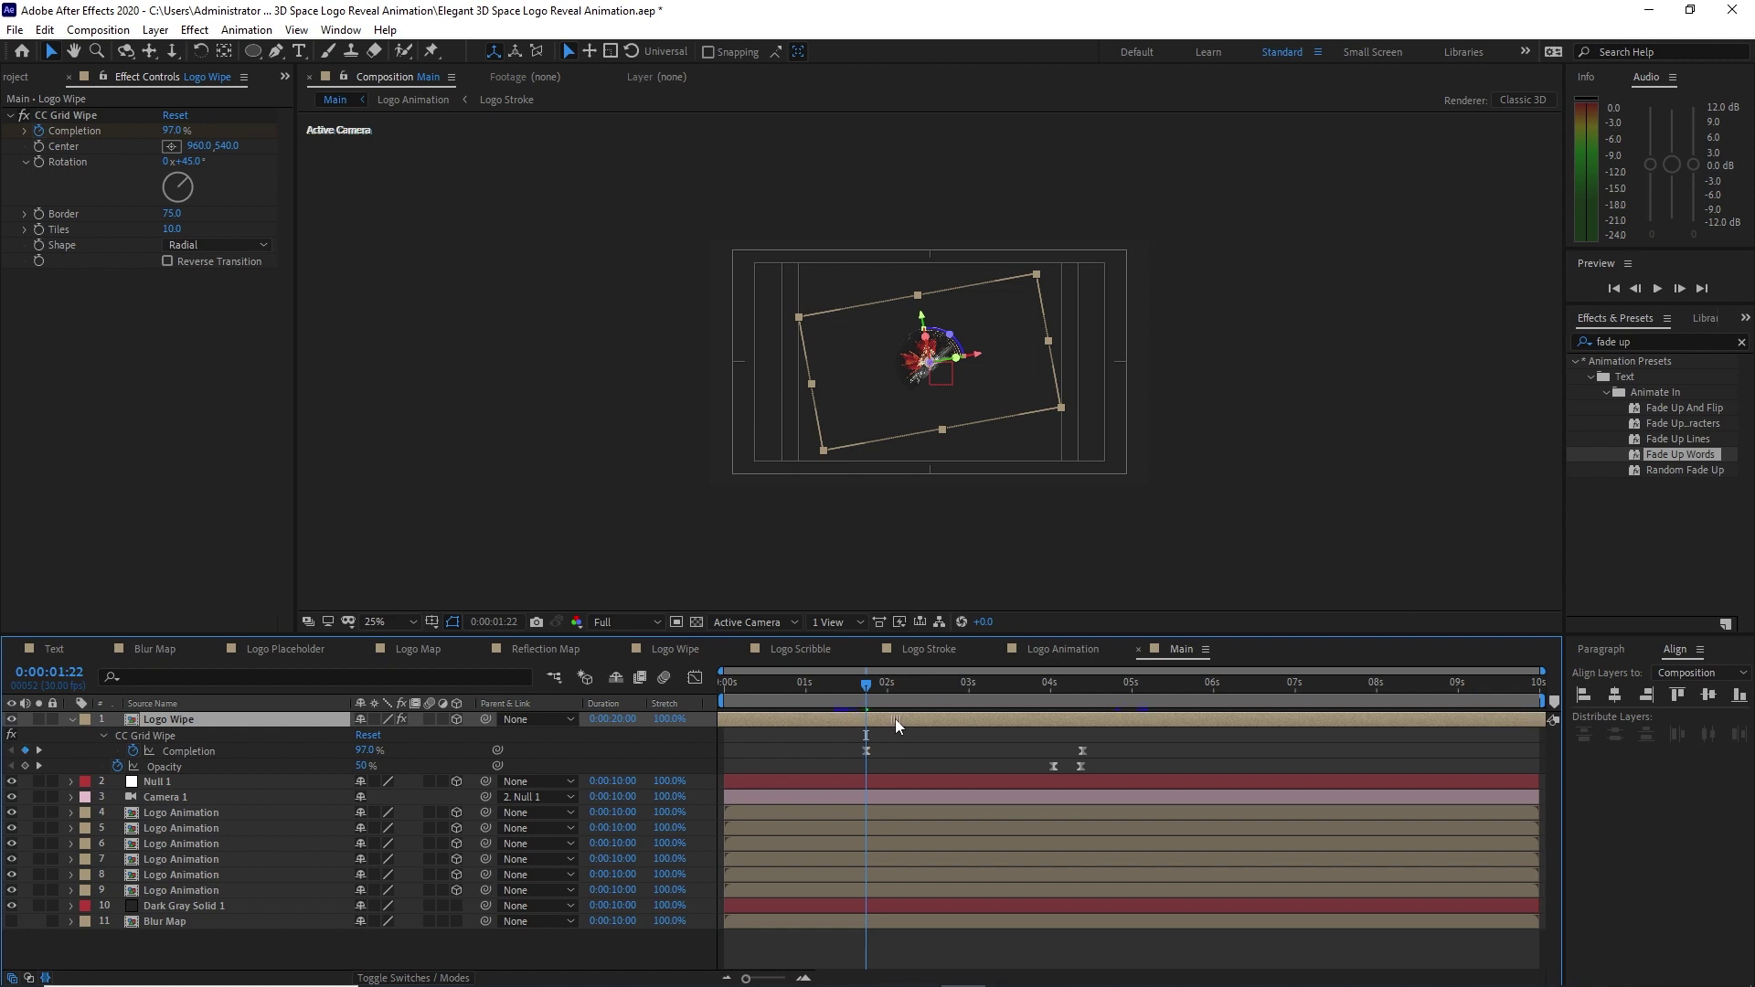
pyautogui.press('u')
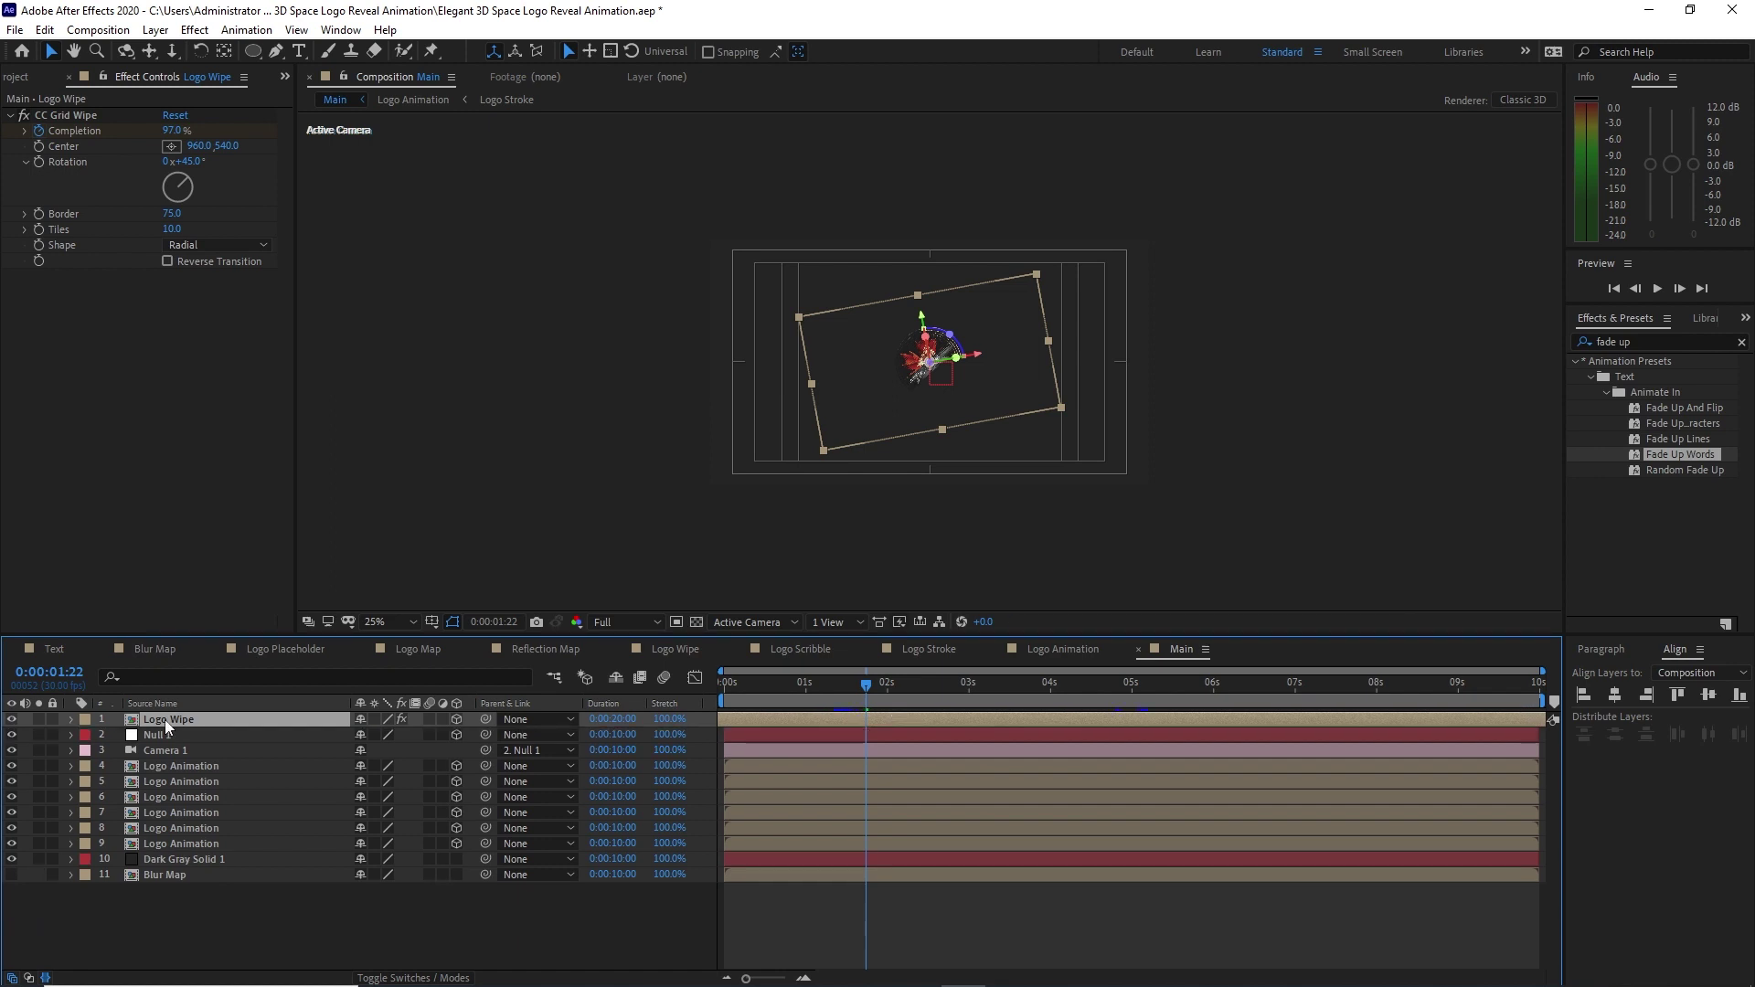
# Duplicate the Logo Wipe layer and shift the copy later so it begins near the start of the composition.
pyautogui.hotkey('ctrl', 'd')
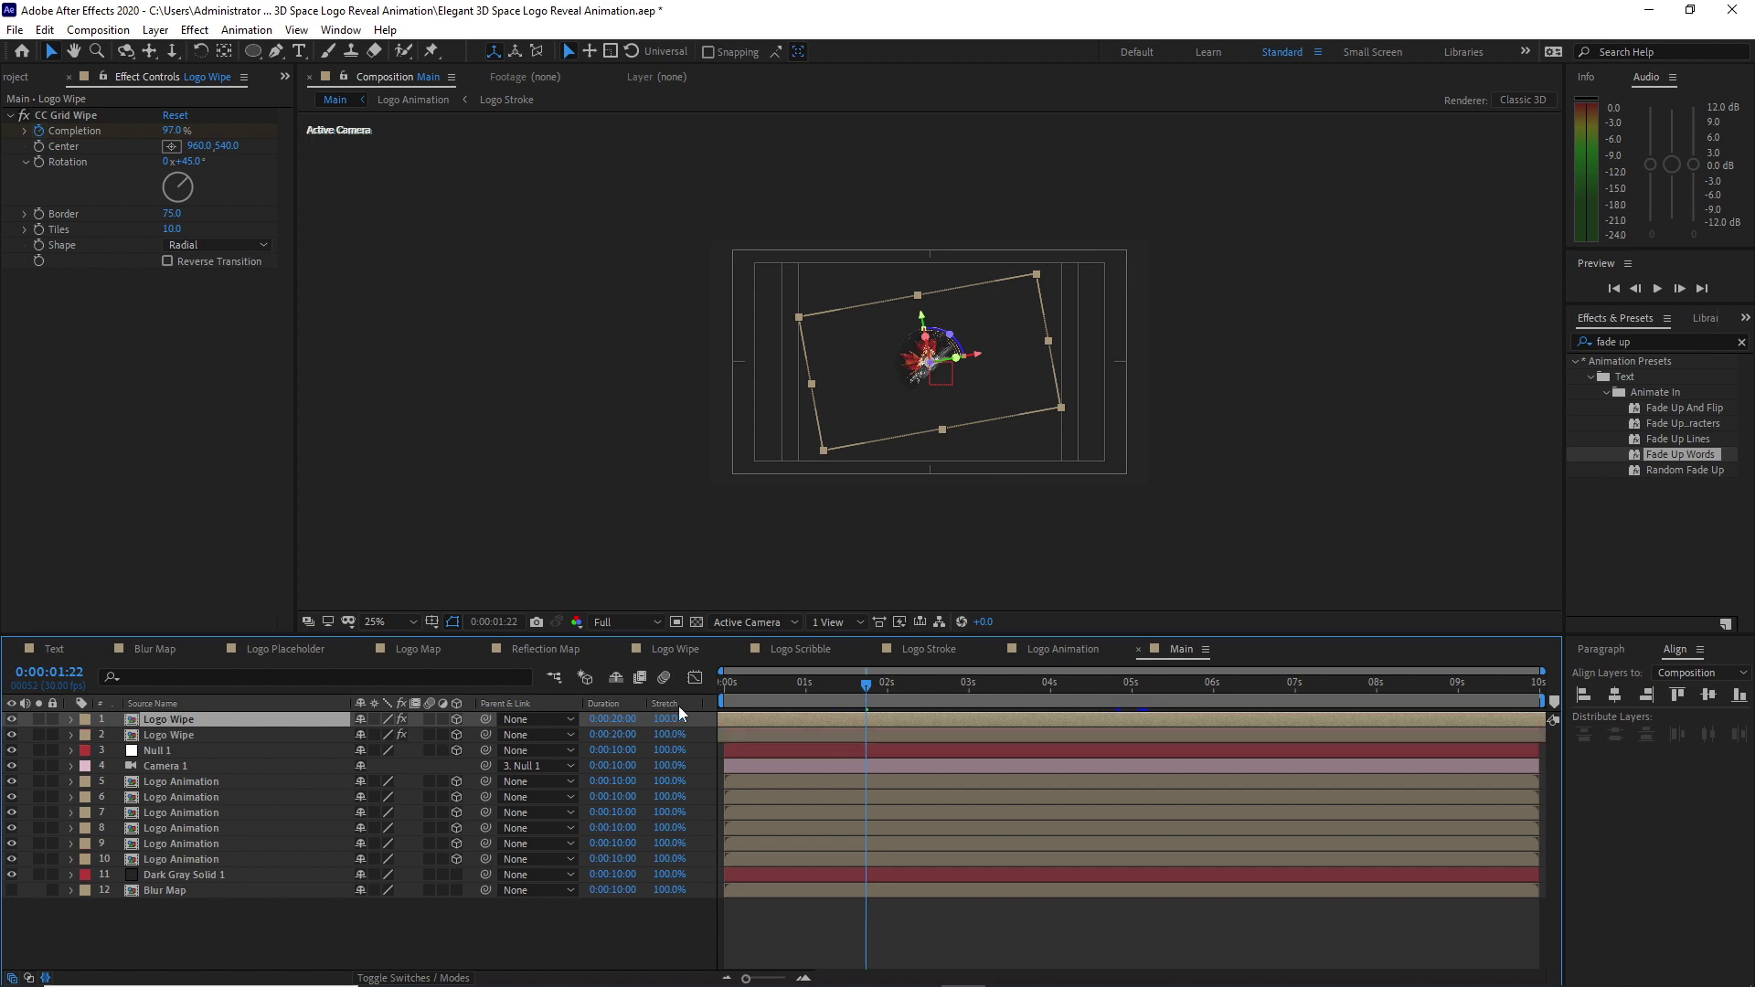
pyautogui.moveTo(744, 719); pyautogui.dragTo(798, 715)
# Remove the Opacity keyframes from the duplicated Logo Wipe layer and set its Opacity to 100%.
pyautogui.press('u')
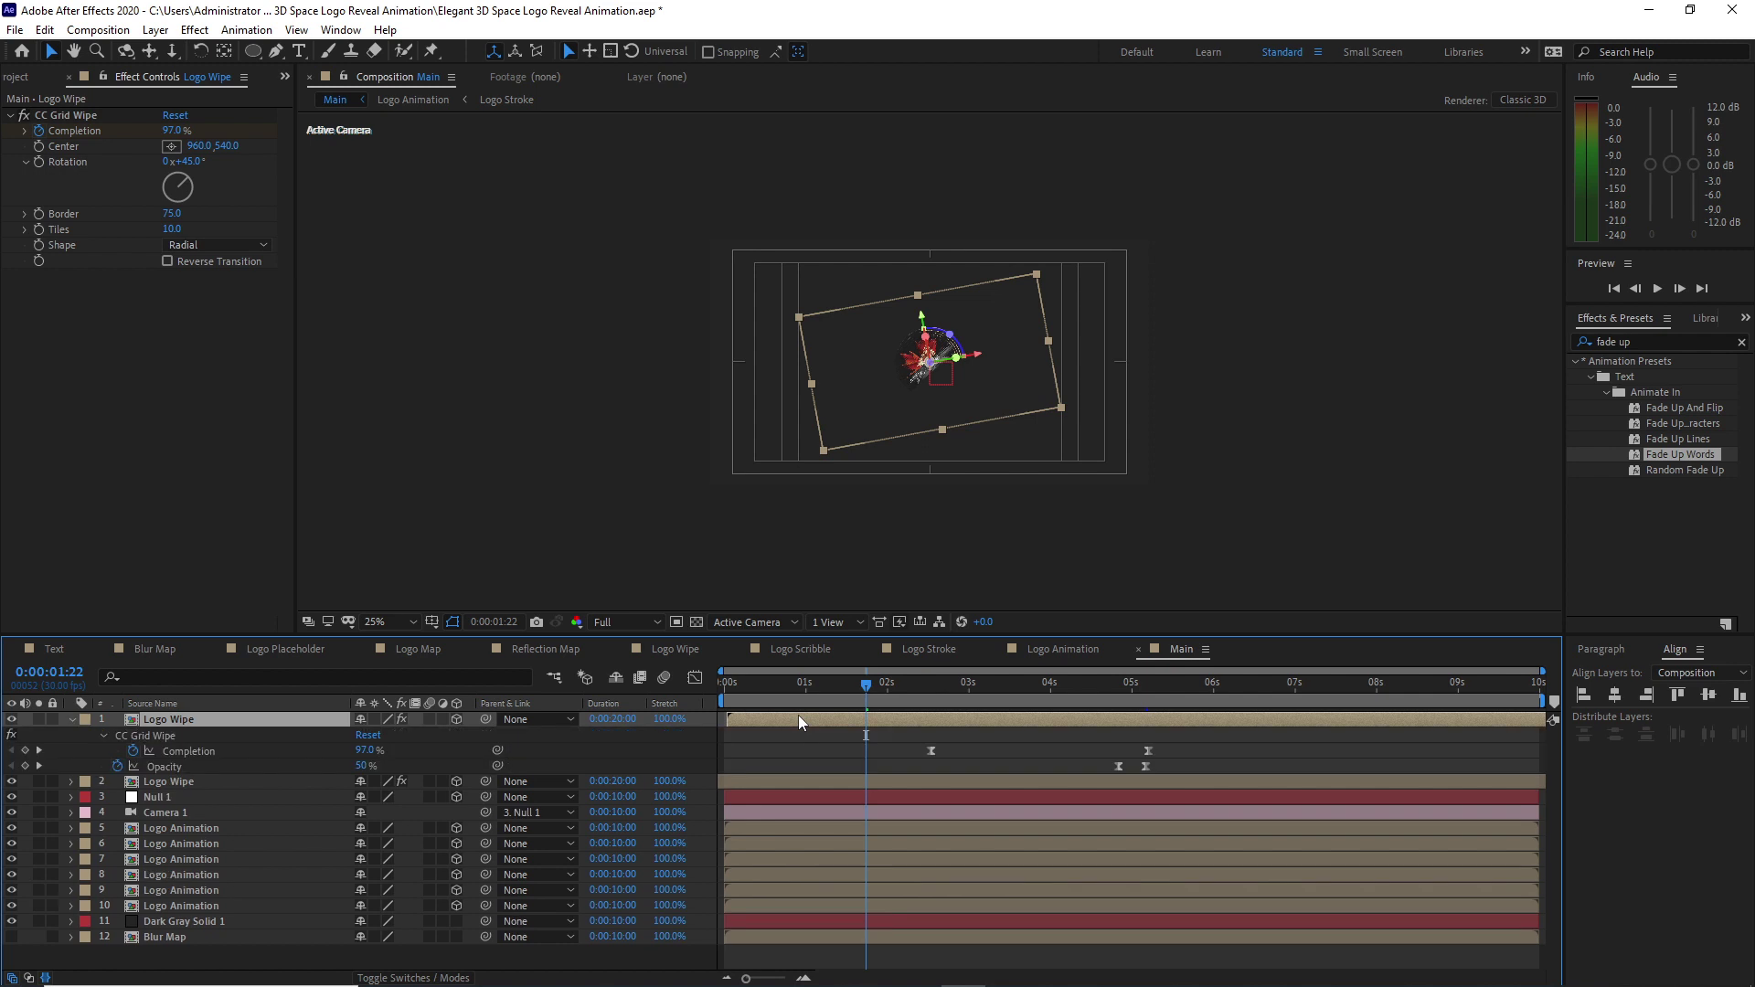
pyautogui.click(117, 768)
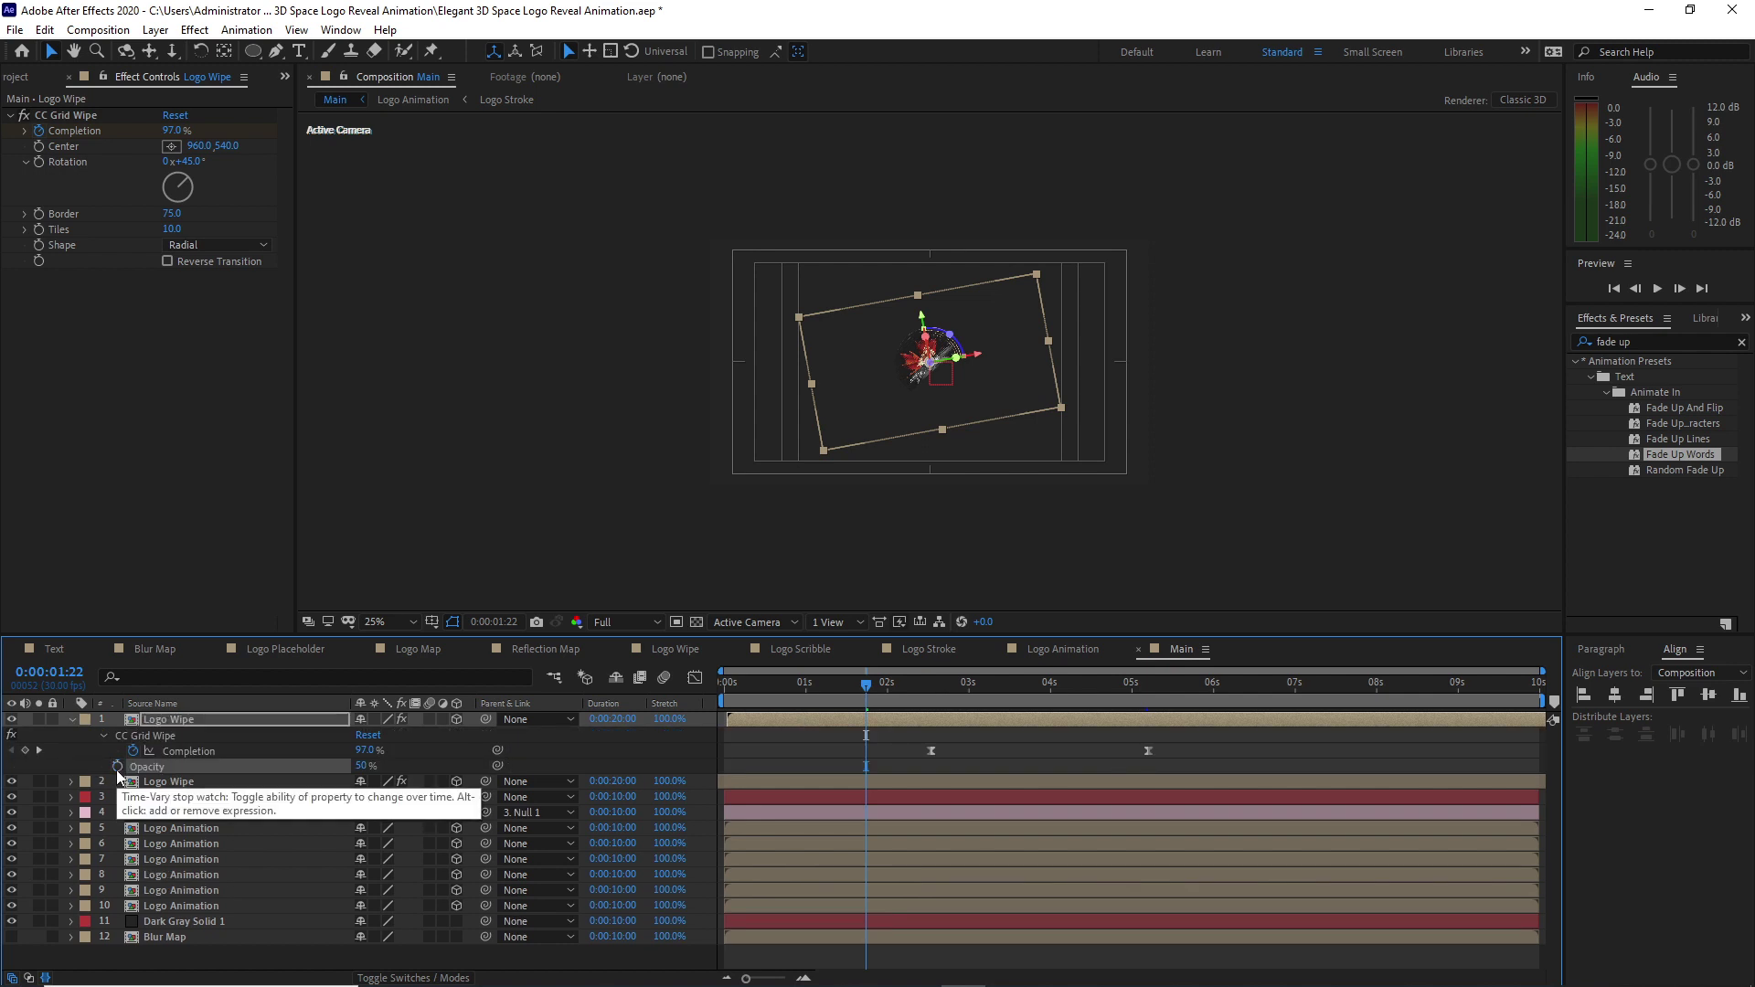
pyautogui.moveTo(358, 768); pyautogui.dragTo(551, 775)
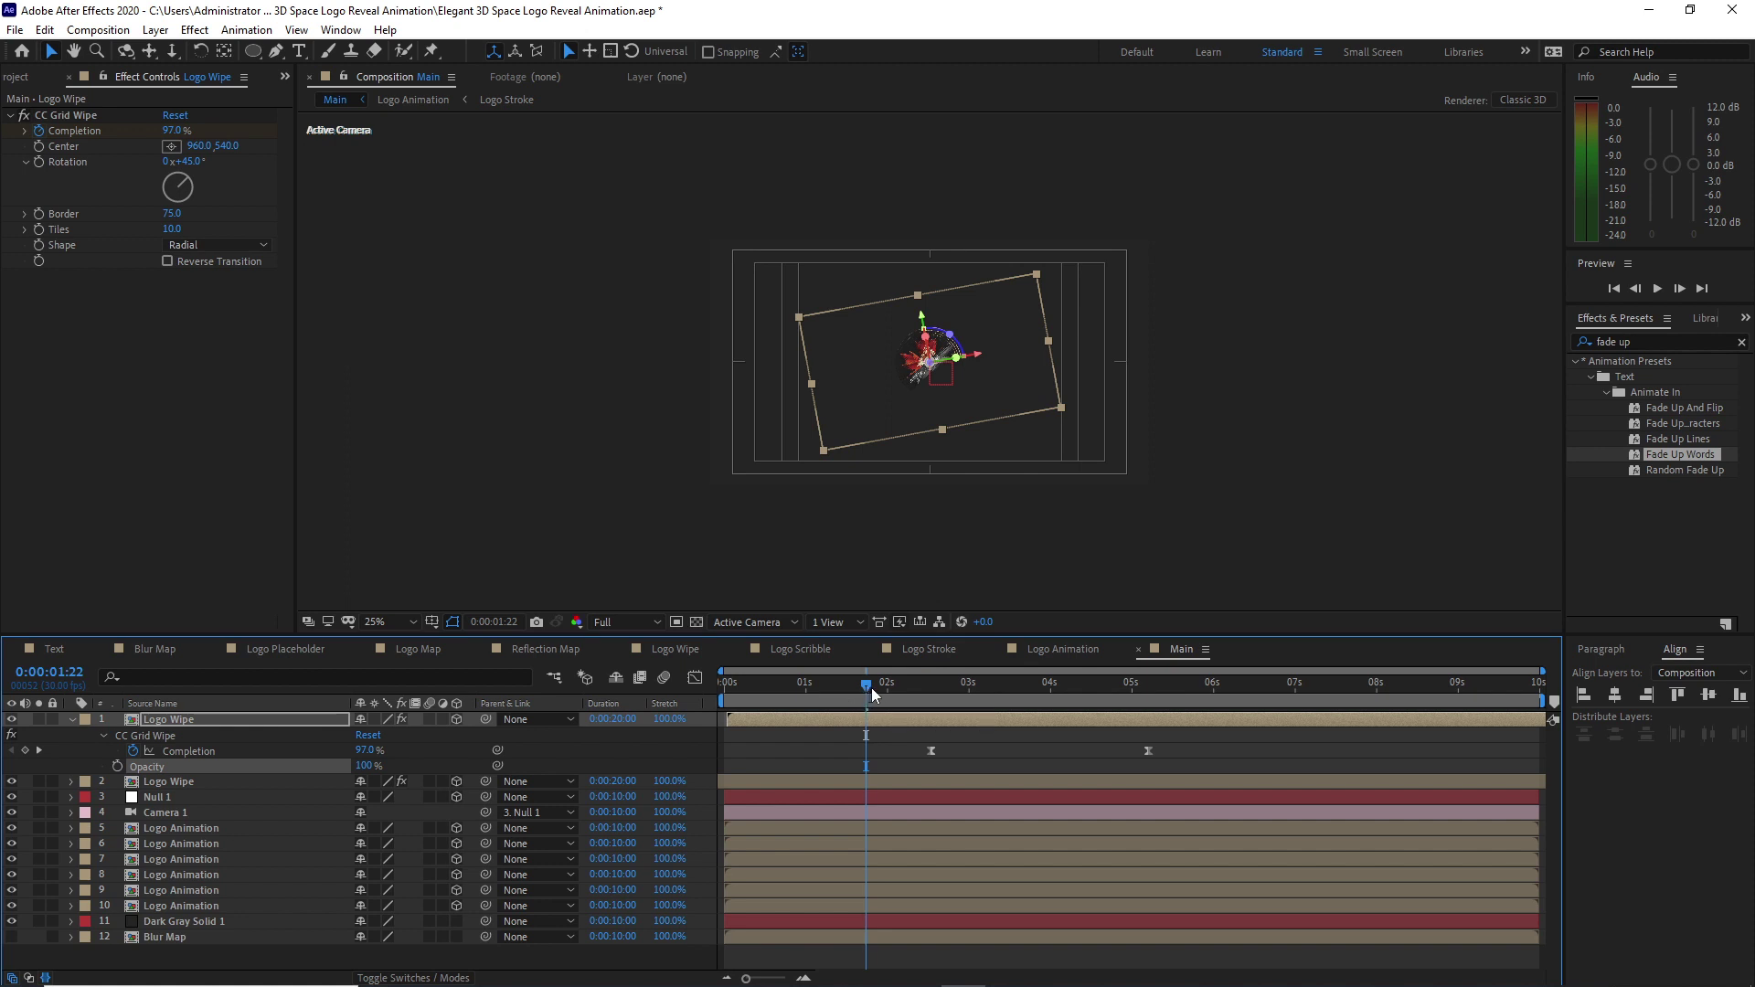
# Start animating the top Logo Wipe layer's CC Grid Wipe Center at 0:00:03:13 with a value of 815, 200.9.
pyautogui.moveTo(870, 688); pyautogui.dragTo(1006, 695)
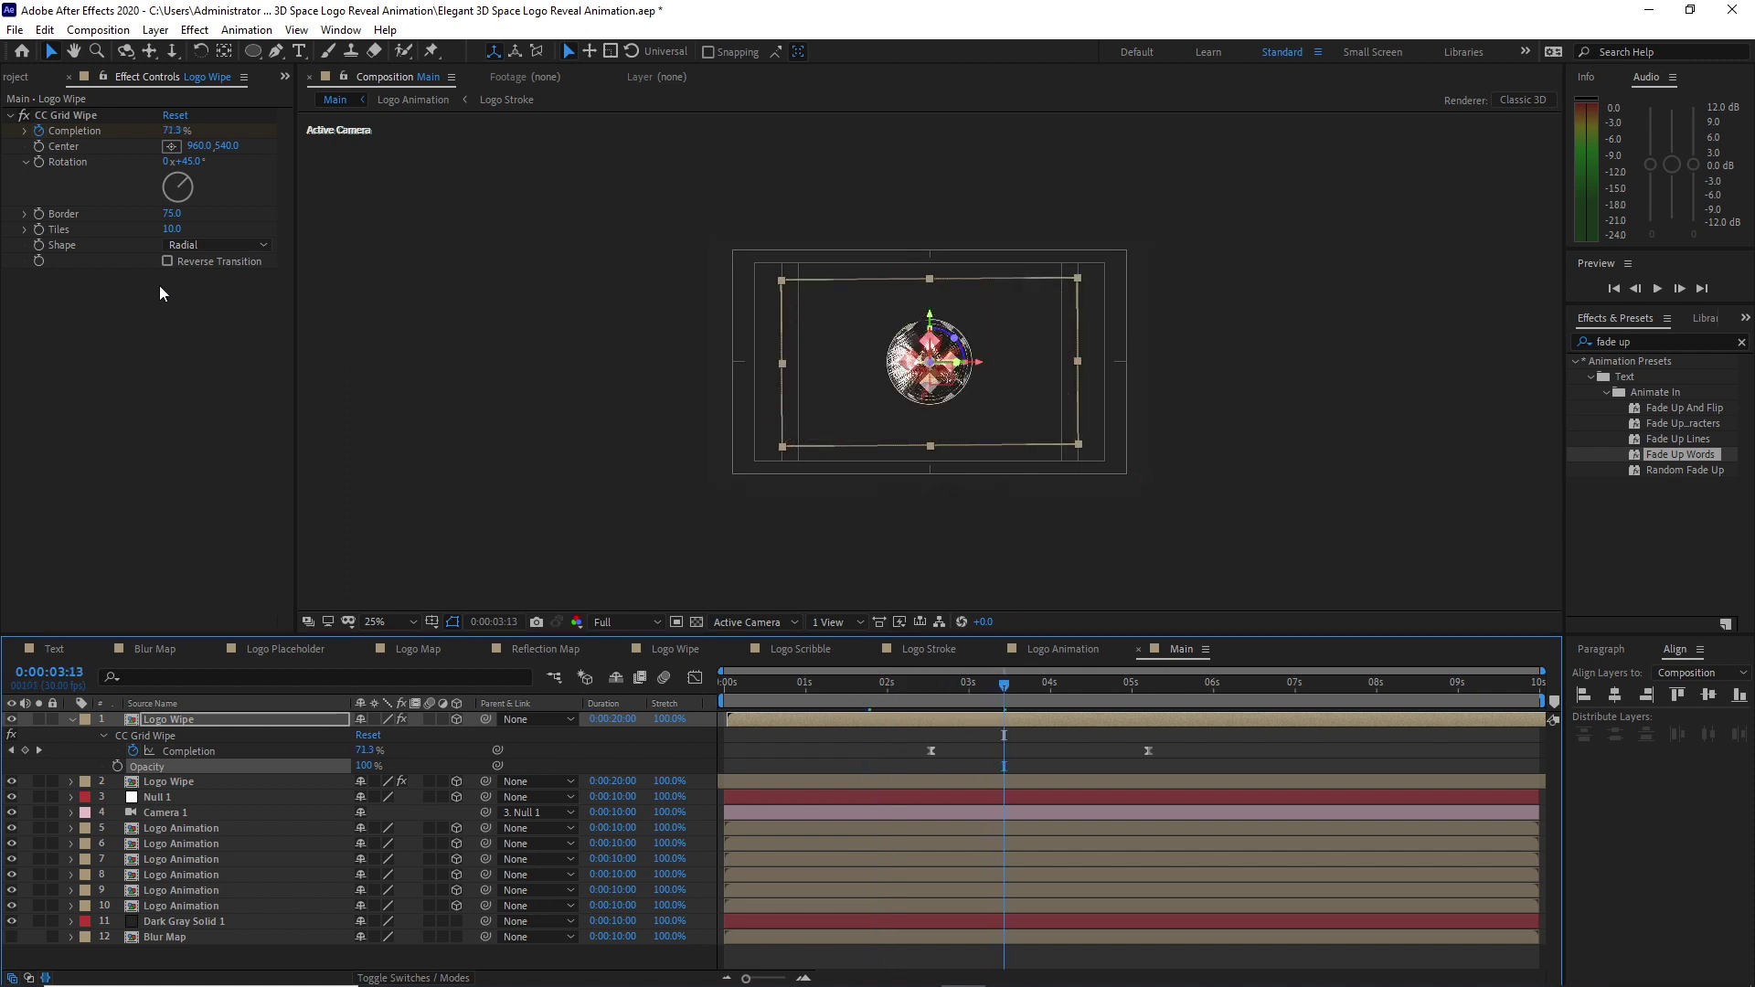
pyautogui.click(100, 187)
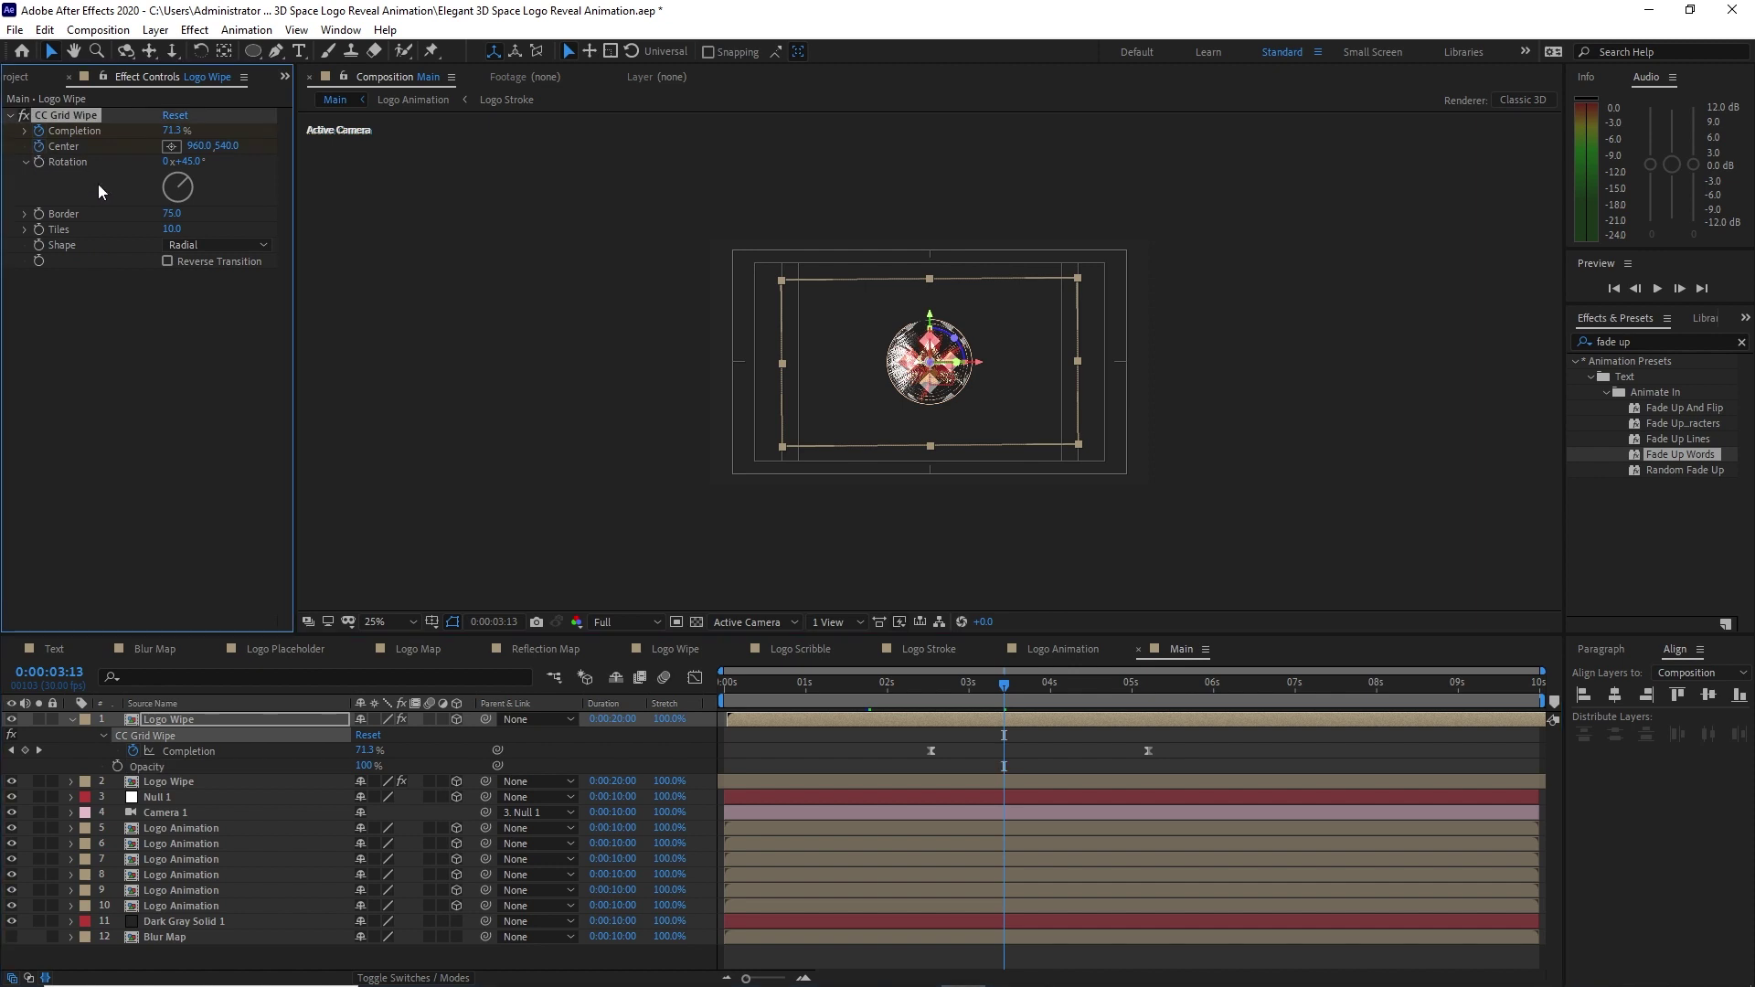
pyautogui.click(199, 146)
pyautogui.write('815')
pyautogui.press('Return')
pyautogui.click(242, 148)
pyautogui.write('2')
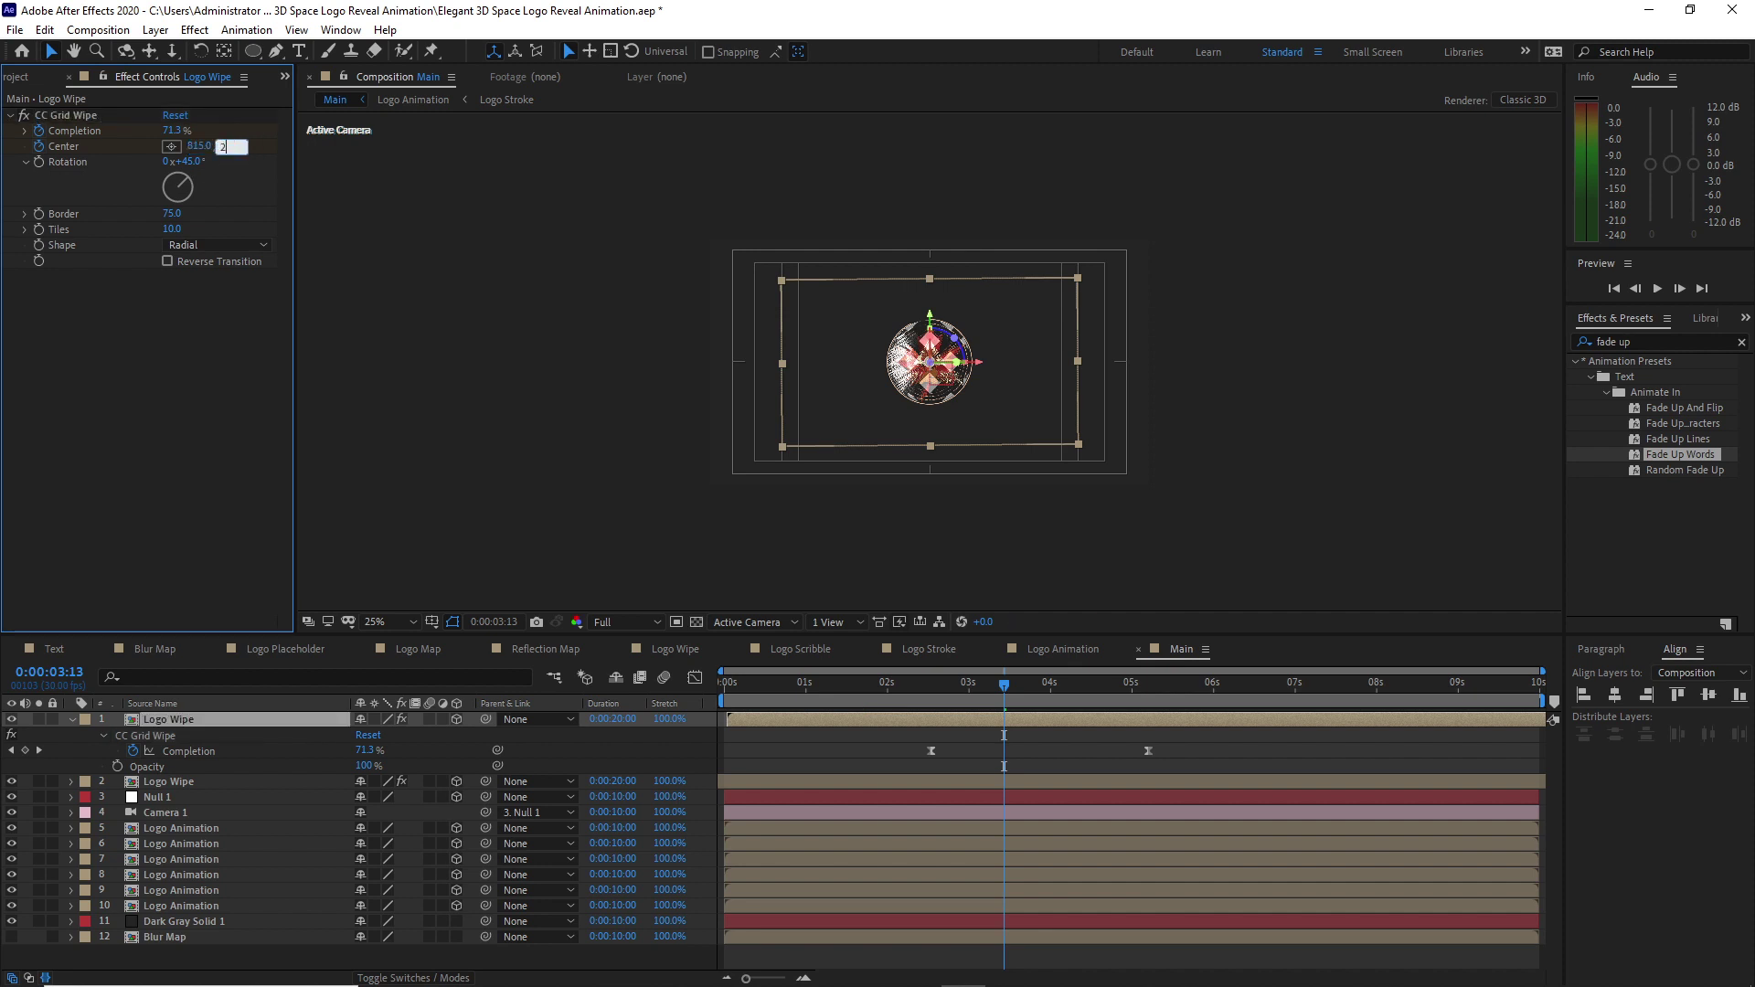
pyautogui.write('00.9')
# Keyframe the top Logo Wipe layer's CC Grid Wipe Center at 1297.2, 710.8 at 0:00:05:09.
pyautogui.moveTo(1006, 688); pyautogui.dragTo(1159, 711)
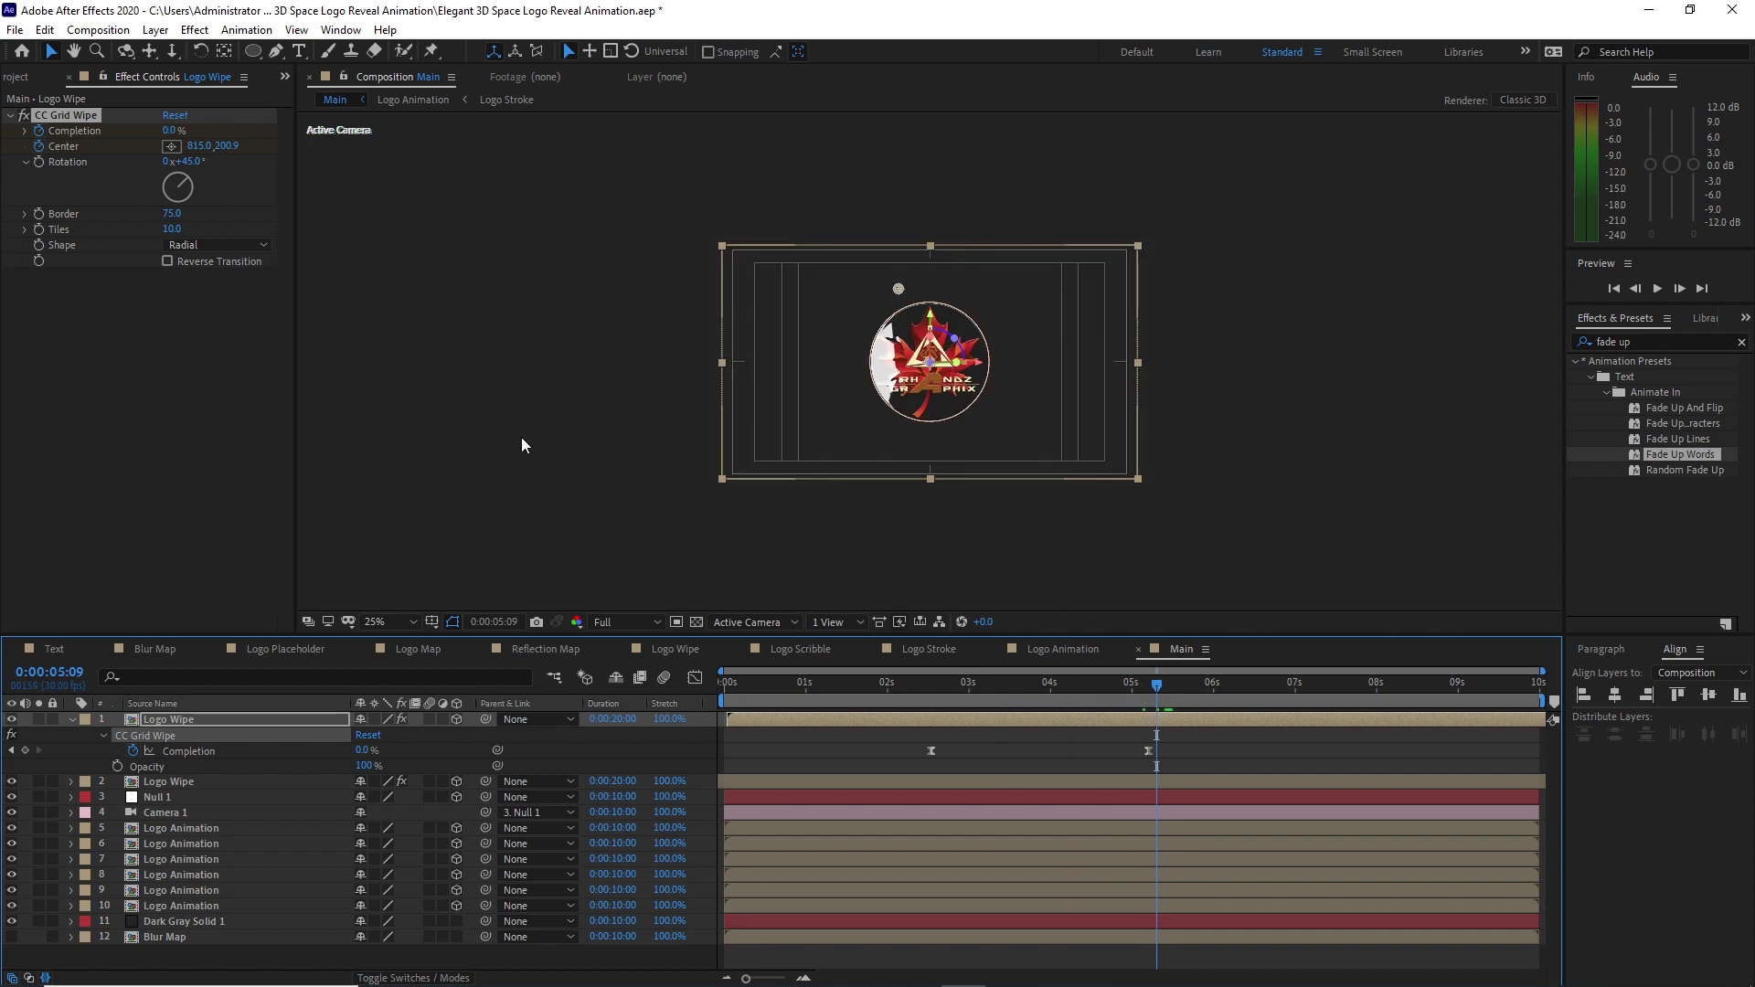
pyautogui.click(196, 146)
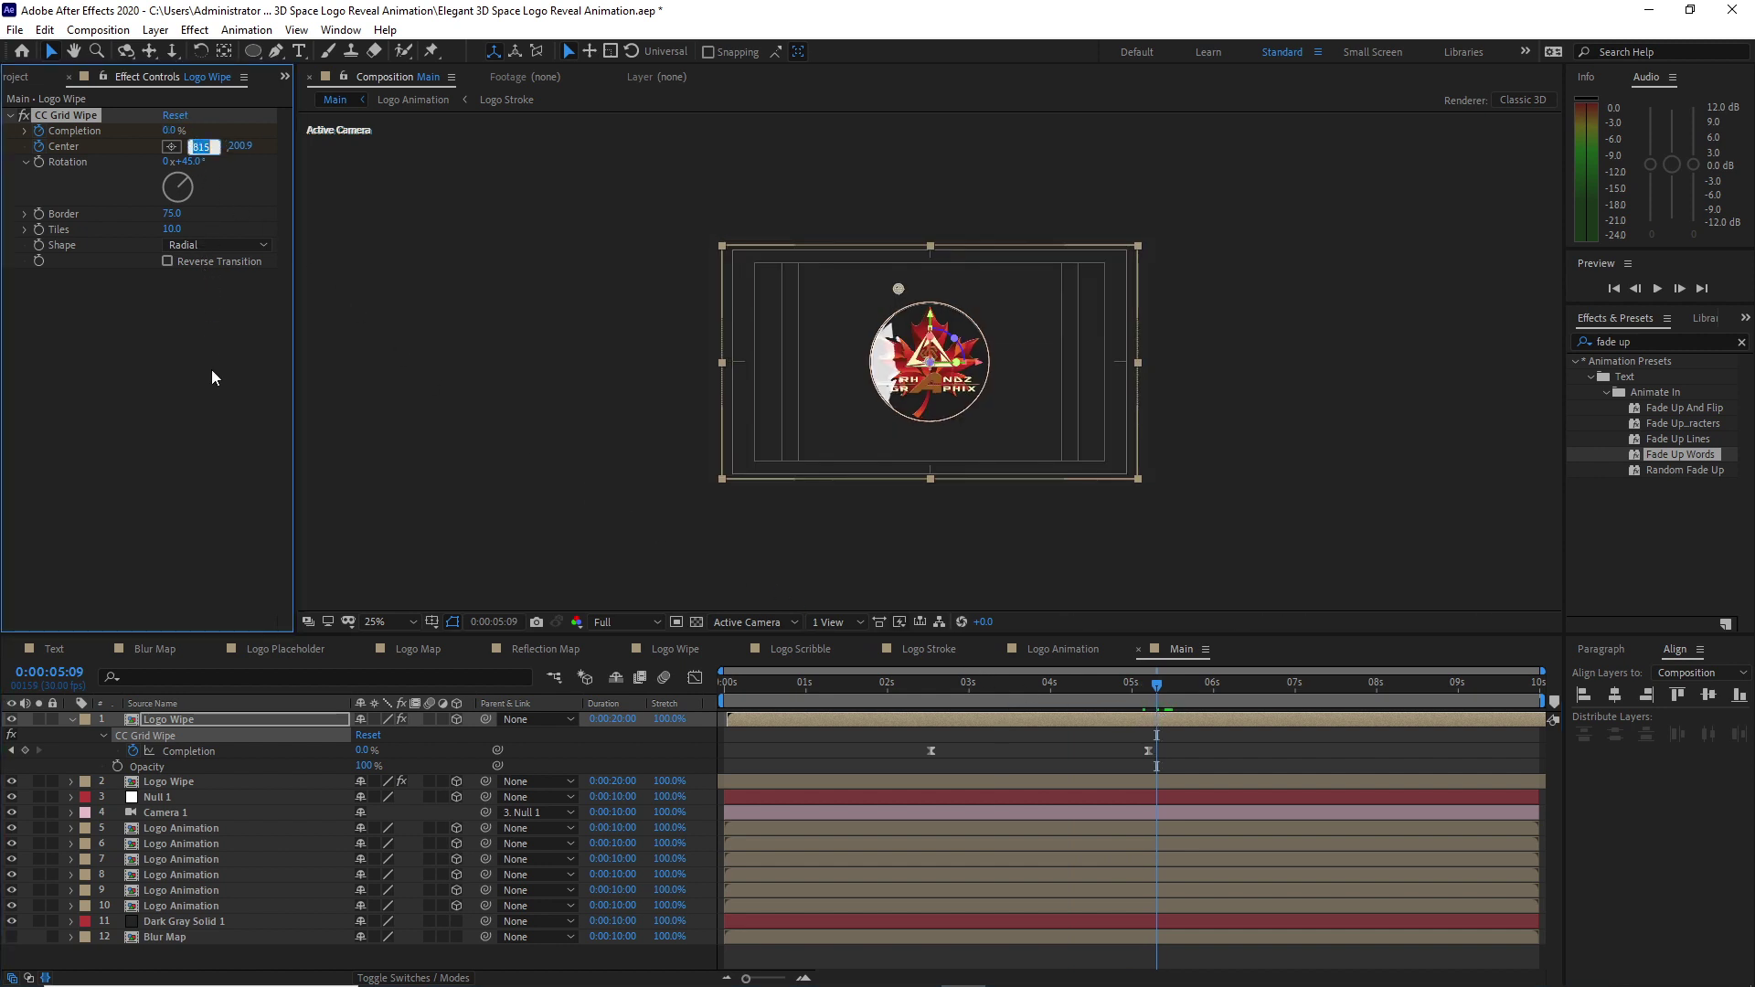
pyautogui.write('1297.2')
pyautogui.click(239, 156)
pyautogui.write('710.8')
pyautogui.press('Return')
# Reveal the top Logo Wipe layer's keyframes, apply Easy Ease to both Center keyframes, and expand the CC Grid Wipe properties.
pyautogui.click(744, 720)
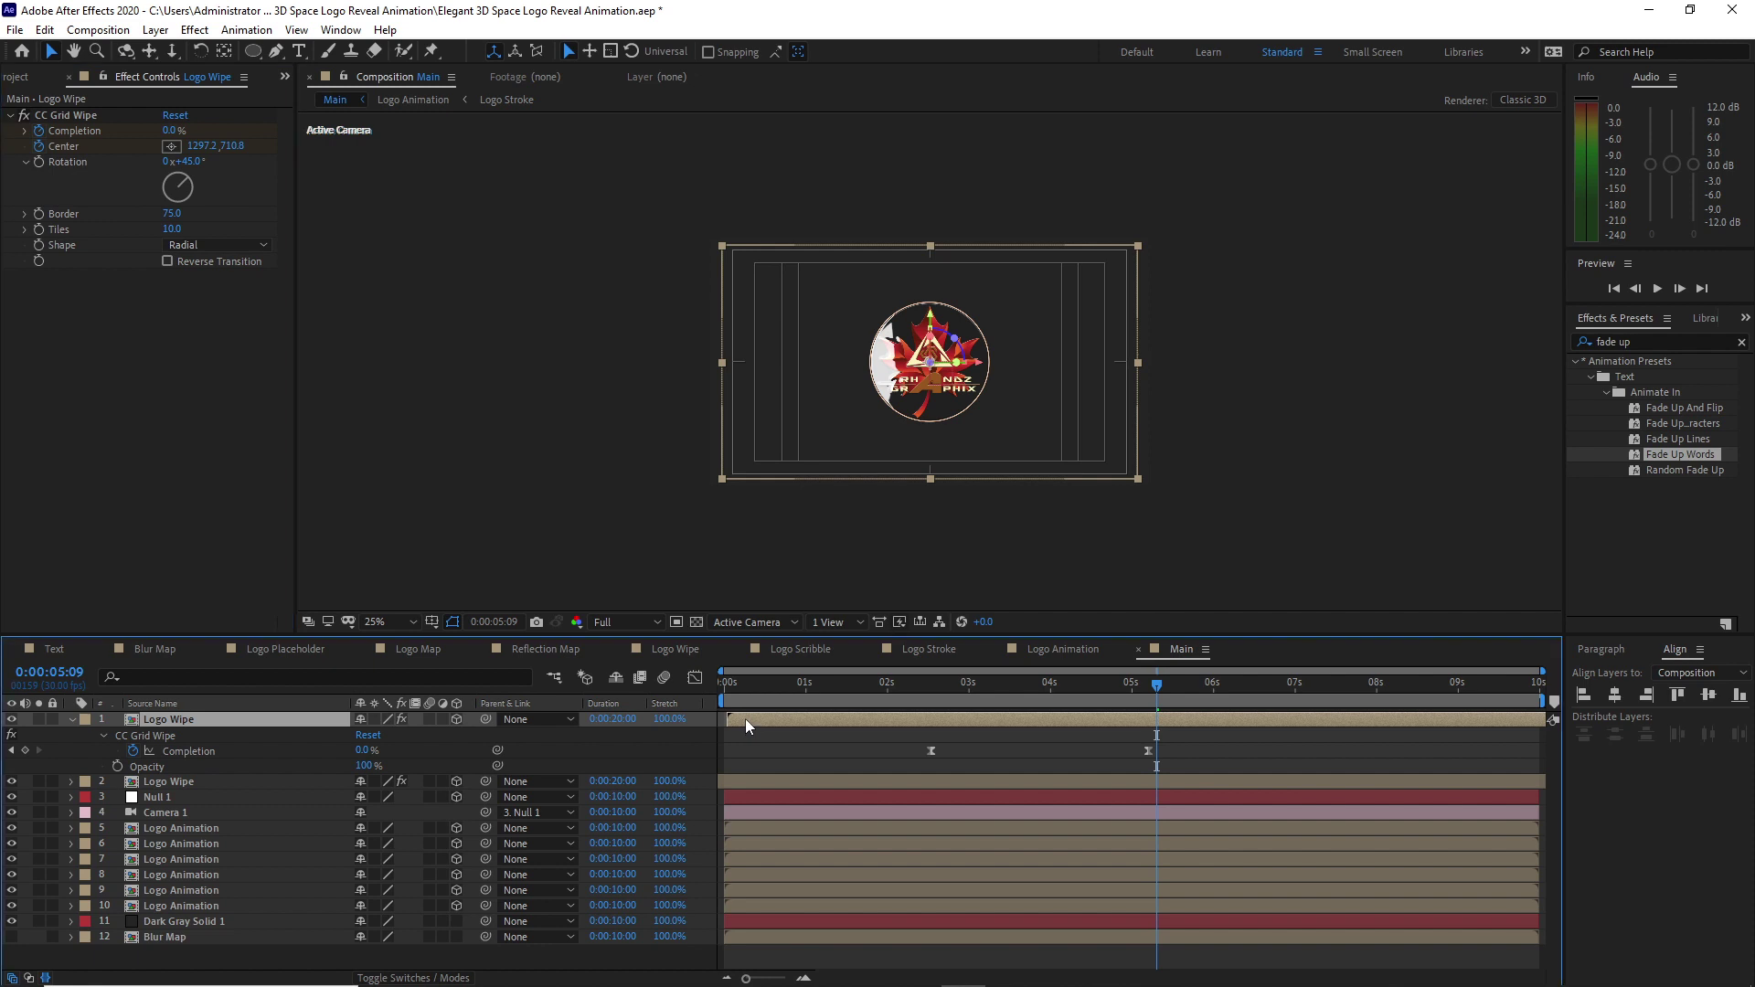
pyautogui.press('u')
pyautogui.press('u')
pyautogui.moveTo(968, 762); pyautogui.dragTo(1171, 774)
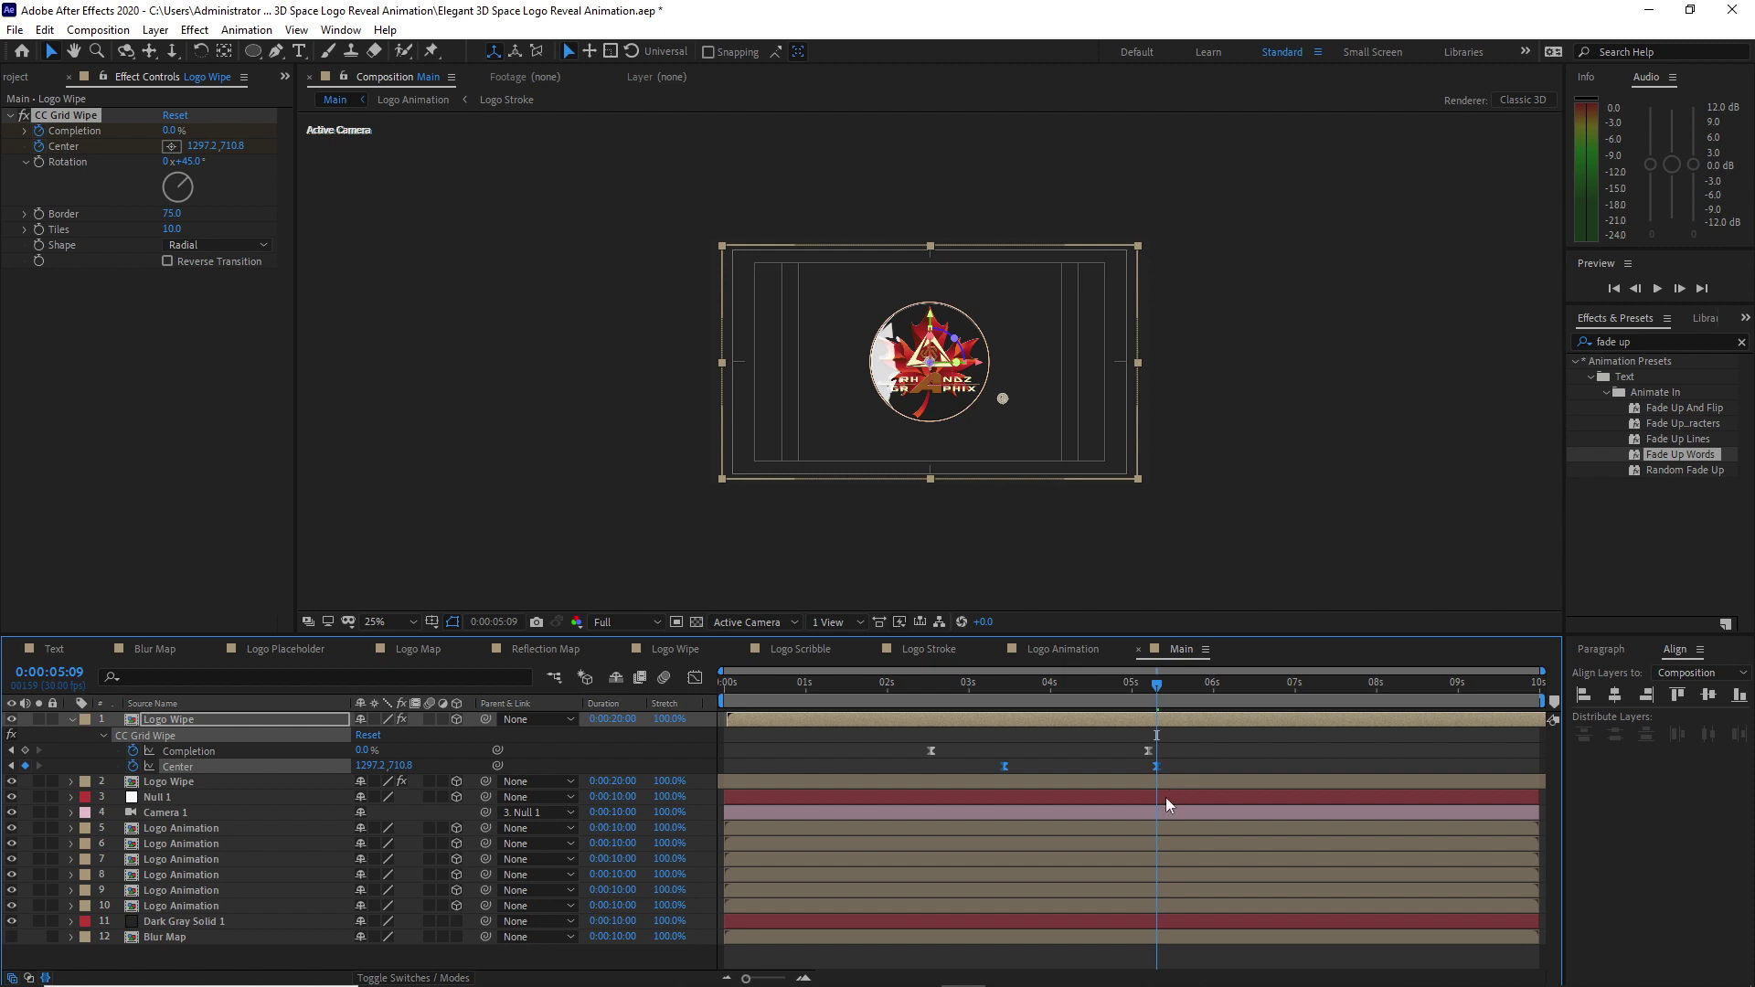
pyautogui.click(102, 735)
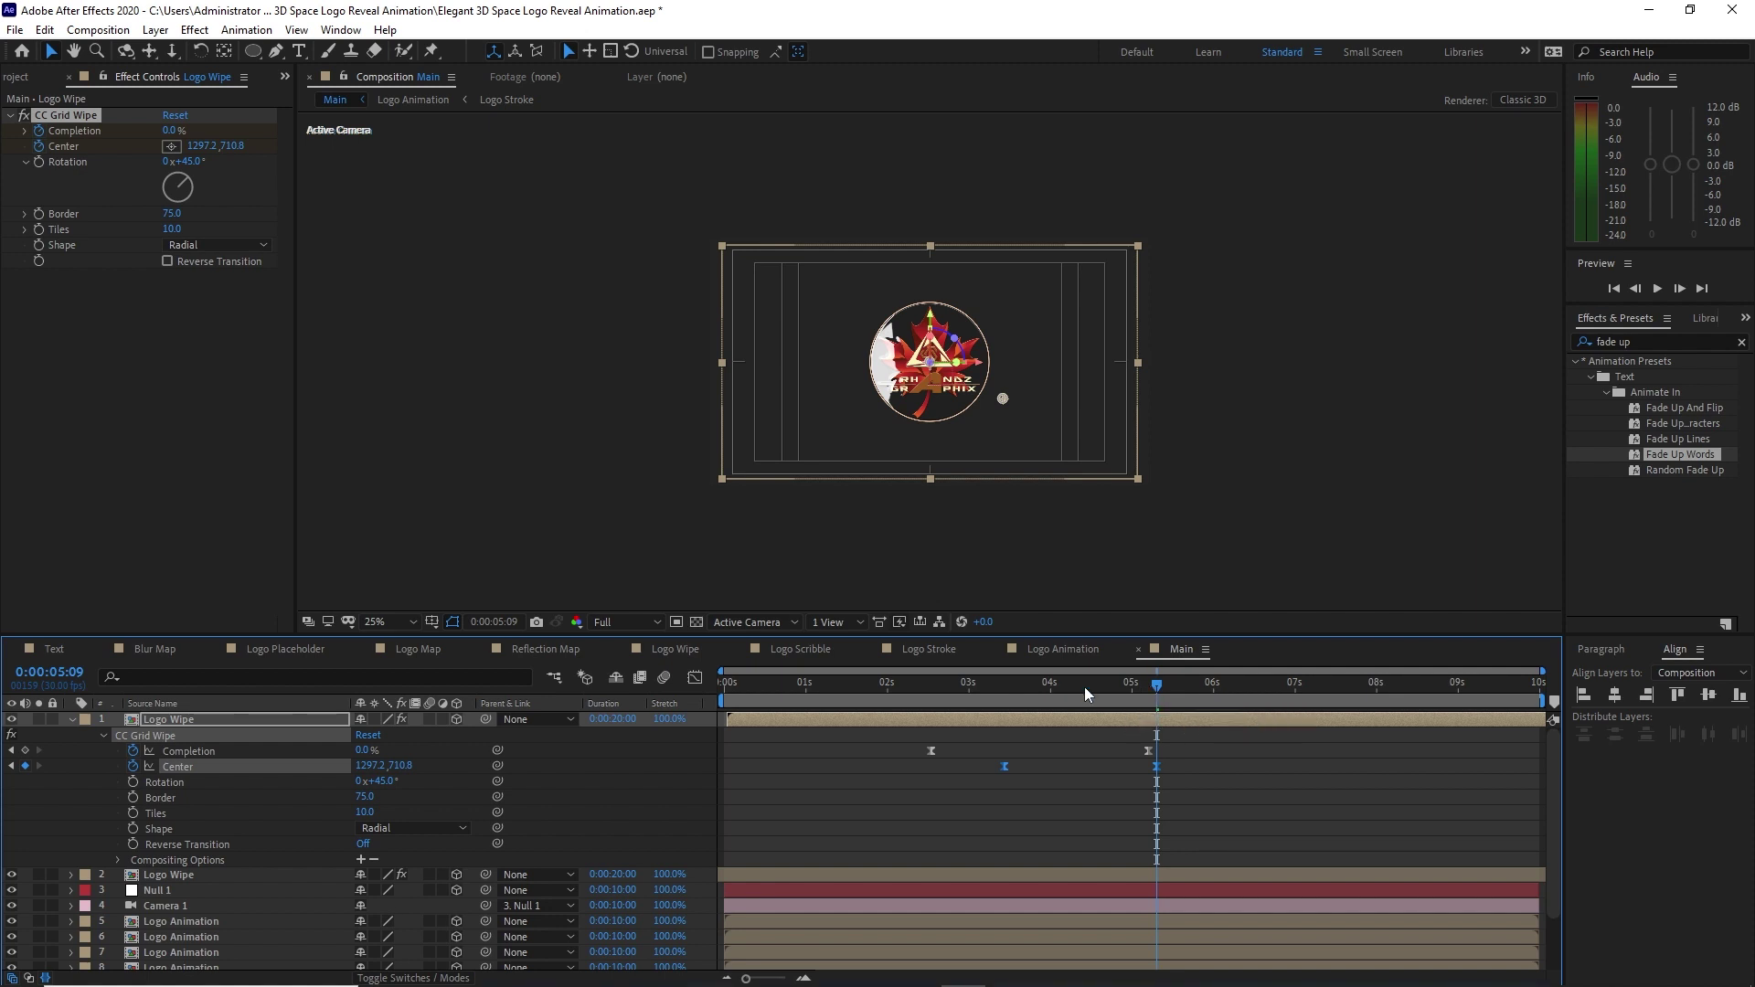
# Split the top Logo Wipe layer at 0:00:04:18 and delete the part after the split.
pyautogui.moveTo(1084, 687); pyautogui.dragTo(1098, 687)
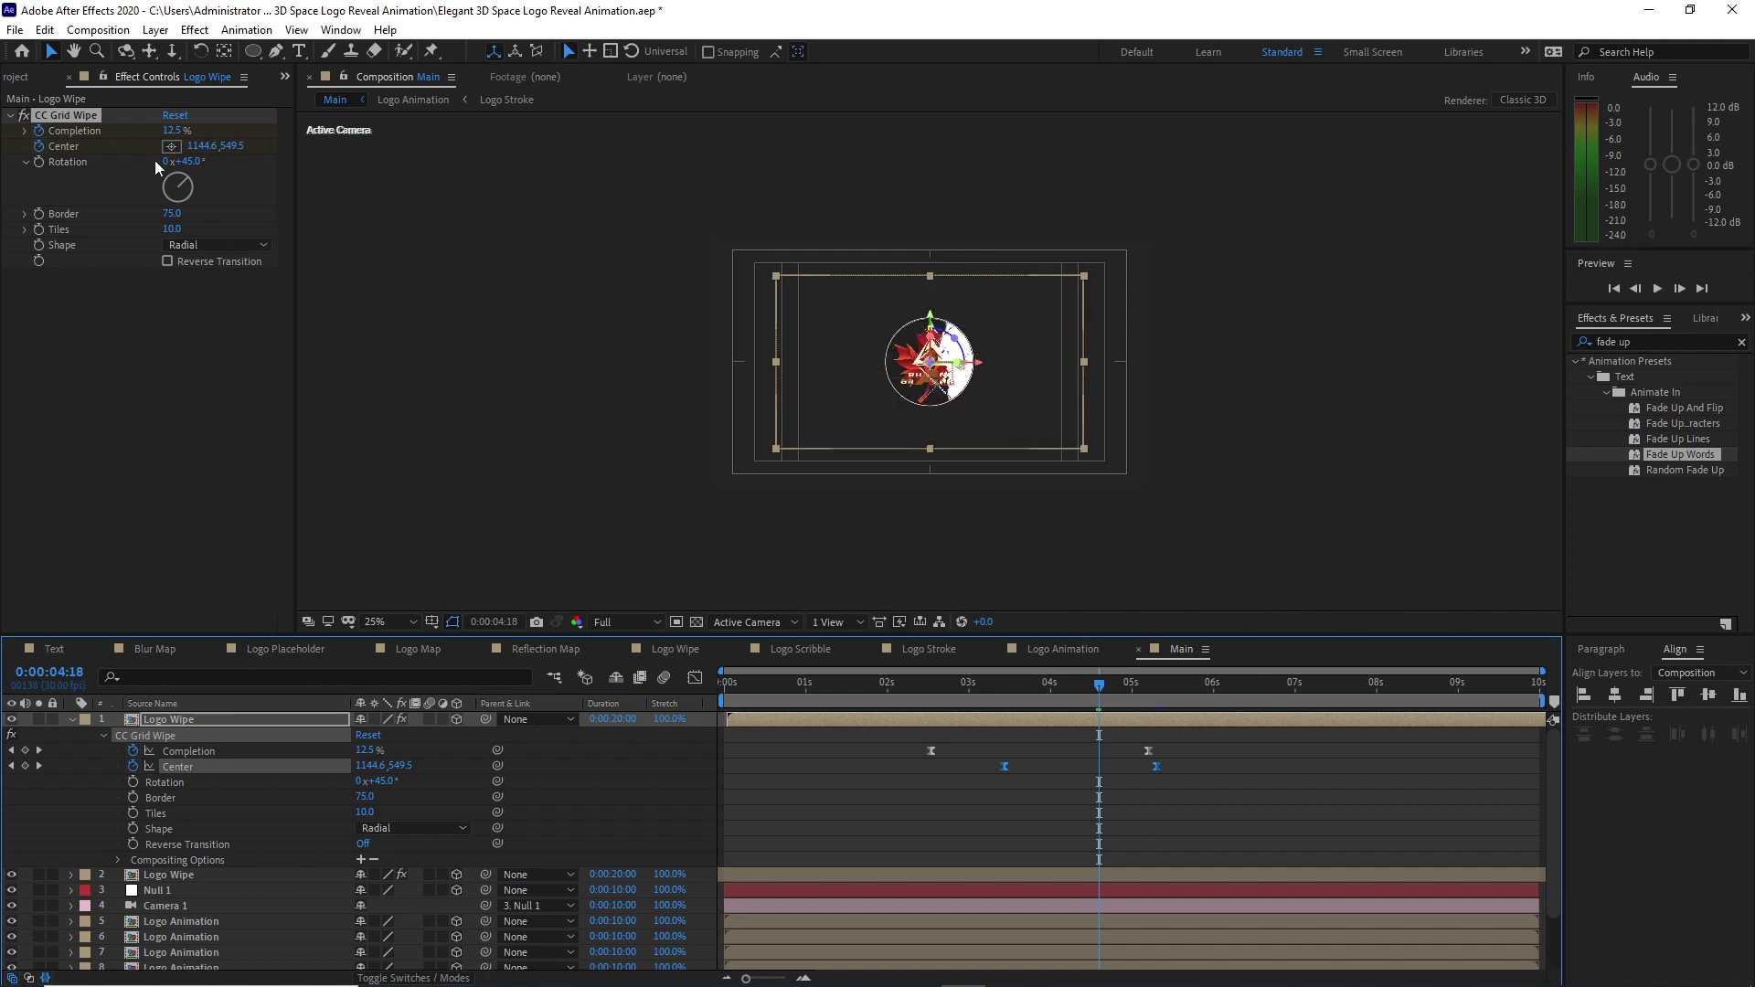
pyautogui.click(44, 29)
pyautogui.click(91, 283)
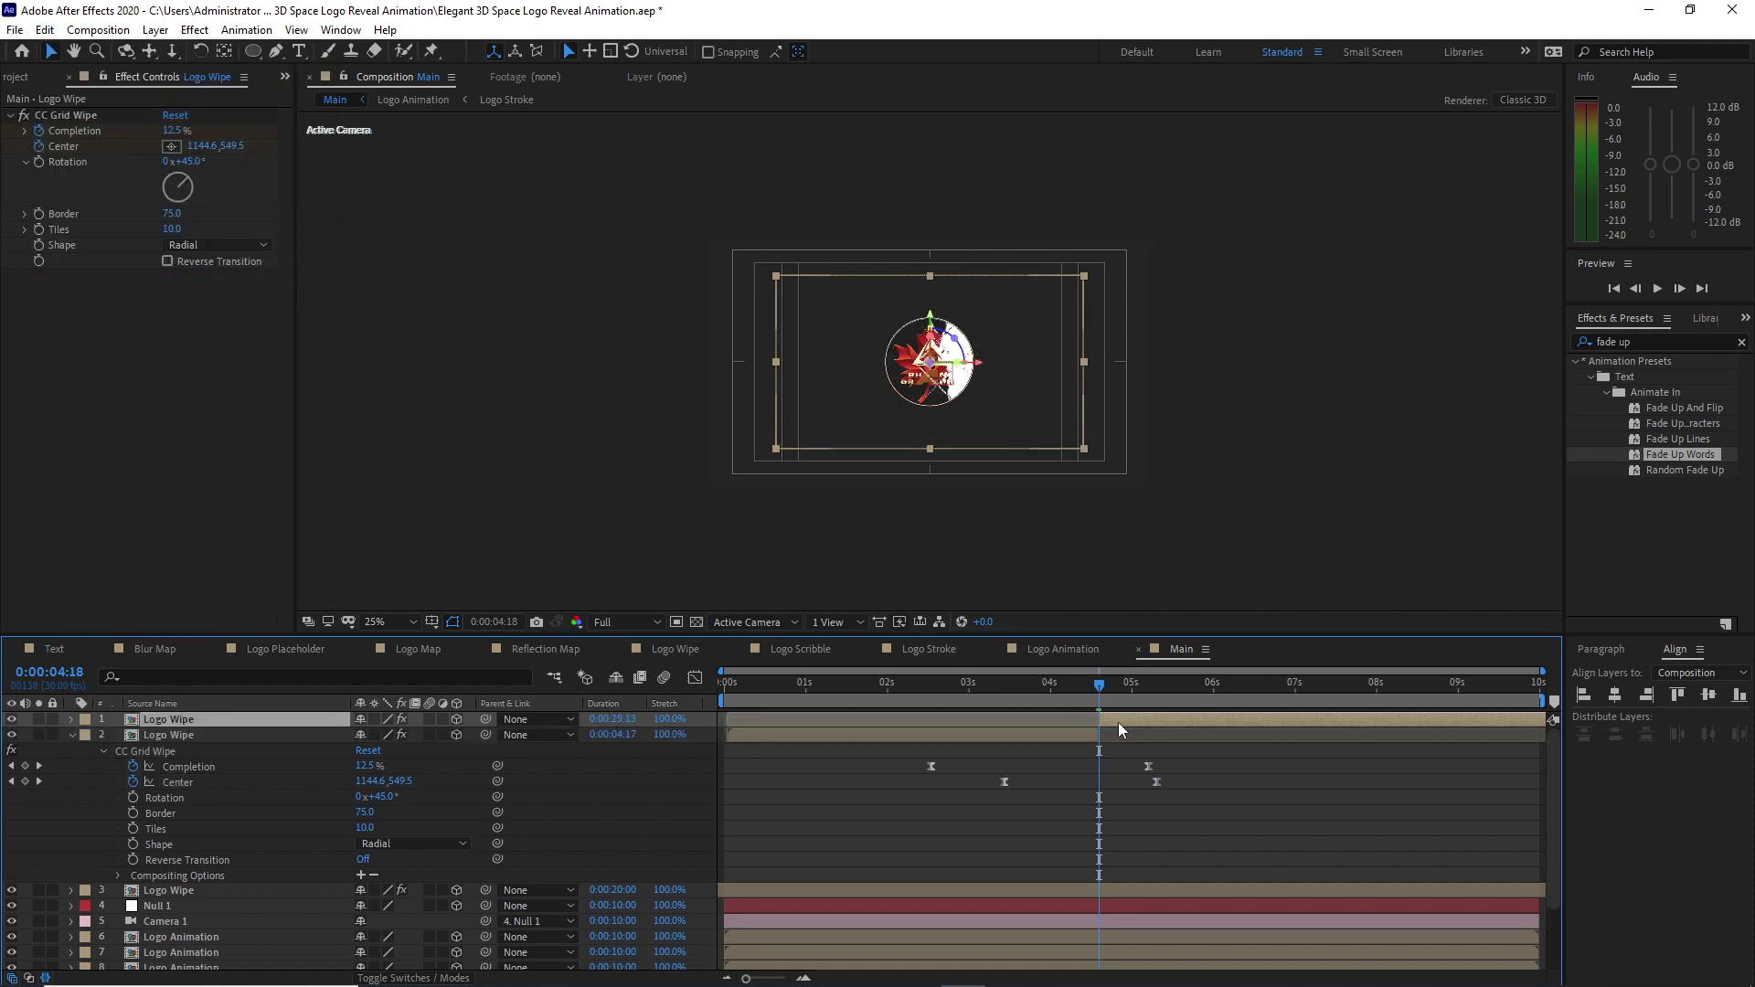
pyautogui.press('Delete')
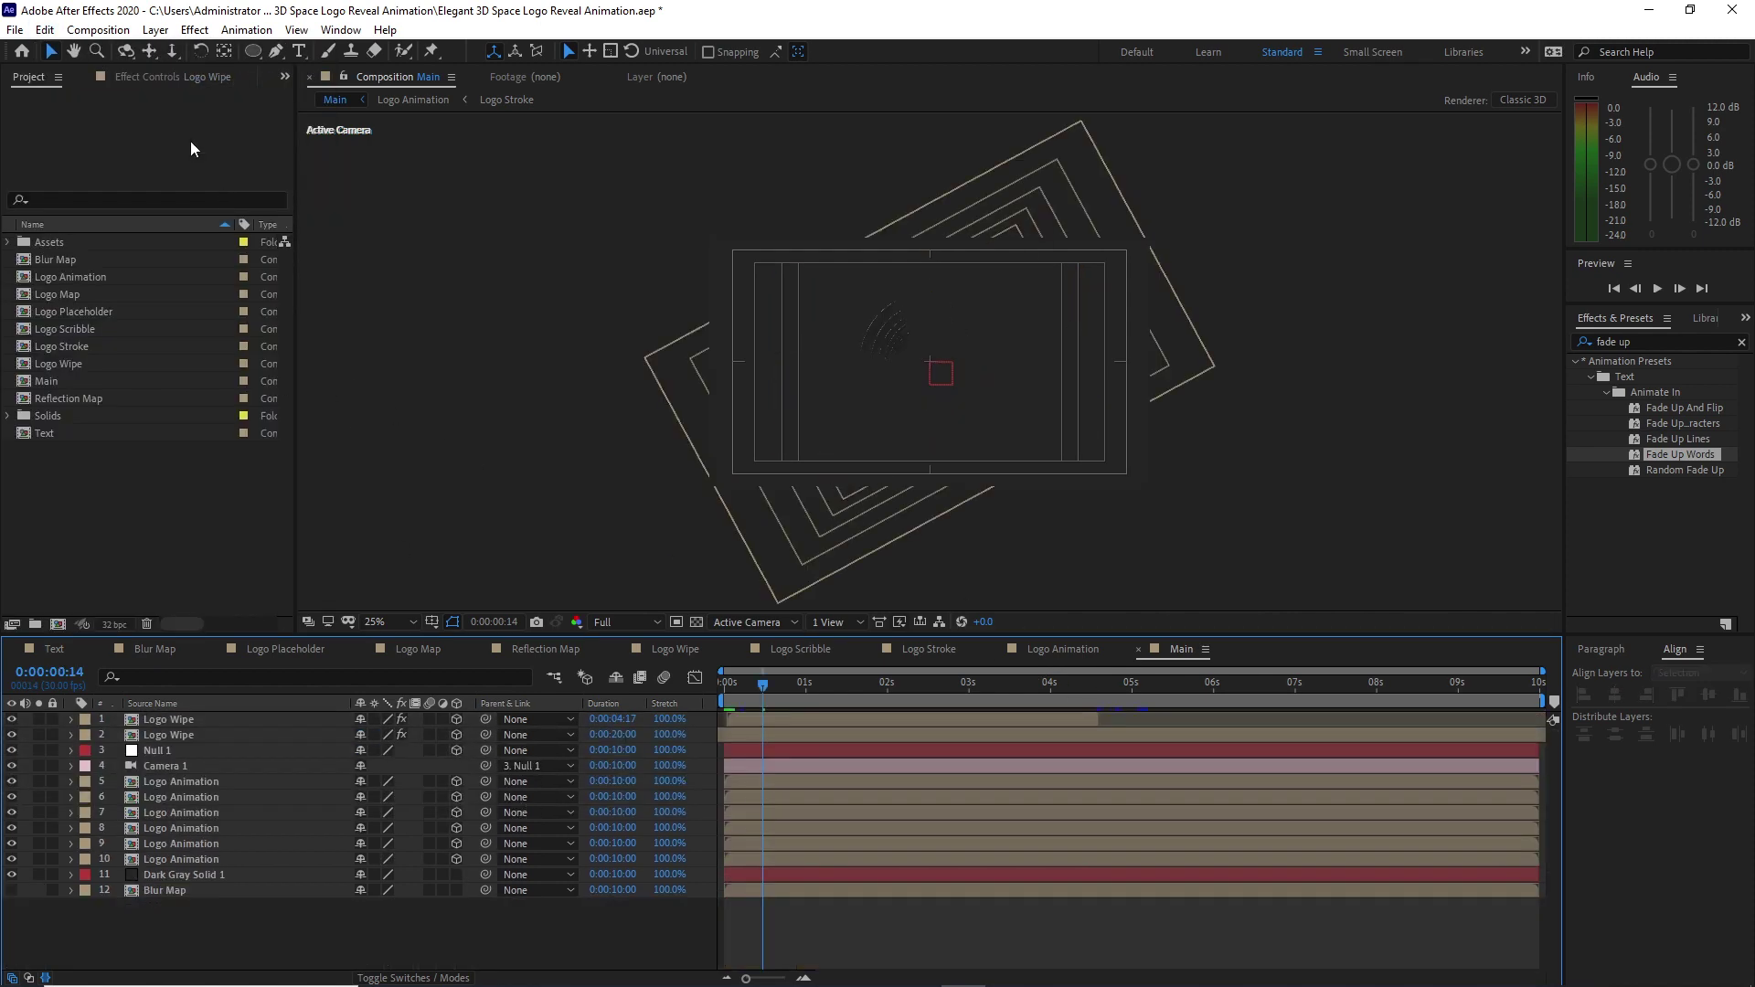
# Create an adjustment layer at the top of the Main composition and apply Camera Lens Blur to it.
pyautogui.click(156, 29)
pyautogui.moveTo(188, 52)
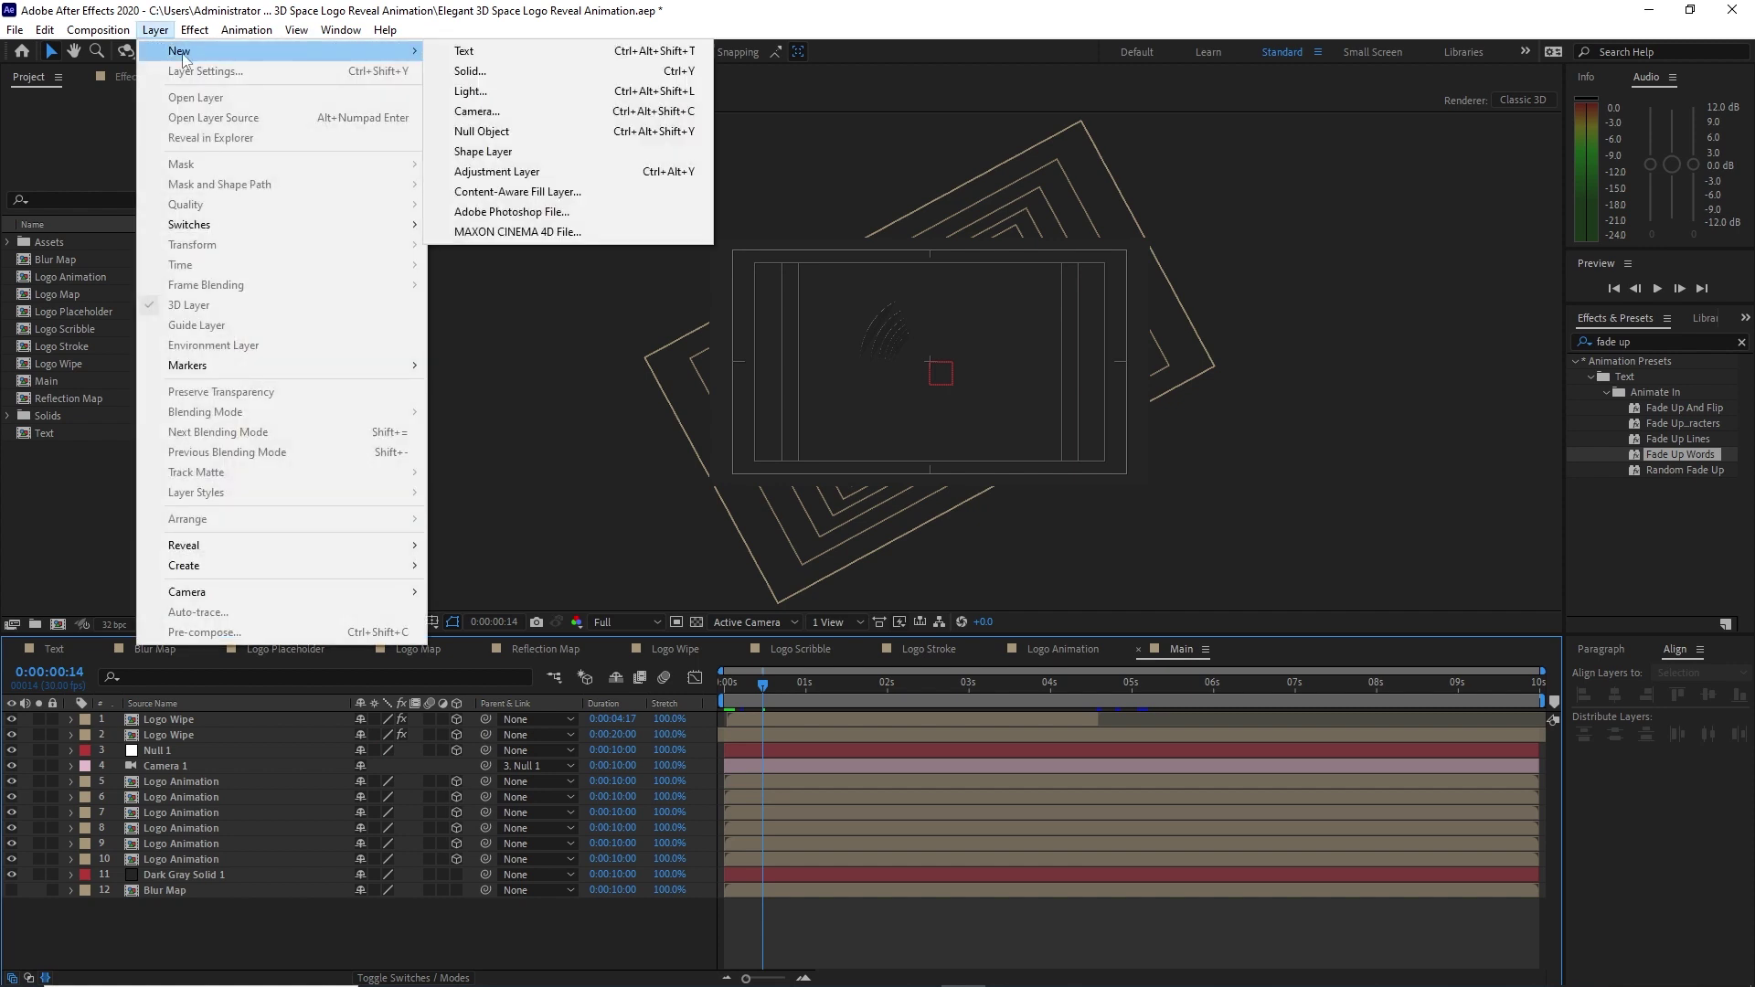
pyautogui.click(484, 176)
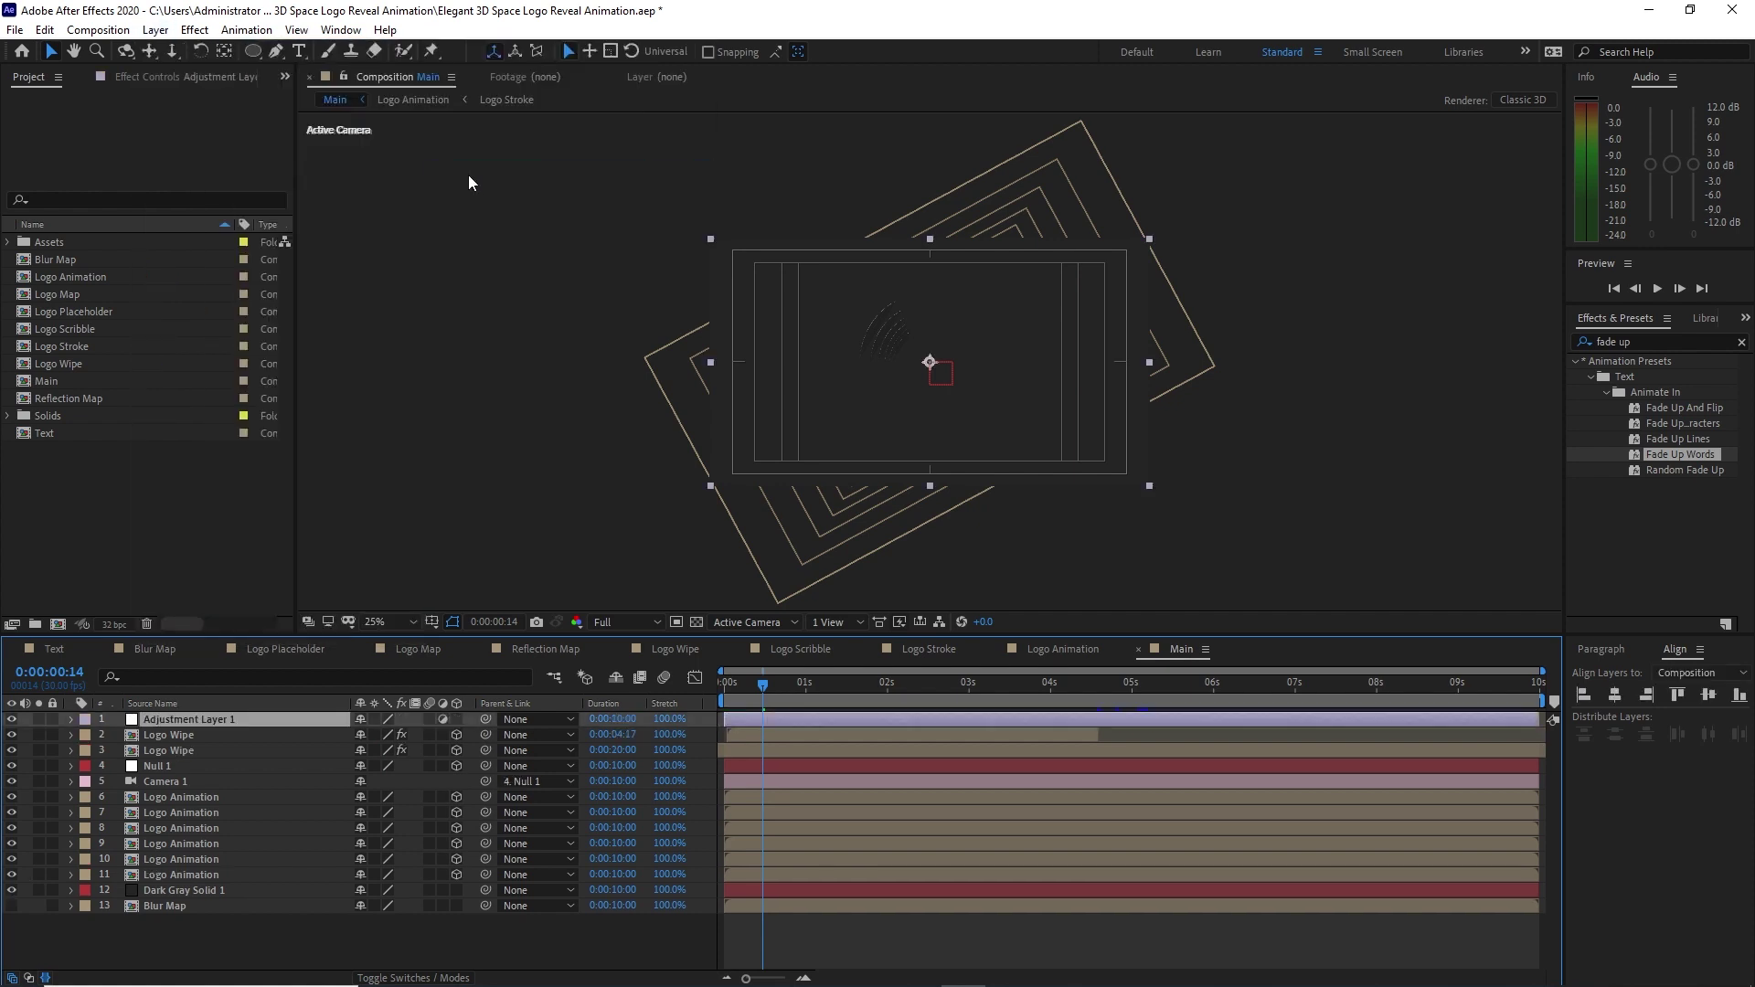
pyautogui.click(195, 29)
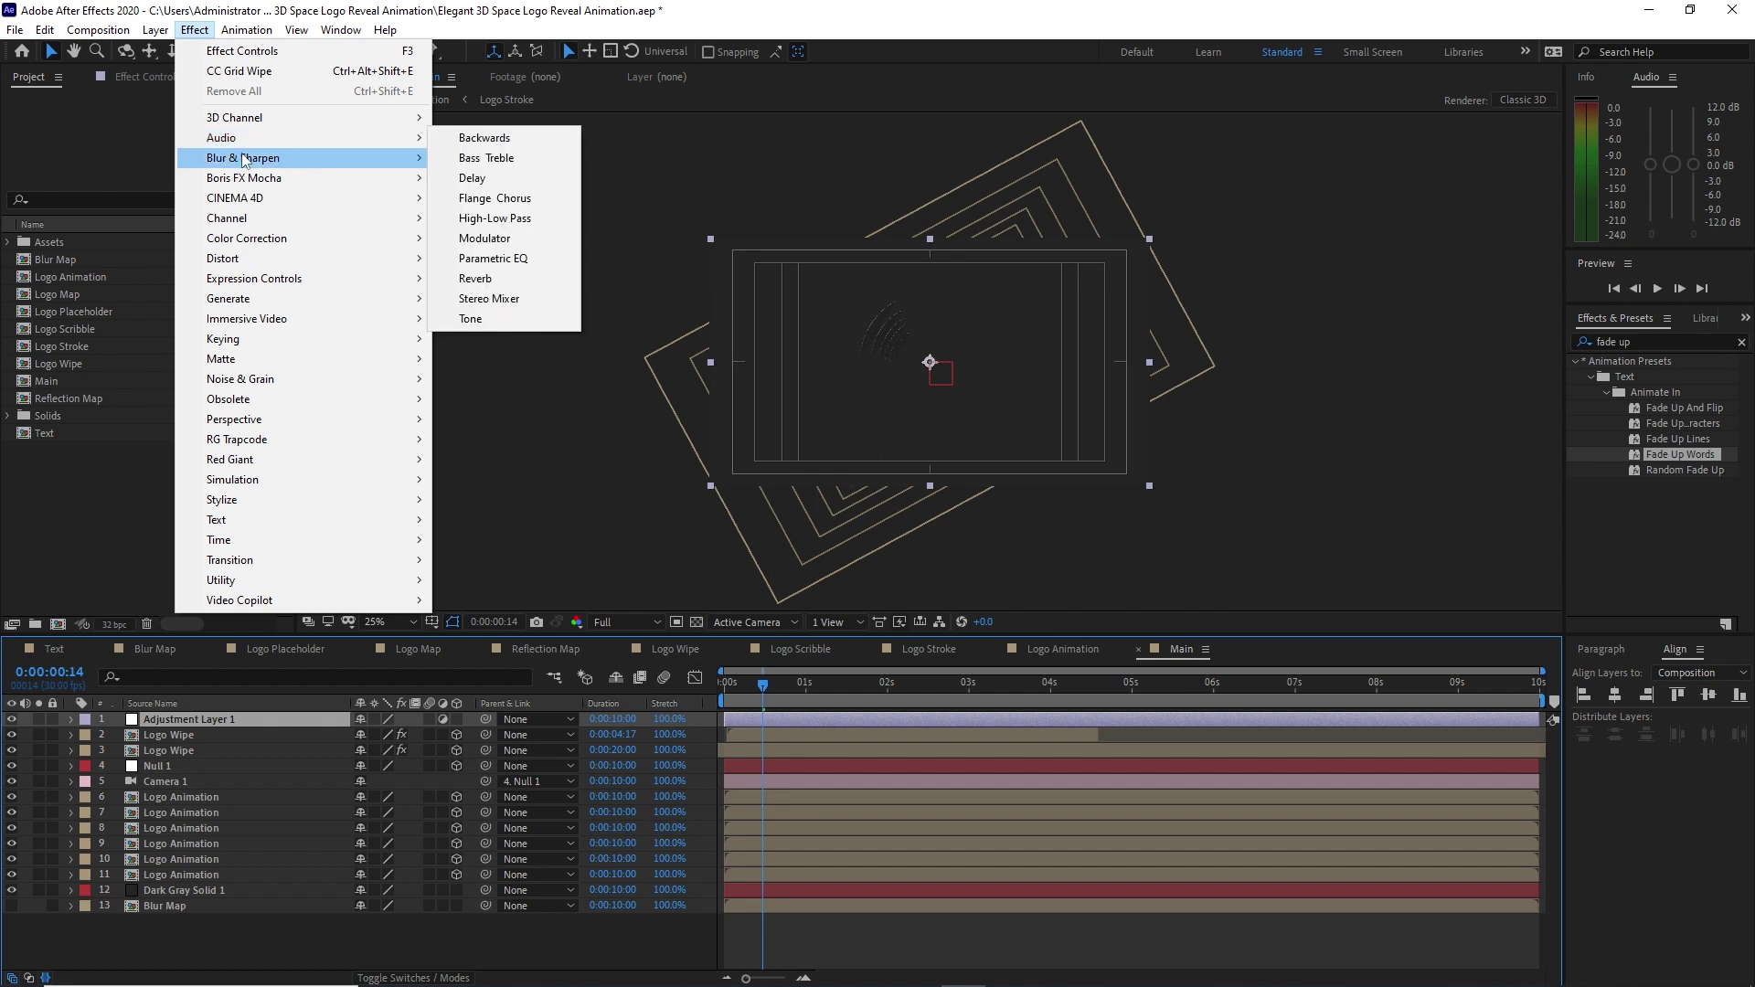
pyautogui.moveTo(262, 159)
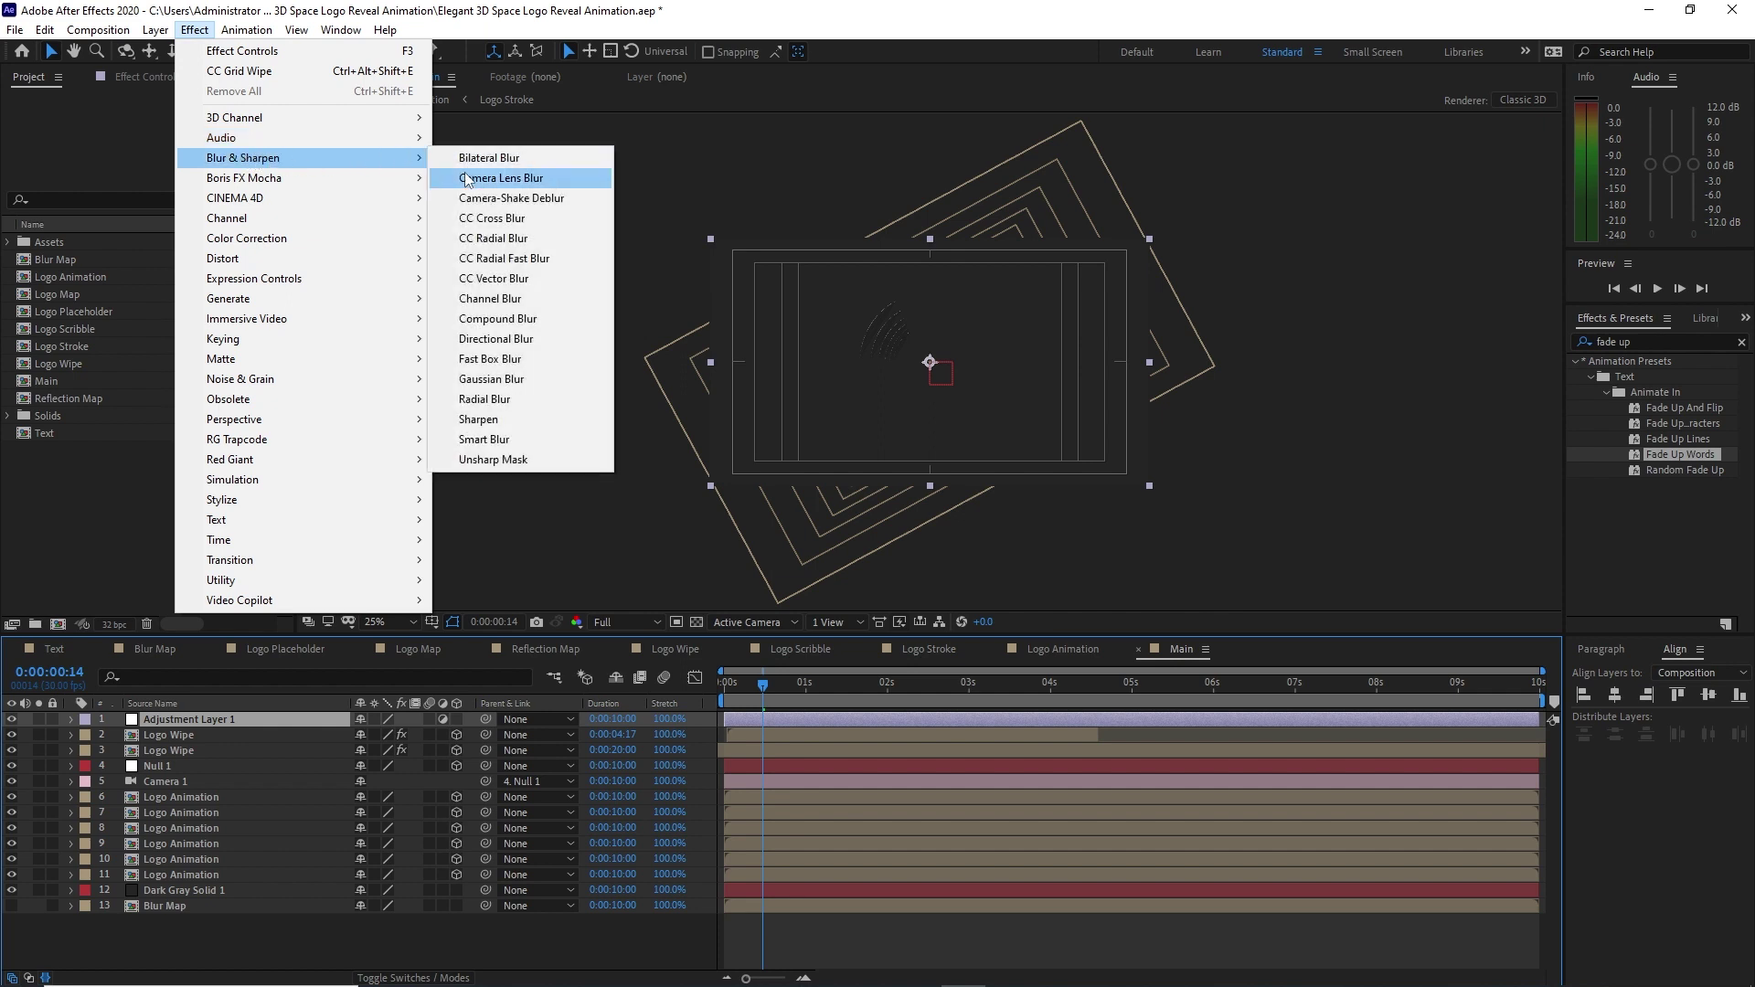
pyautogui.click(498, 179)
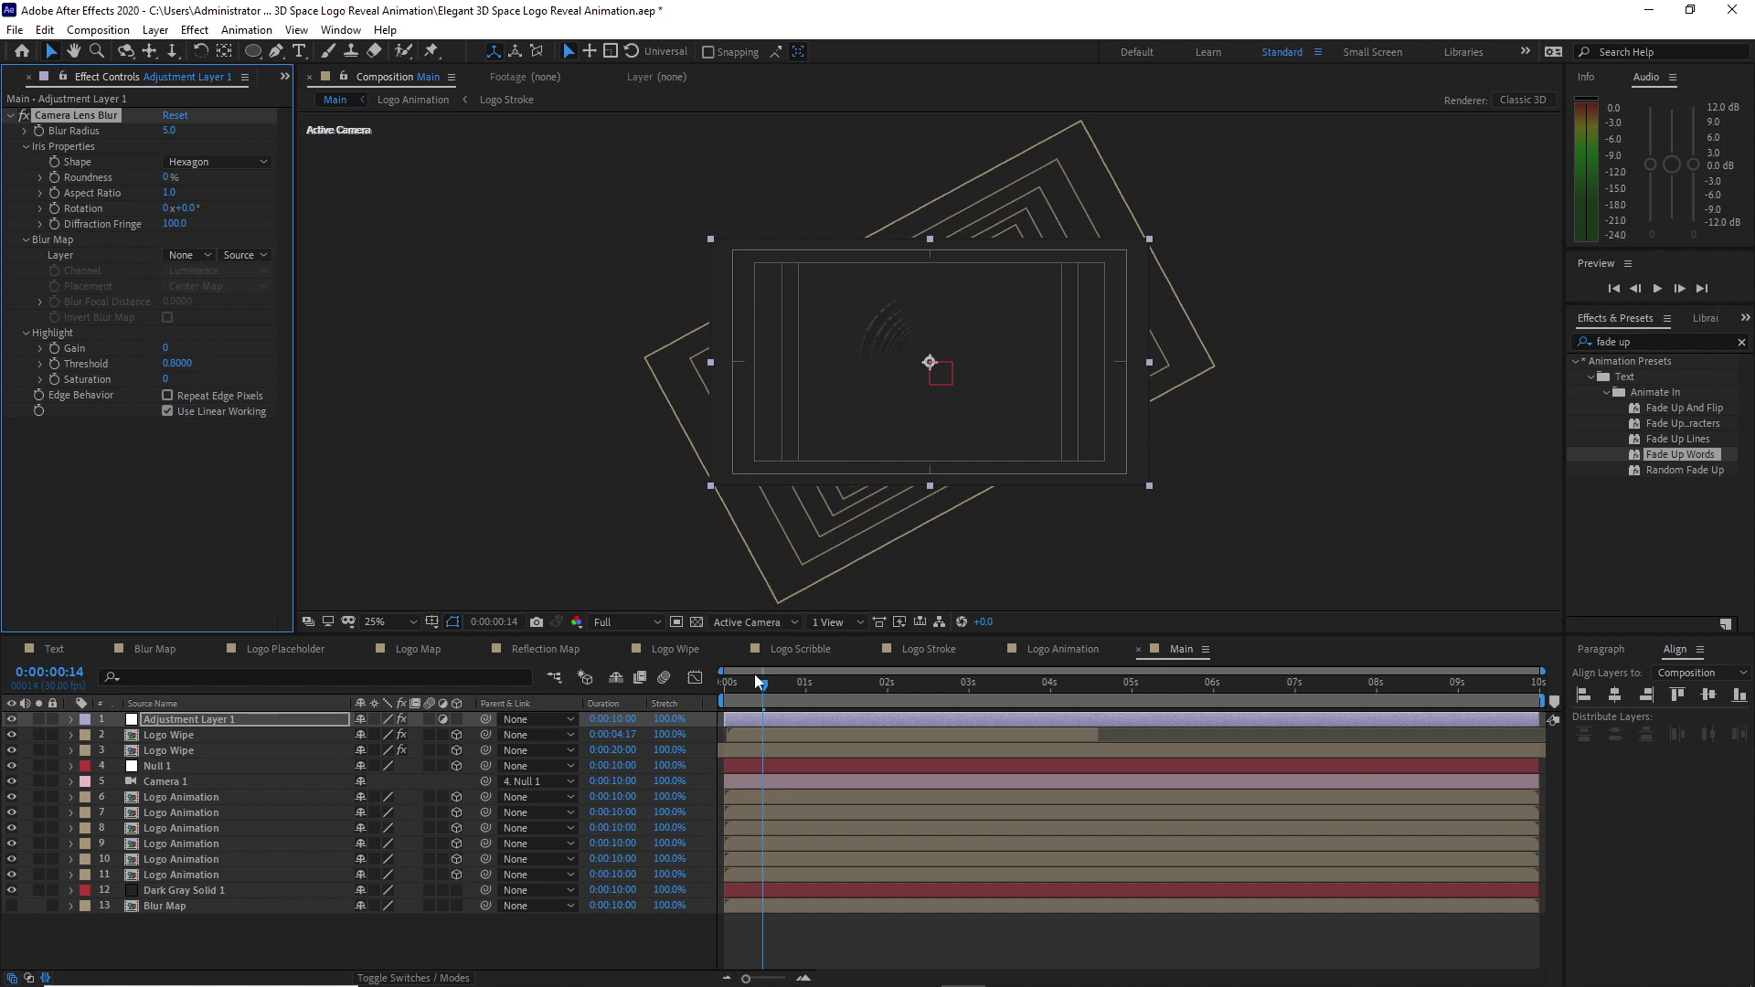
# Start animating the Camera Lens Blur's Blur Radius at 0:00:01:02 with a value of 40.
pyautogui.moveTo(756, 675); pyautogui.dragTo(809, 705)
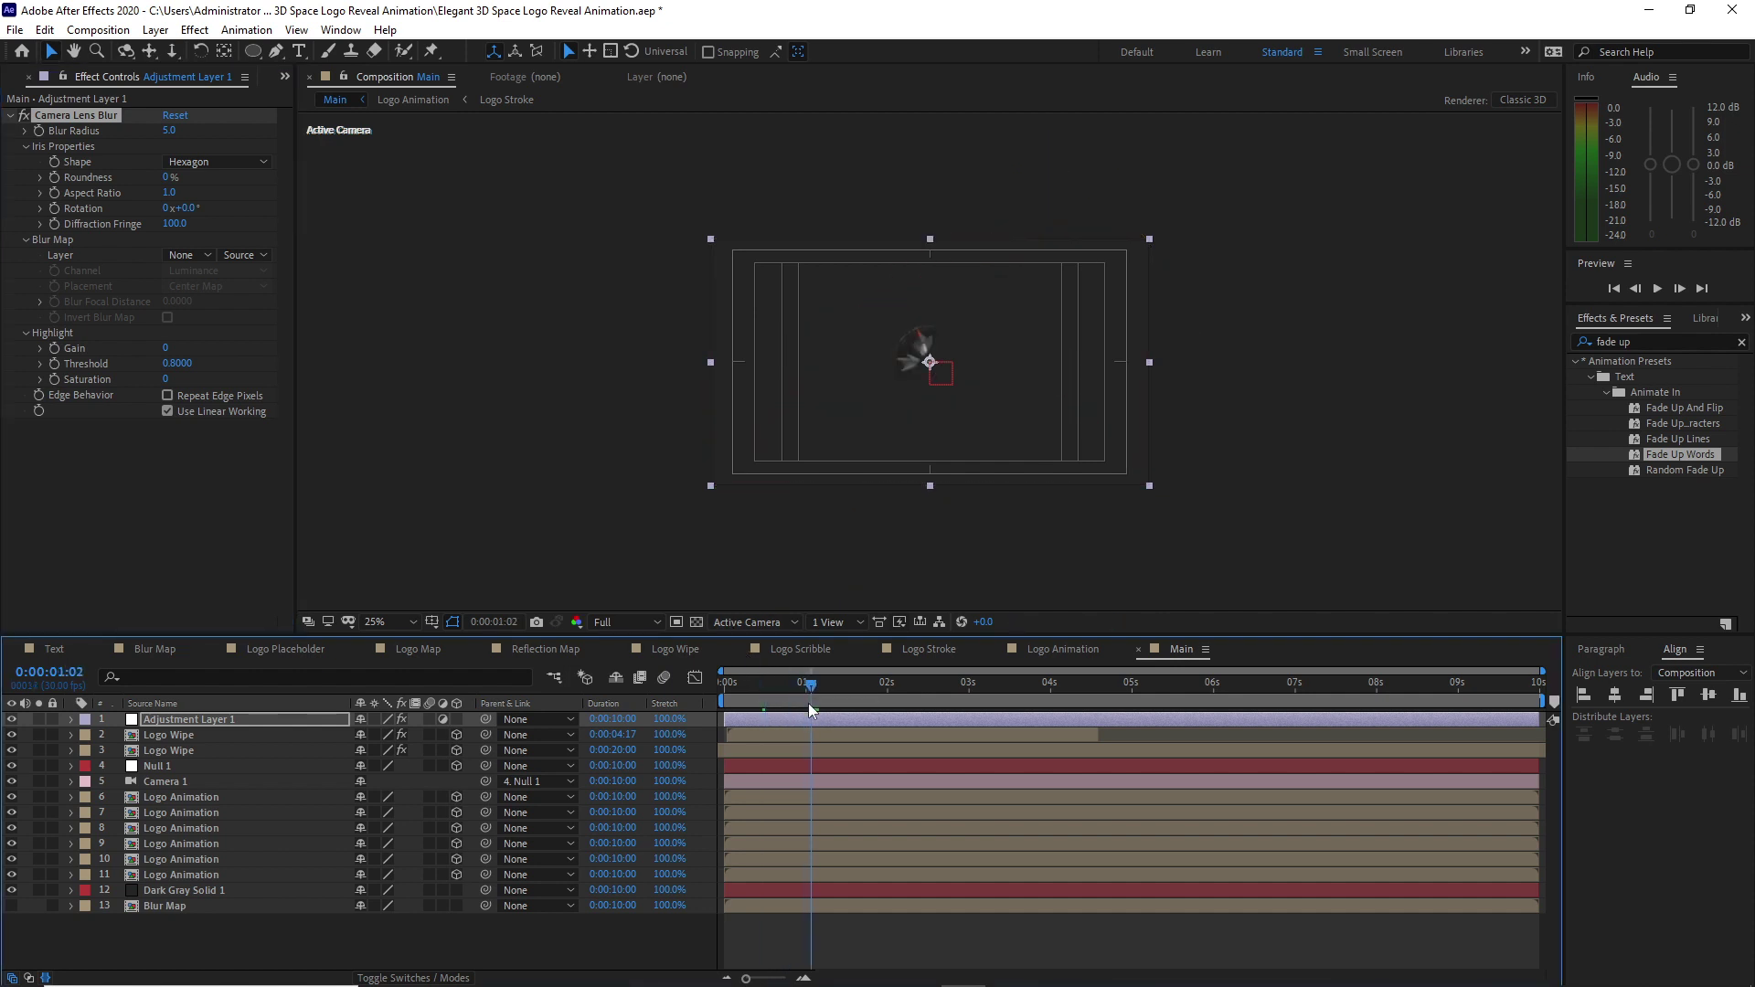
pyautogui.click(41, 132)
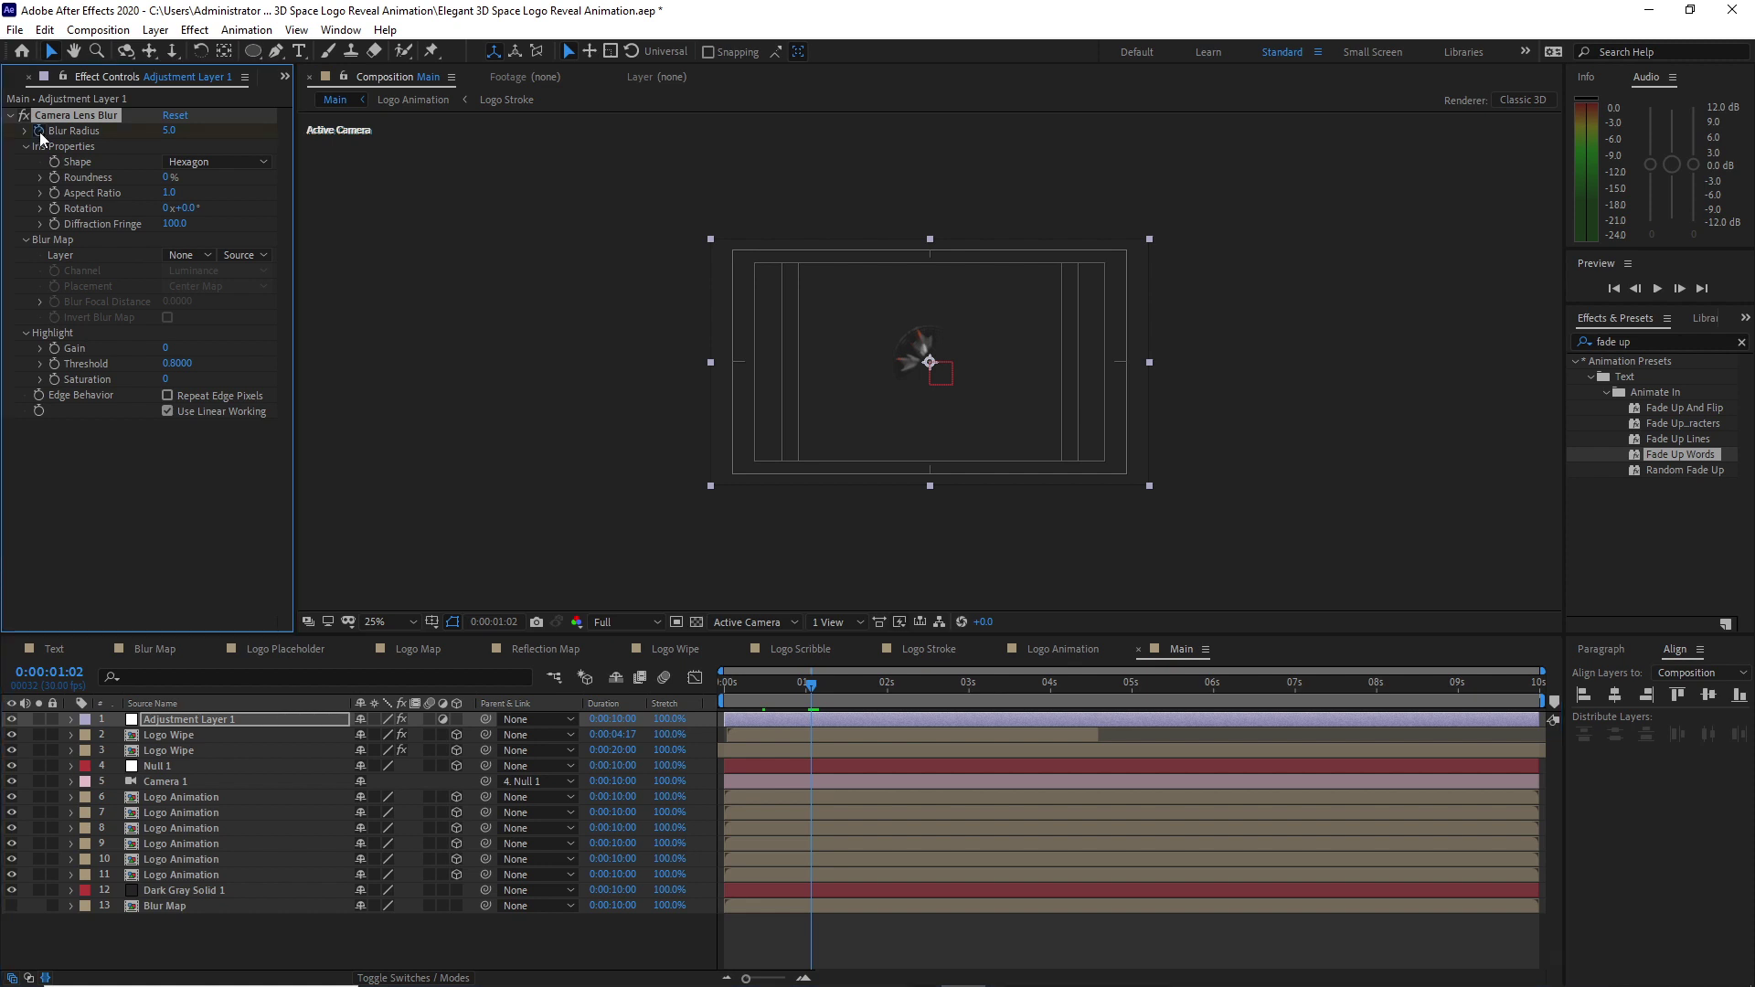
pyautogui.click(165, 134)
pyautogui.write('40')
# Keyframe the Camera Lens Blur's Blur Radius at 5 at 0:00:02:12.
pyautogui.moveTo(810, 682); pyautogui.dragTo(920, 706)
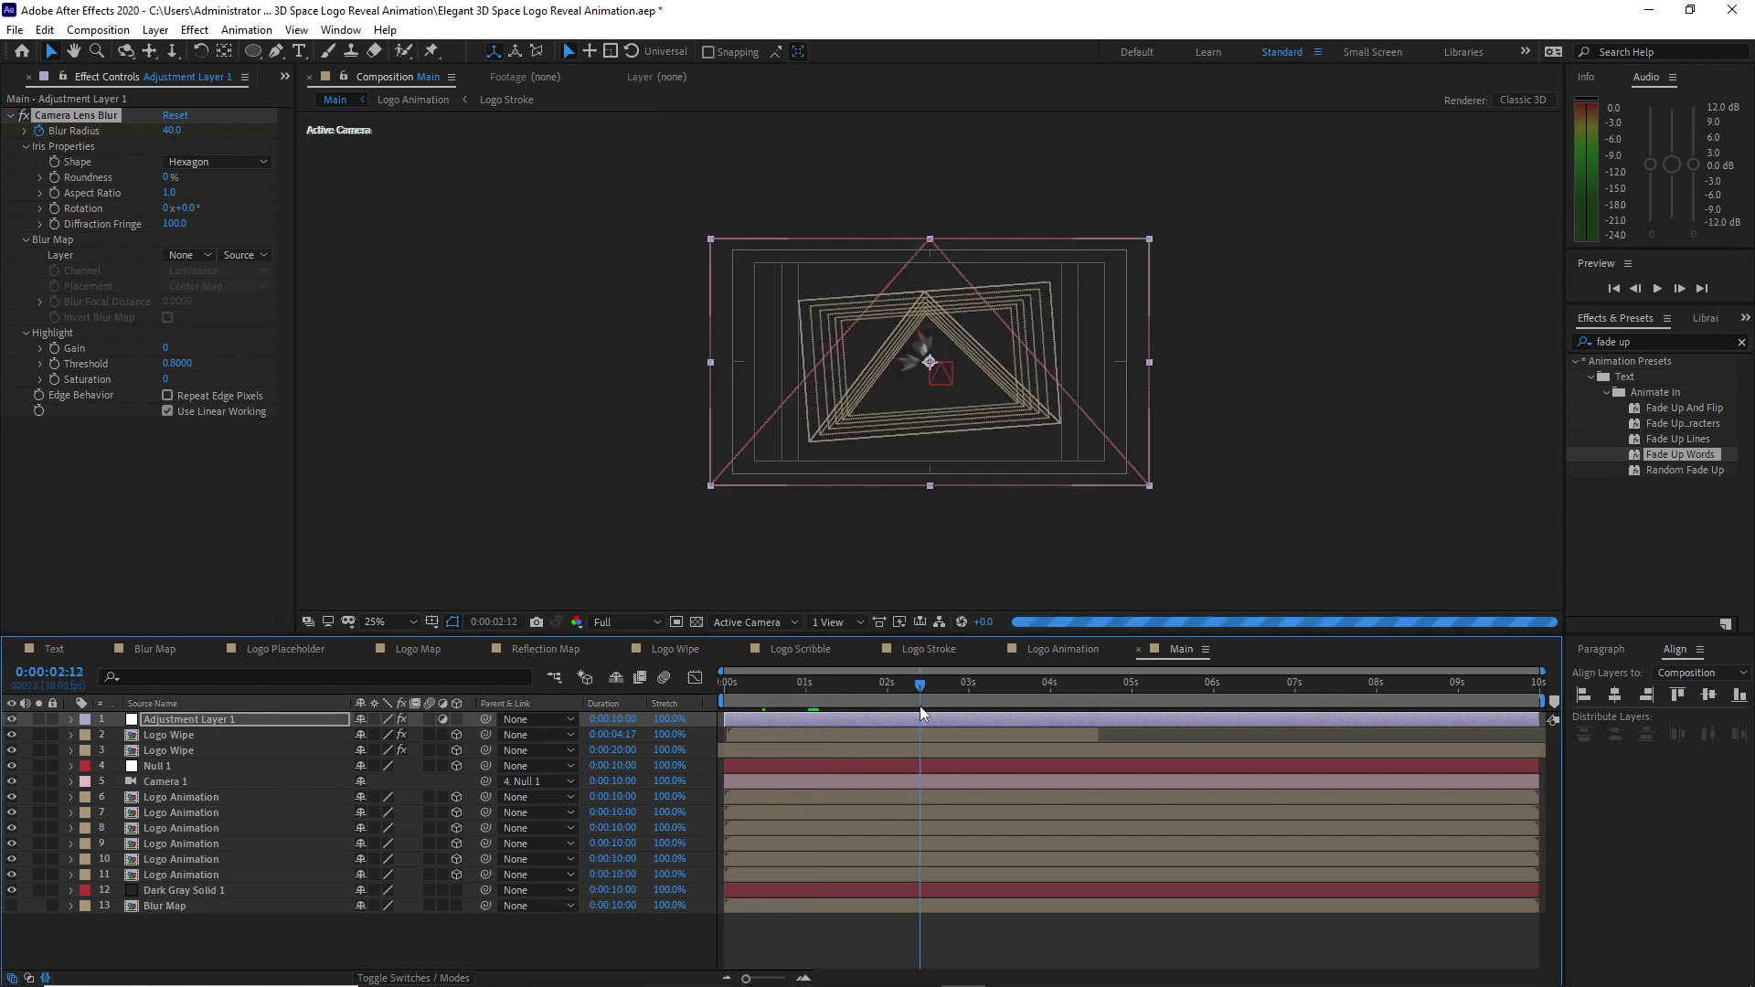
pyautogui.click(175, 132)
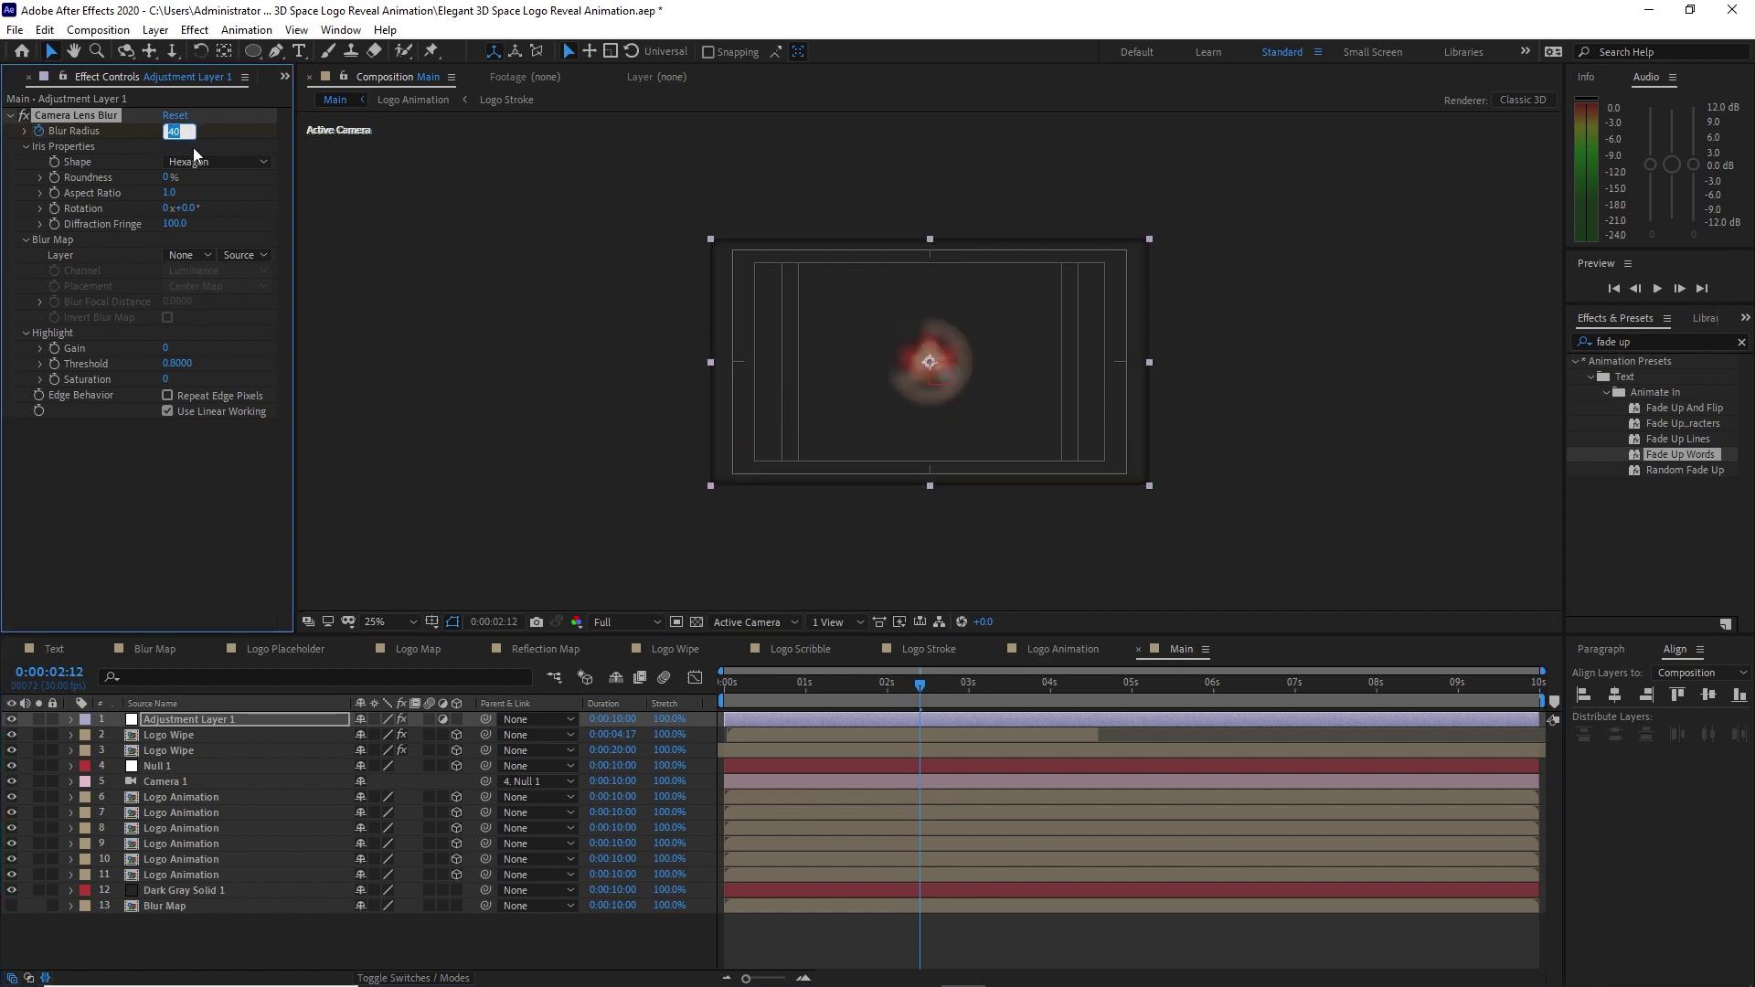
pyautogui.write('5')
pyautogui.press('Return')
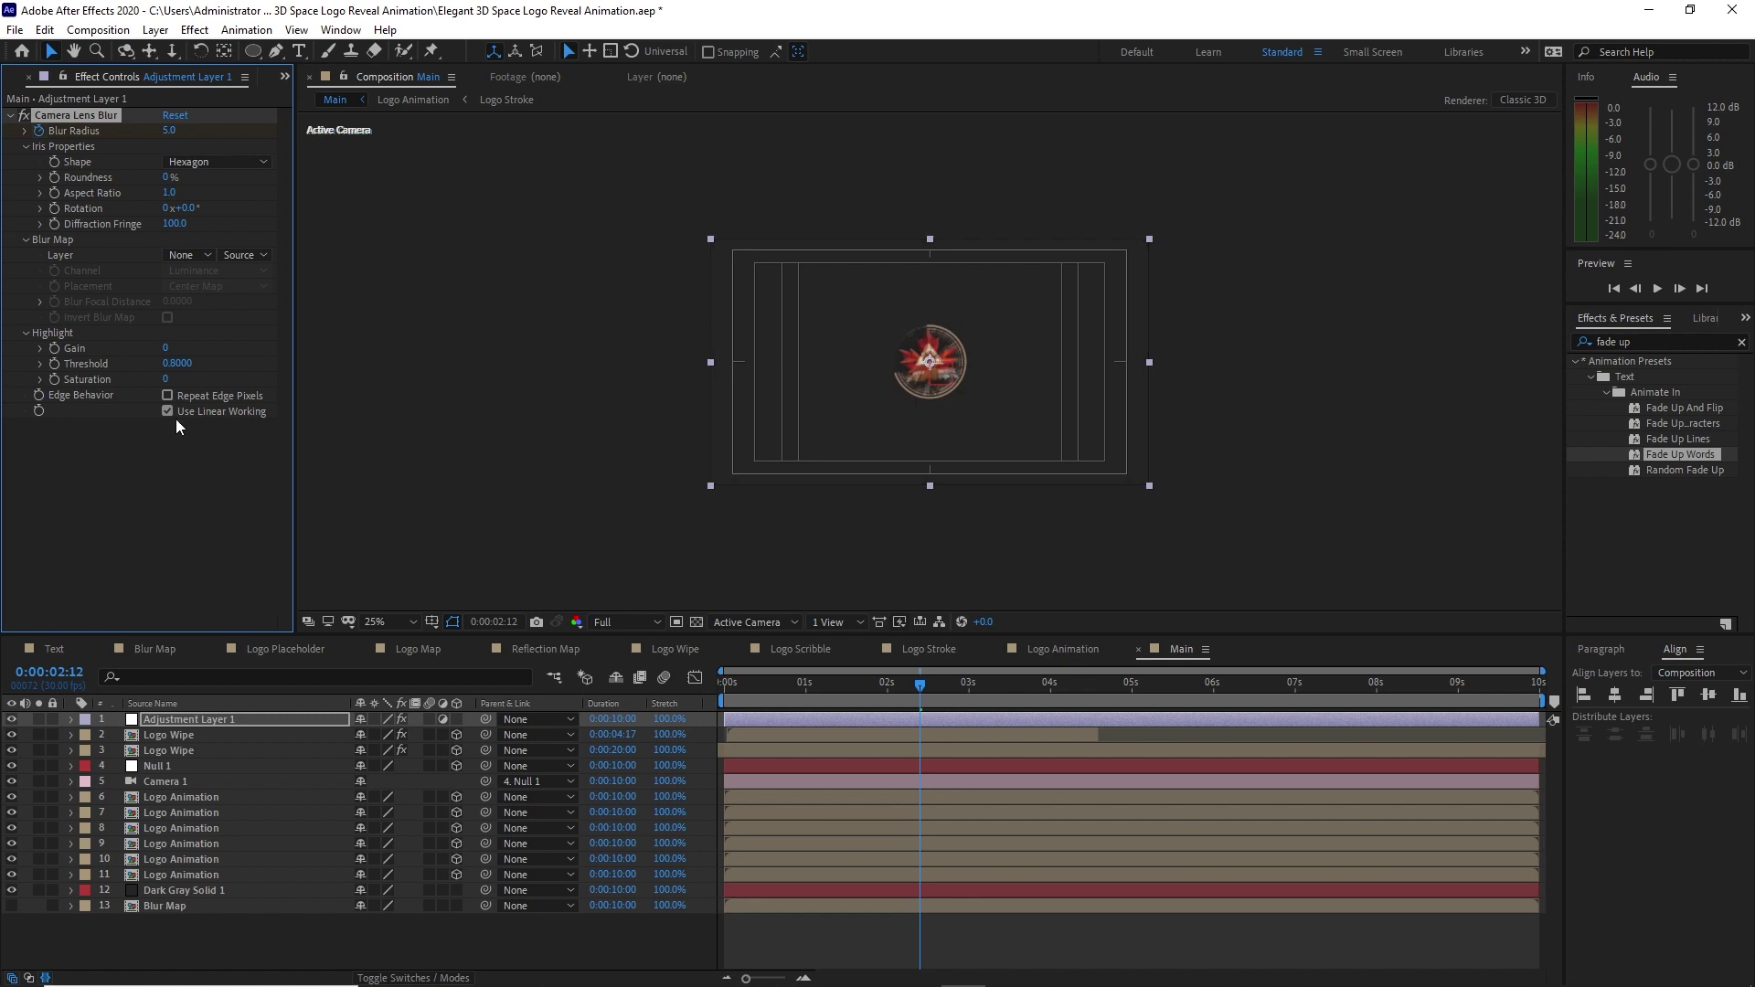
# Use the Blur Map layer as the Camera Lens Blur's blur map and enable Repeat Edge Pixels.
pyautogui.click(203, 255)
pyautogui.click(212, 520)
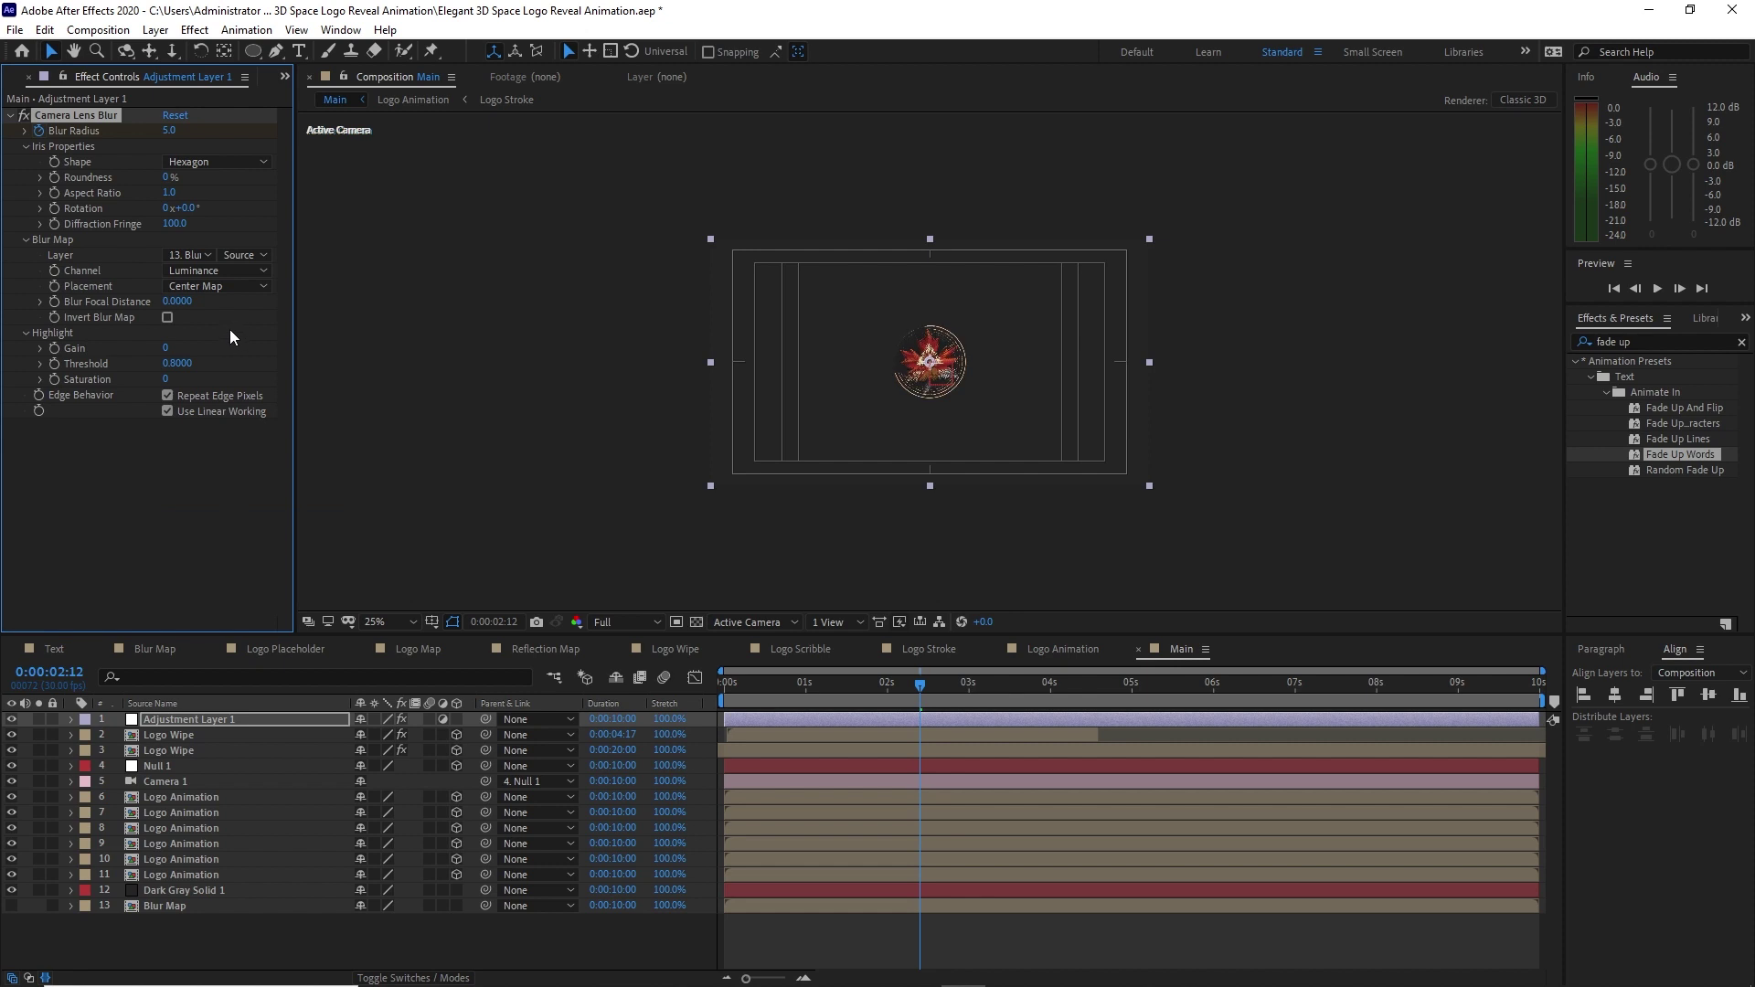
pyautogui.click(233, 337)
# Add Flare01_13, Flare2_89 and Flare3_17 from the Assets Footage folder above Adjustment Layer 1 in the Main timeline.
pyautogui.click(285, 78)
pyautogui.click(315, 90)
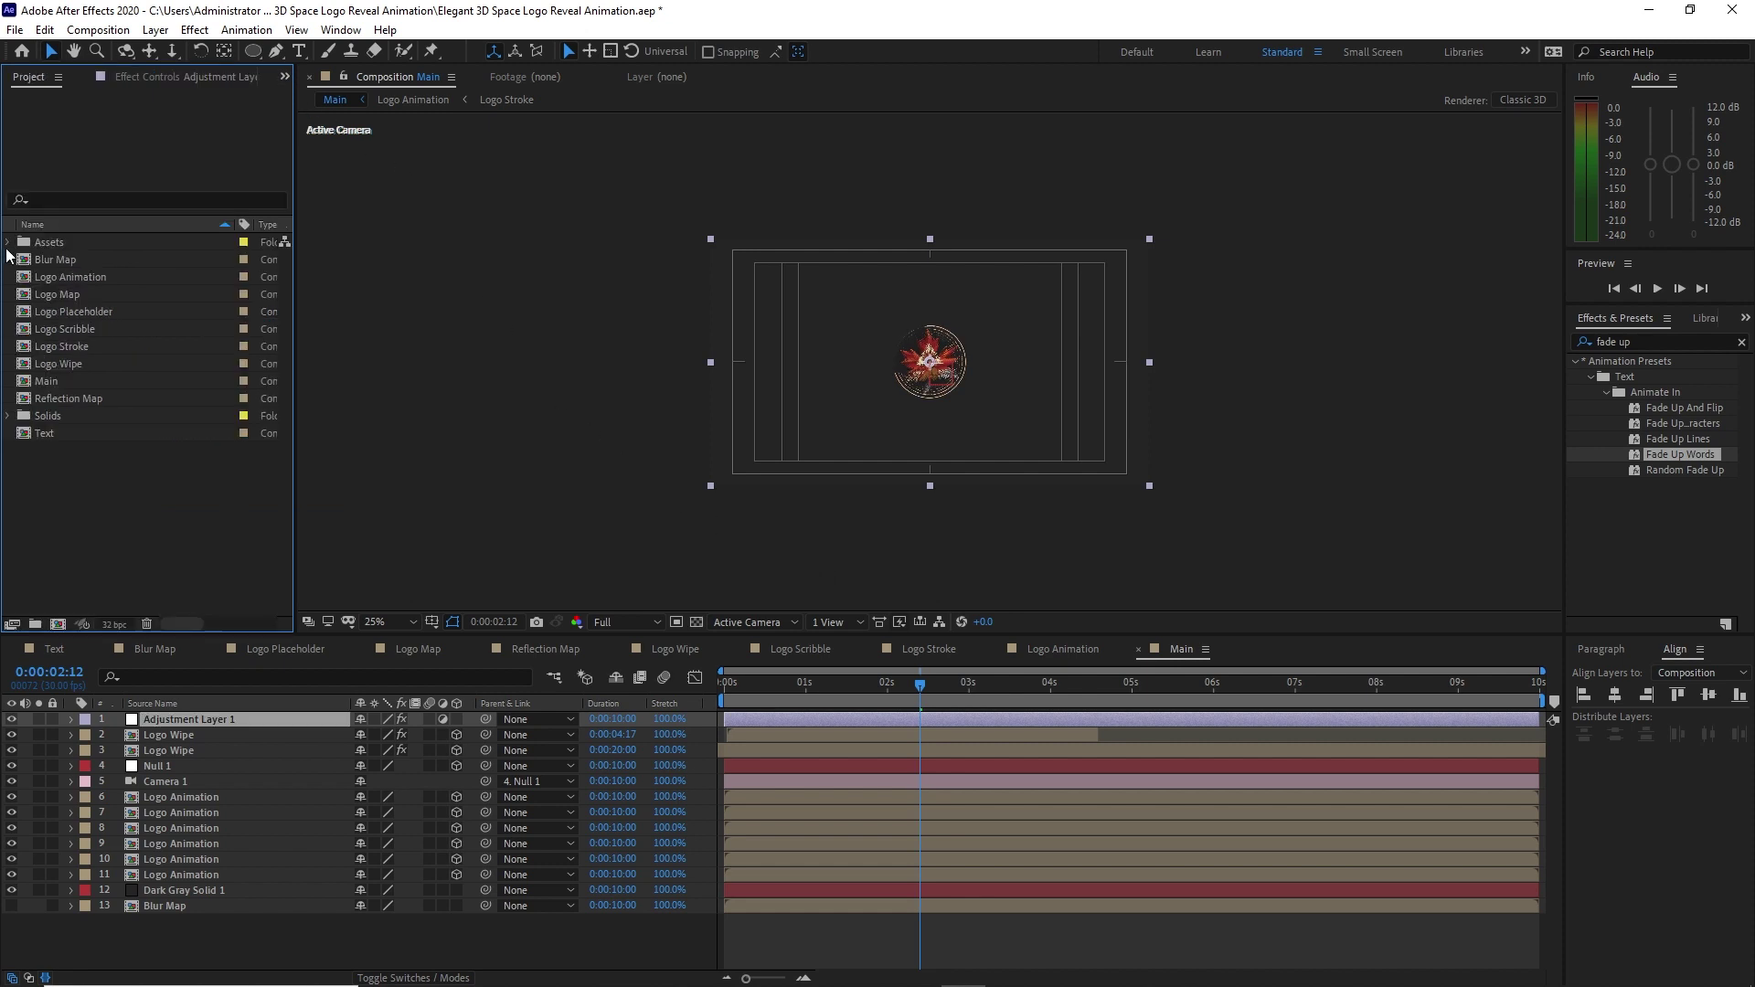
pyautogui.click(8, 243)
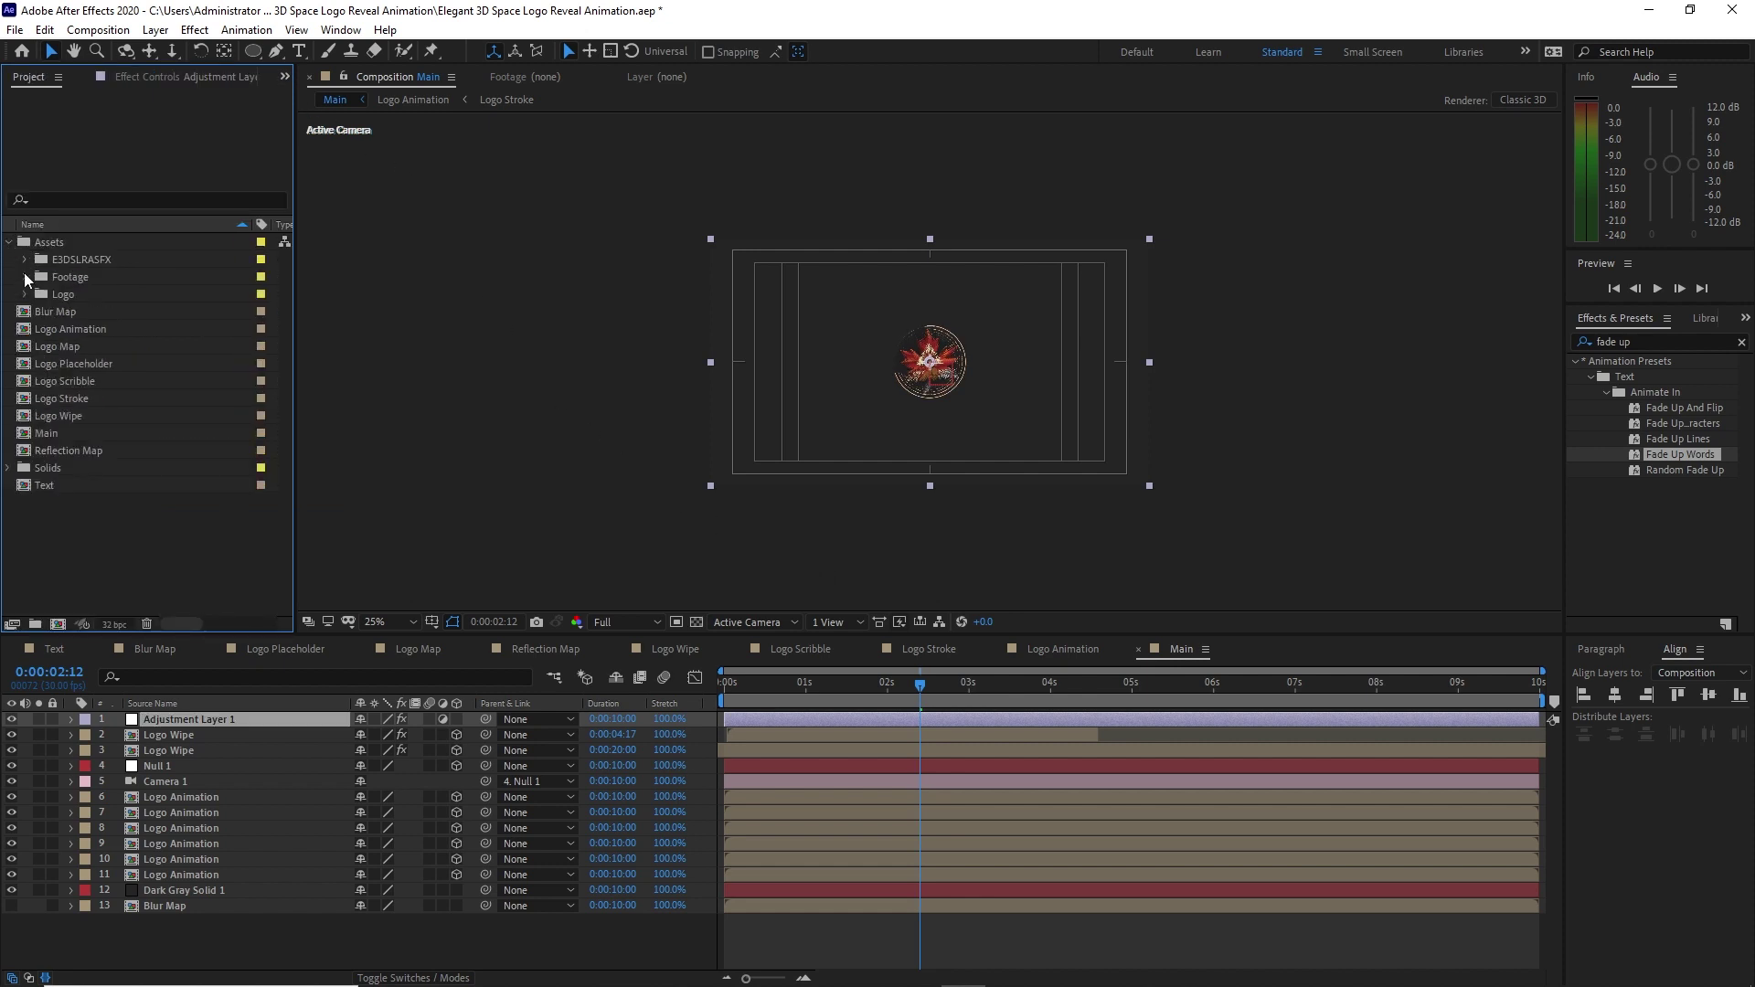
pyautogui.click(25, 277)
pyautogui.moveTo(34, 289); pyautogui.dragTo(215, 722)
pyautogui.click(287, 781)
# Start the Flare3_17 layer at 0:00:00:17 and move Flare2_89 above Flare01_13.
pyautogui.click(266, 751)
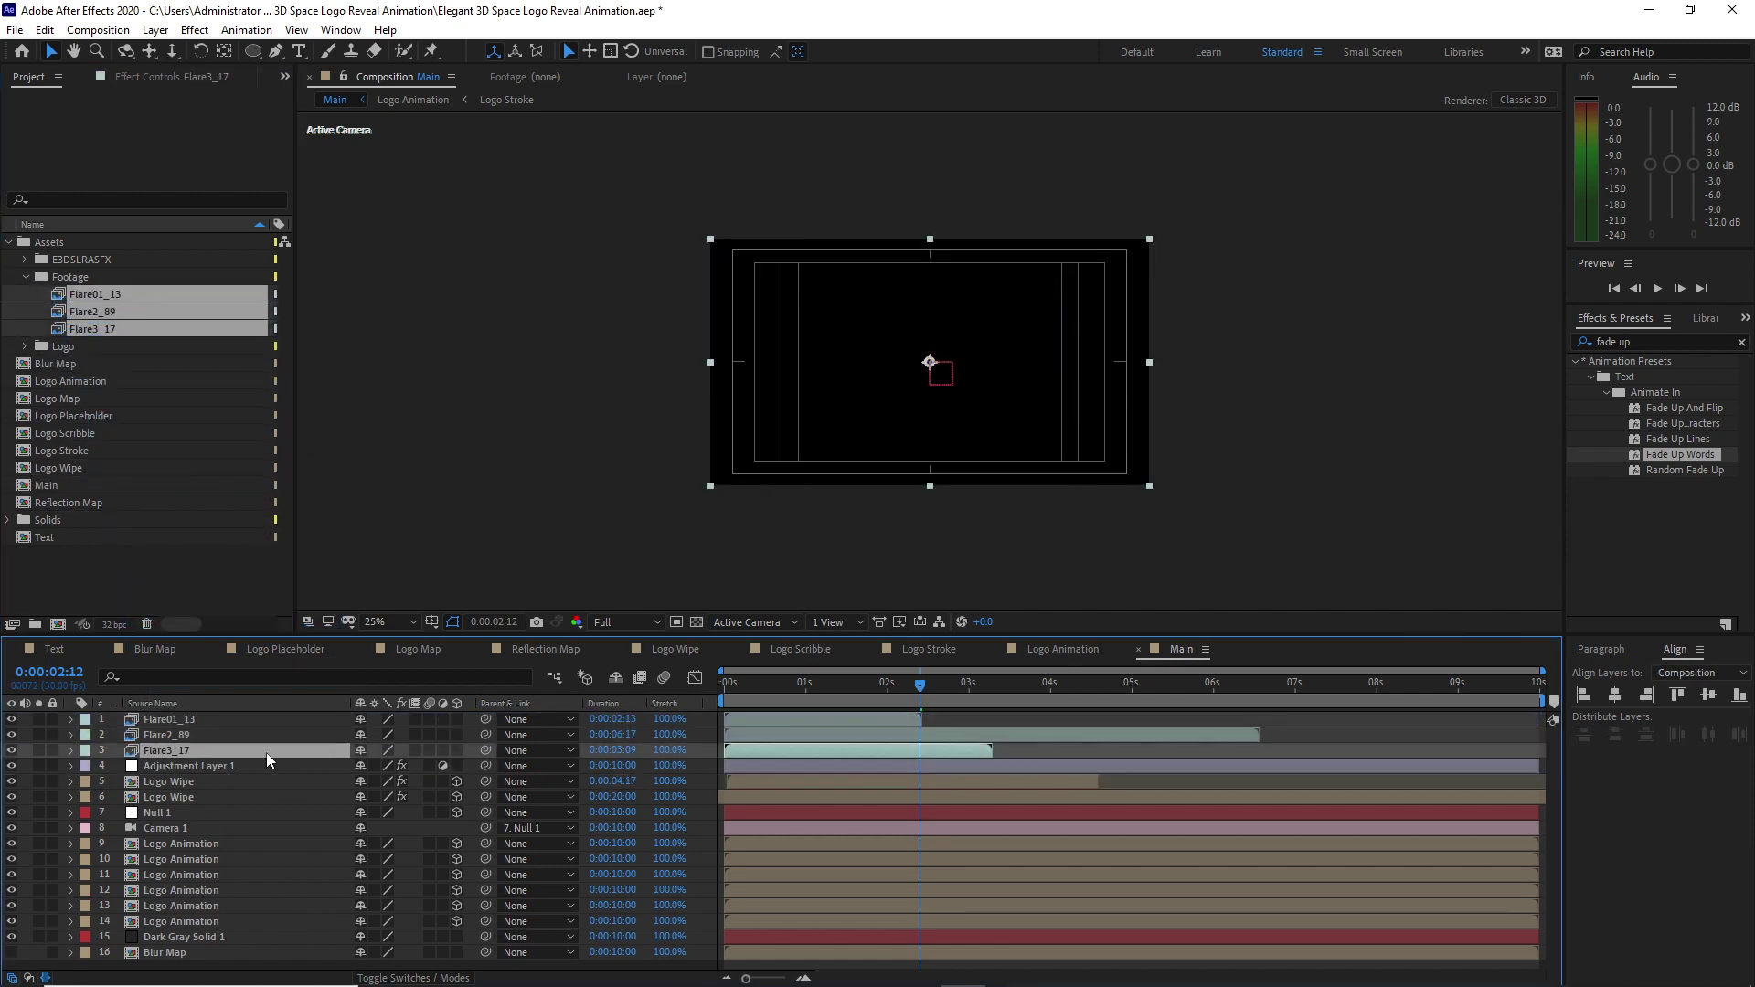
pyautogui.click(771, 685)
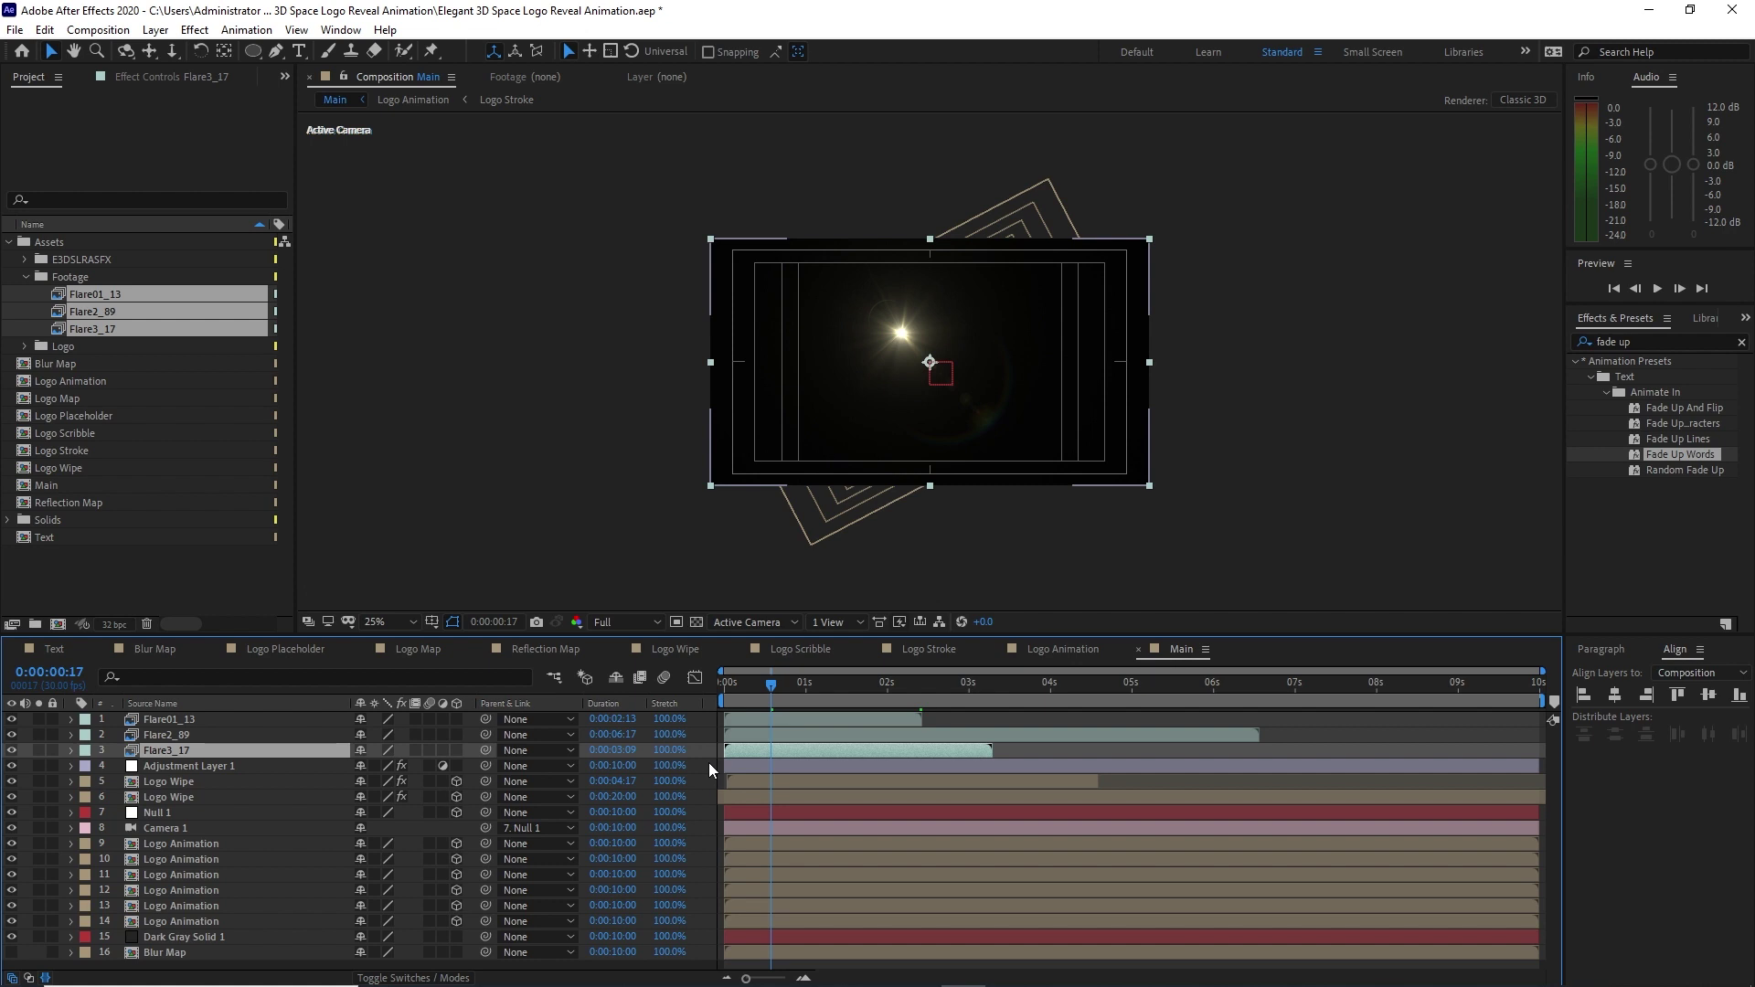
pyautogui.press('[')
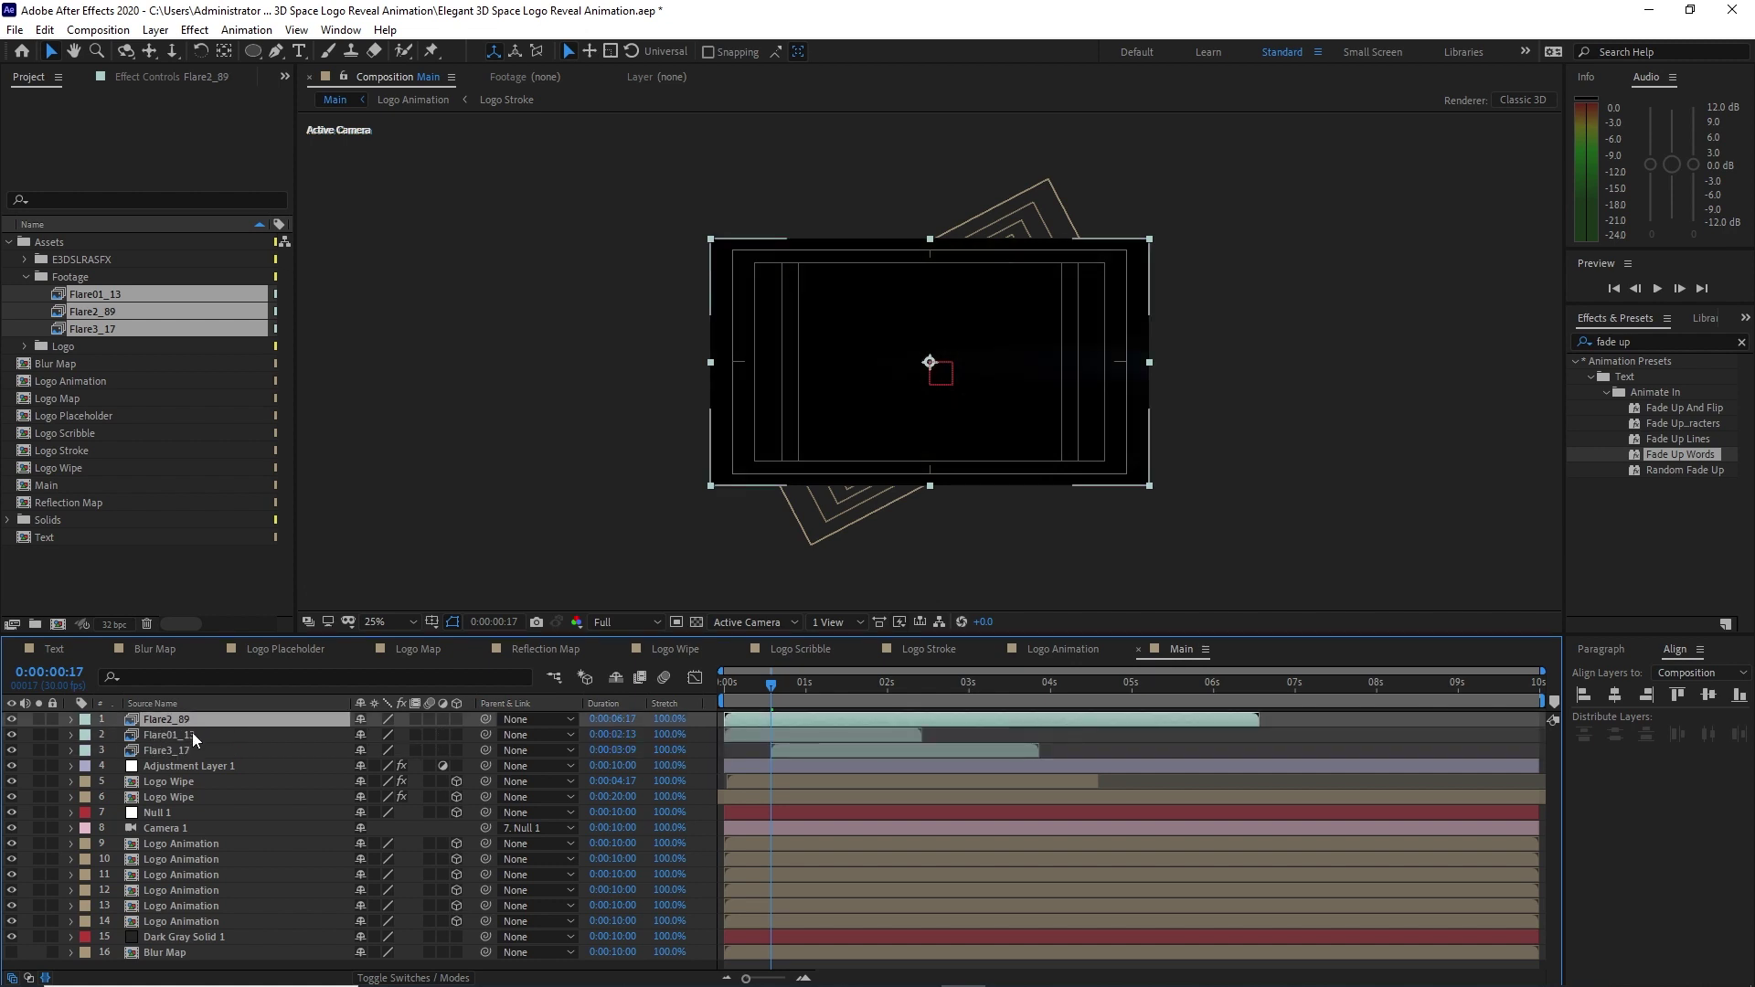
# Start the Flare01_13 layer at 0:00:04:14.
pyautogui.click(194, 736)
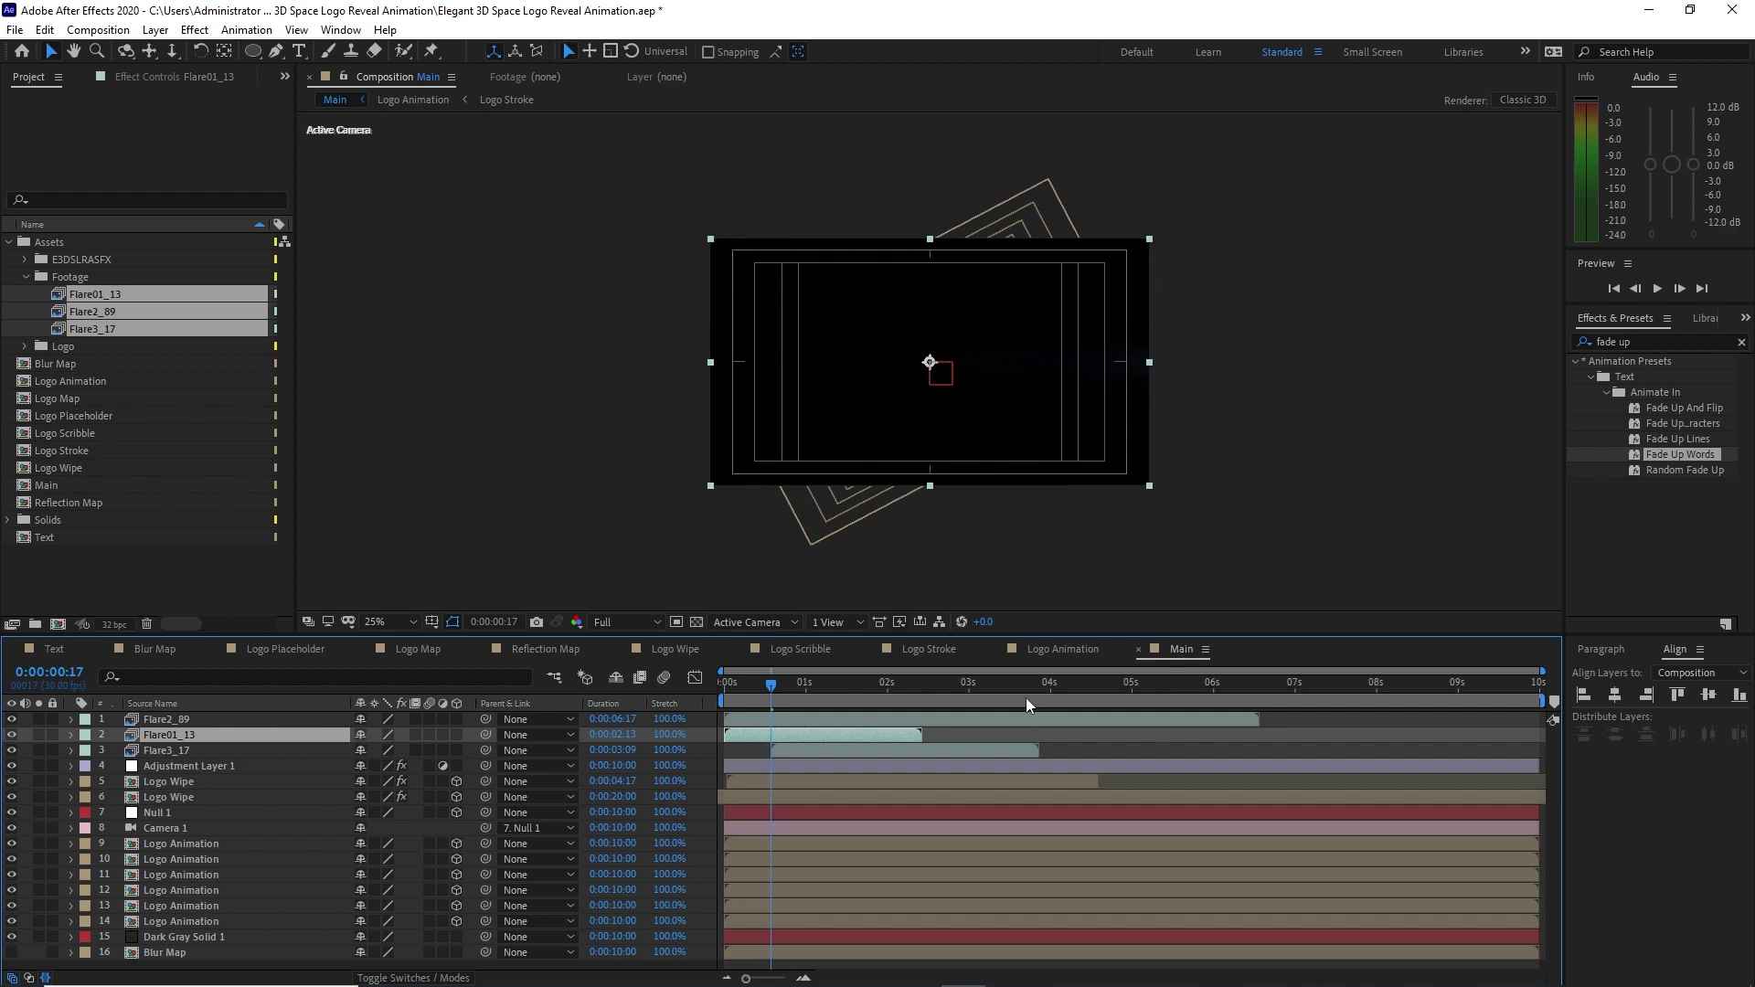
pyautogui.moveTo(1062, 689); pyautogui.dragTo(1088, 688)
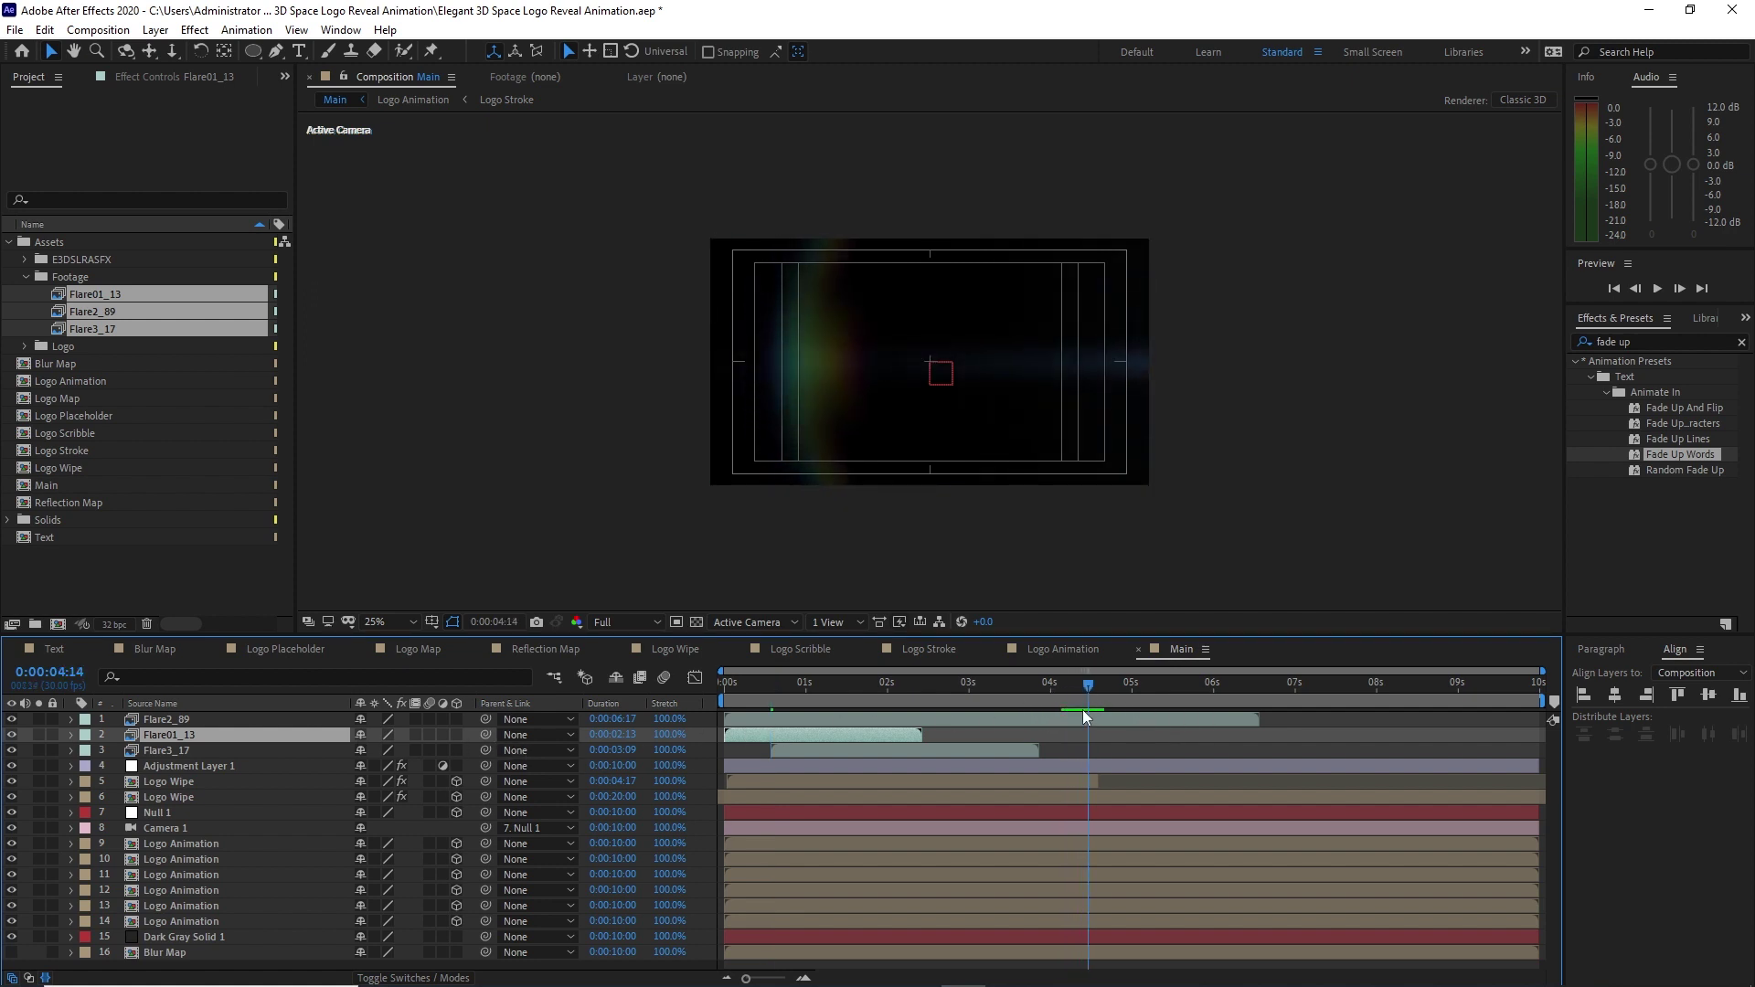
pyautogui.press('[')
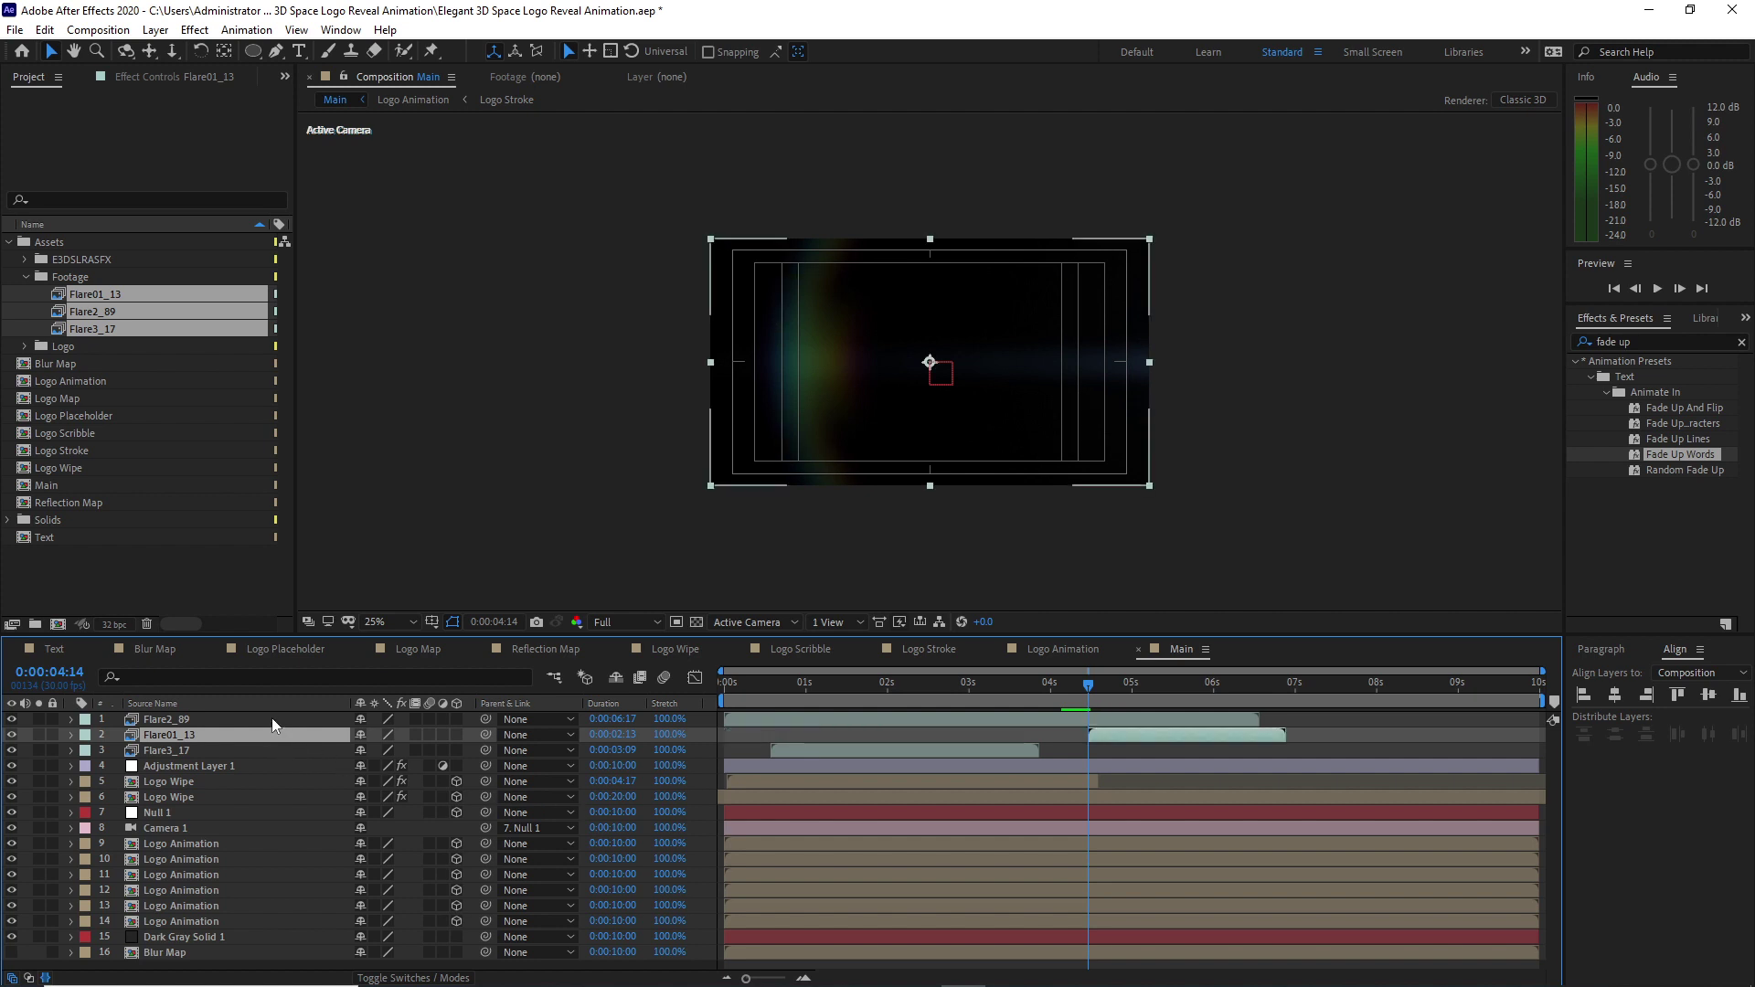
# Start the Flare2_89 layer at 0:00:02:29.
pyautogui.click(272, 716)
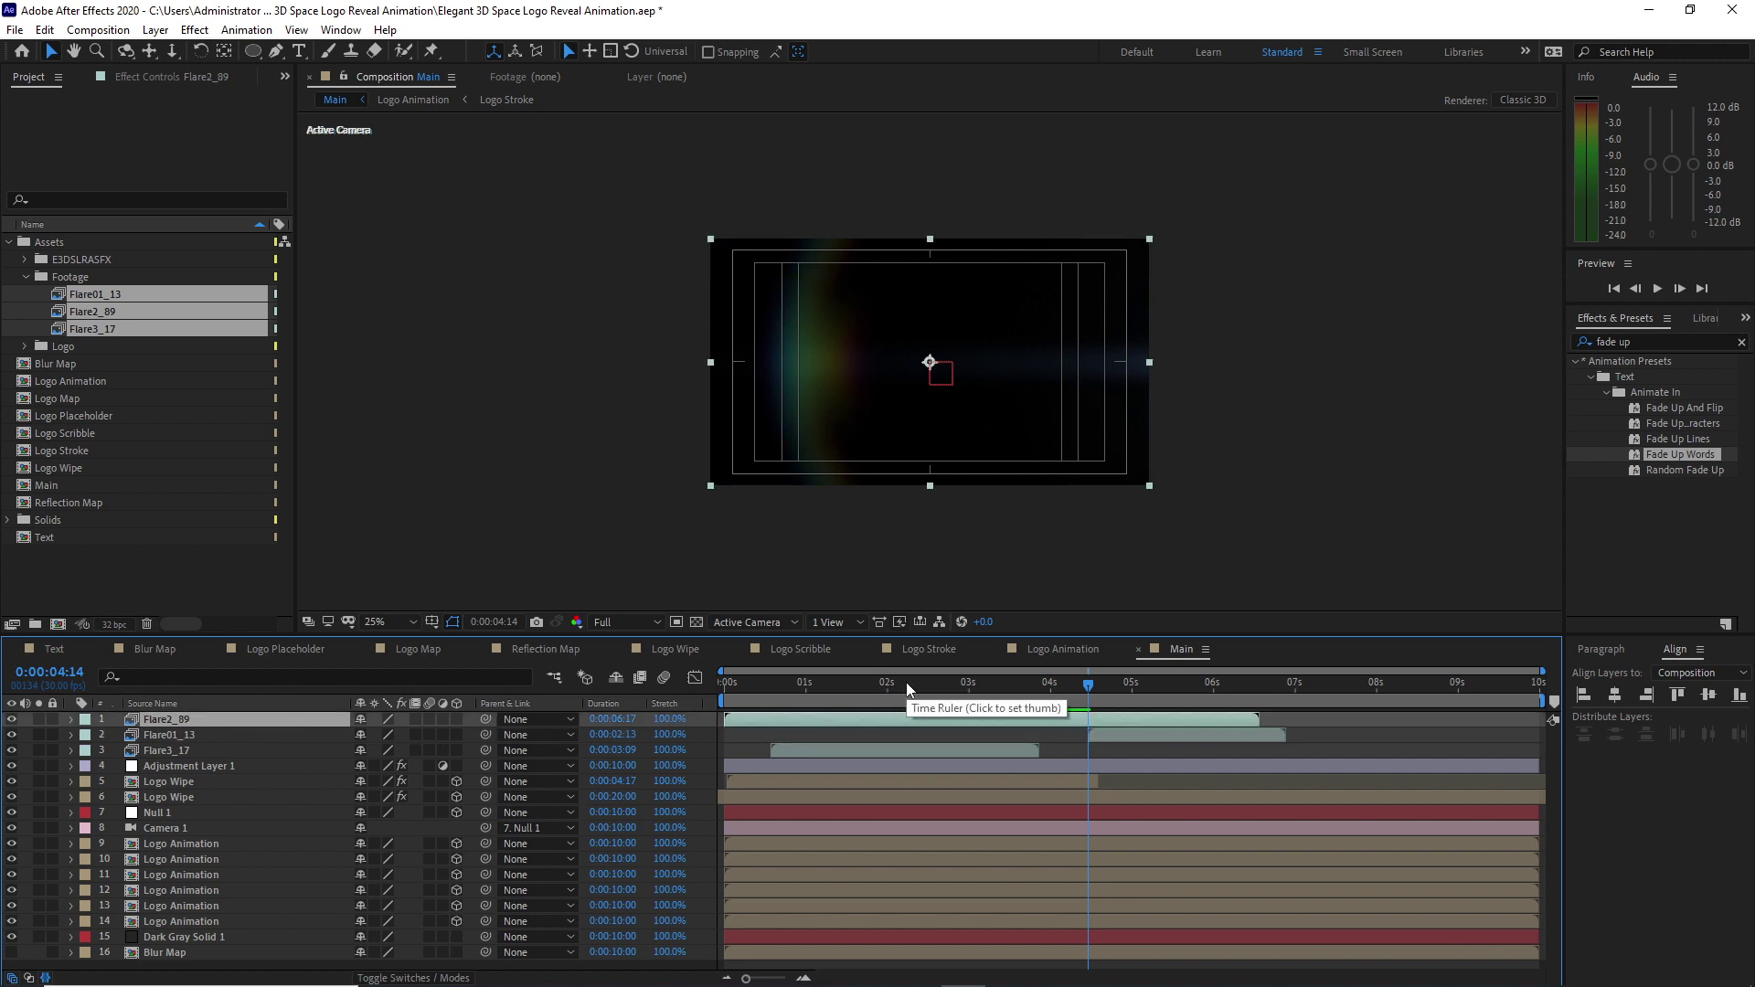
pyautogui.moveTo(914, 689); pyautogui.dragTo(967, 702)
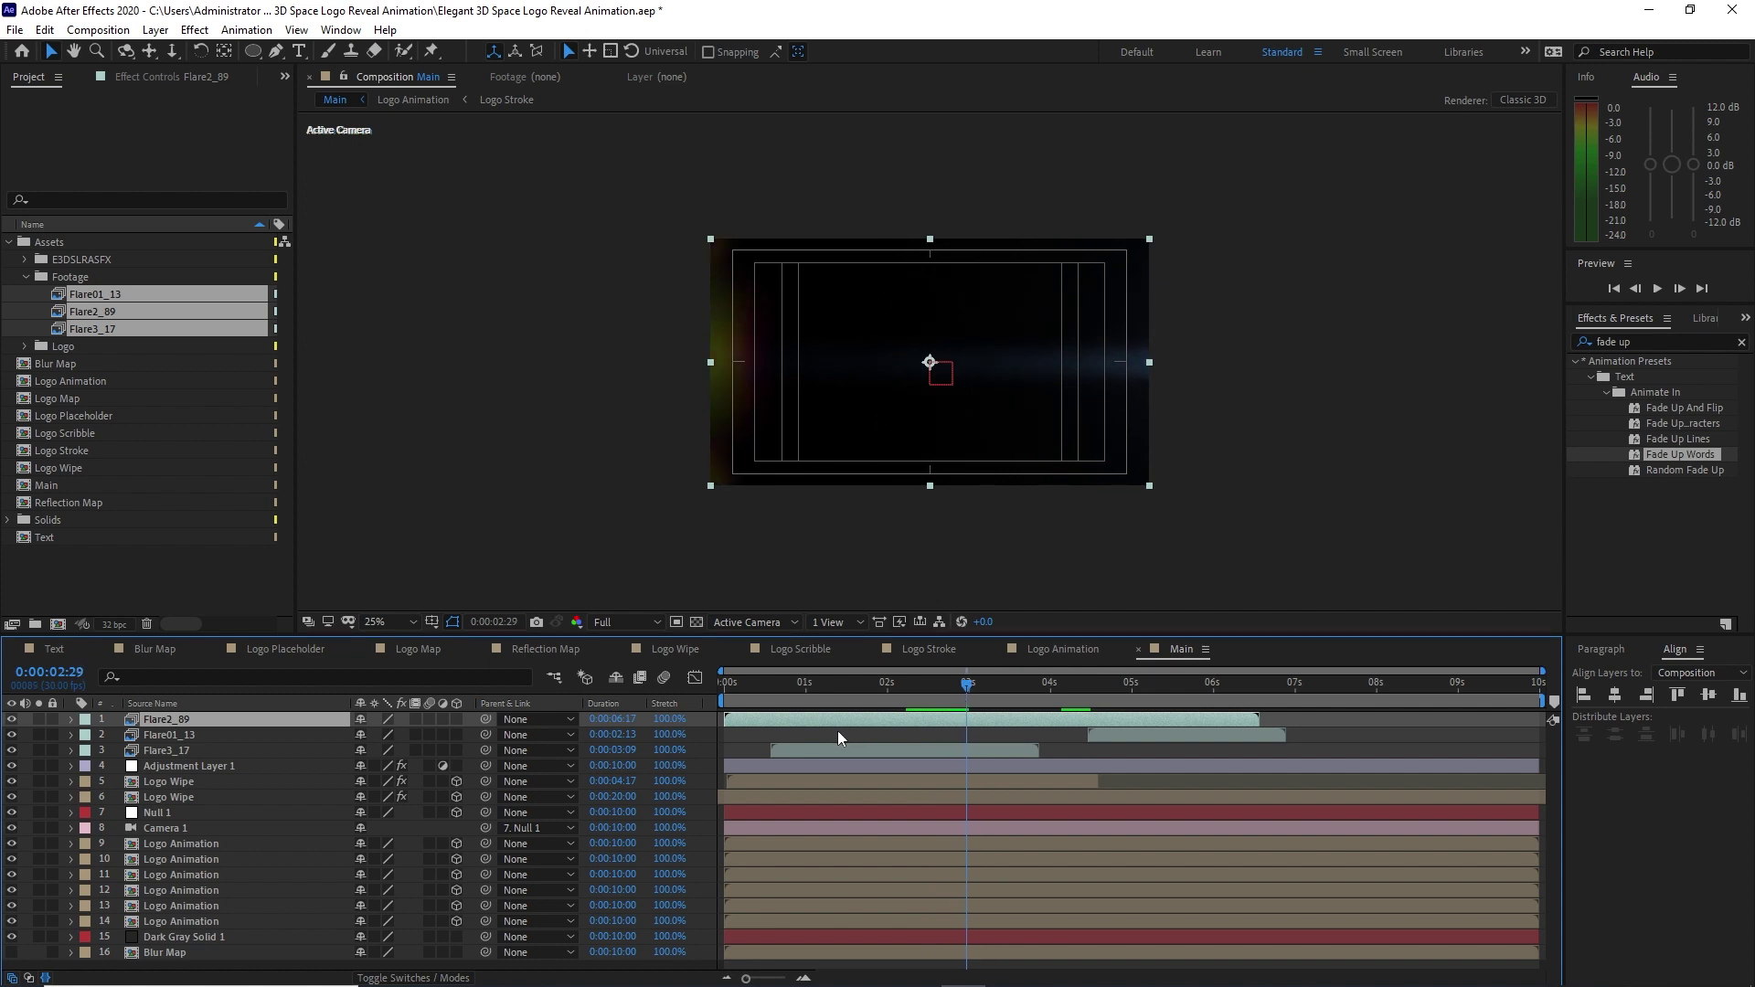
pyautogui.press('[')
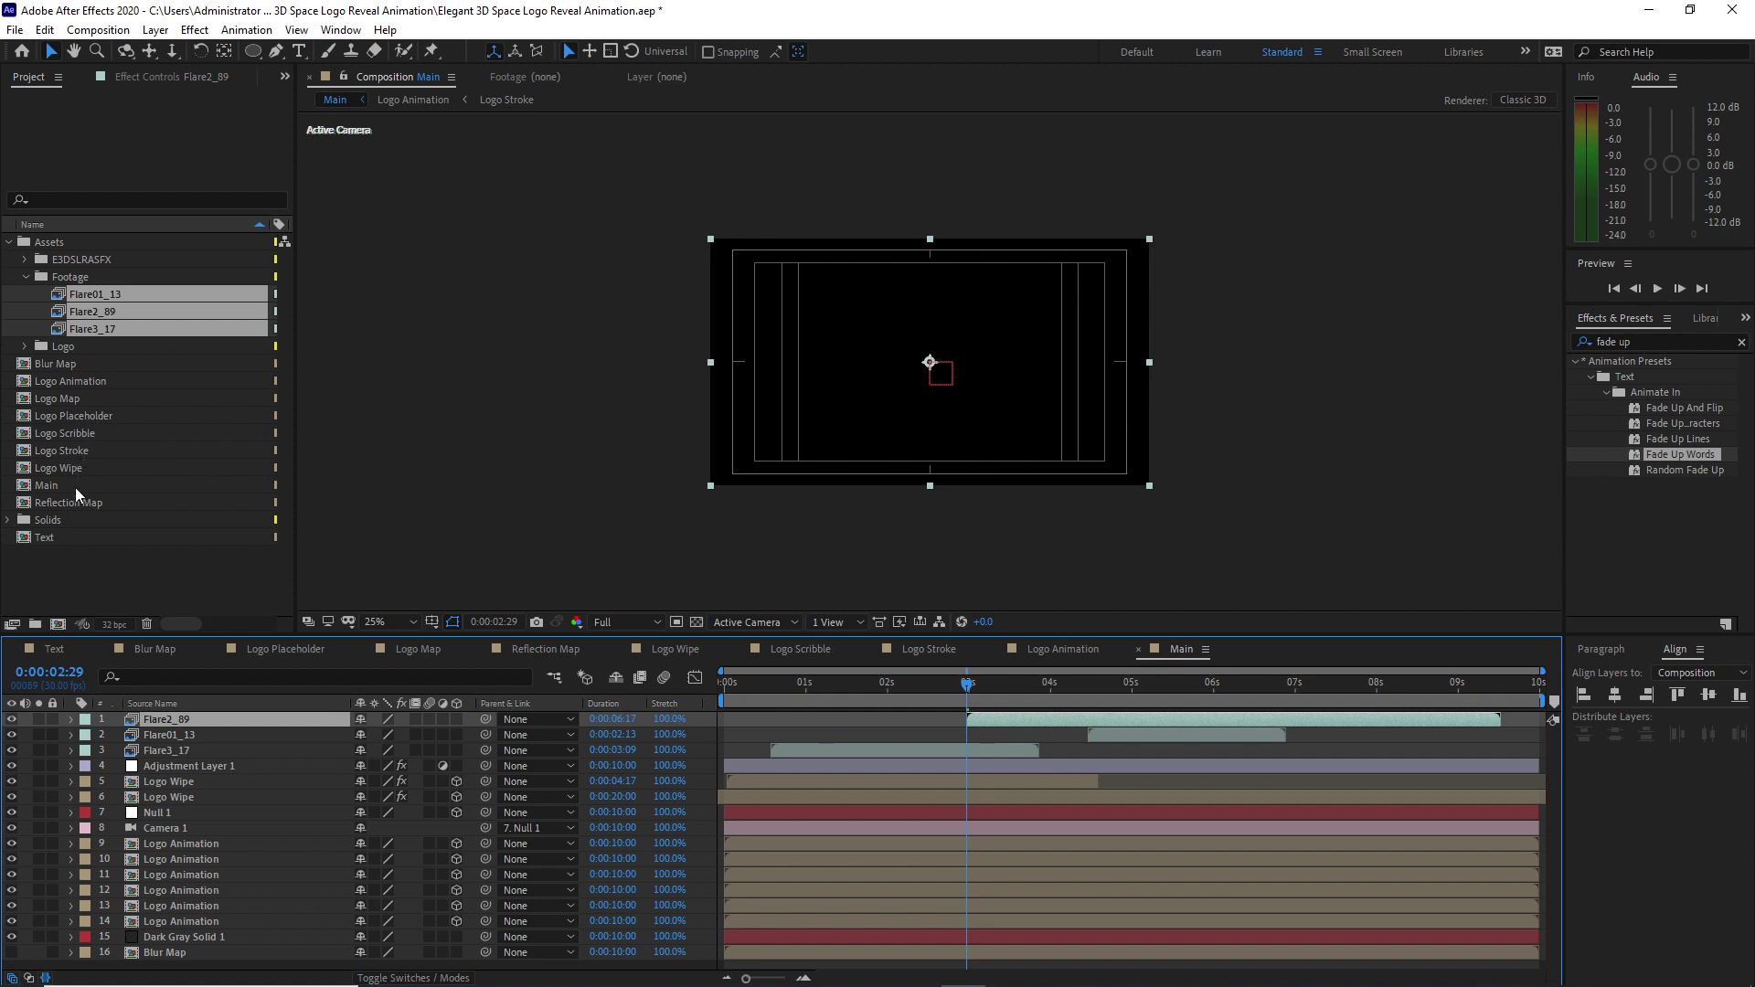
# Add the Text composition to Main below Flare2_89, start it at 0:00:05:23 and make it a 3D layer.
pyautogui.moveTo(55, 537); pyautogui.dragTo(123, 727)
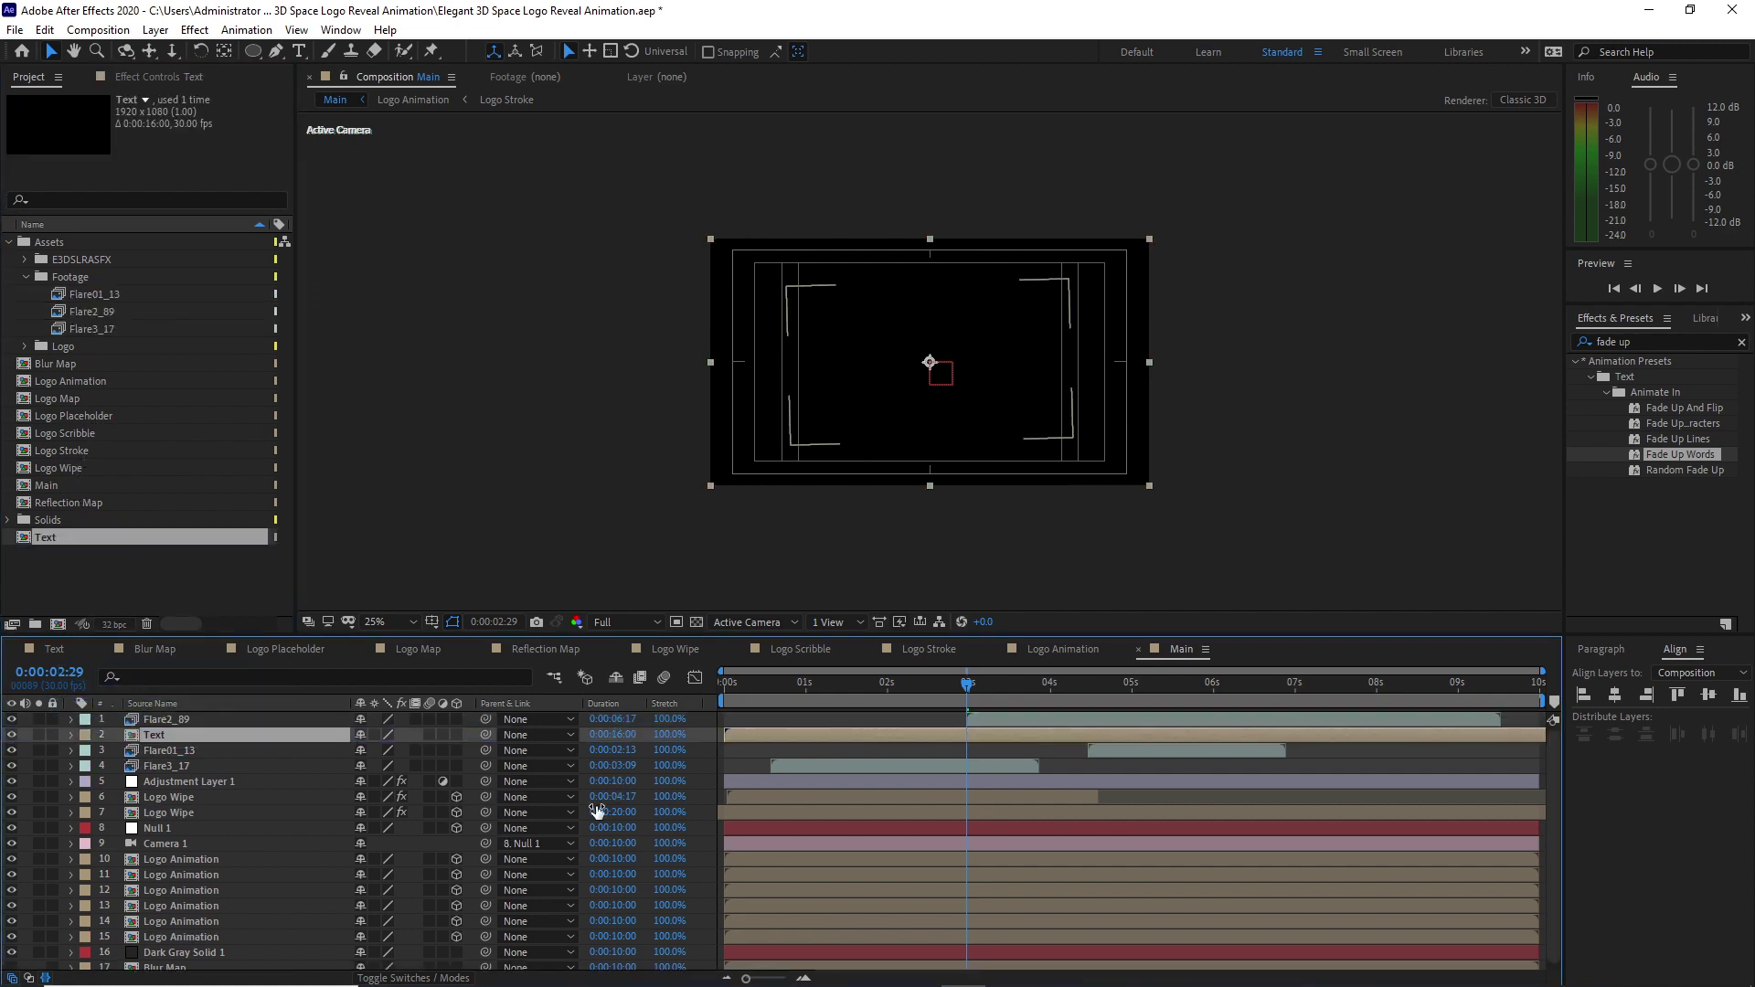
pyautogui.moveTo(978, 687); pyautogui.dragTo(1198, 683)
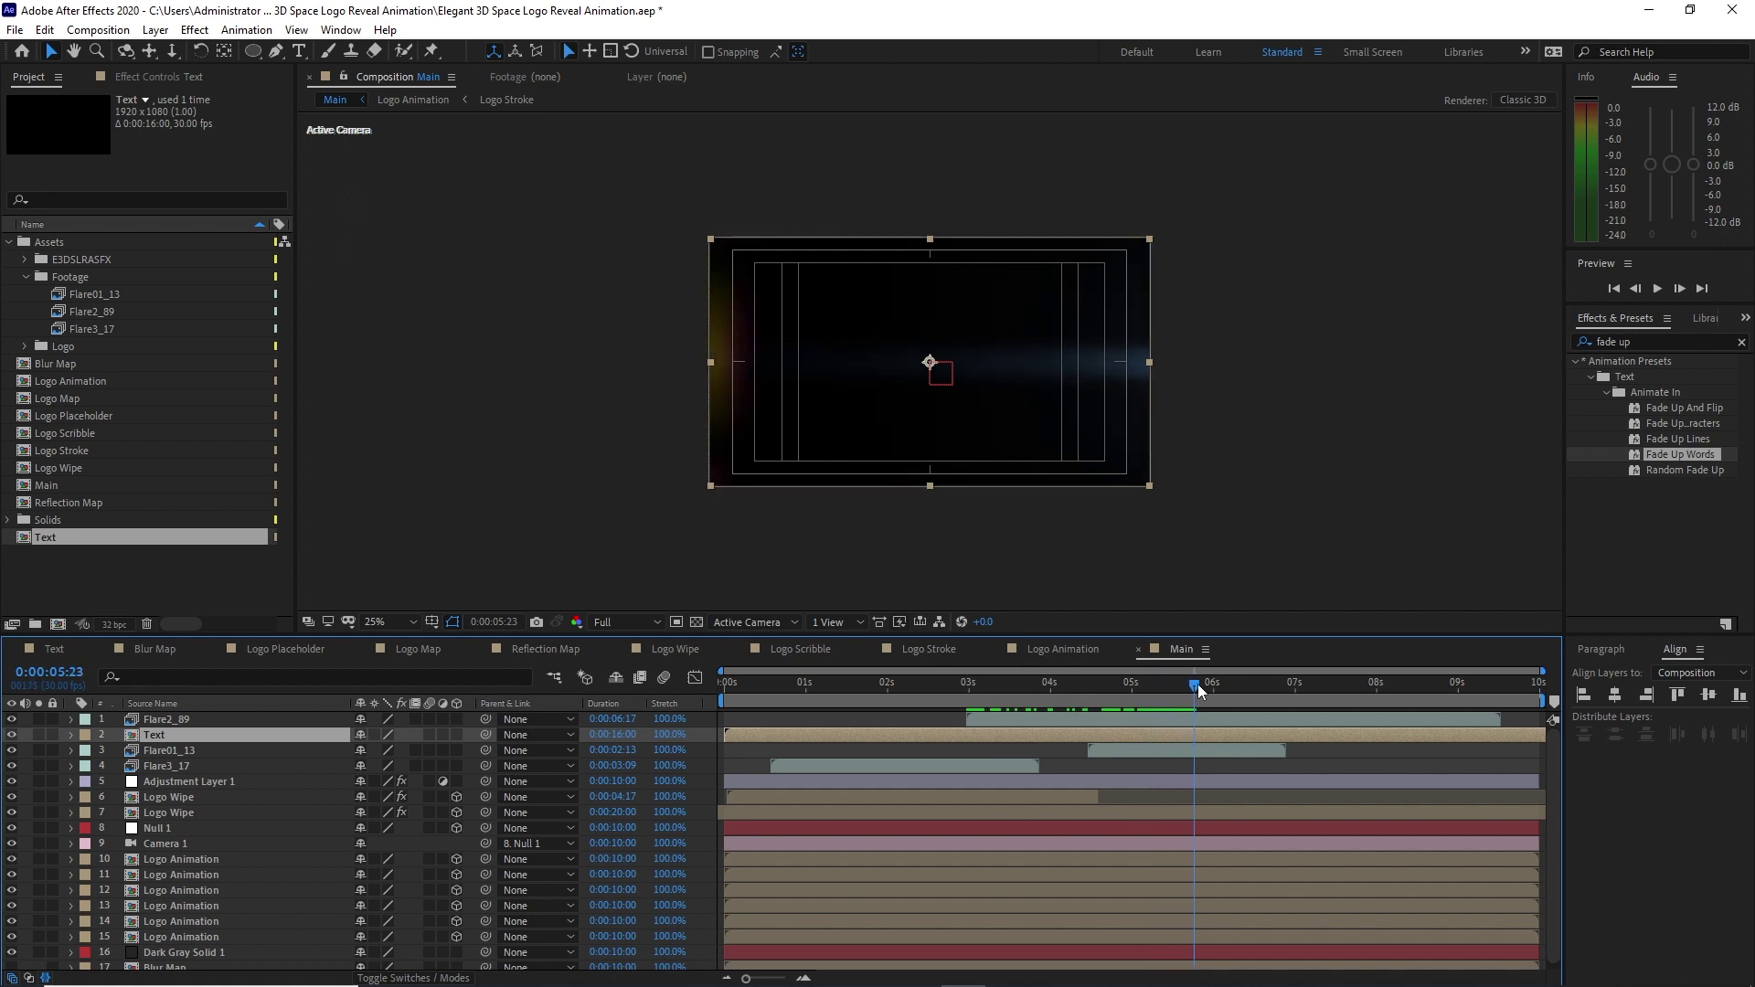
pyautogui.press('[')
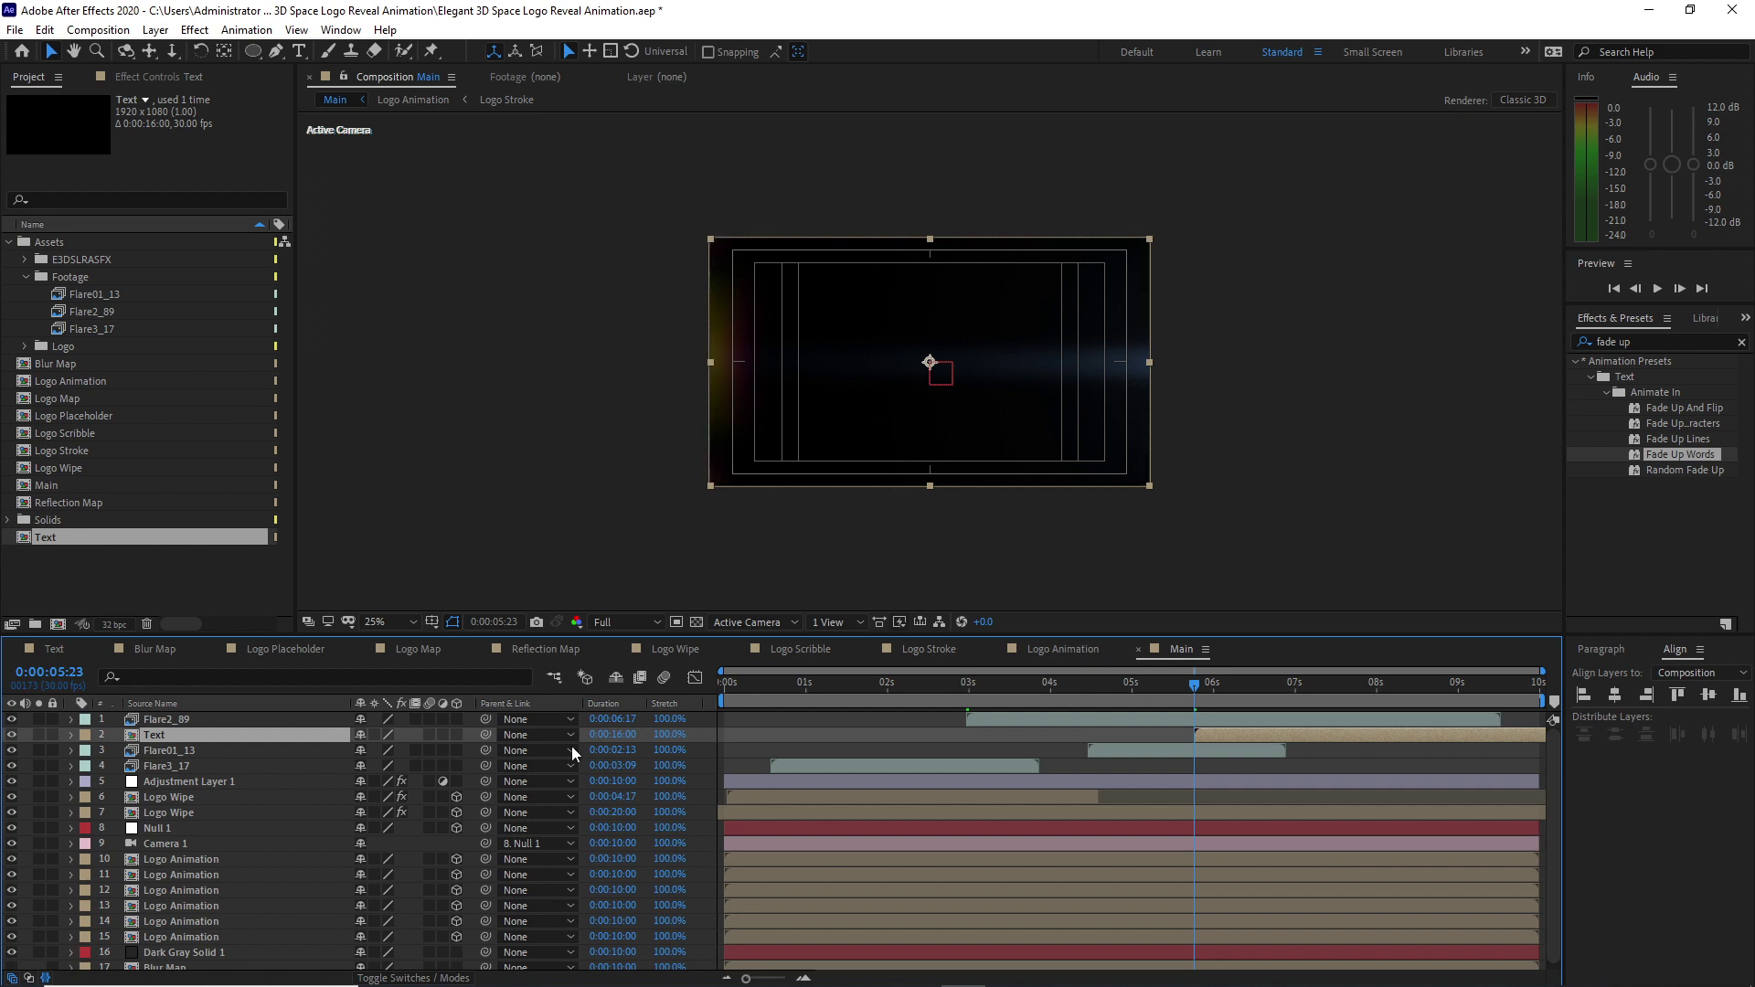
pyautogui.click(456, 734)
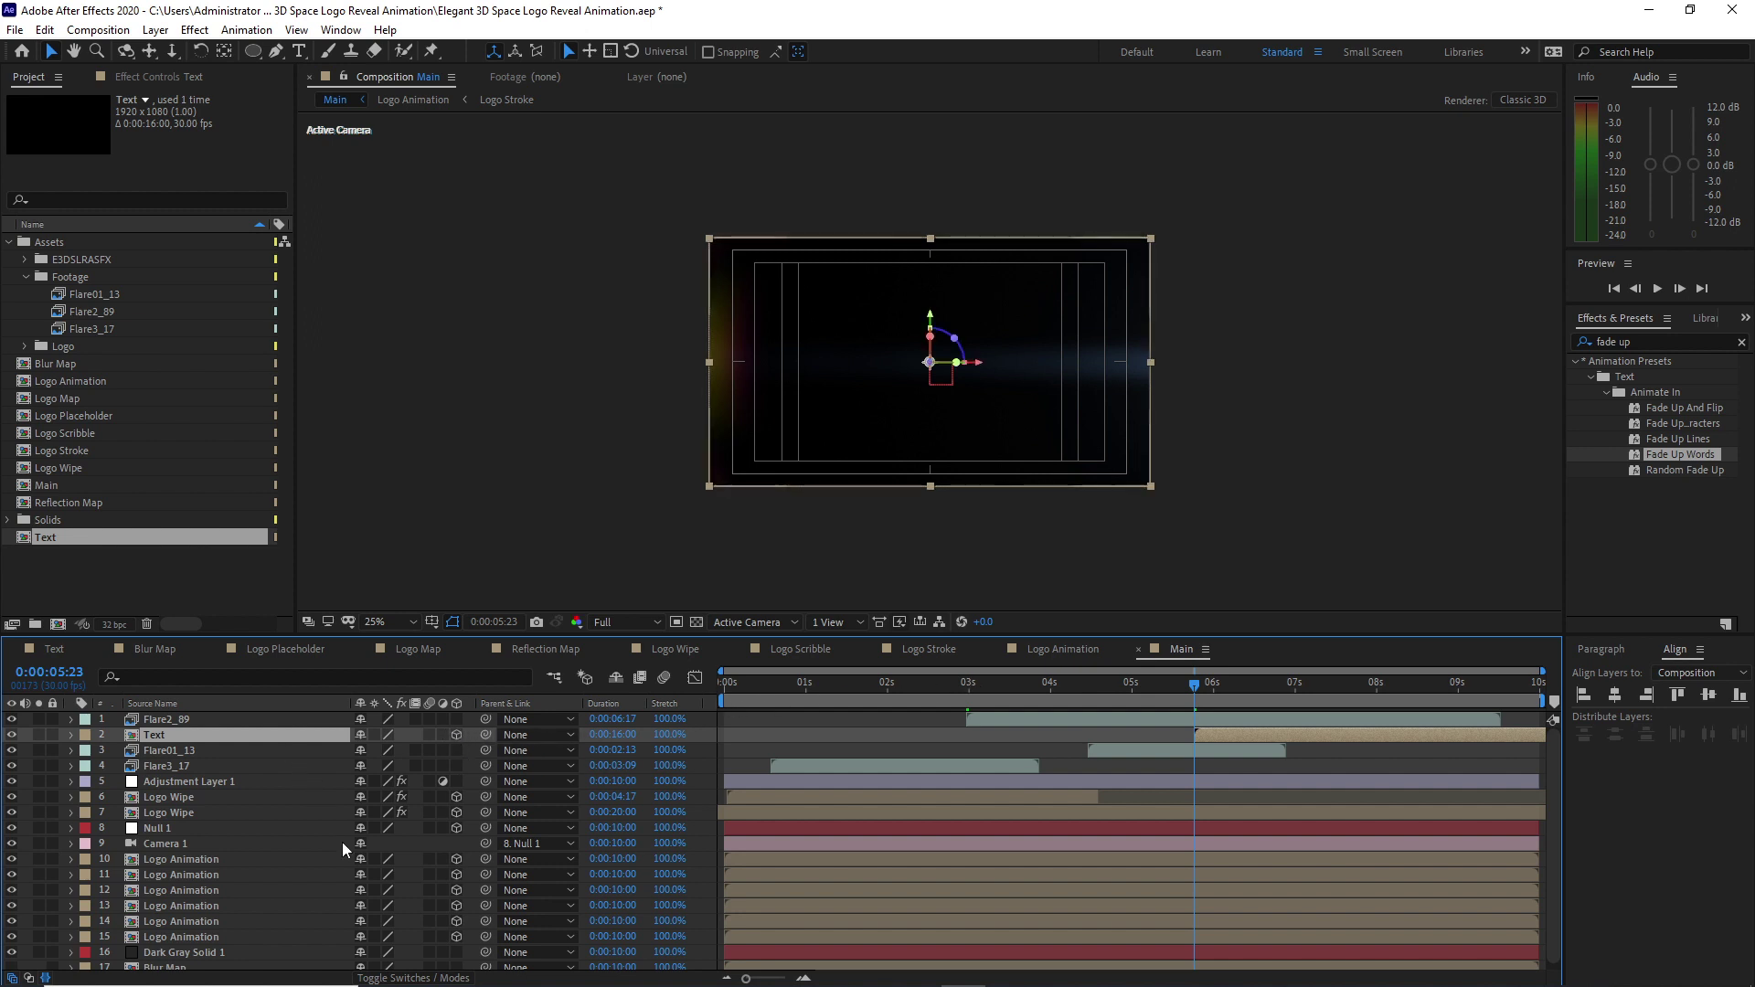
# Set the blending mode of Flare2_89, Flare01_13 and Flare3_17 to Add.
pyautogui.click(413, 978)
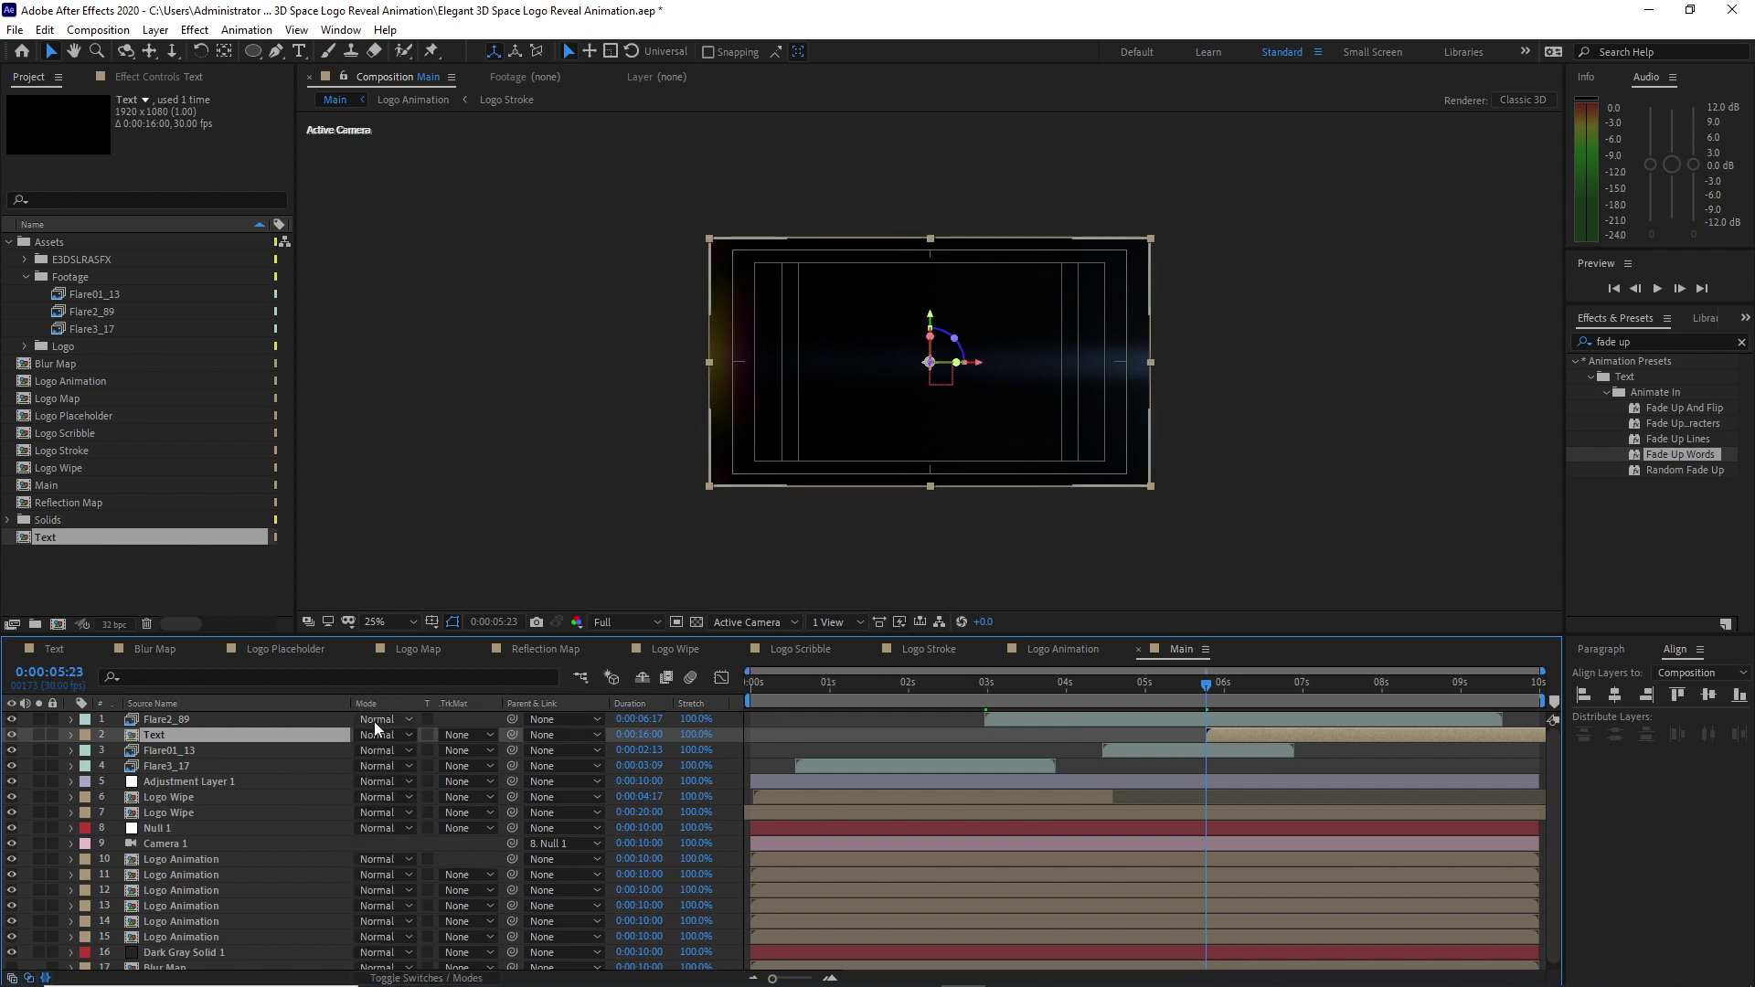
pyautogui.click(375, 722)
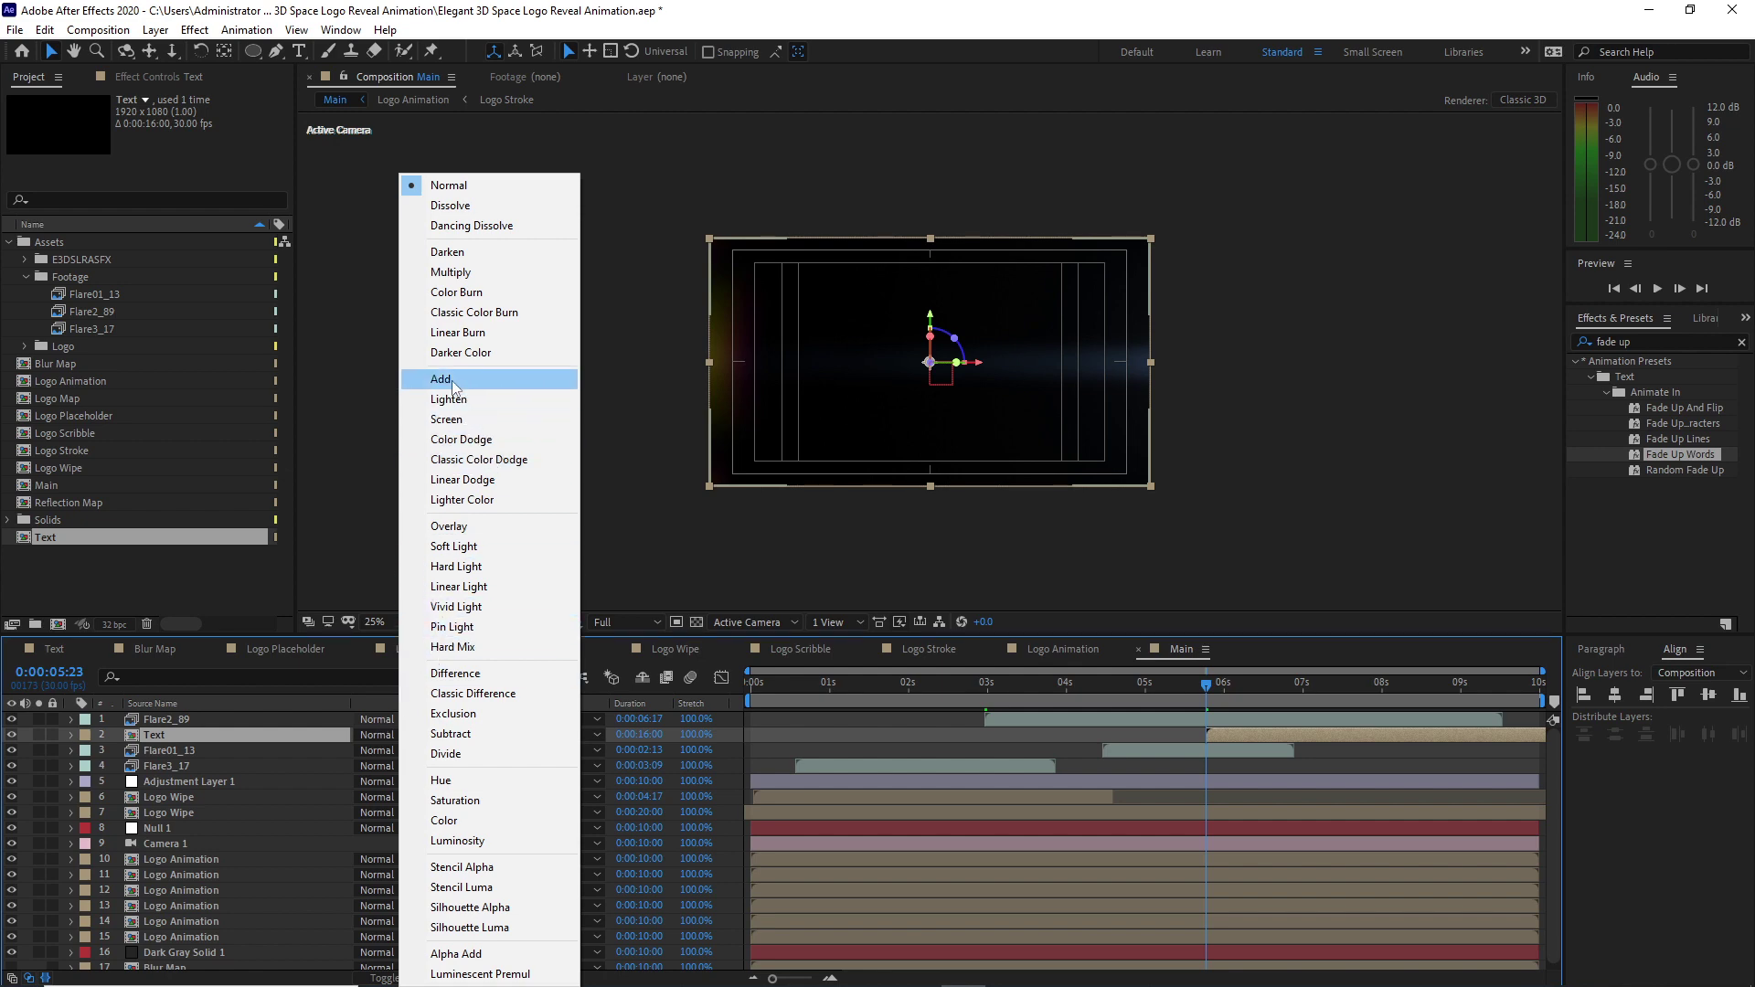
pyautogui.click(441, 378)
pyautogui.click(377, 749)
pyautogui.click(440, 379)
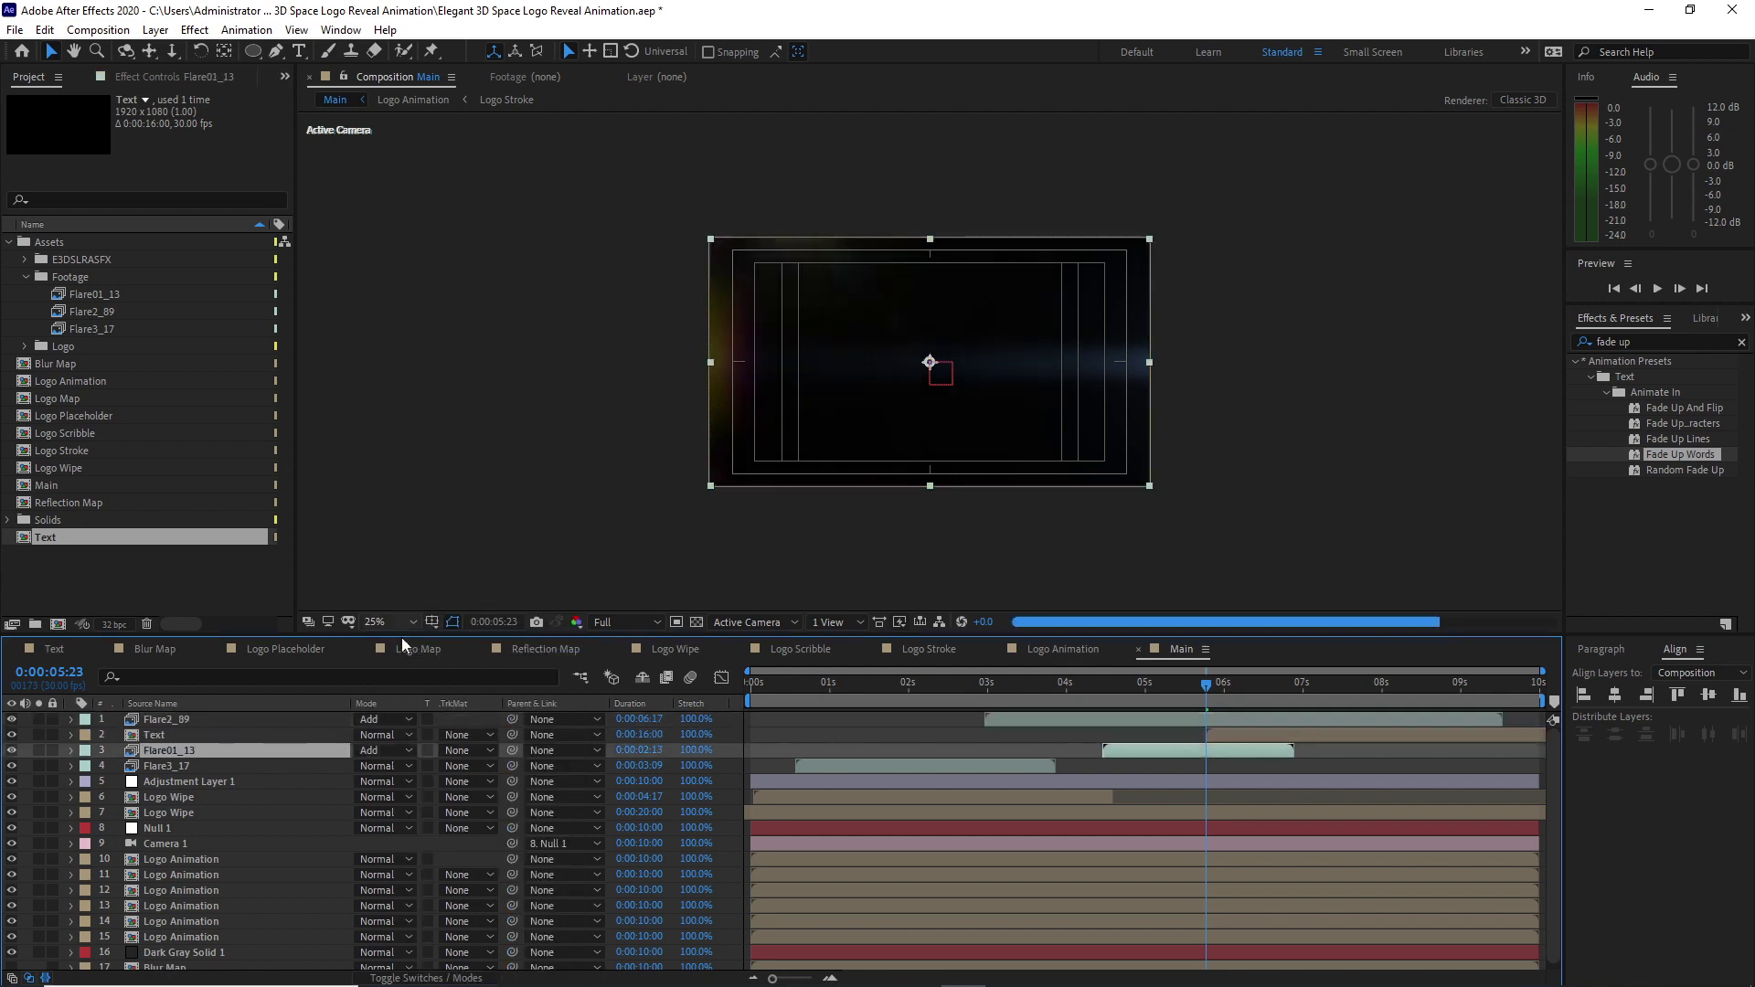
pyautogui.click(393, 766)
pyautogui.click(440, 377)
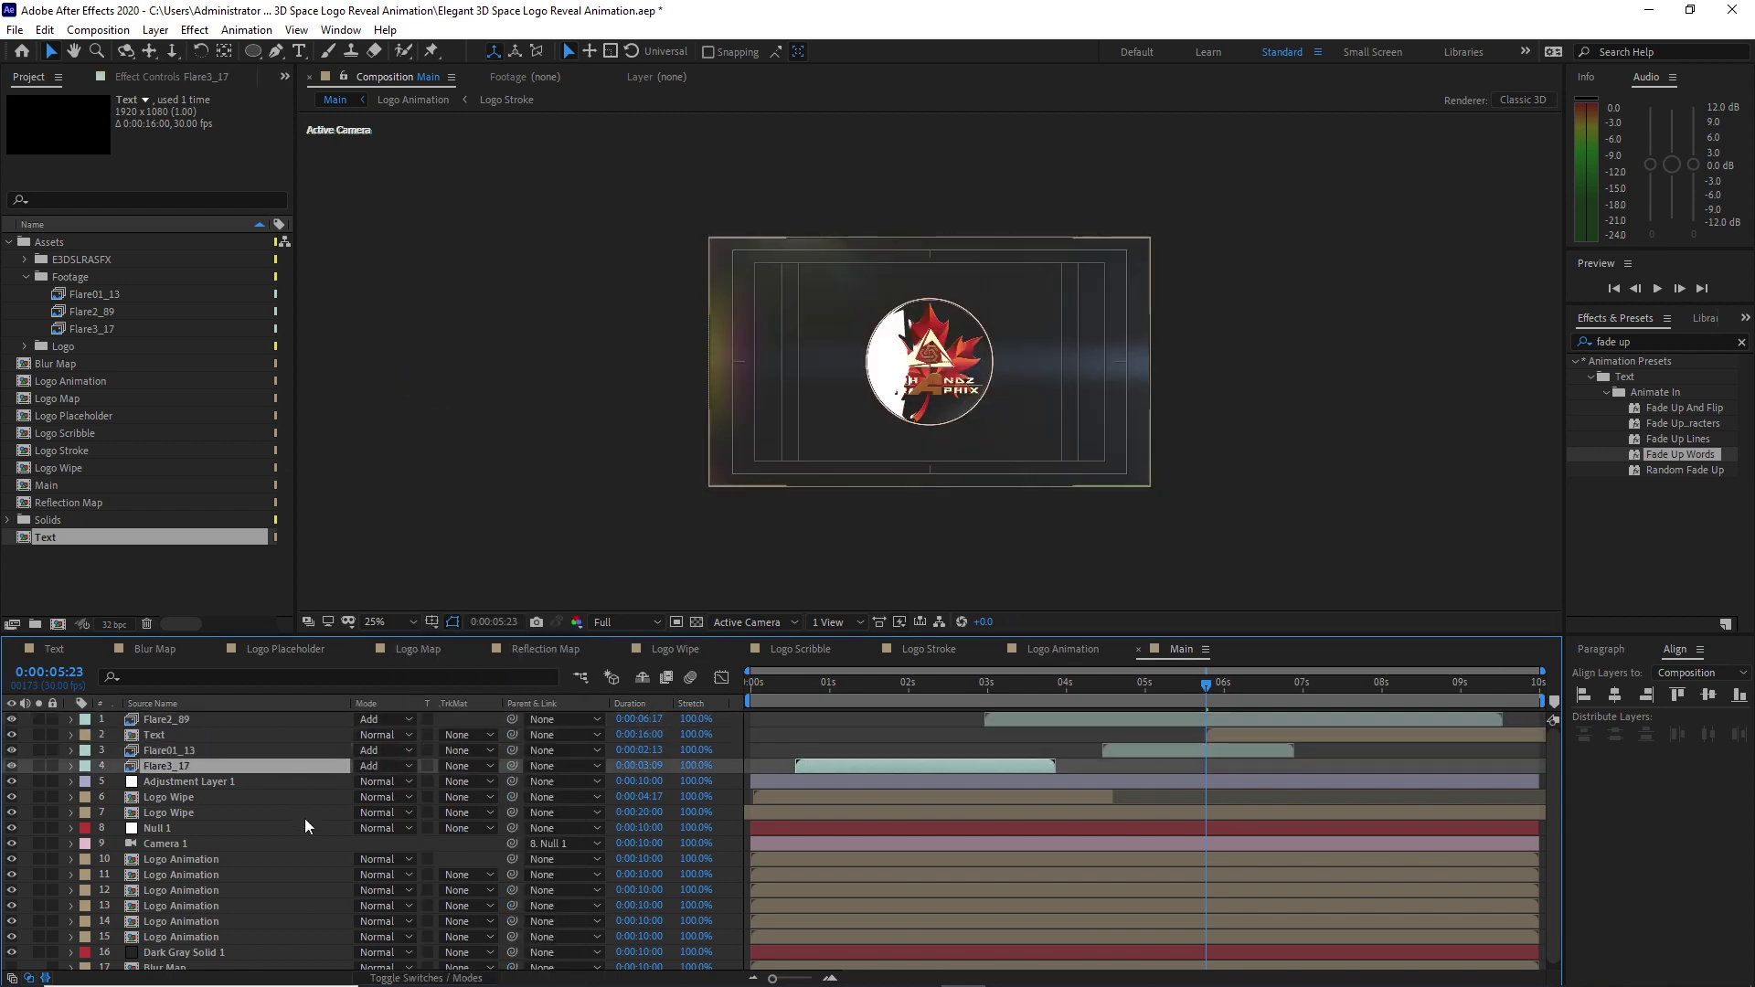
# Enable motion blur on the Logo Wipe and Logo Animation layers in Main.
pyautogui.click(403, 977)
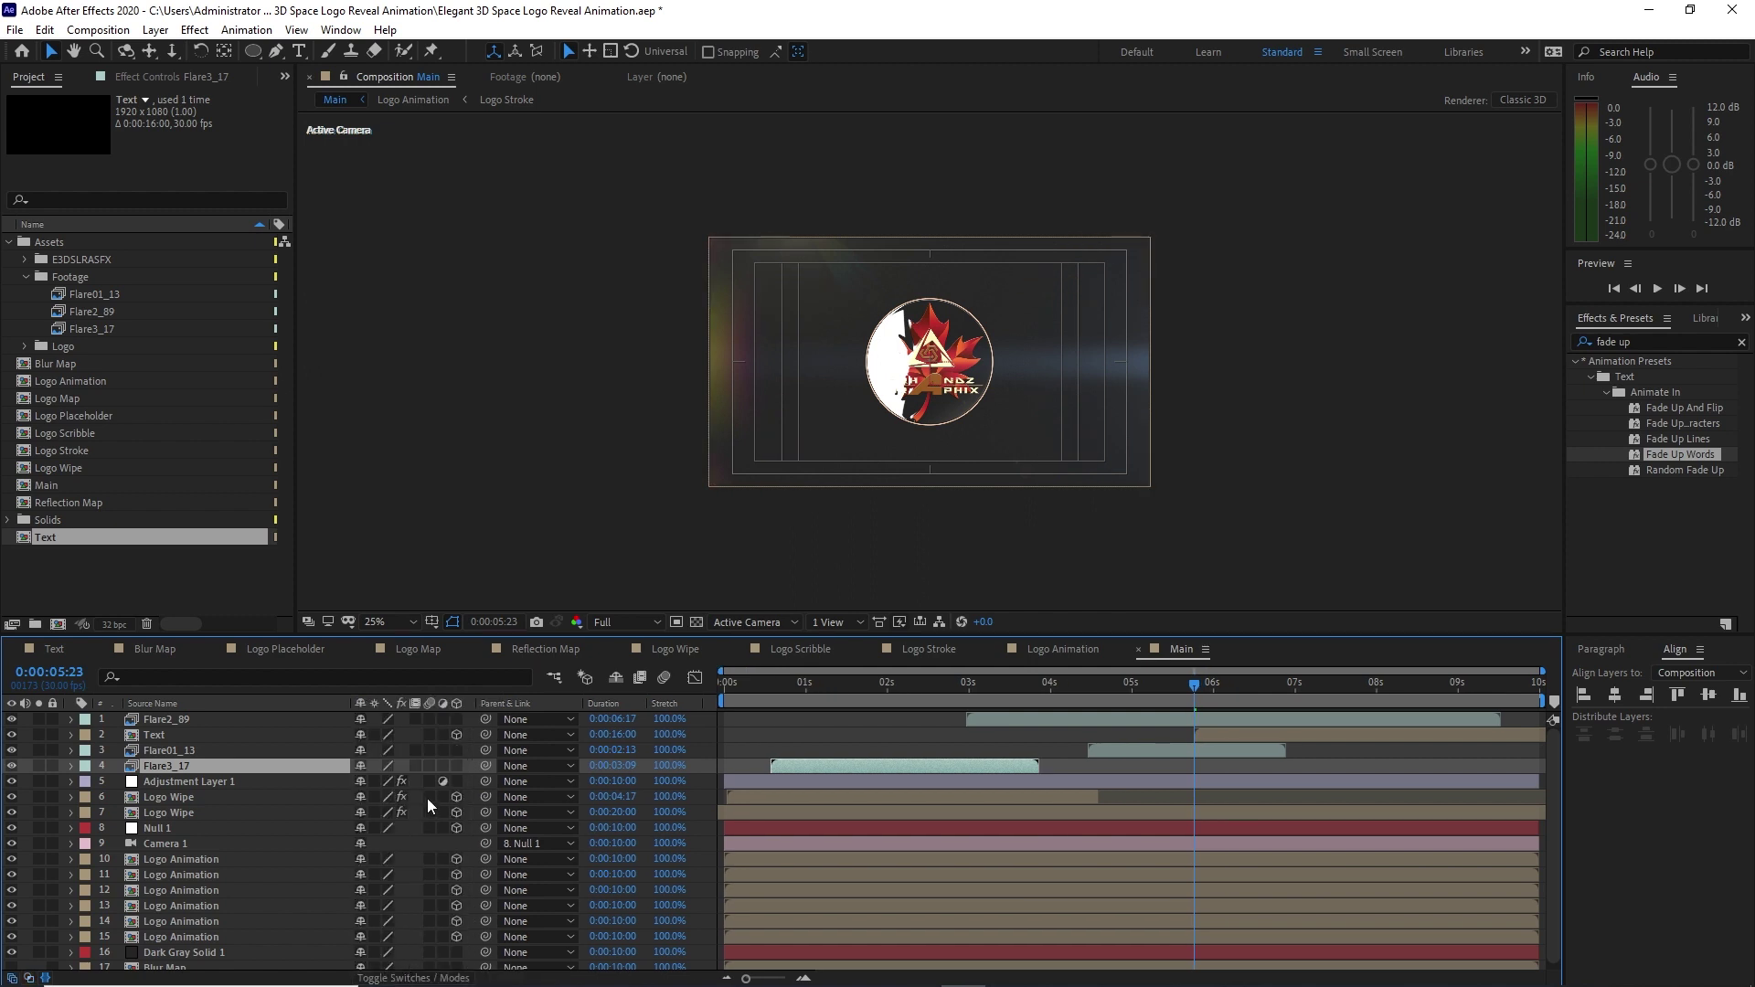
pyautogui.click(428, 797)
pyautogui.moveTo(429, 860); pyautogui.dragTo(428, 921)
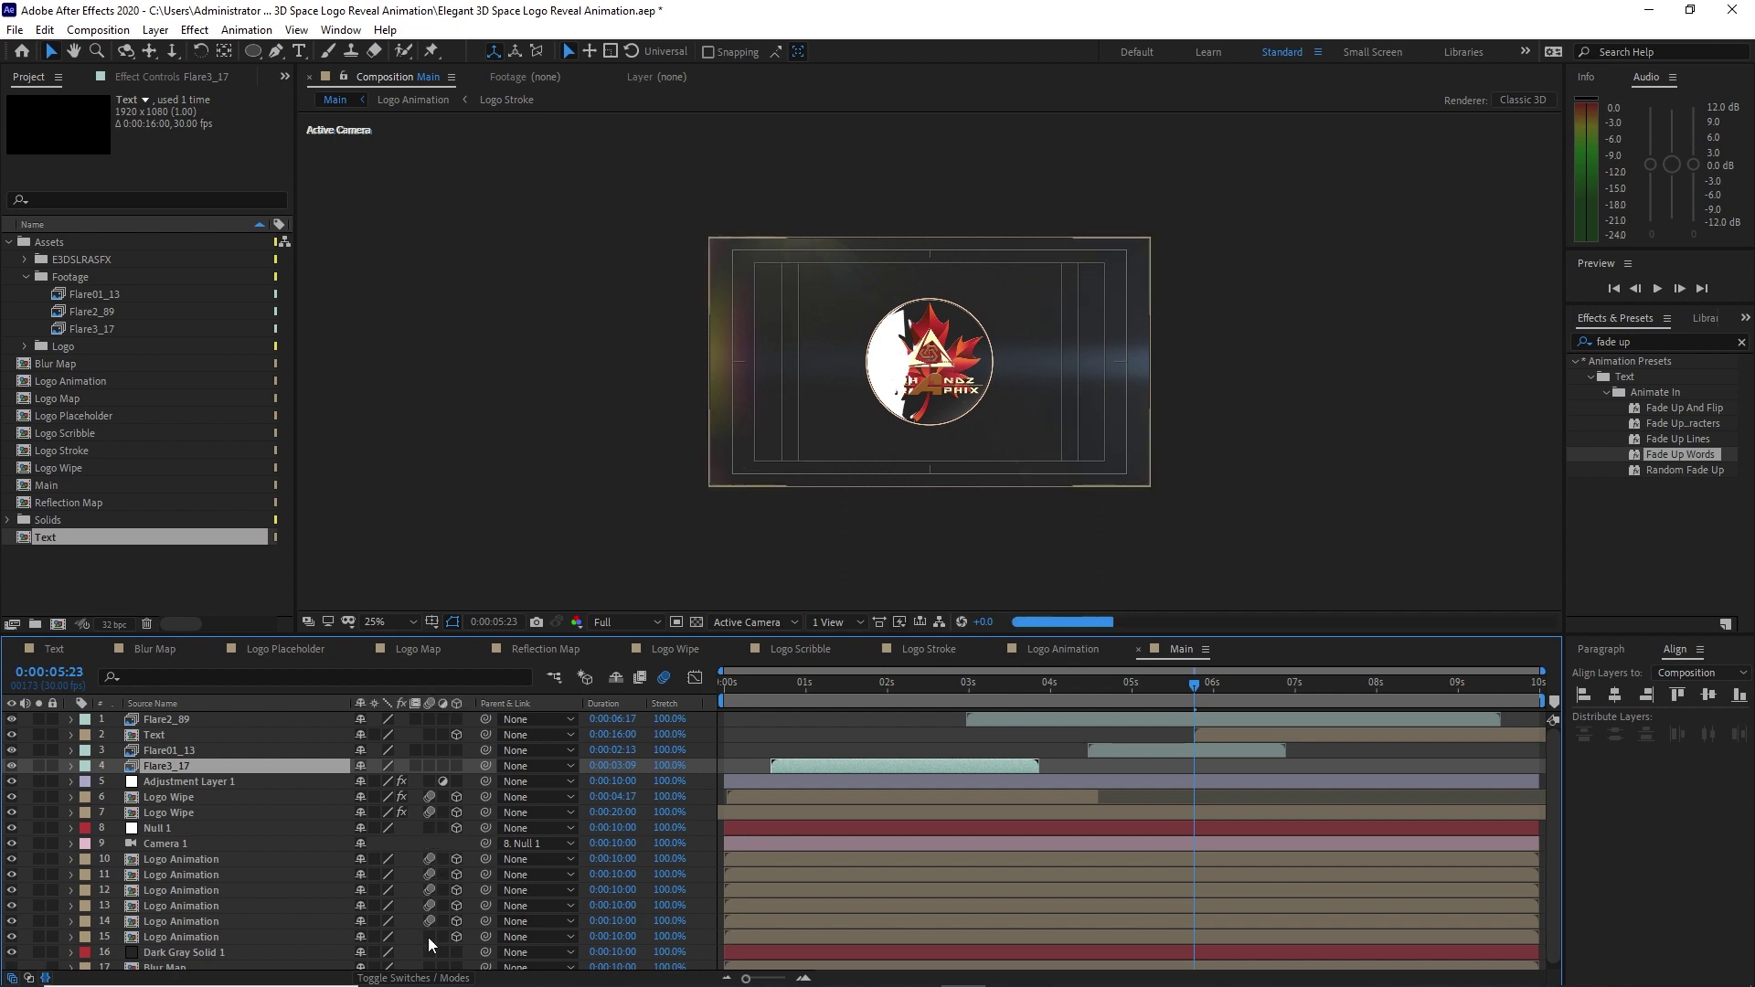
# Lower the Text layer beneath the logo by setting its position to 960, 983, 0, checking it at 0:00:07:07.
pyautogui.click(270, 733)
pyautogui.moveTo(1196, 688); pyautogui.dragTo(1314, 683)
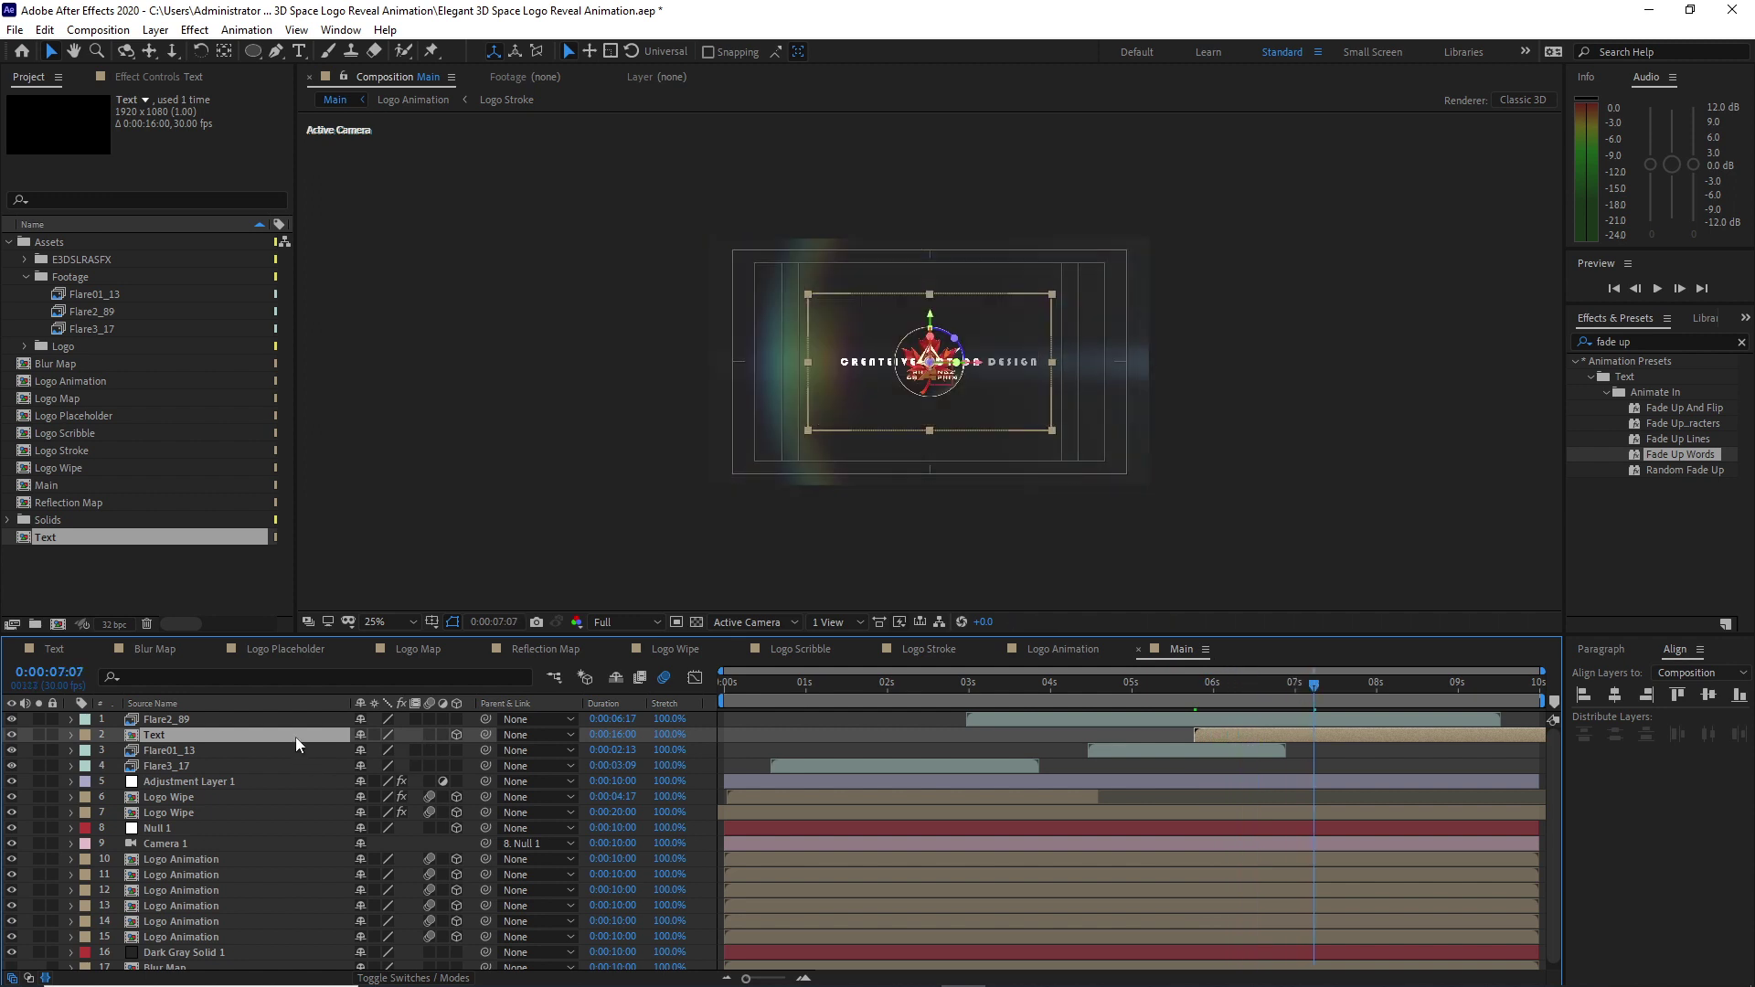
pyautogui.press('p')
pyautogui.moveTo(393, 751); pyautogui.dragTo(702, 845)
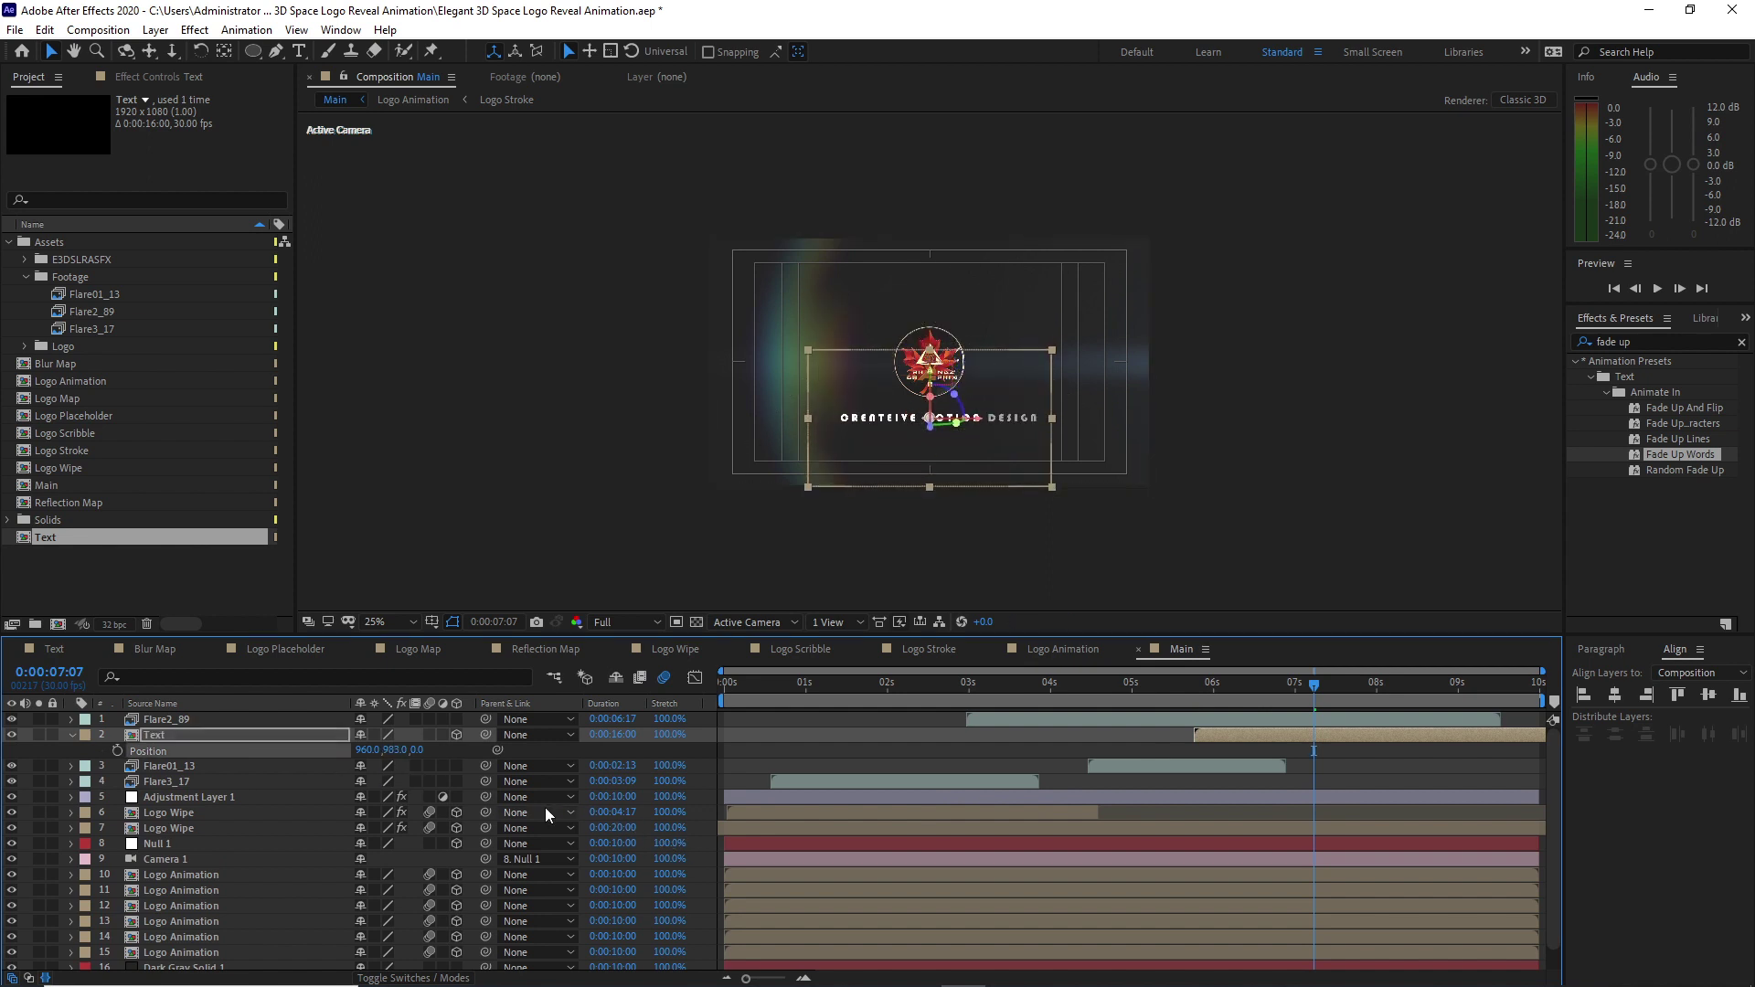
# Apply a Gradient Ramp to the Text layer with start color FDD585 and end color EC6128.
pyautogui.click(194, 29)
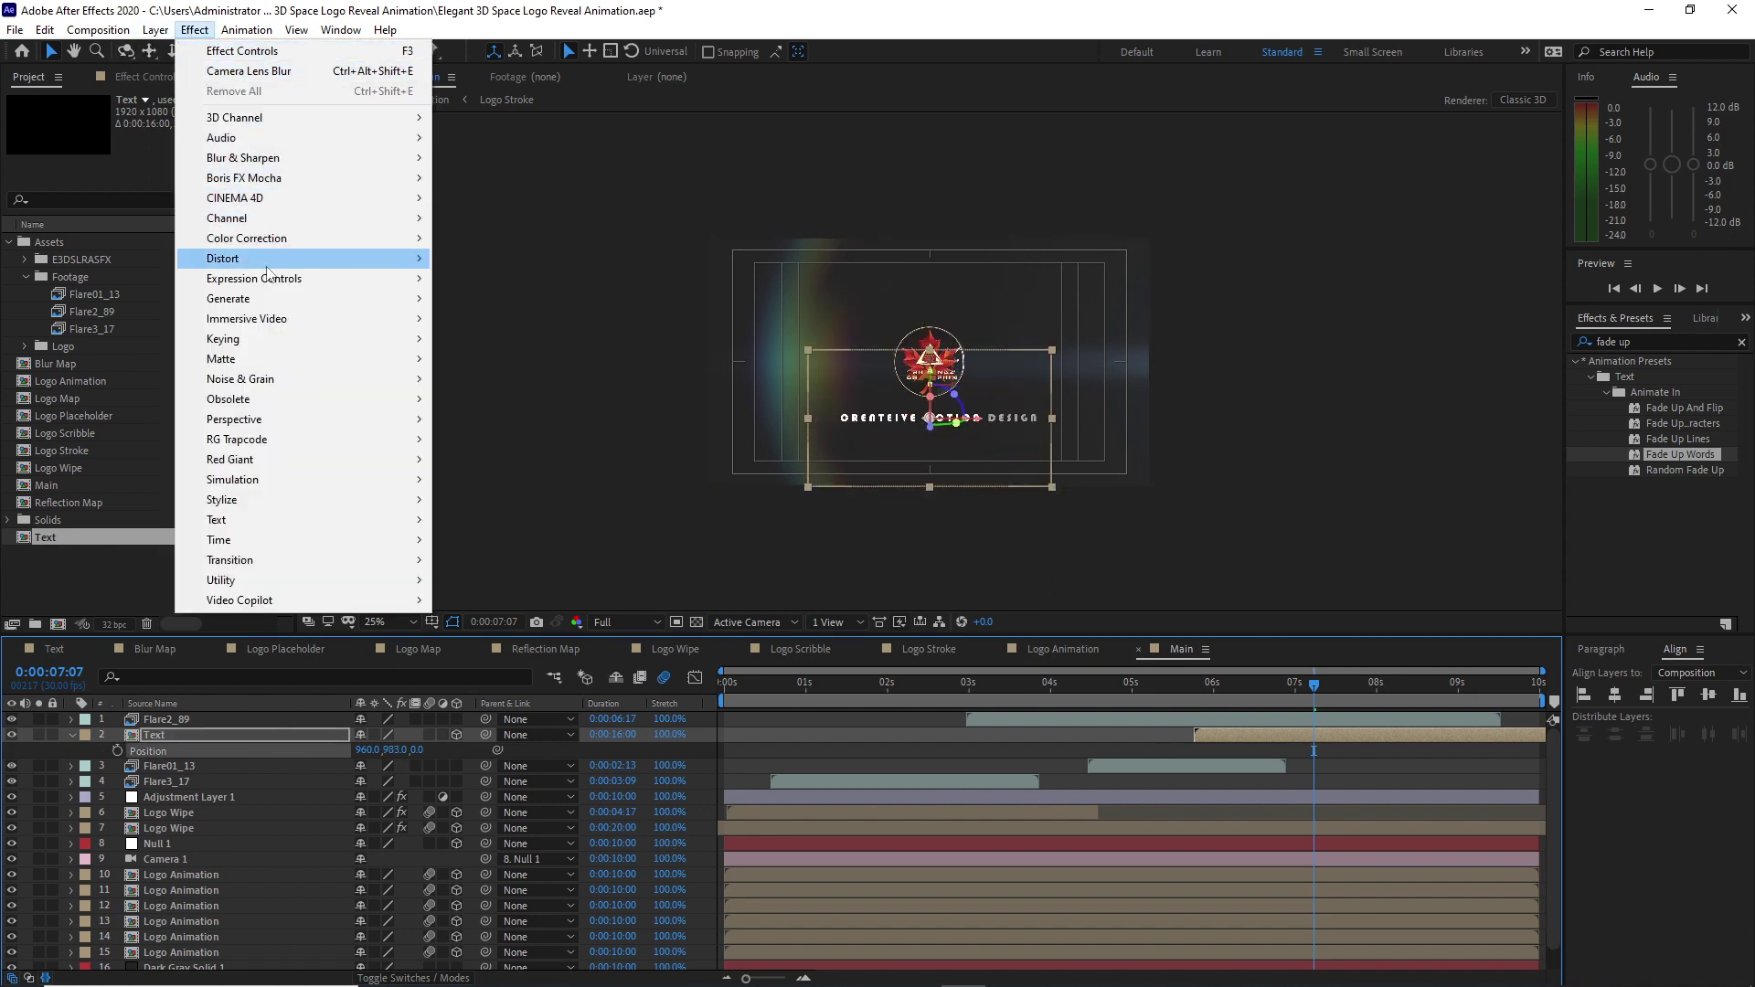
pyautogui.moveTo(365, 299)
pyautogui.click(489, 640)
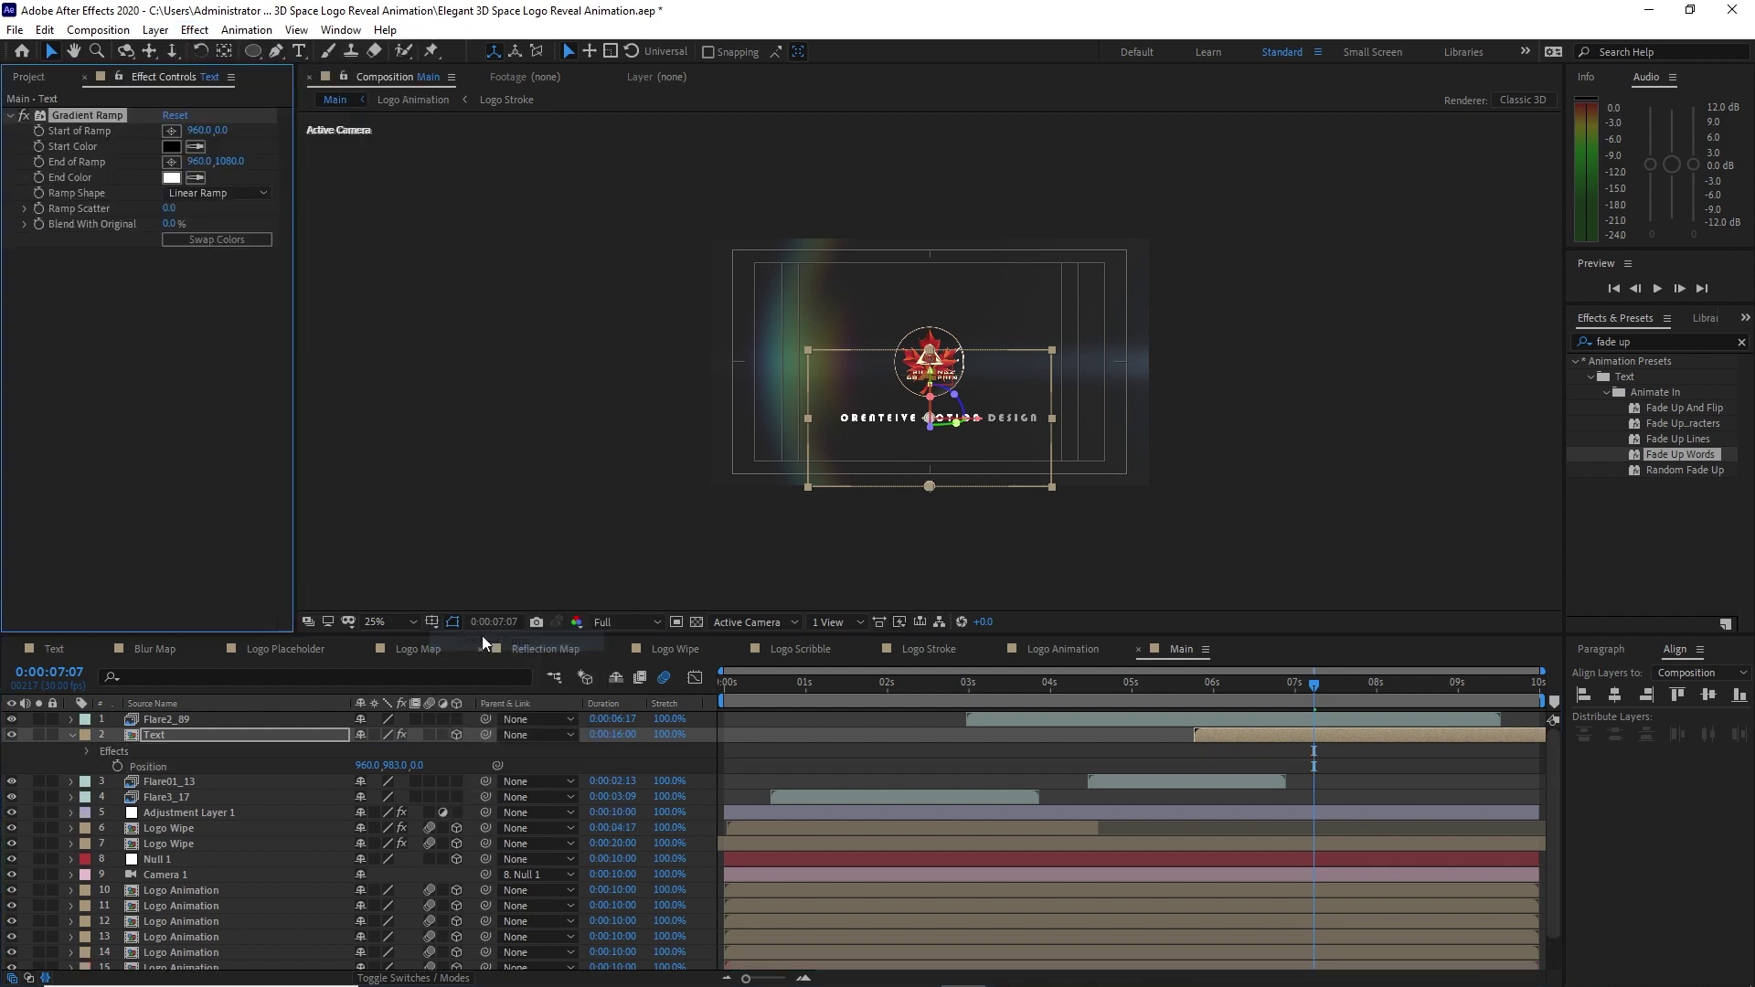
pyautogui.click(172, 146)
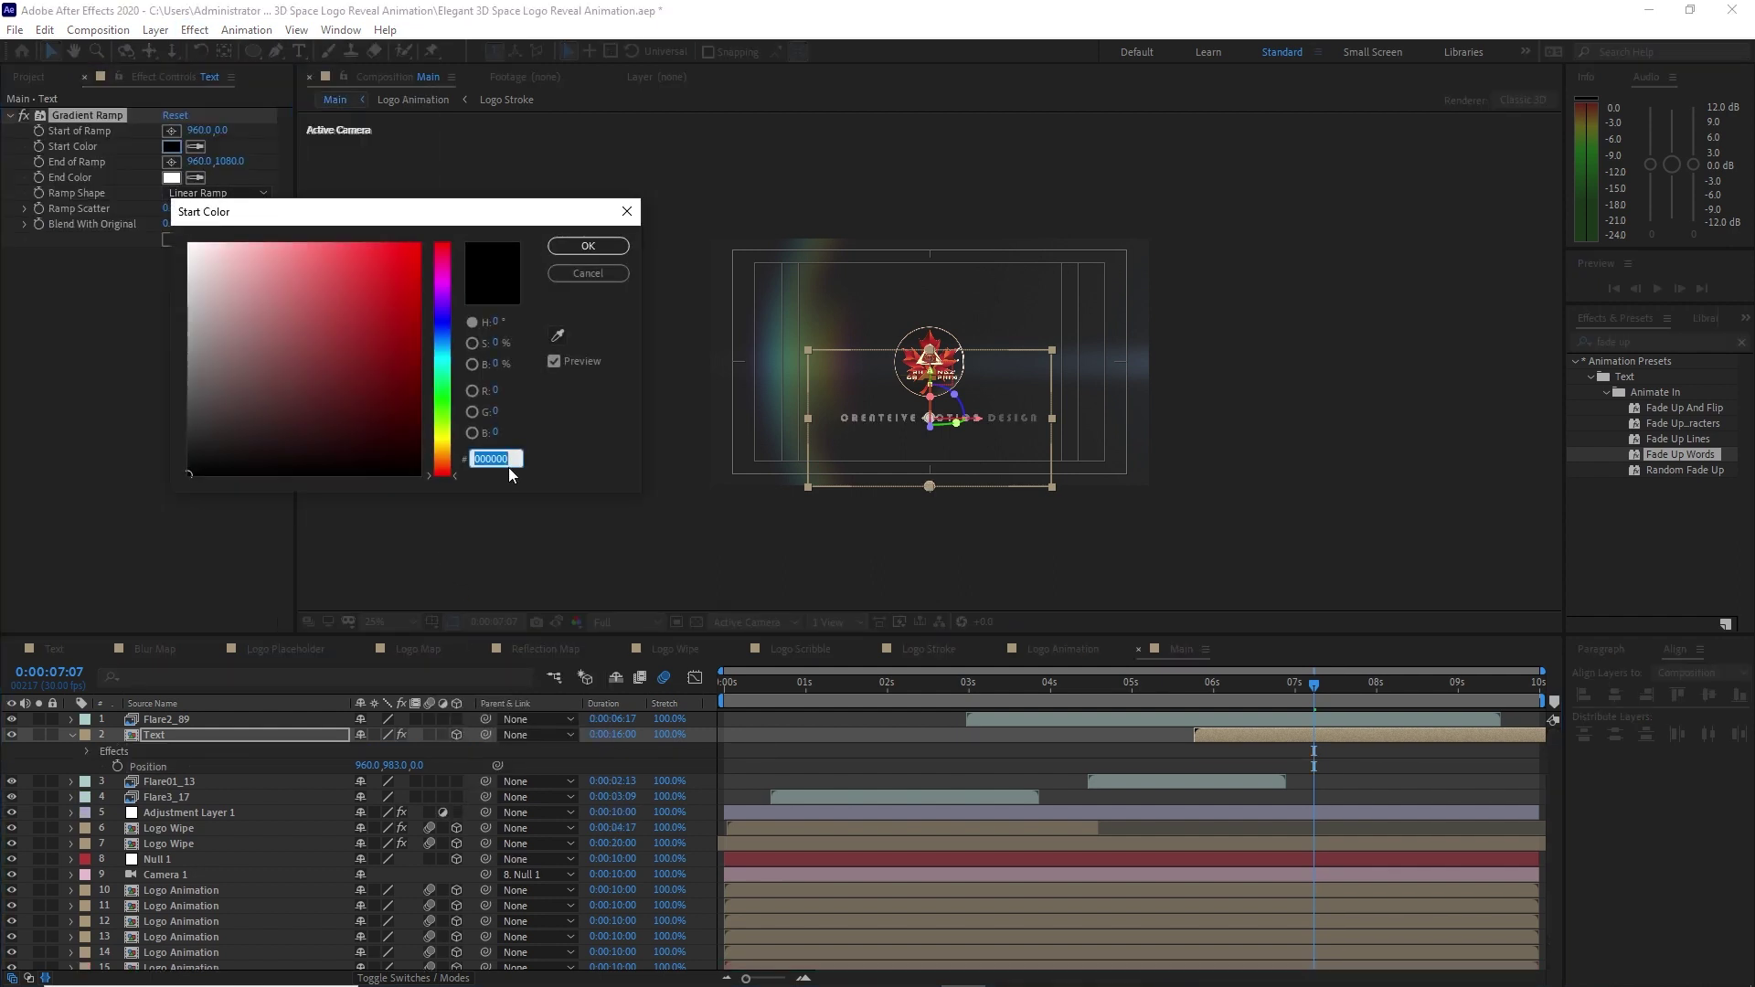
pyautogui.write('FDD5')
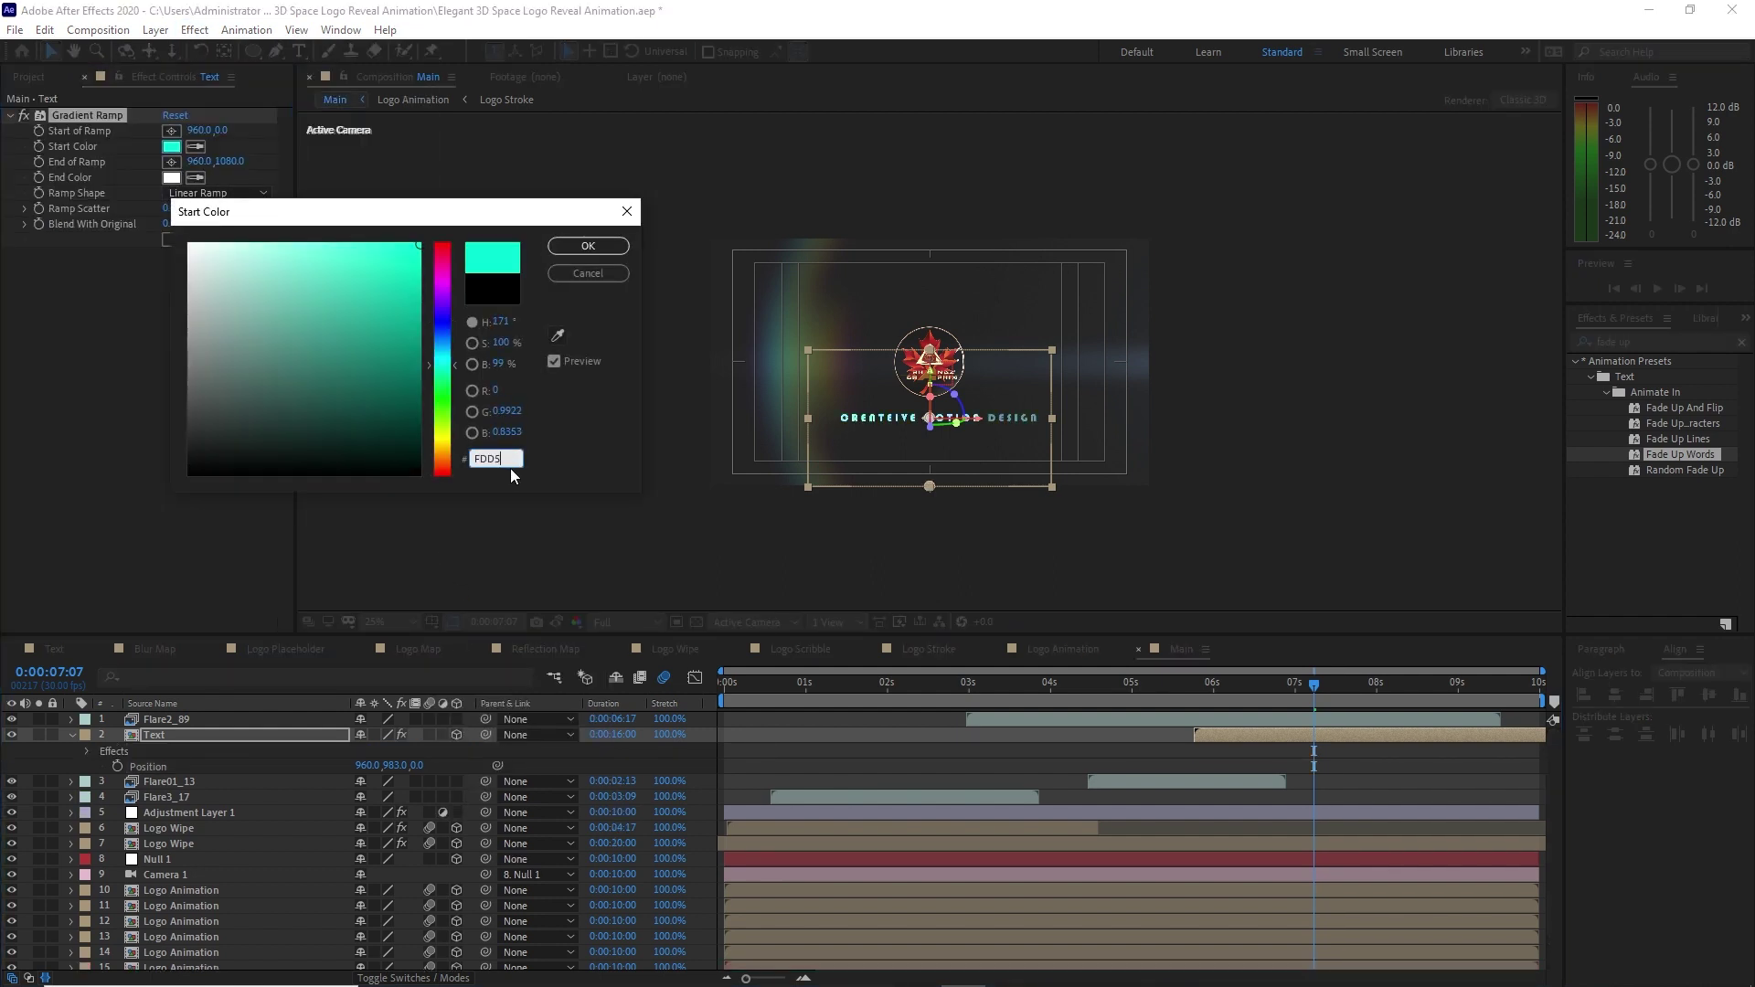
pyautogui.write('85')
pyautogui.click(588, 246)
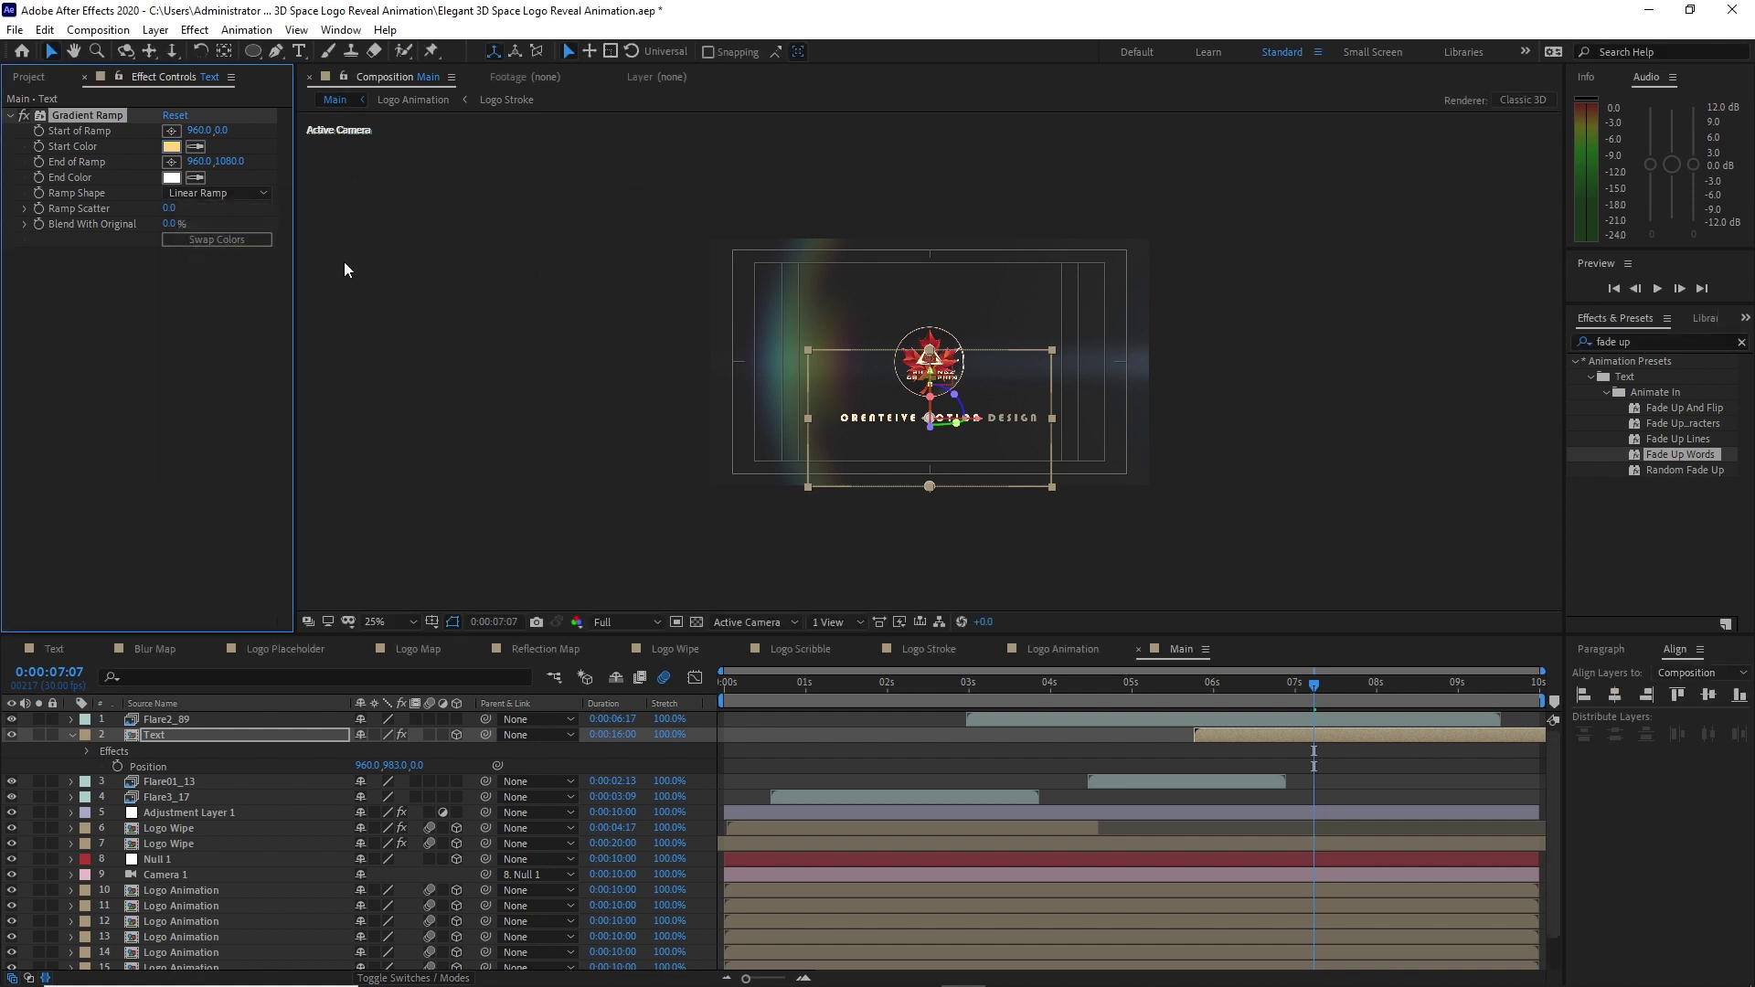
pyautogui.click(172, 177)
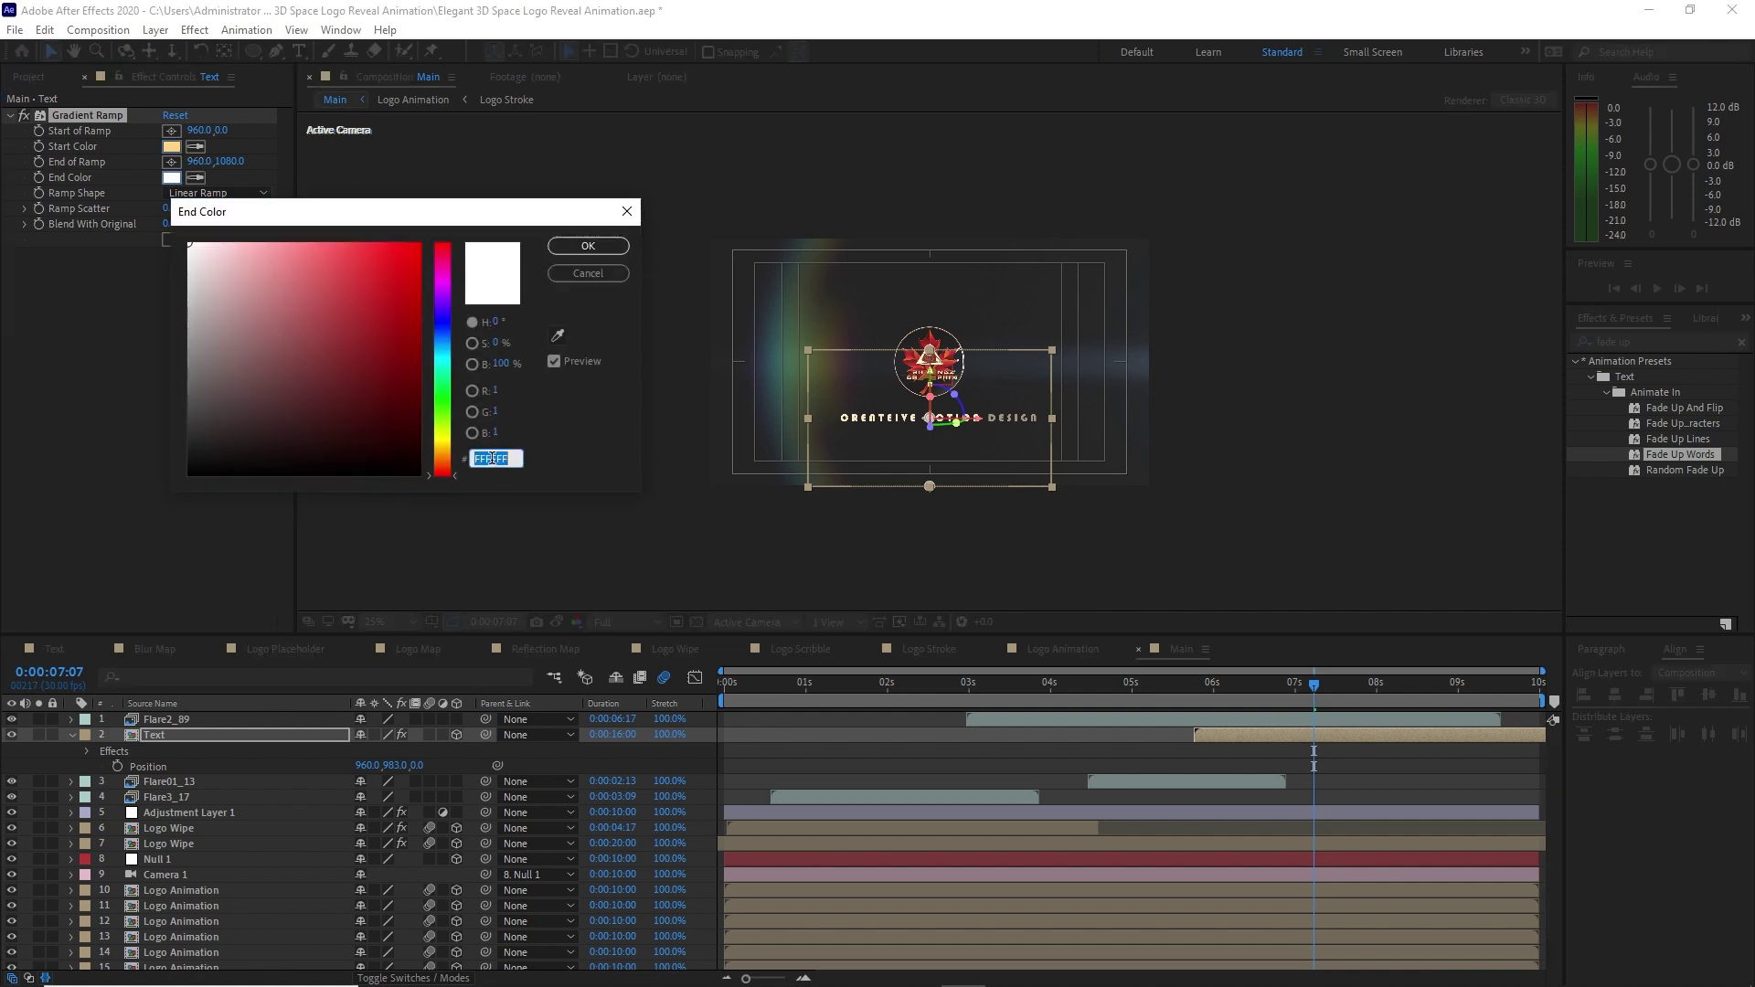
pyautogui.write('EC6128')
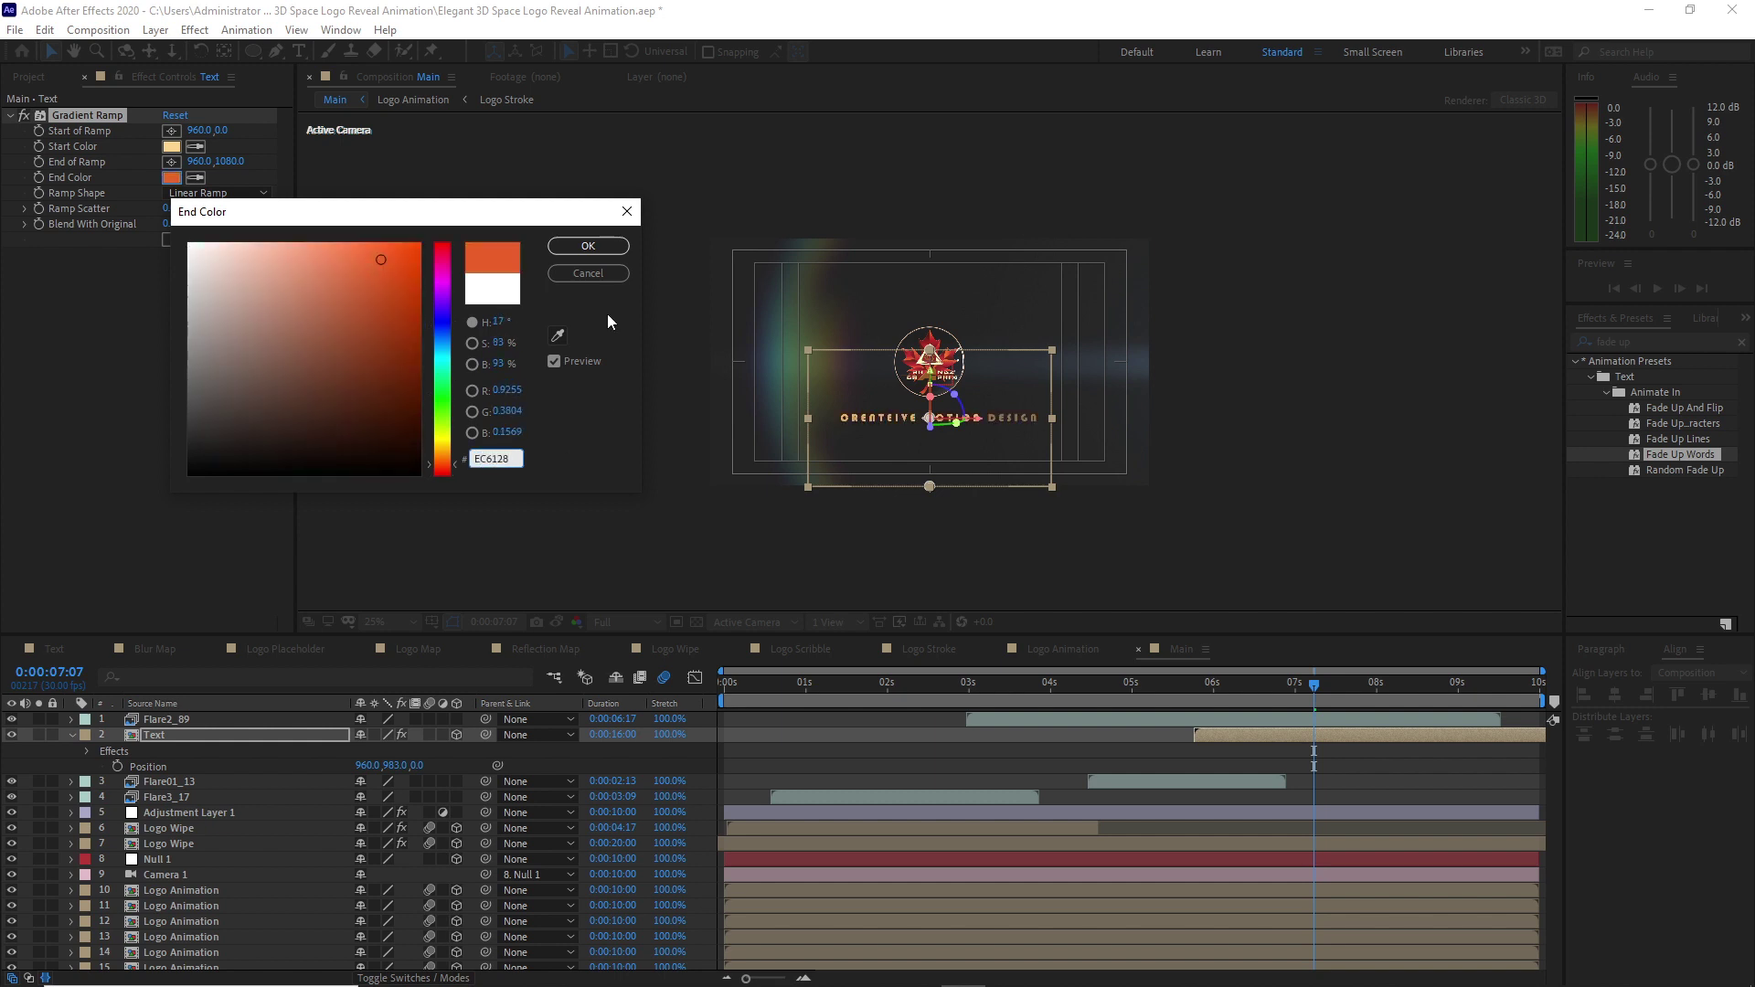
pyautogui.click(588, 246)
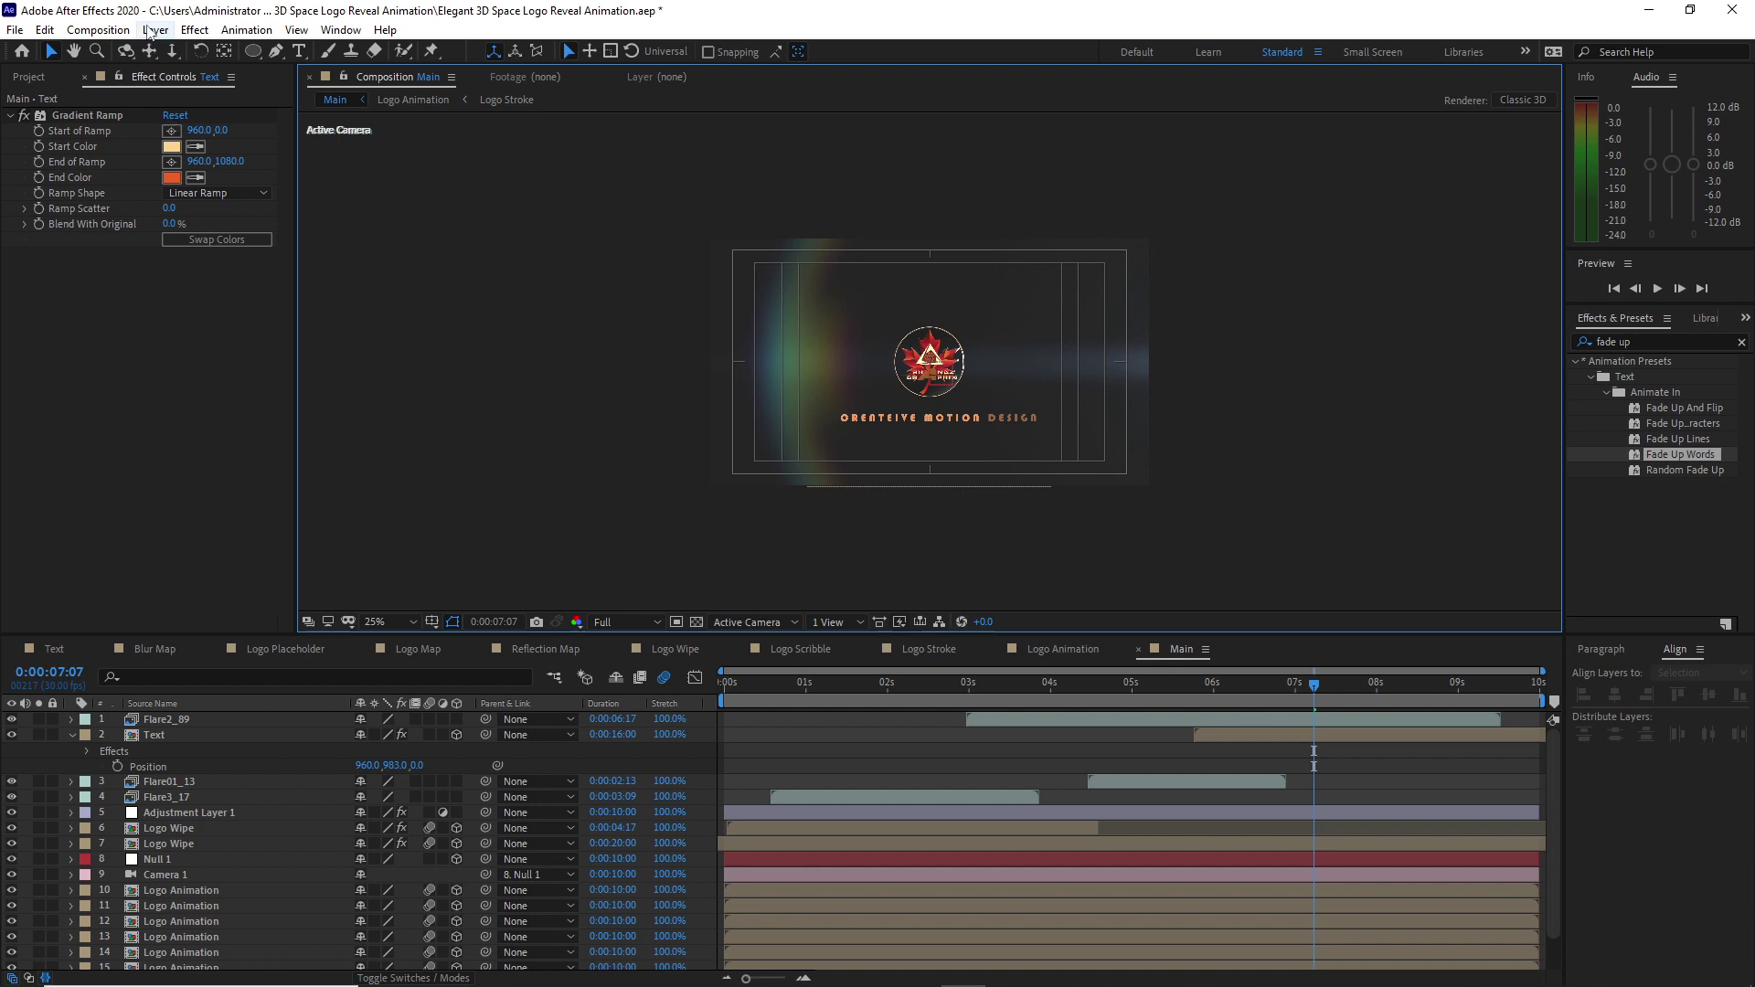
# Create a black, composition-sized solid named Vignette on top of the layers in Main.
pyautogui.click(156, 29)
pyautogui.moveTo(174, 50)
pyautogui.click(457, 69)
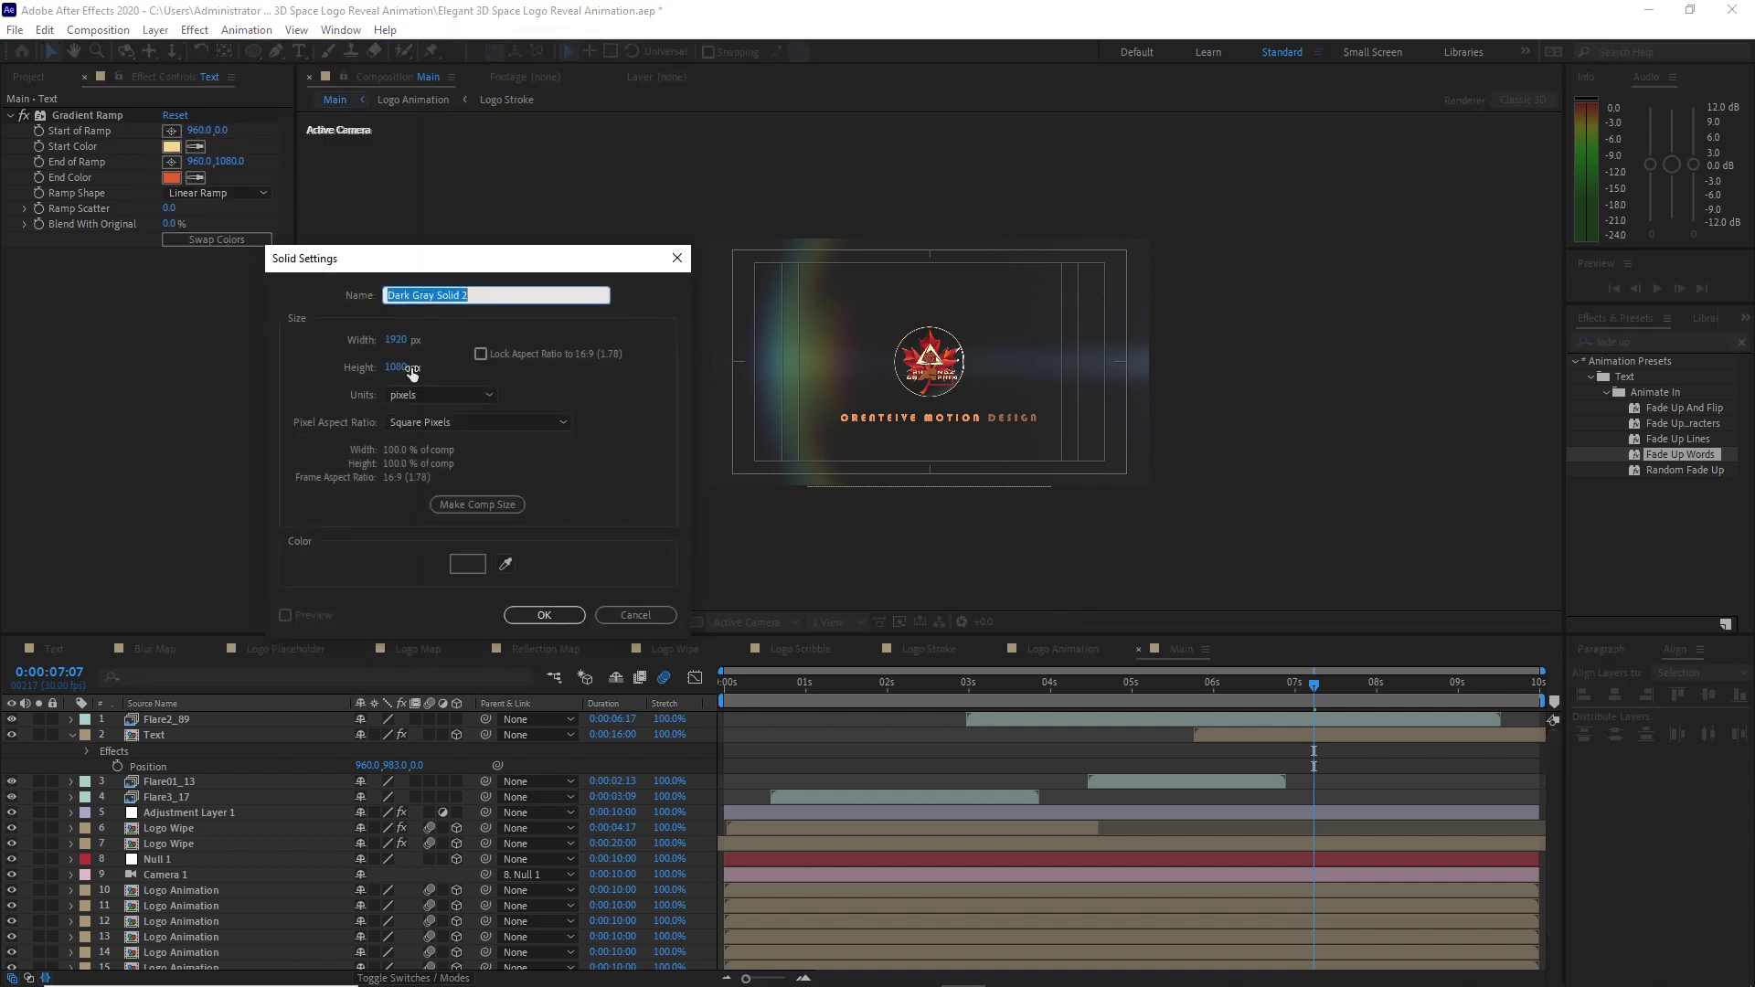
pyautogui.click(467, 564)
pyautogui.click(212, 449)
pyautogui.click(585, 247)
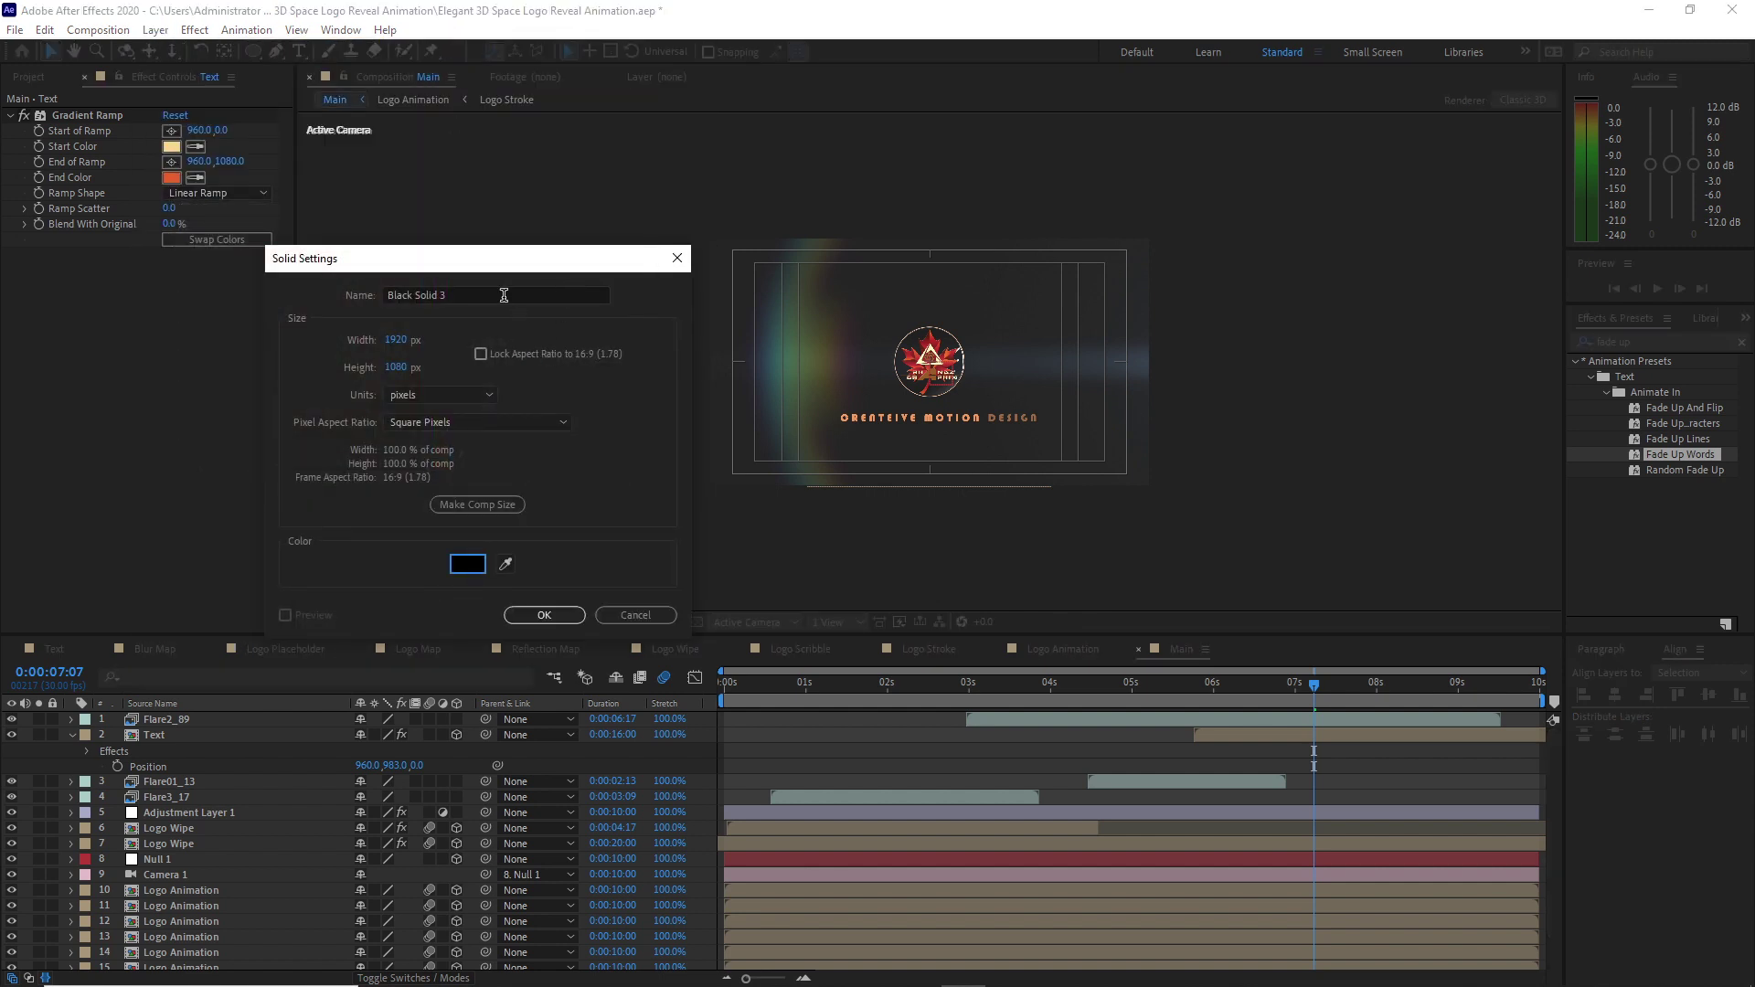
pyautogui.click(504, 295)
pyautogui.write('Vignette')
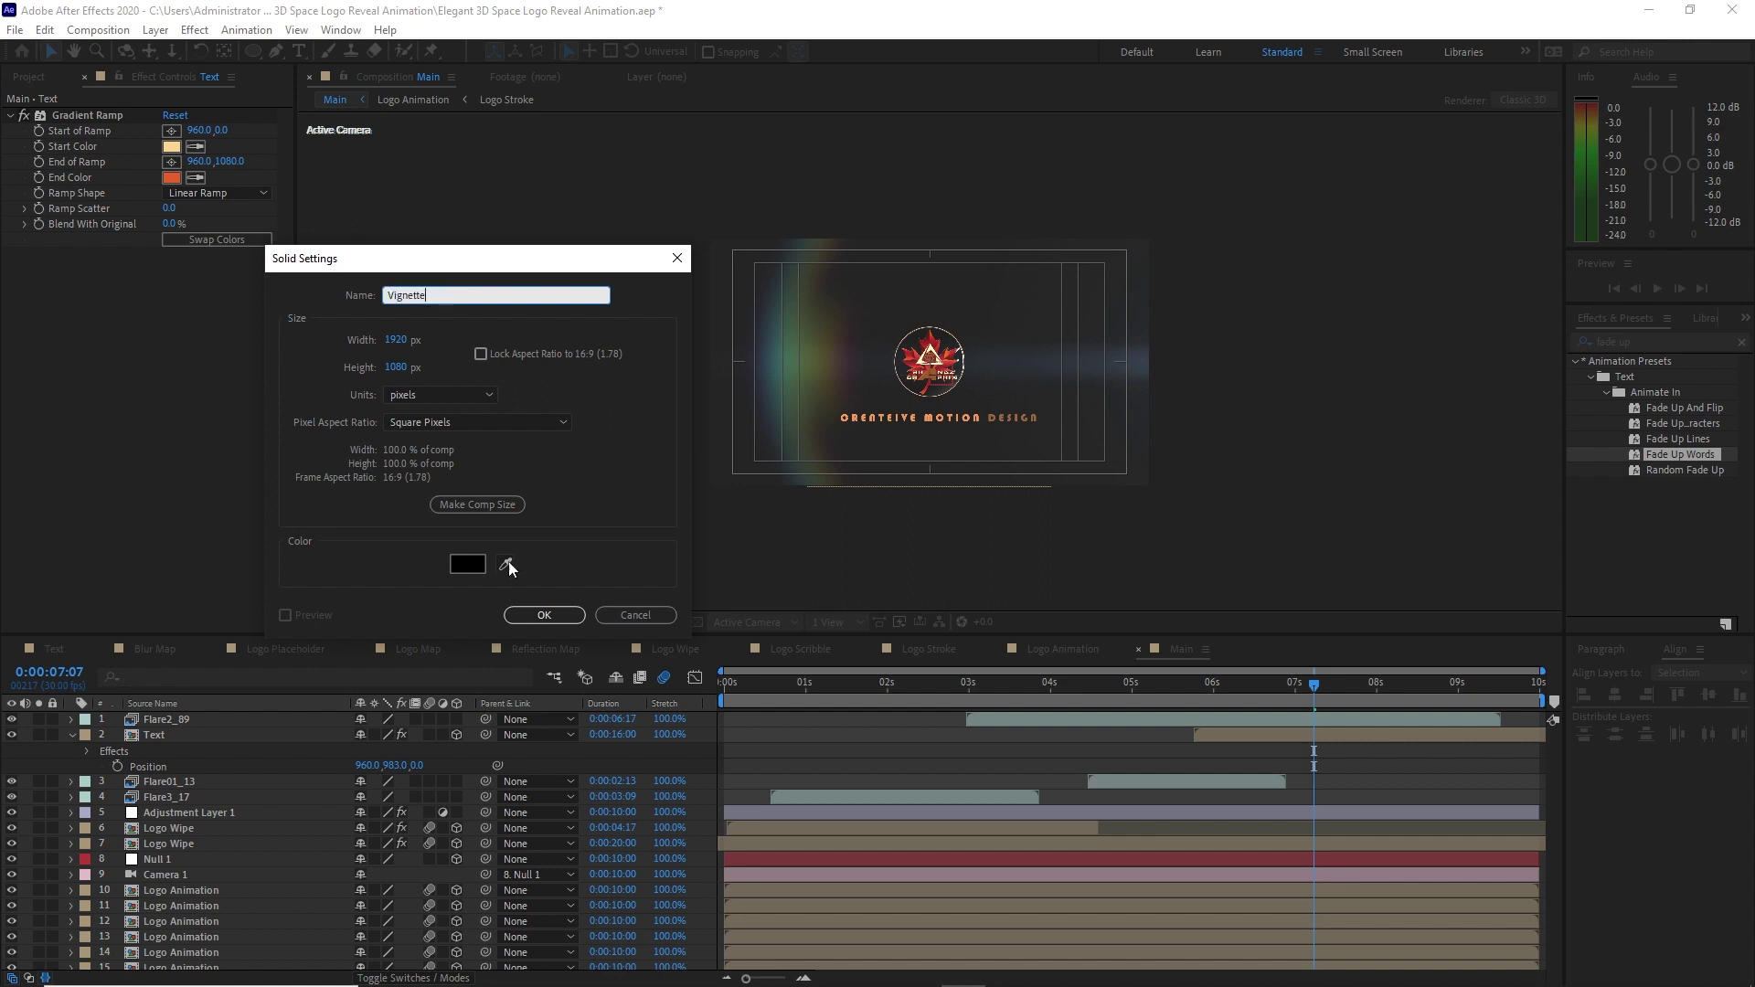
pyautogui.click(490, 504)
pyautogui.click(532, 615)
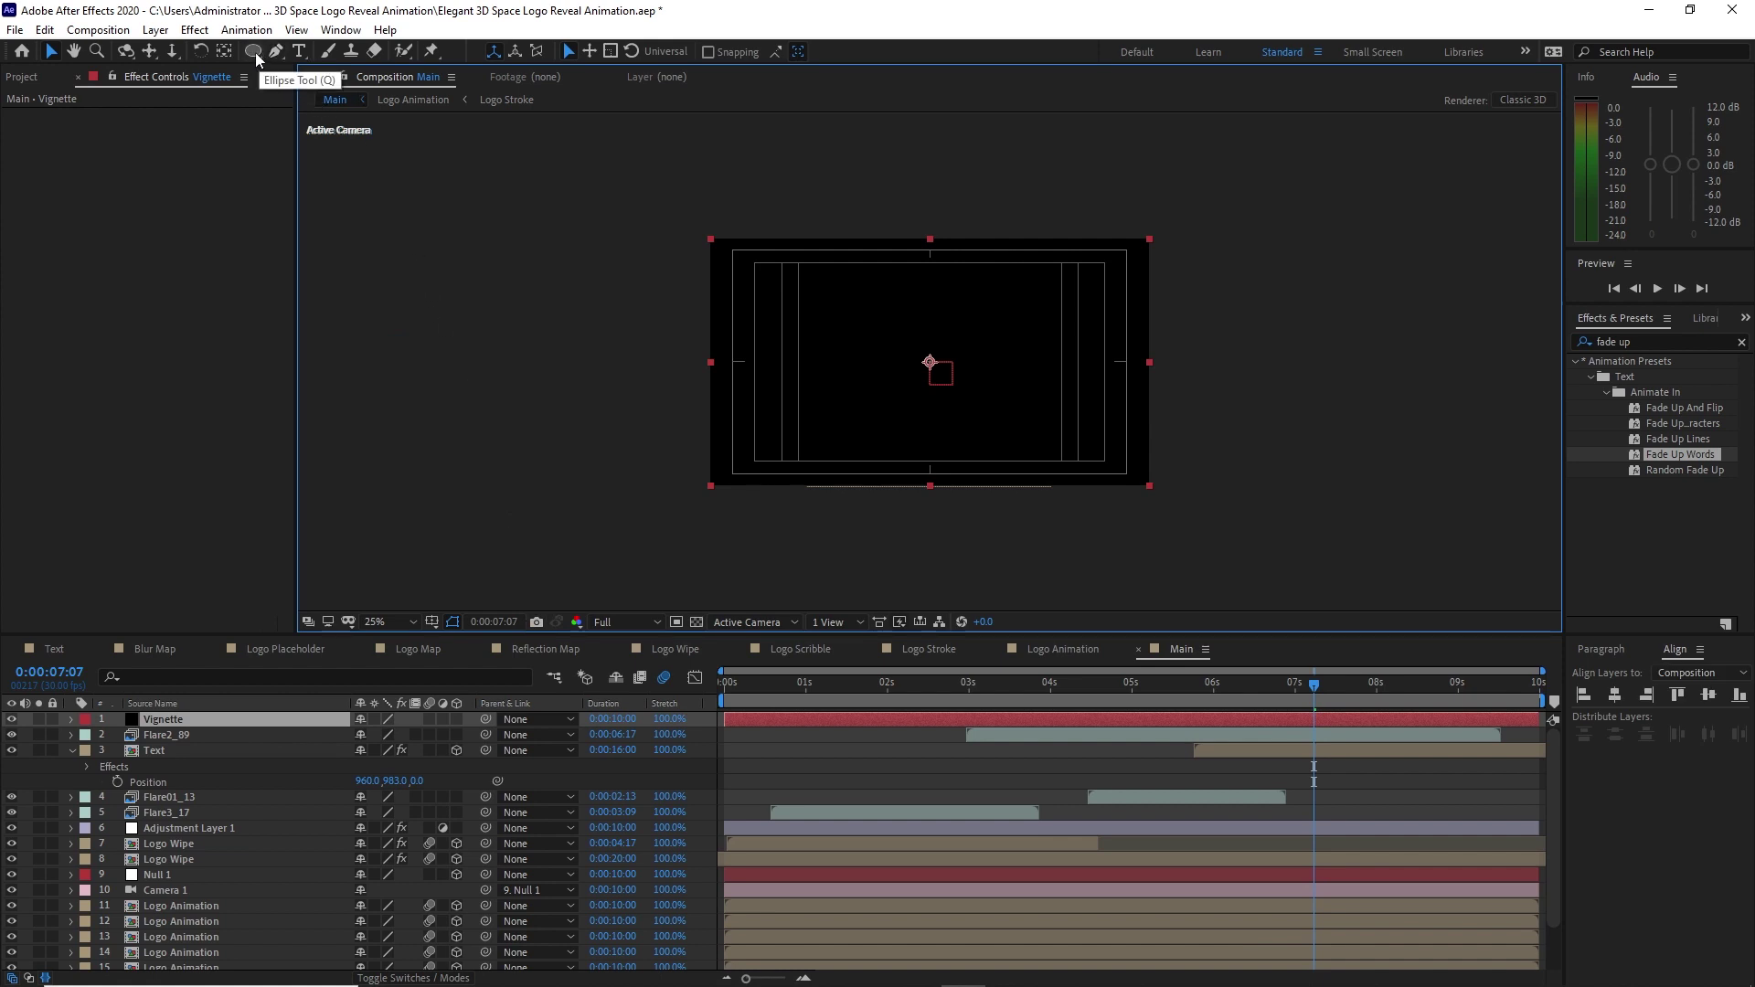
# Add a full-size elliptical mask to the Vignette layer, set it to Subtract and feather its edge.
pyautogui.doubleClick(254, 51)
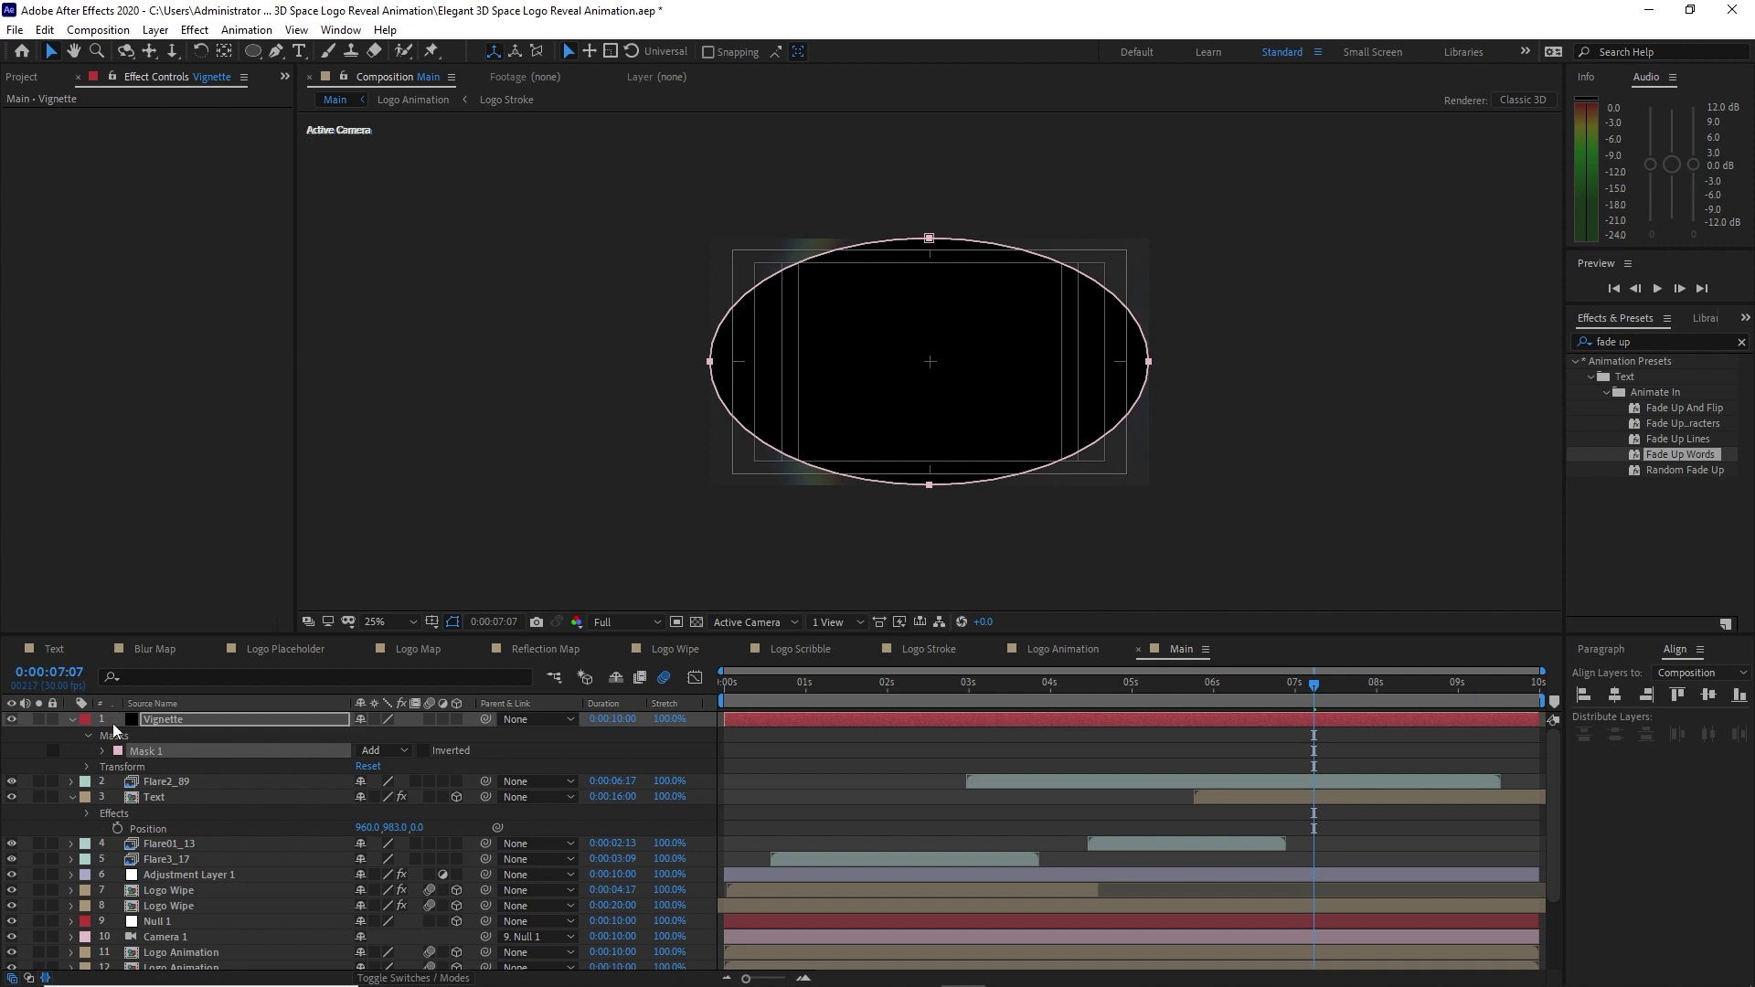
pyautogui.click(102, 750)
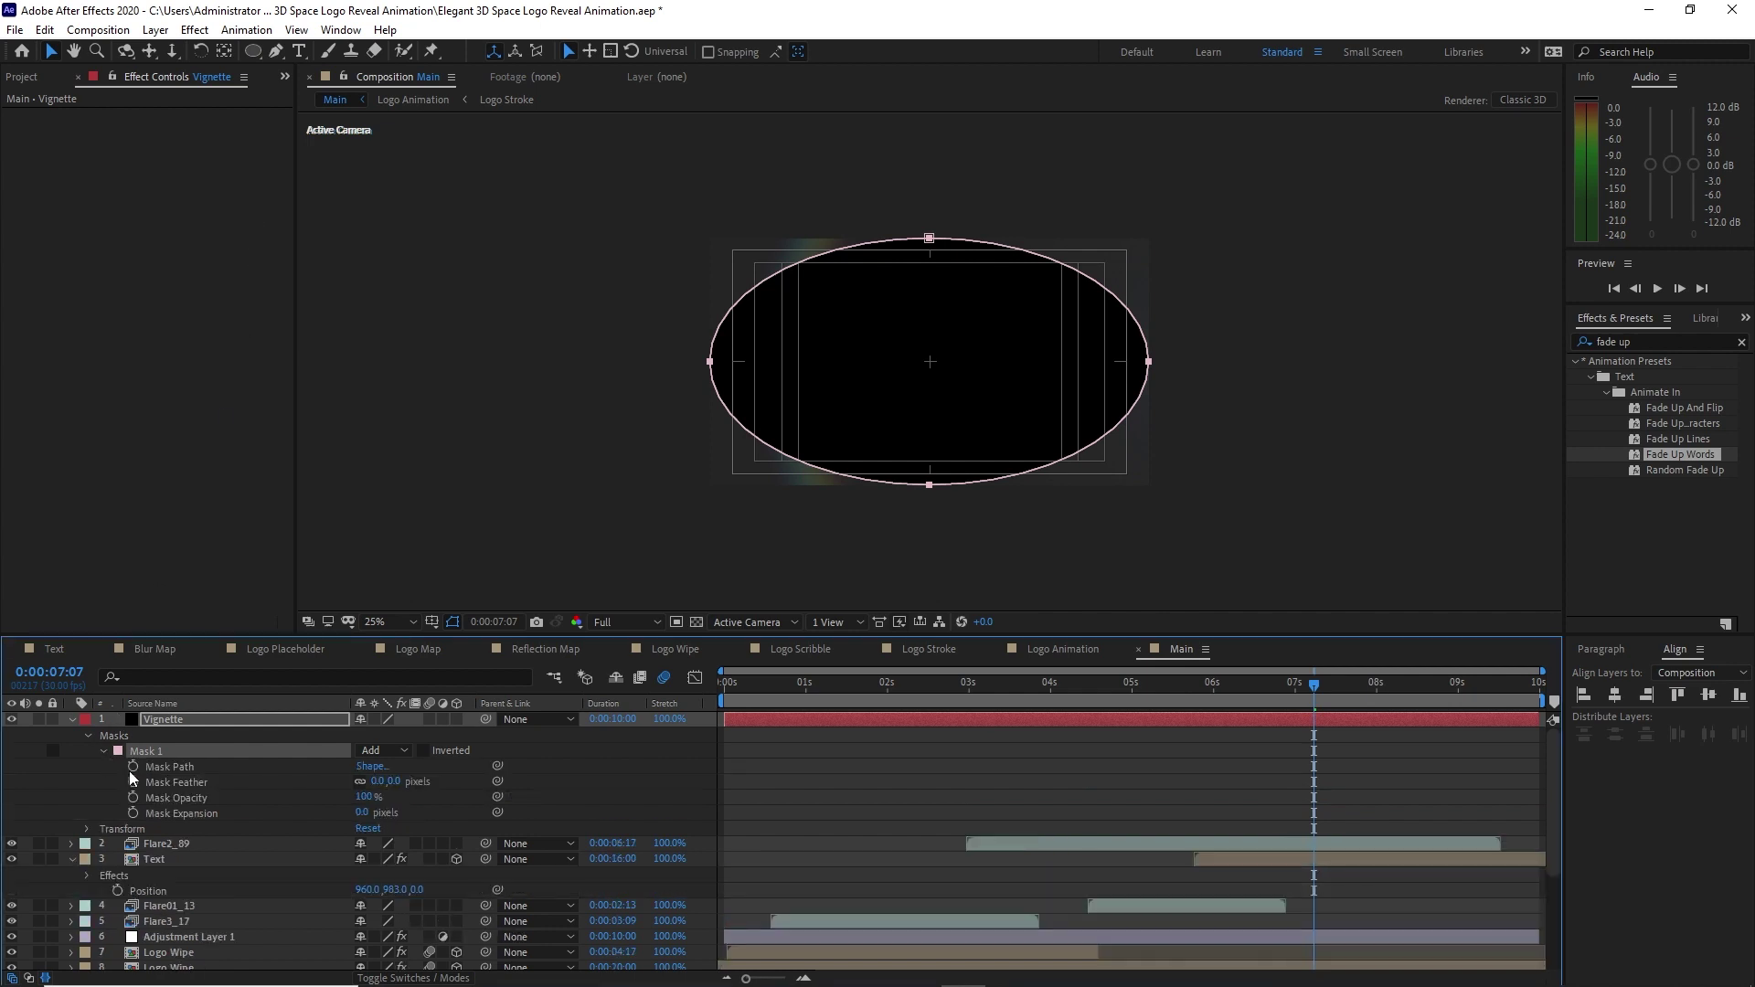
pyautogui.click(404, 750)
pyautogui.click(393, 812)
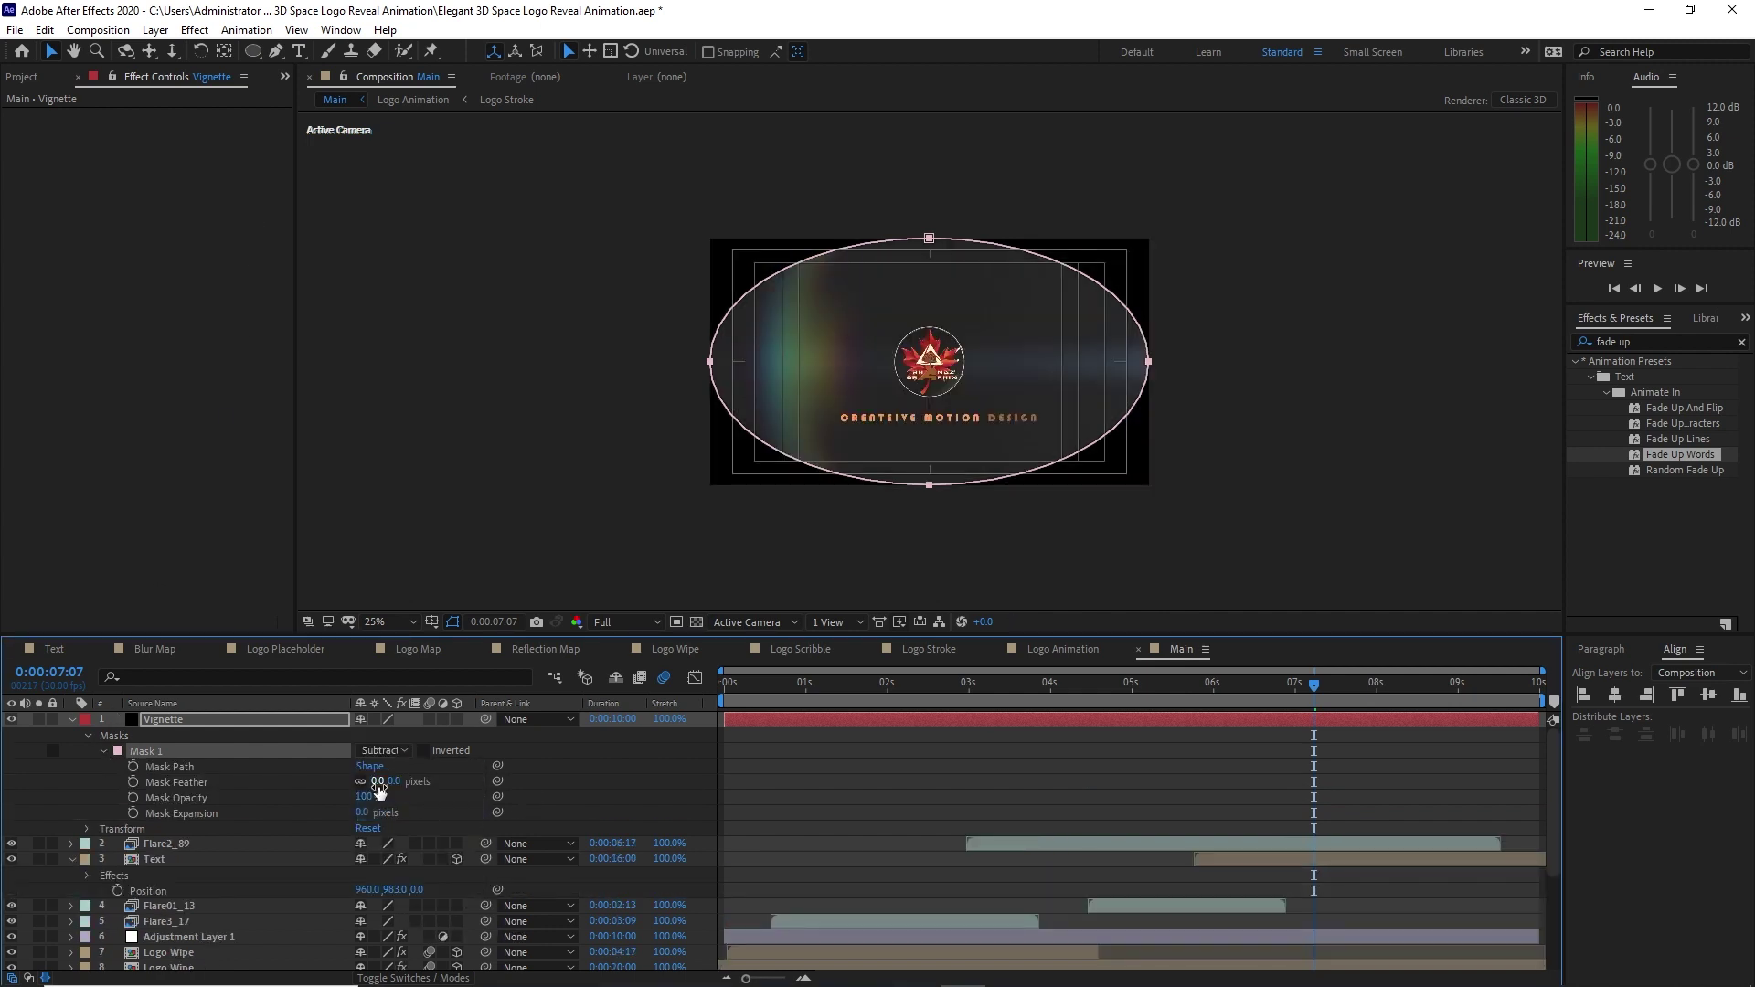
pyautogui.click(377, 783)
pyautogui.write('4')
pyautogui.click(260, 784)
pyautogui.click(103, 750)
pyautogui.click(88, 735)
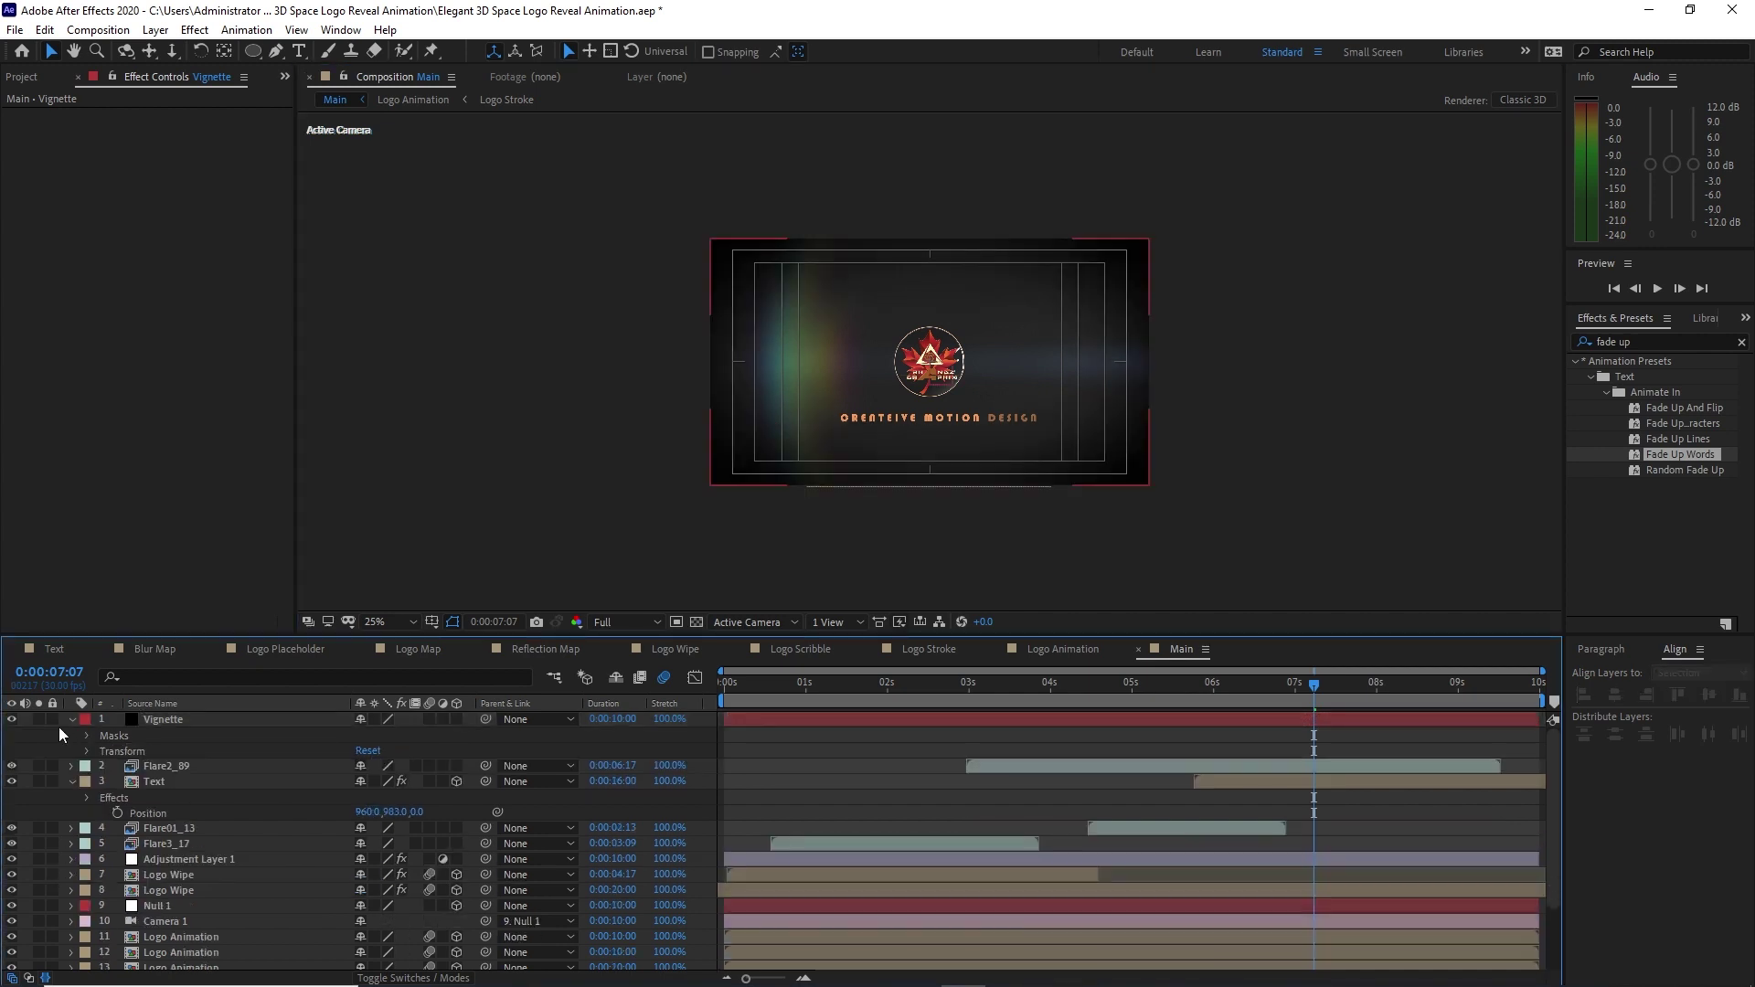
pyautogui.click(73, 721)
pyautogui.click(72, 750)
pyautogui.scroll(-2, 914, 379)
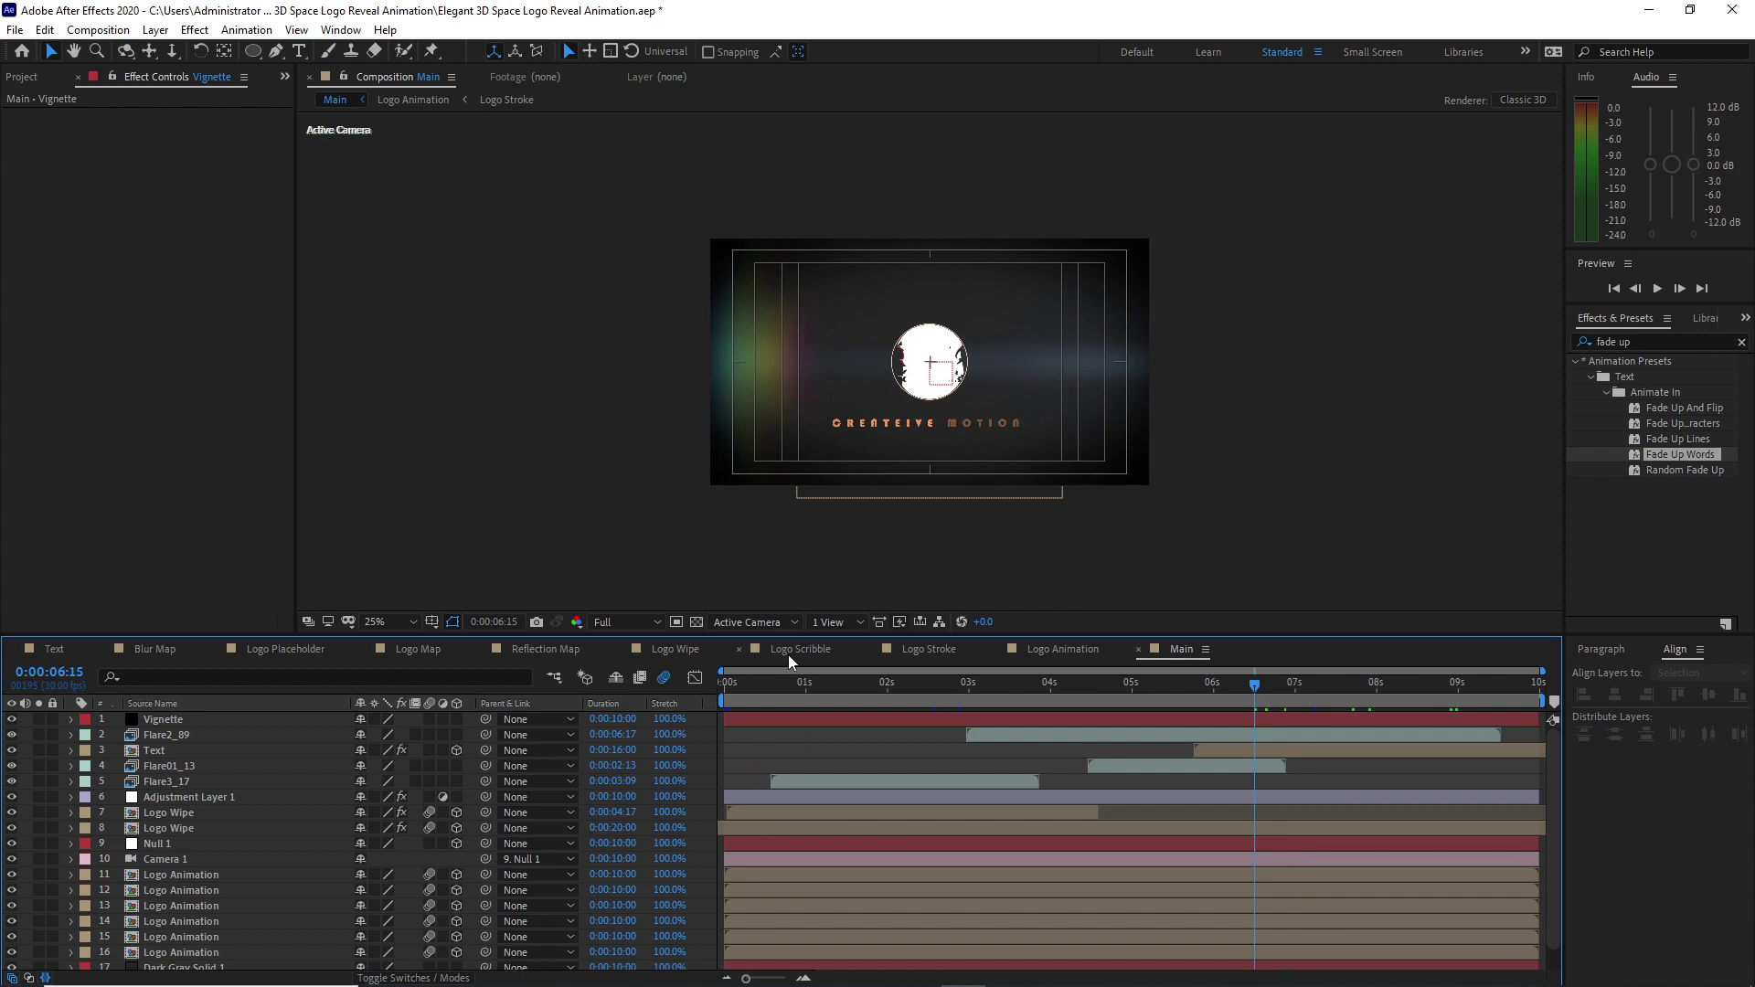
# In the Logo Wipe composition, set the opacity of the Reflection Map layer that uses Add mode to 50%.
pyautogui.click(676, 654)
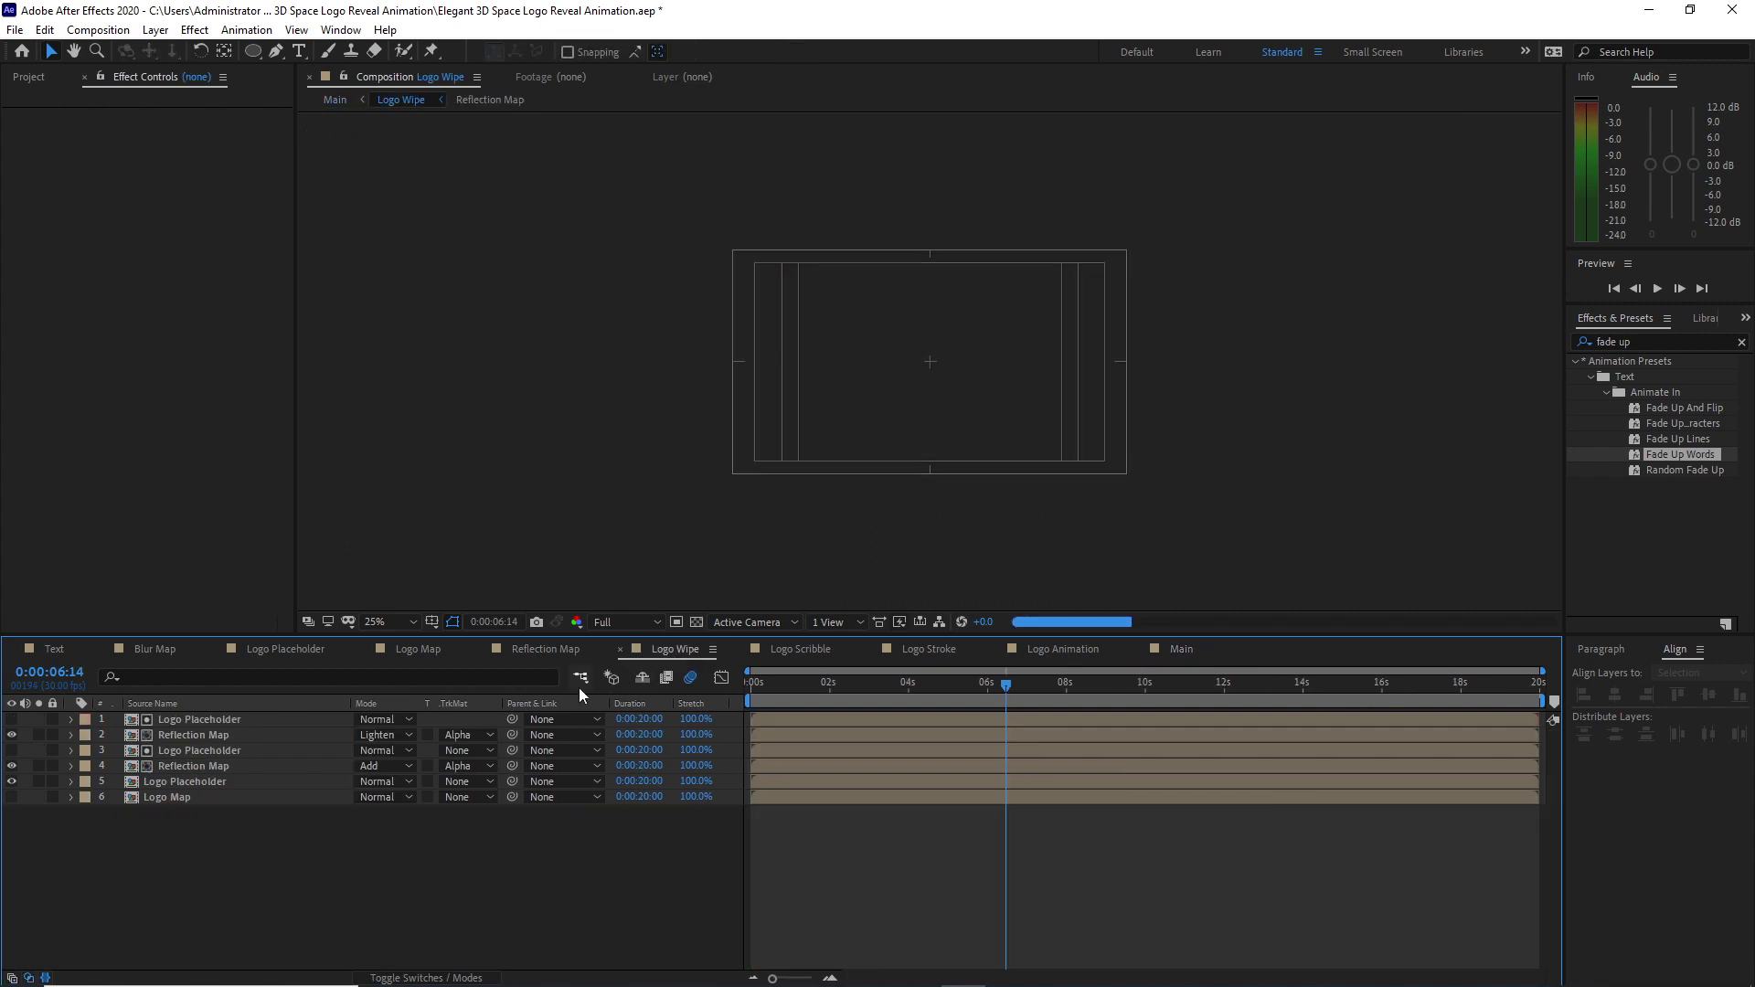
pyautogui.click(207, 767)
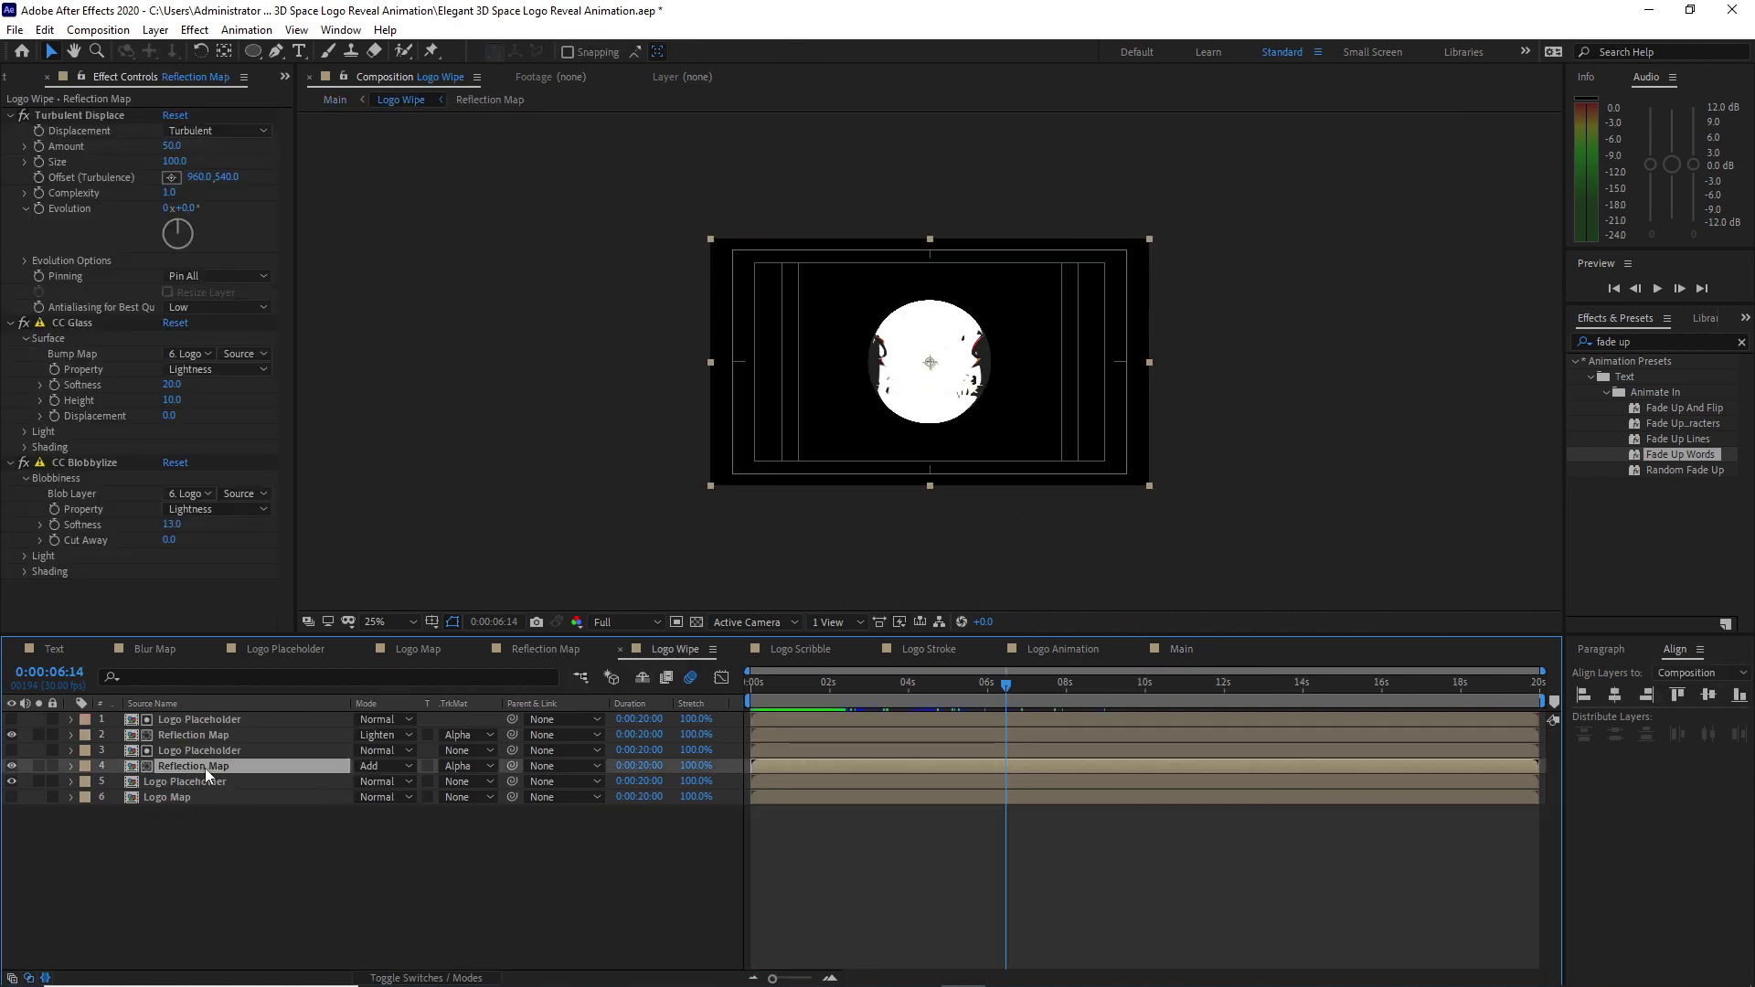
pyautogui.press('t')
pyautogui.click(363, 783)
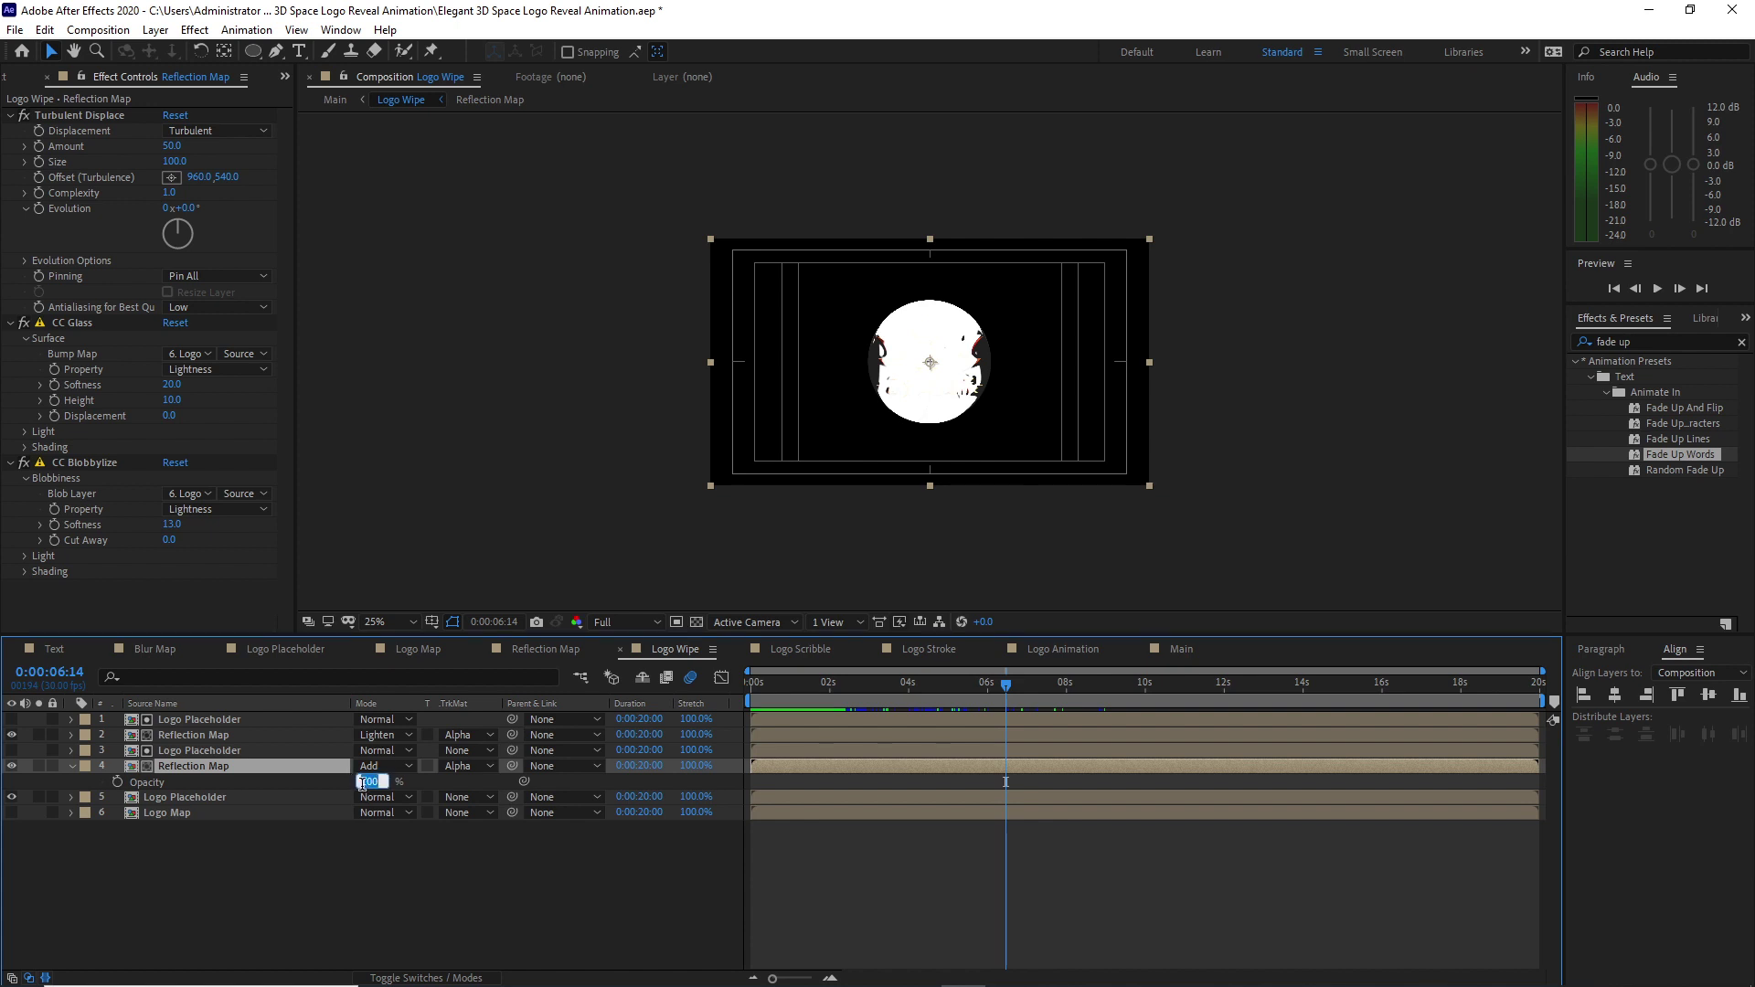
pyautogui.write('50')
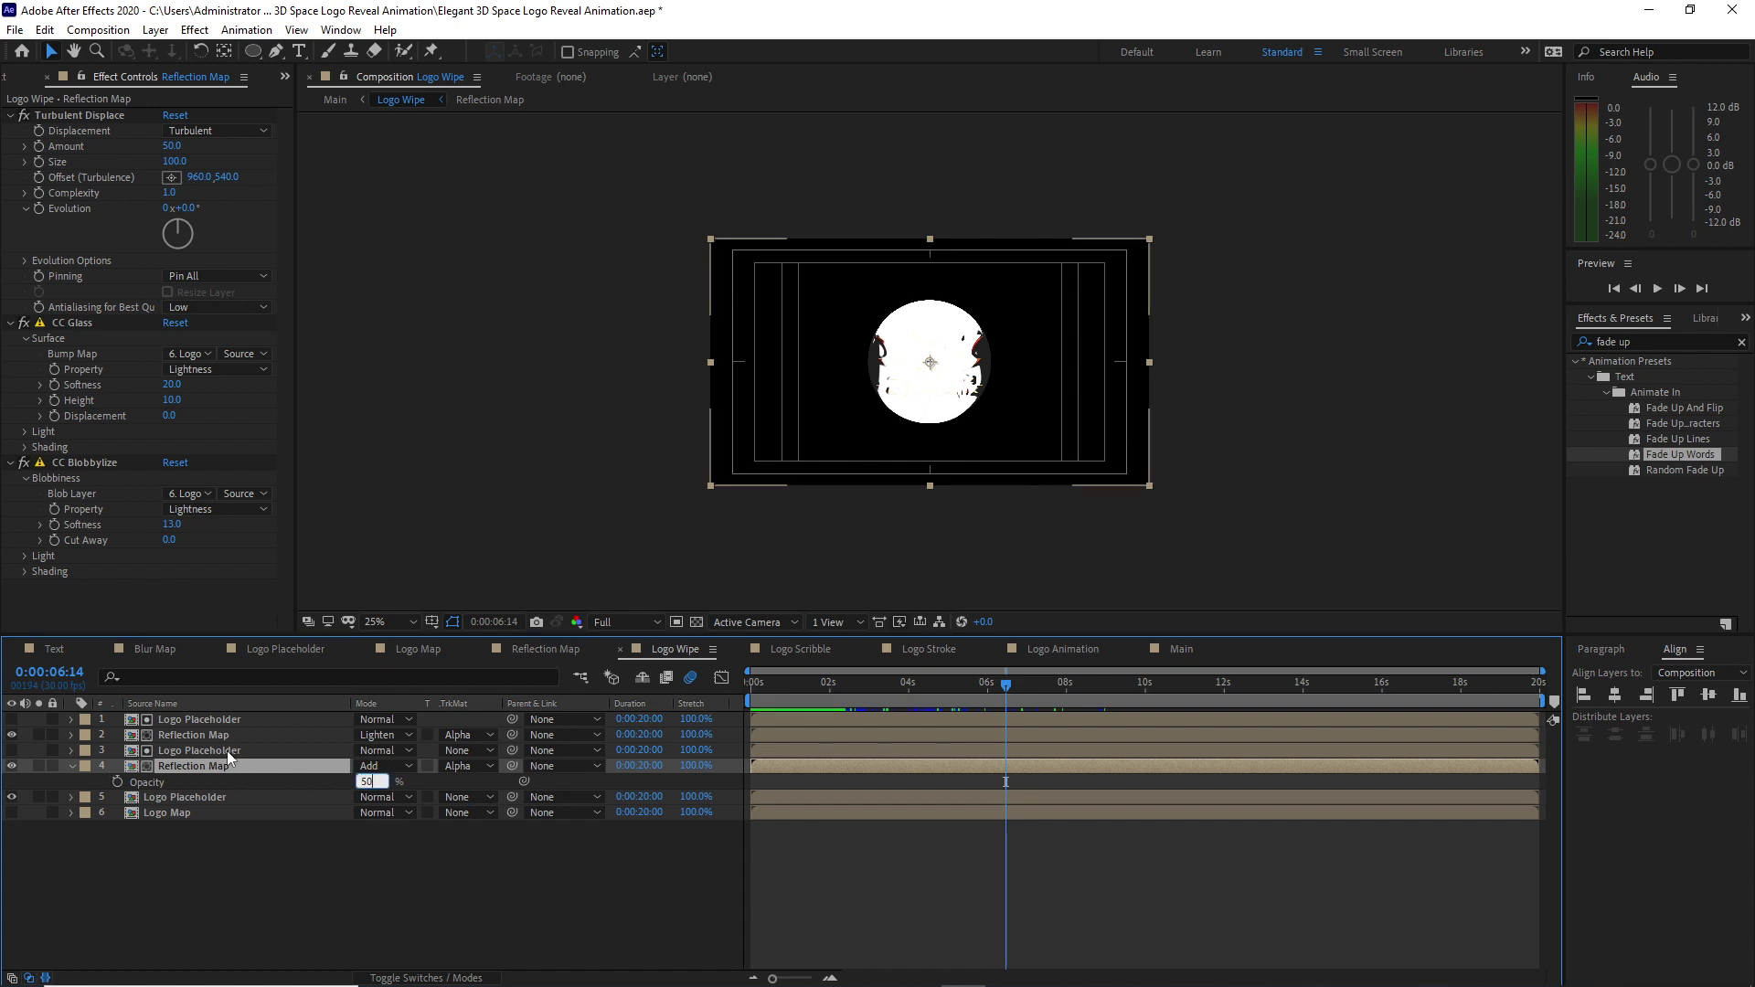
# Set the opacity of the Reflection Map layer that uses Lighten mode to 50%.
pyautogui.click(205, 737)
pyautogui.press('t')
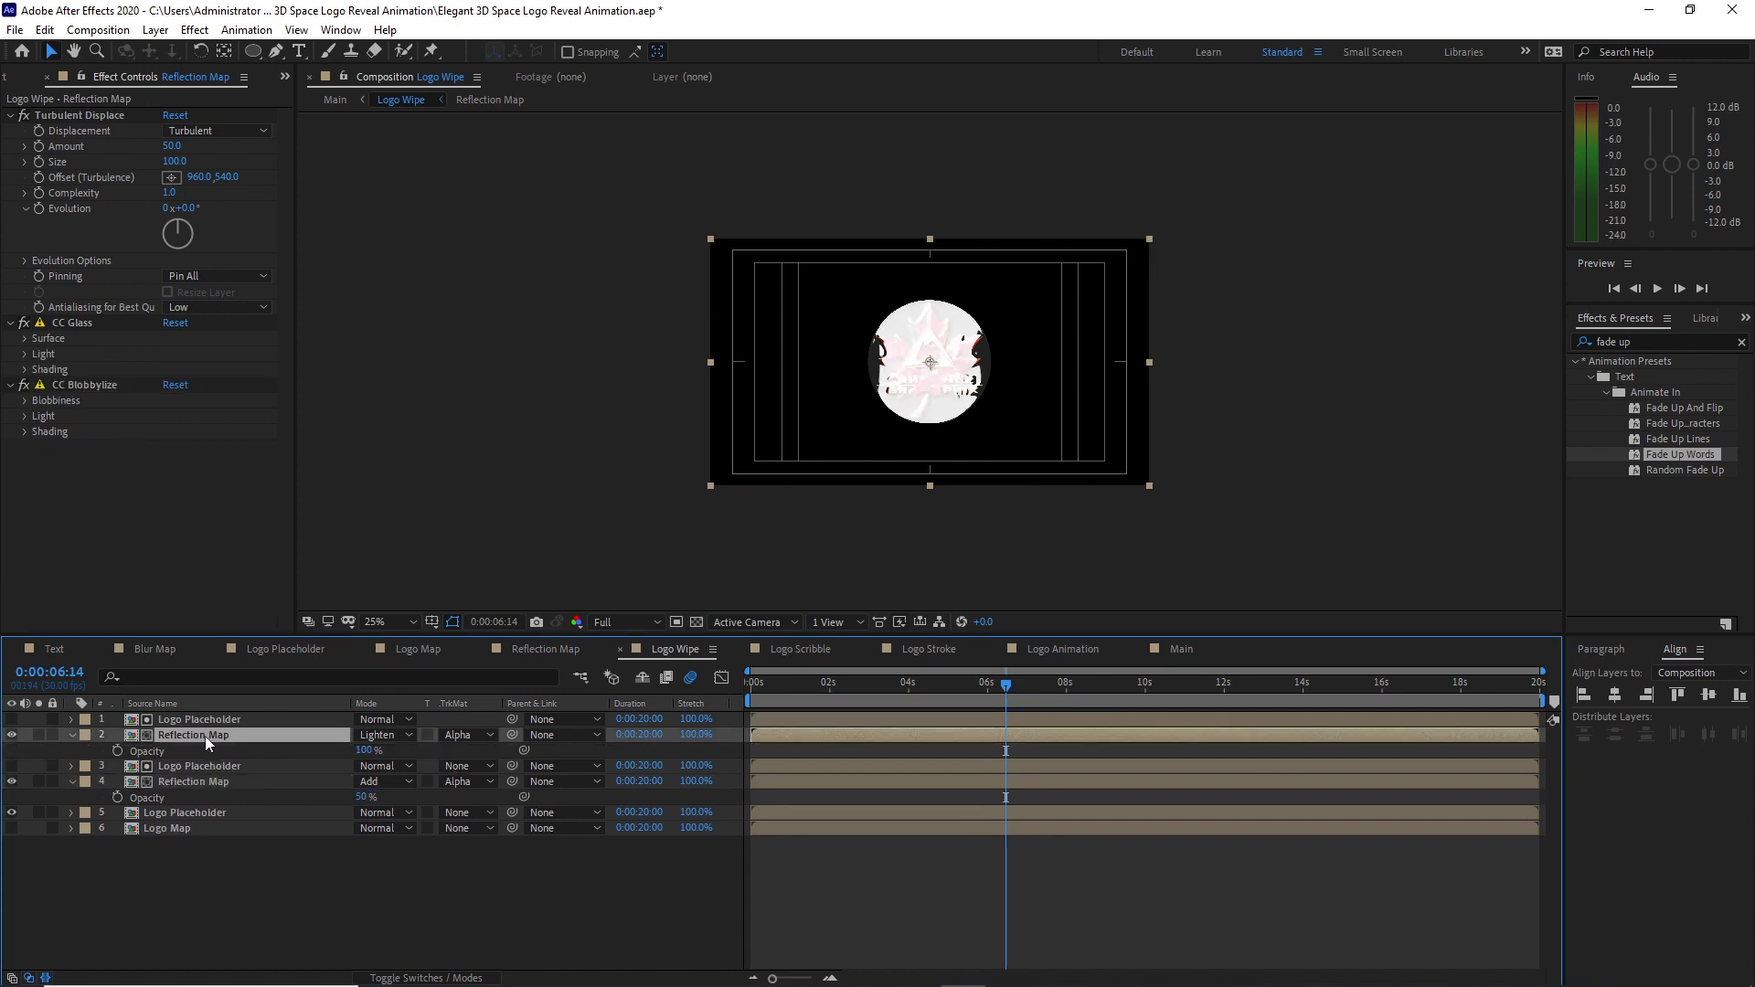
pyautogui.click(364, 751)
pyautogui.write('50')
pyautogui.click(389, 924)
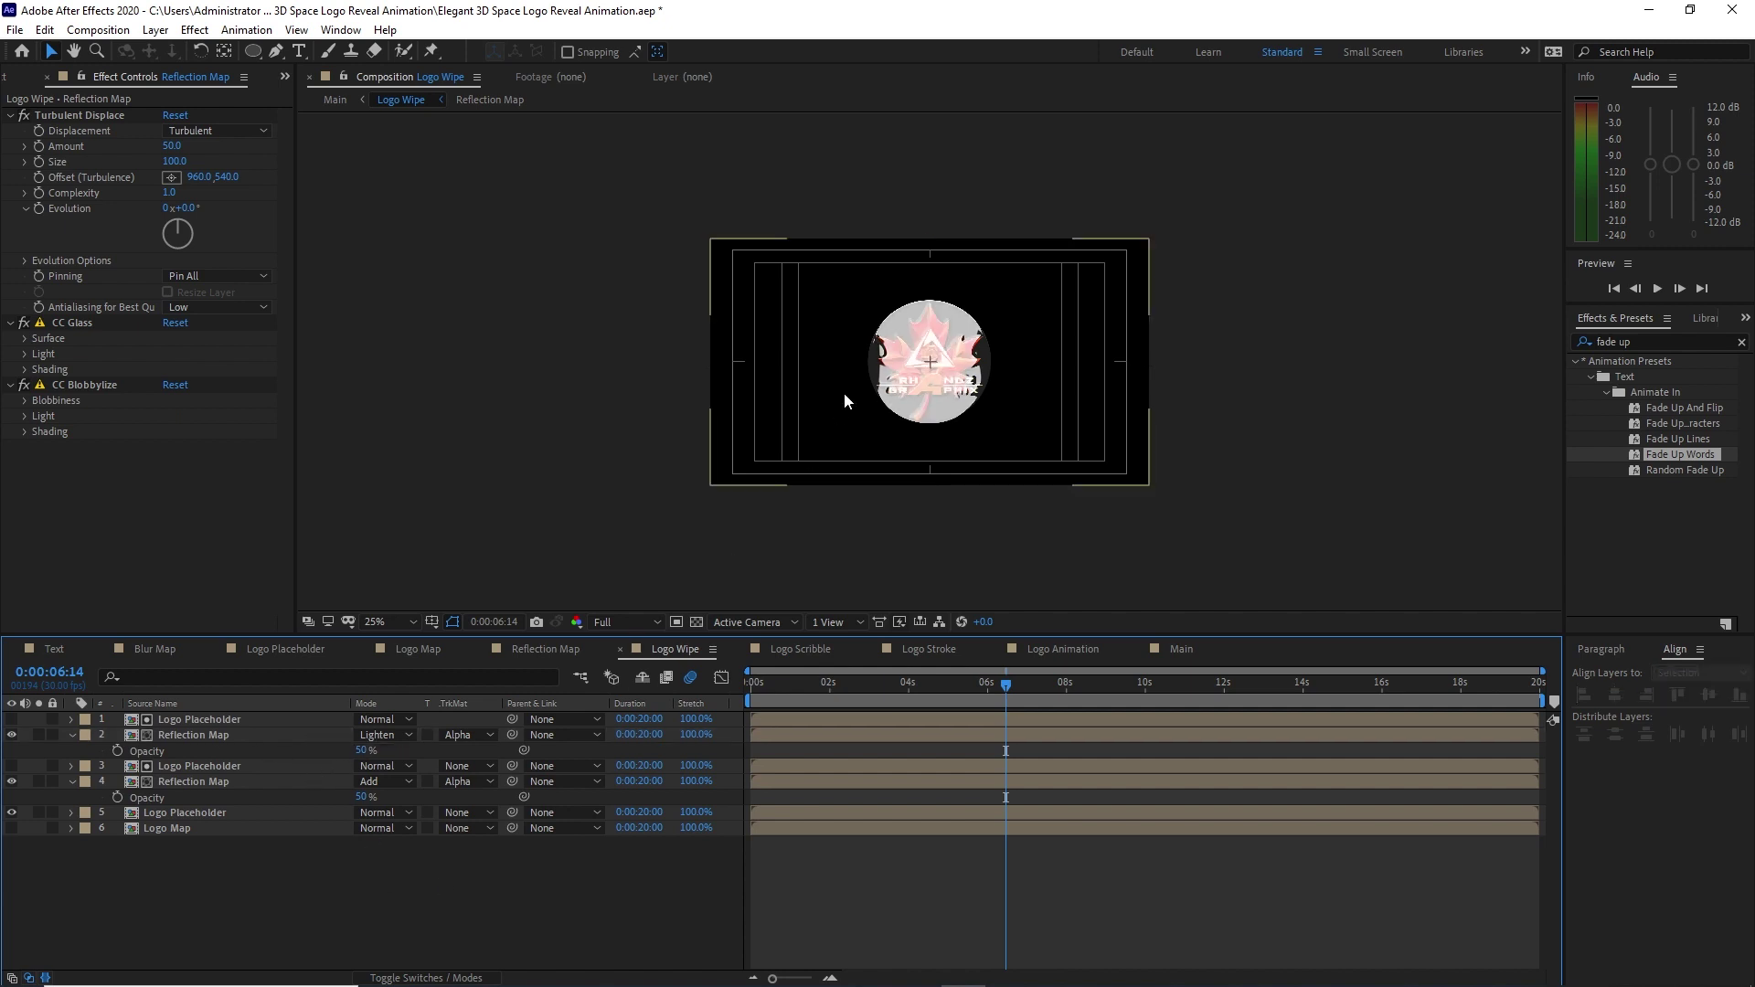
# Add the E3DSLRASFX.mp3 audio from the Assets folder beneath all layers in the Main composition.
pyautogui.click(1166, 654)
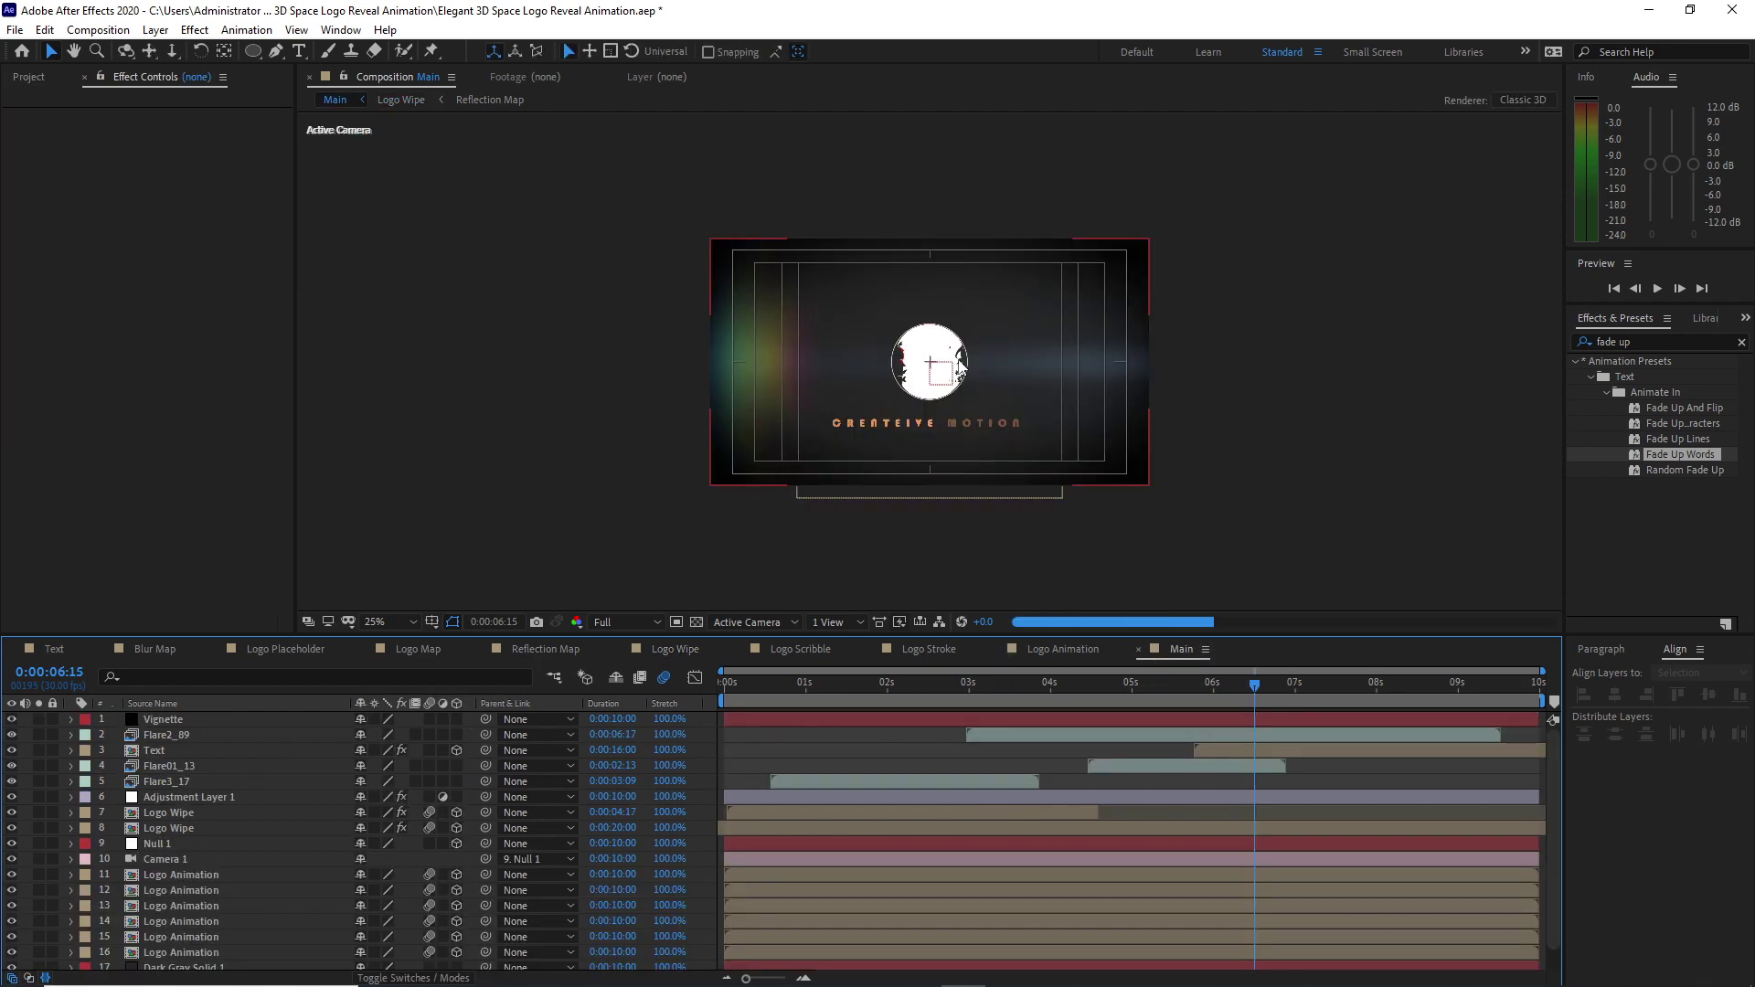
pyautogui.click(973, 540)
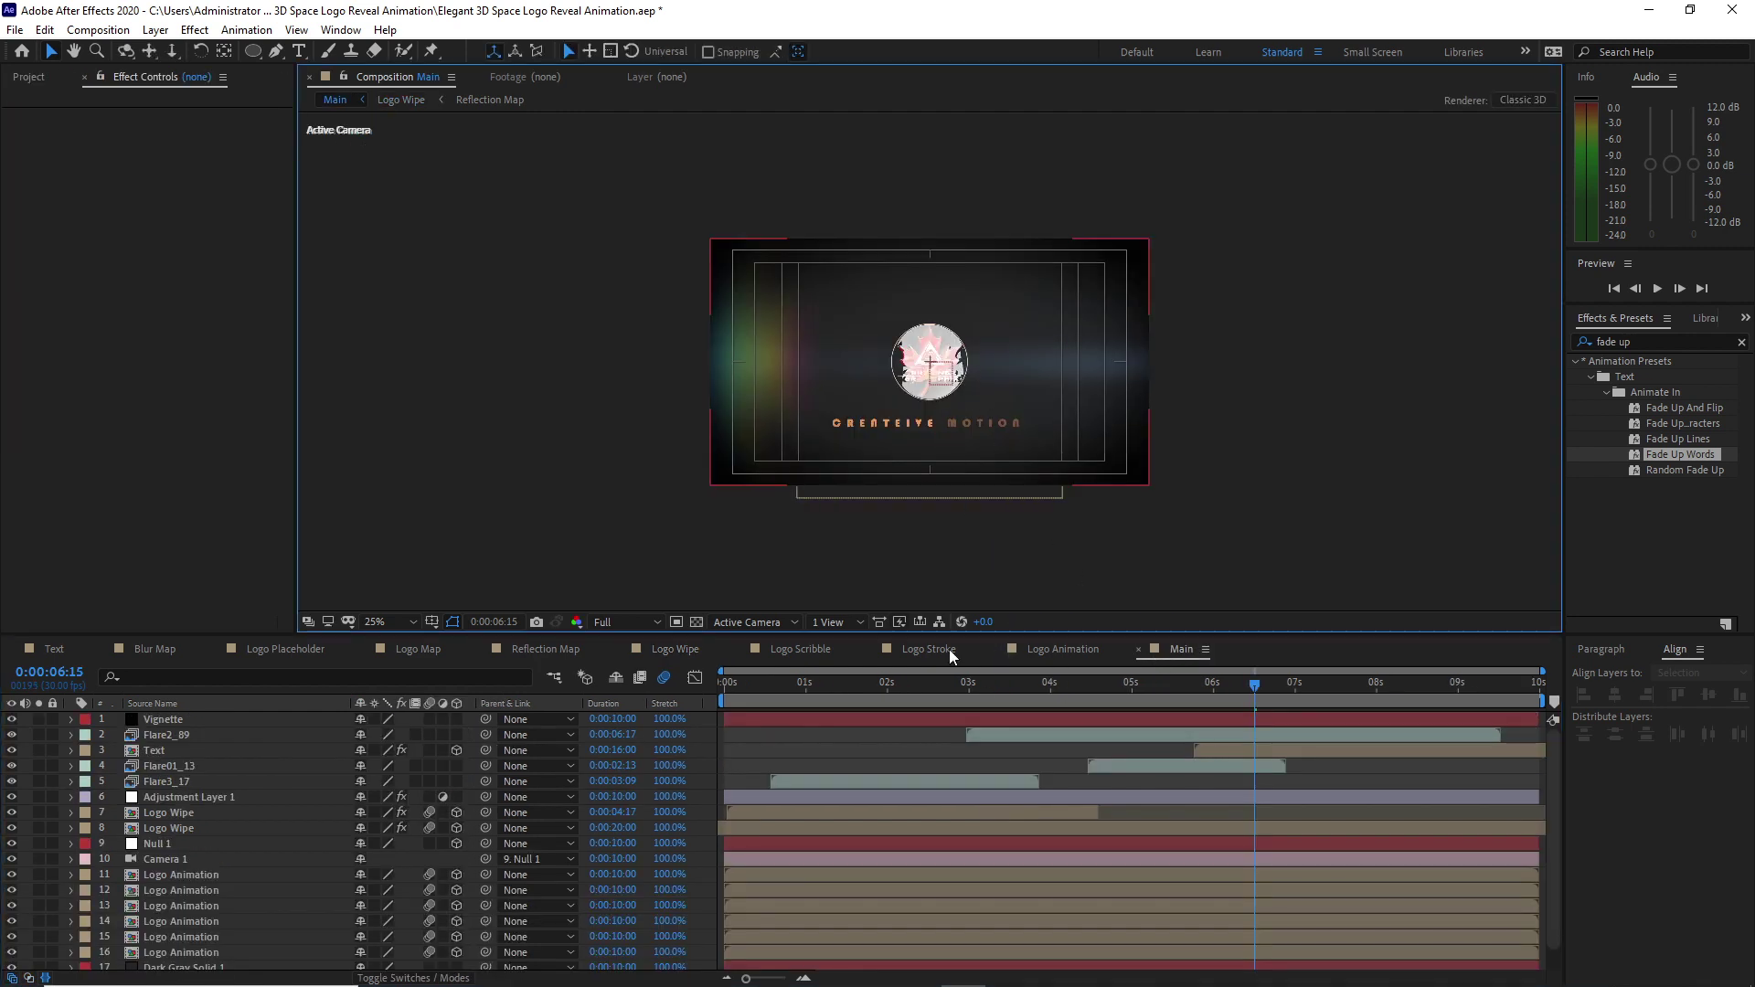
pyautogui.click(30, 77)
pyautogui.click(25, 260)
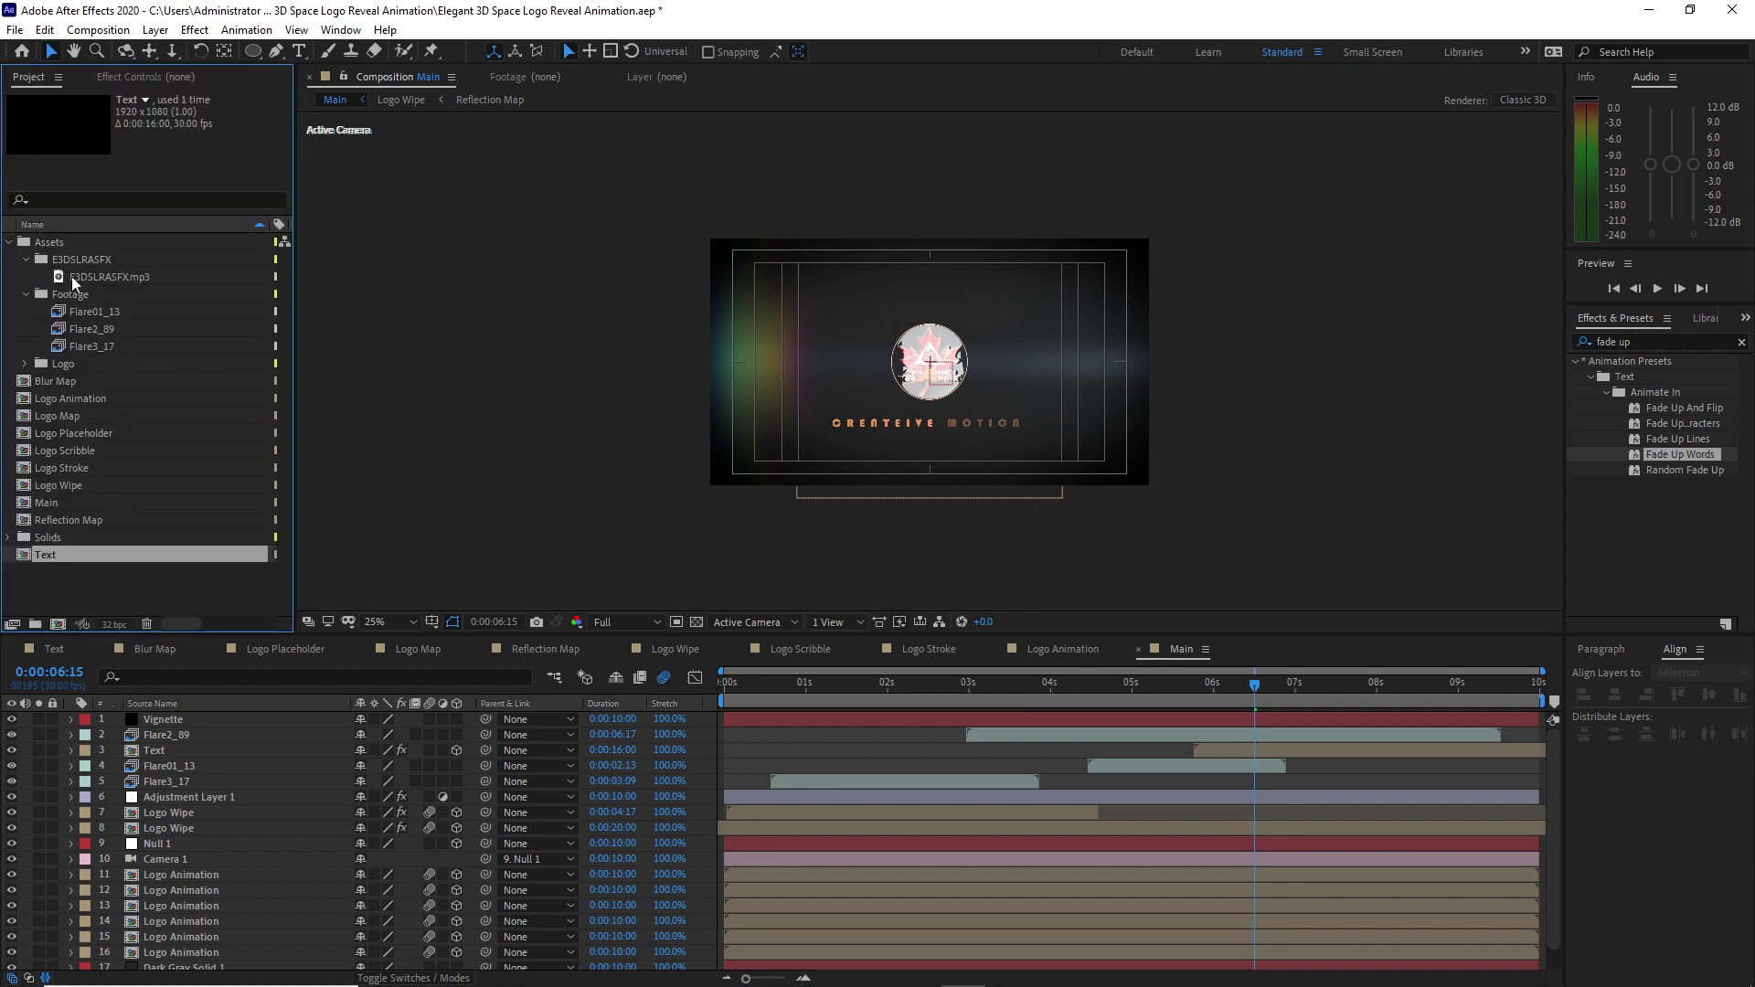
pyautogui.moveTo(101, 277); pyautogui.dragTo(157, 973)
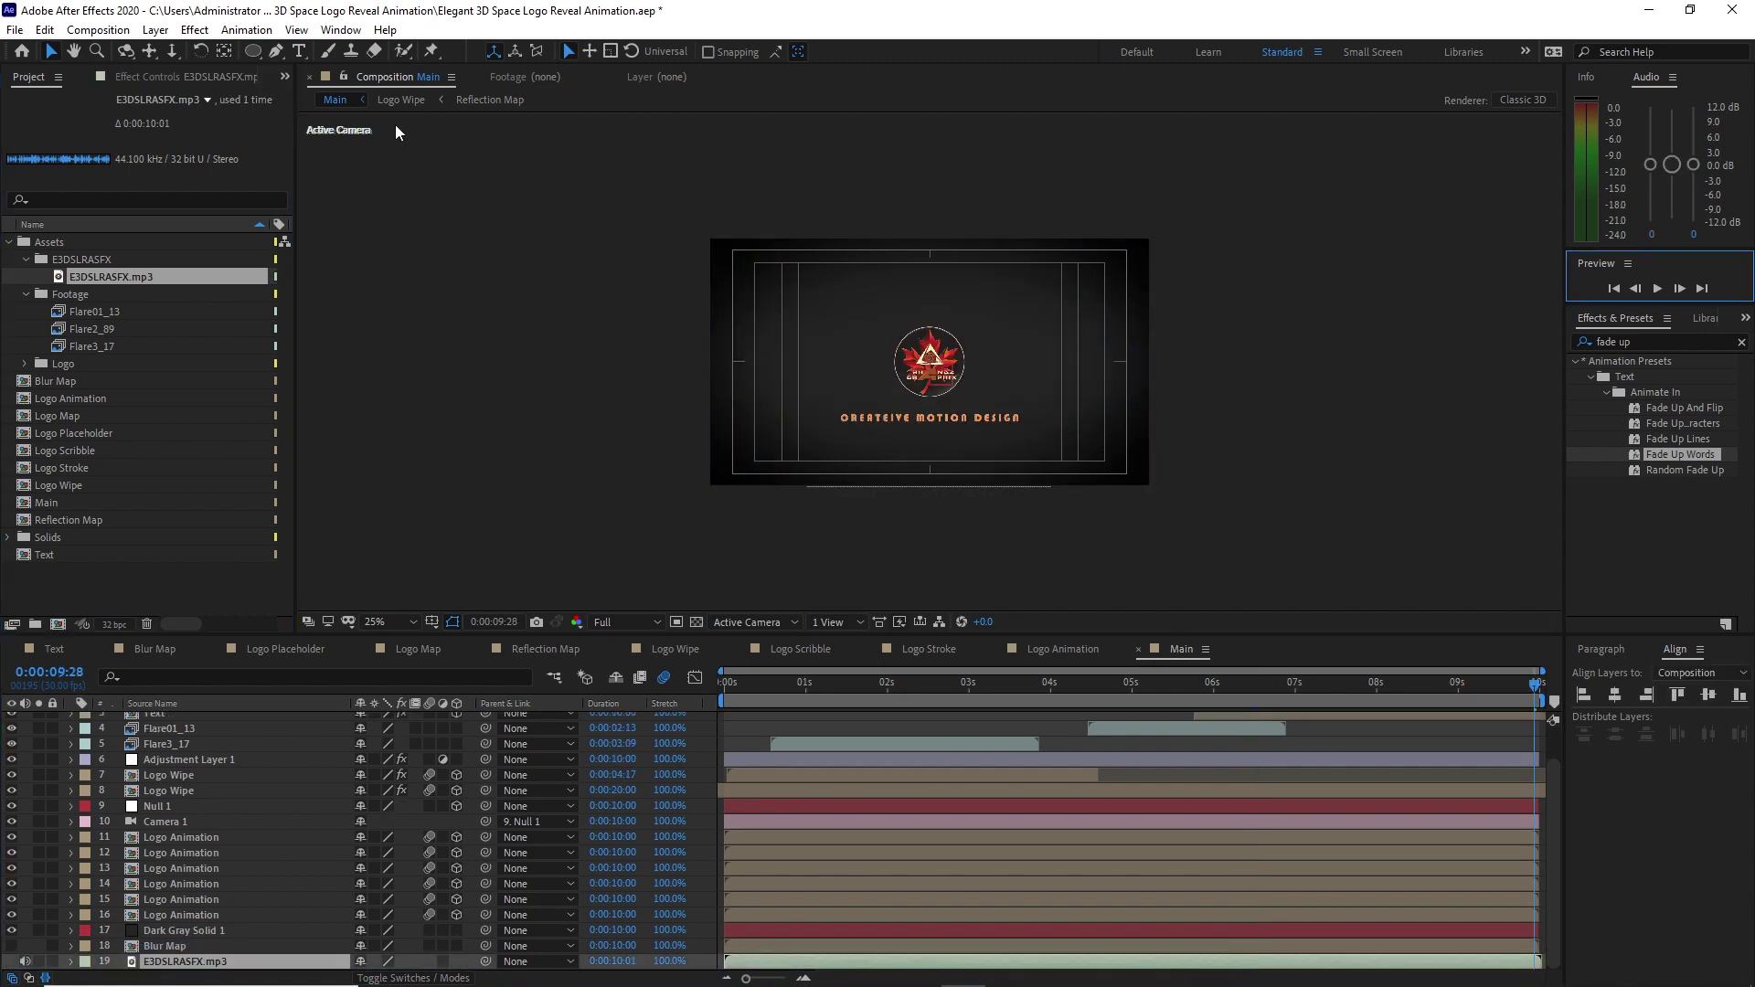
# Create a 1920 × 1080, 30 fps, 10-second composition named Final and place the Main composition in it.
pyautogui.click(98, 30)
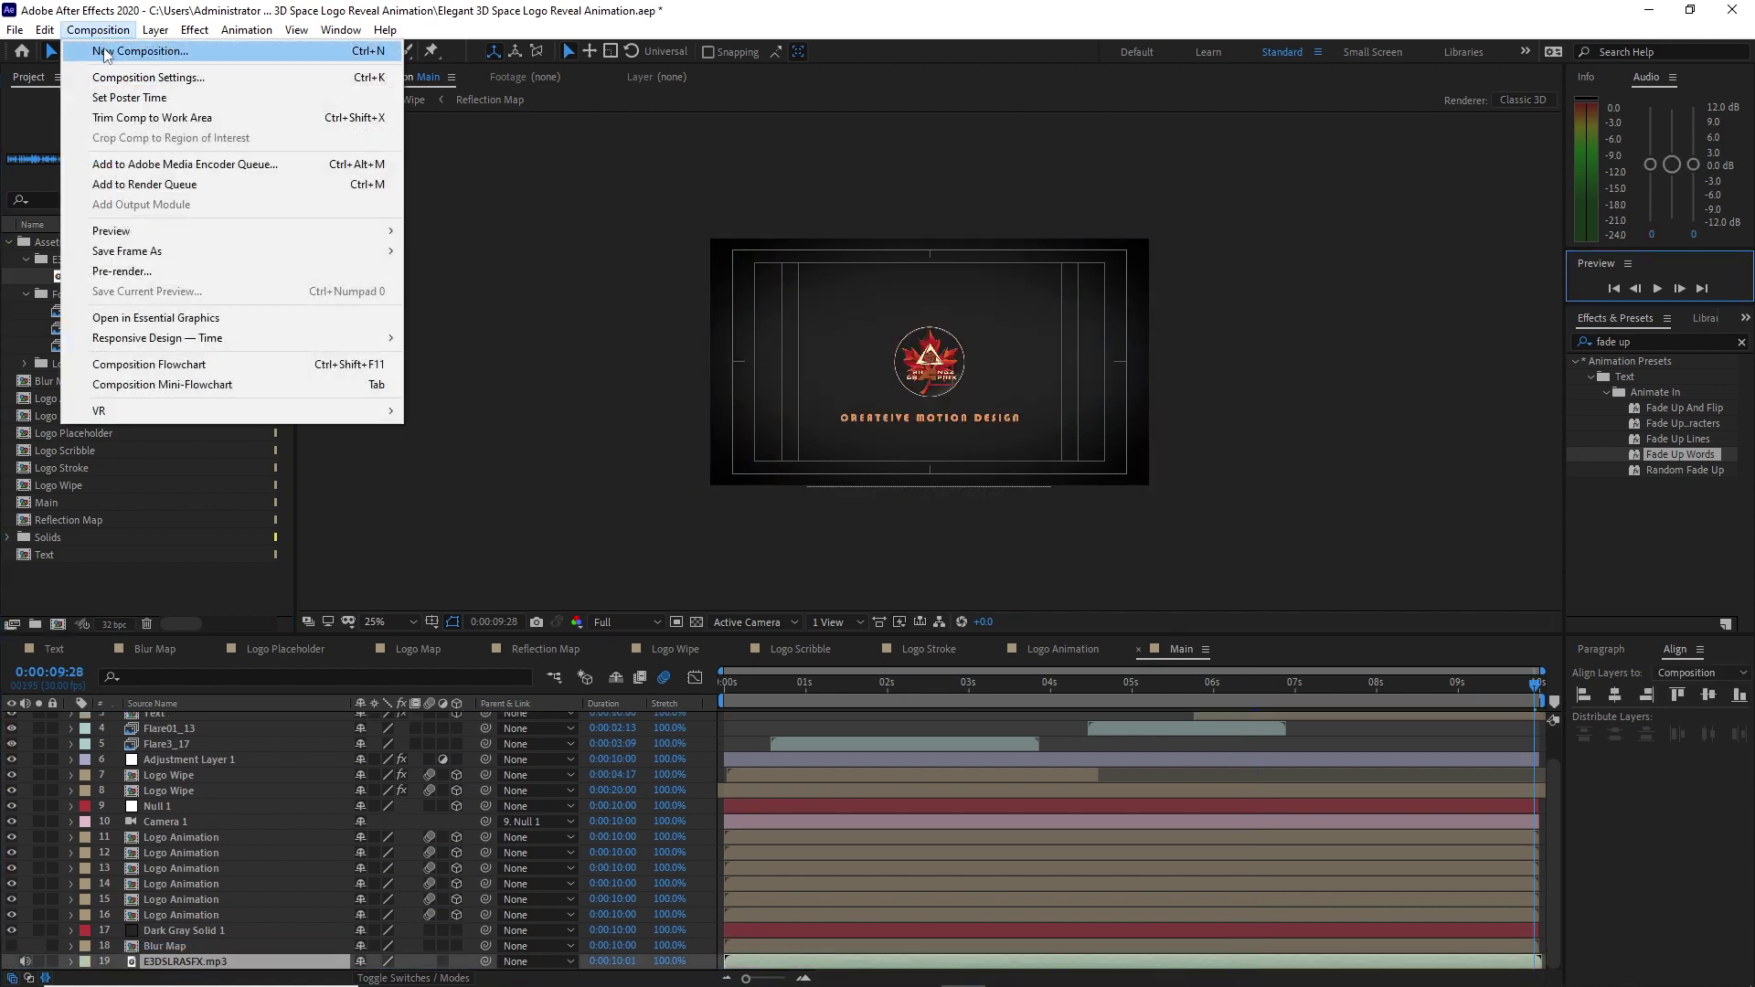
pyautogui.click(119, 51)
pyautogui.write('Final')
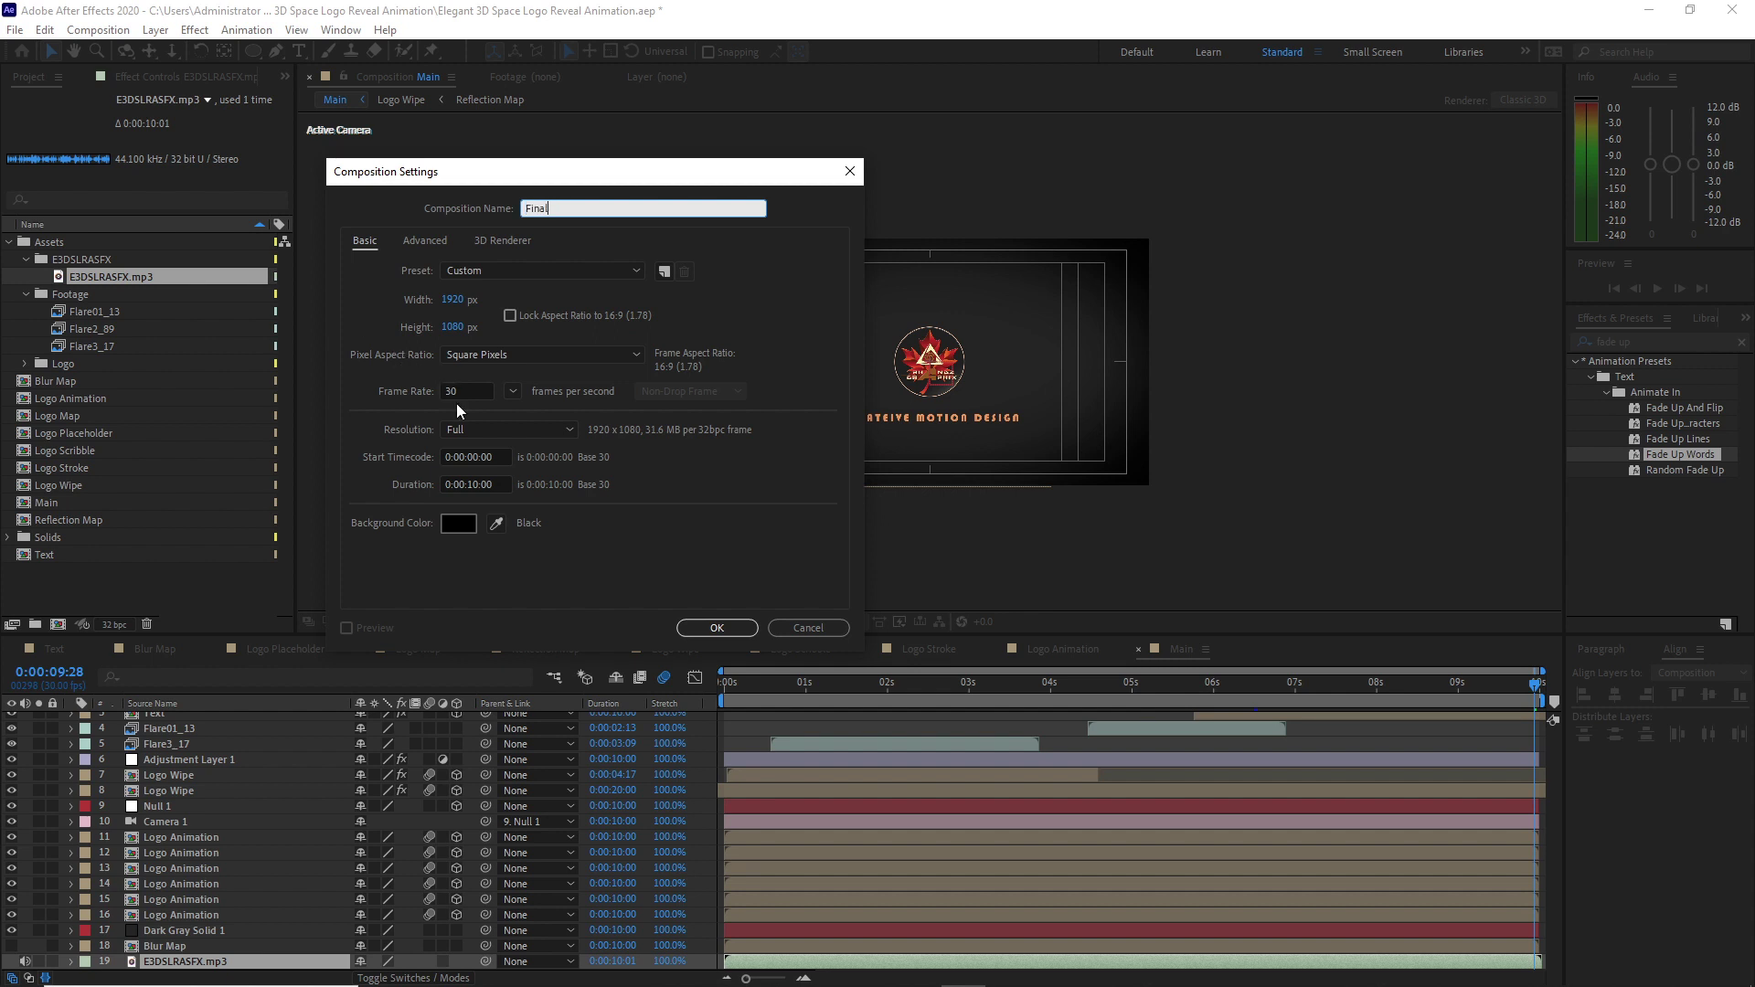
pyautogui.click(704, 628)
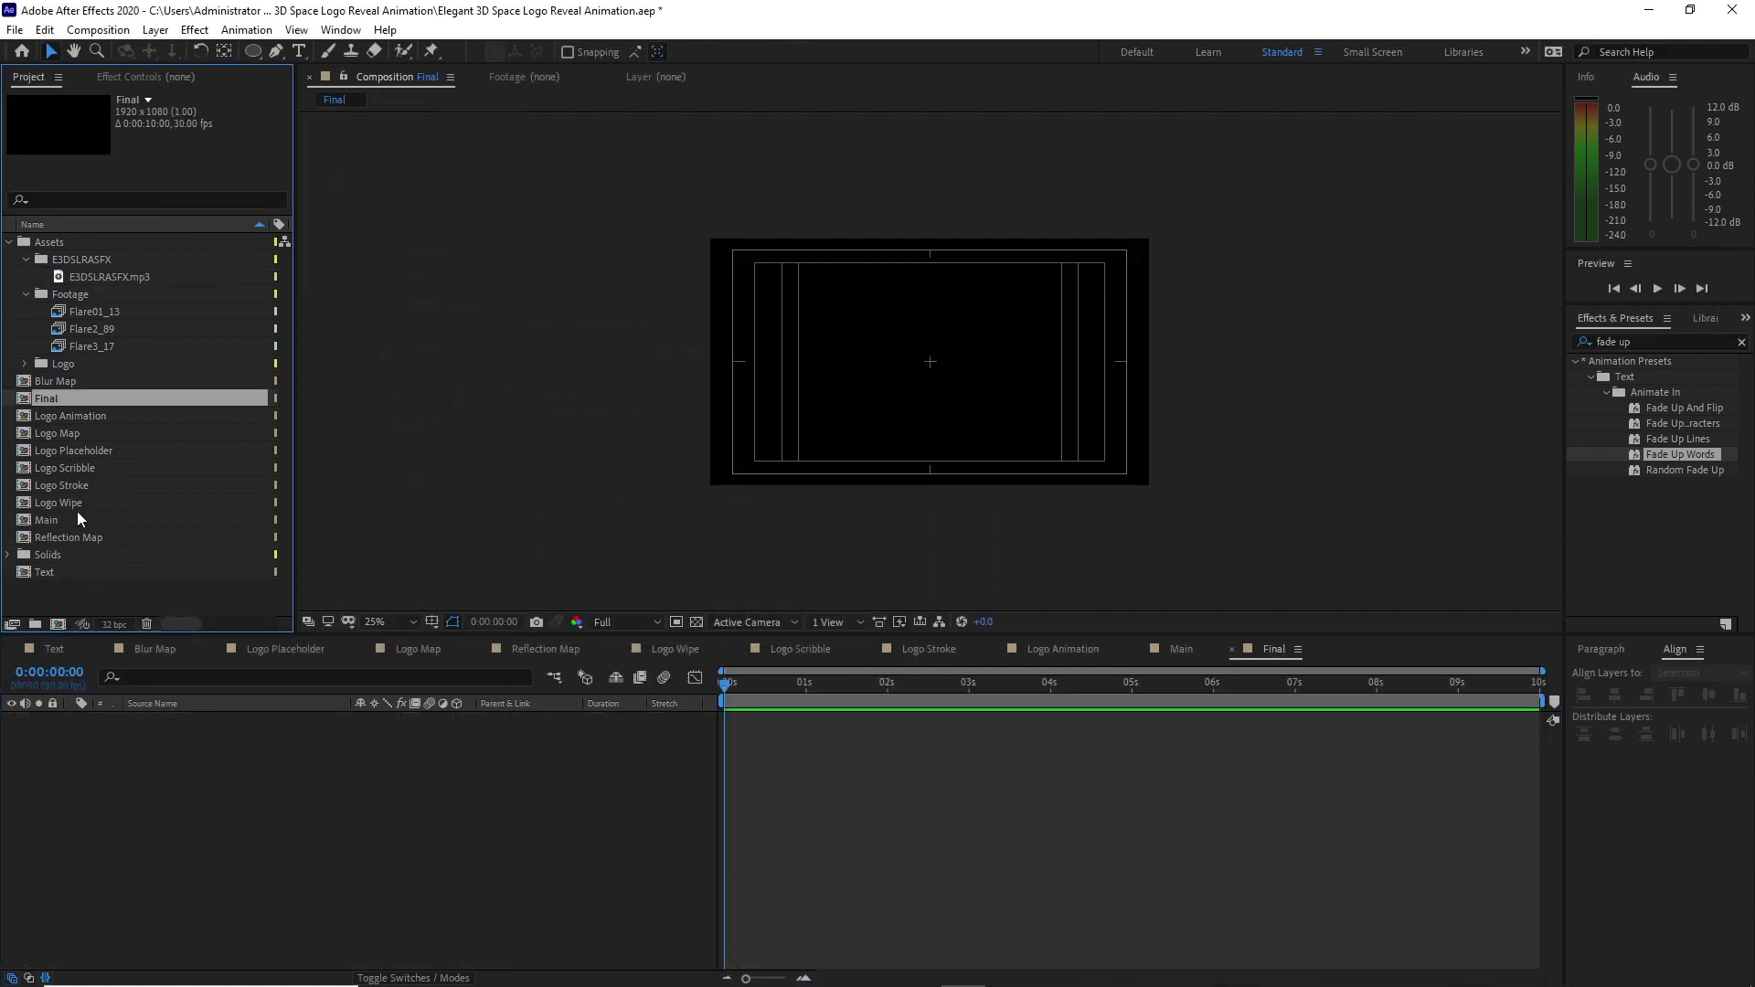
pyautogui.moveTo(77, 518); pyautogui.dragTo(146, 777)
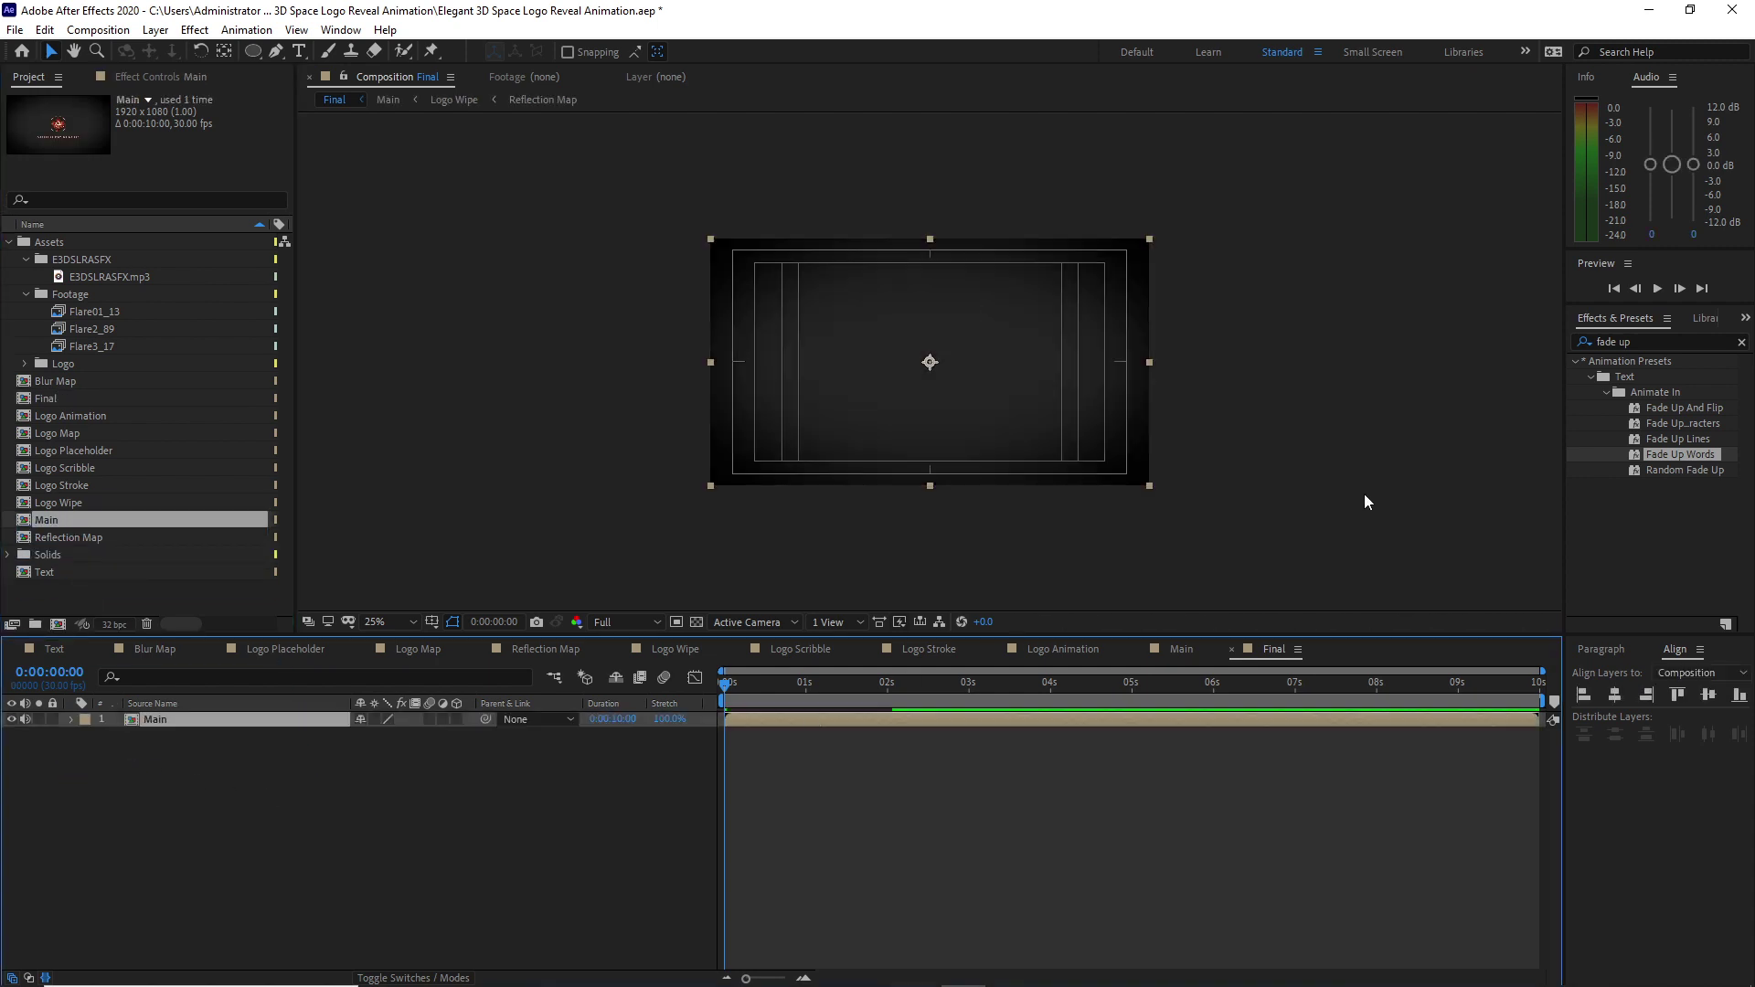
# Play back the Final composition to preview the finished logo reveal with sound.
pyautogui.click(1655, 289)
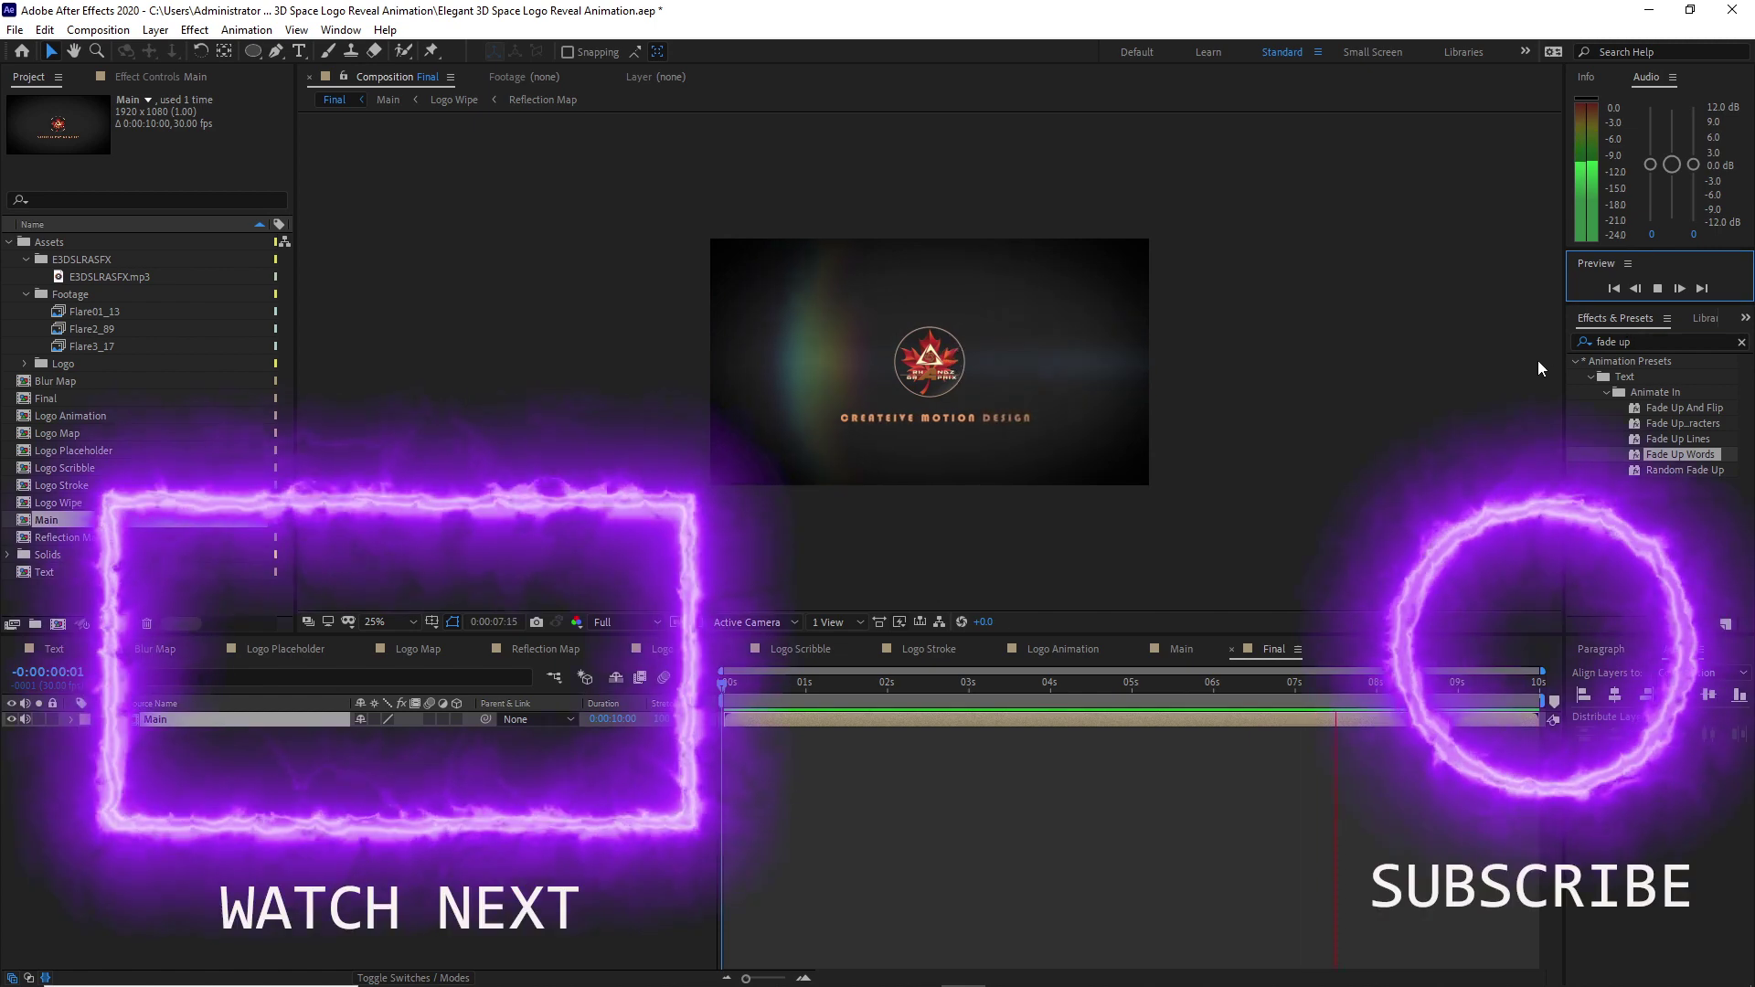
pyautogui.click(1657, 288)
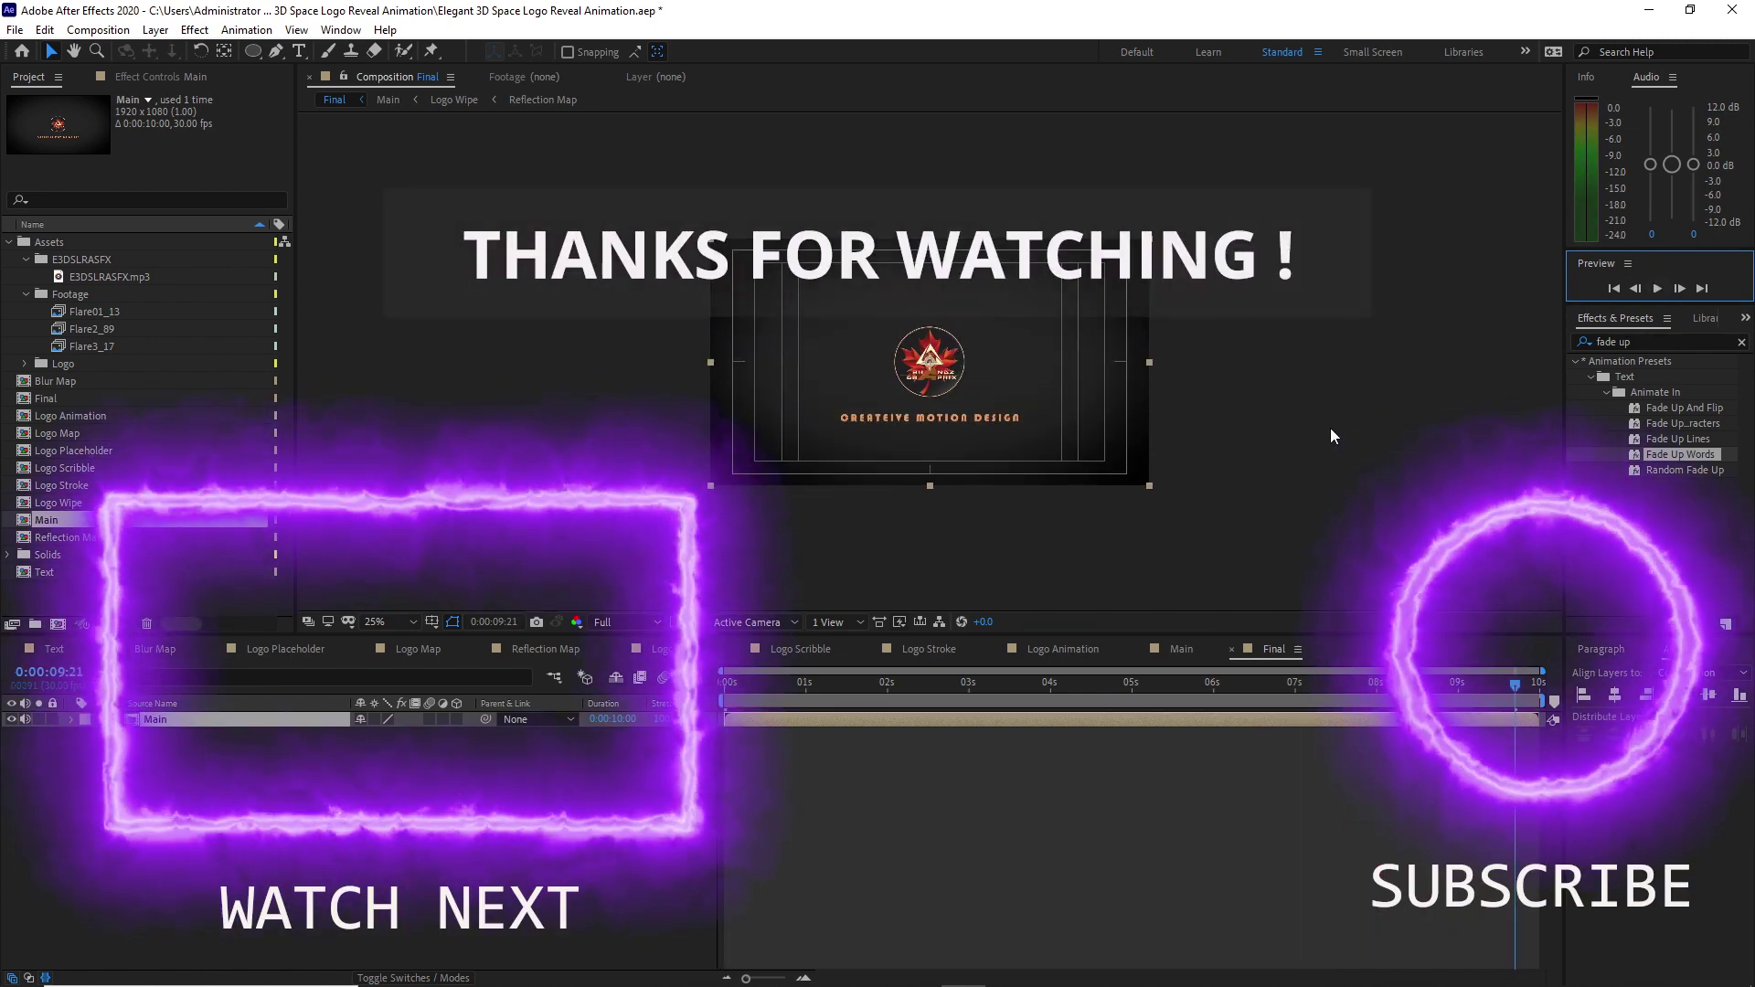